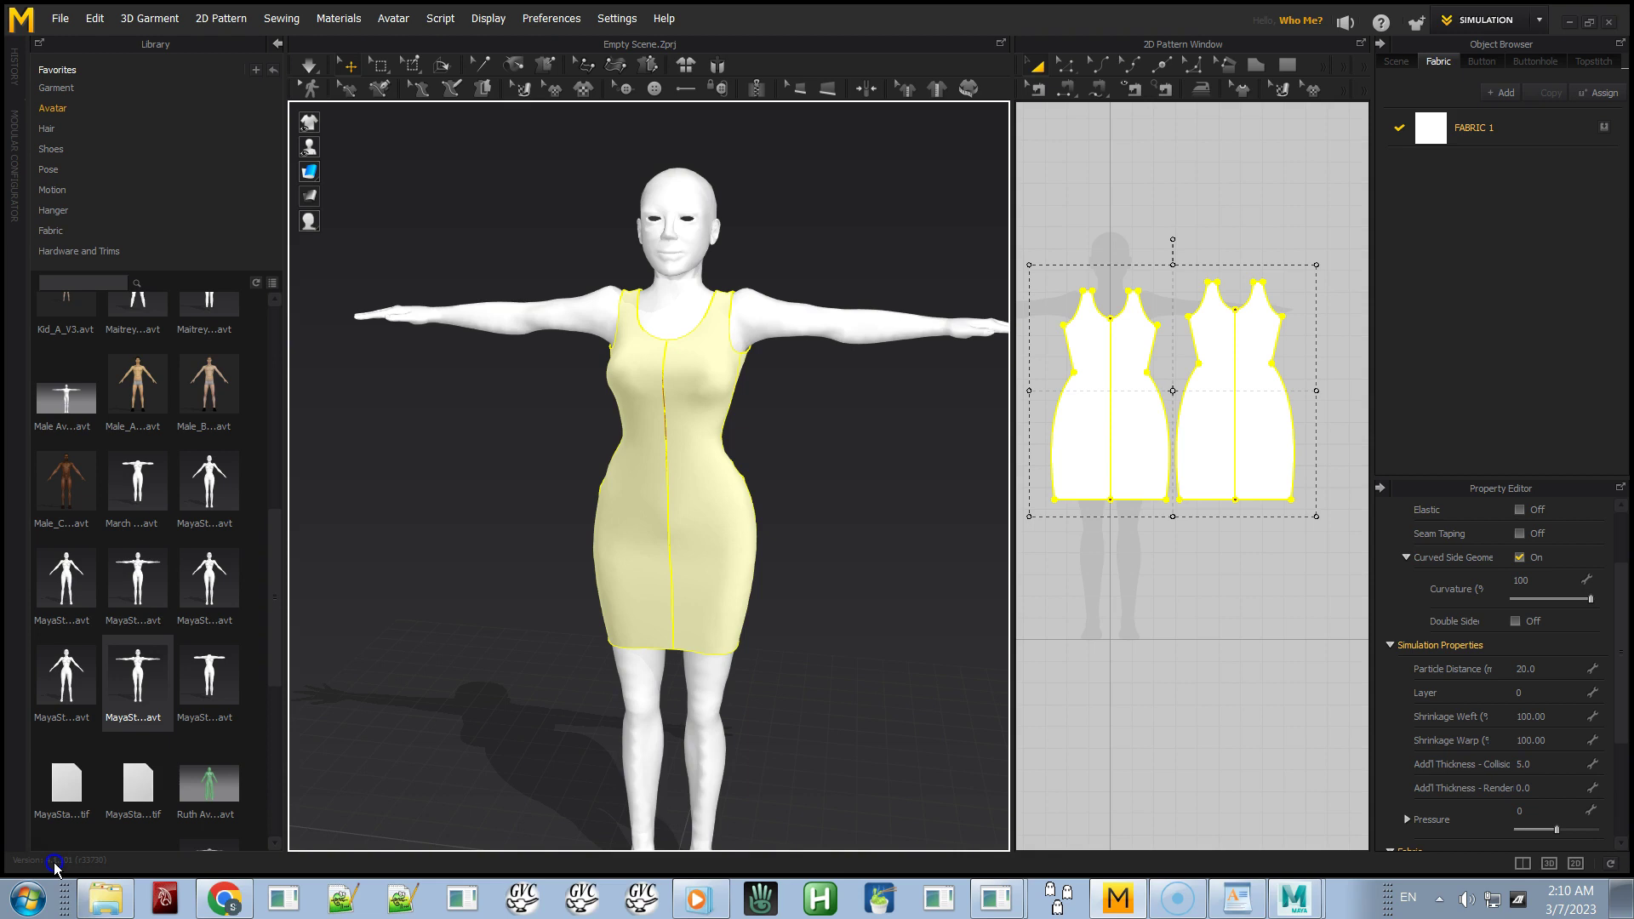
# Fit the dress patterns' UVs to the unified 0-1 space in the UV Editor workspace
pyautogui.moveTo(559, 656)
pyautogui.mouseDown(button='right')
pyautogui.moveTo(715, 671)
pyautogui.moveTo(565, 678)
pyautogui.moveTo(550, 660)
pyautogui.moveTo(571, 656)
pyautogui.mouseUp(button='right')
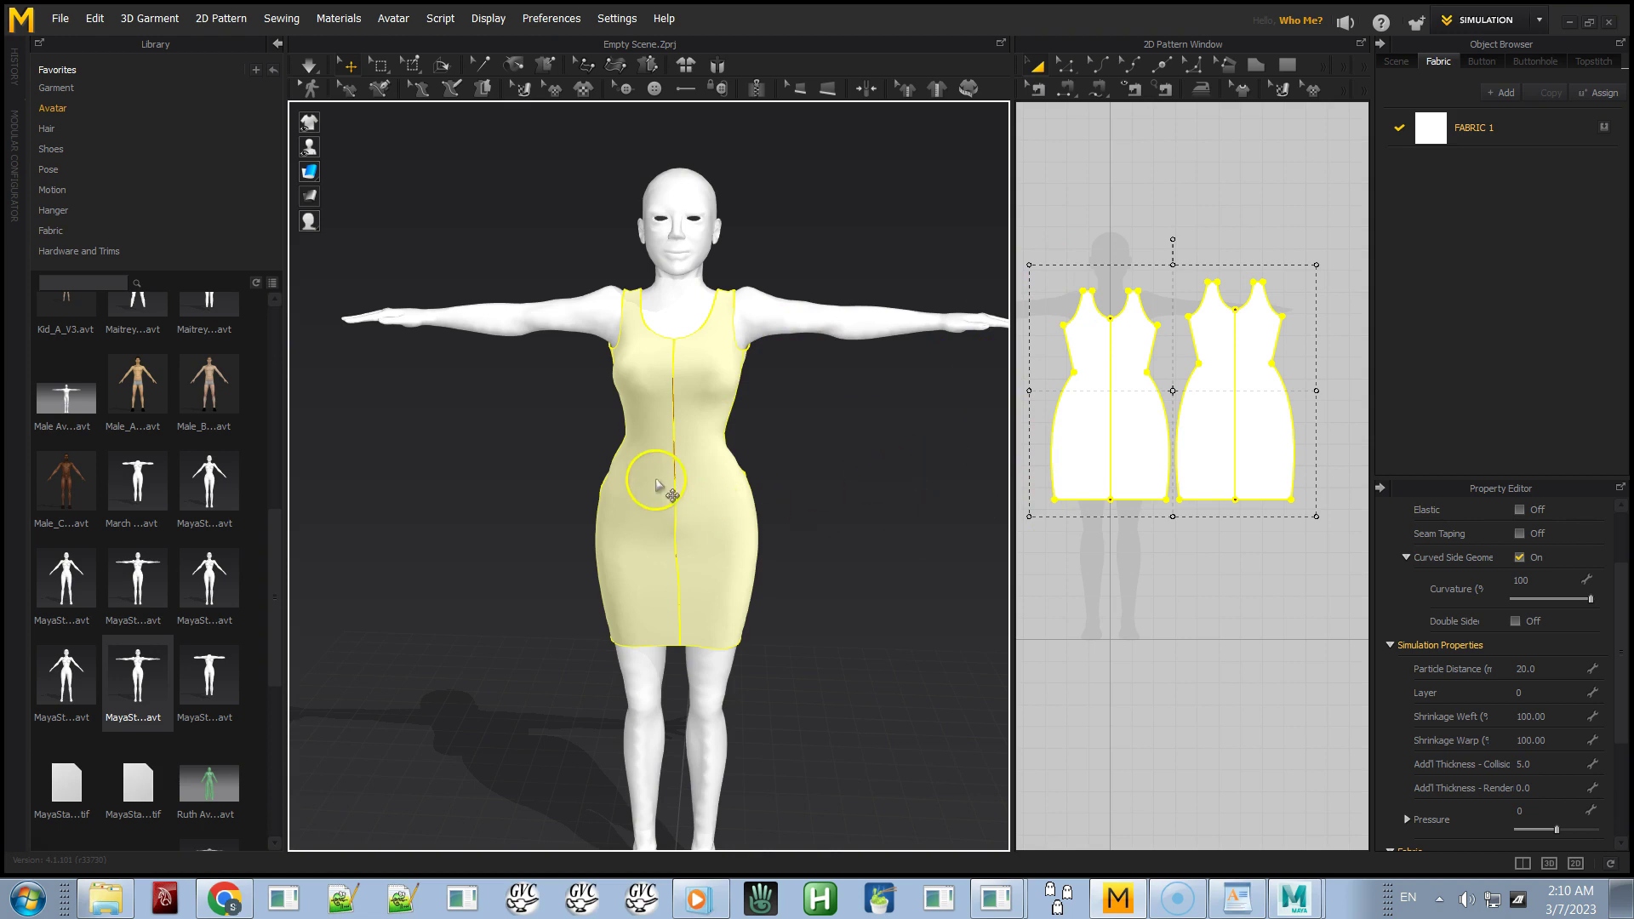
pyautogui.moveTo(795, 498)
pyautogui.mouseDown(button='right')
pyautogui.moveTo(649, 474)
pyautogui.moveTo(758, 493)
pyautogui.moveTo(774, 480)
pyautogui.mouseUp(button='right')
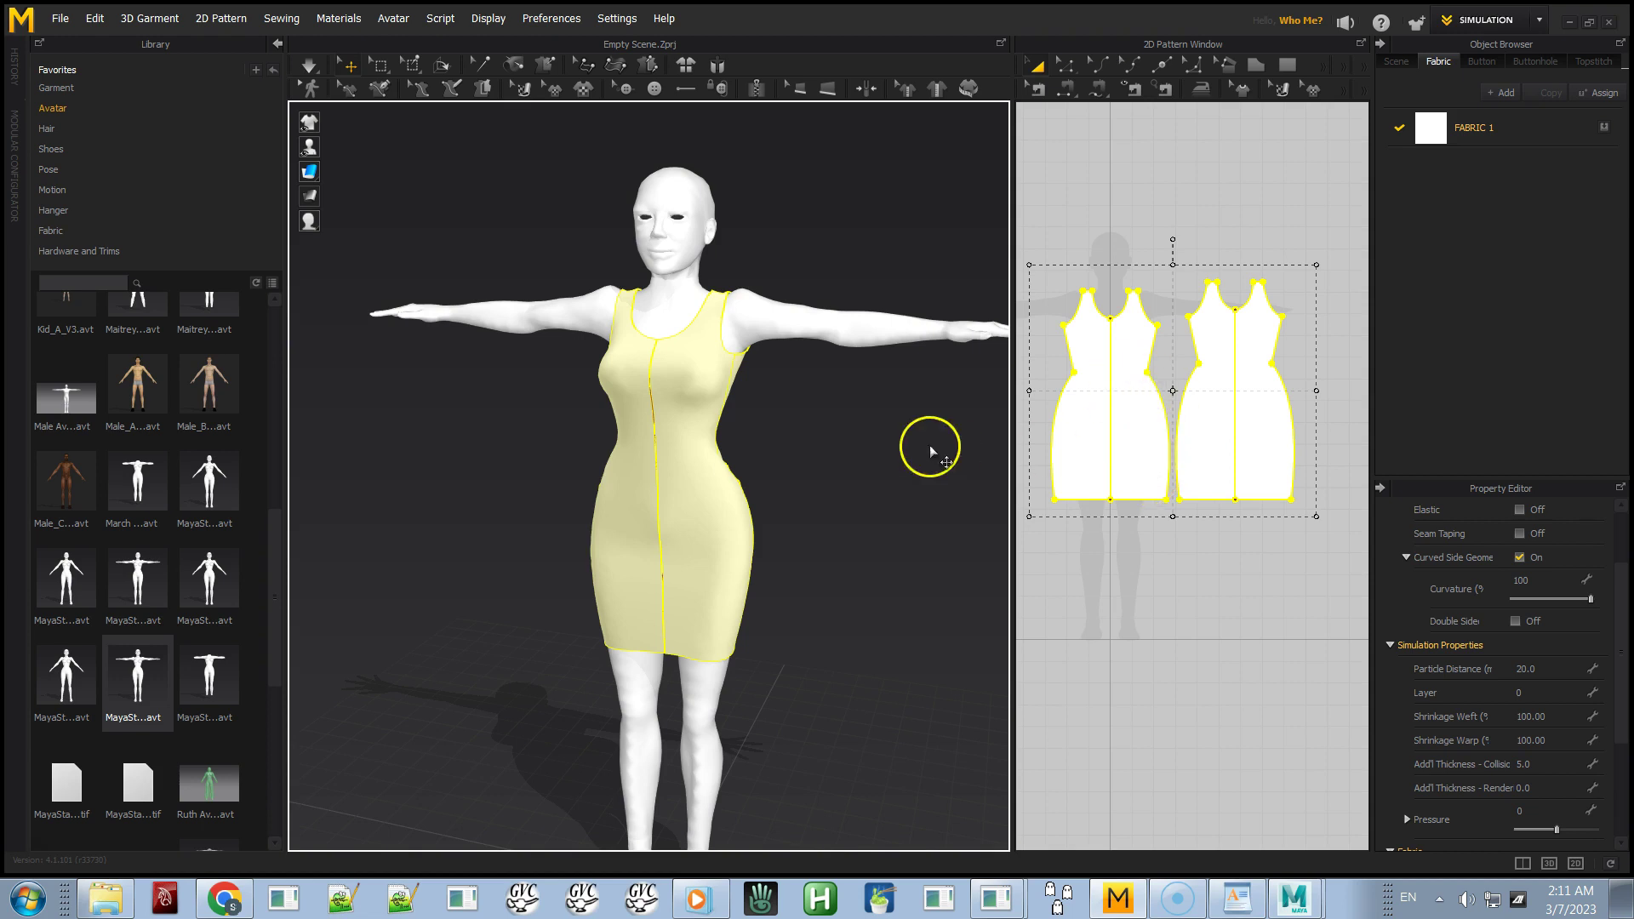
pyautogui.click(1482, 20)
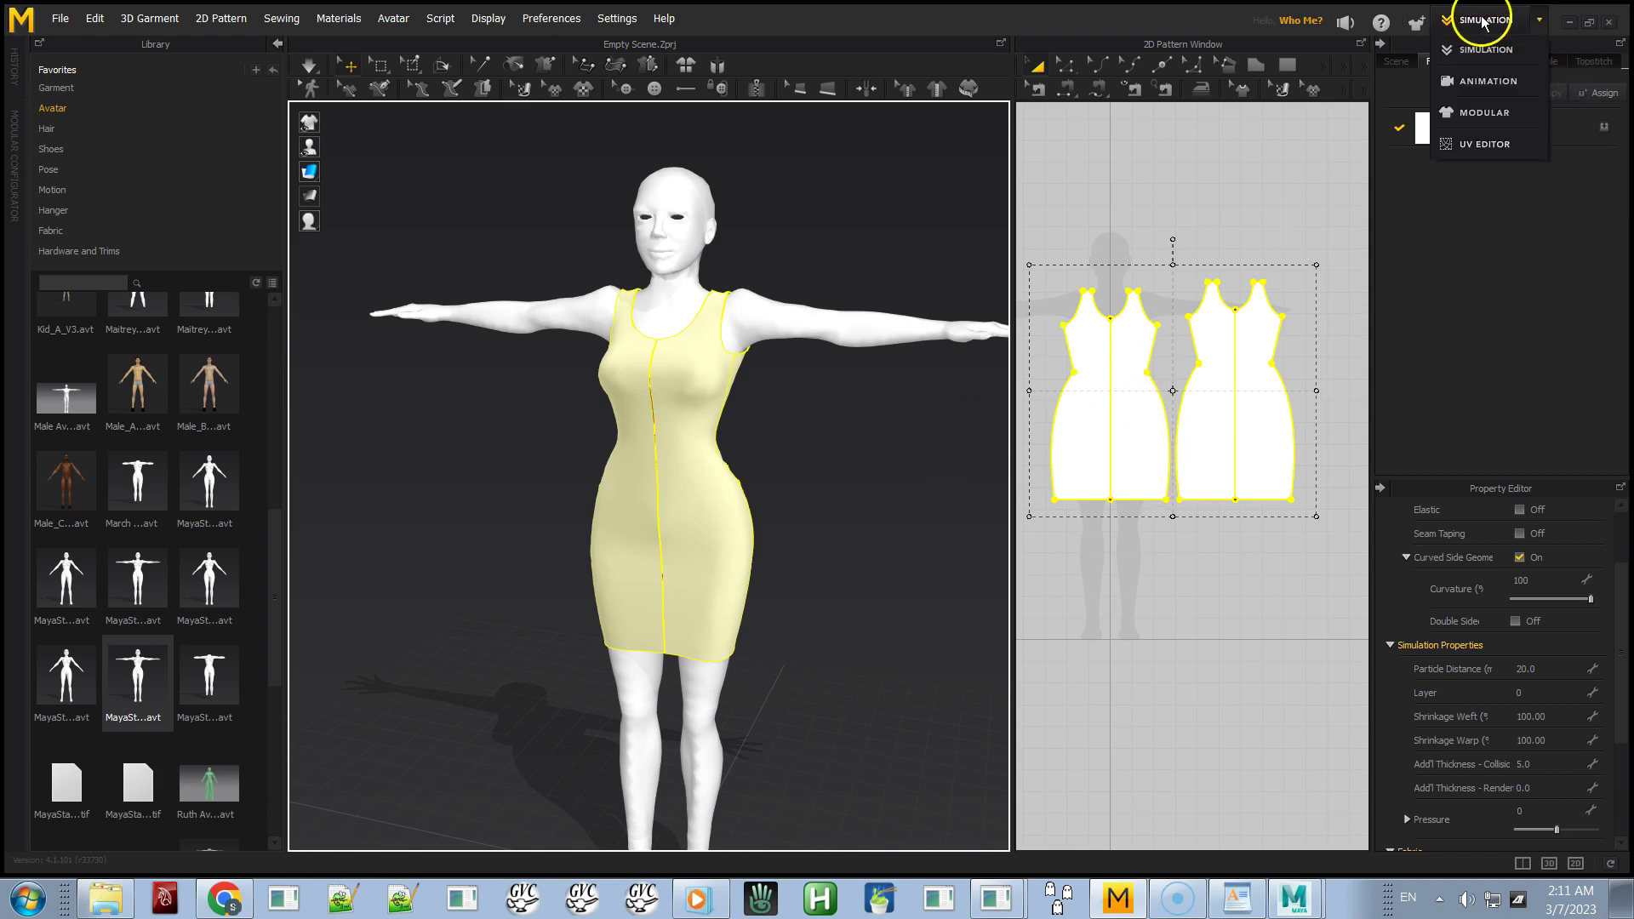
pyautogui.click(1489, 136)
pyautogui.click(996, 550)
pyautogui.keyDown('shift'); pyautogui.click(1136, 587); pyautogui.keyUp('shift')
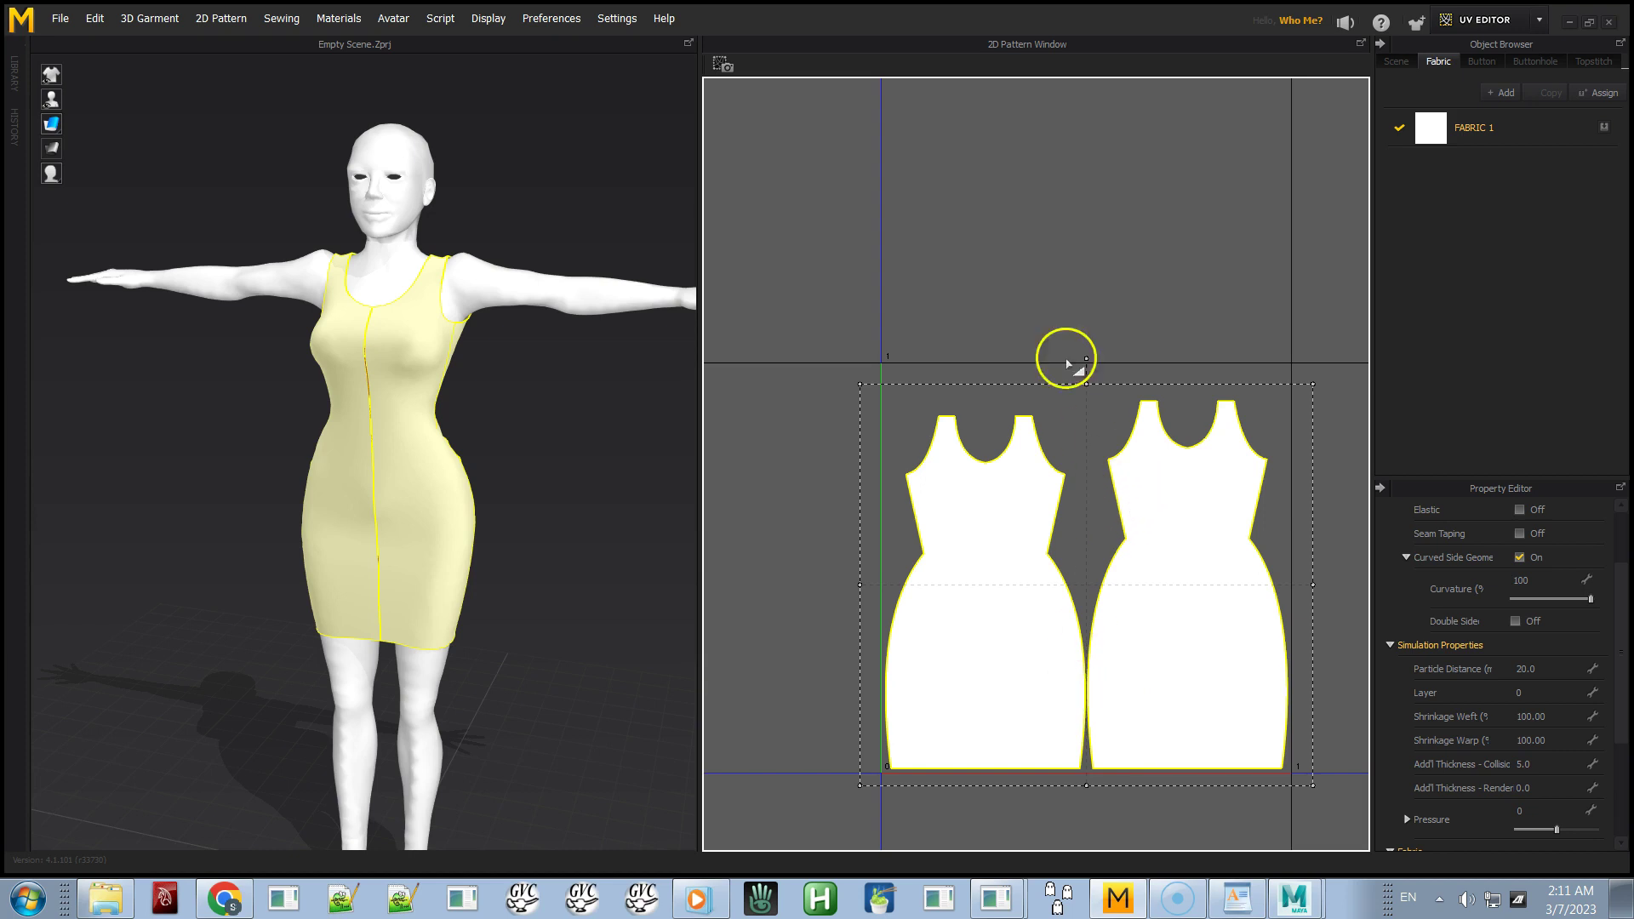
pyautogui.rightClick(1070, 215)
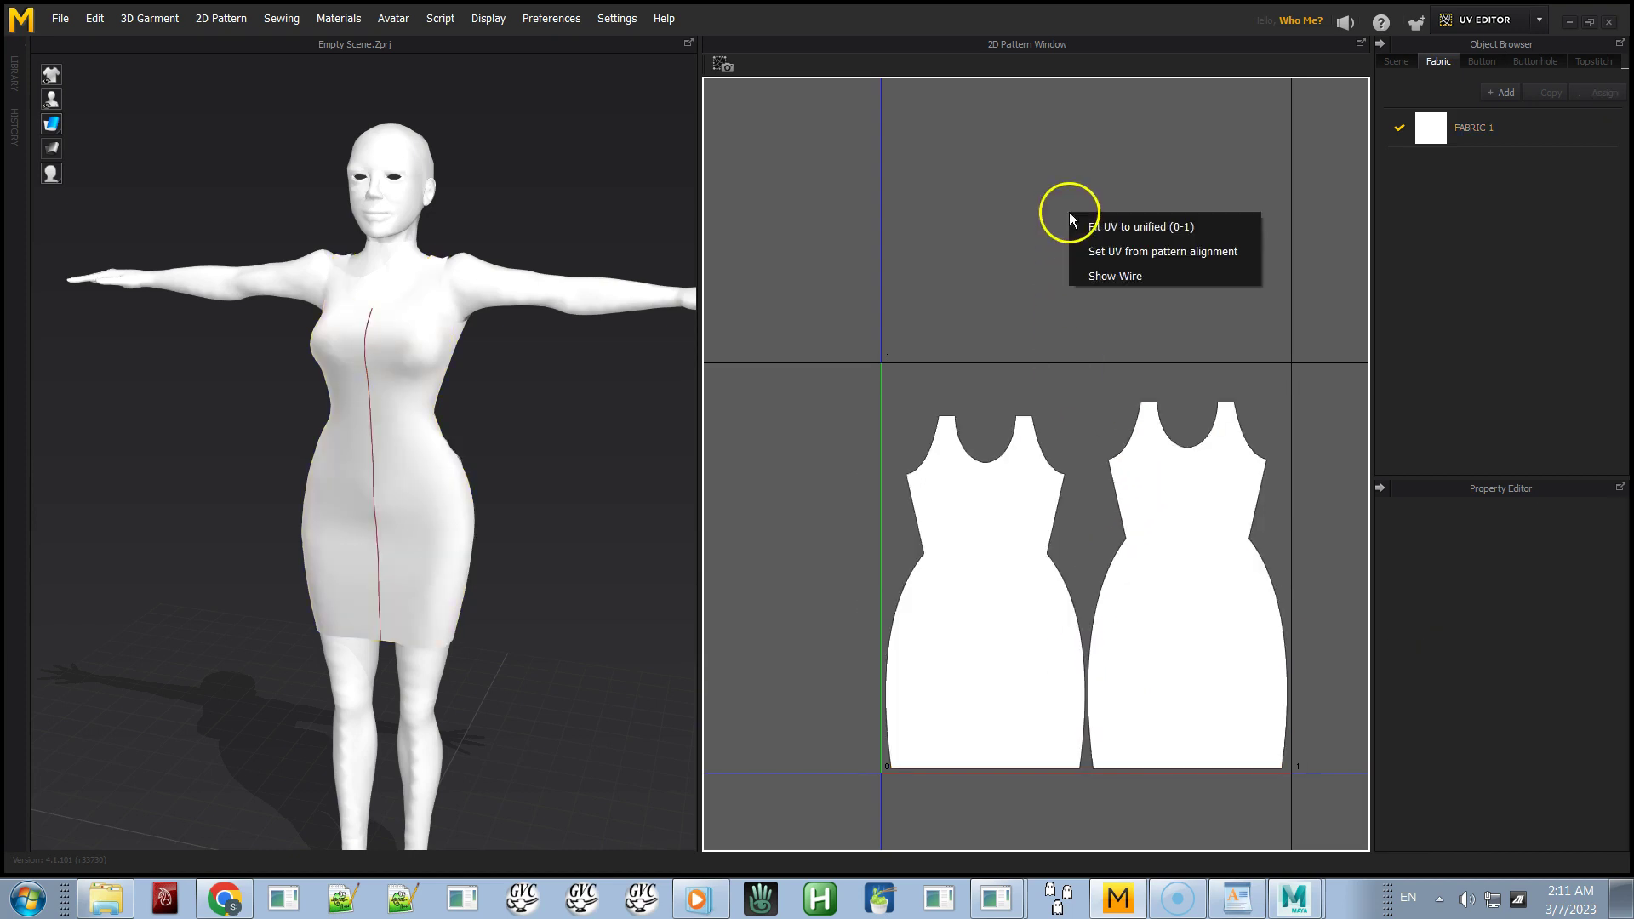
pyautogui.click(1115, 228)
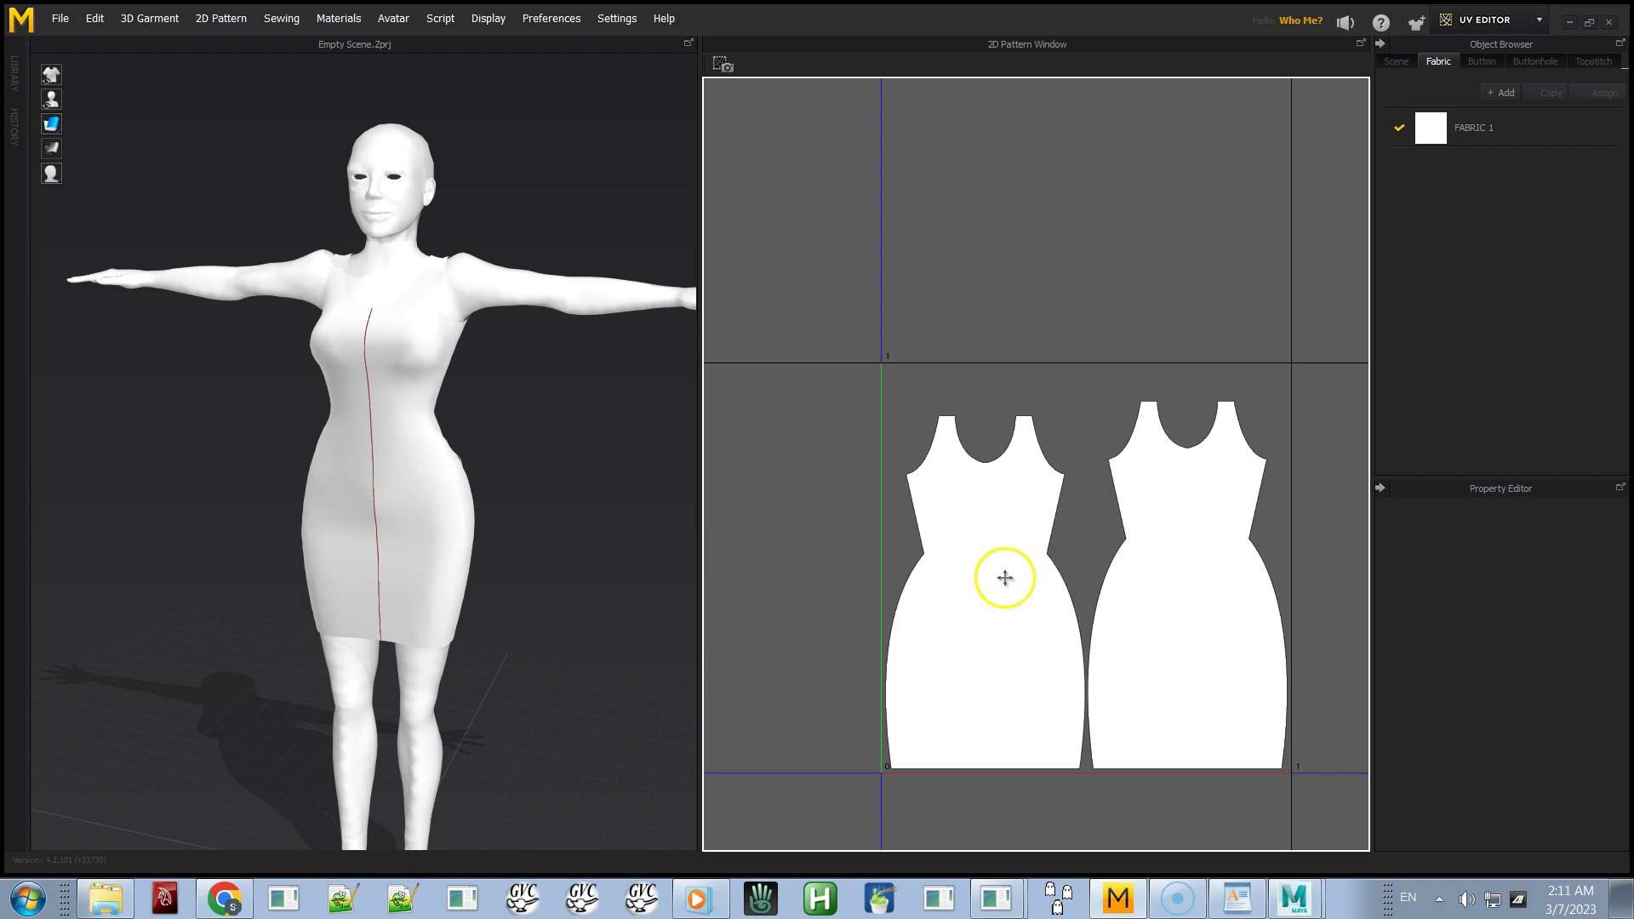
pyautogui.scroll(-5, 1251, 306)
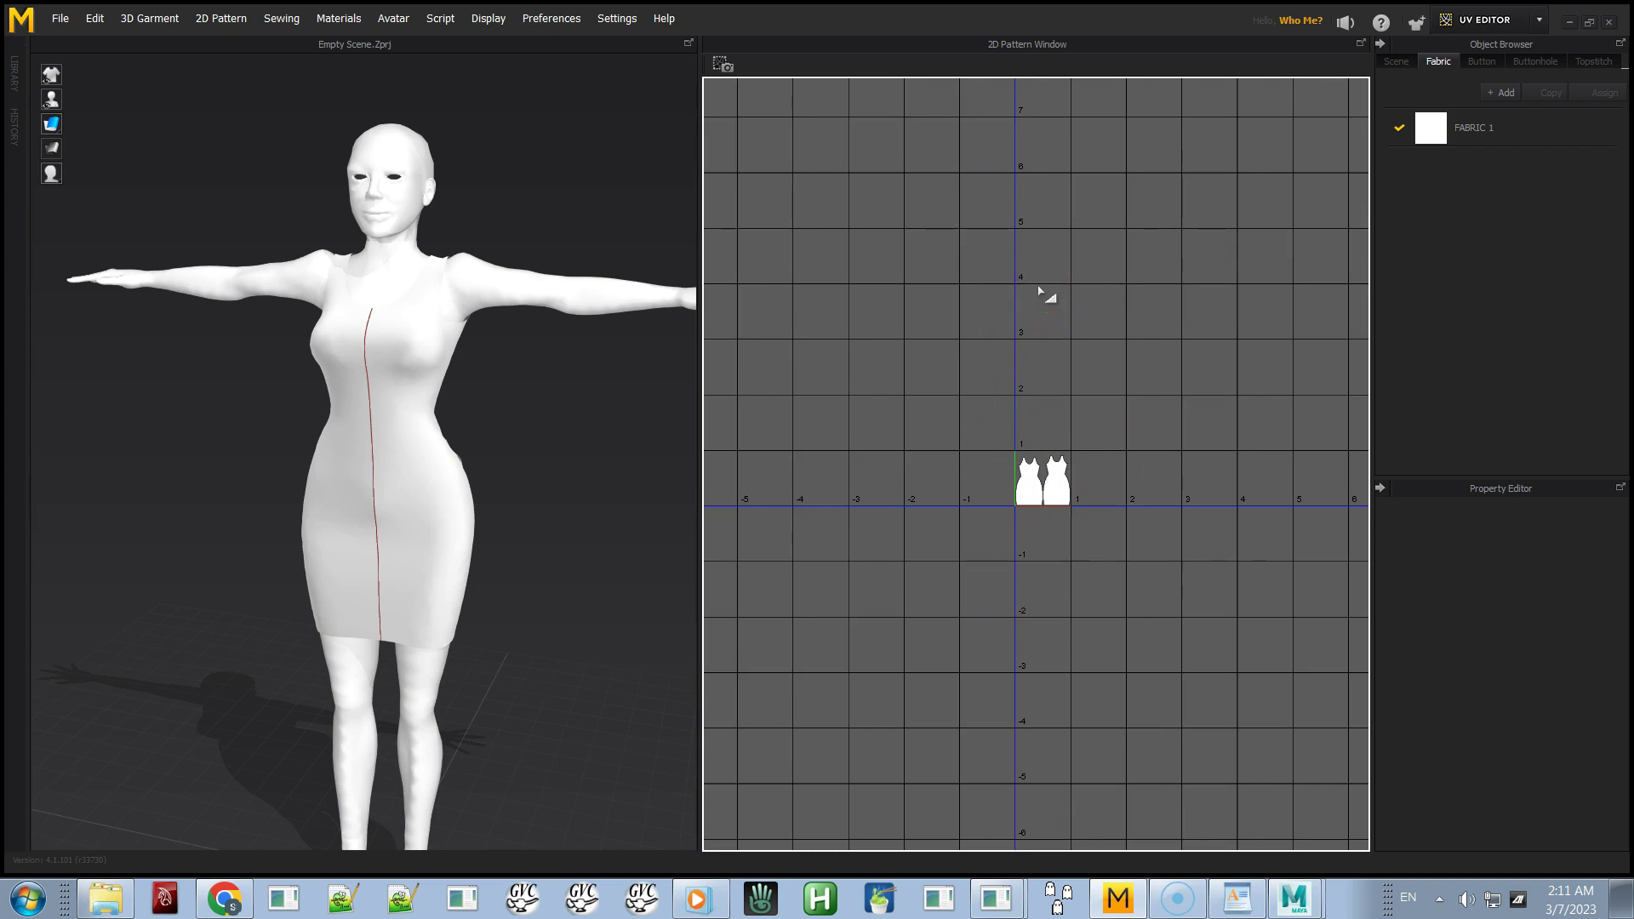
# Return to the Simulation workspace and select both dress pattern pieces
pyautogui.click(1489, 20)
pyautogui.click(1494, 47)
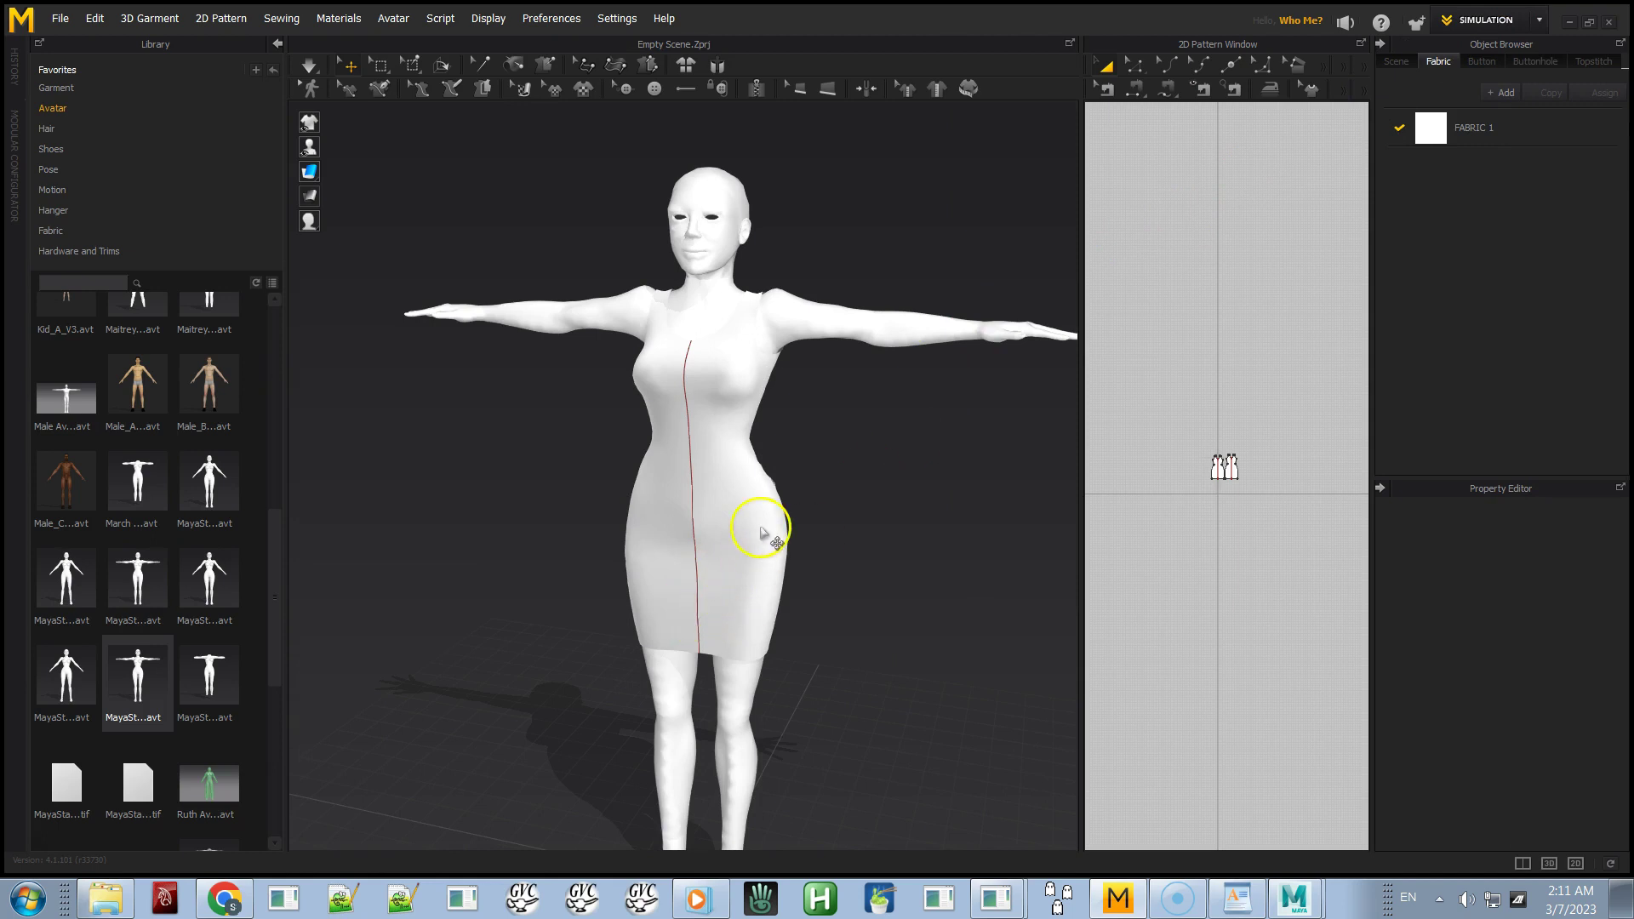
pyautogui.moveTo(1174, 430); pyautogui.dragTo(1285, 502)
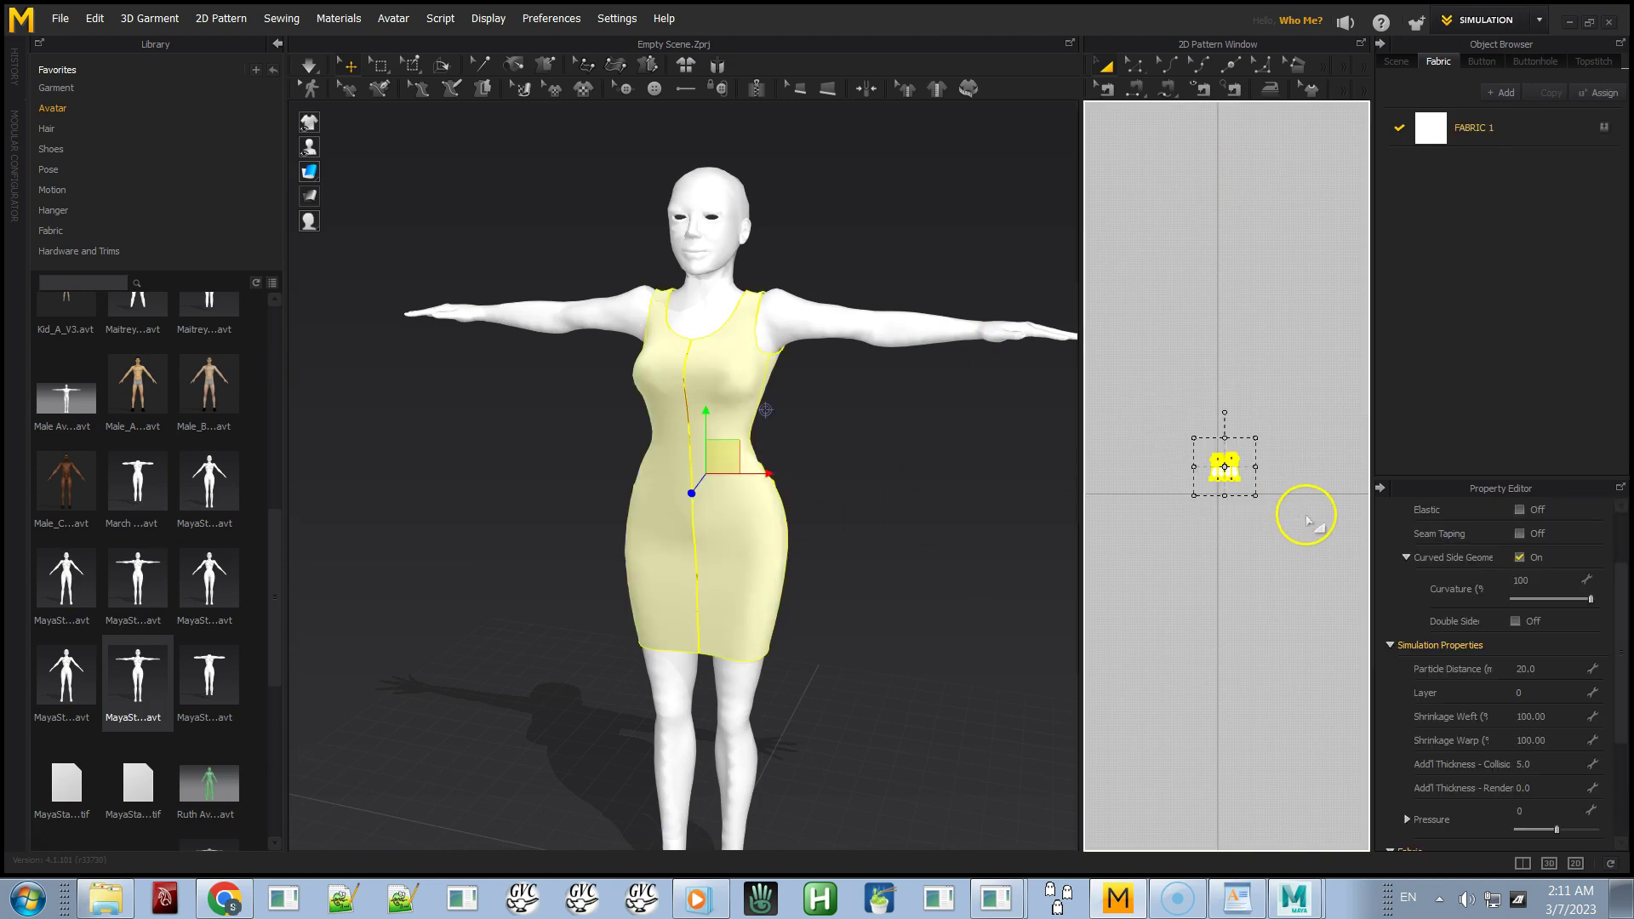
pyautogui.scroll(3, 1281, 577)
pyautogui.scroll(1, 1286, 587)
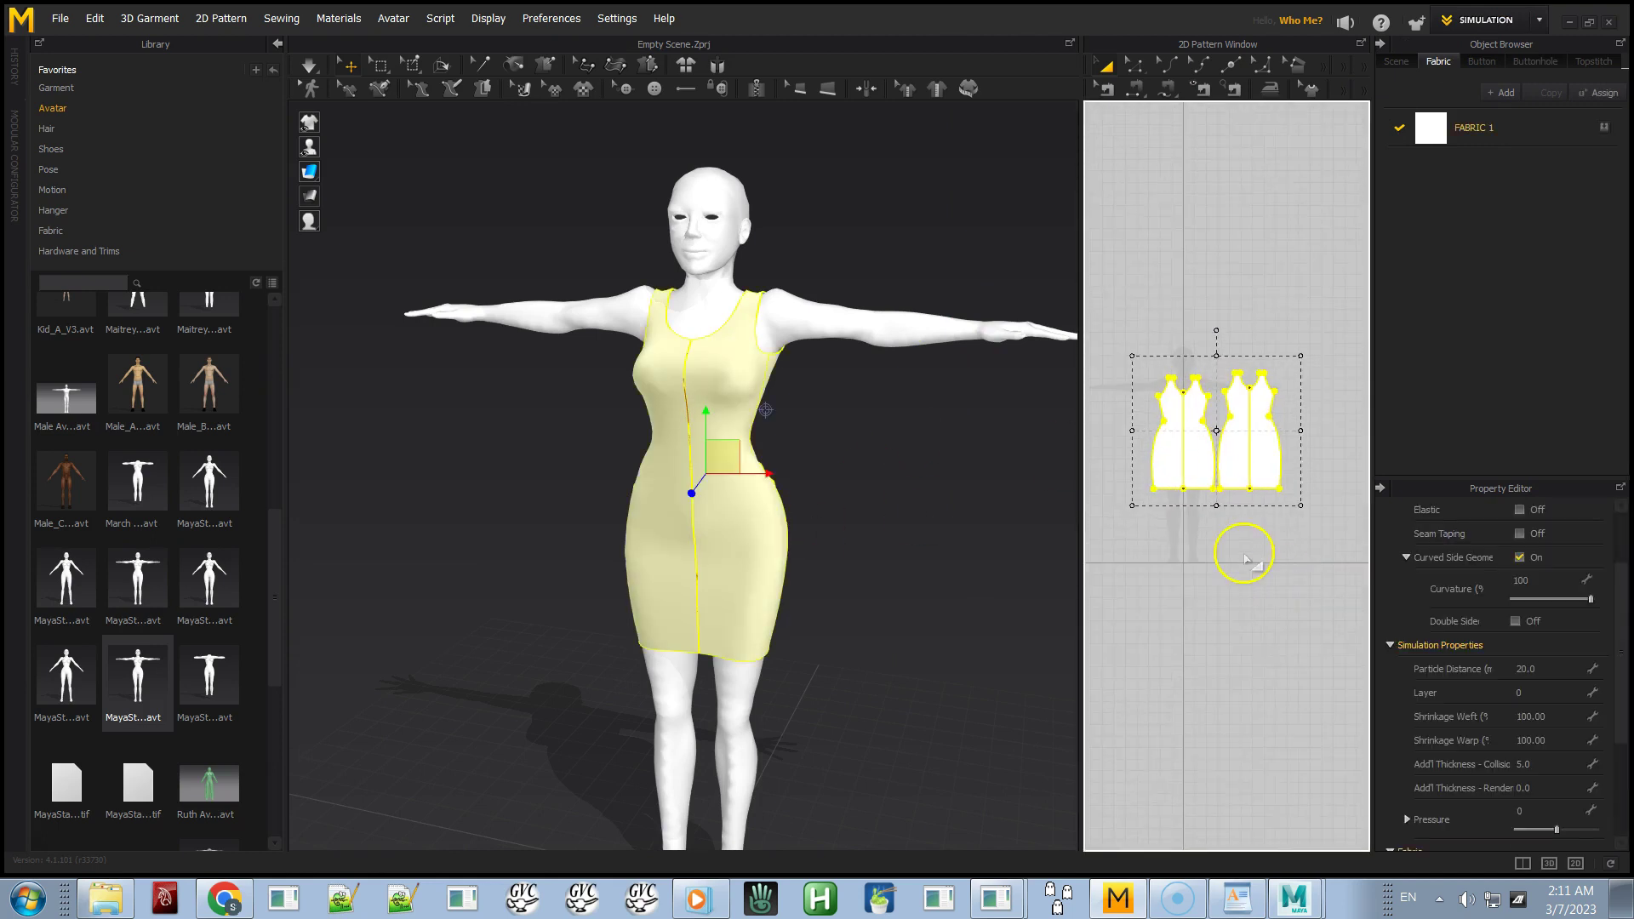
# Export the selected dress as a welded OBJ, overwriting 3D Dress.obj on the Desktop
pyautogui.click(48, 24)
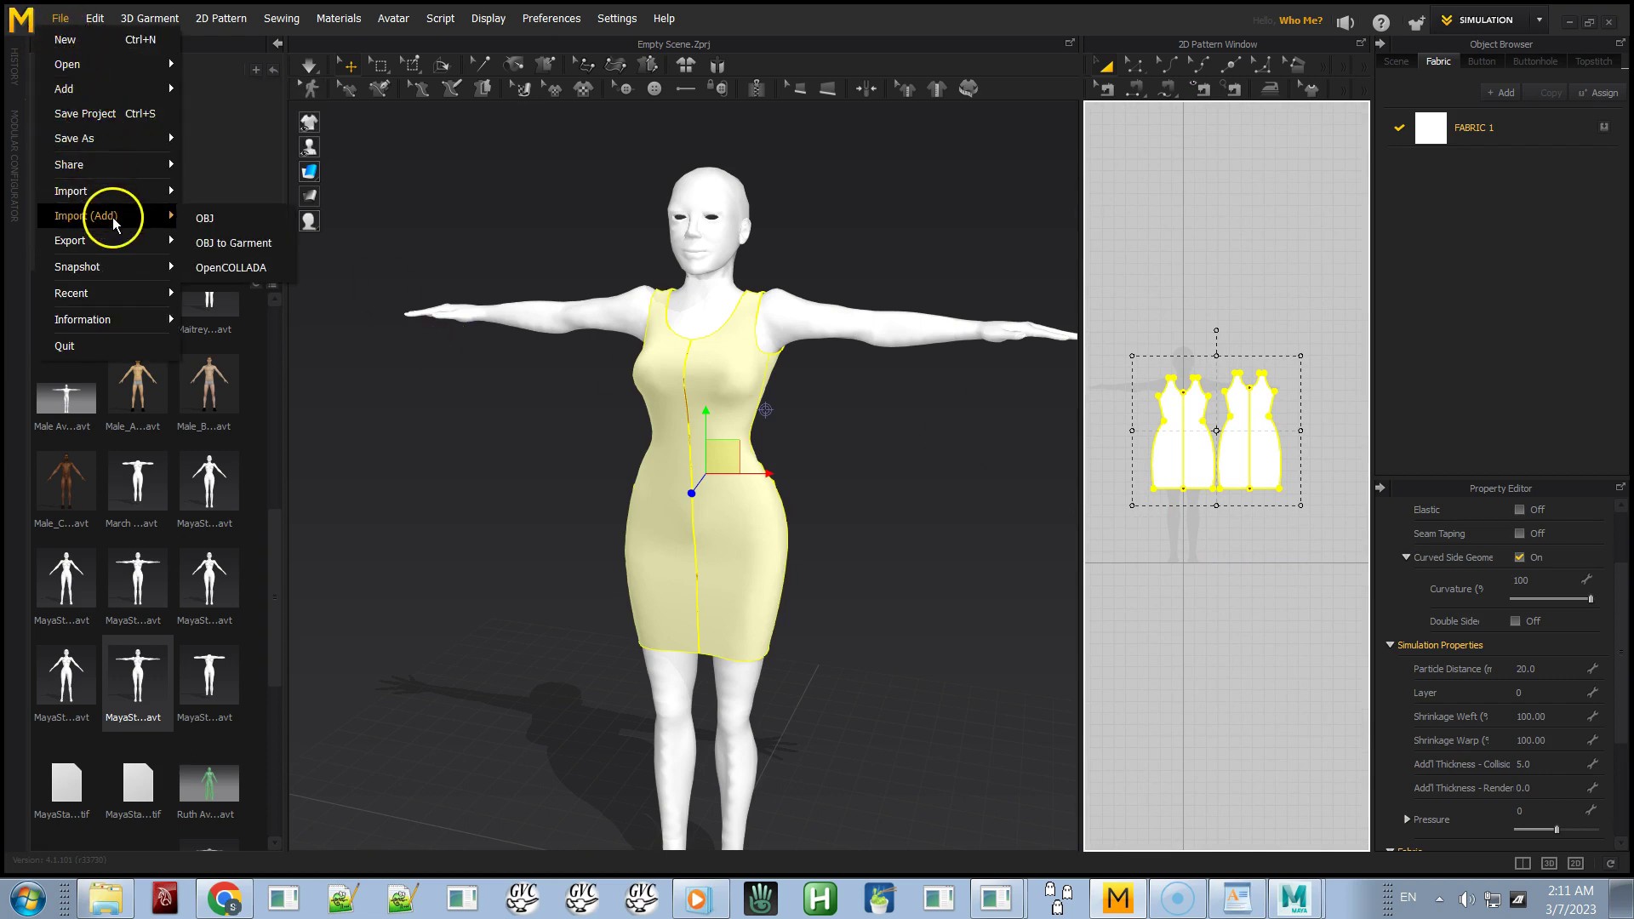
pyautogui.moveTo(115, 240)
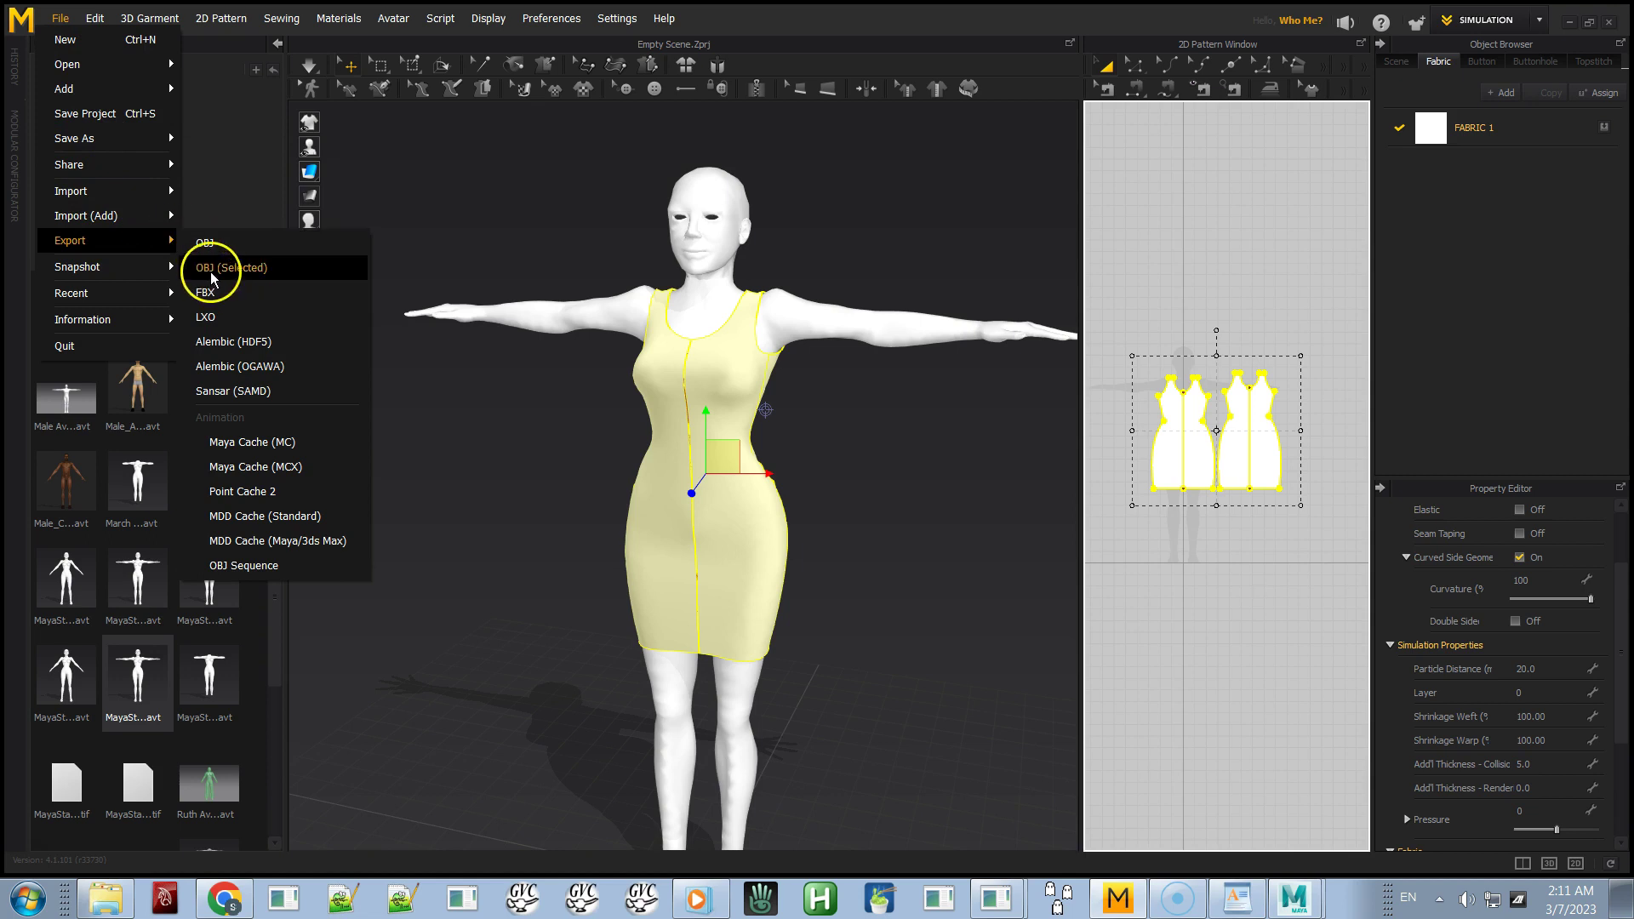
pyautogui.click(215, 274)
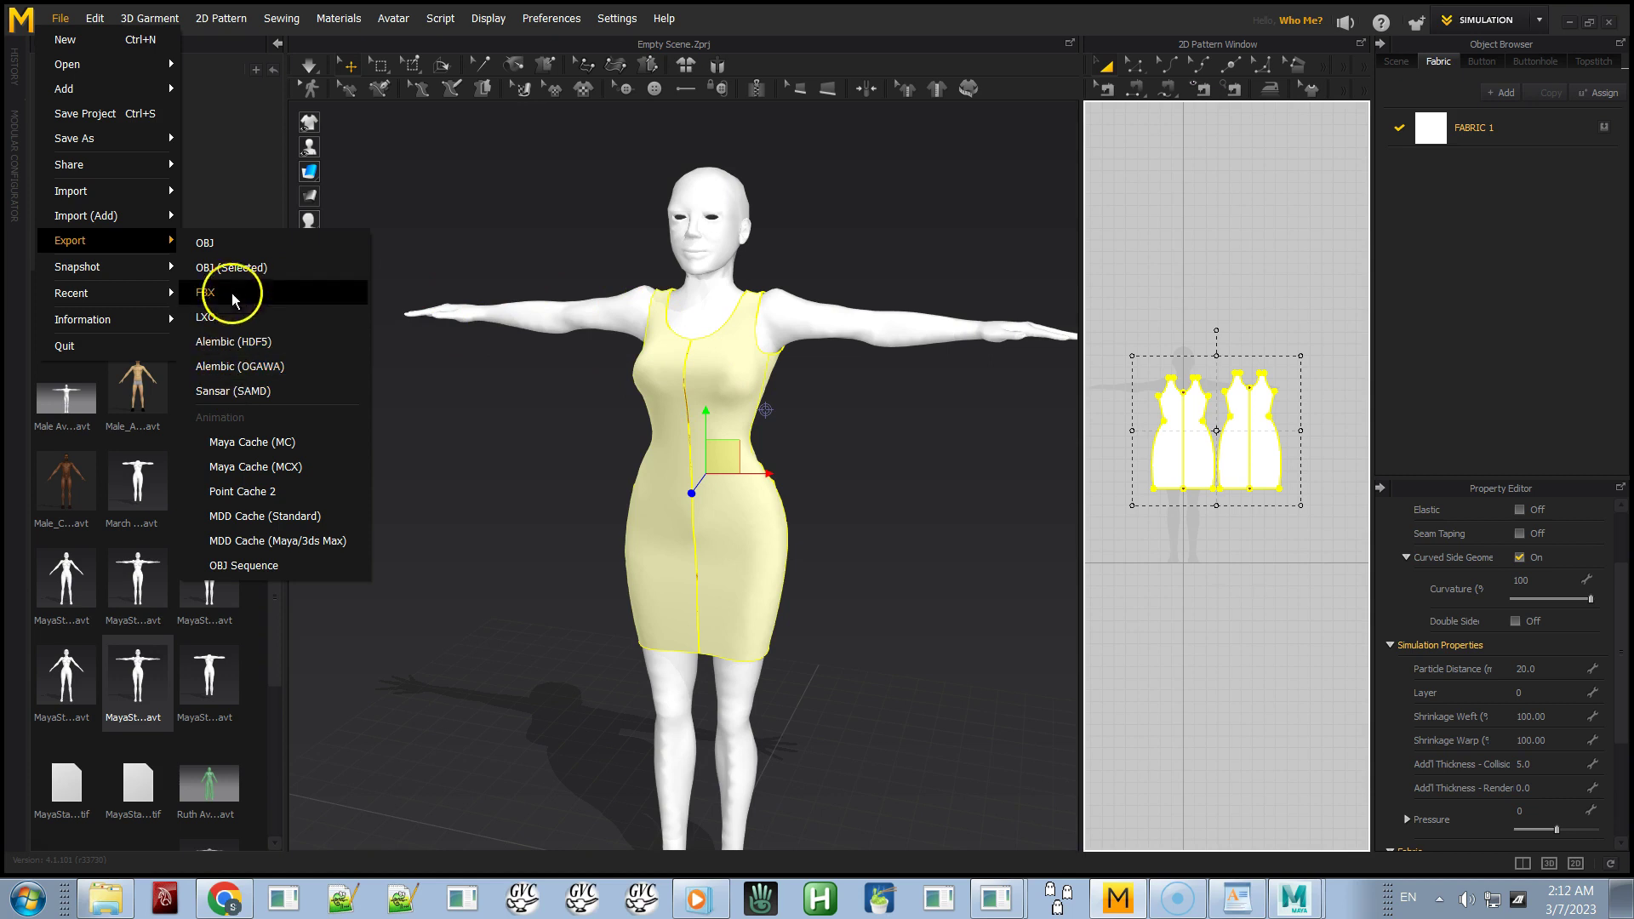
pyautogui.click(239, 269)
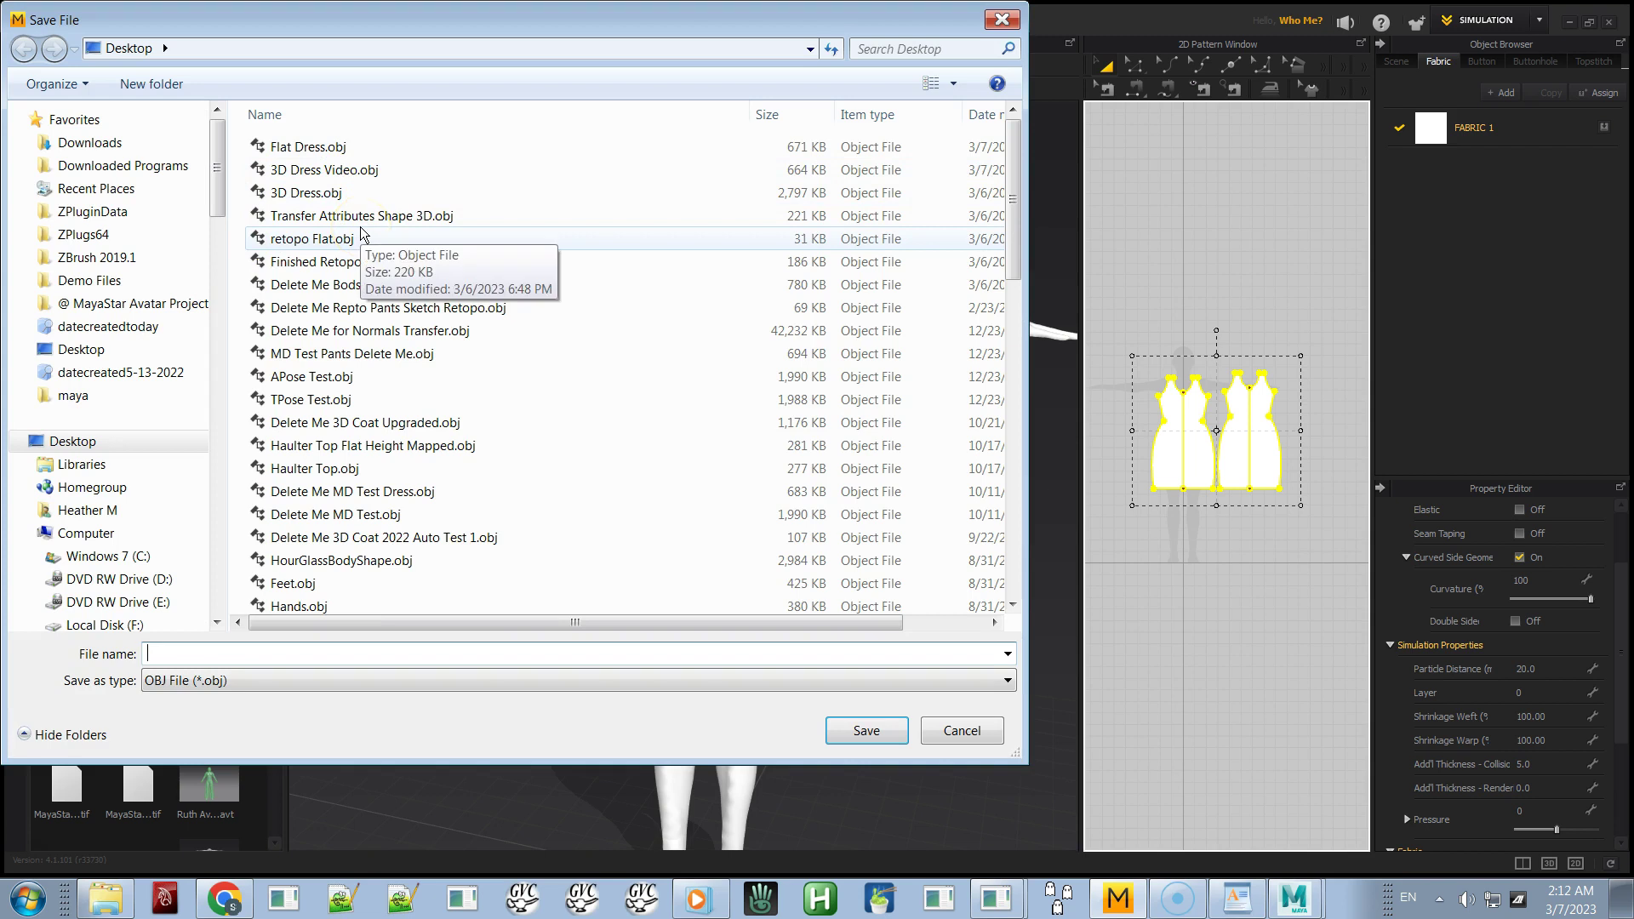
pyautogui.click(330, 193)
pyautogui.click(878, 451)
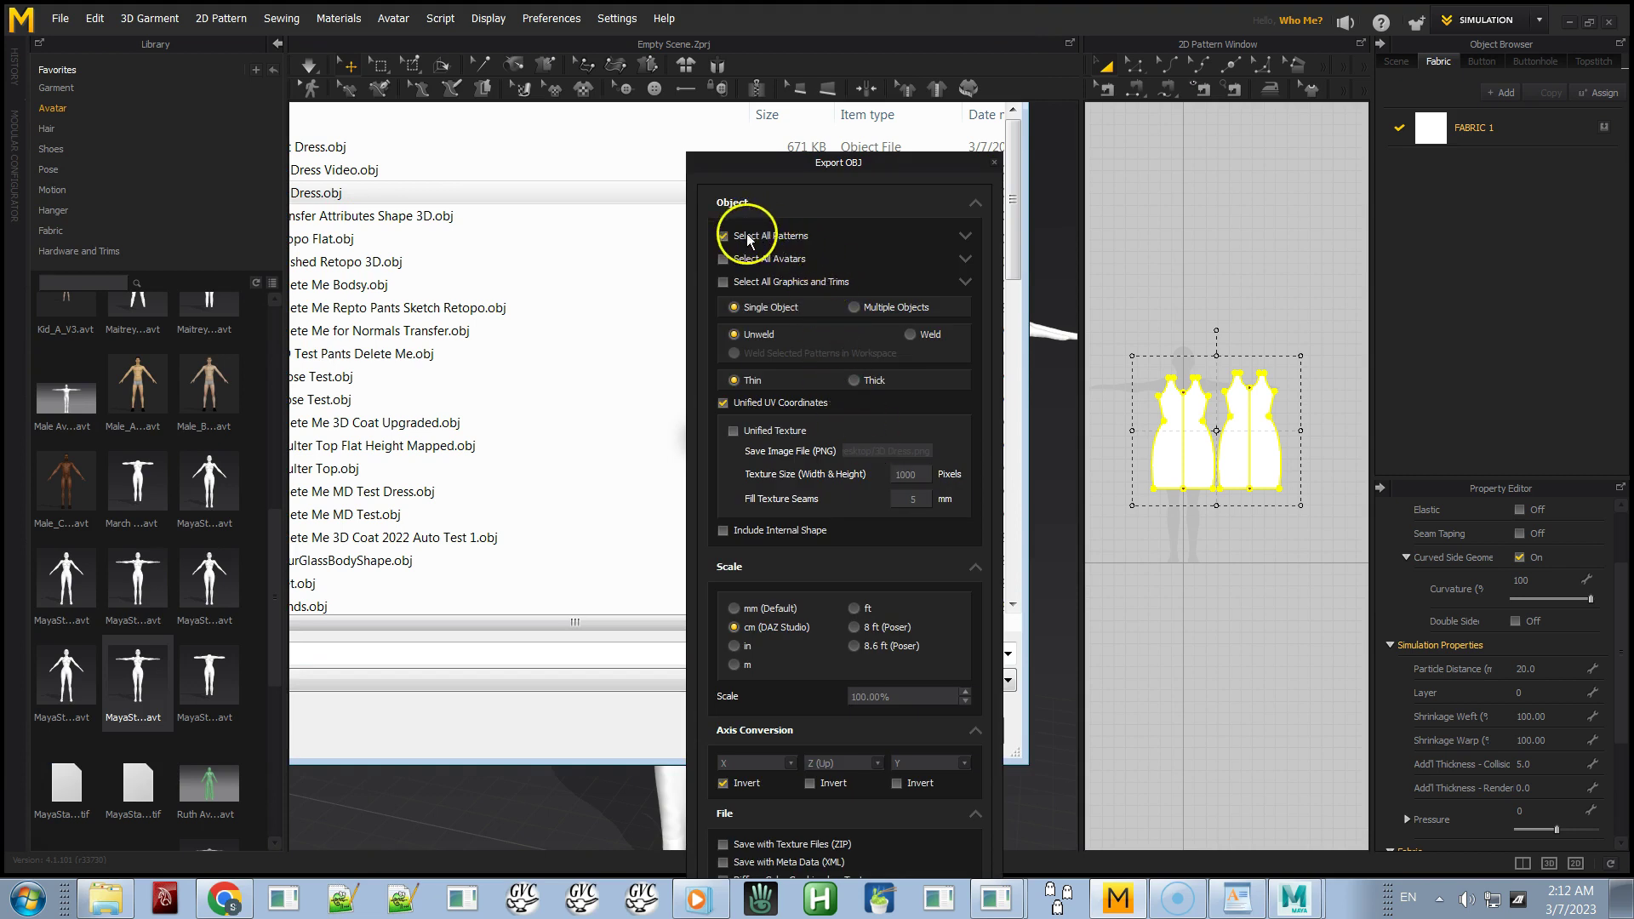
pyautogui.click(913, 334)
pyautogui.moveTo(861, 159); pyautogui.dragTo(860, 64)
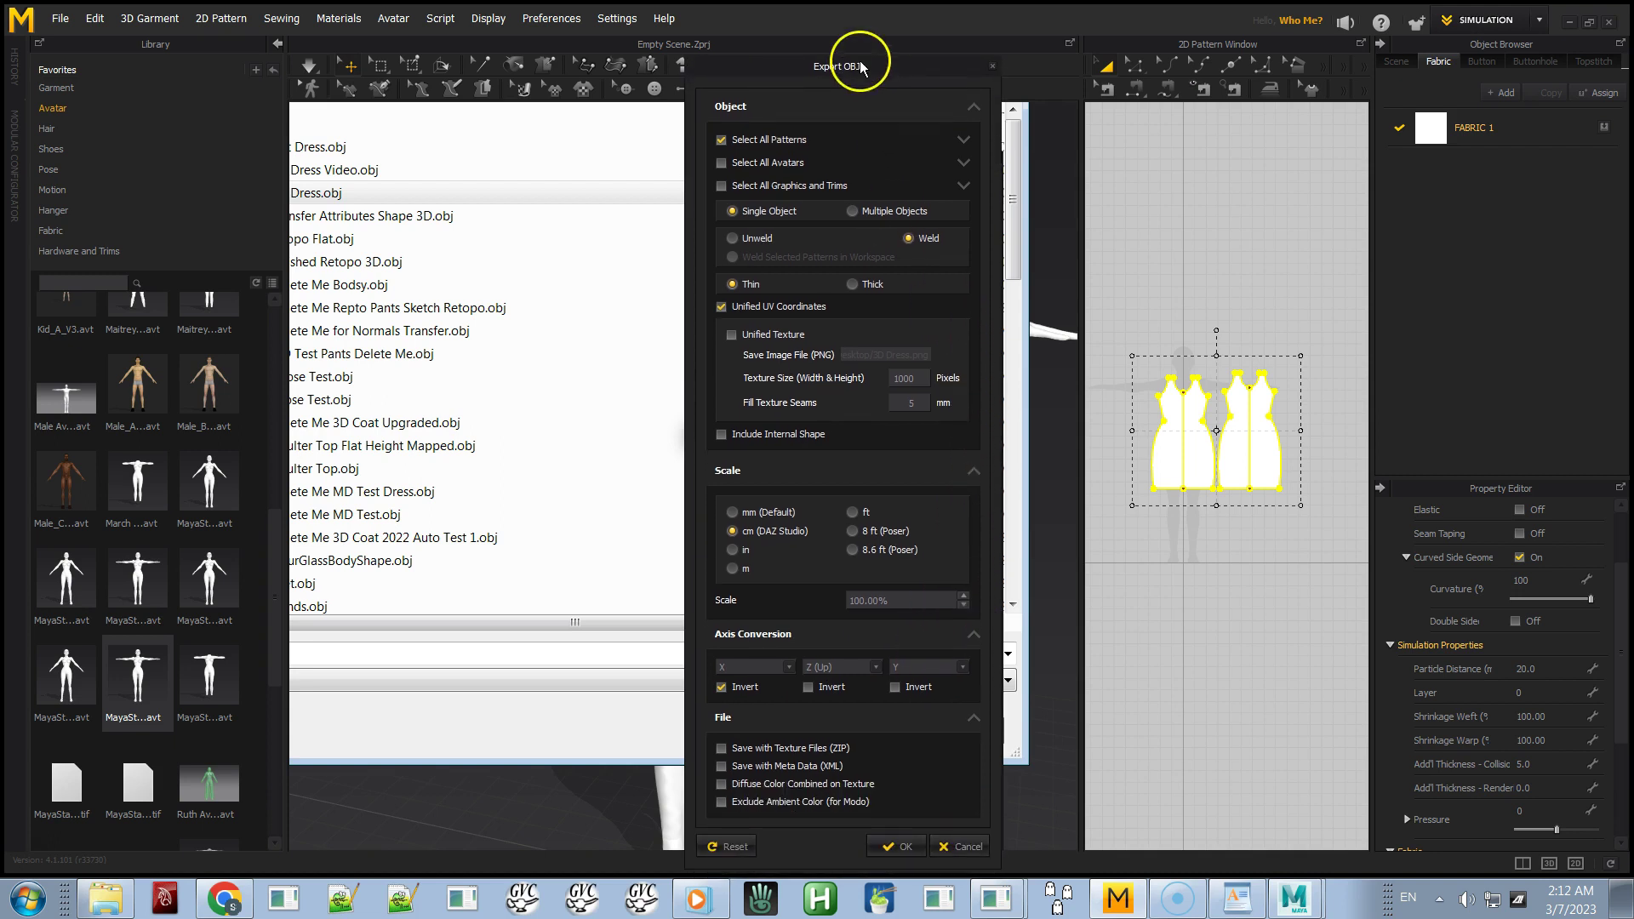
pyautogui.click(897, 845)
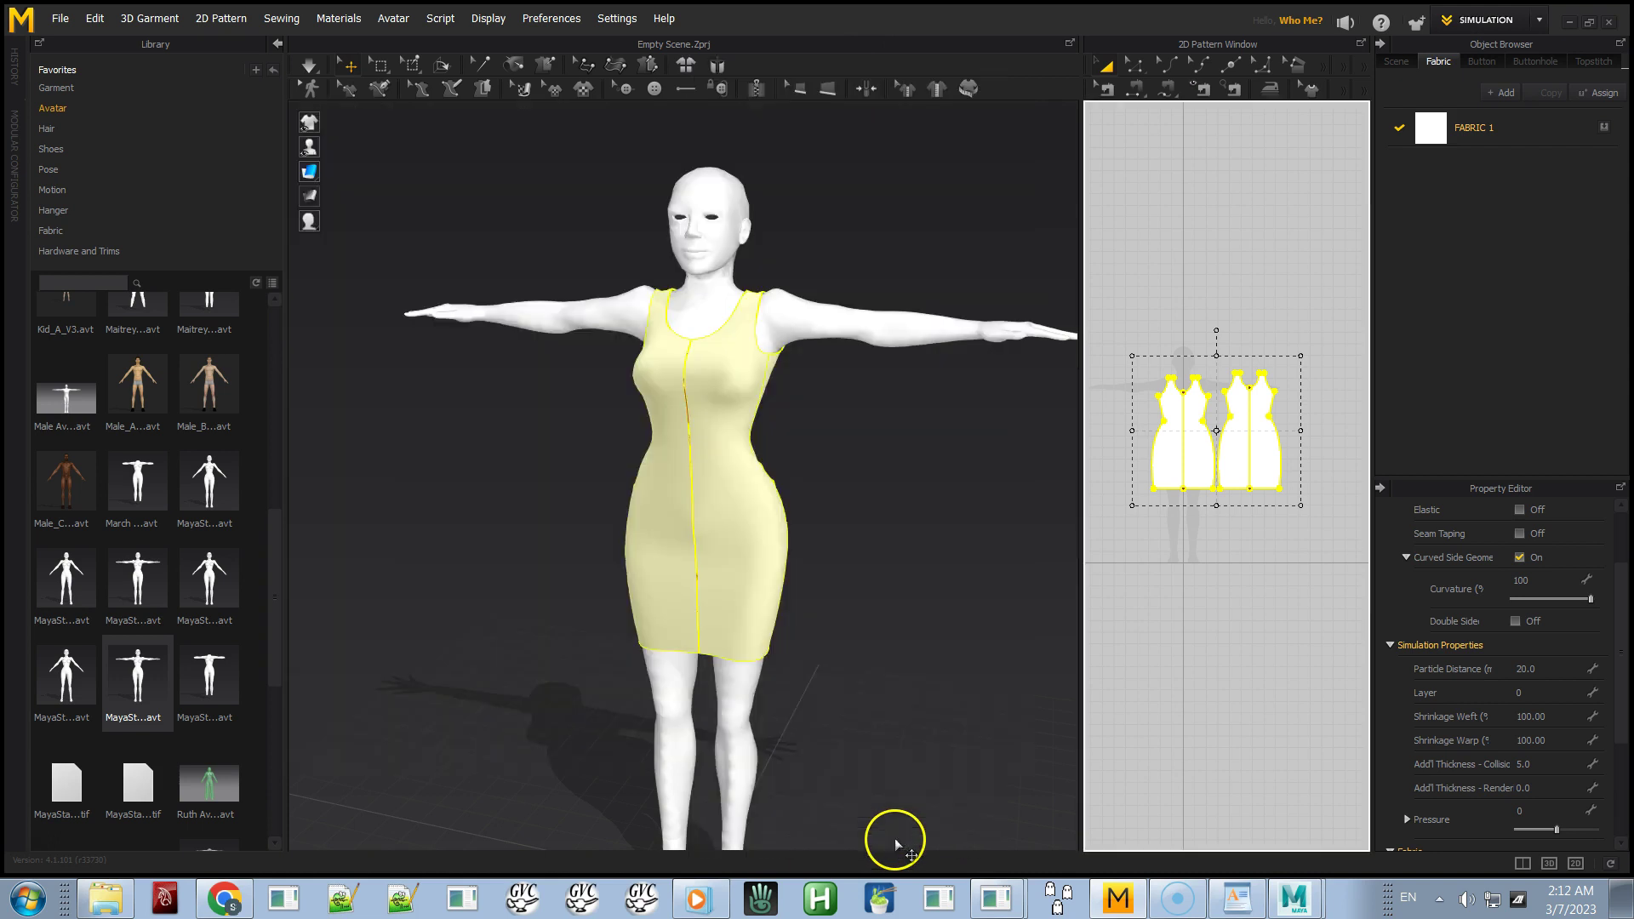
# Reset the dress patterns to their flat arrangement and export them as an unwelded OBJ, overwriting Flat Dress.obj on the Desktop
pyautogui.click(689, 72)
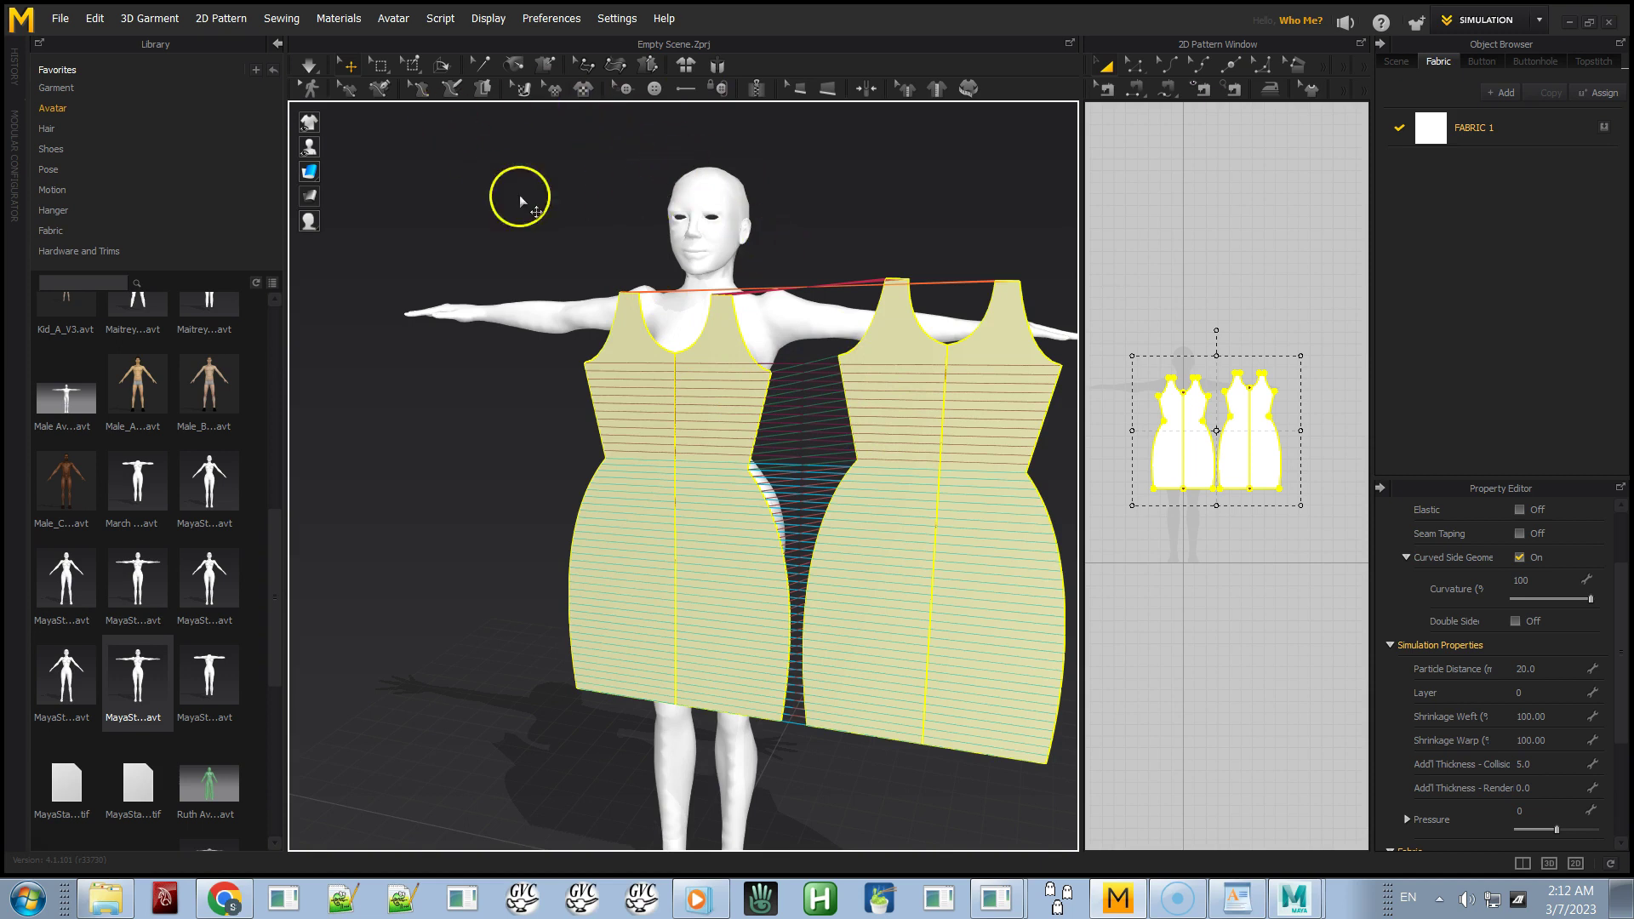
pyautogui.click(61, 19)
pyautogui.moveTo(135, 247)
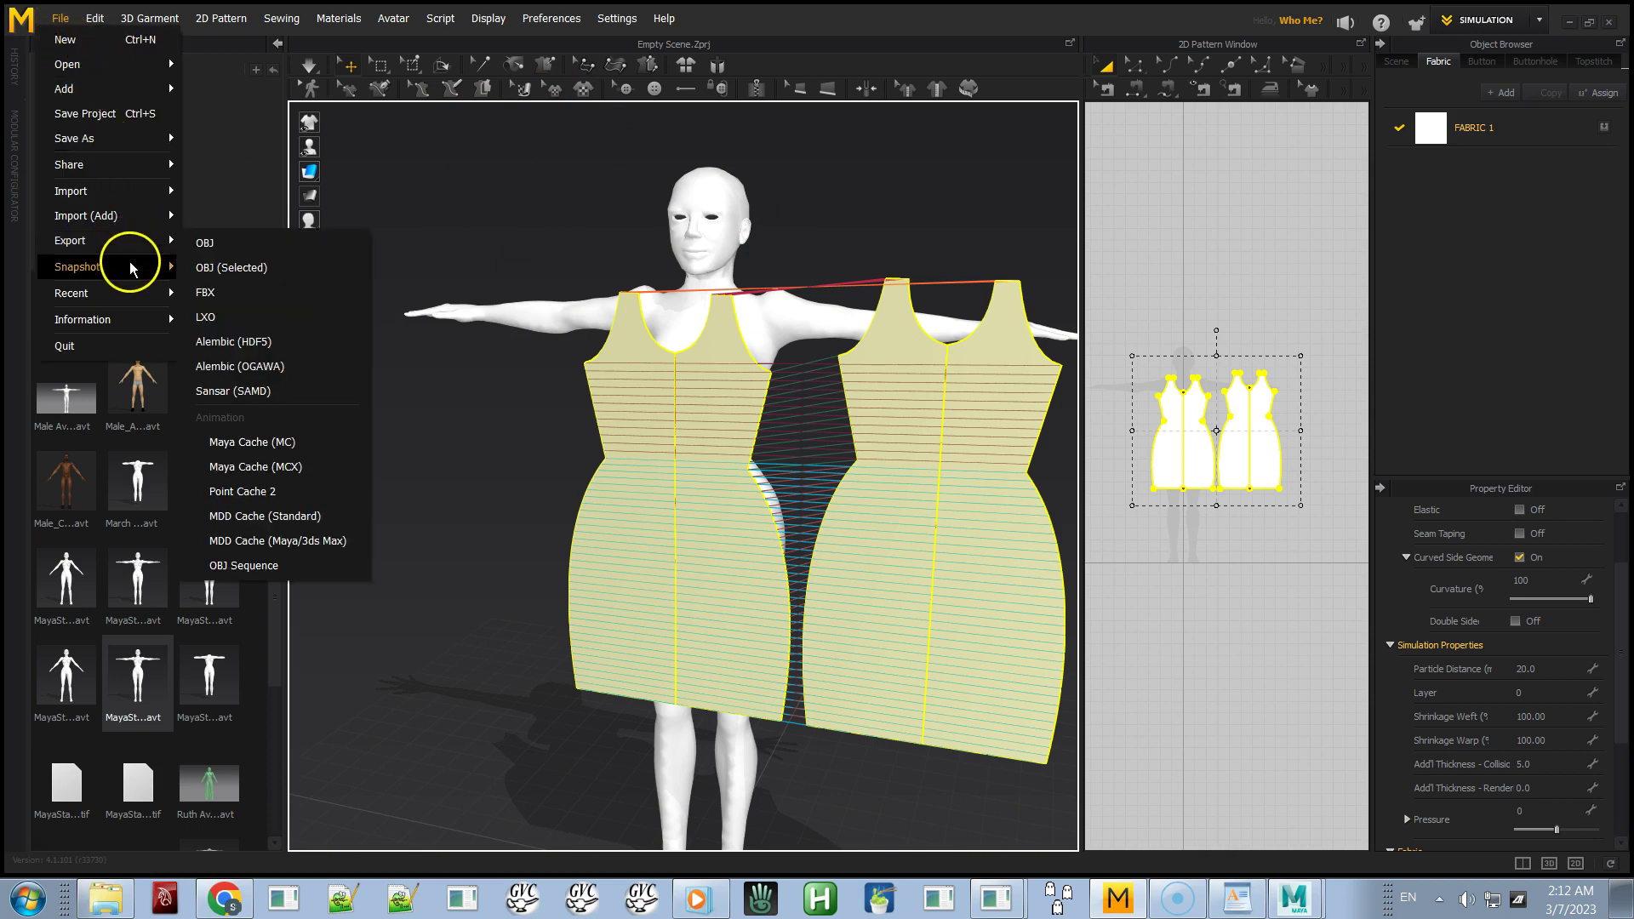
pyautogui.click(233, 268)
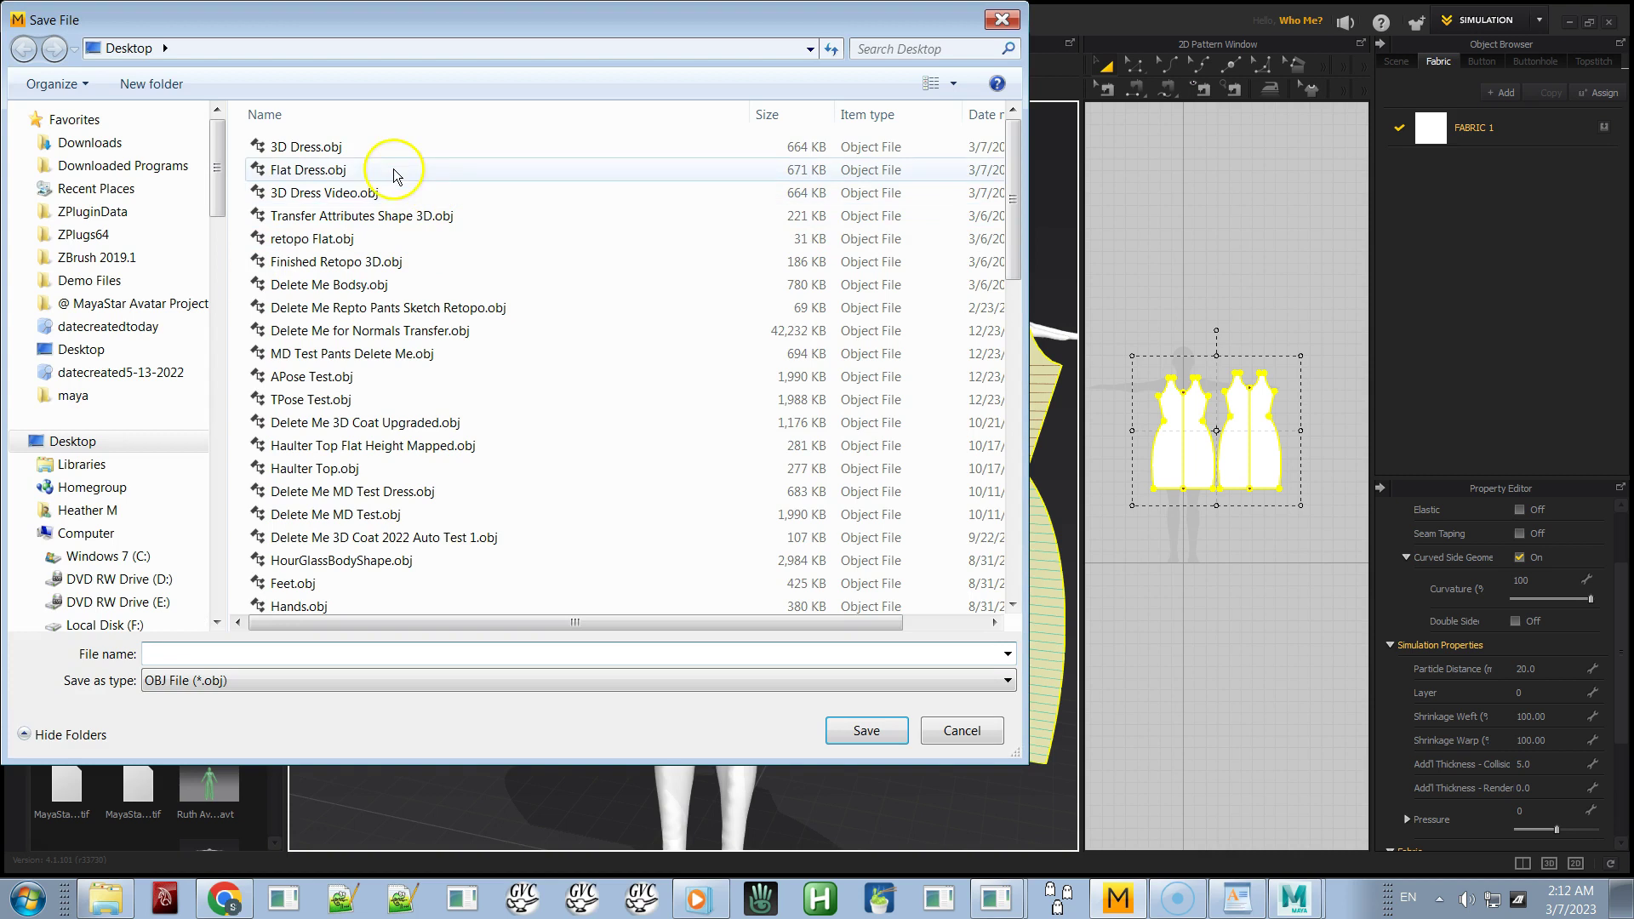
pyautogui.doubleClick(339, 175)
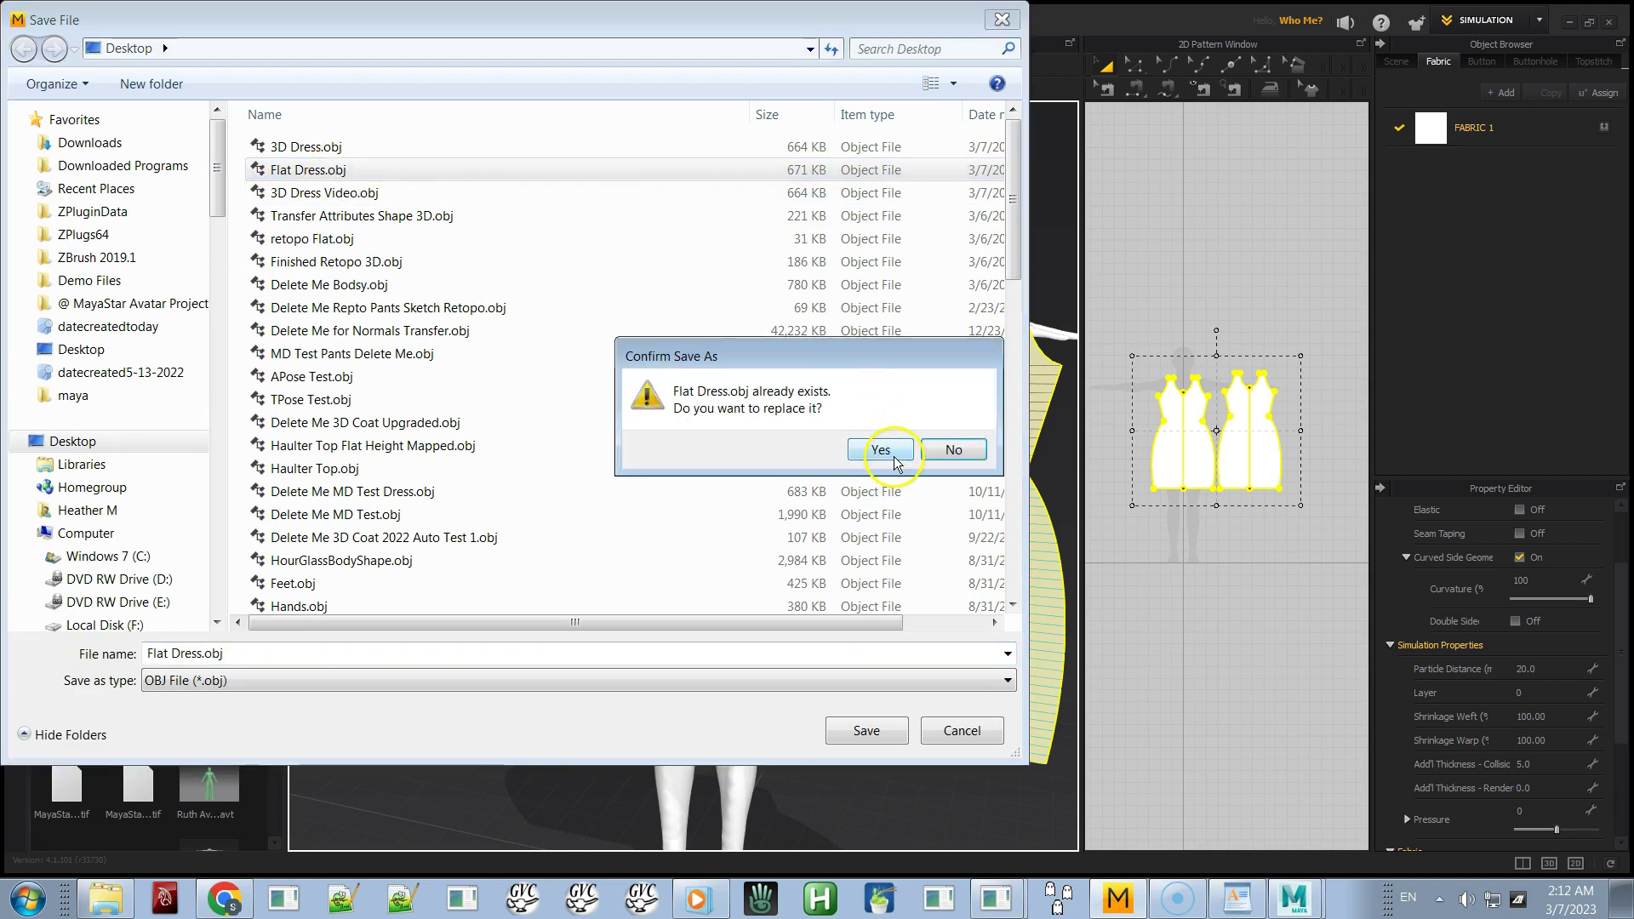
pyautogui.click(881, 446)
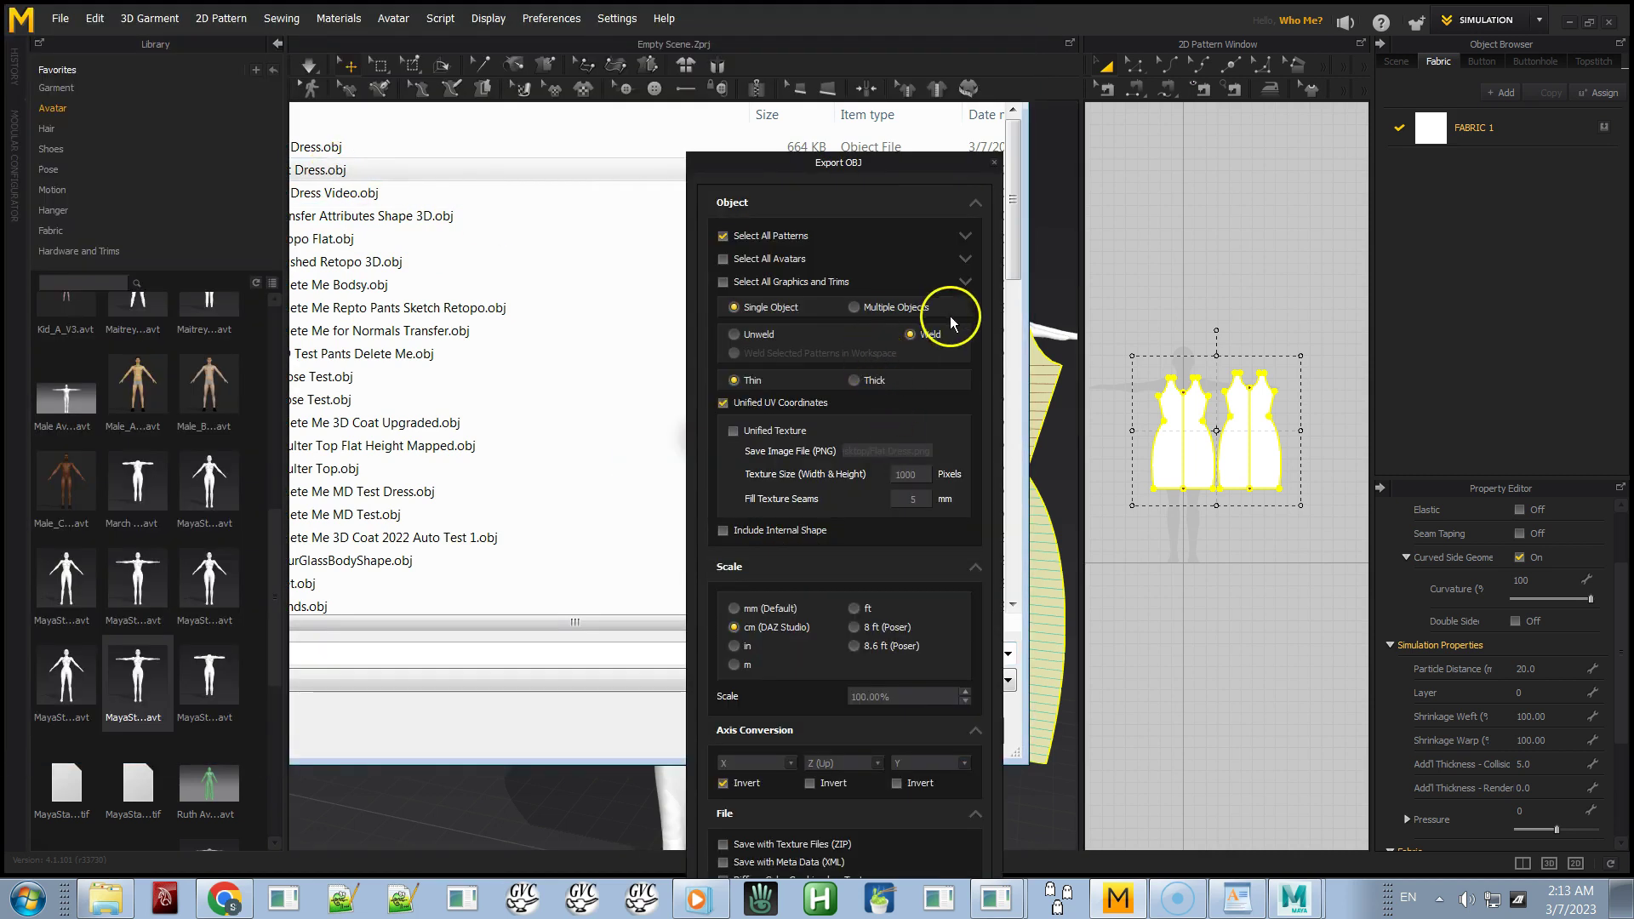
pyautogui.click(748, 341)
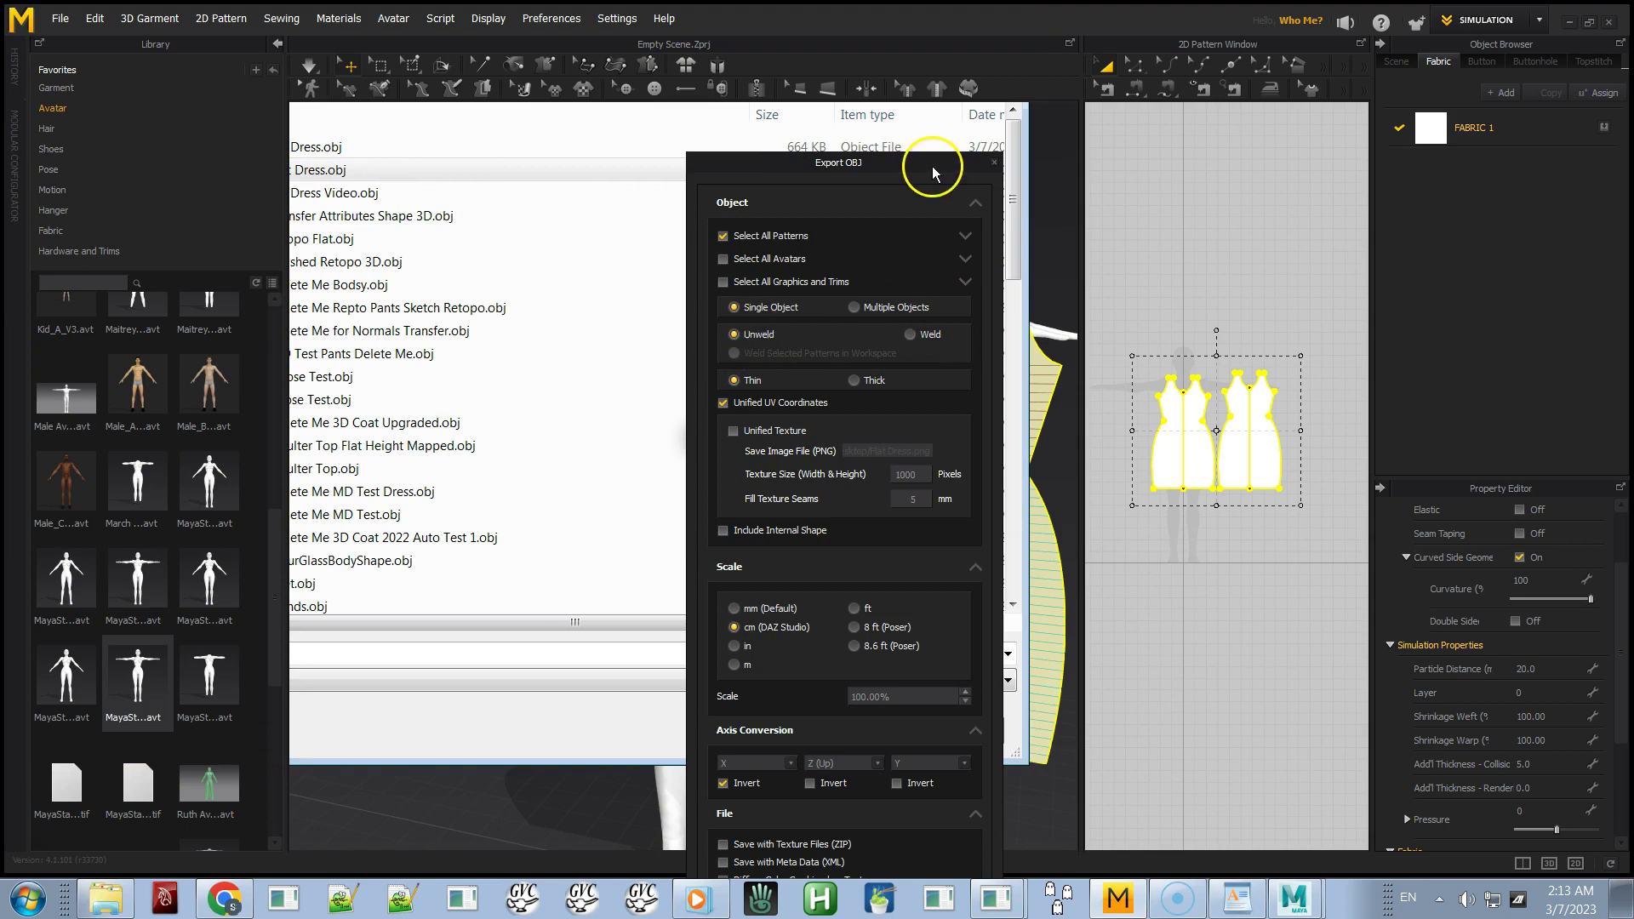
pyautogui.moveTo(925, 166); pyautogui.dragTo(950, 68)
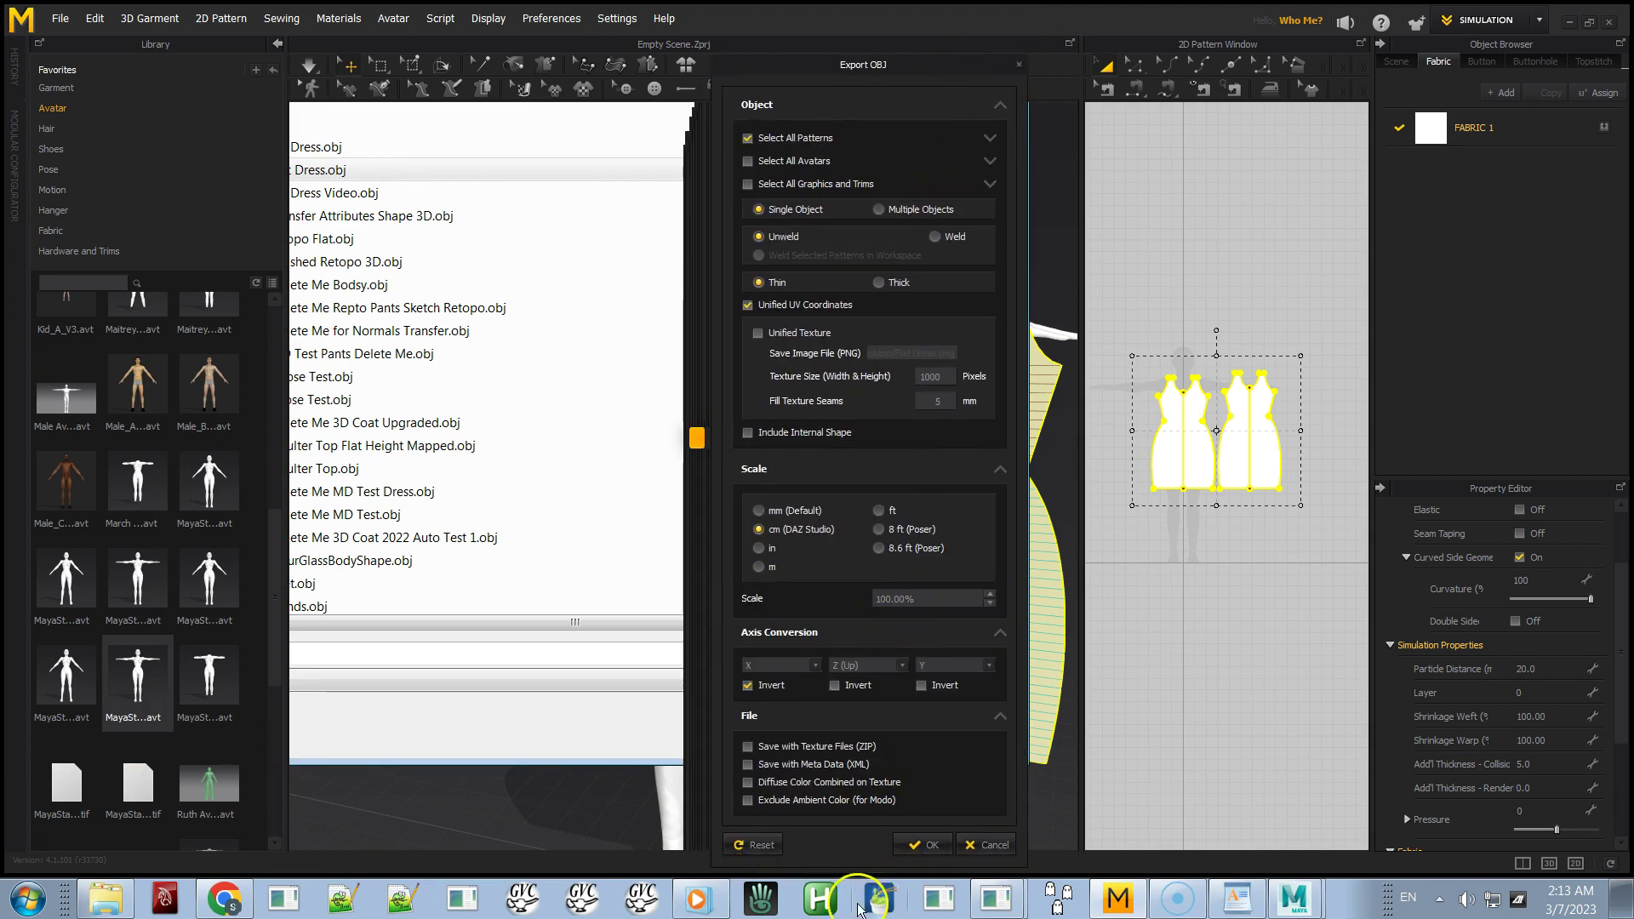
pyautogui.click(932, 844)
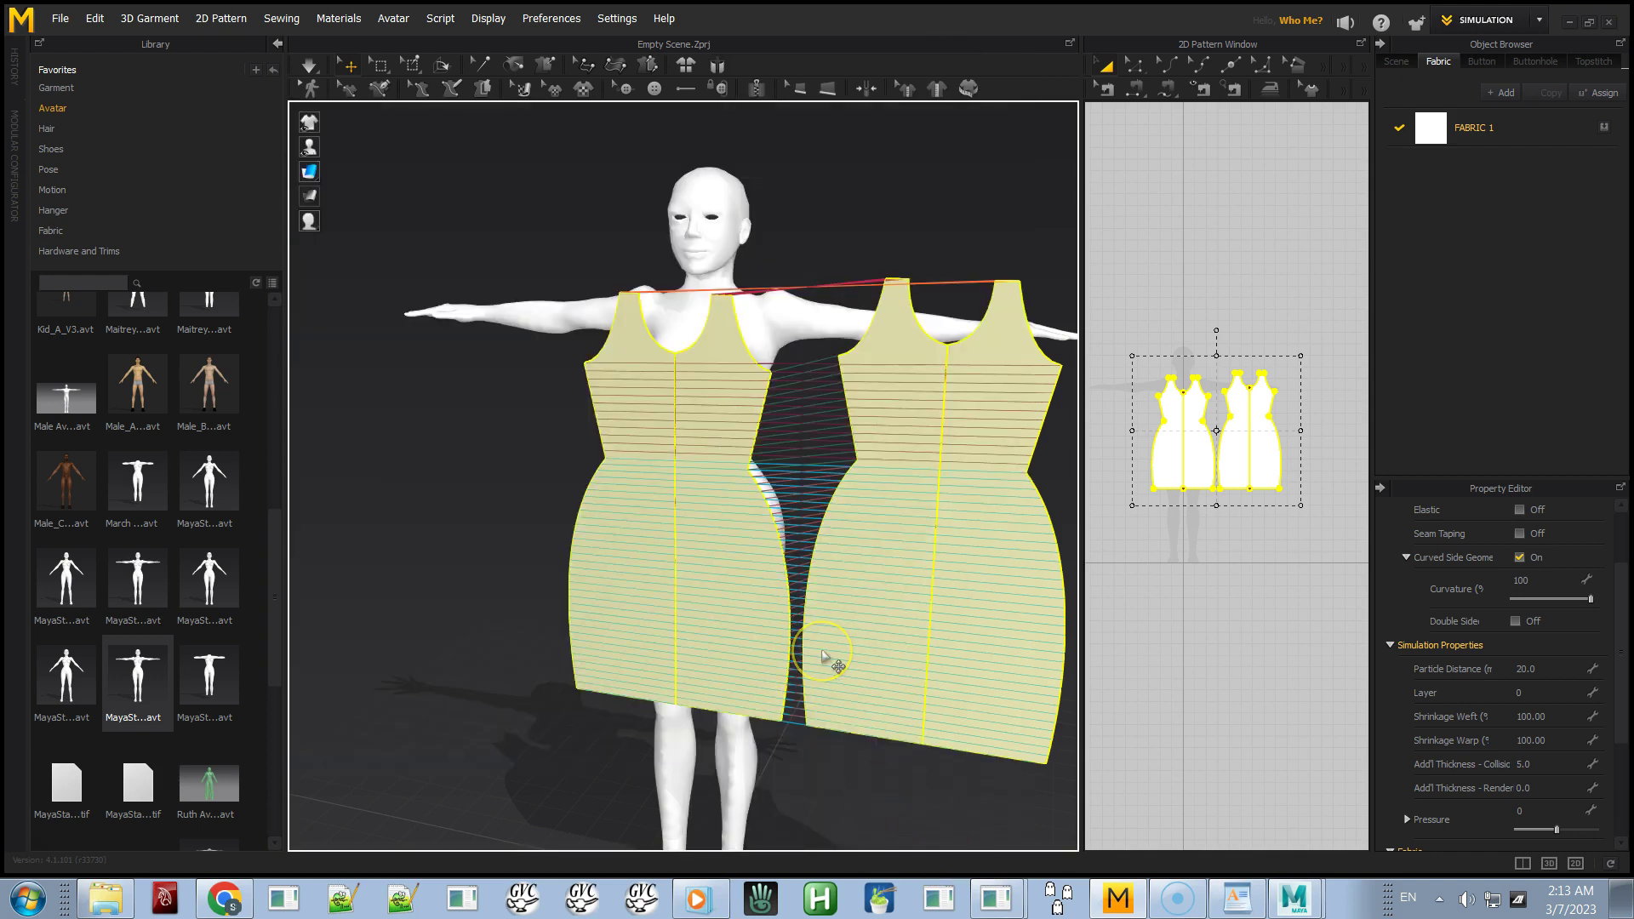
# Simulate the dress back onto the avatar and switch to SketchRetopo to view the flat dress's retopologized mesh
pyautogui.press('space')
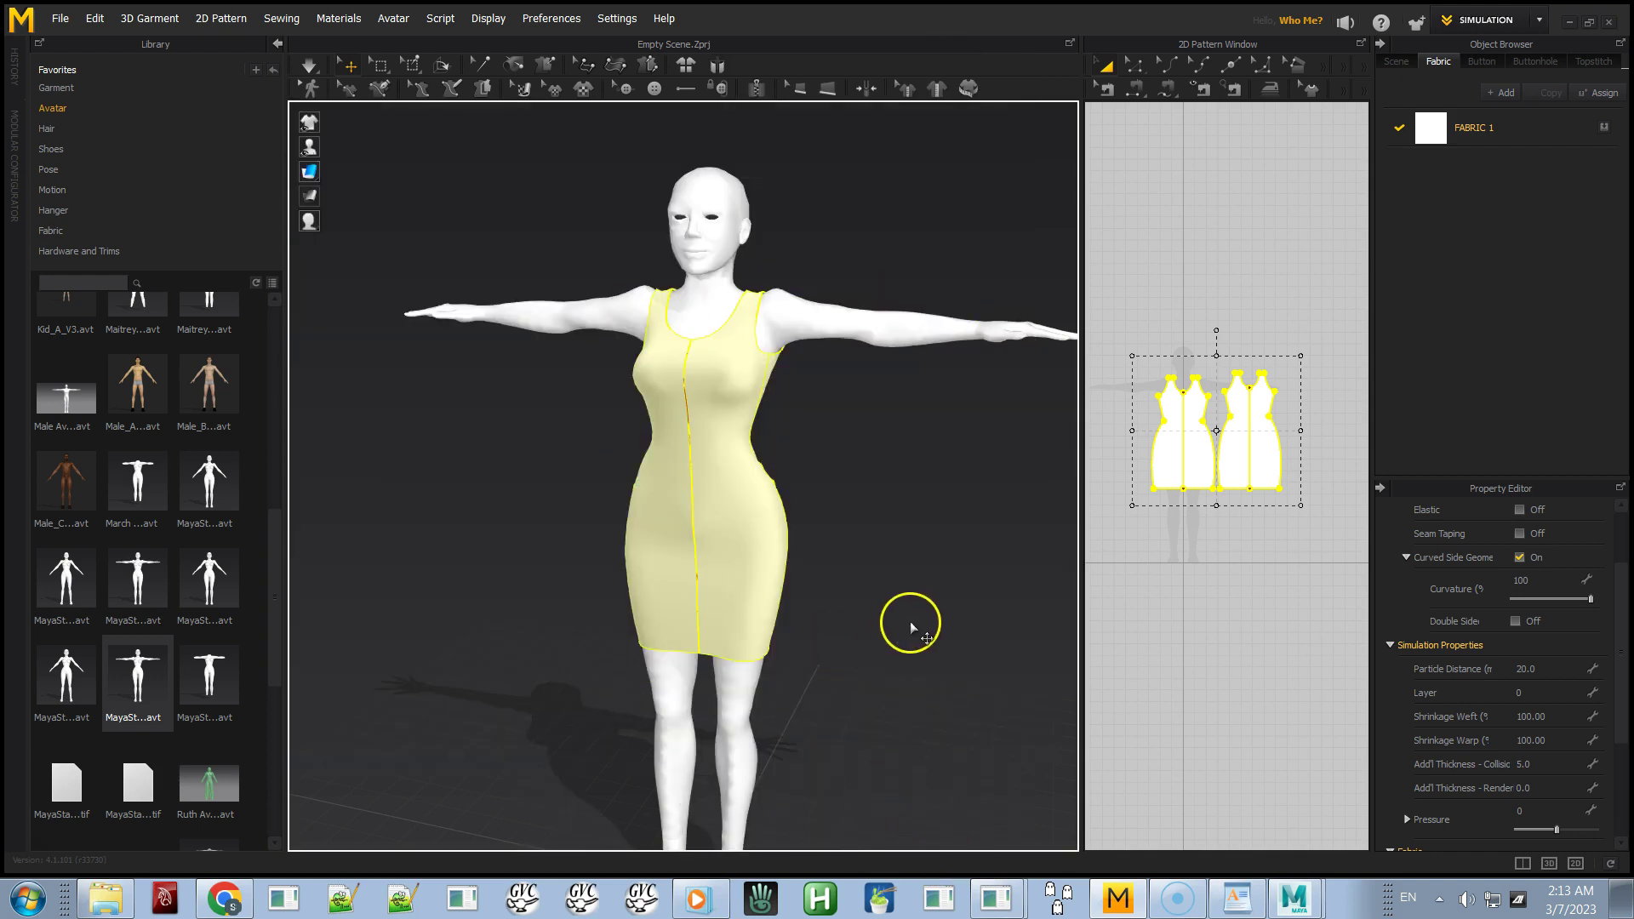
pyautogui.hotkey('alt', 'Tab')
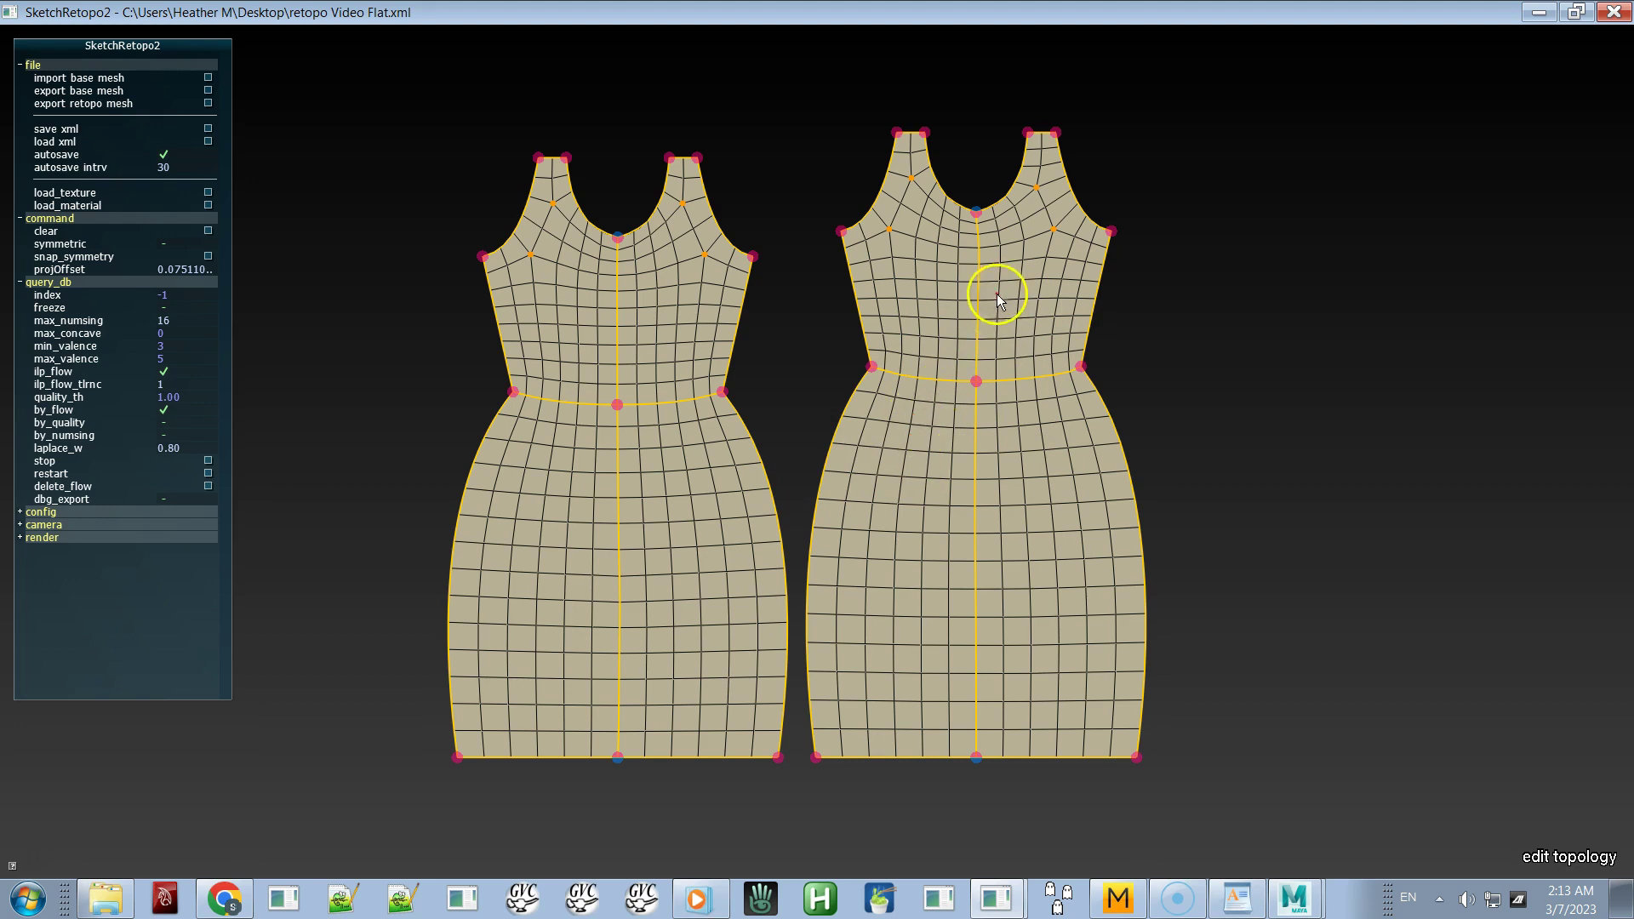
pyautogui.click(906, 460)
pyautogui.moveTo(1116, 279)
pyautogui.mouseDown()
pyautogui.moveTo(987, 257)
pyautogui.moveTo(955, 314)
pyautogui.moveTo(955, 263)
pyautogui.moveTo(933, 293)
pyautogui.mouseUp()
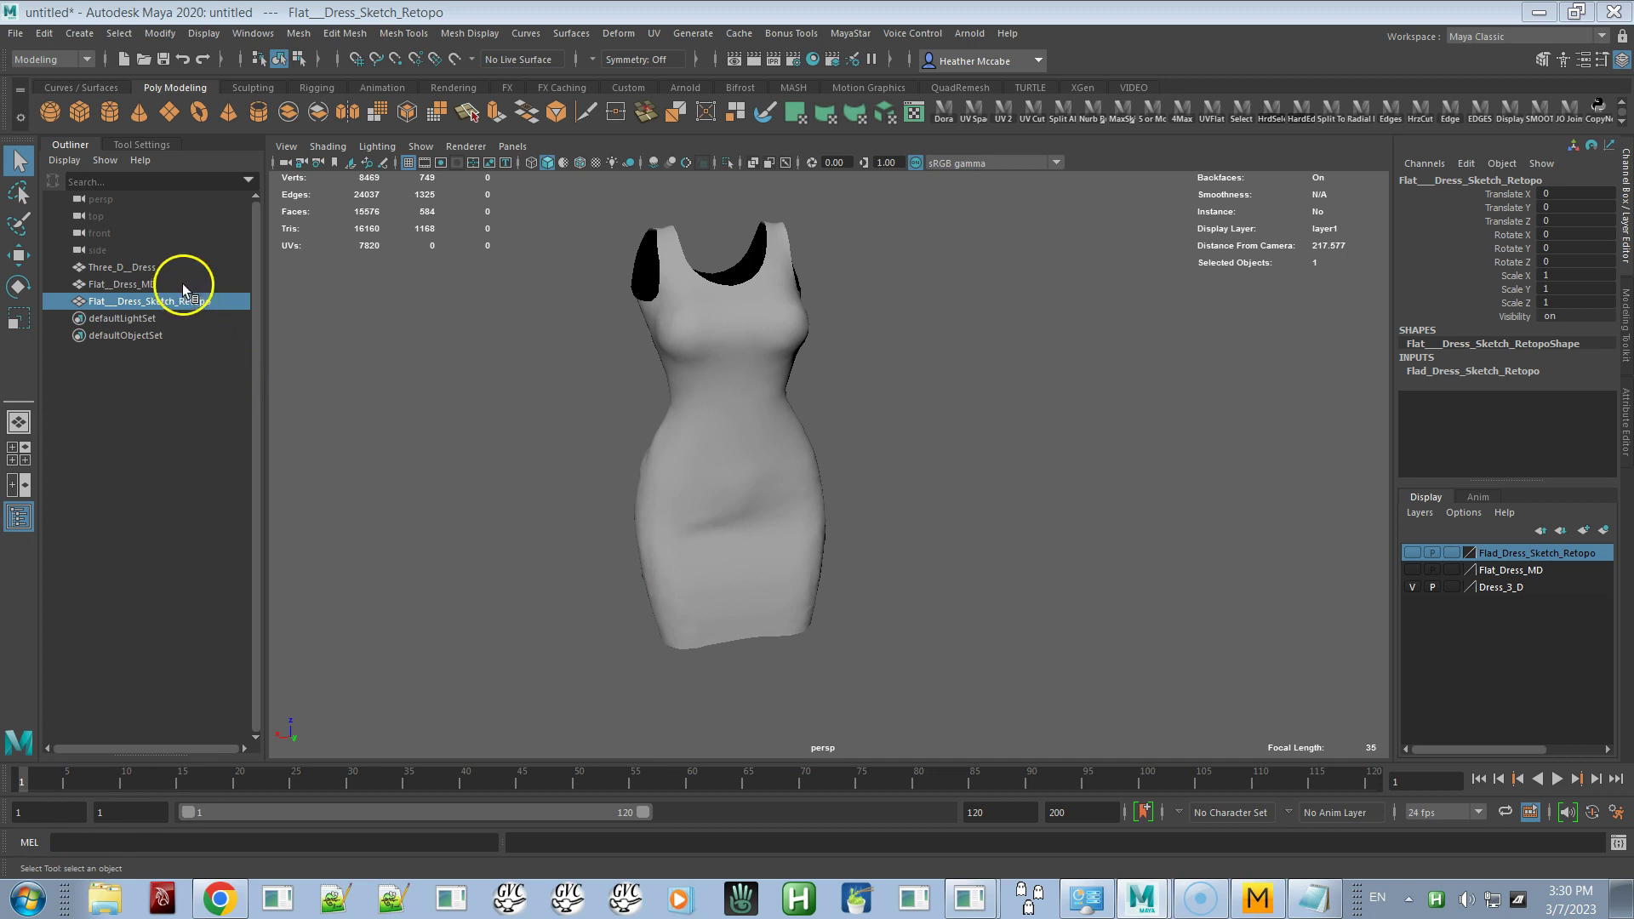
# Inspect the 3D dress mesh in Maya, and swap the visible layer from Dress_3_D to Flat_Dress_MD to examine the flat mesh
pyautogui.click(713, 415)
pyautogui.moveTo(903, 456)
pyautogui.keyDown('alt'); pyautogui.mouseDown()
pyautogui.moveTo(839, 449)
pyautogui.moveTo(926, 446)
pyautogui.mouseUp(); pyautogui.keyUp('alt')
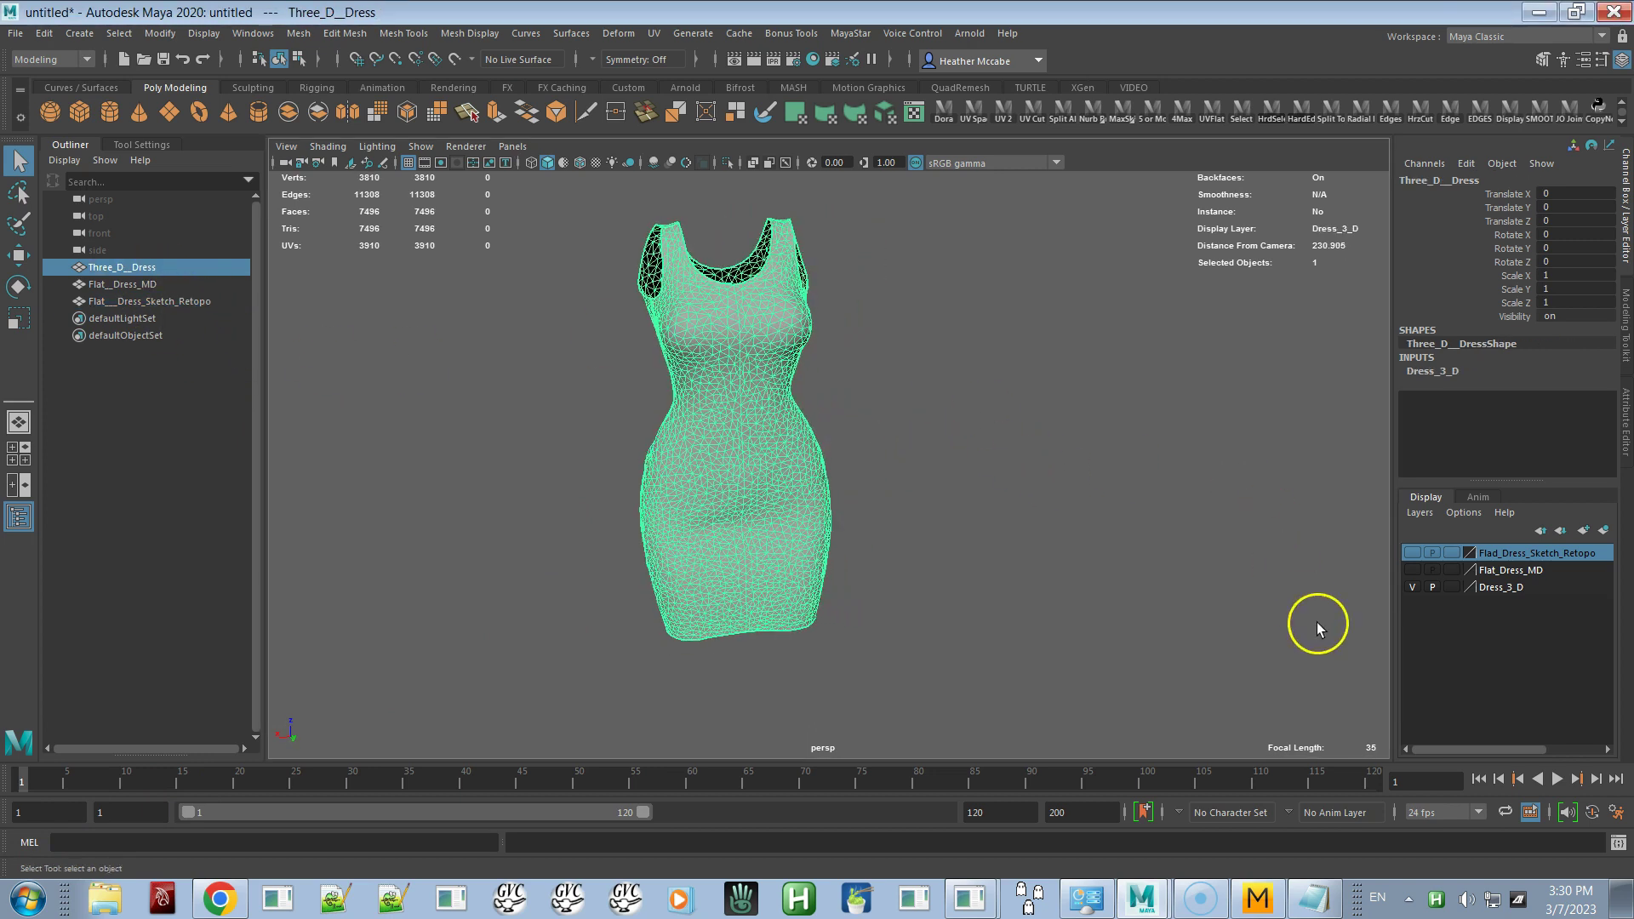
pyautogui.click(1413, 582)
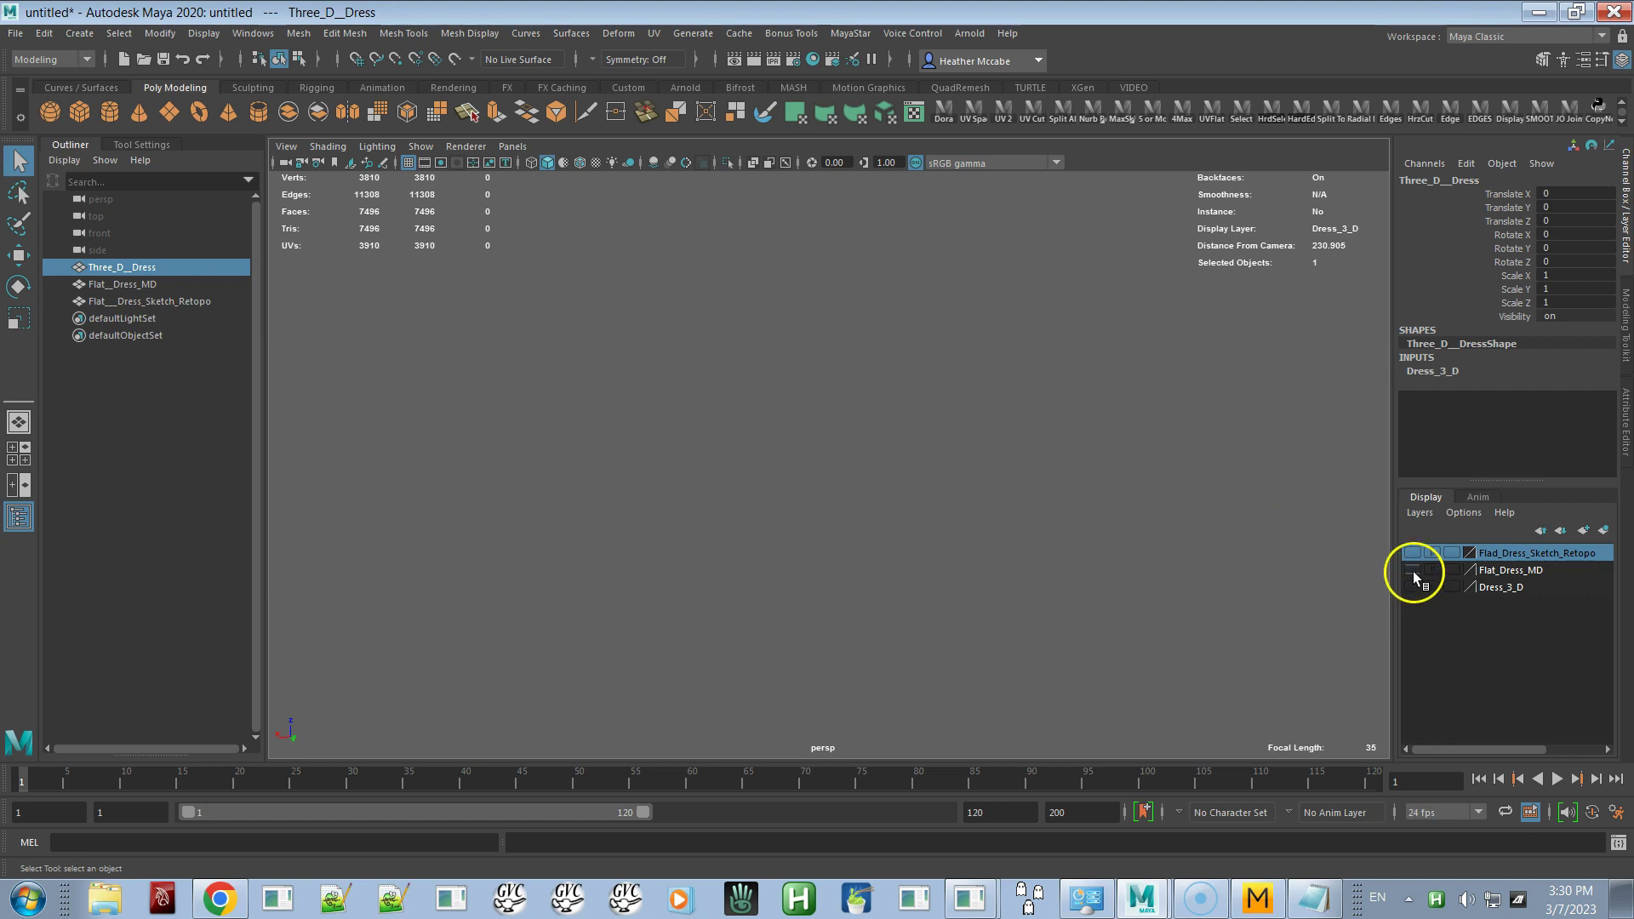
pyautogui.click(1412, 570)
pyautogui.click(1112, 500)
pyautogui.moveTo(1138, 528)
pyautogui.keyDown('alt'); pyautogui.mouseDown()
pyautogui.moveTo(992, 500)
pyautogui.moveTo(1014, 517)
pyautogui.moveTo(1156, 514)
pyautogui.mouseUp(); pyautogui.keyUp('alt')
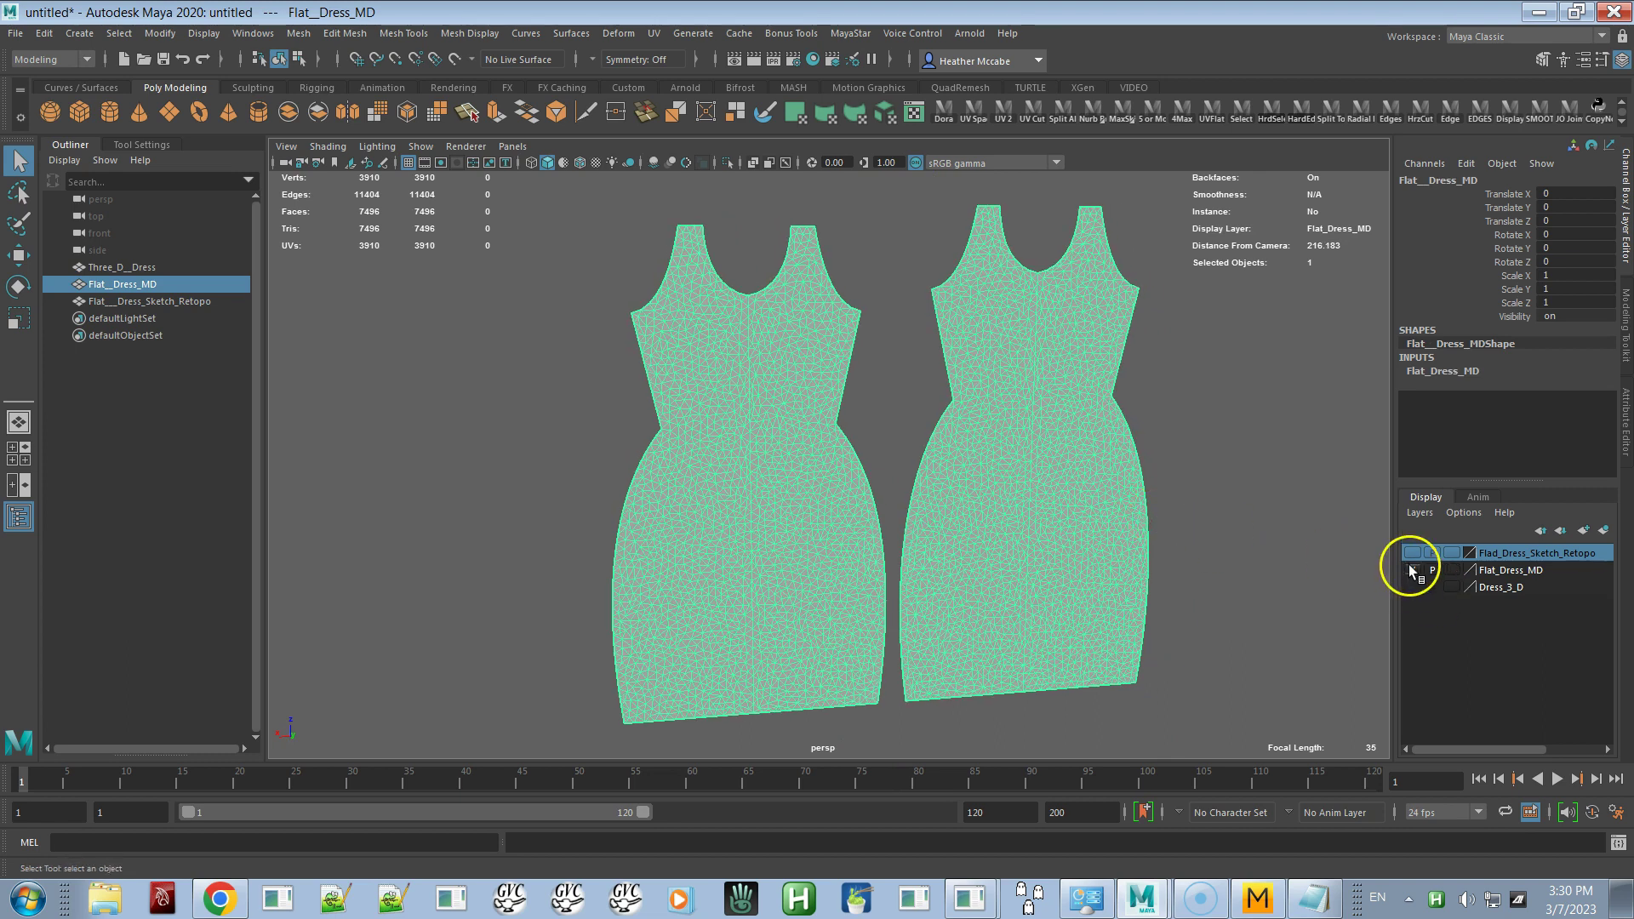
# Hide the Flat_Dress_MD layer and show Flad_Dress_Sketch_Retopo, selecting its mesh to examine the quad topology around the waist
pyautogui.click(1413, 570)
pyautogui.click(1413, 553)
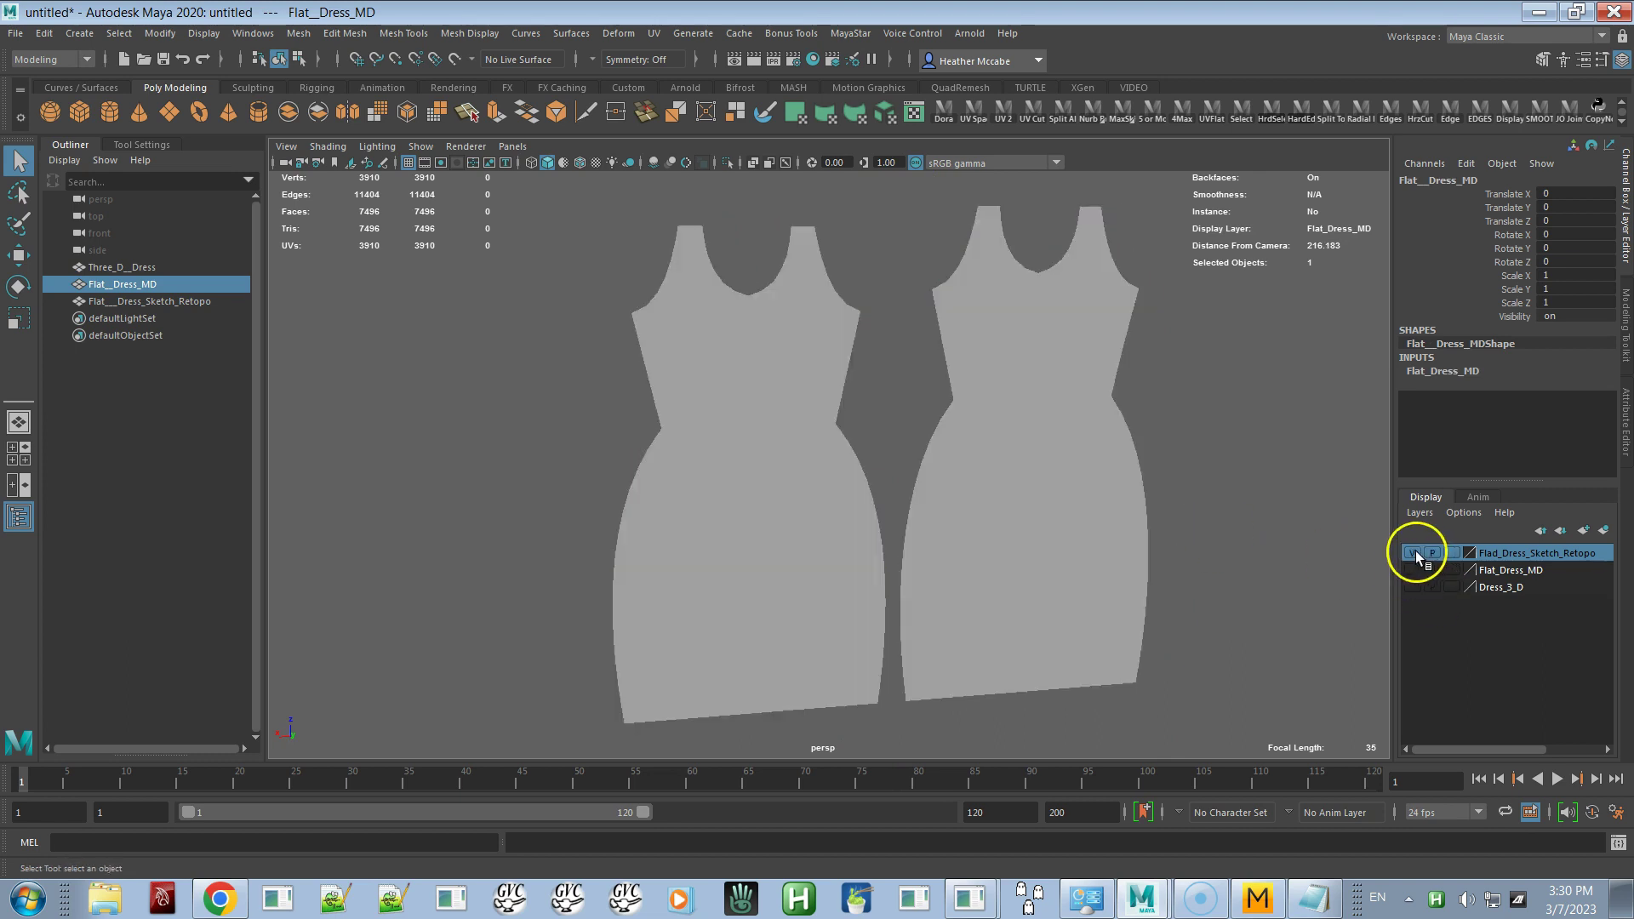
pyautogui.click(1047, 485)
pyautogui.keyDown('alt'); pyautogui.moveTo(1043, 485); pyautogui.dragTo(1127, 502); pyautogui.keyUp('alt')
pyautogui.keyDown('alt'); pyautogui.moveTo(1128, 502); pyautogui.dragTo(984, 485, button='middle'); pyautogui.keyUp('alt')
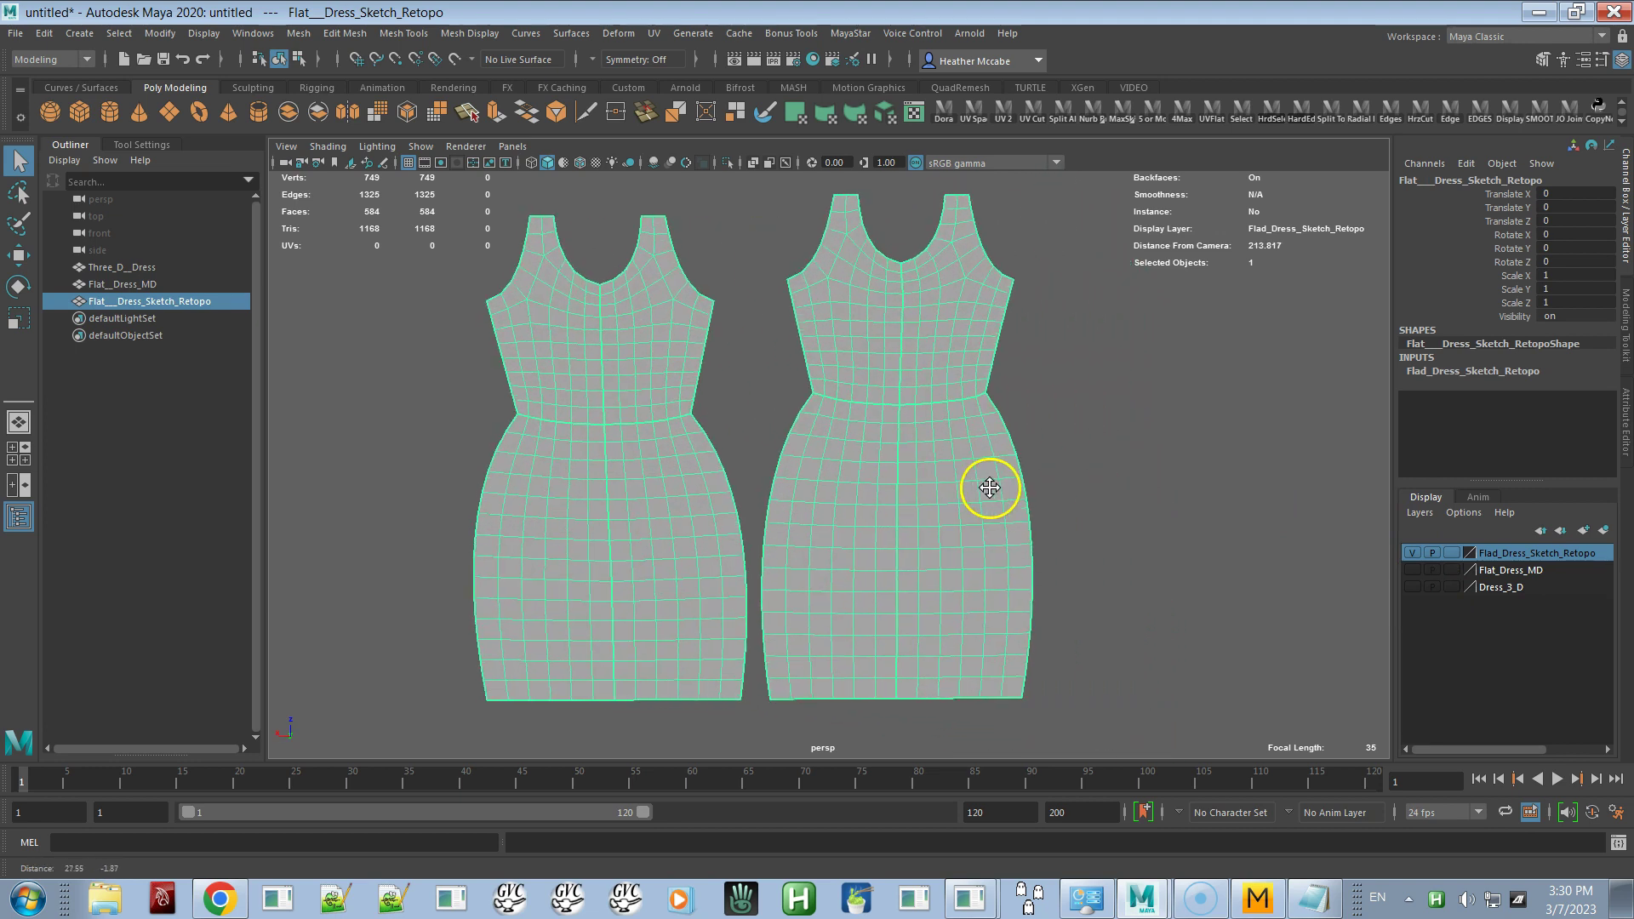
pyautogui.keyDown('alt'); pyautogui.moveTo(1040, 591); pyautogui.dragTo(1090, 581, button='right'); pyautogui.keyUp('alt')
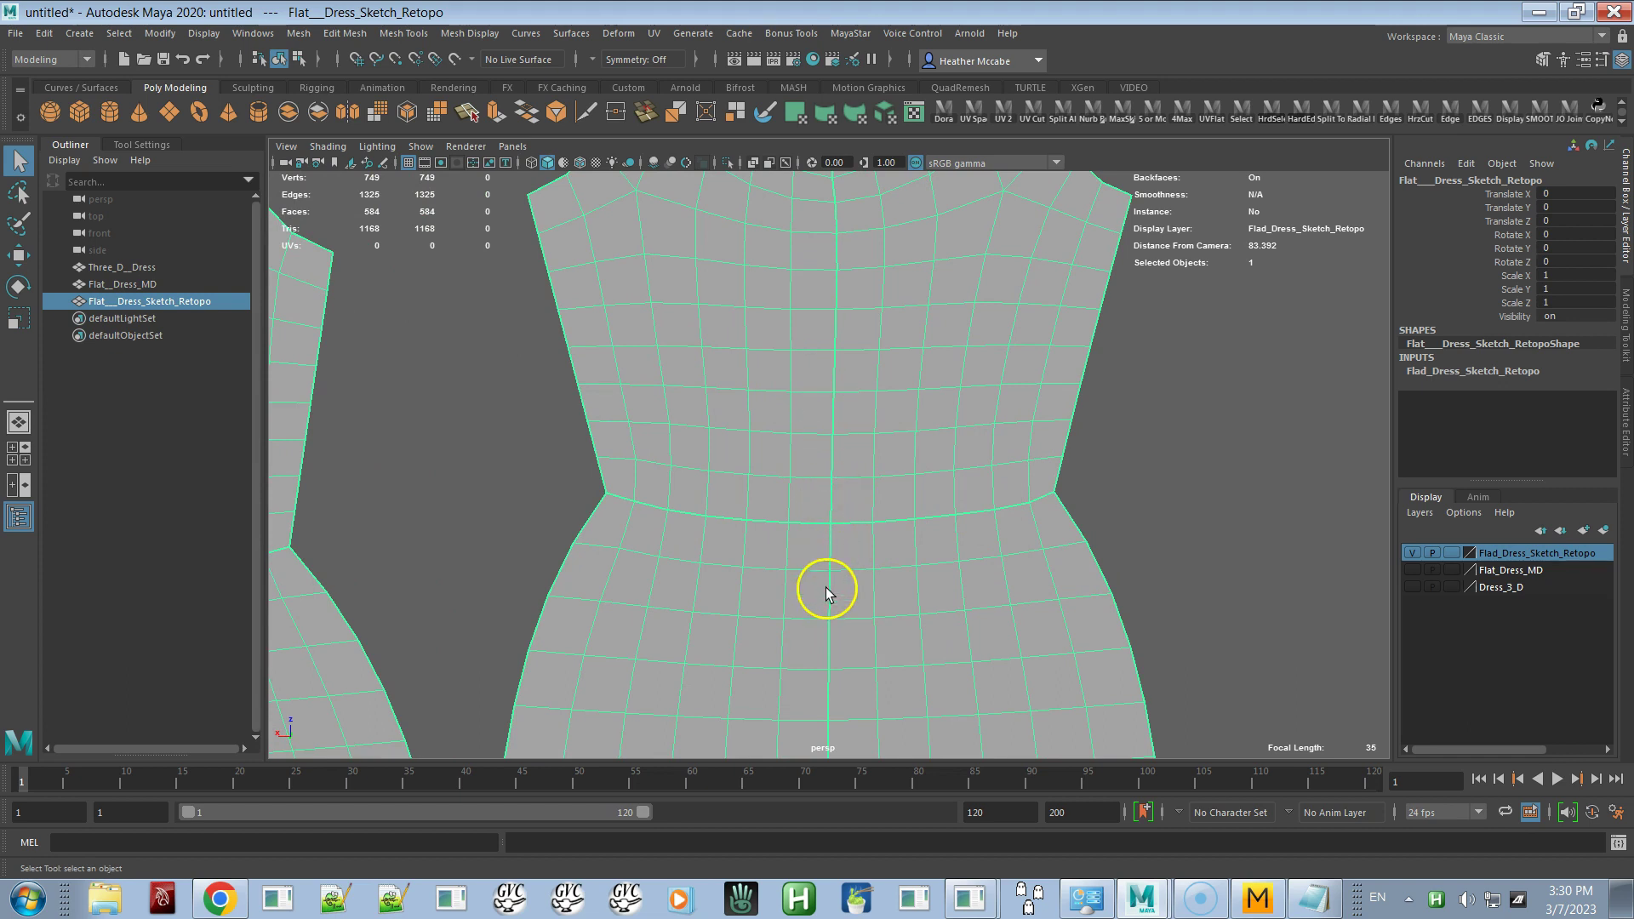
# Switch to SketchRetopo with the flat dress retopology project open
pyautogui.hotkey('alt', 'Tab')
pyautogui.hotkey('alt', 'Tab')
pyautogui.hotkey('alt', 'Tab')
pyautogui.hotkey('alt', 'Tab')
pyautogui.hotkey('alt', 'Tab')
pyautogui.hotkey('alt', 'Tab')
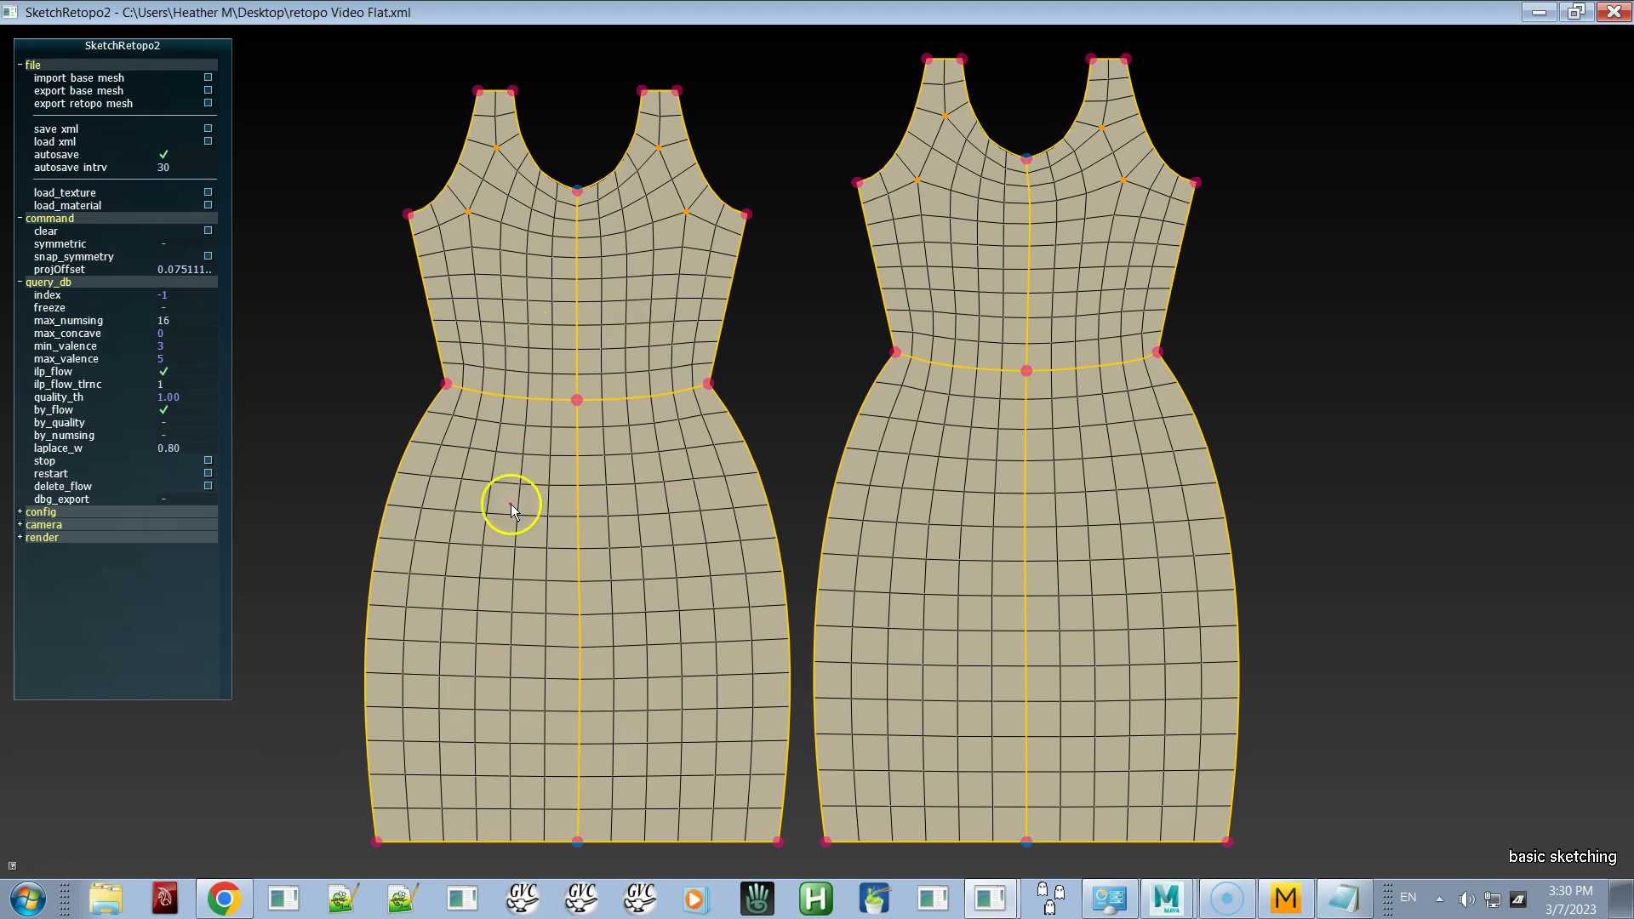
# Switch to Maya and examine the Flat___Dress_Sketch_Retopo mesh along its center and waist seams
pyautogui.hotkey('alt', 'Tab')
pyautogui.press('Tab')
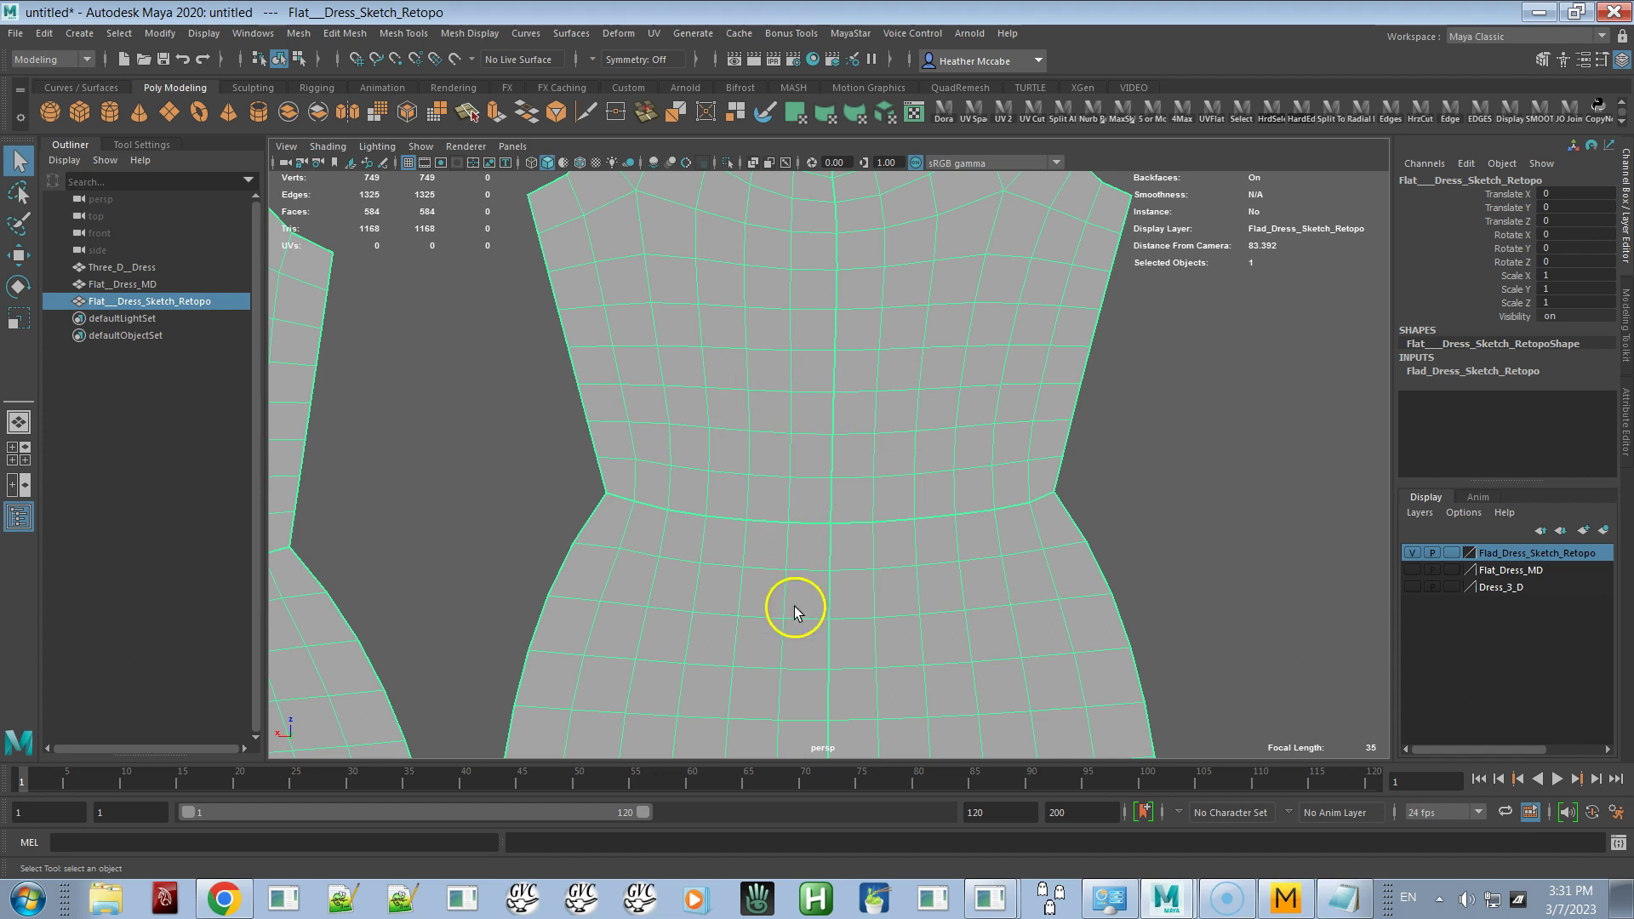
pyautogui.scroll(-5, 849, 529)
pyautogui.keyDown('alt'); pyautogui.moveTo(708, 428); pyautogui.dragTo(795, 426, button='middle'); pyautogui.keyUp('alt')
pyautogui.scroll(-3, 780, 419)
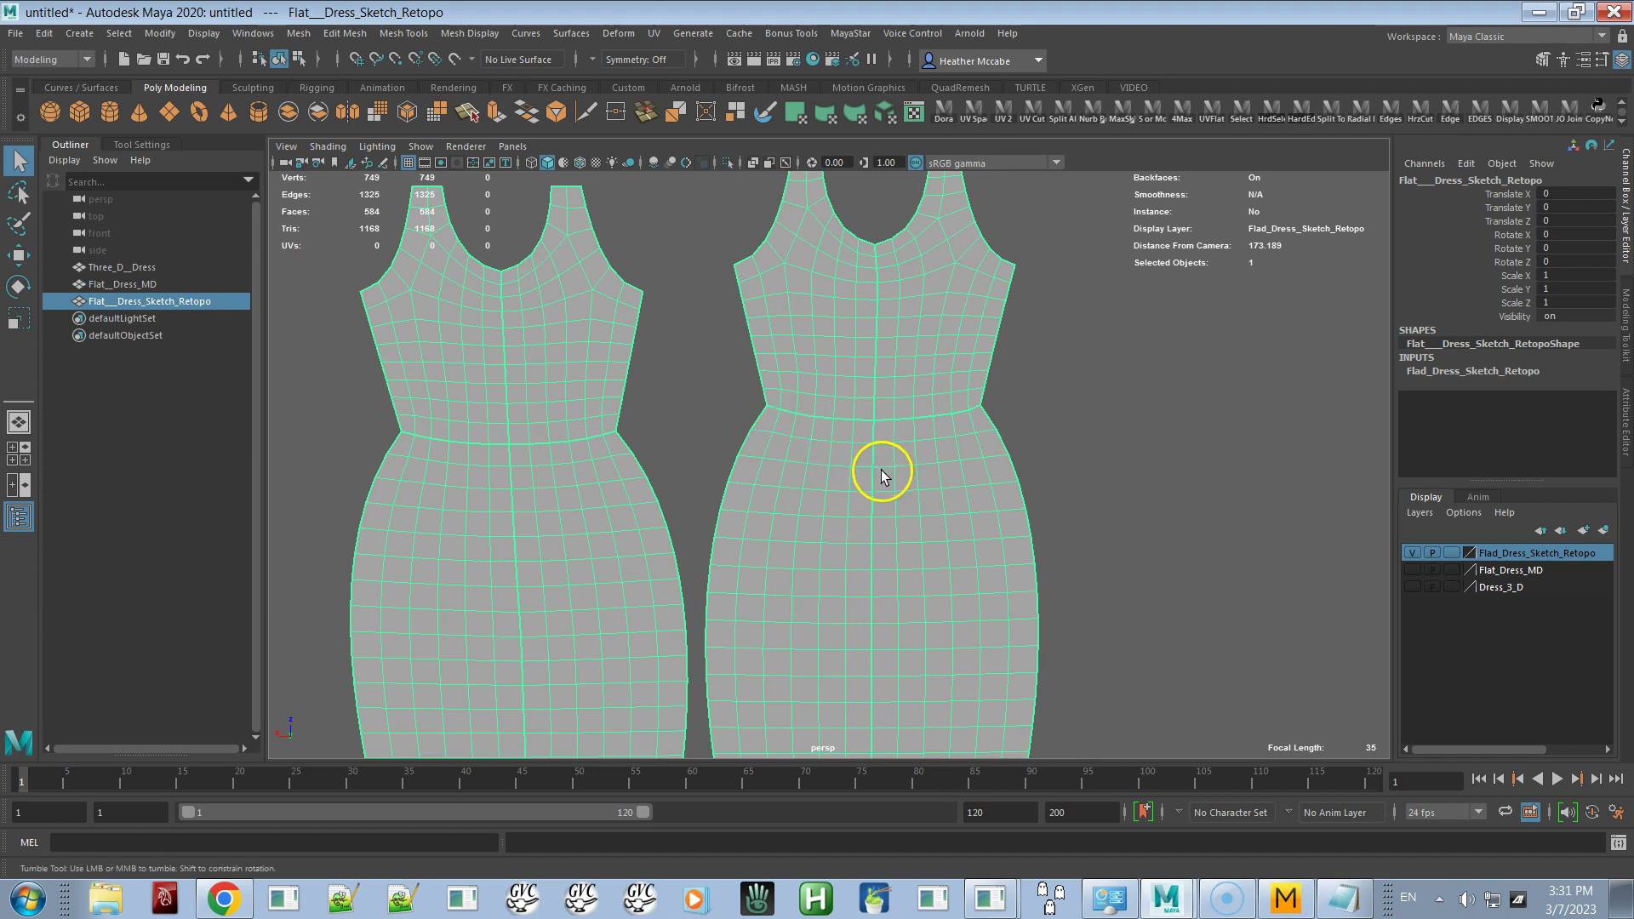
pyautogui.keyDown('alt'); pyautogui.moveTo(882, 471); pyautogui.dragTo(798, 484); pyautogui.keyUp('alt')
pyautogui.scroll(3, 876, 417)
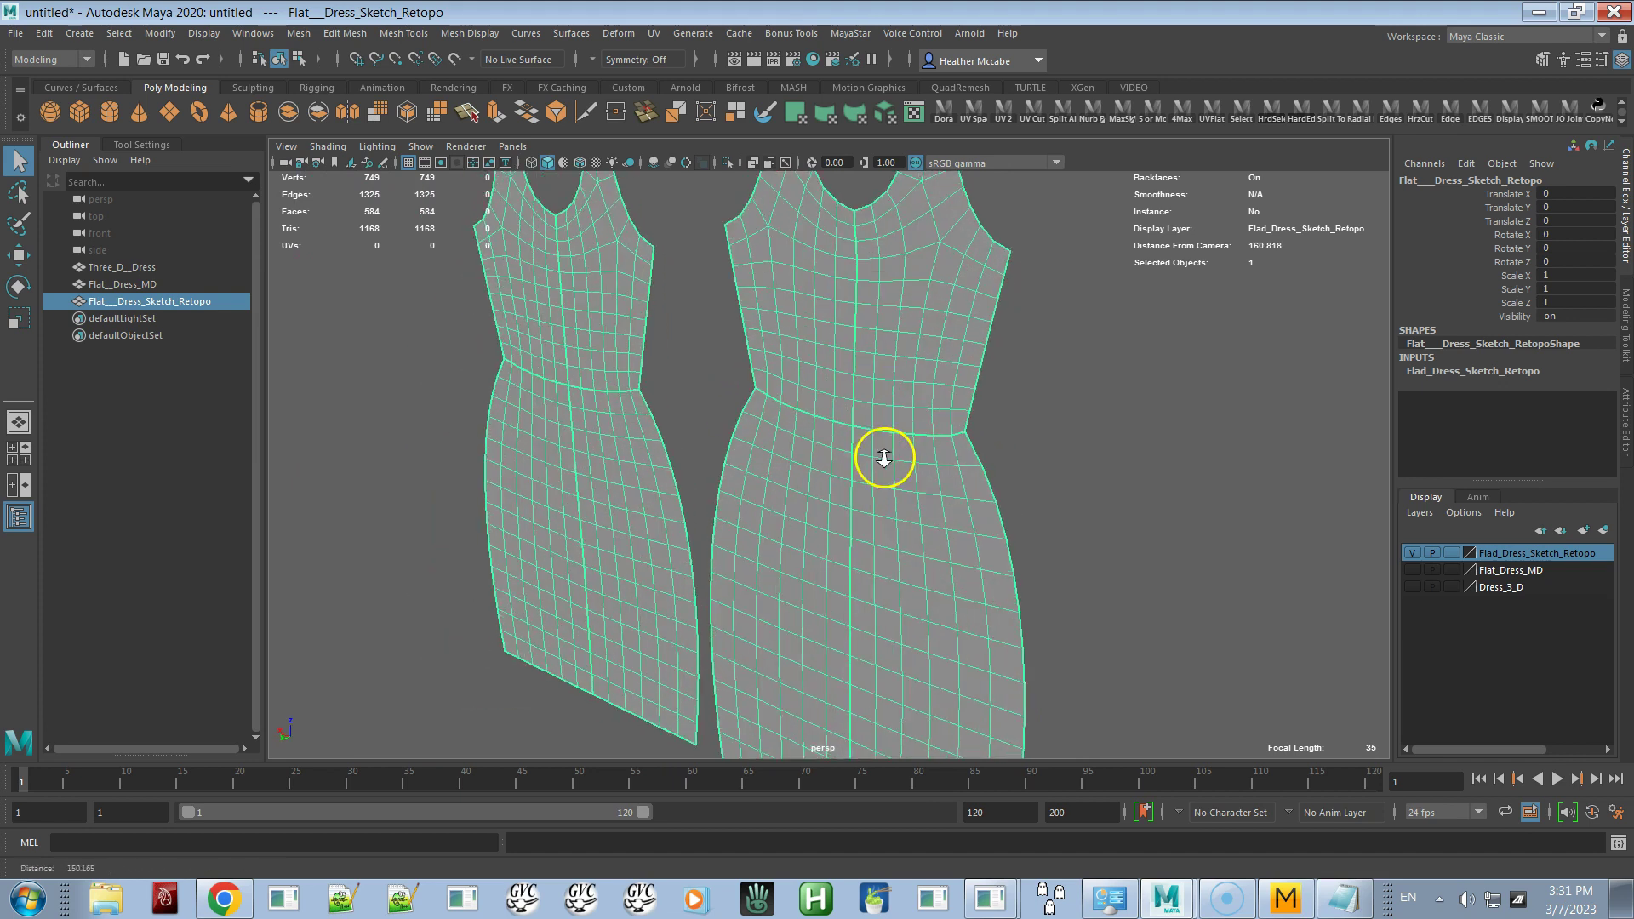
# Pick a center-seam vertex just above the waist of the retopo mesh to check the seam for duplicate vertices
pyautogui.moveTo(885, 414); pyautogui.dragTo(832, 405, button='right')
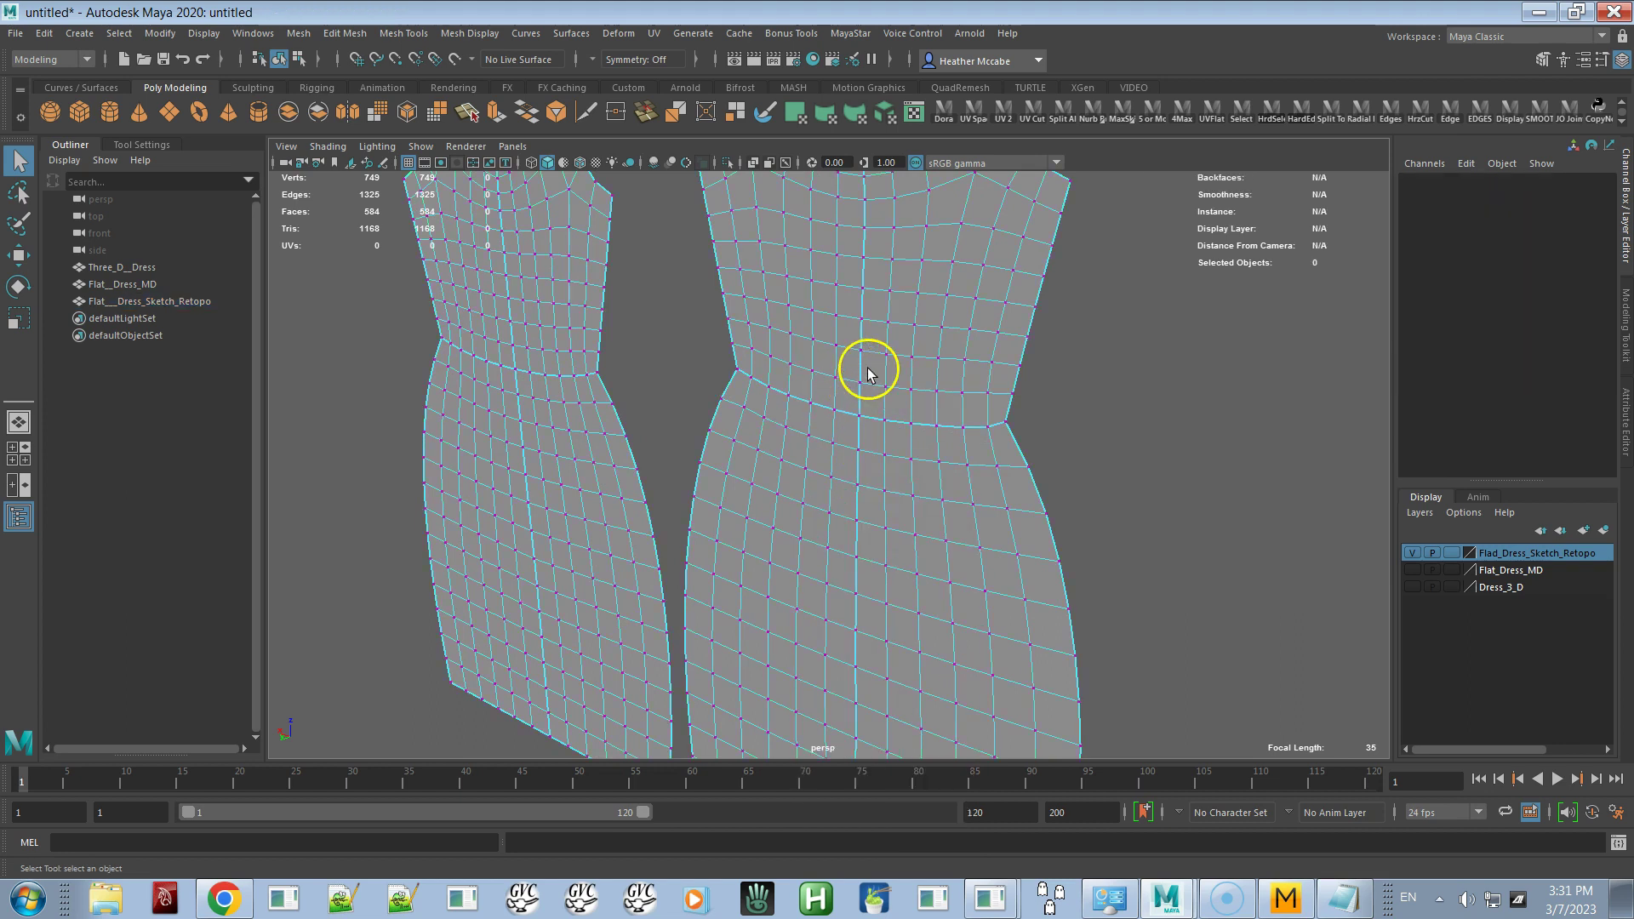
pyautogui.click(854, 381)
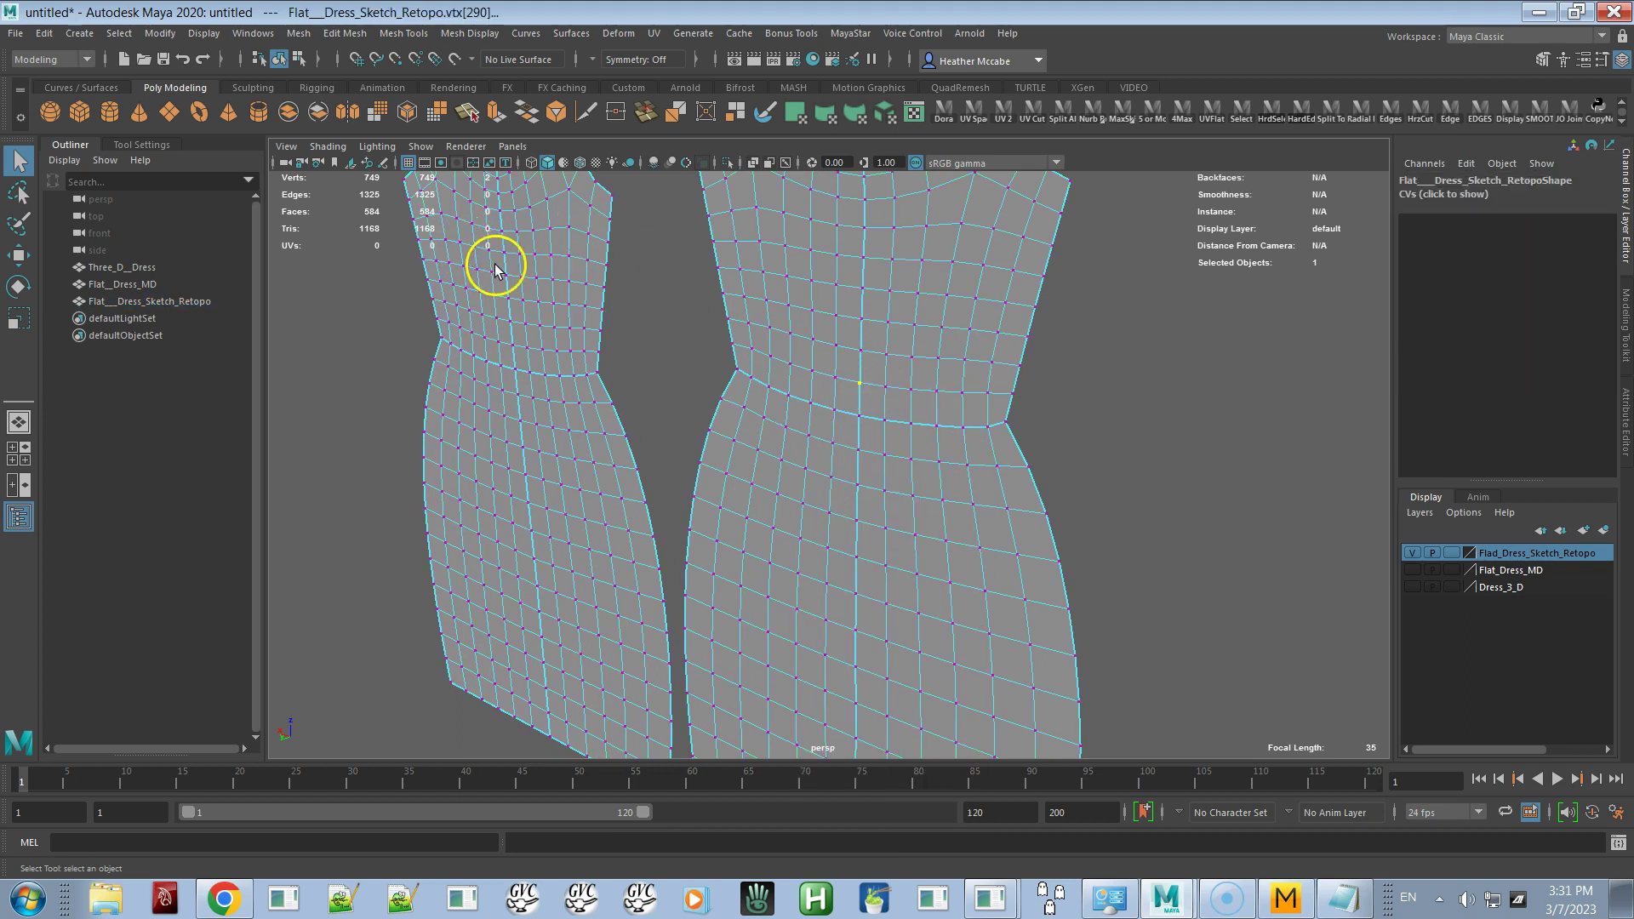
pyautogui.keyDown('alt'); pyautogui.moveTo(558, 280); pyautogui.dragTo(552, 358, button='middle'); pyautogui.keyUp('alt')
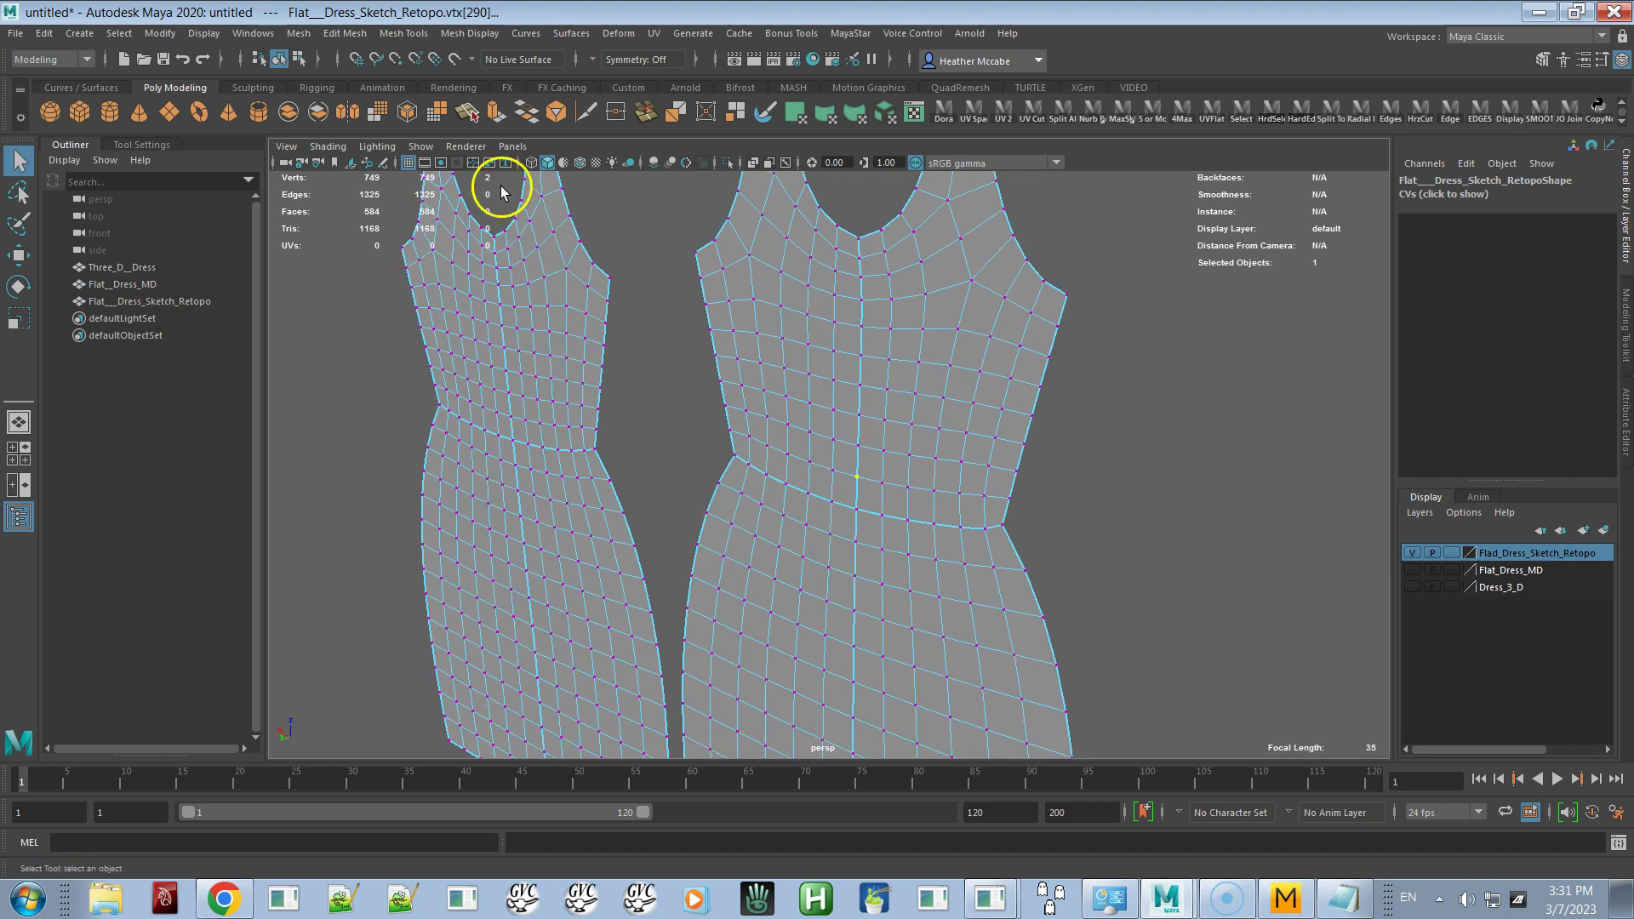
pyautogui.keyDown('alt'); pyautogui.moveTo(850, 293); pyautogui.dragTo(799, 401); pyautogui.keyUp('alt')
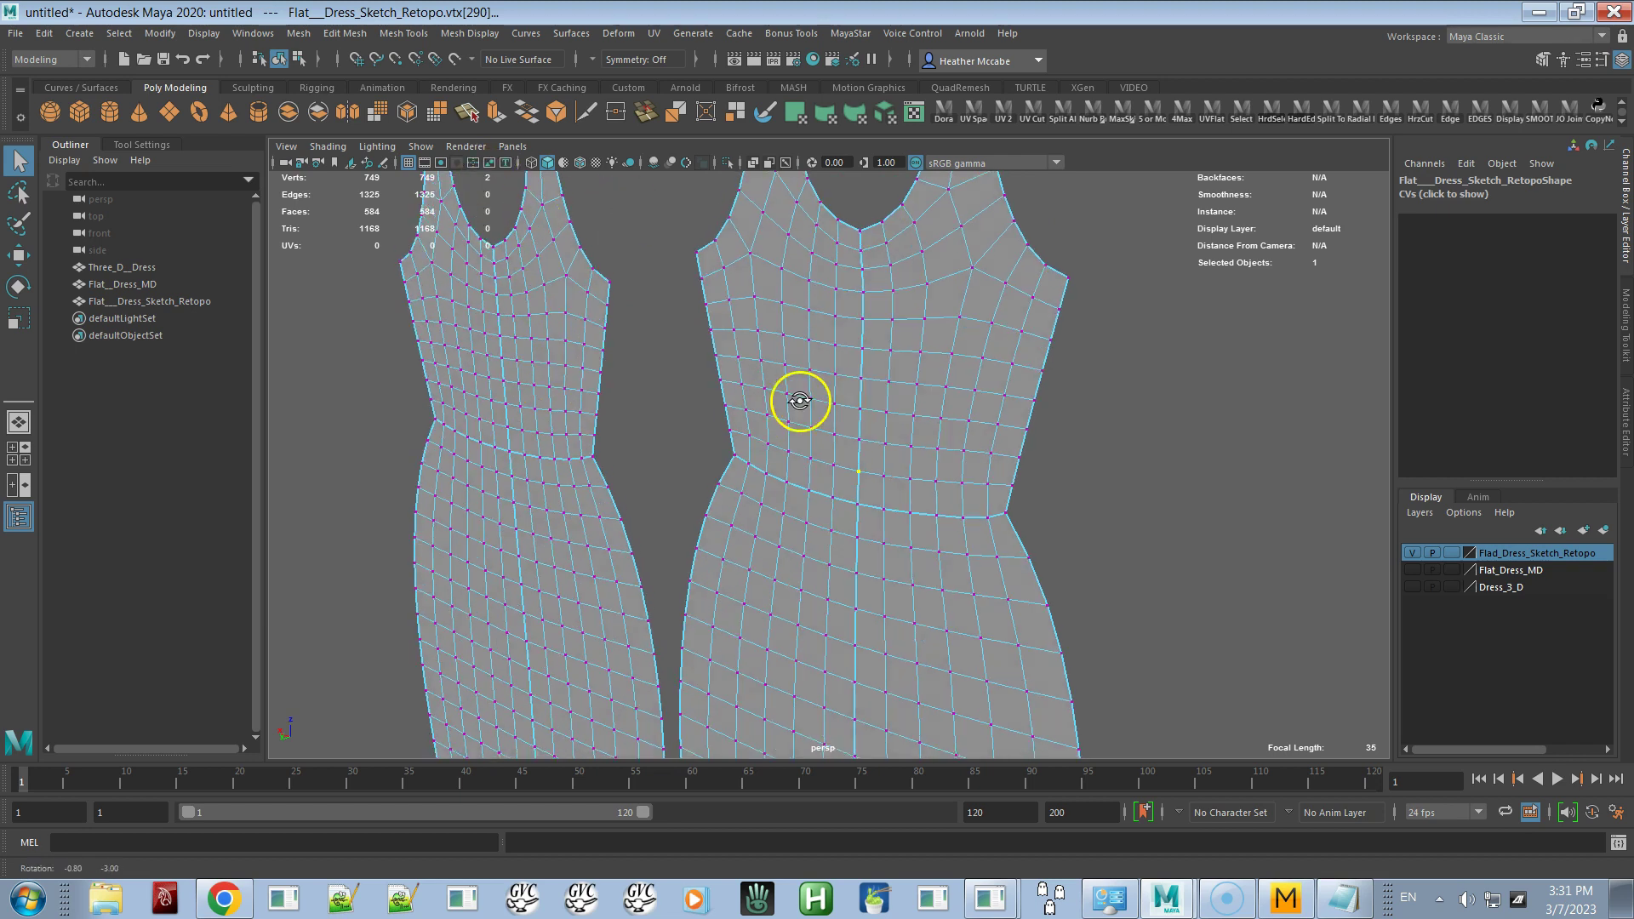
pyautogui.scroll(-5, 835, 383)
# Merge the vertices of the entire Flat___Dress_Sketch_Retopo mesh, and return to object selection with nothing selected
pyautogui.rightClick(858, 424)
pyautogui.moveTo(859, 428); pyautogui.dragTo(896, 408, button='right')
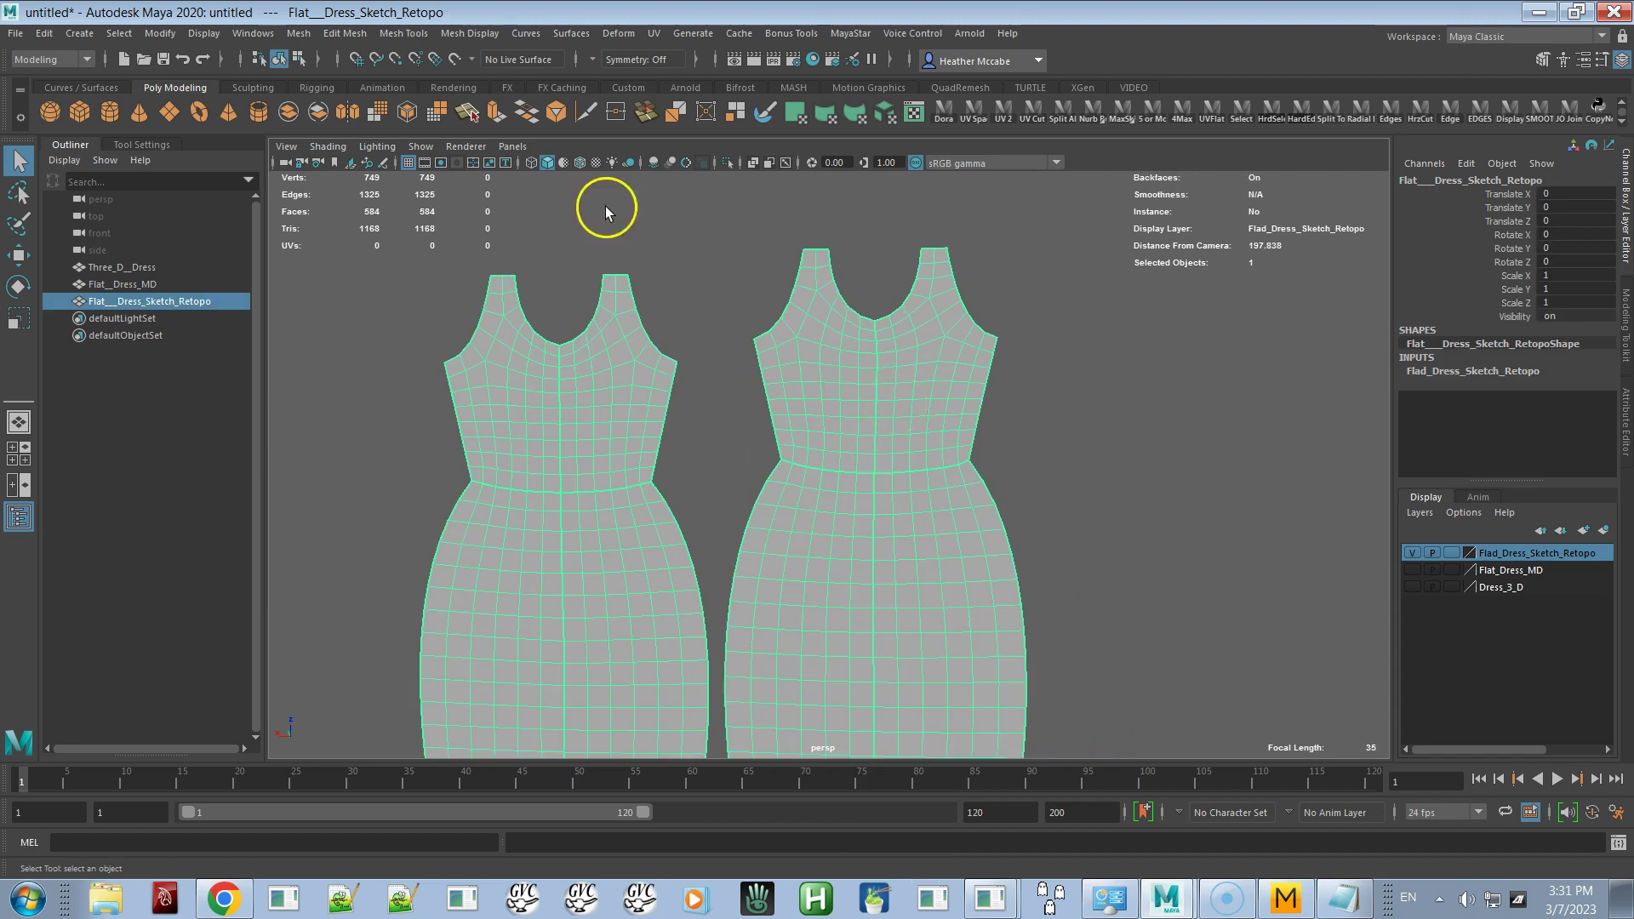
pyautogui.click(336, 36)
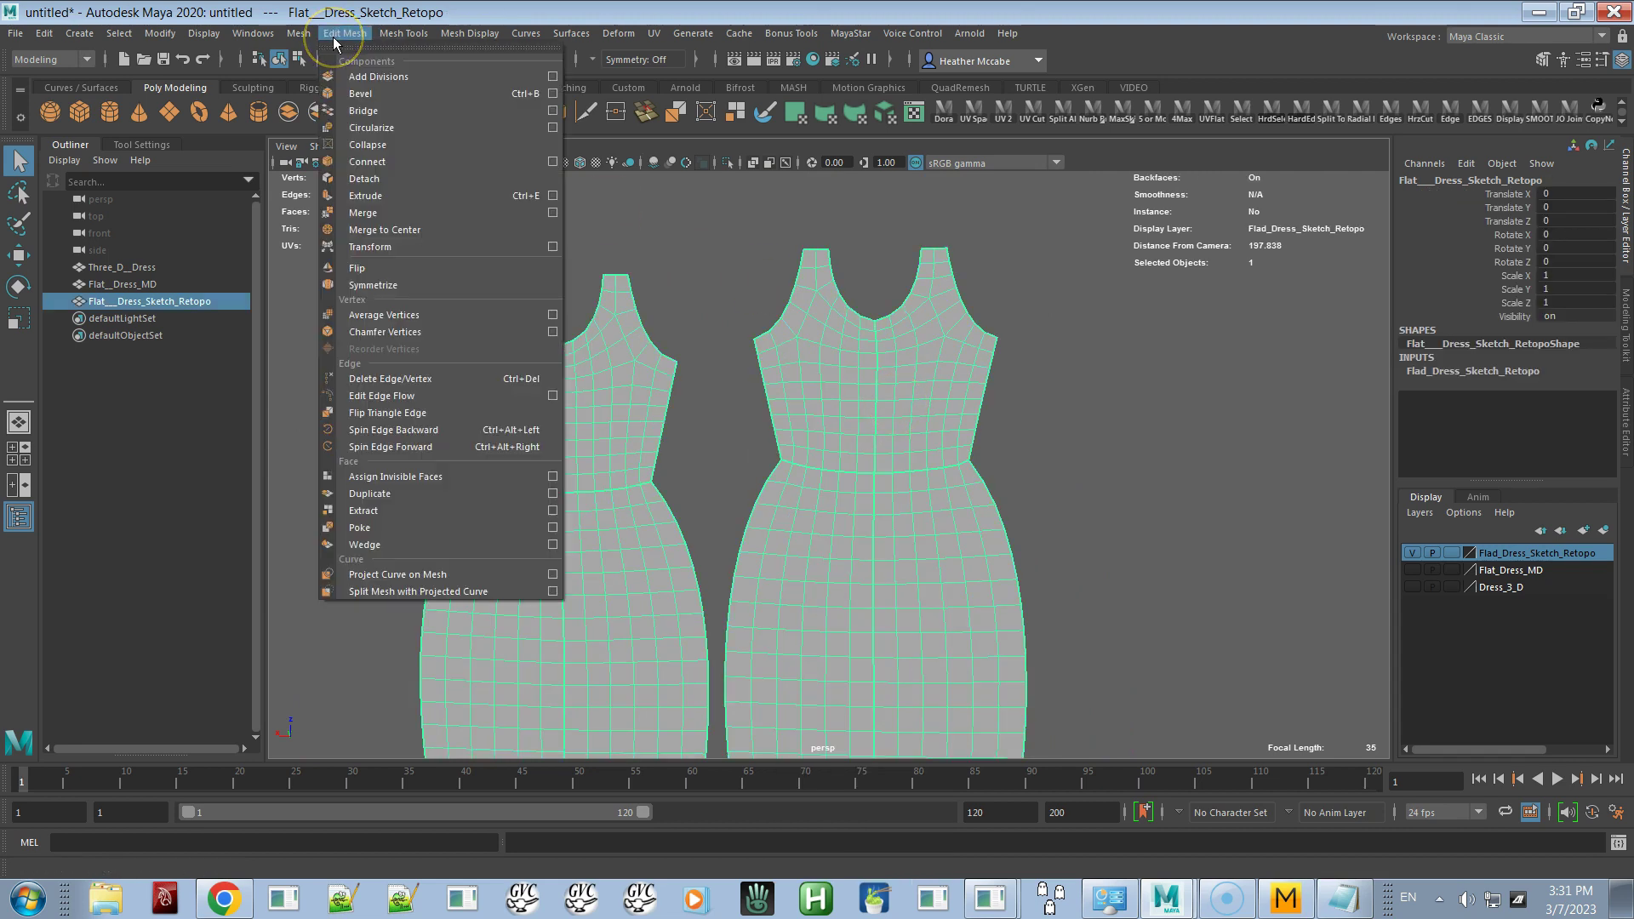
pyautogui.click(383, 212)
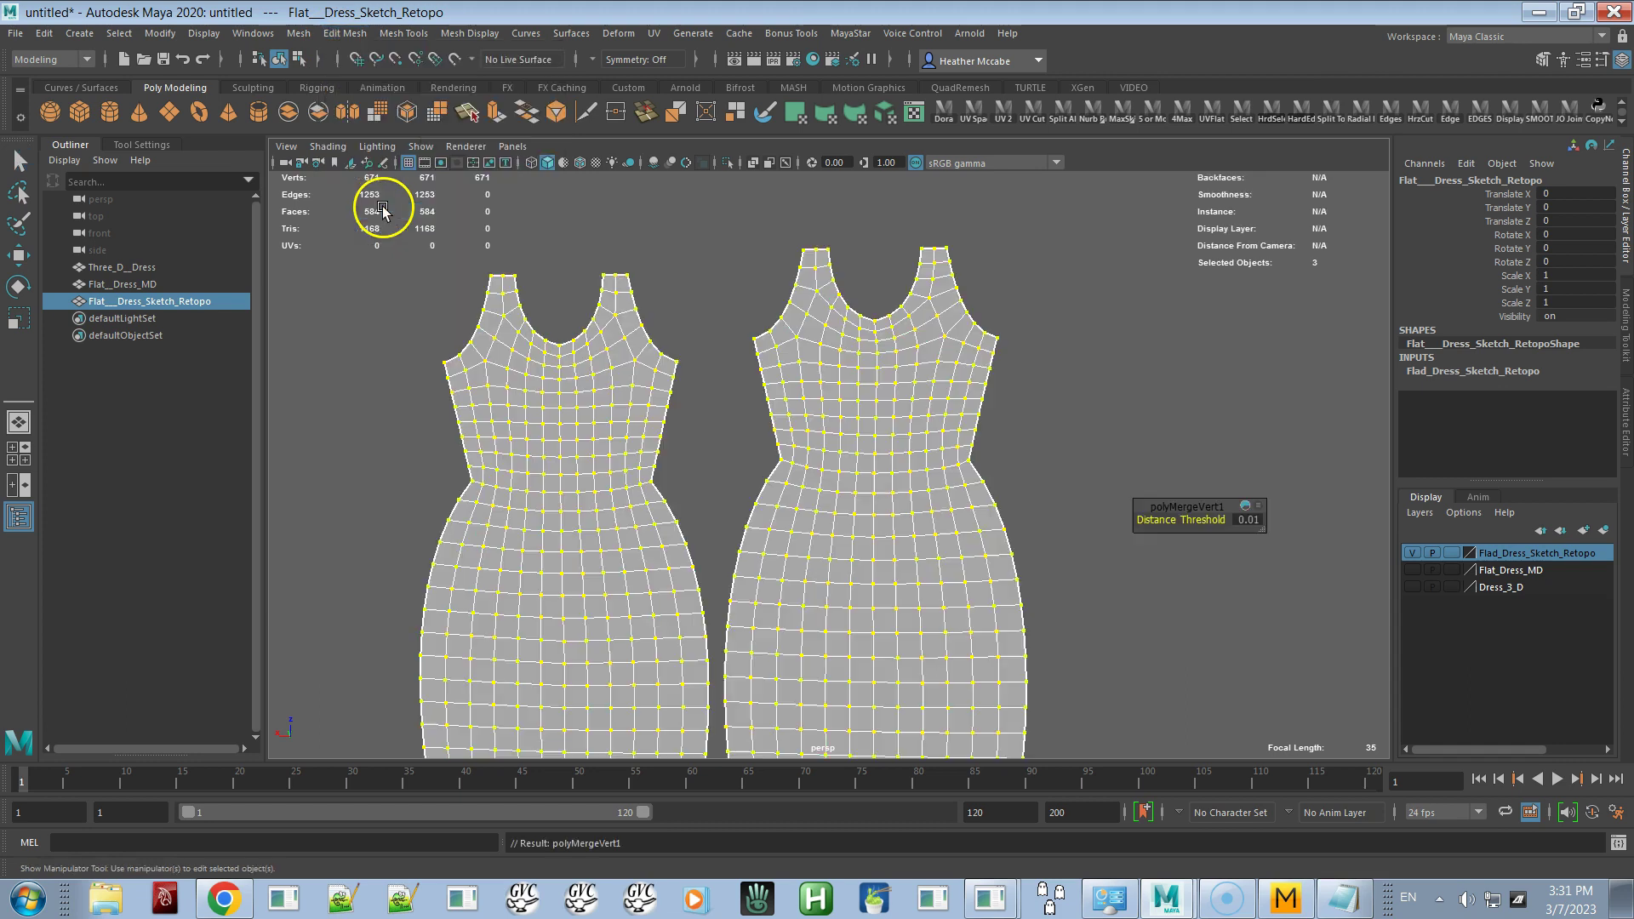
pyautogui.moveTo(849, 447); pyautogui.dragTo(902, 427, button='right')
pyautogui.click(1085, 294)
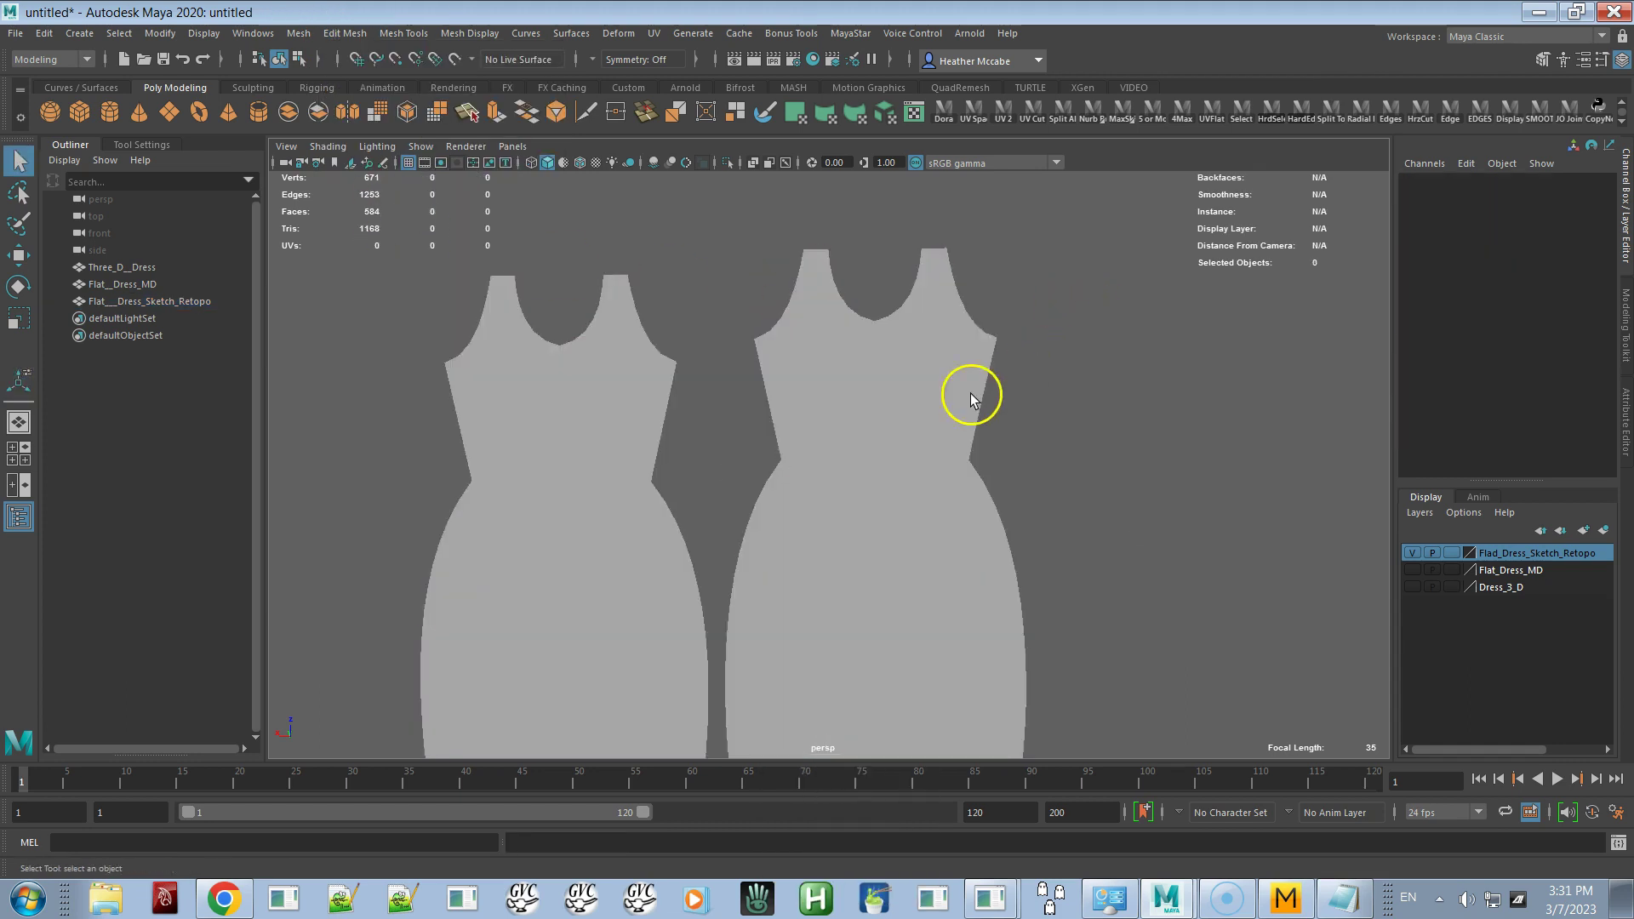
# Delete the construction history of the merged Flat___Dress_Sketch_Retopo mesh
pyautogui.click(971, 397)
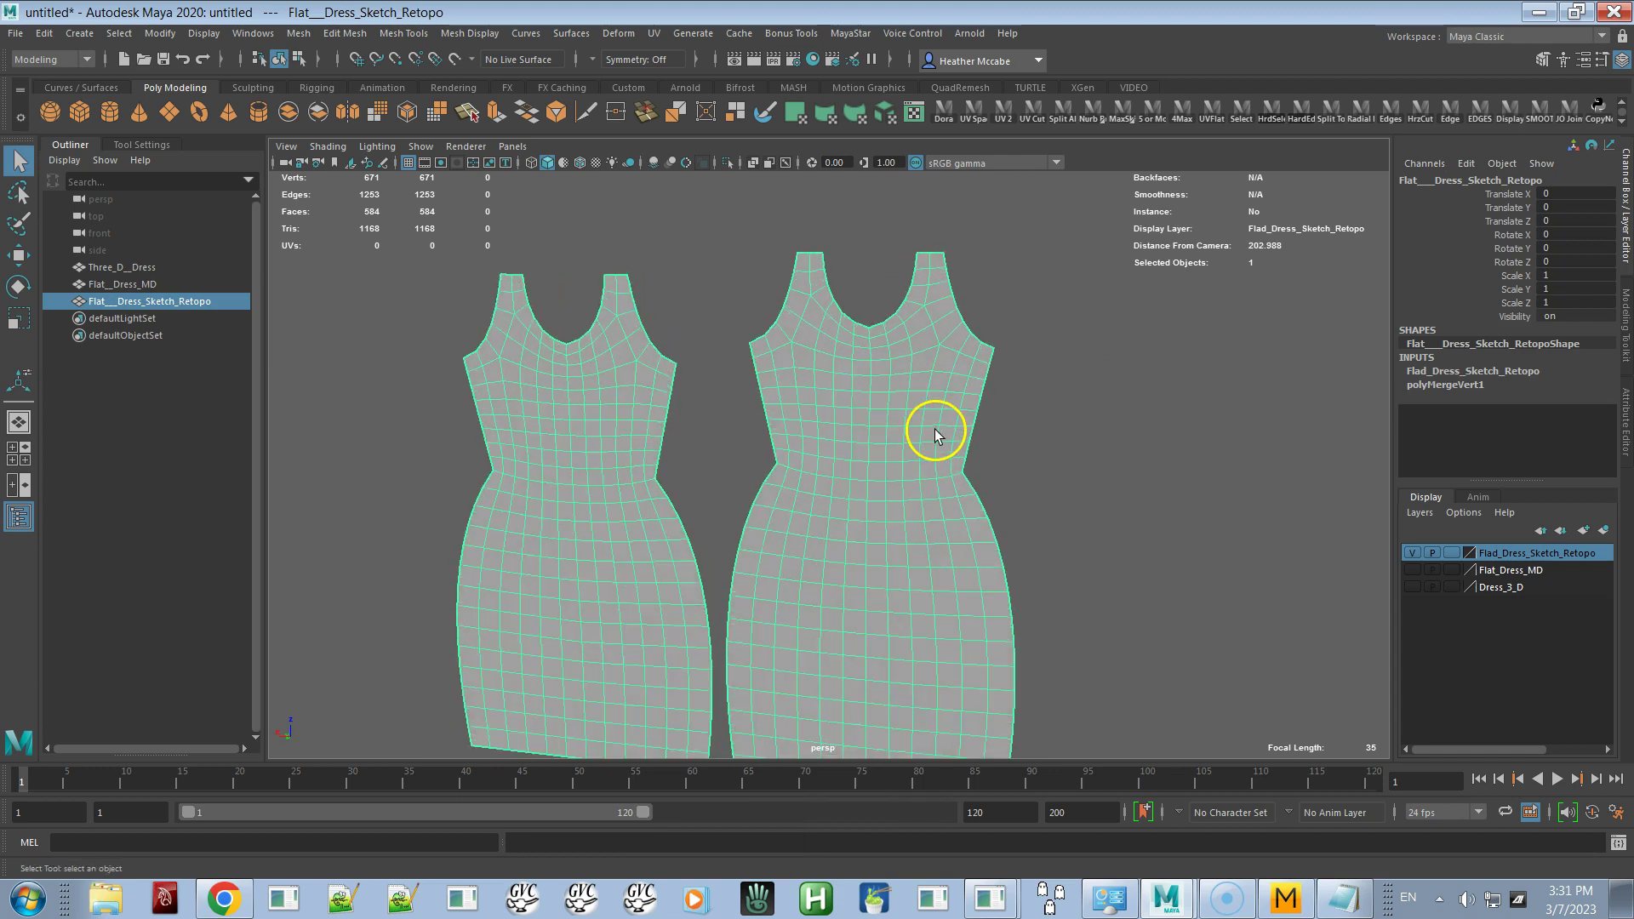
pyautogui.click(850, 34)
pyautogui.moveTo(885, 364)
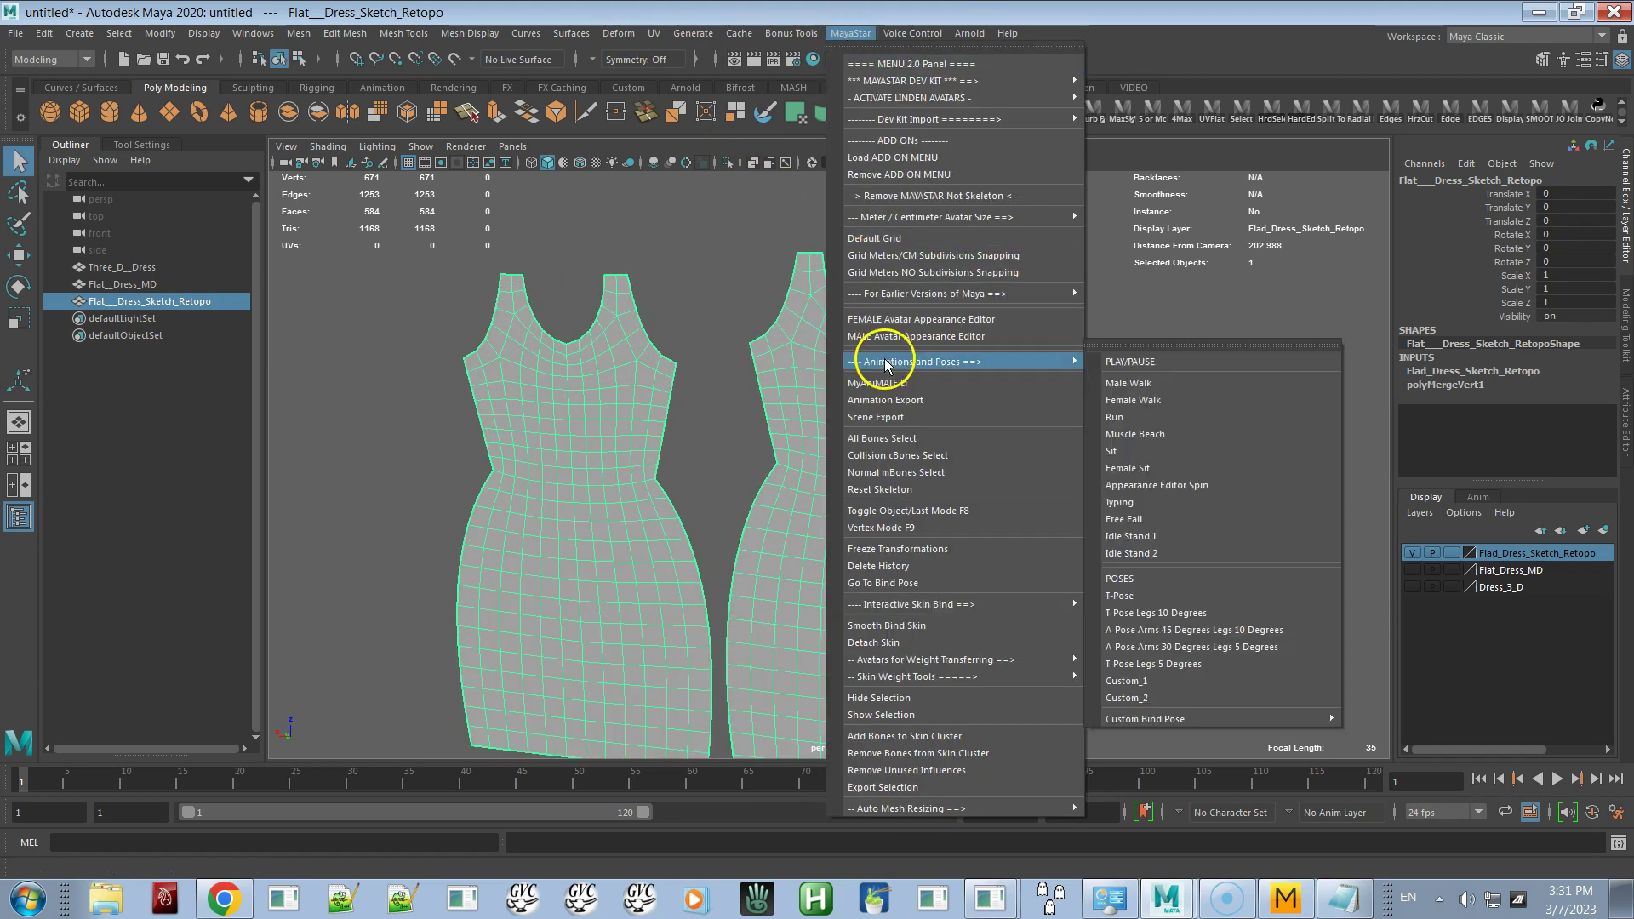
pyautogui.click(886, 567)
pyautogui.scroll(-3, 886, 571)
pyautogui.keyDown('alt'); pyautogui.moveTo(835, 493); pyautogui.dragTo(1075, 463); pyautogui.keyUp('alt')
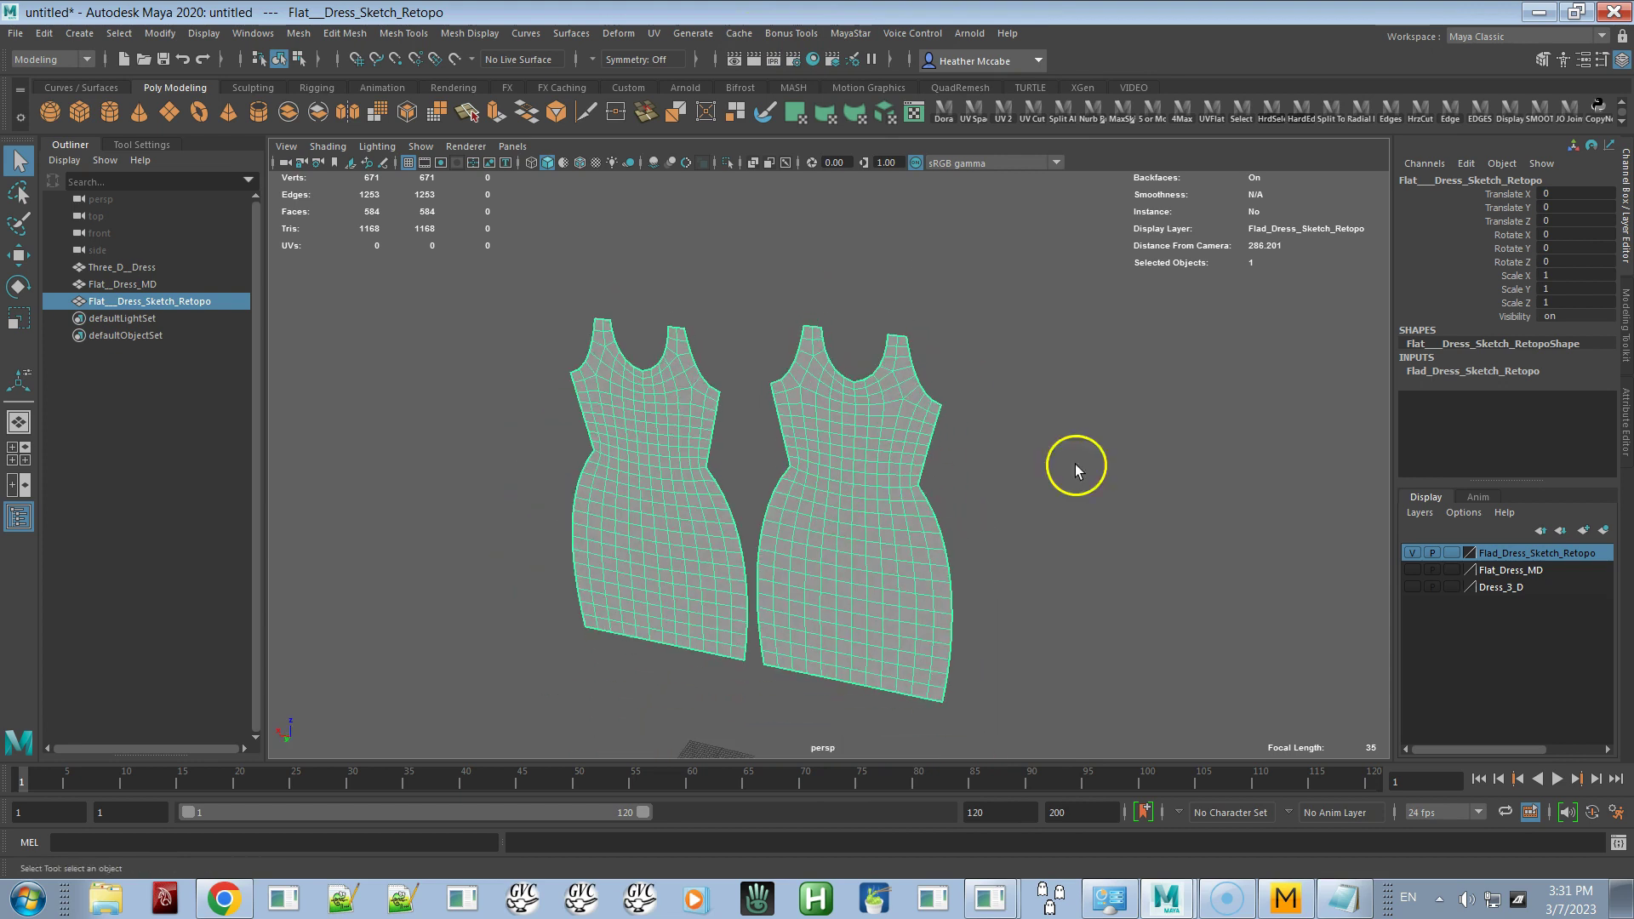
# Hide the Flad_Dress_Sketch_Retopo layer and show the Flat_Dress_MD and Dress_3_D layers
pyautogui.moveTo(1411, 553); pyautogui.dragTo(1420, 570)
pyautogui.click(1416, 570)
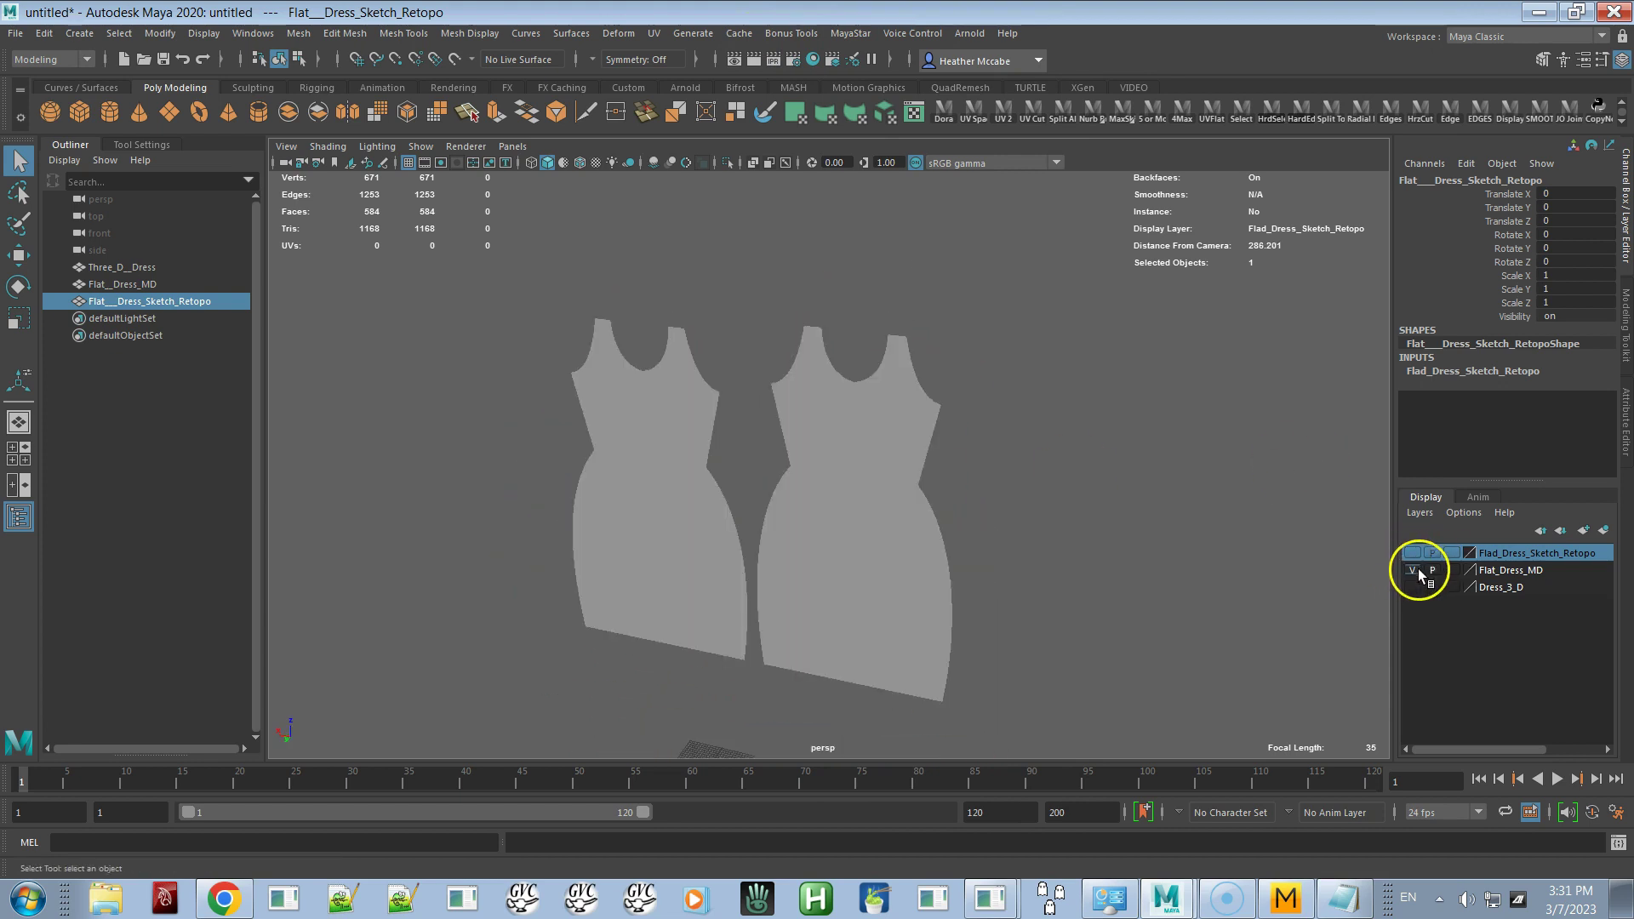
pyautogui.click(1416, 587)
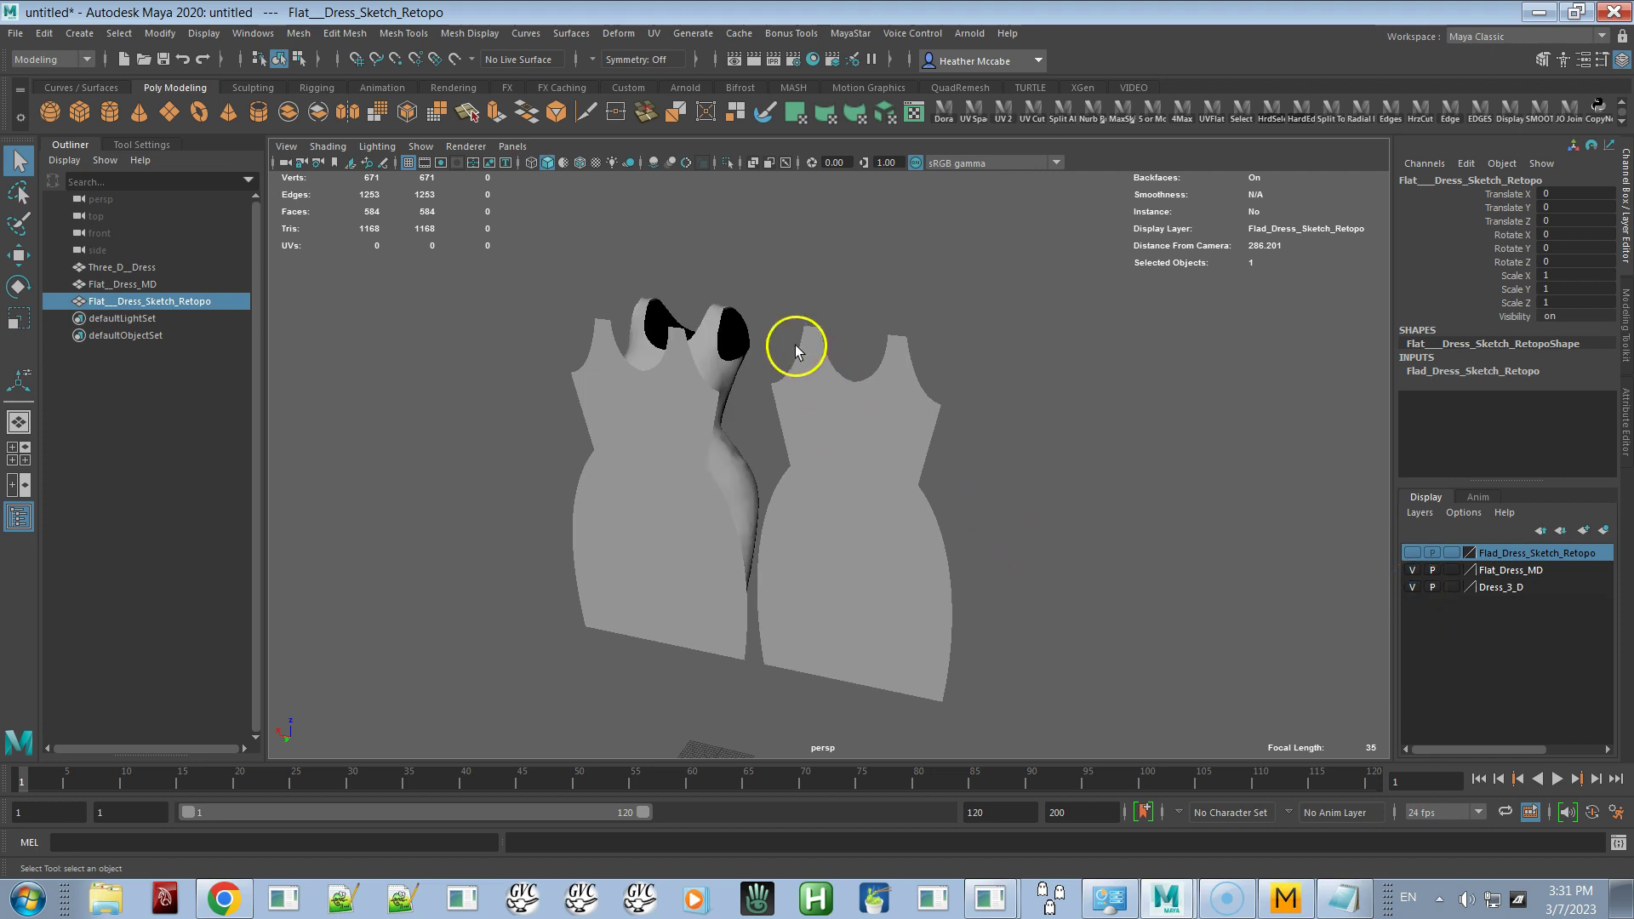
# Open the UV Editor and compare the UVs of Three_D__Dress, Flat__Dress_MD and Flat___Dress_Sketch_Retopo
pyautogui.click(730, 372)
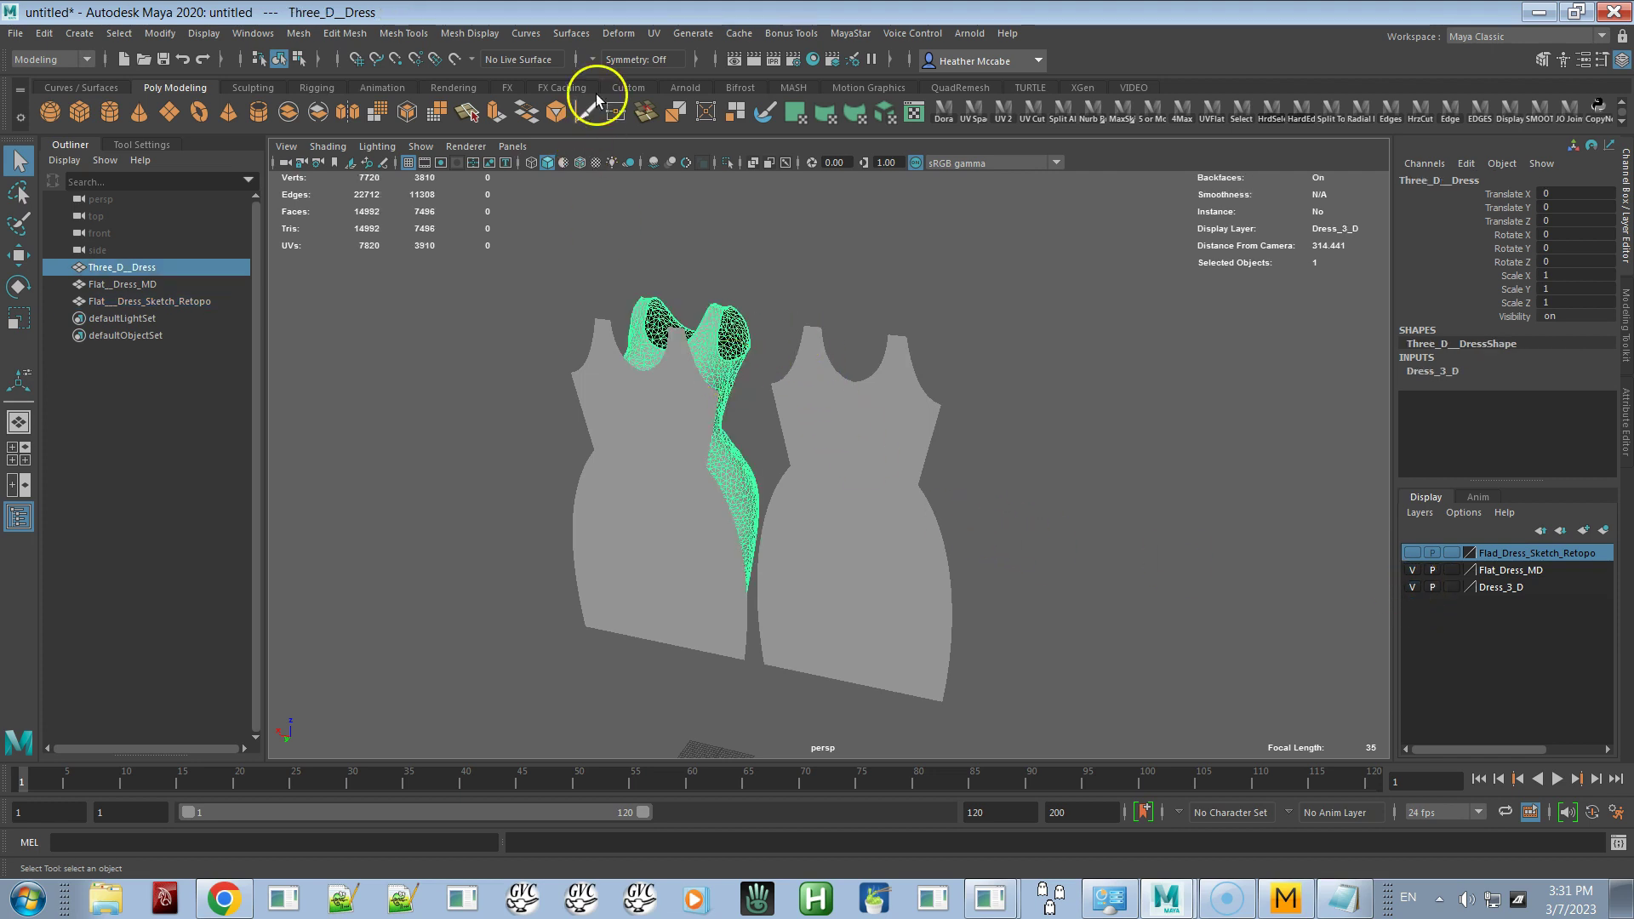
pyautogui.click(654, 34)
pyautogui.click(679, 63)
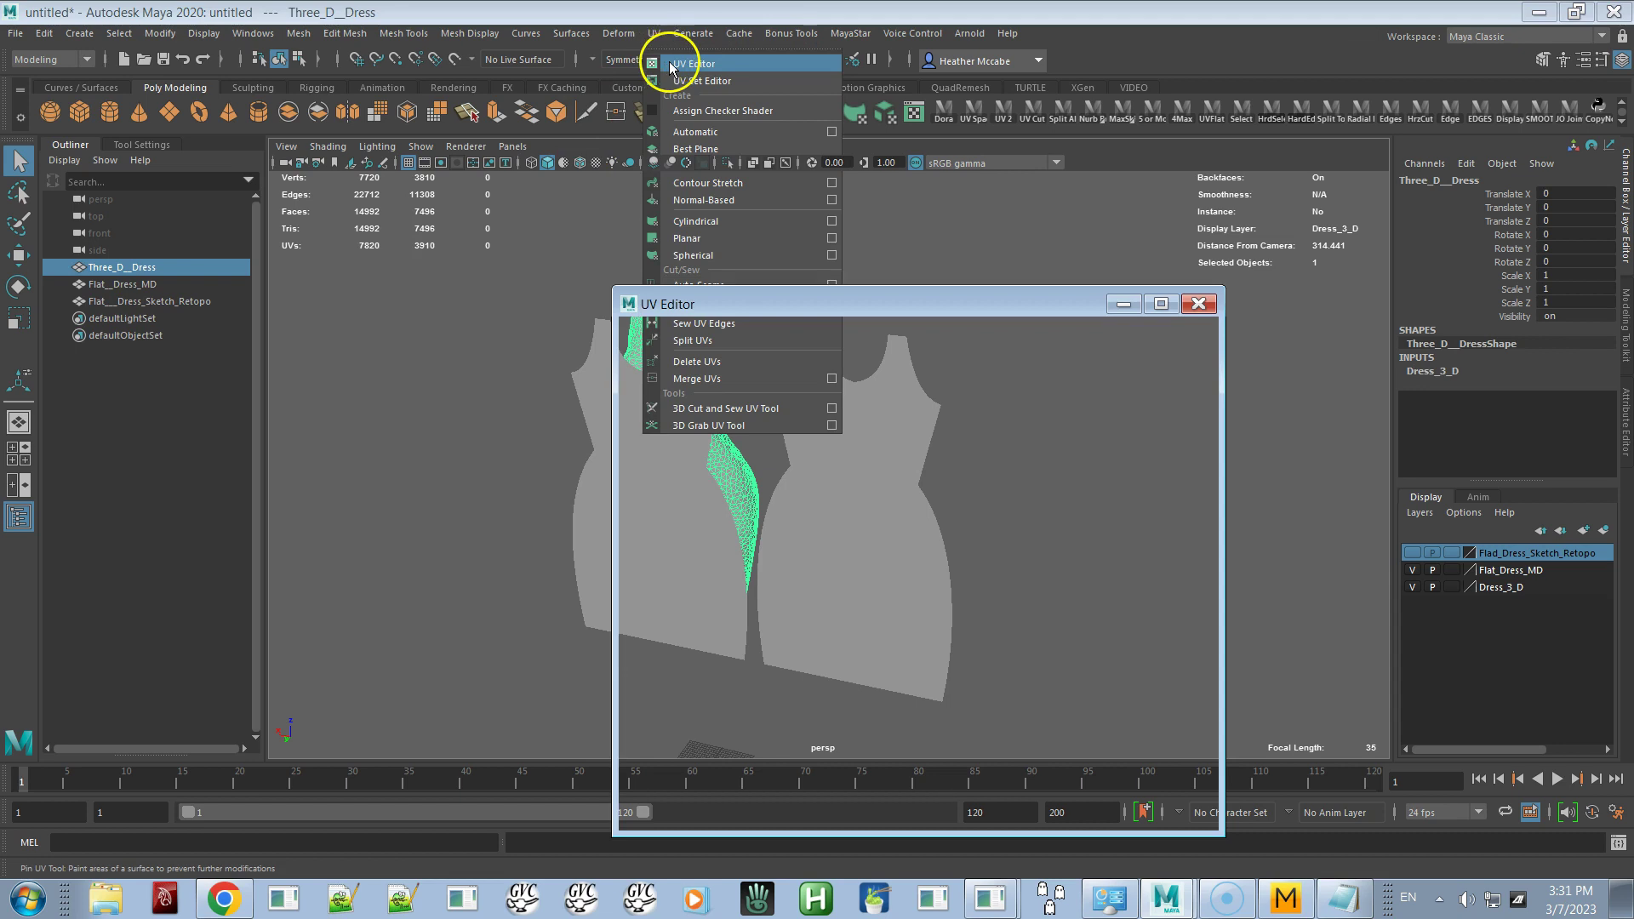
pyautogui.keyDown('alt'); pyautogui.moveTo(503, 298); pyautogui.dragTo(284, 255, button='middle'); pyautogui.keyUp('alt')
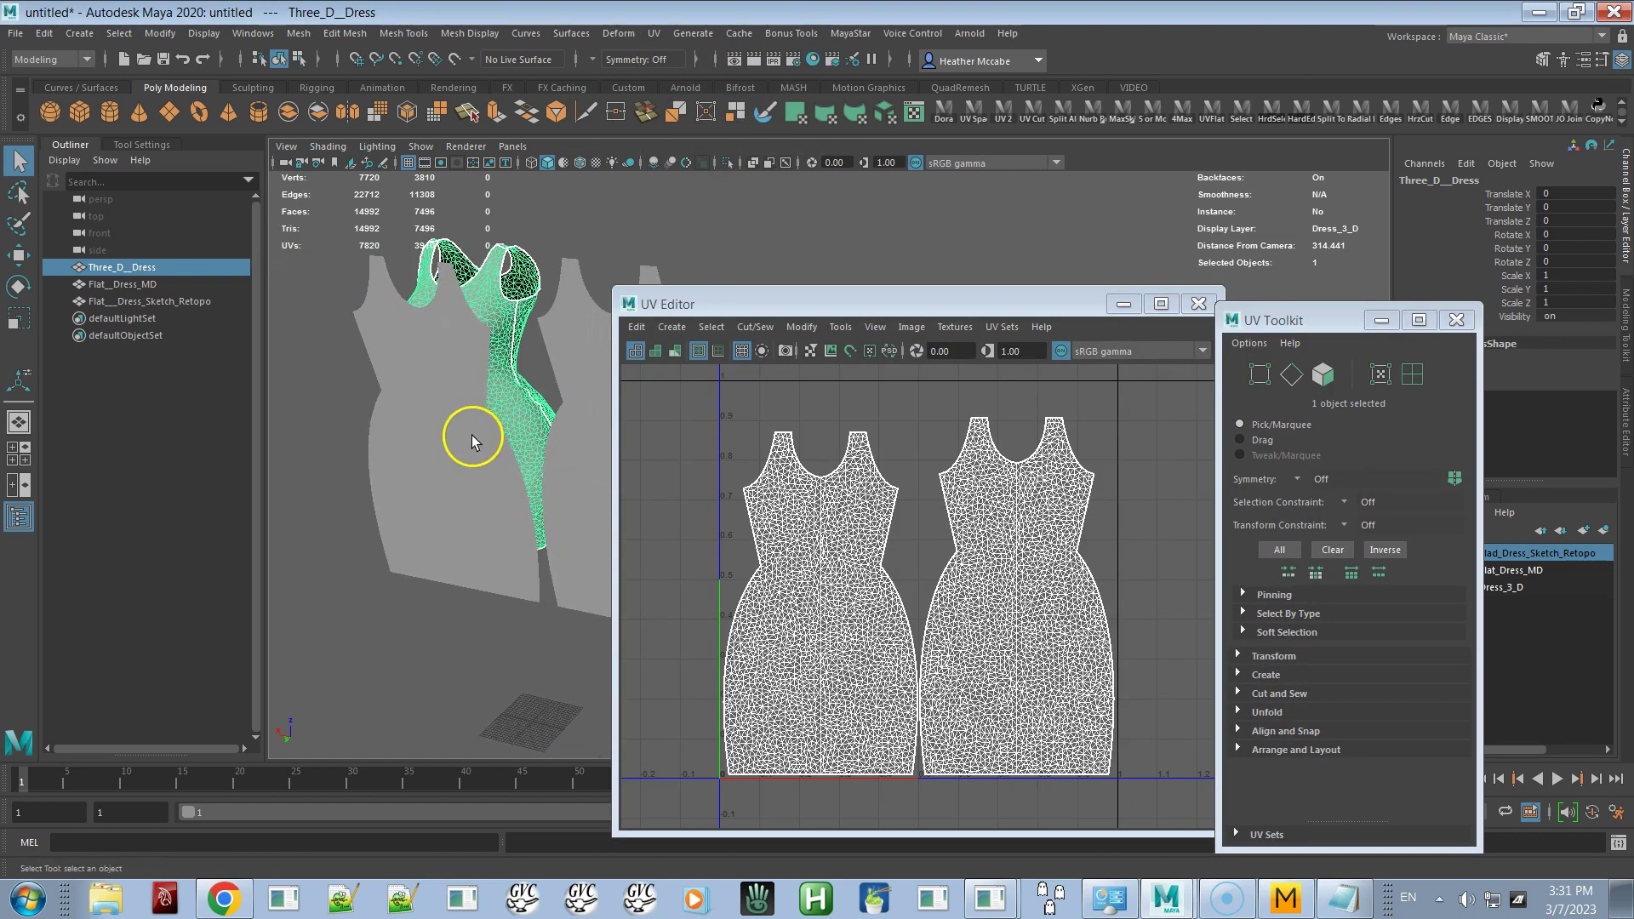
pyautogui.click(369, 343)
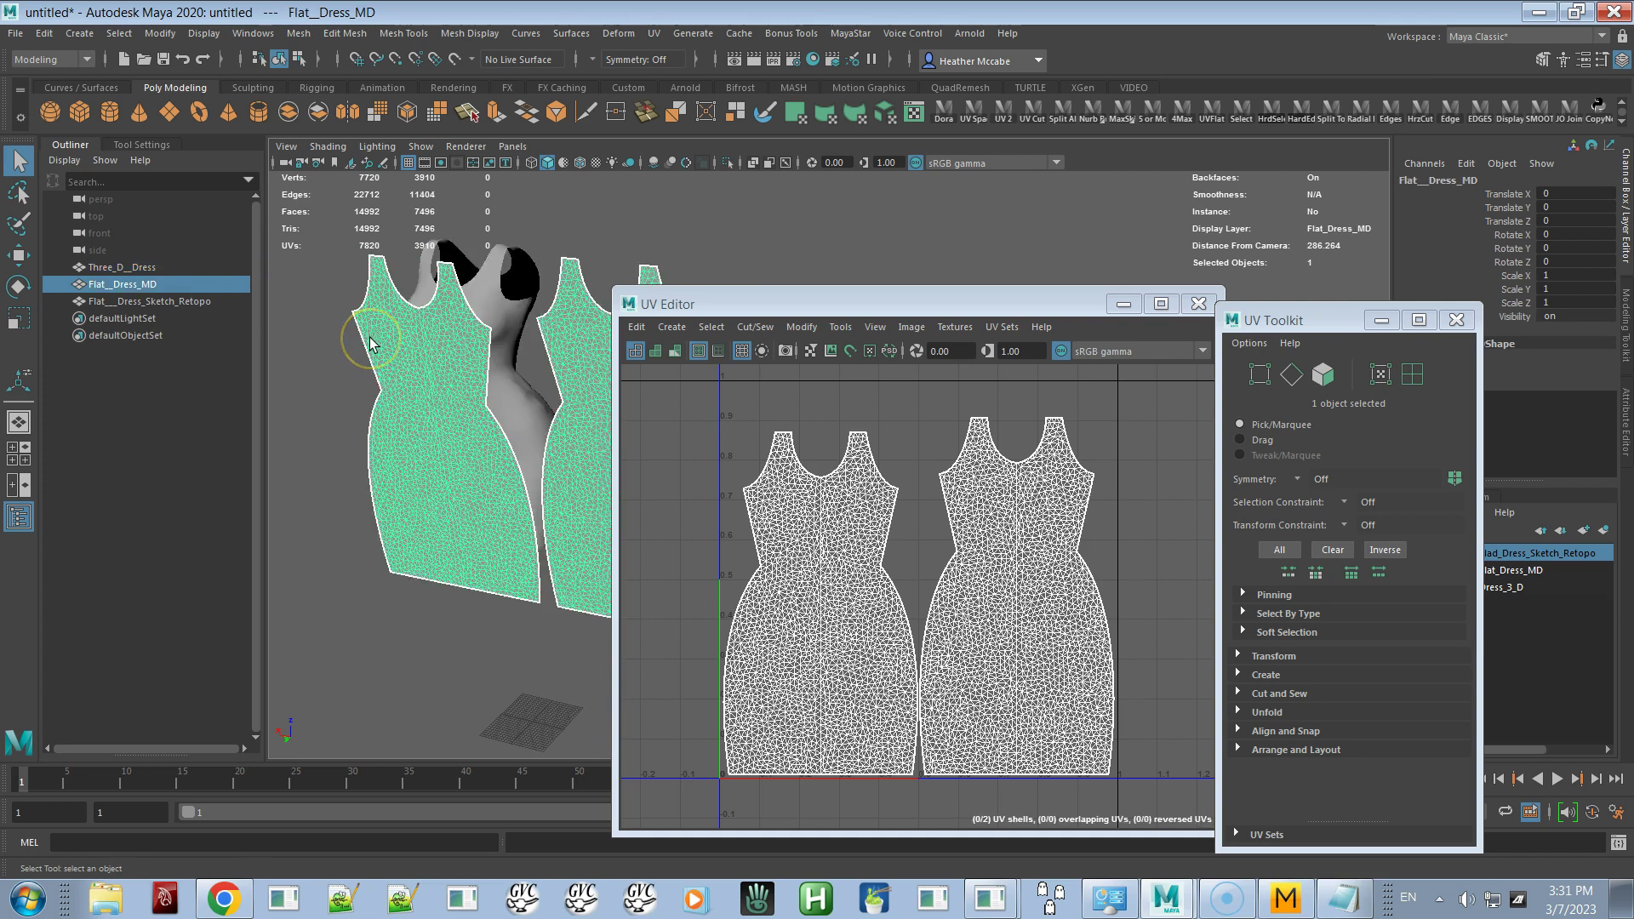
pyautogui.click(496, 328)
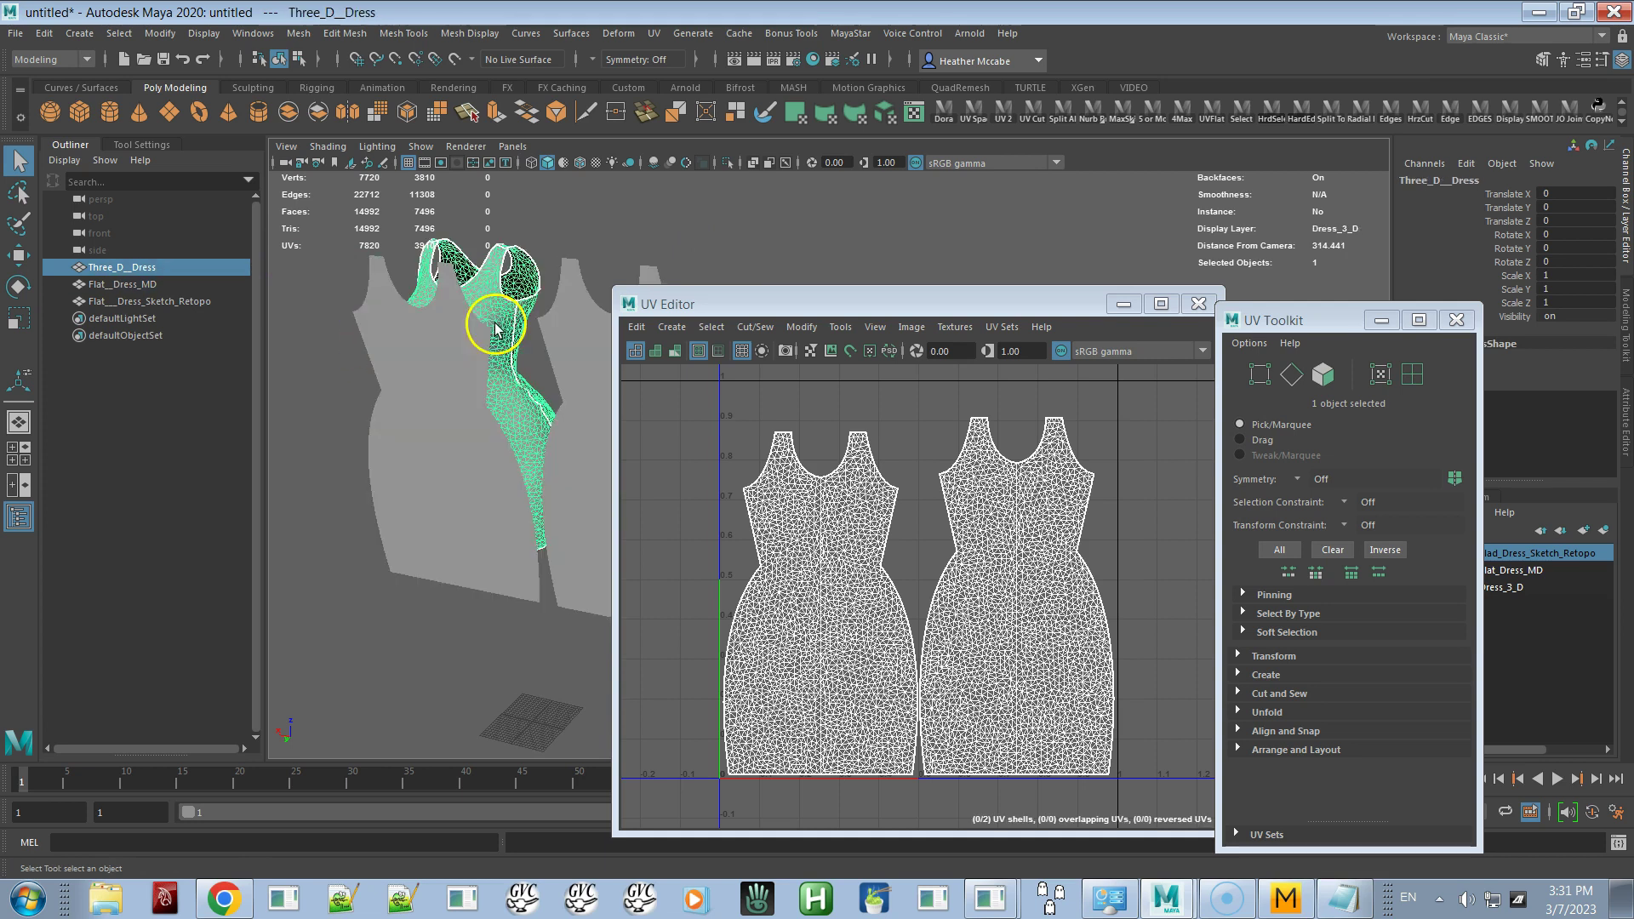
pyautogui.click(369, 325)
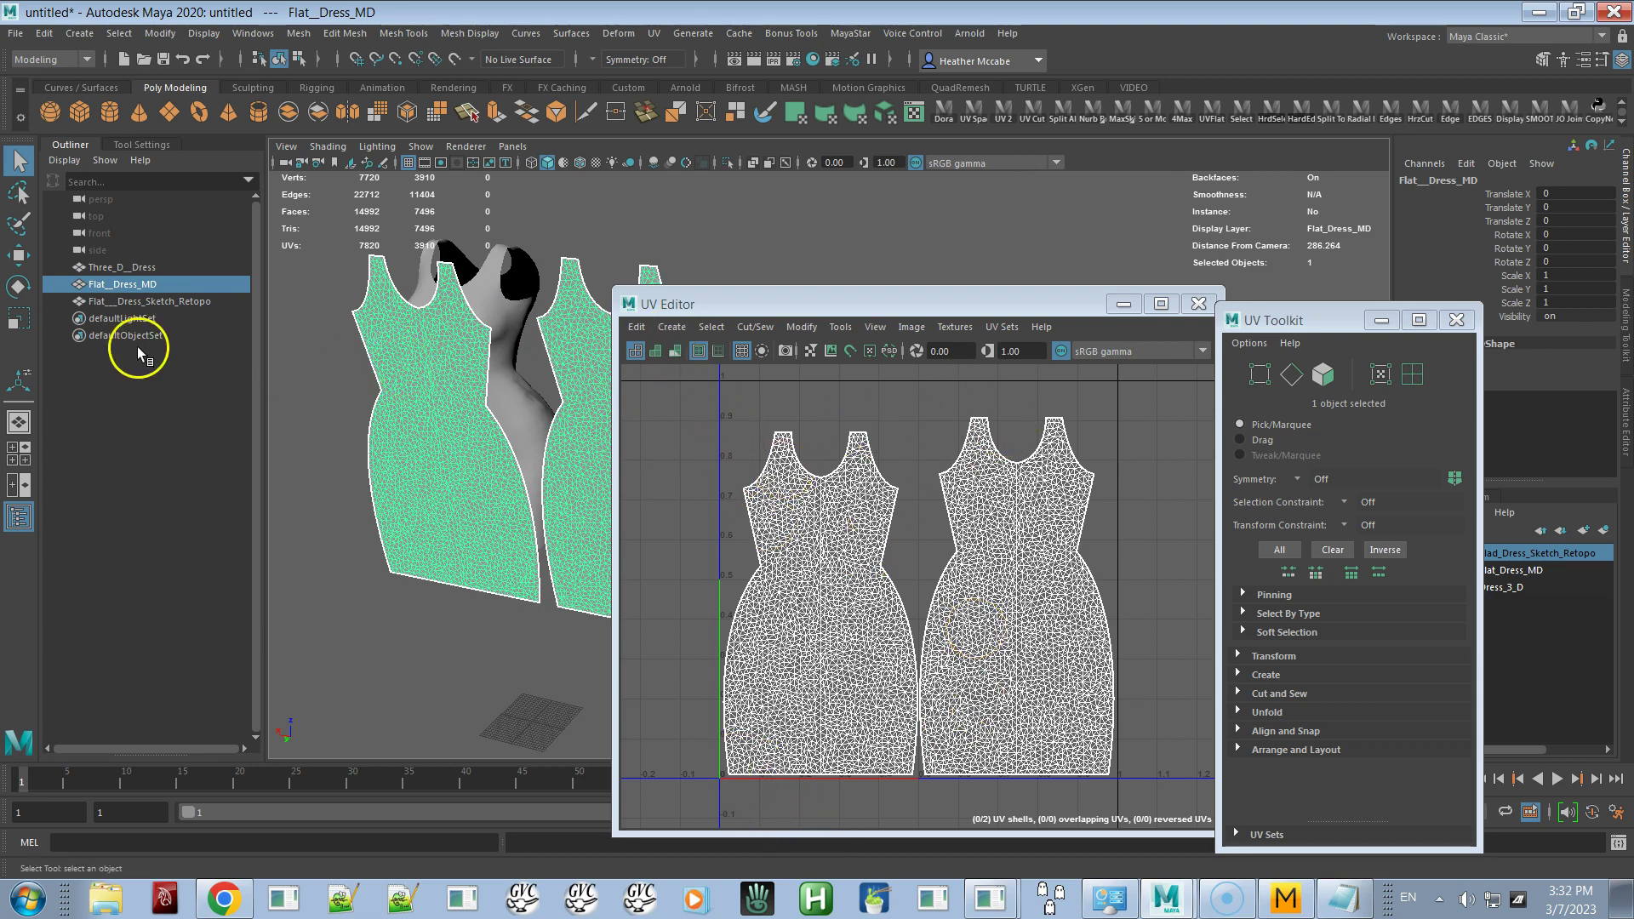
pyautogui.click(99, 299)
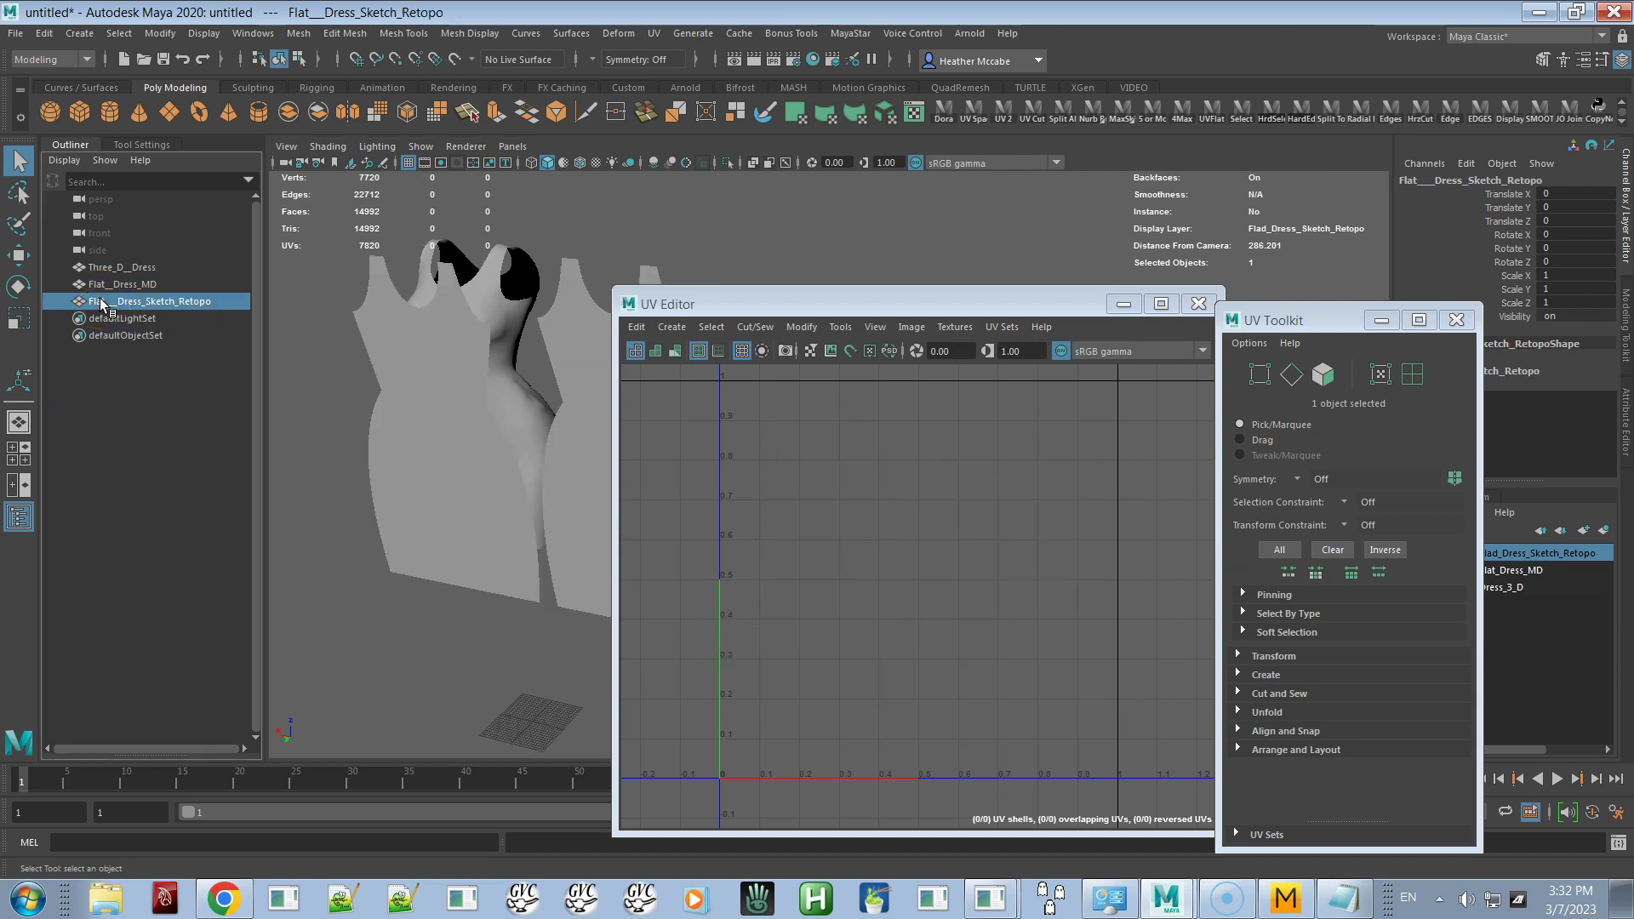
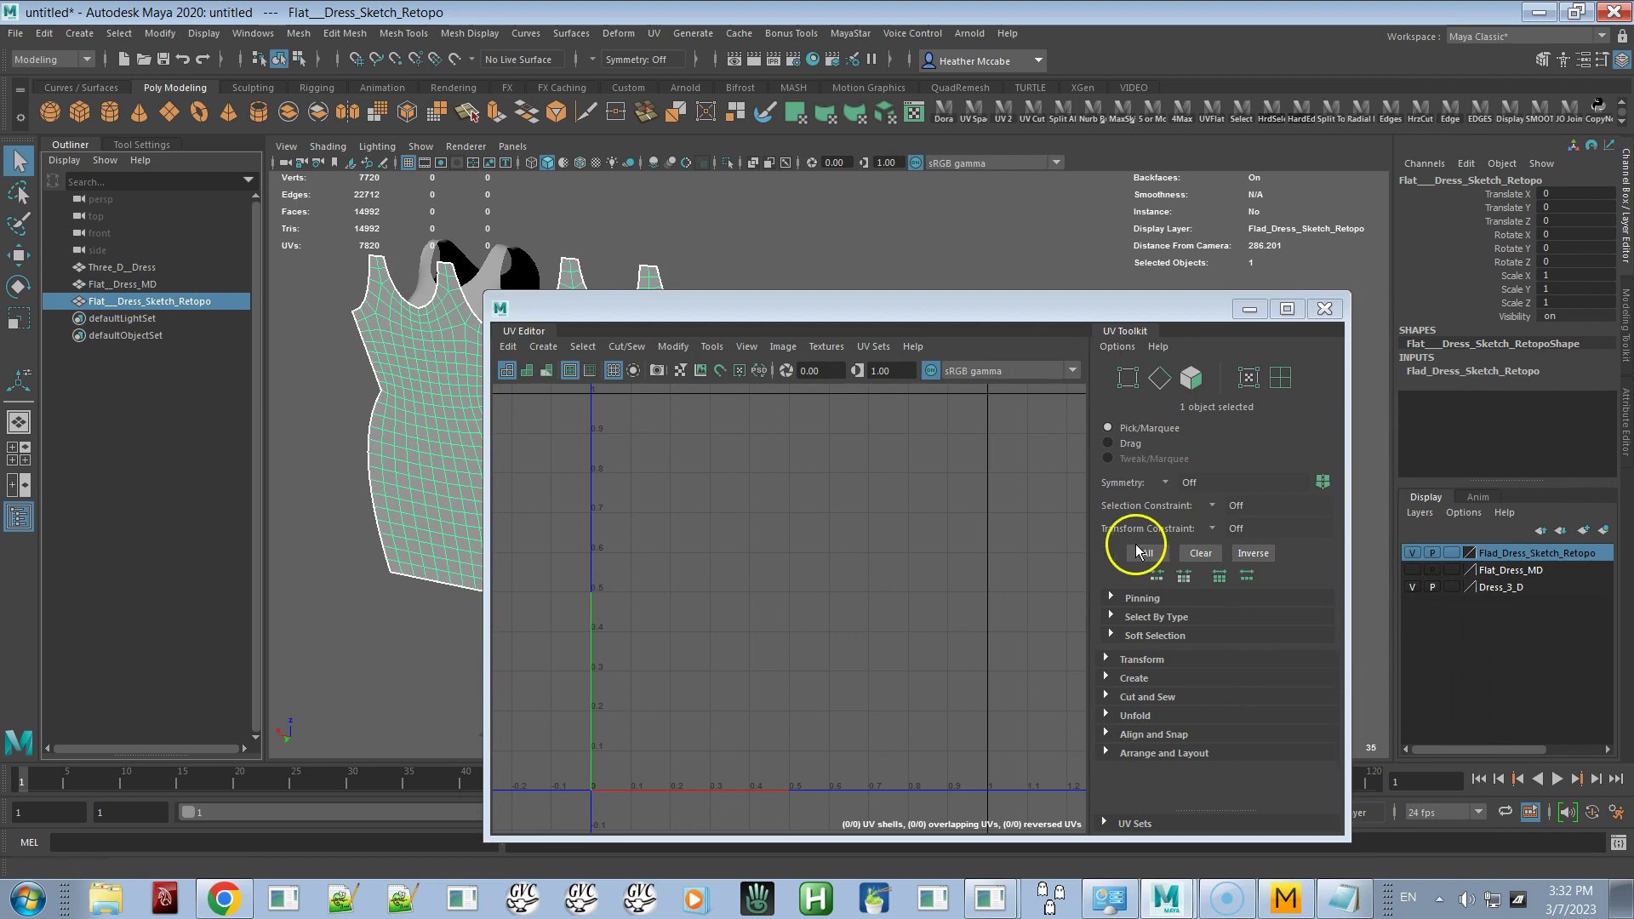
# Show the Flat_Dress_MD layer and select Flat__Dress_MD first, adding Flat___Dress_Sketch_Retopo to the selection
pyautogui.hotkey('ctrl', 'z')
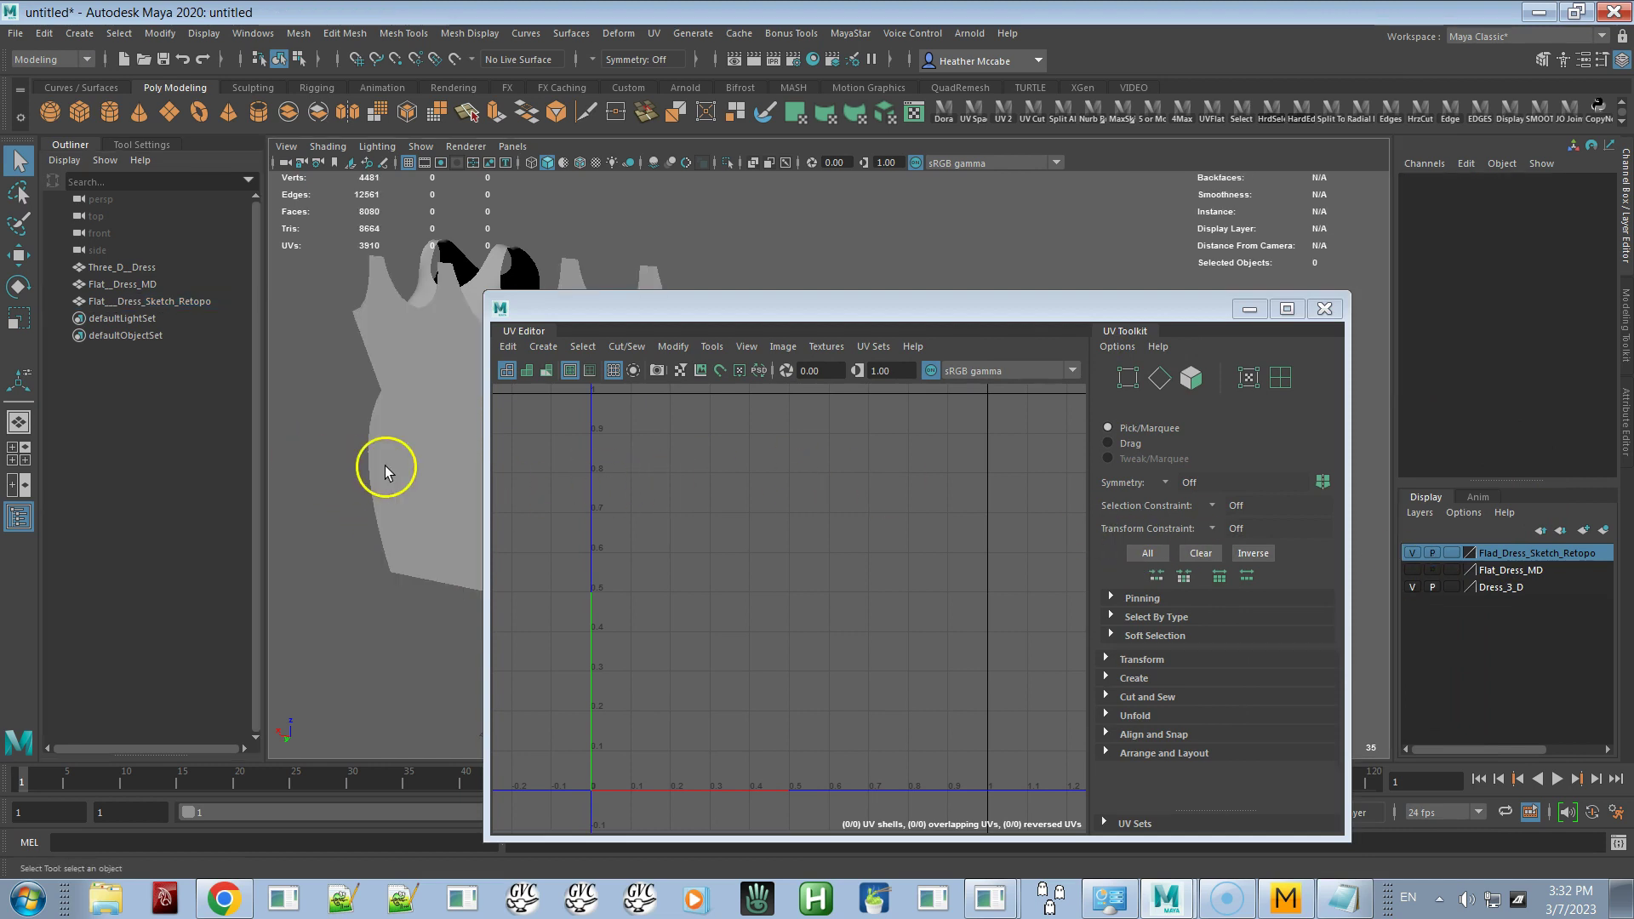
pyautogui.click(140, 286)
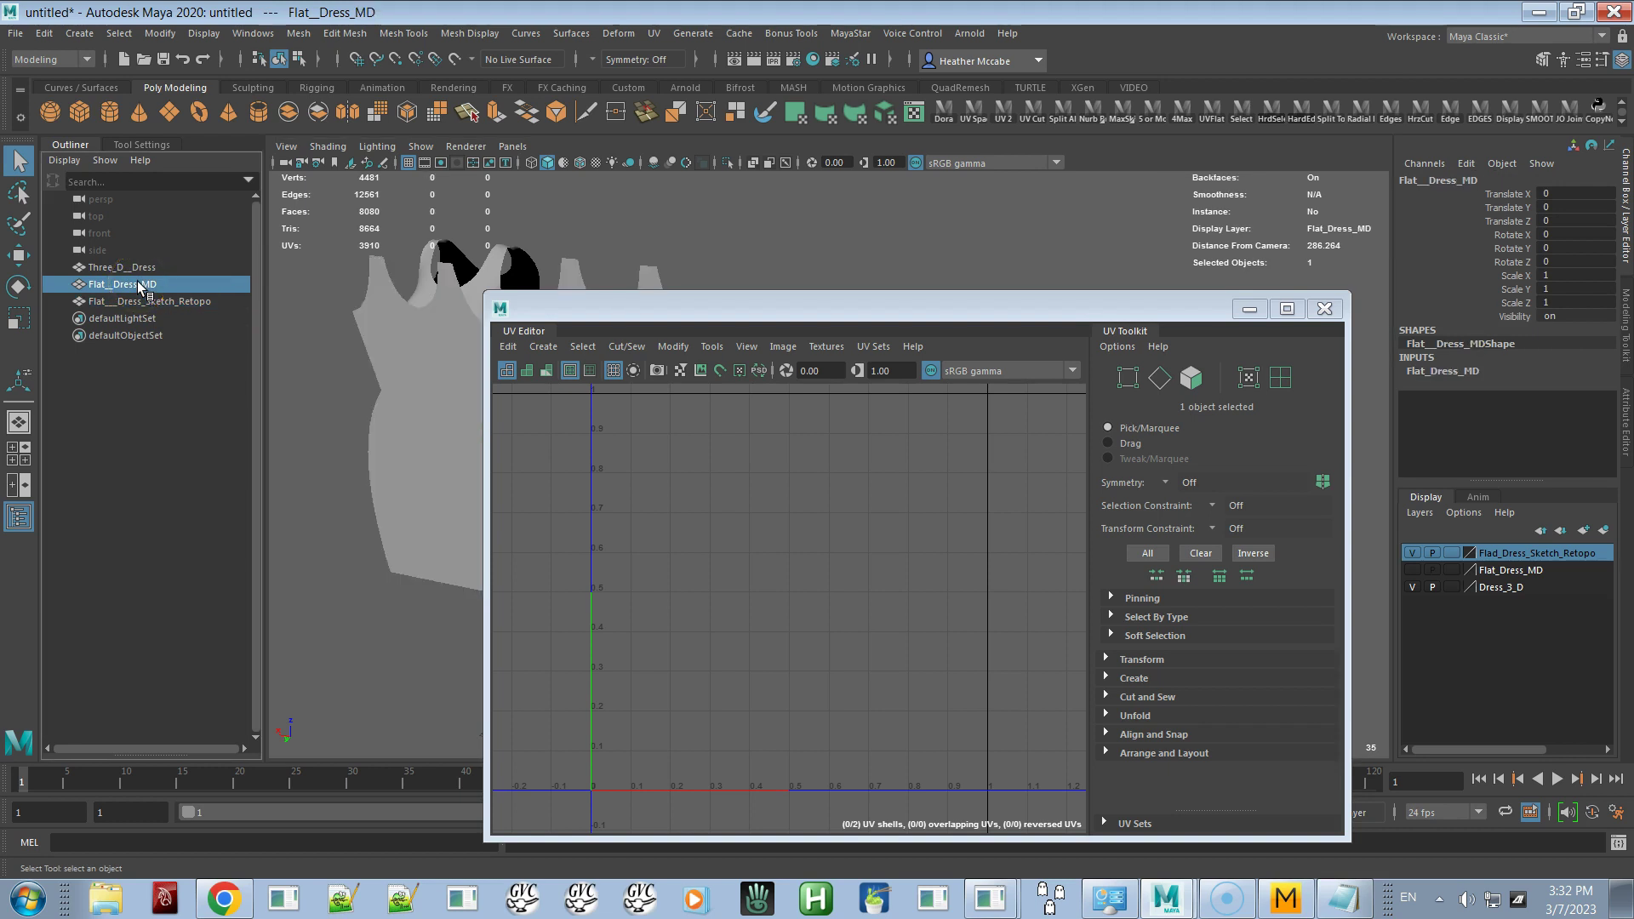
pyautogui.click(1413, 570)
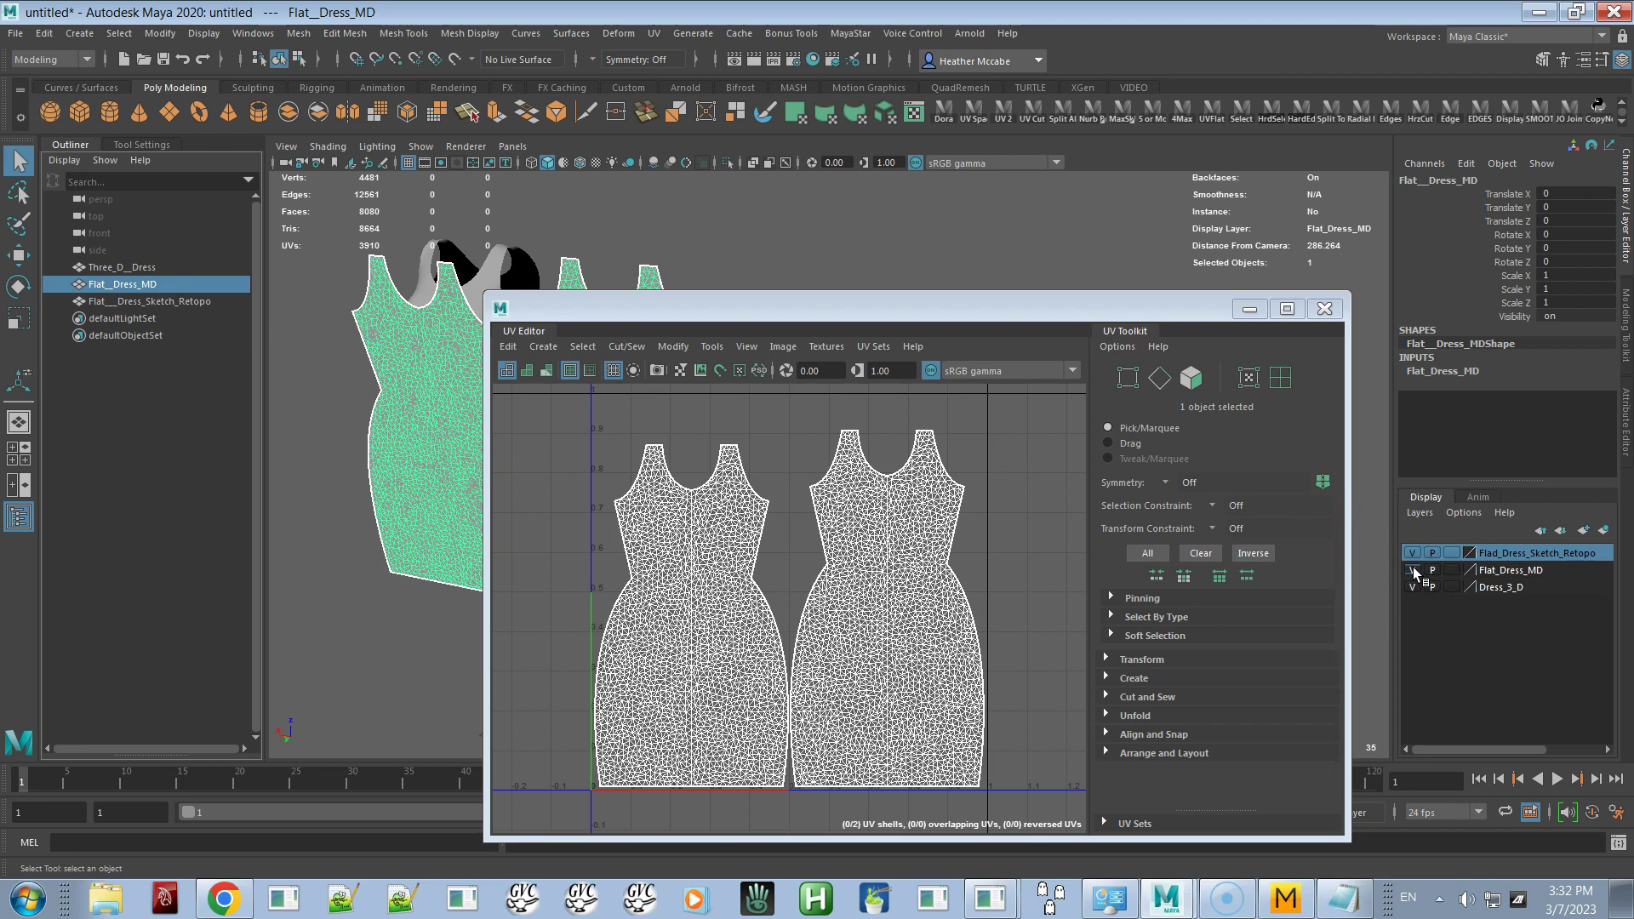
pyautogui.click(153, 302)
pyautogui.click(154, 290)
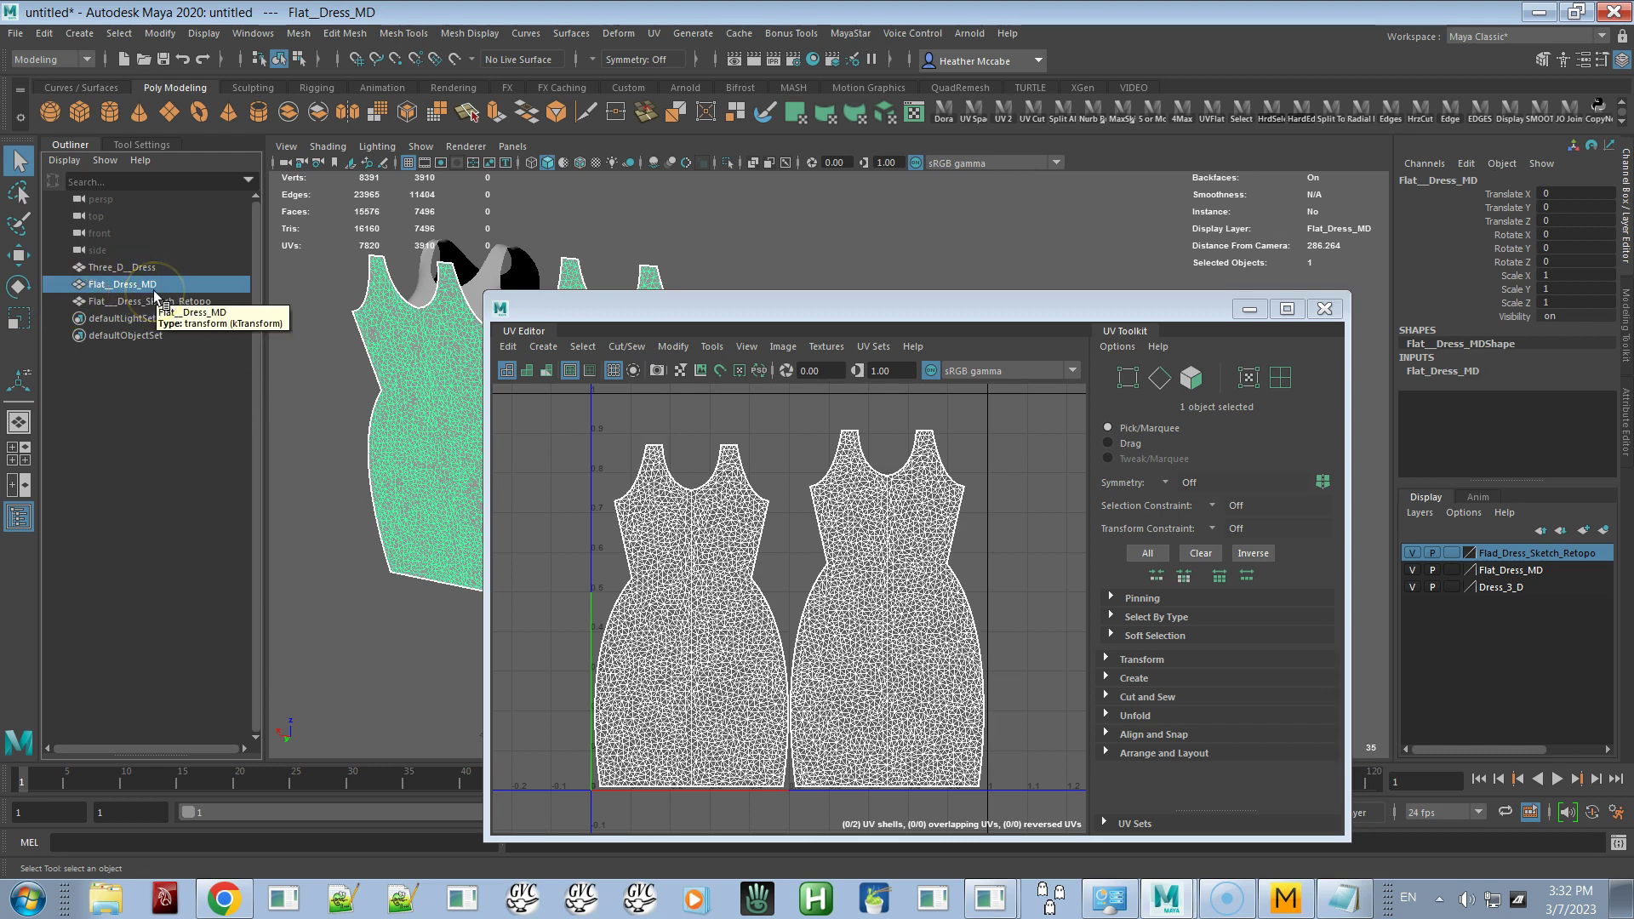
pyautogui.moveTo(154, 290)
pyautogui.mouseDown()
pyautogui.moveTo(166, 308)
pyautogui.moveTo(135, 304)
pyautogui.moveTo(456, 503)
pyautogui.moveTo(182, 329)
pyautogui.moveTo(119, 308)
pyautogui.mouseUp()
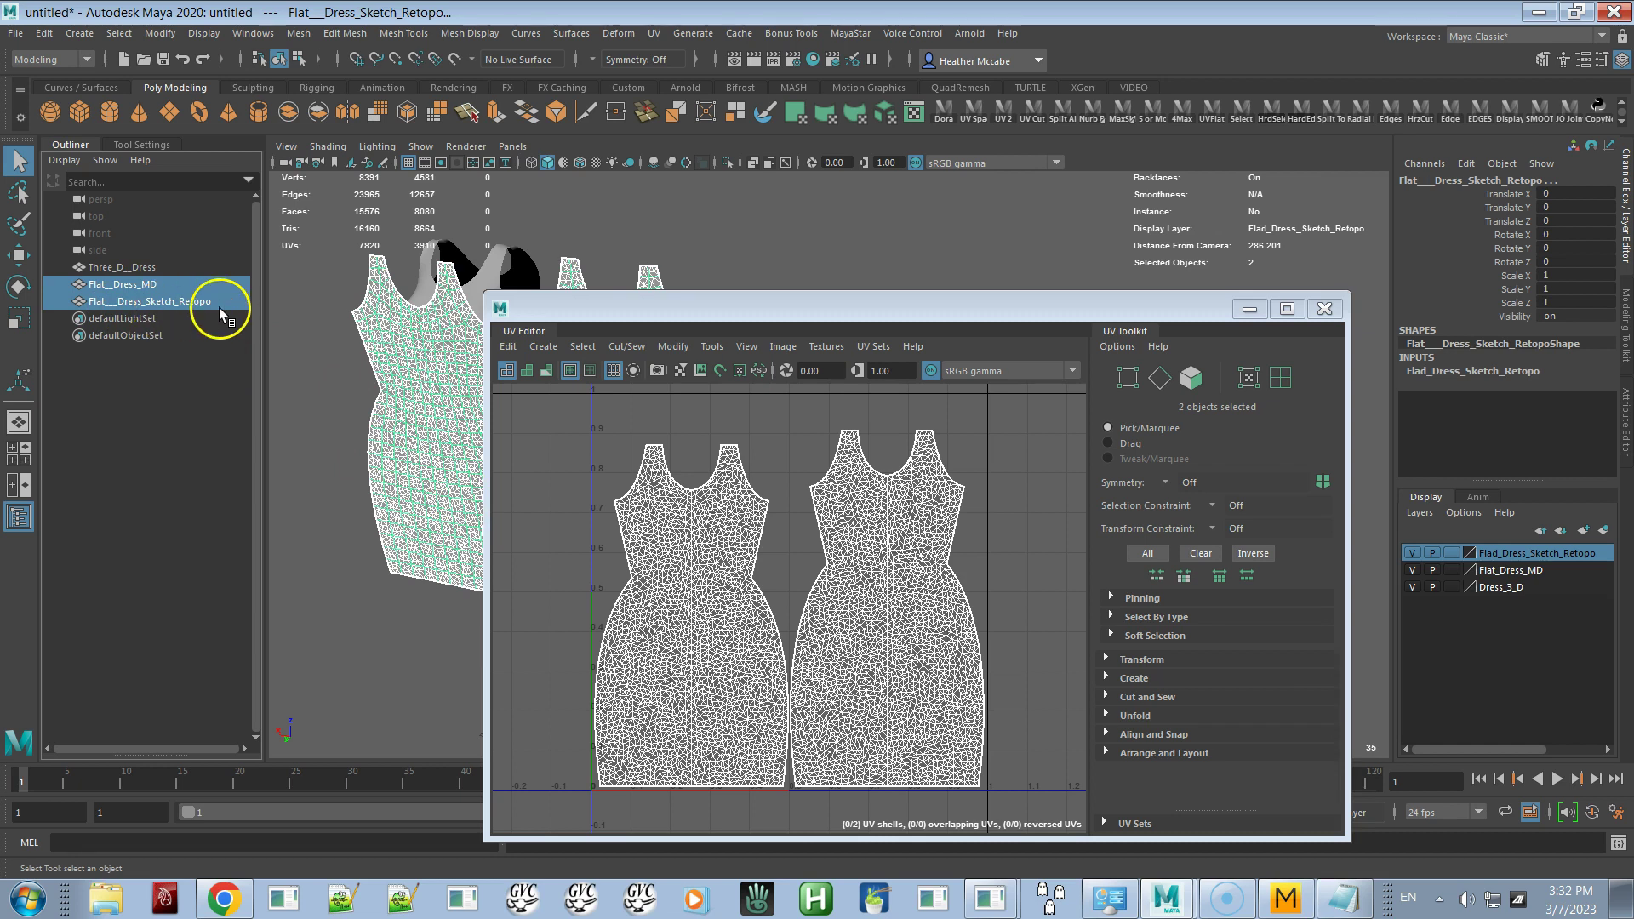
# Transfer the current UV set from Flat__Dress_MD to Flat___Dress_Sketch_Retopo, with vertex position off and World sample space
pyautogui.click(290, 34)
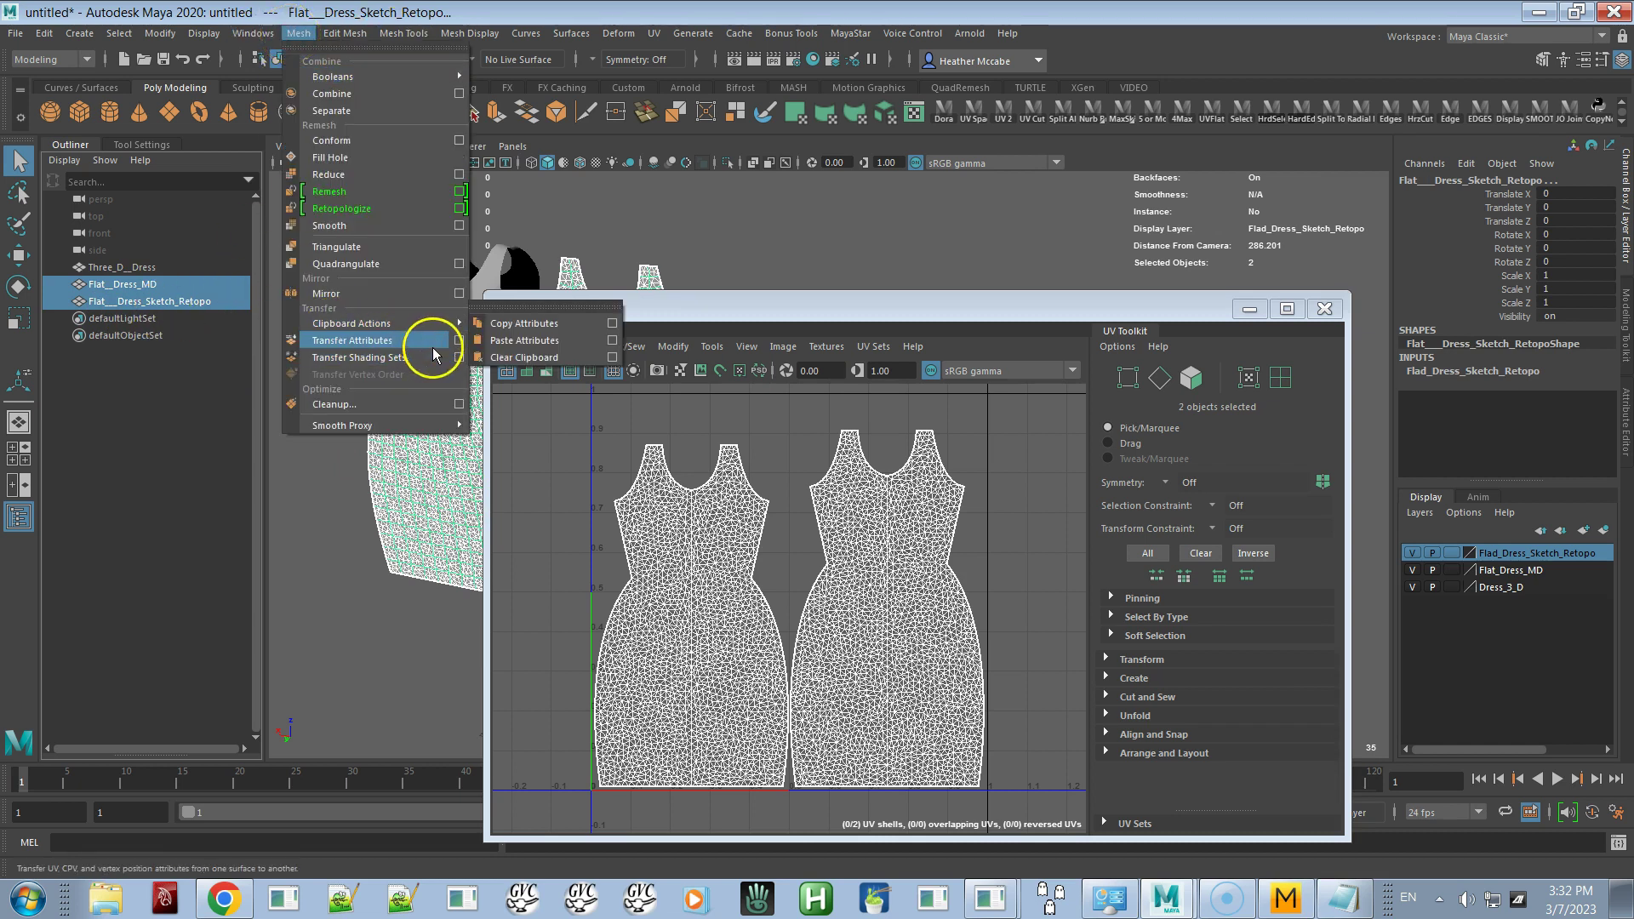
pyautogui.click(458, 343)
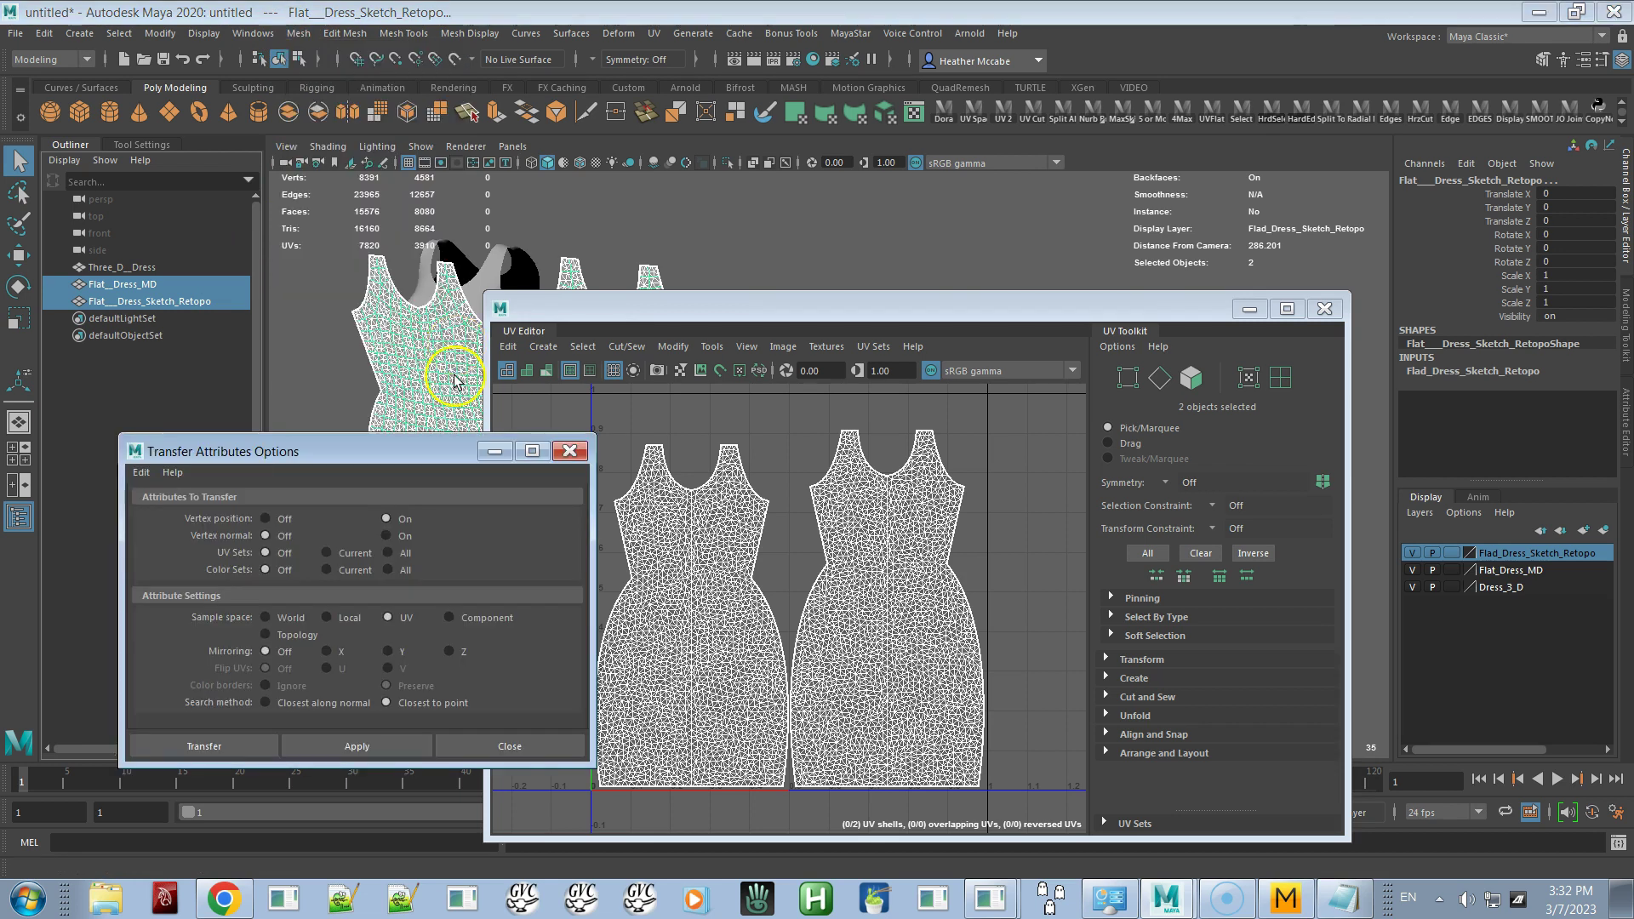
pyautogui.click(267, 520)
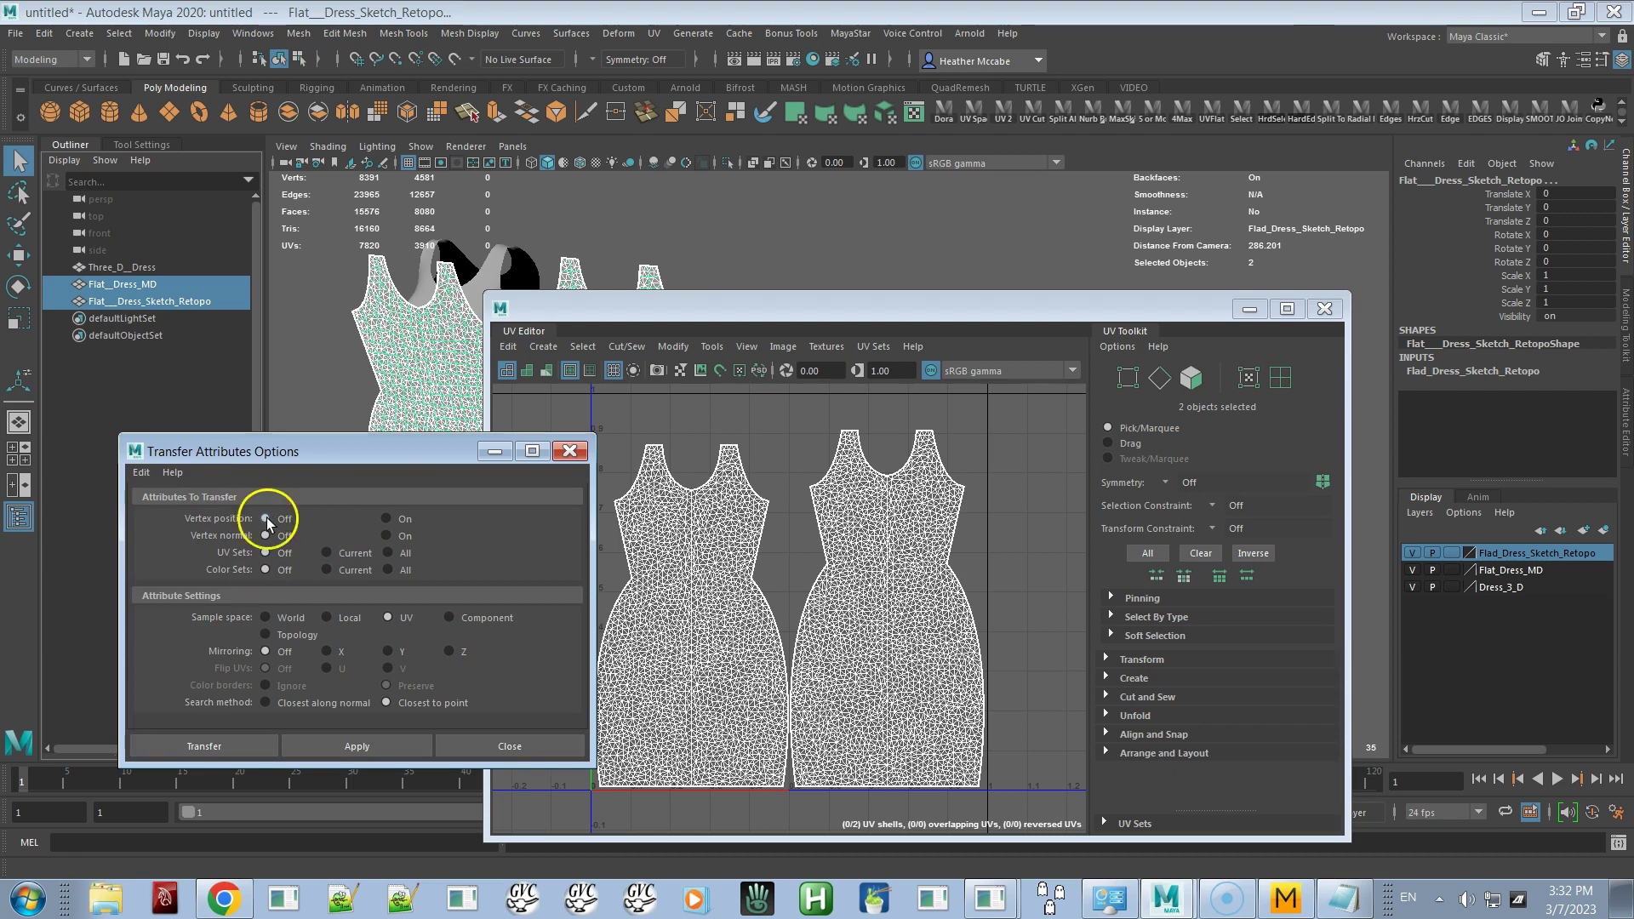
pyautogui.click(327, 553)
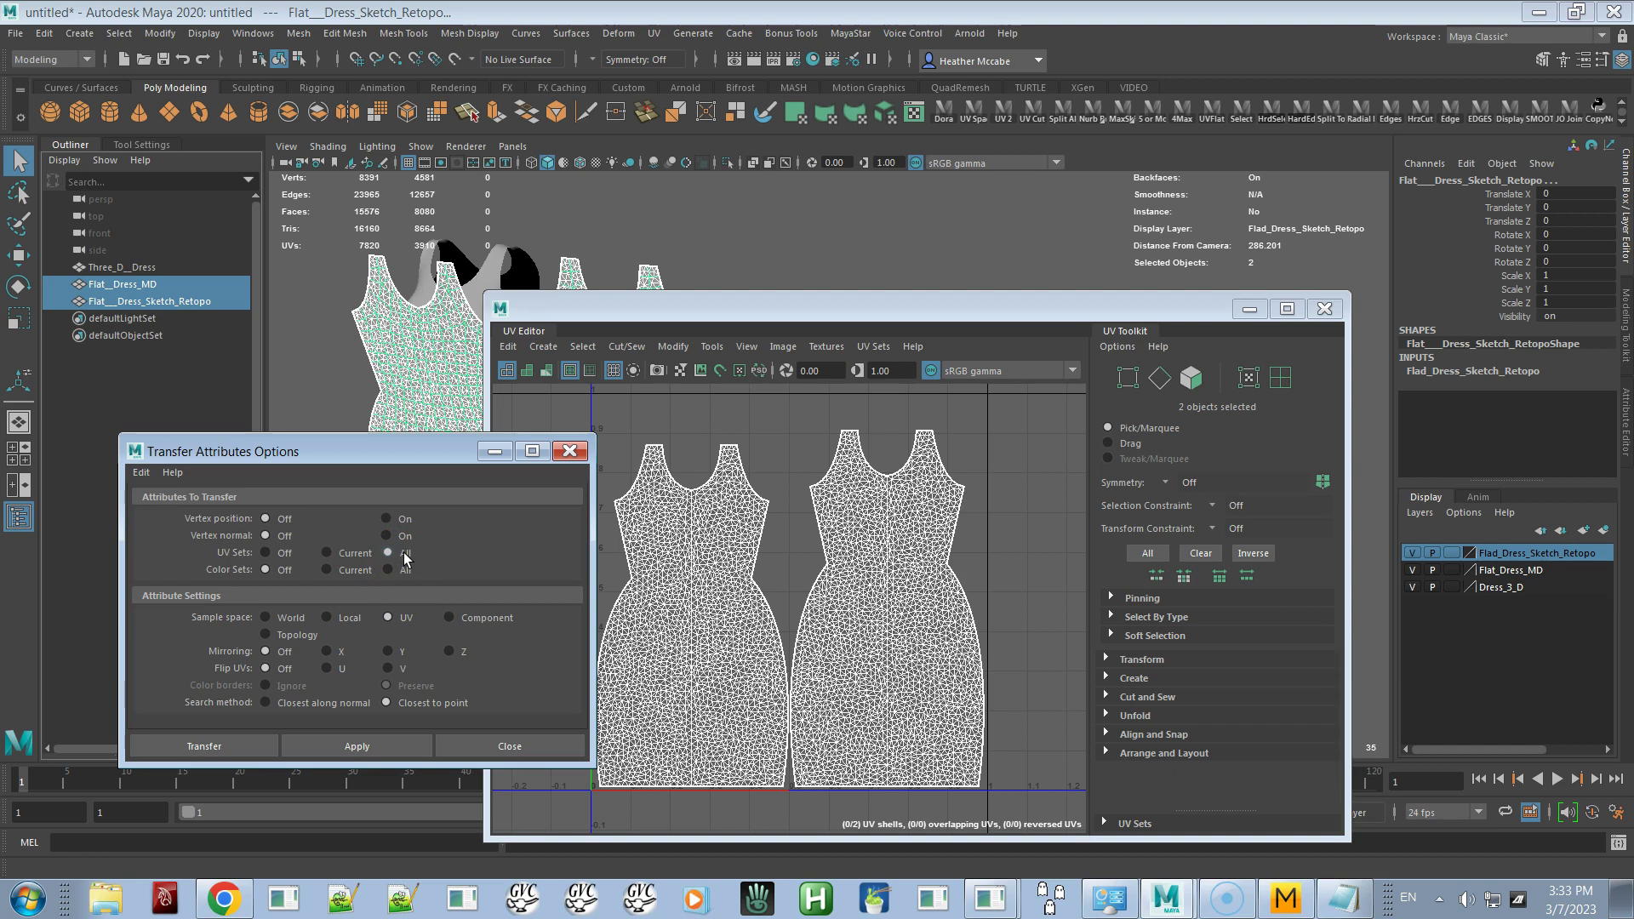
pyautogui.click(402, 551)
pyautogui.click(347, 557)
pyautogui.click(277, 620)
pyautogui.click(338, 619)
pyautogui.click(279, 619)
pyautogui.click(349, 747)
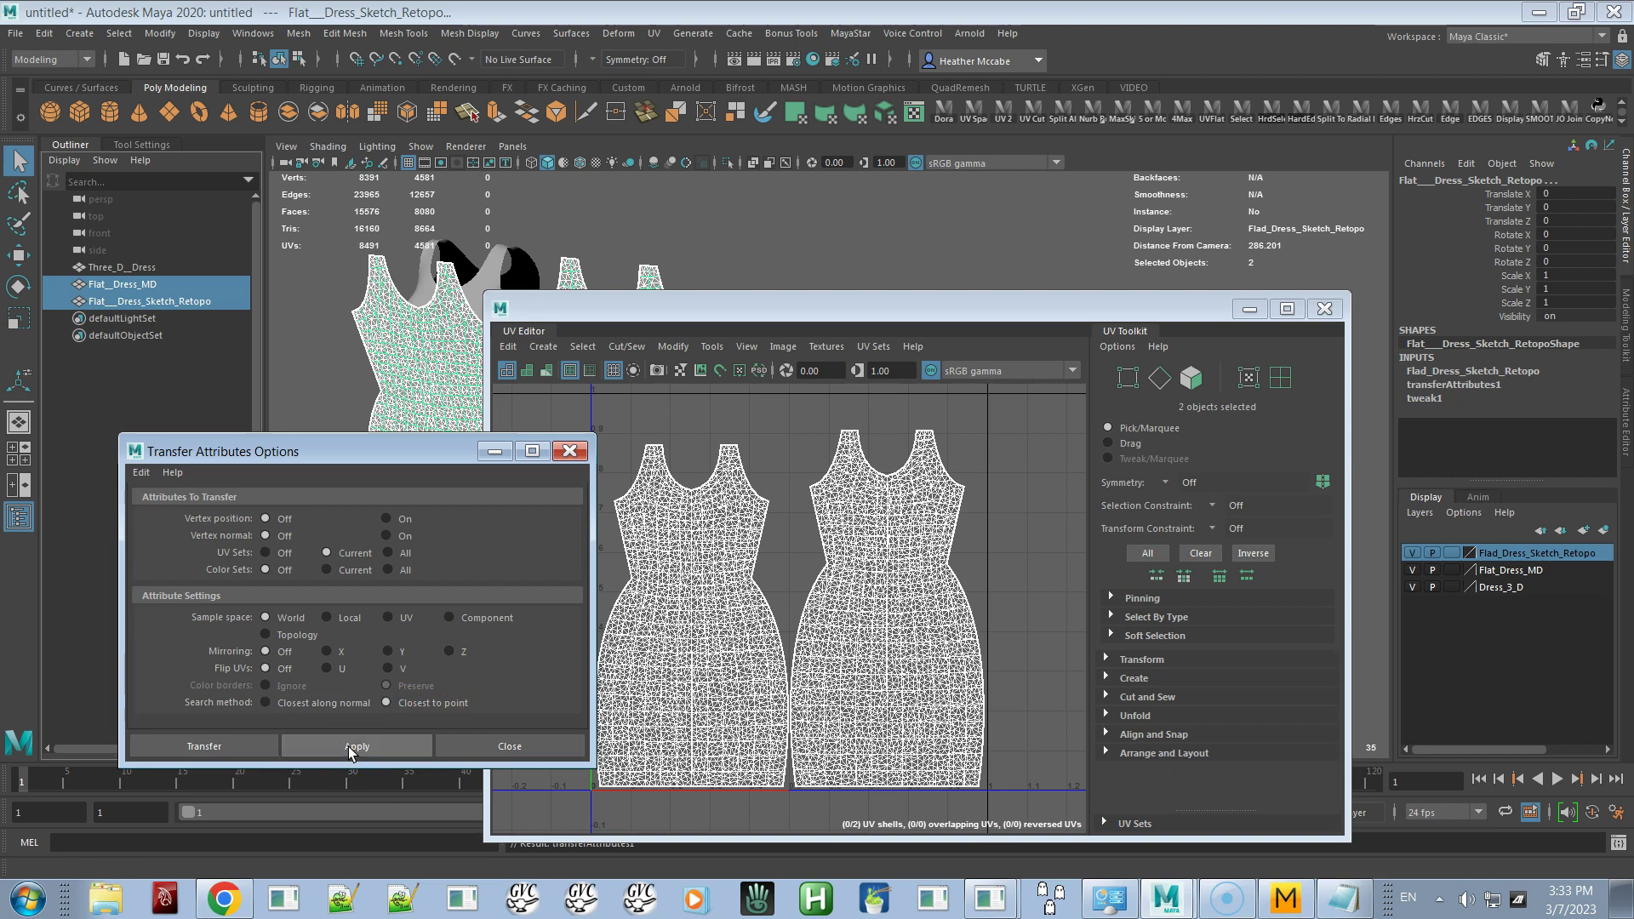
pyautogui.click(570, 450)
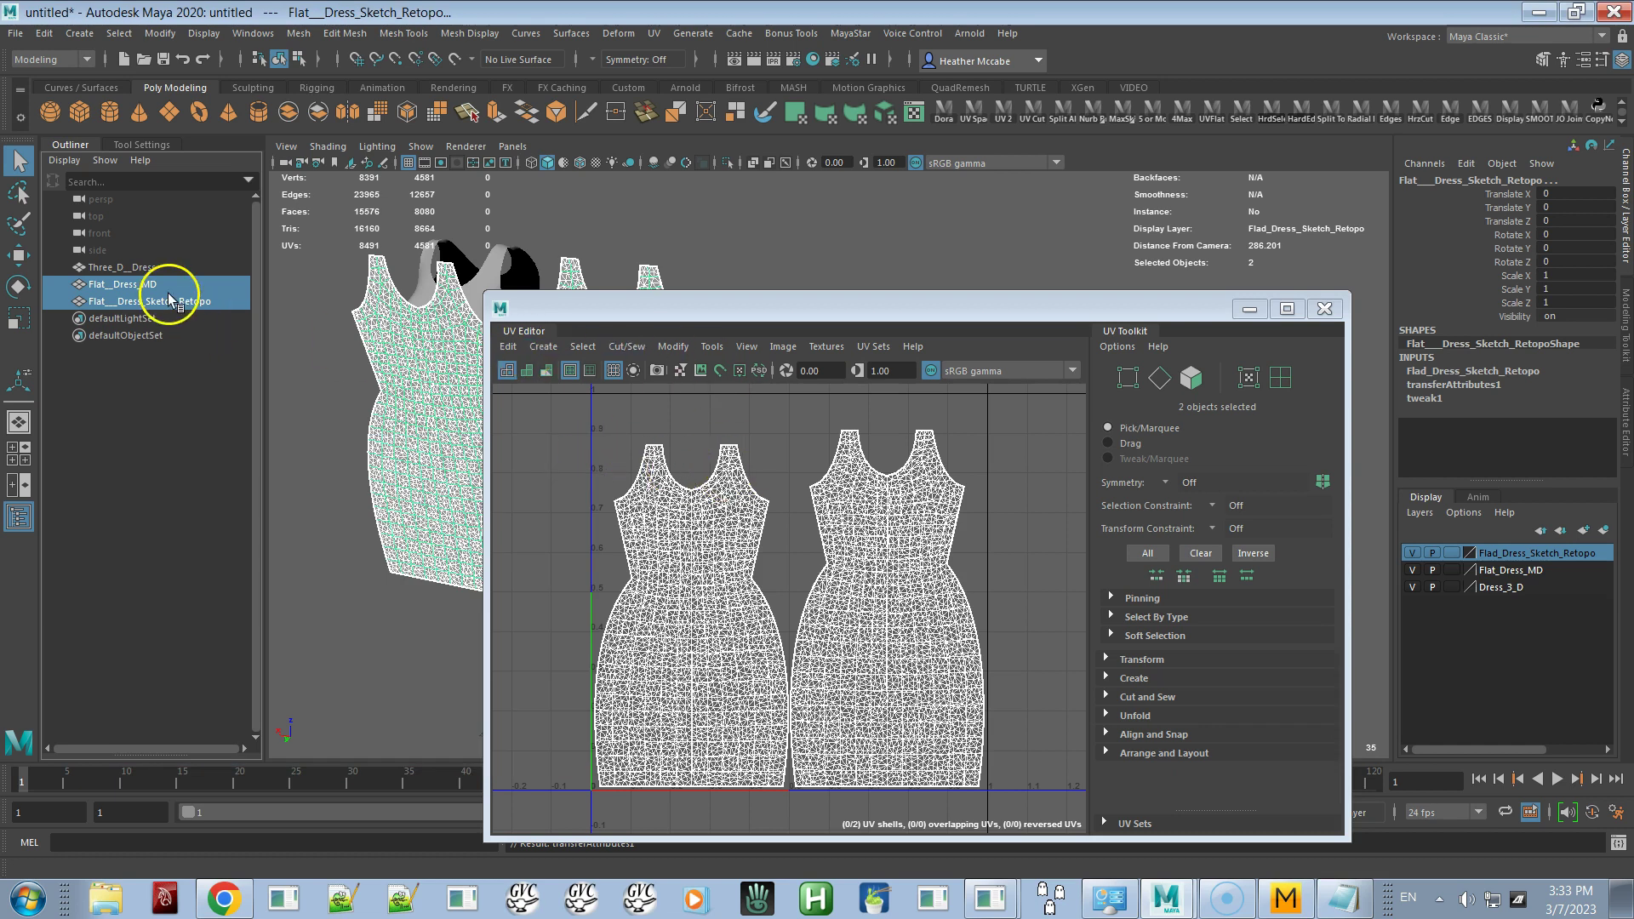
# Compare the UVs of Flat___Dress_Sketch_Retopo and Flat__Dress_MD, examining the armhole corner UV of the first Flat__Dress_MD shell
pyautogui.click(168, 299)
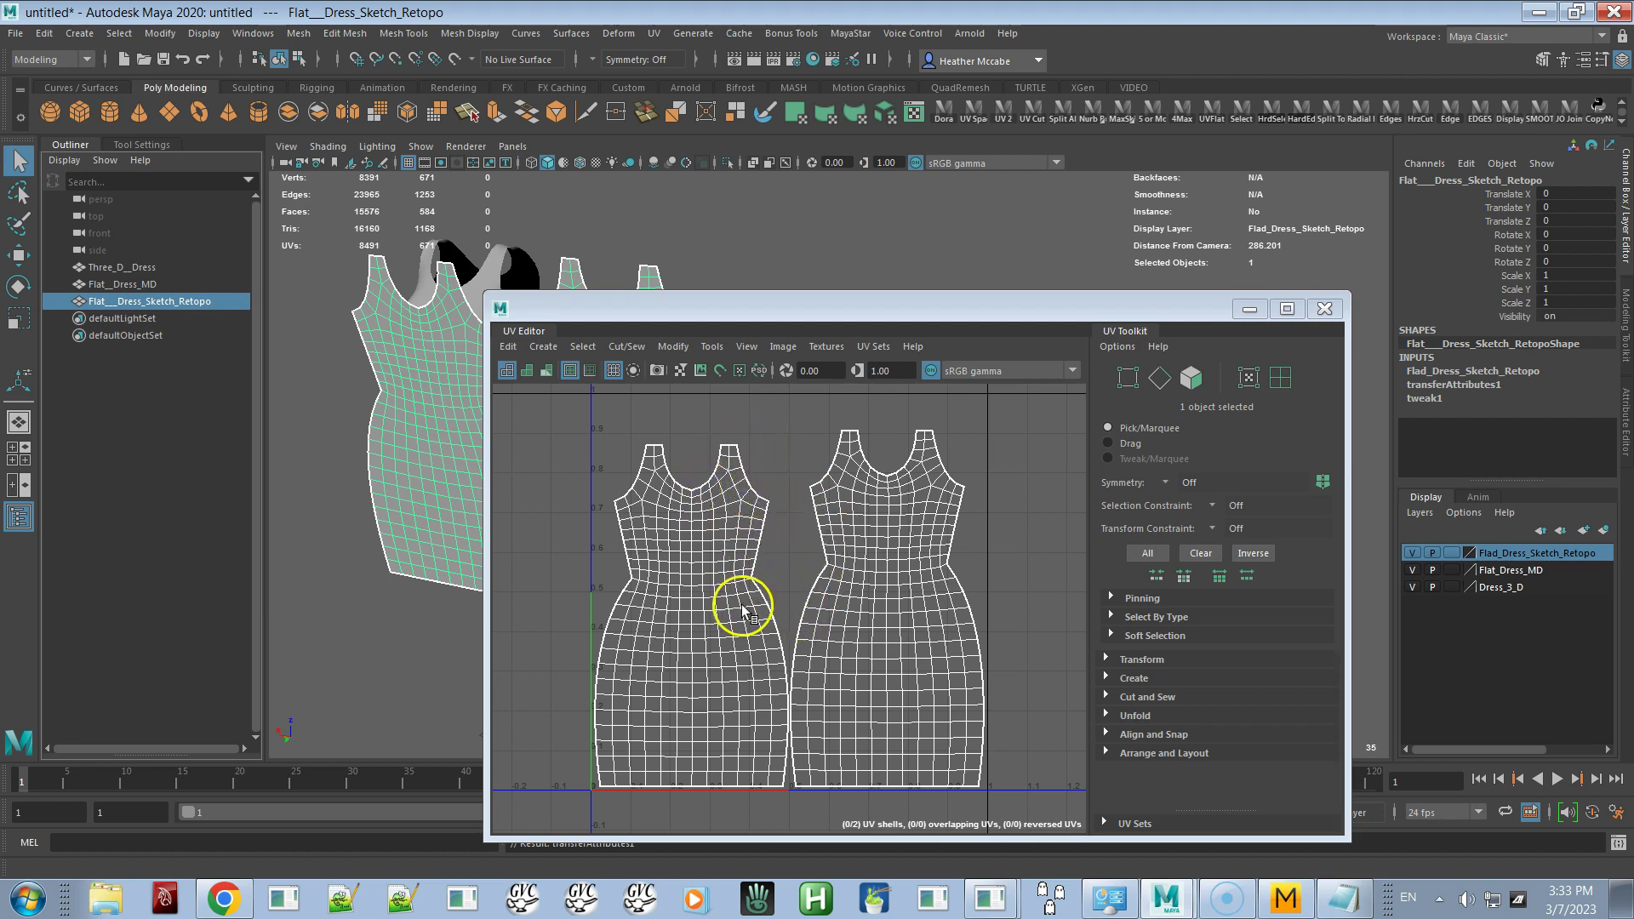
pyautogui.click(145, 283)
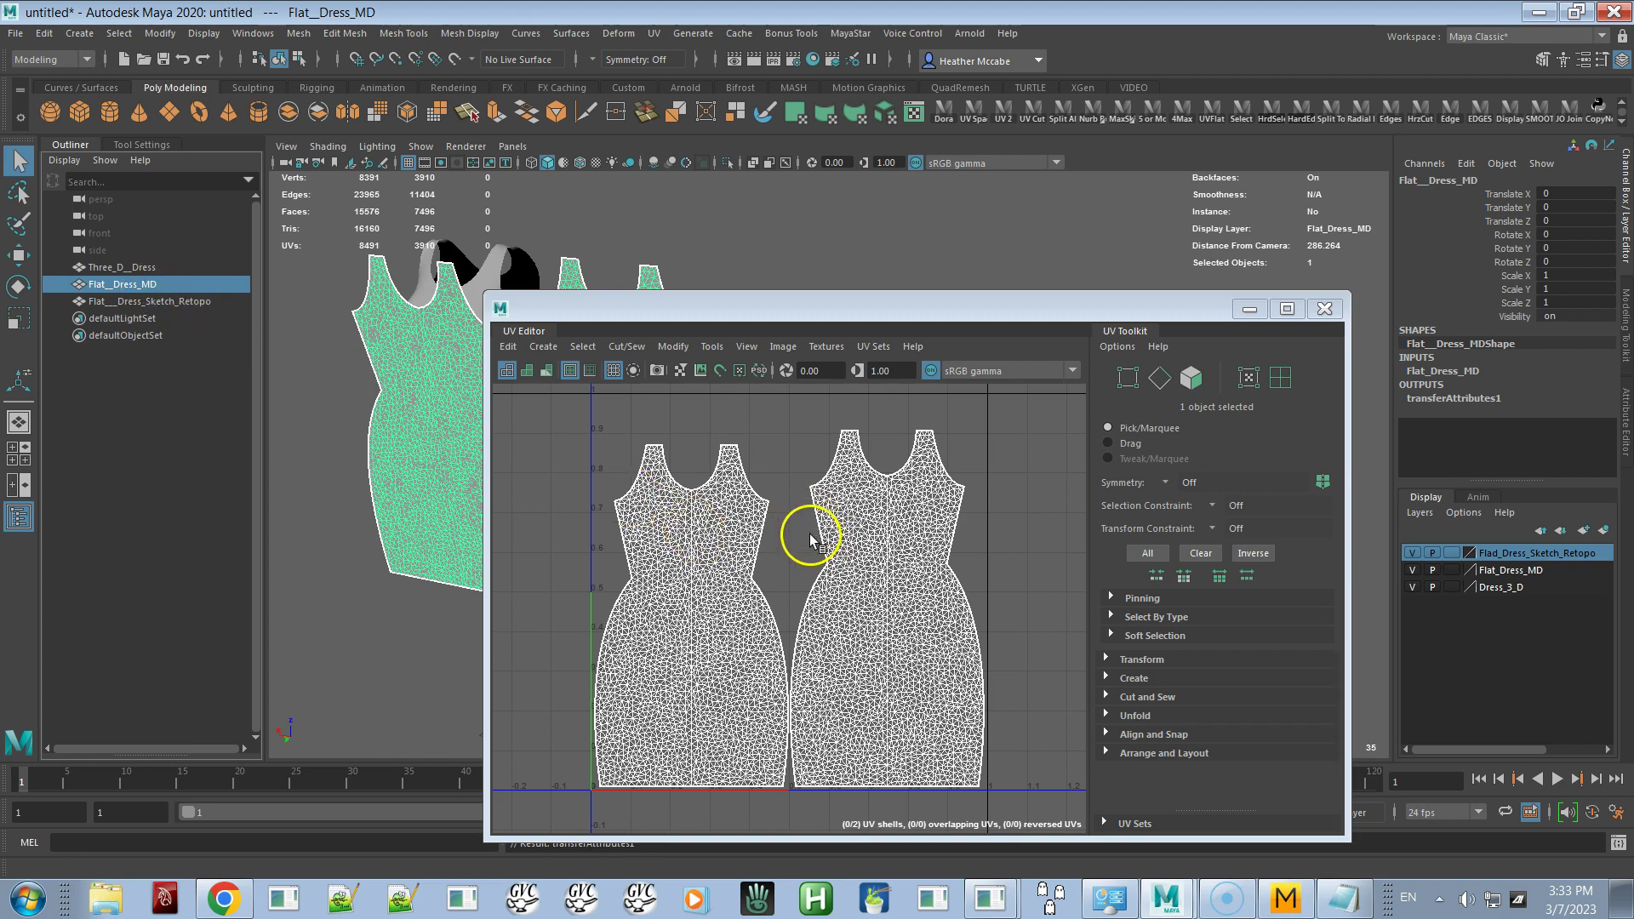
pyautogui.keyDown('alt'); pyautogui.moveTo(764, 549); pyautogui.dragTo(1003, 700, button='right'); pyautogui.keyUp('alt')
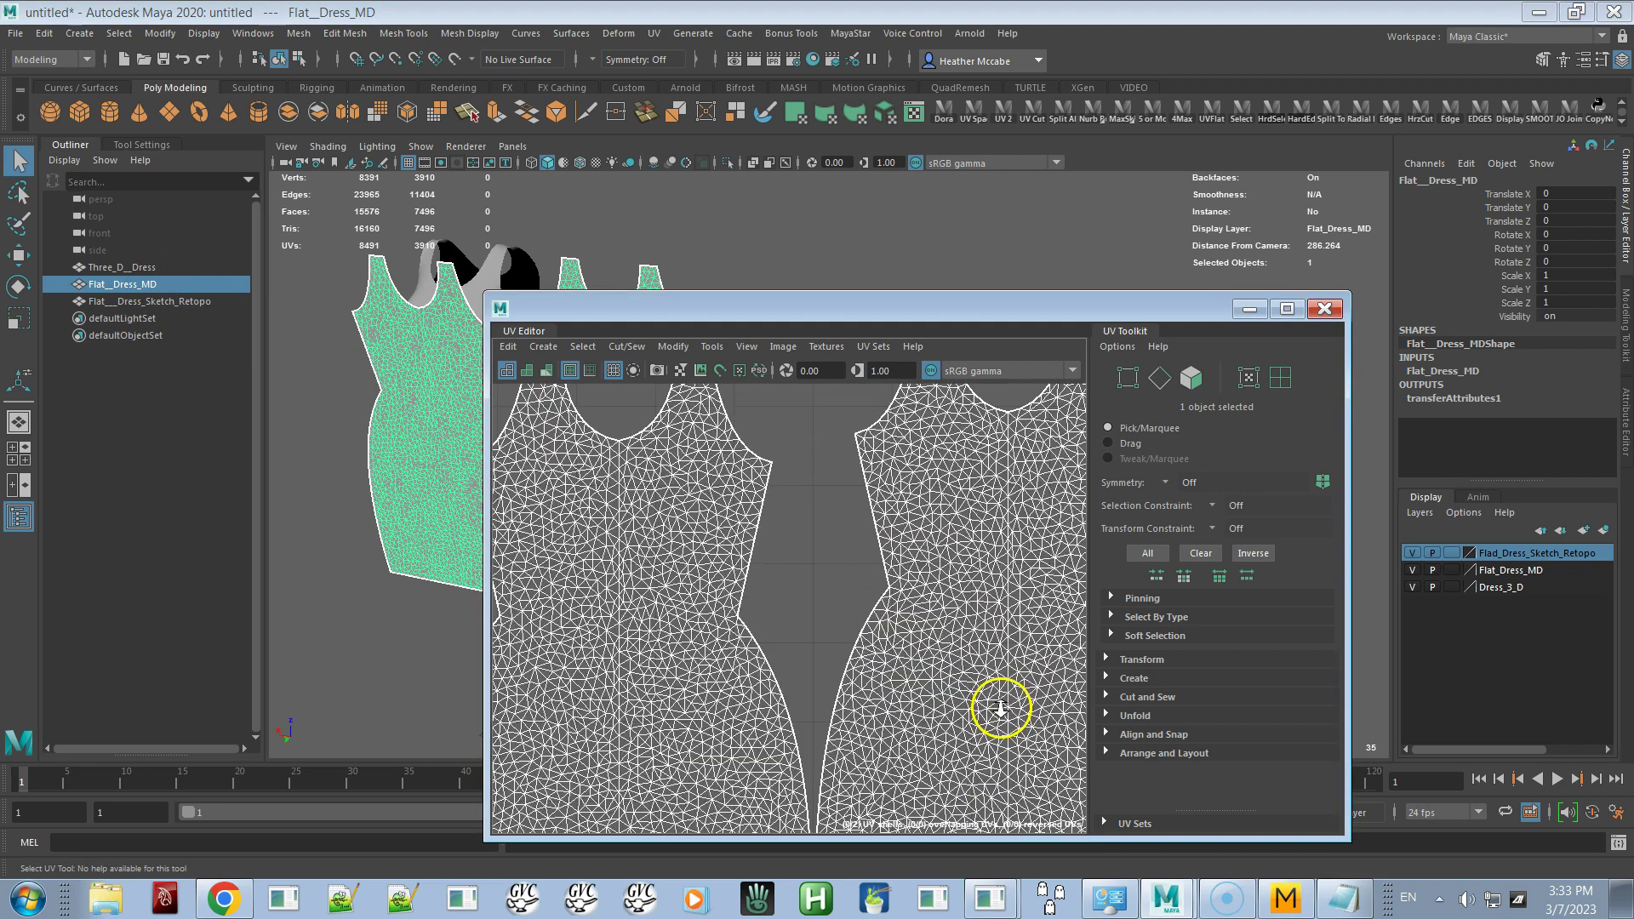
pyautogui.moveTo(766, 467); pyautogui.dragTo(840, 477, button='right')
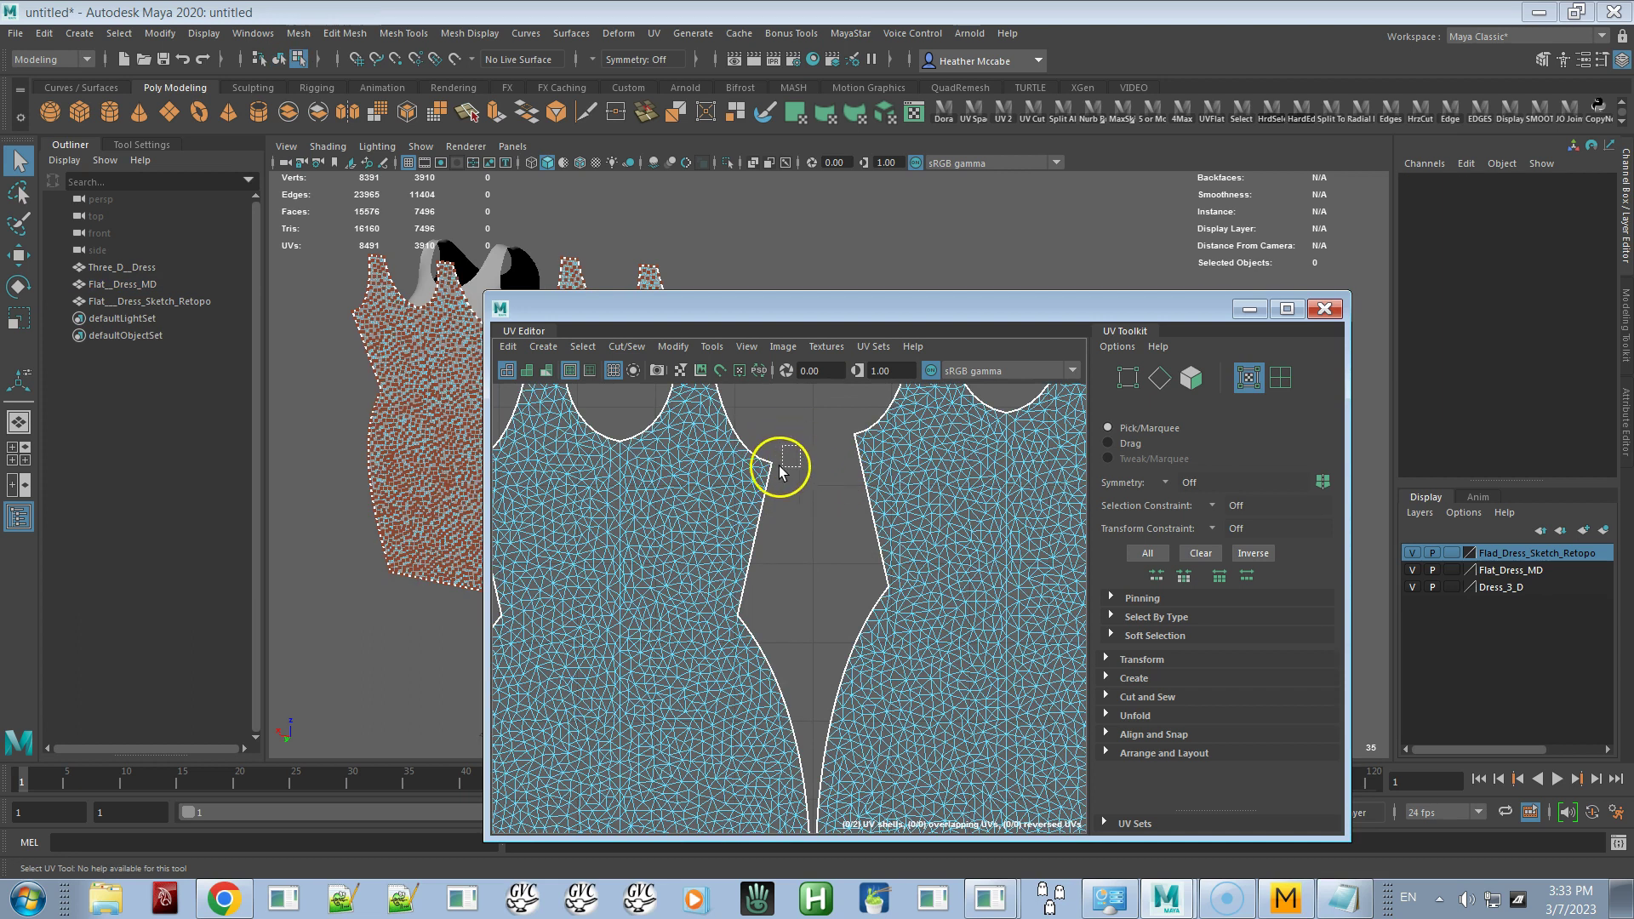
pyautogui.click(770, 465)
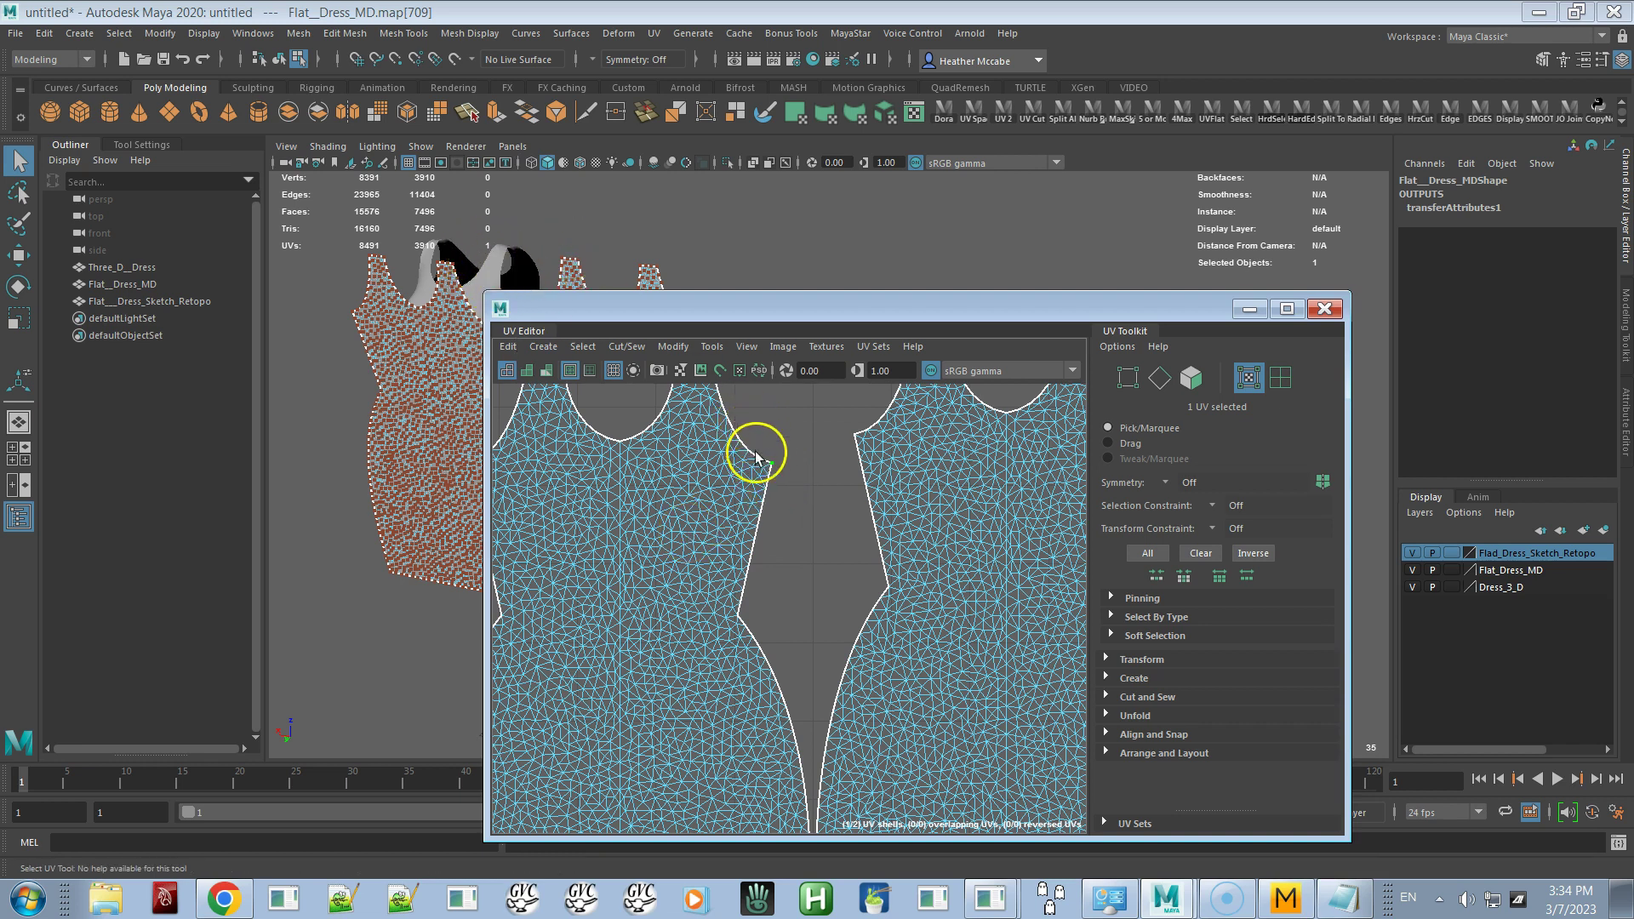
pyautogui.scroll(-5, 850, 511)
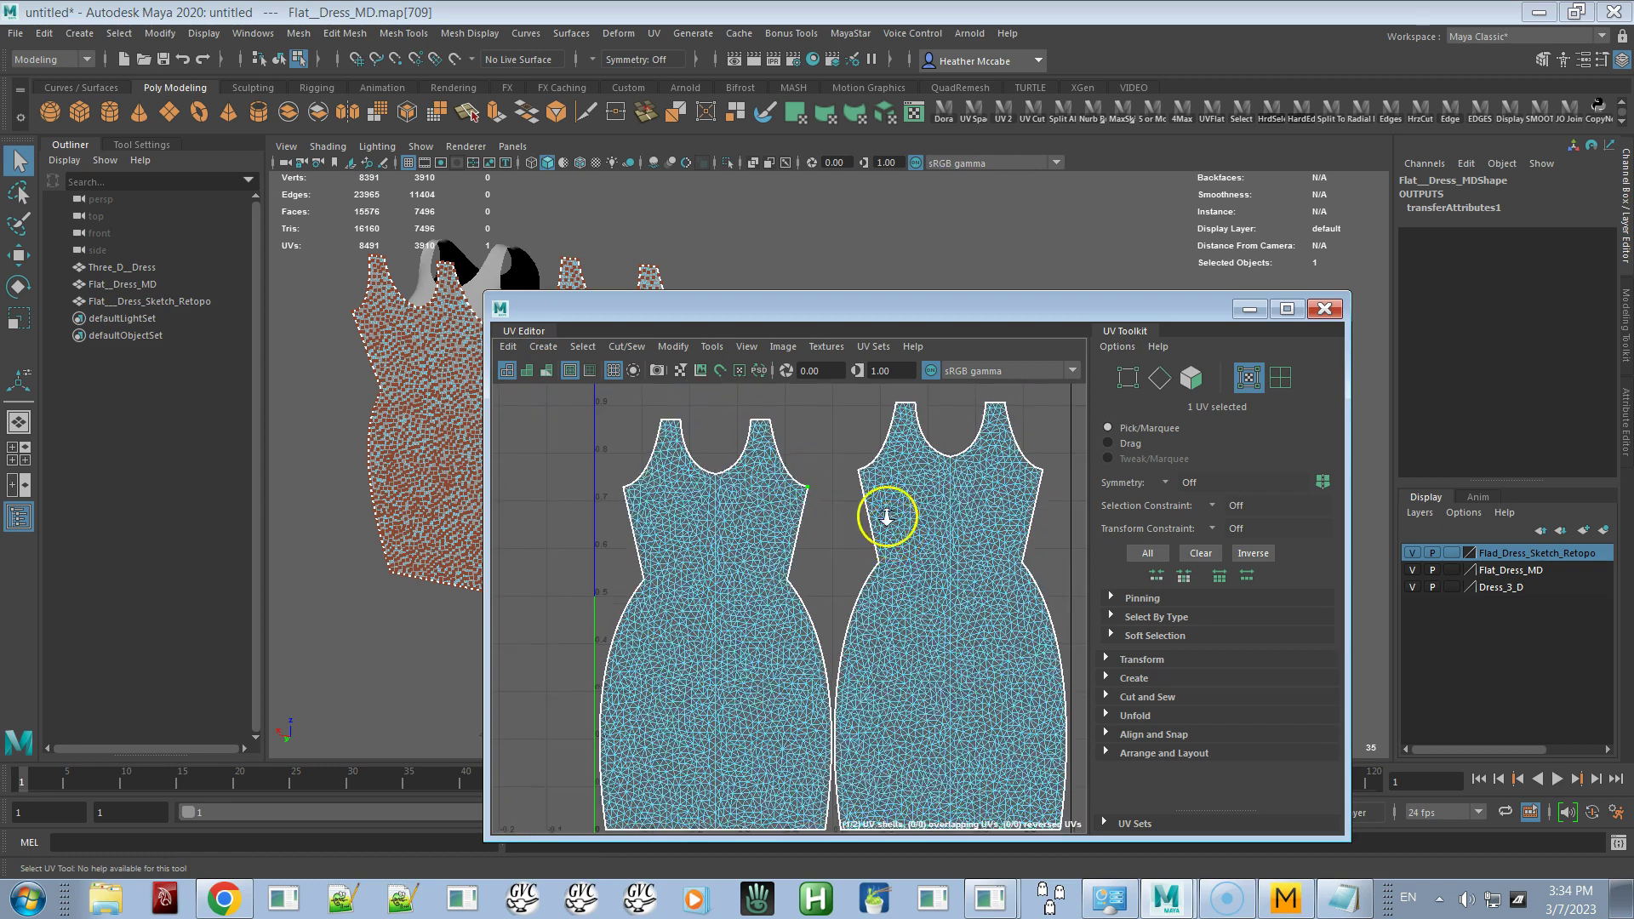
pyautogui.scroll(-2, 886, 515)
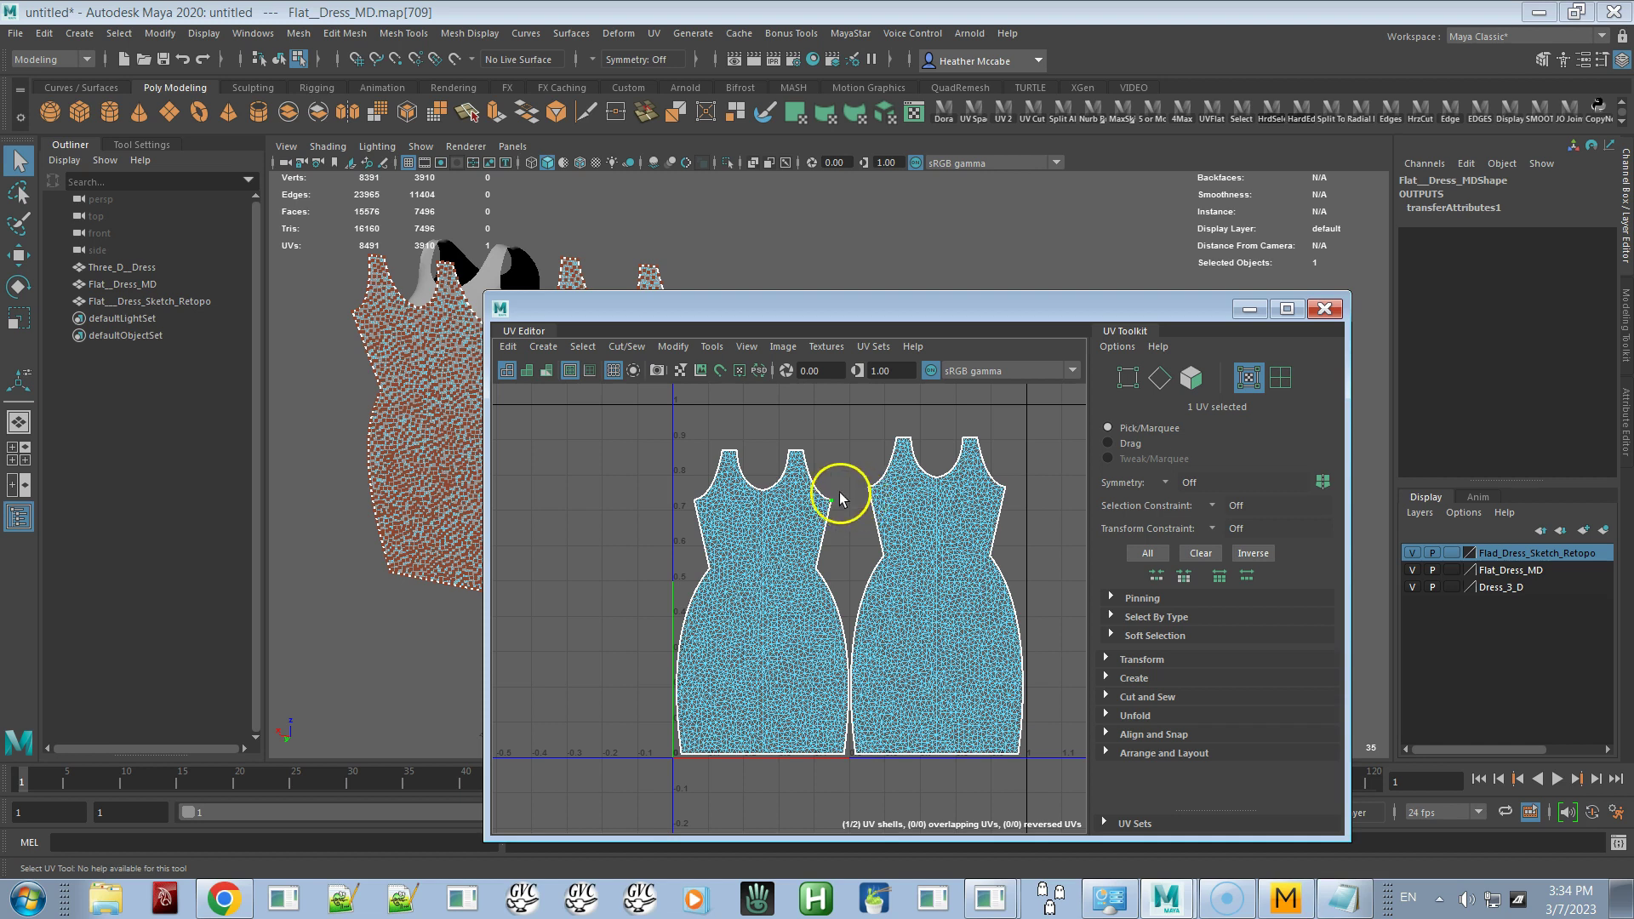
# Select all UVs of Flat__Dress_MD, look at the Merge UVs options without applying them, and return to object mode
pyautogui.moveTo(775, 532); pyautogui.dragTo(831, 519, button='right')
pyautogui.moveTo(640, 403); pyautogui.dragTo(1046, 788)
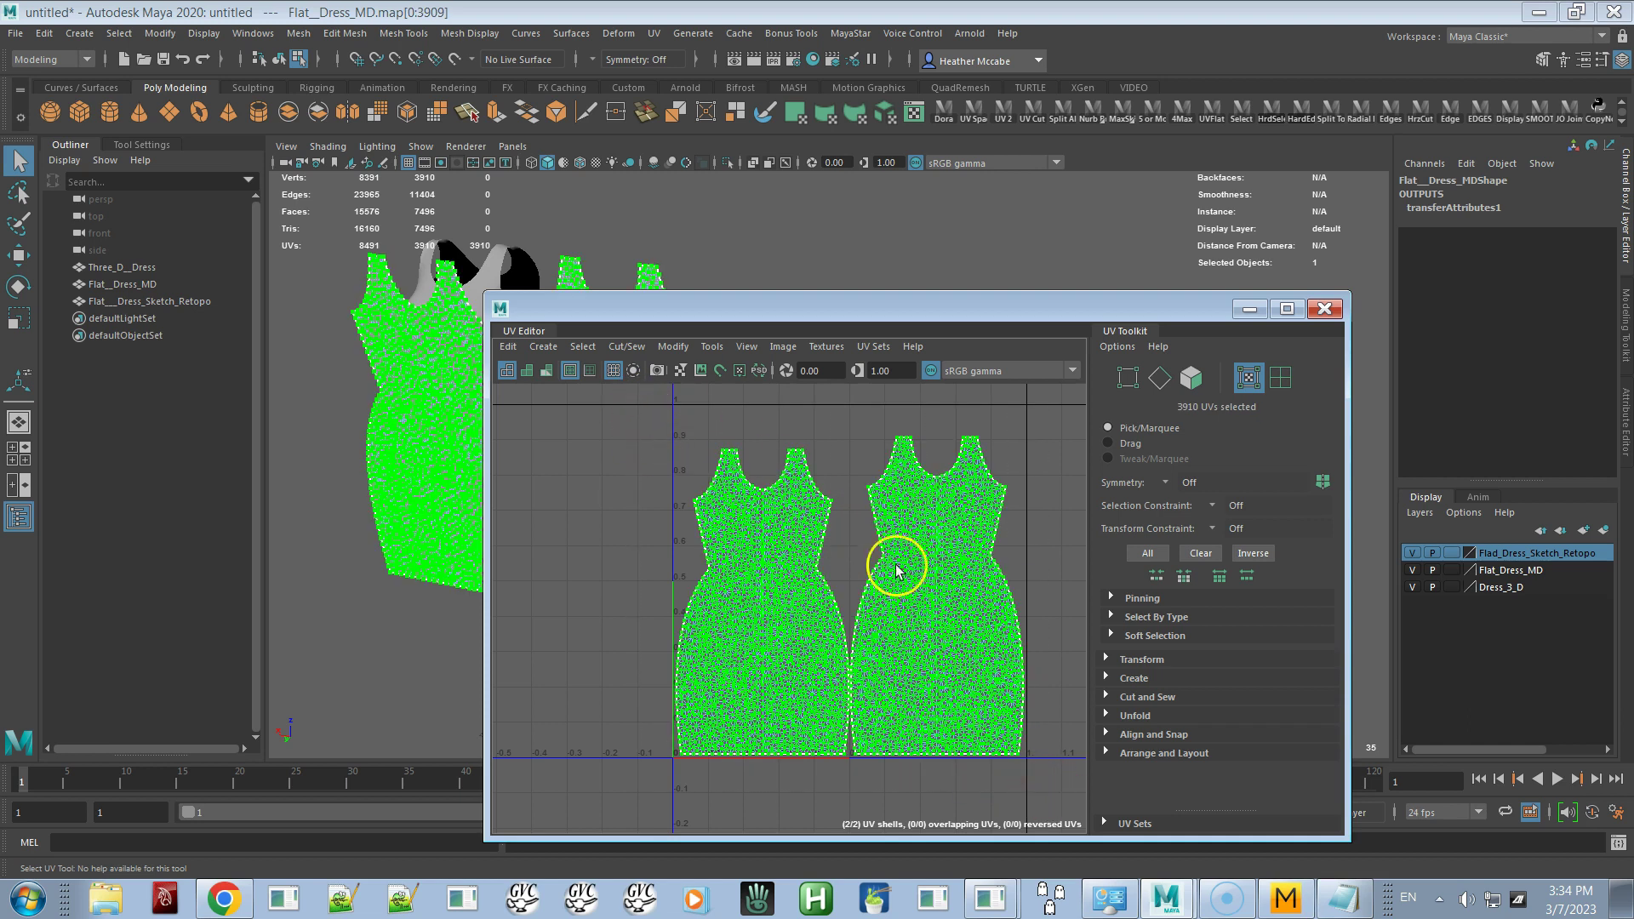
pyautogui.click(615, 349)
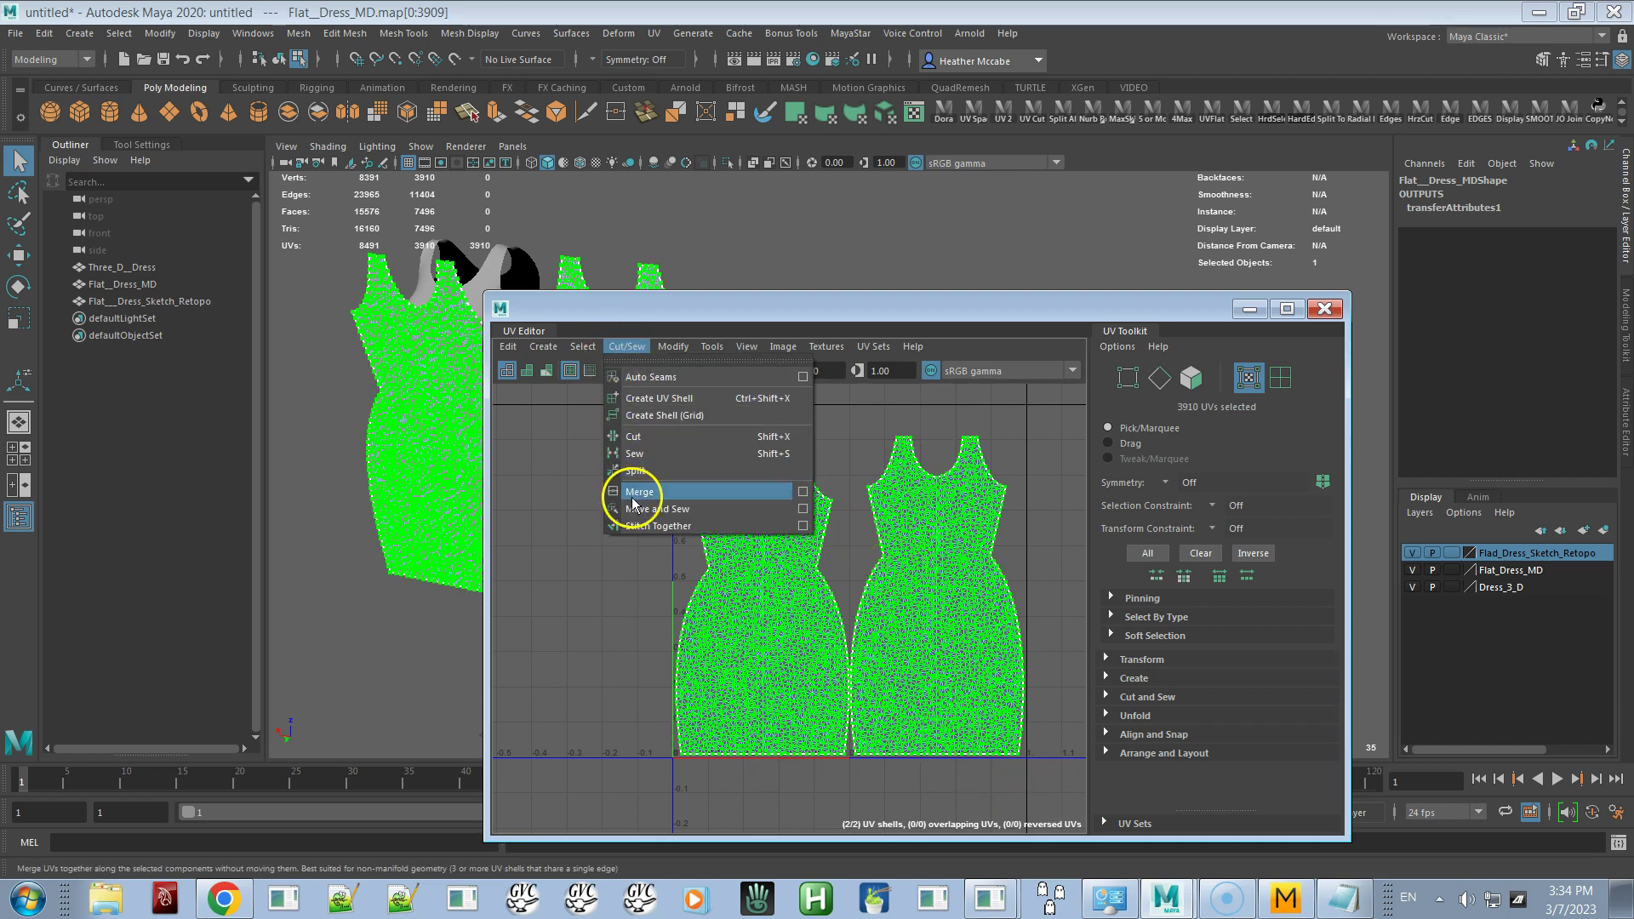
pyautogui.click(803, 491)
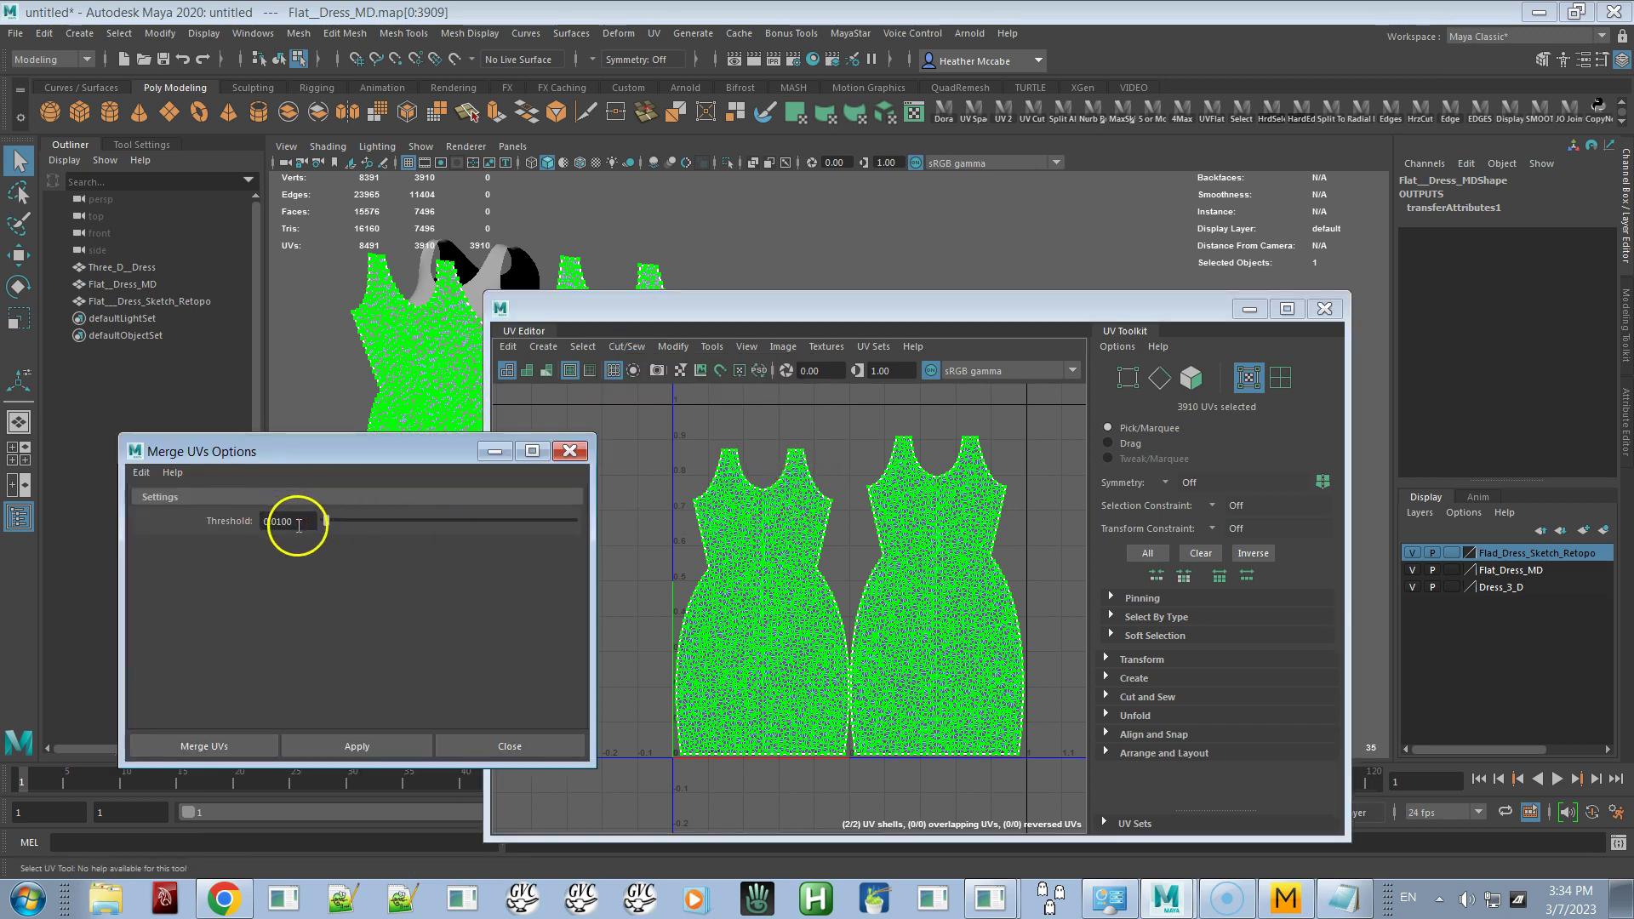
pyautogui.click(569, 450)
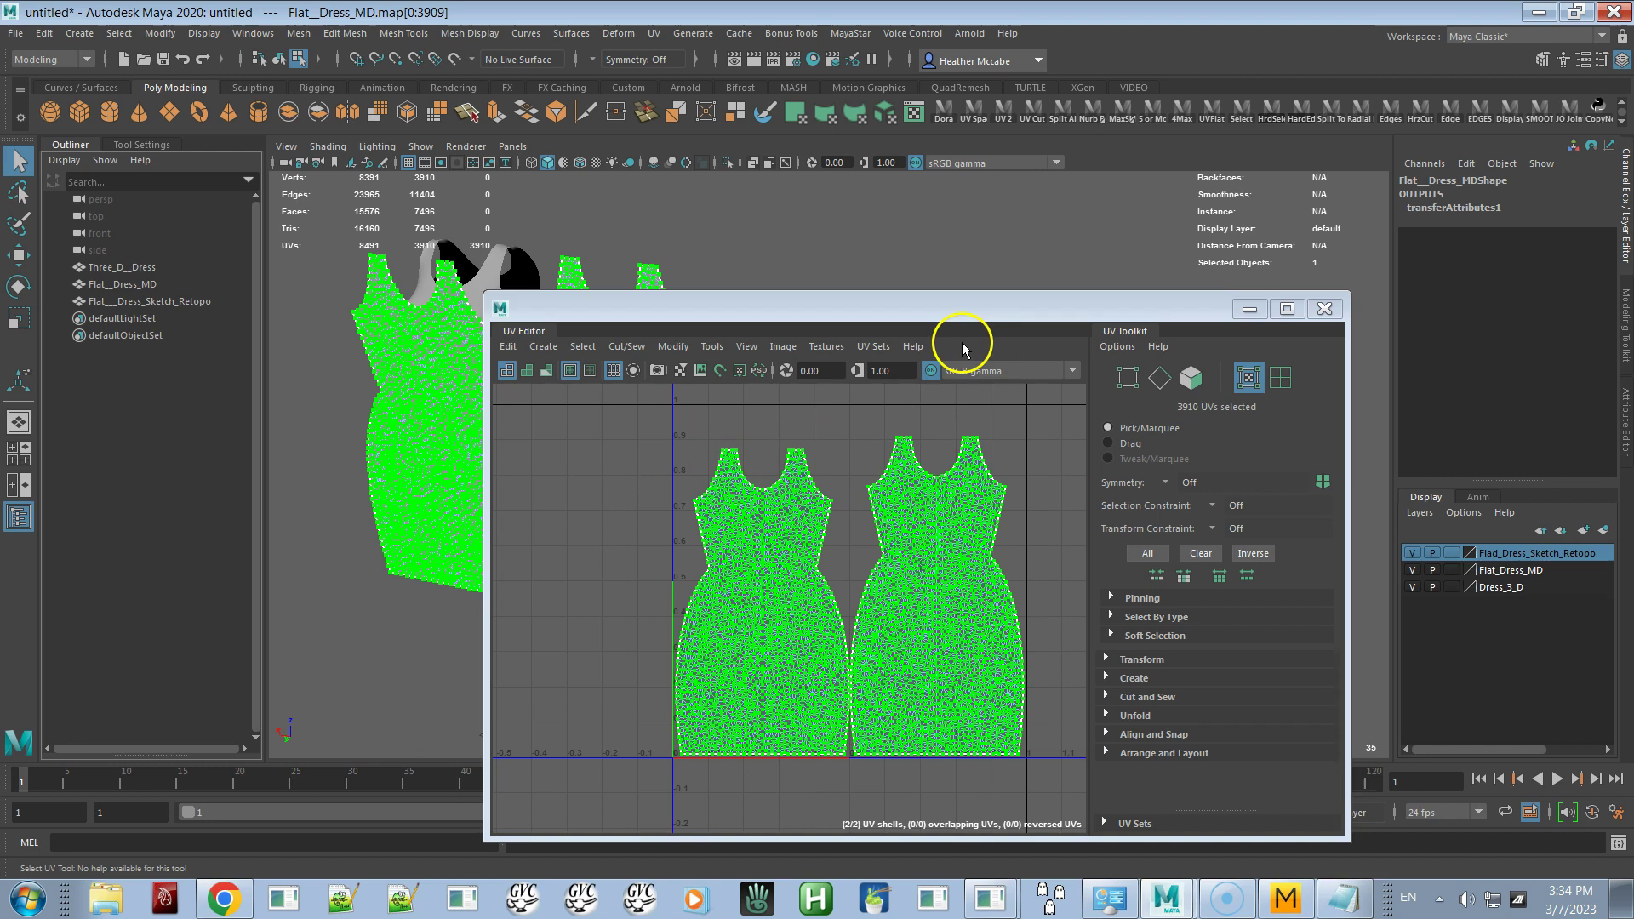
pyautogui.rightClick(420, 400)
pyautogui.moveTo(420, 399); pyautogui.dragTo(471, 370, button='right')
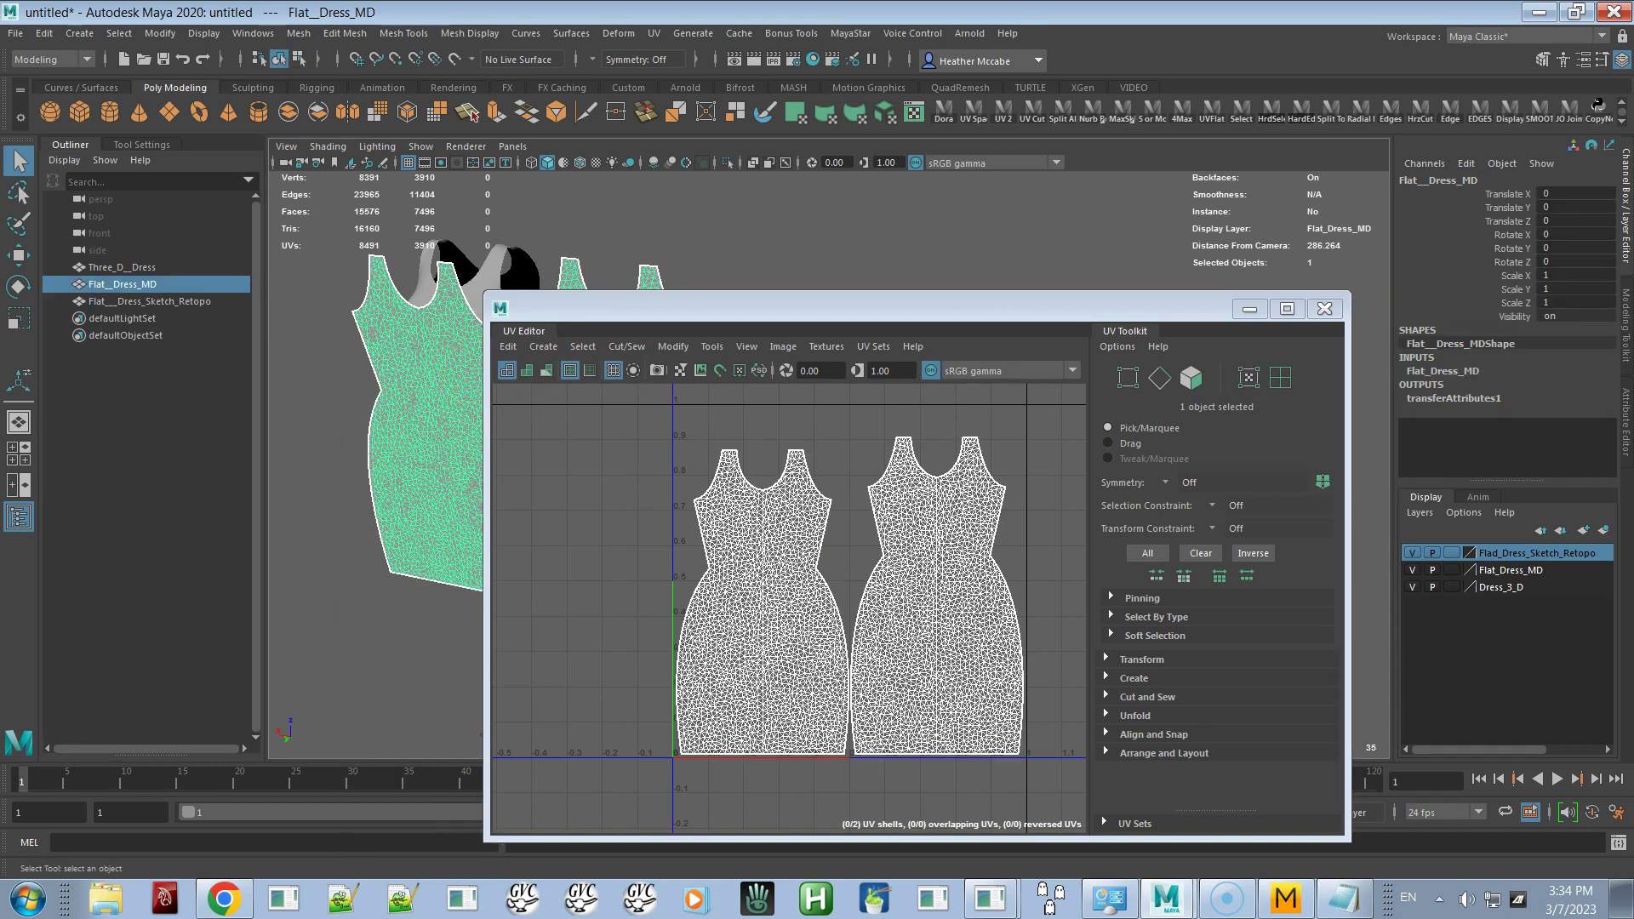
# Delete the history of Flat___Dress_Sketch_Retopo
pyautogui.click(170, 301)
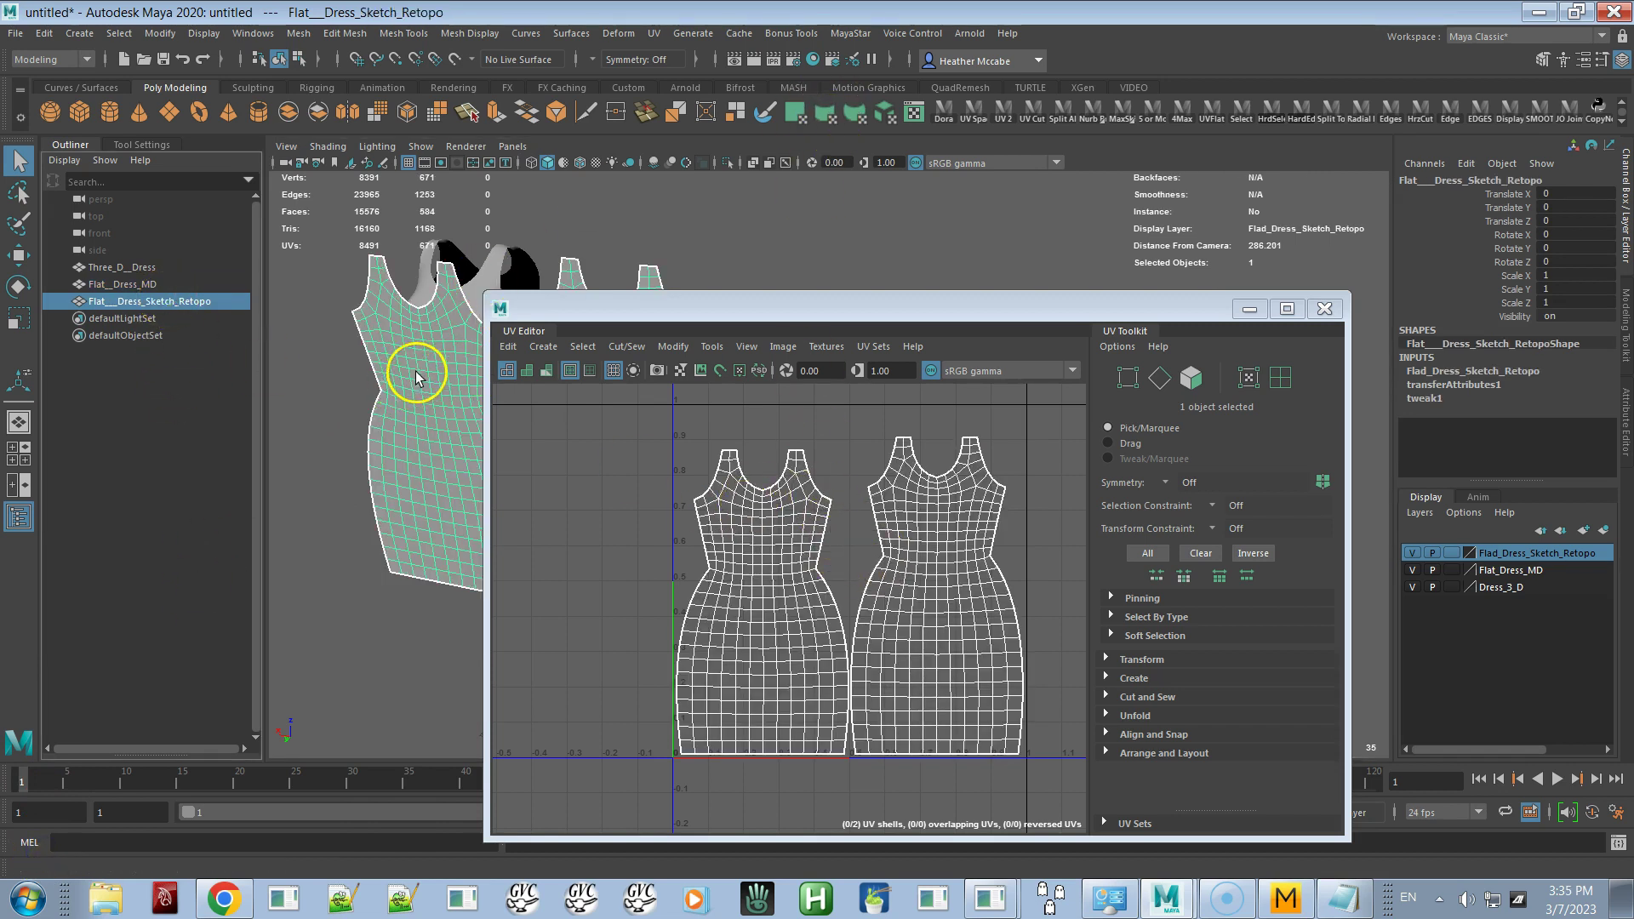
pyautogui.click(851, 33)
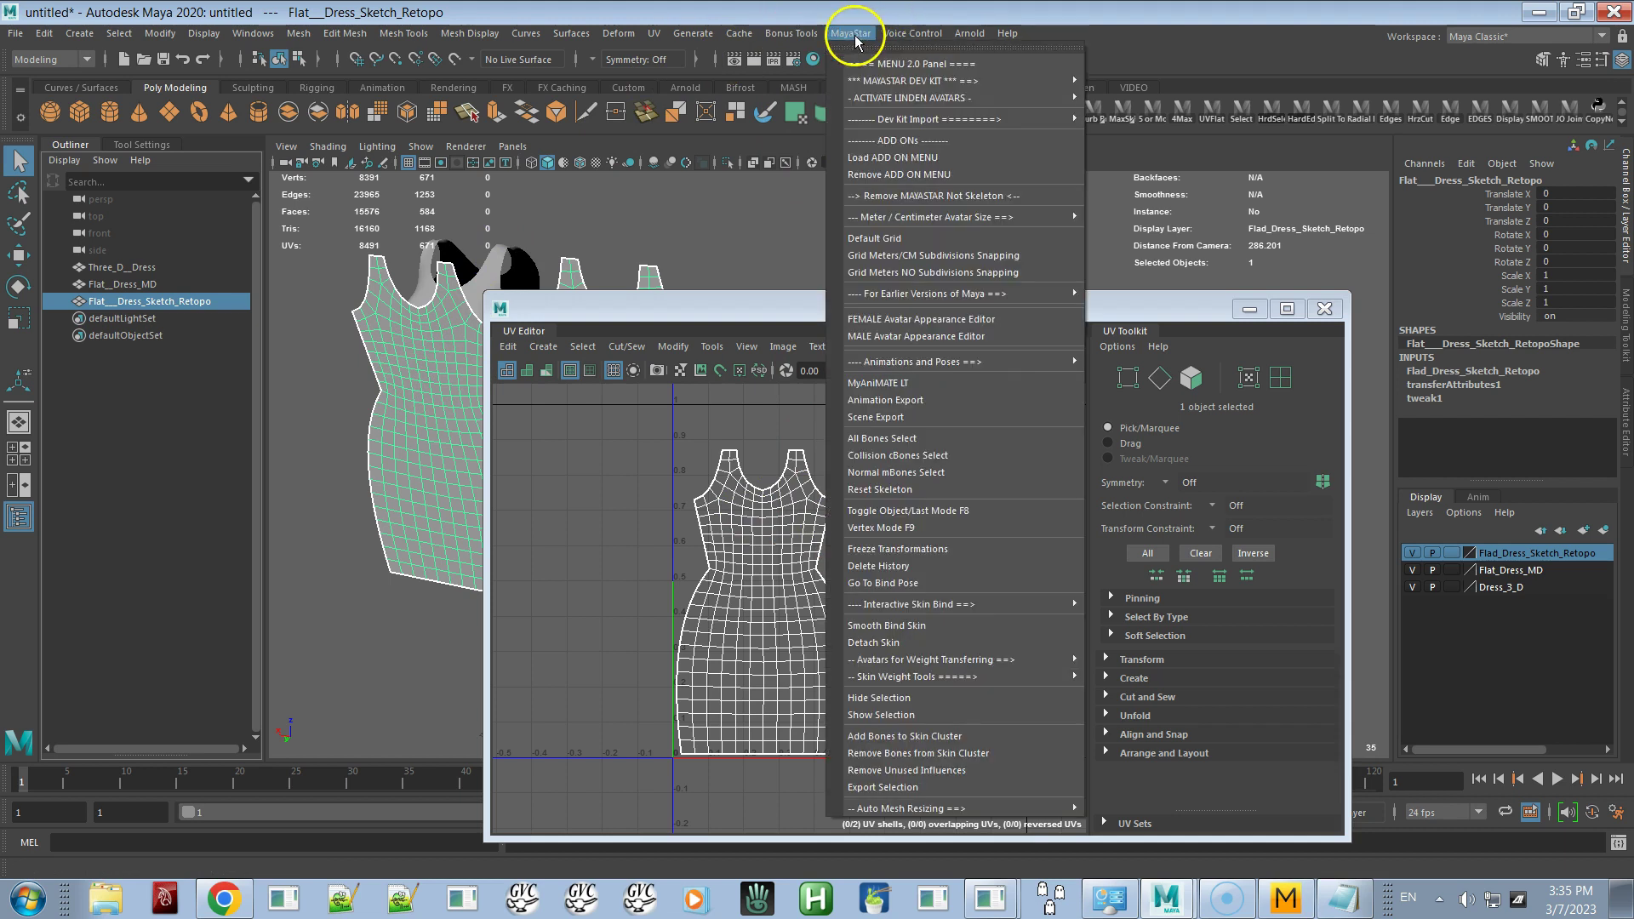
pyautogui.click(915, 566)
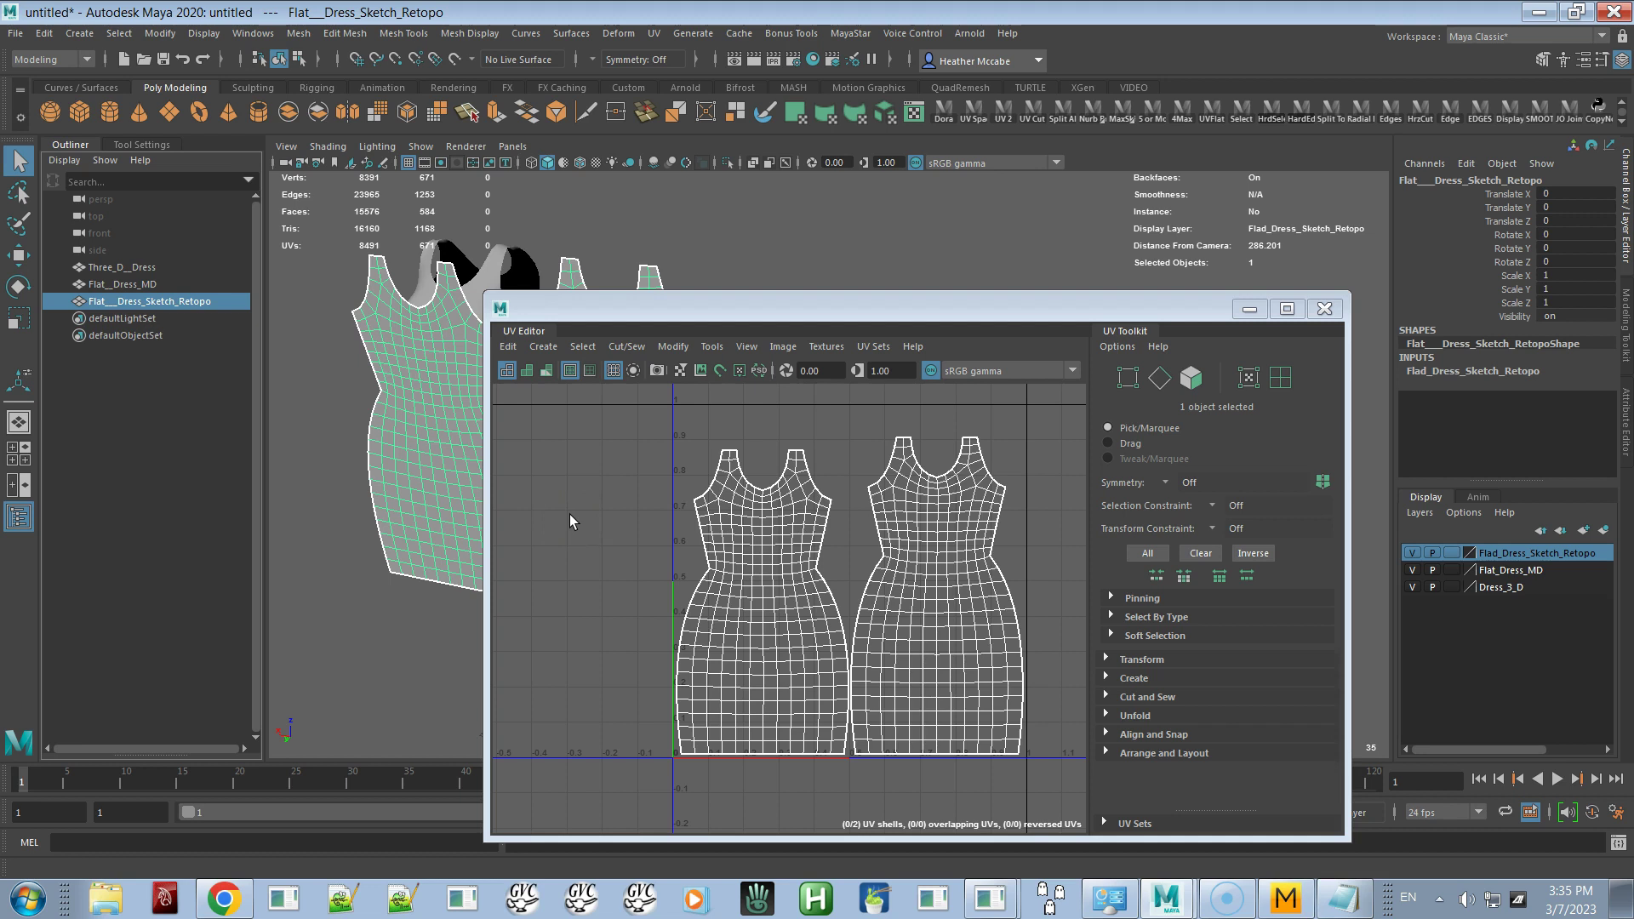
# Hide the Flat_Dress_MD and Dress_3_D layers and move the UV Editor clear of the flat dress
pyautogui.click(1412, 570)
pyautogui.click(1412, 589)
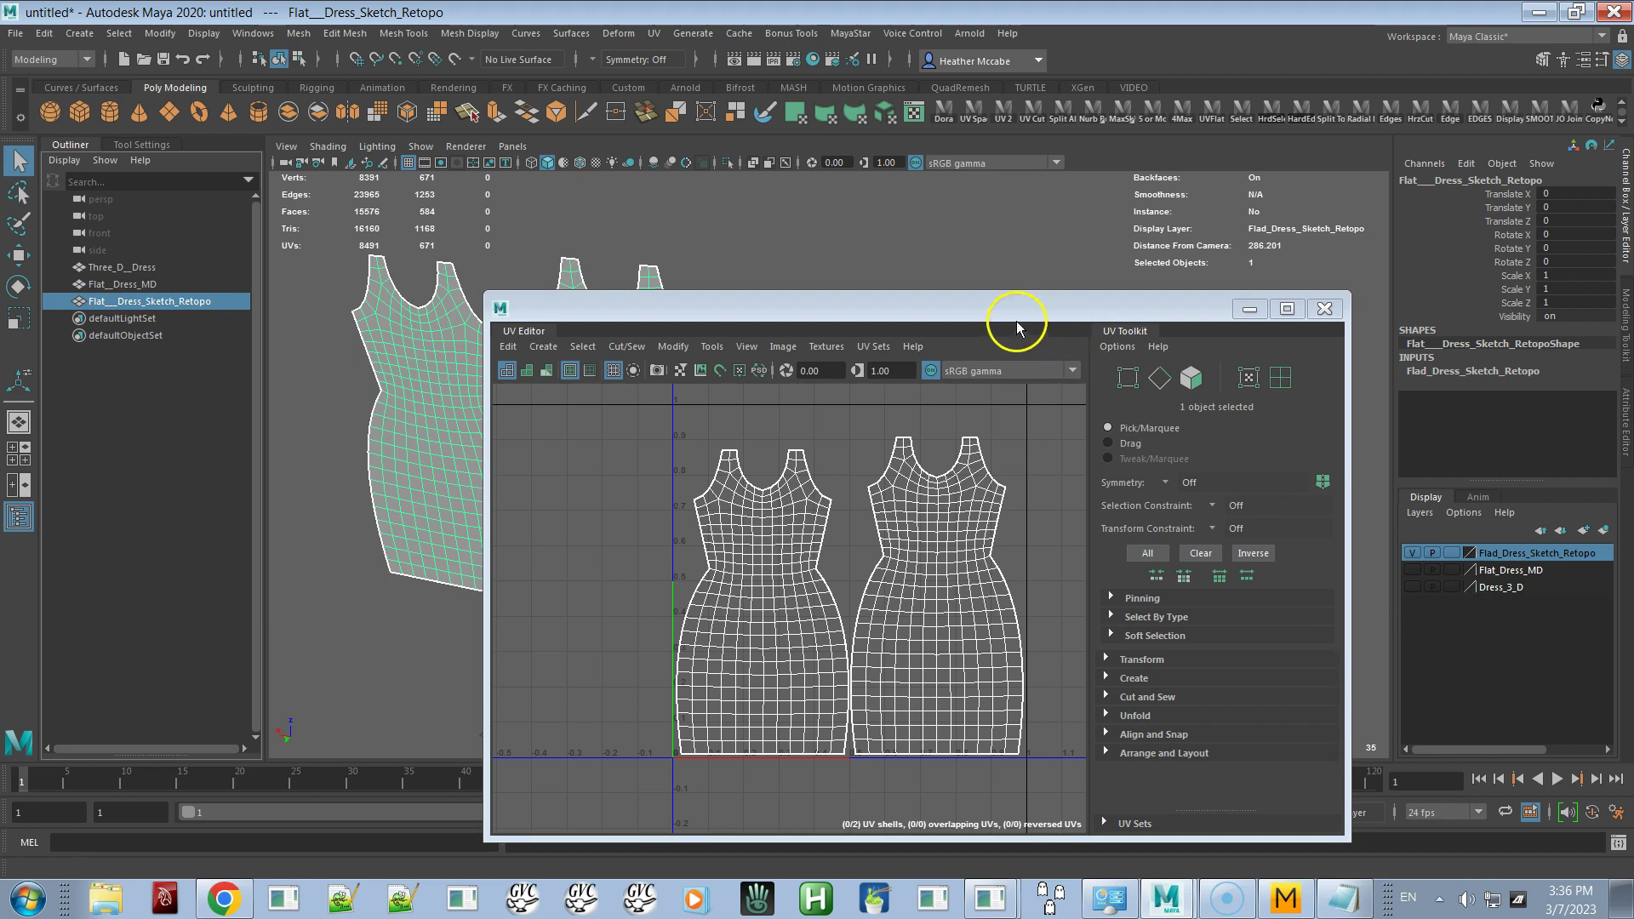
pyautogui.moveTo(977, 309); pyautogui.dragTo(1249, 356)
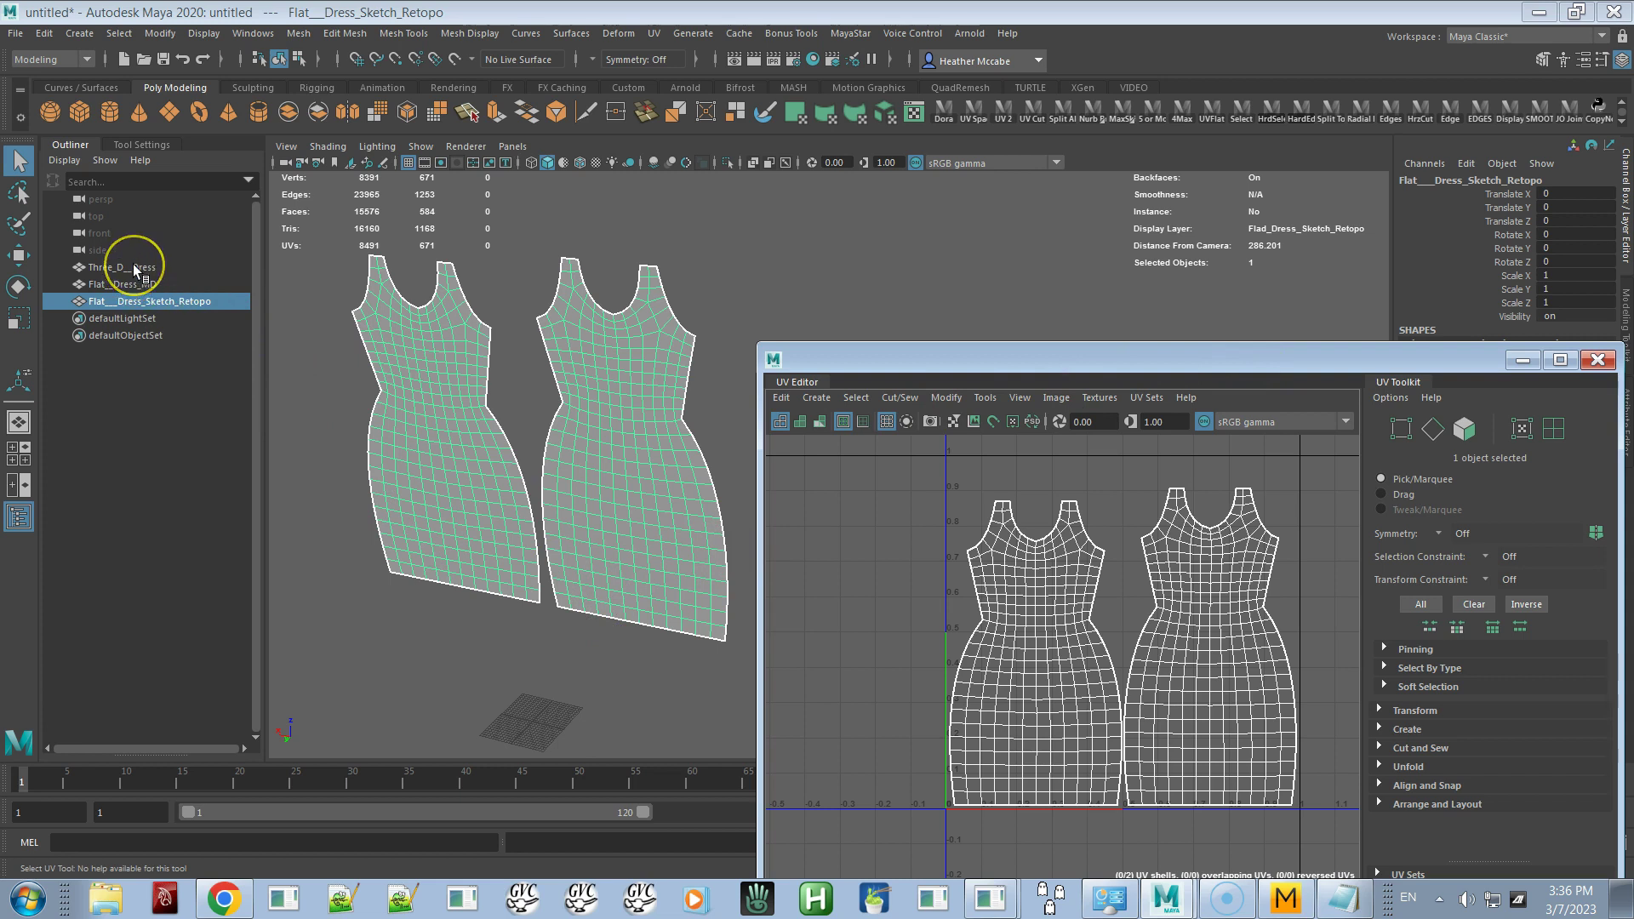
# Show the Dress_3_D layer and compare the UVs of Three_D__Dress with those of Flat___Dress_Sketch_Retopo
pyautogui.click(124, 268)
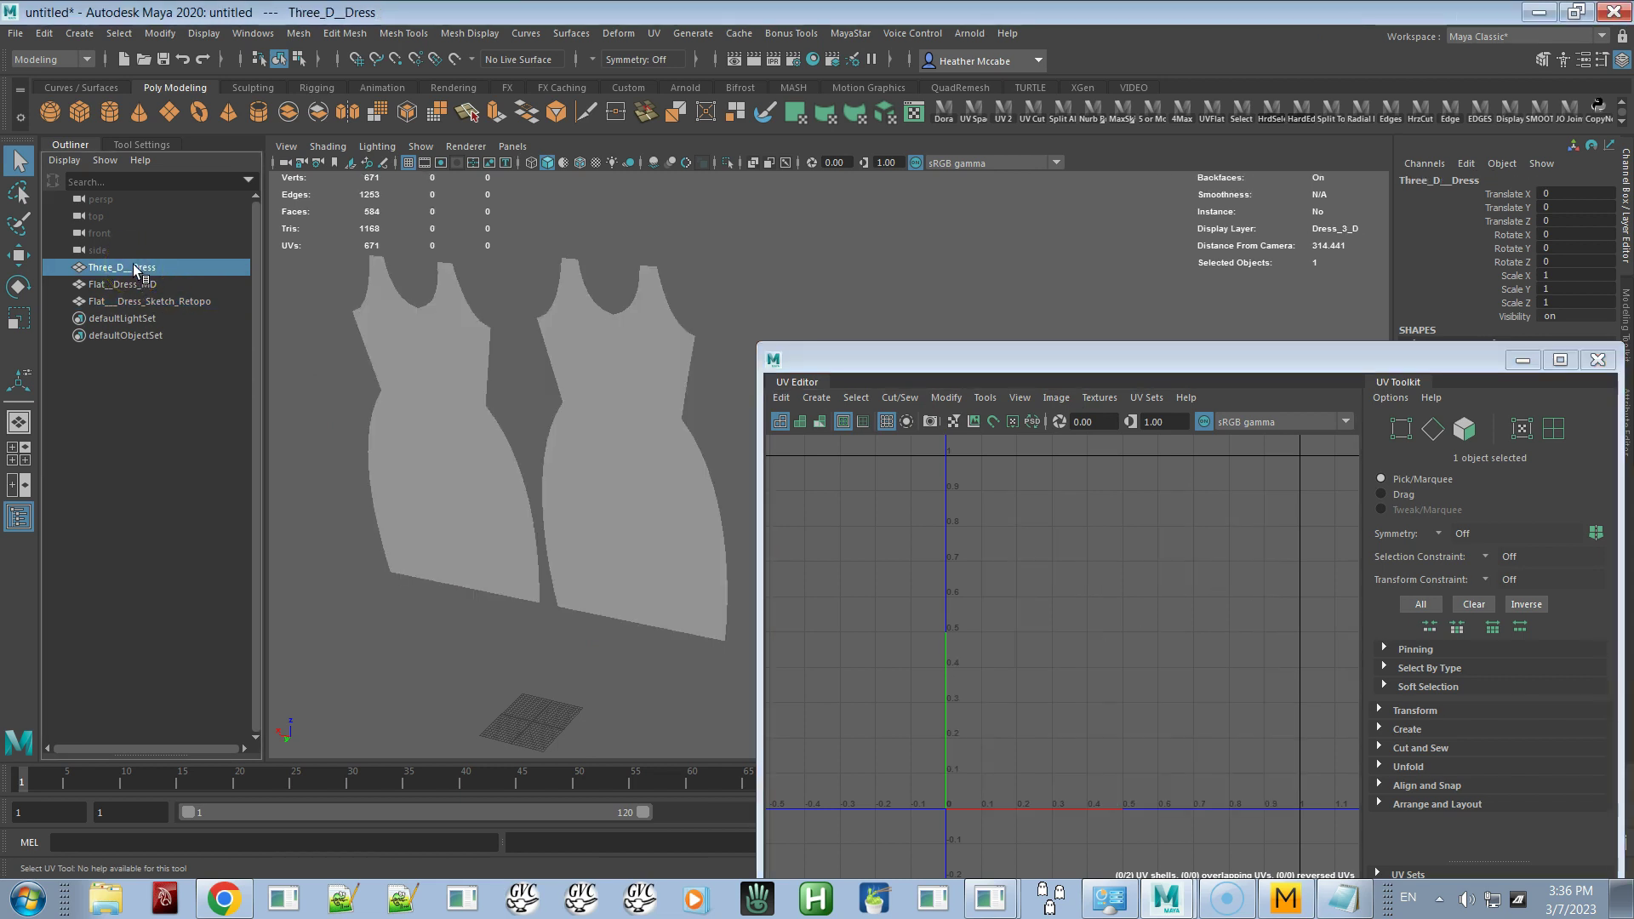
pyautogui.moveTo(1294, 355); pyautogui.dragTo(1014, 462)
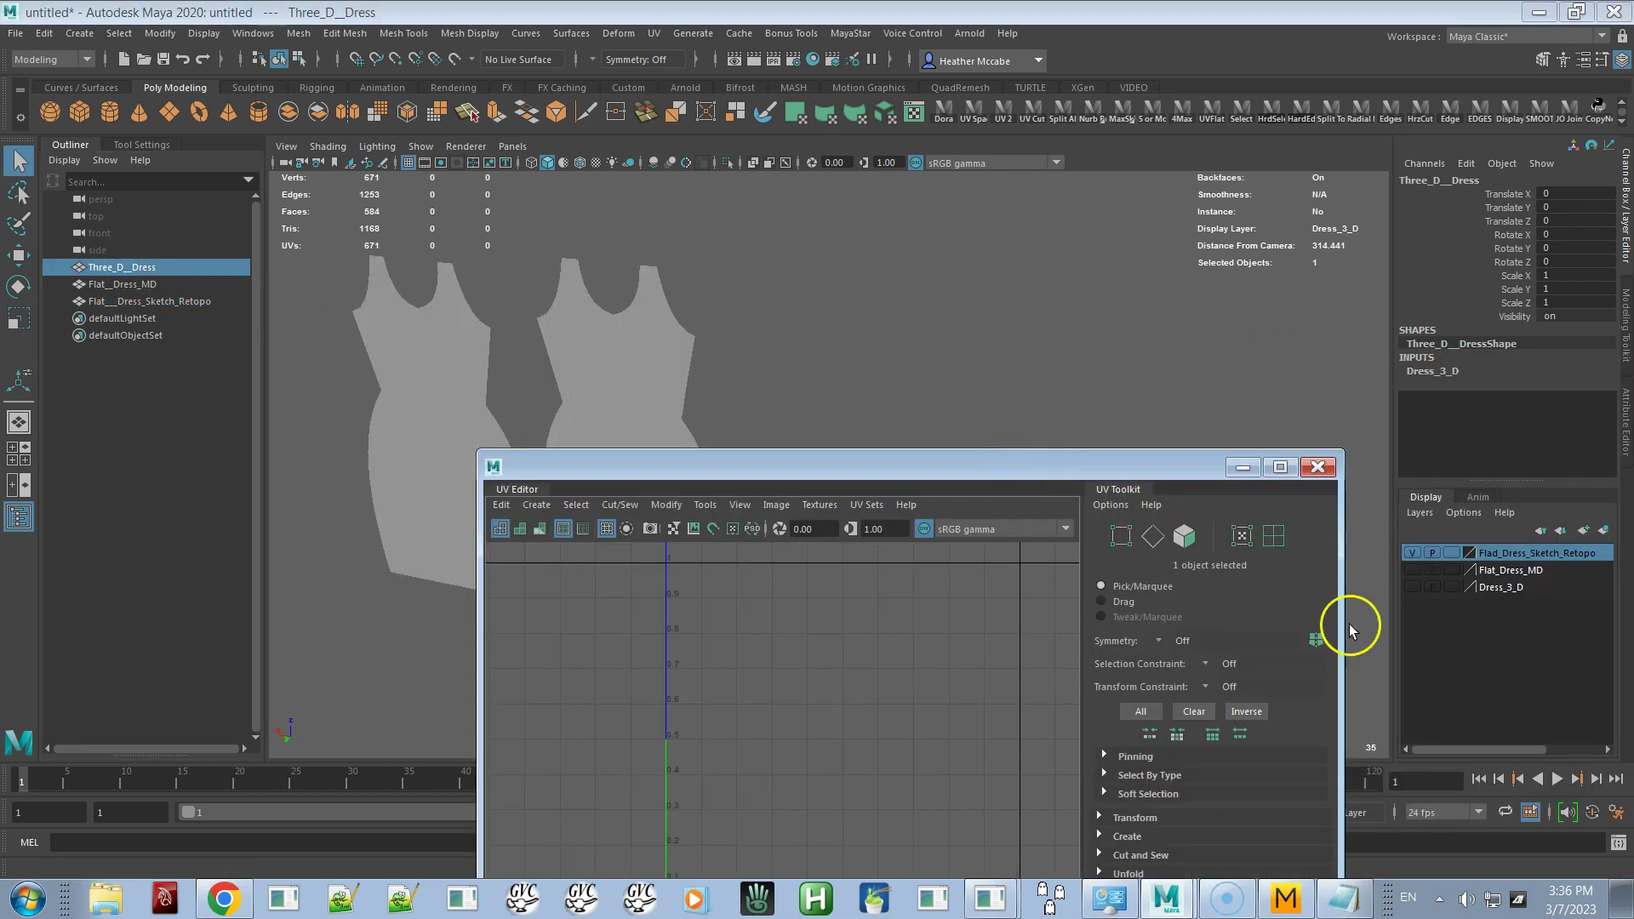
pyautogui.click(1429, 587)
pyautogui.click(1409, 585)
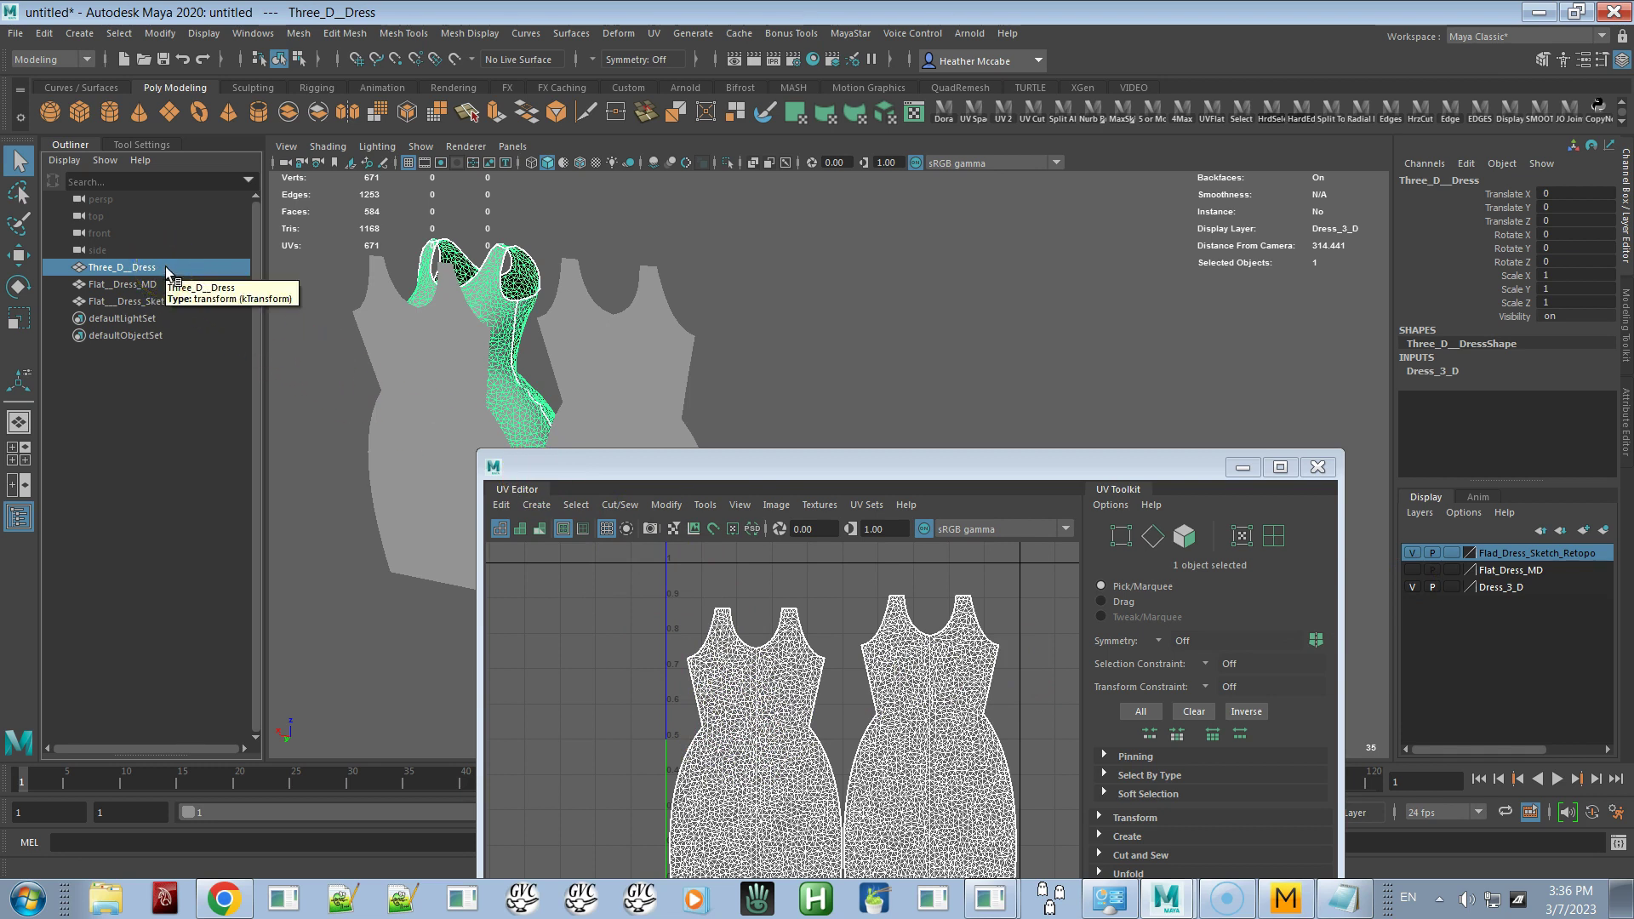
pyautogui.click(139, 302)
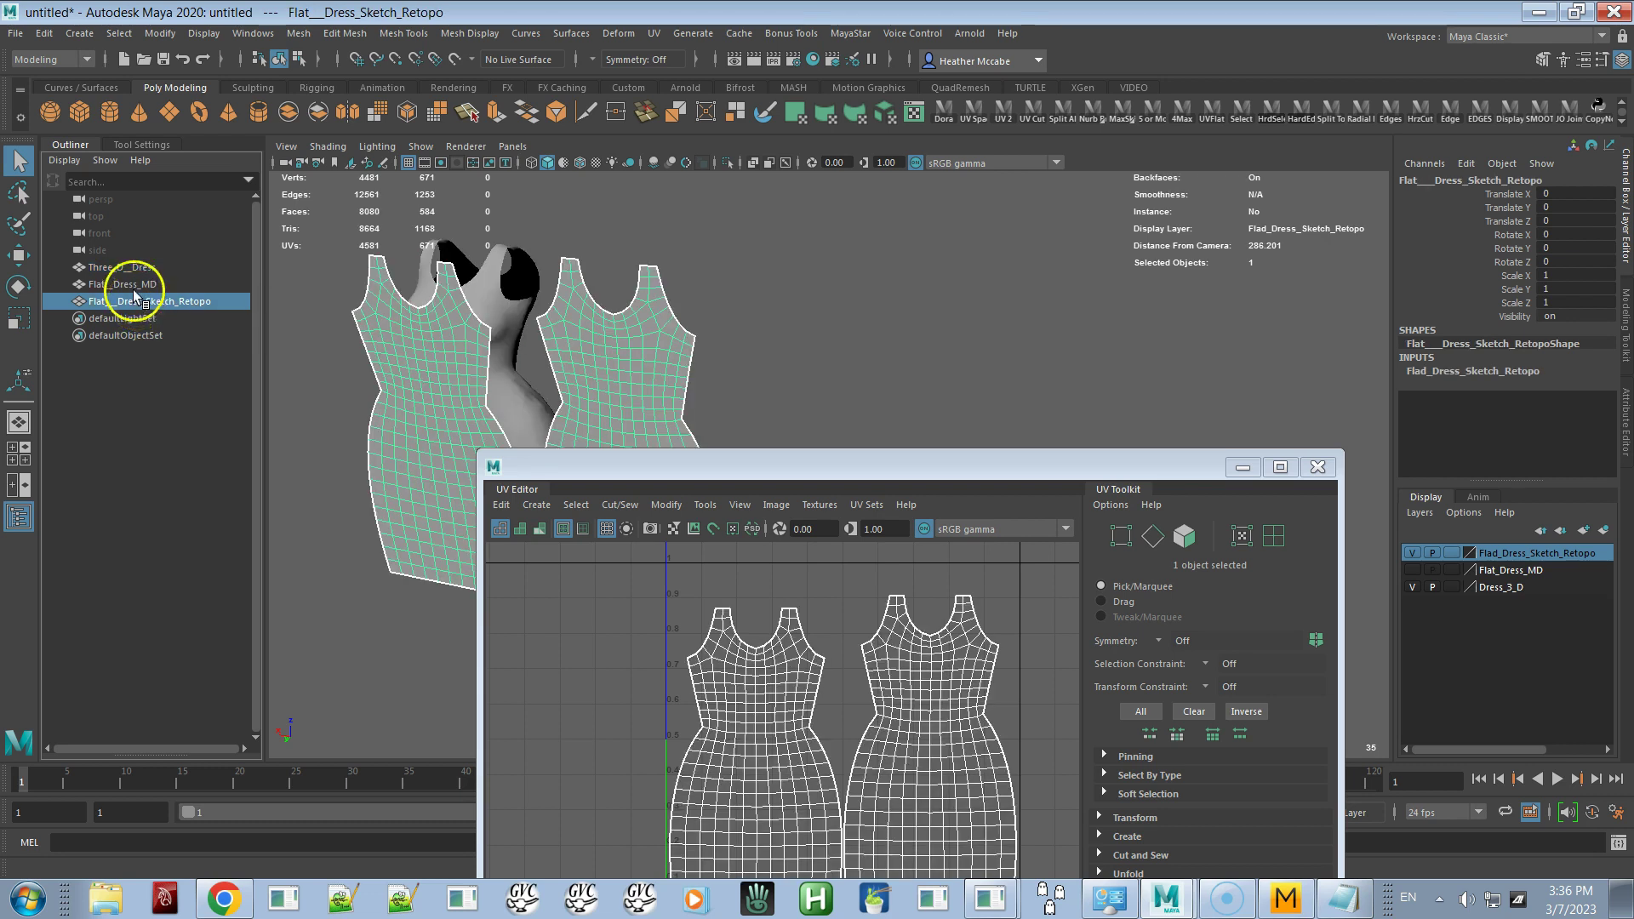
# Select Three_D__Dress first, add Flat___Dress_Sketch_Retopo to the selection, and hide the Dress_3_D layer
pyautogui.click(130, 269)
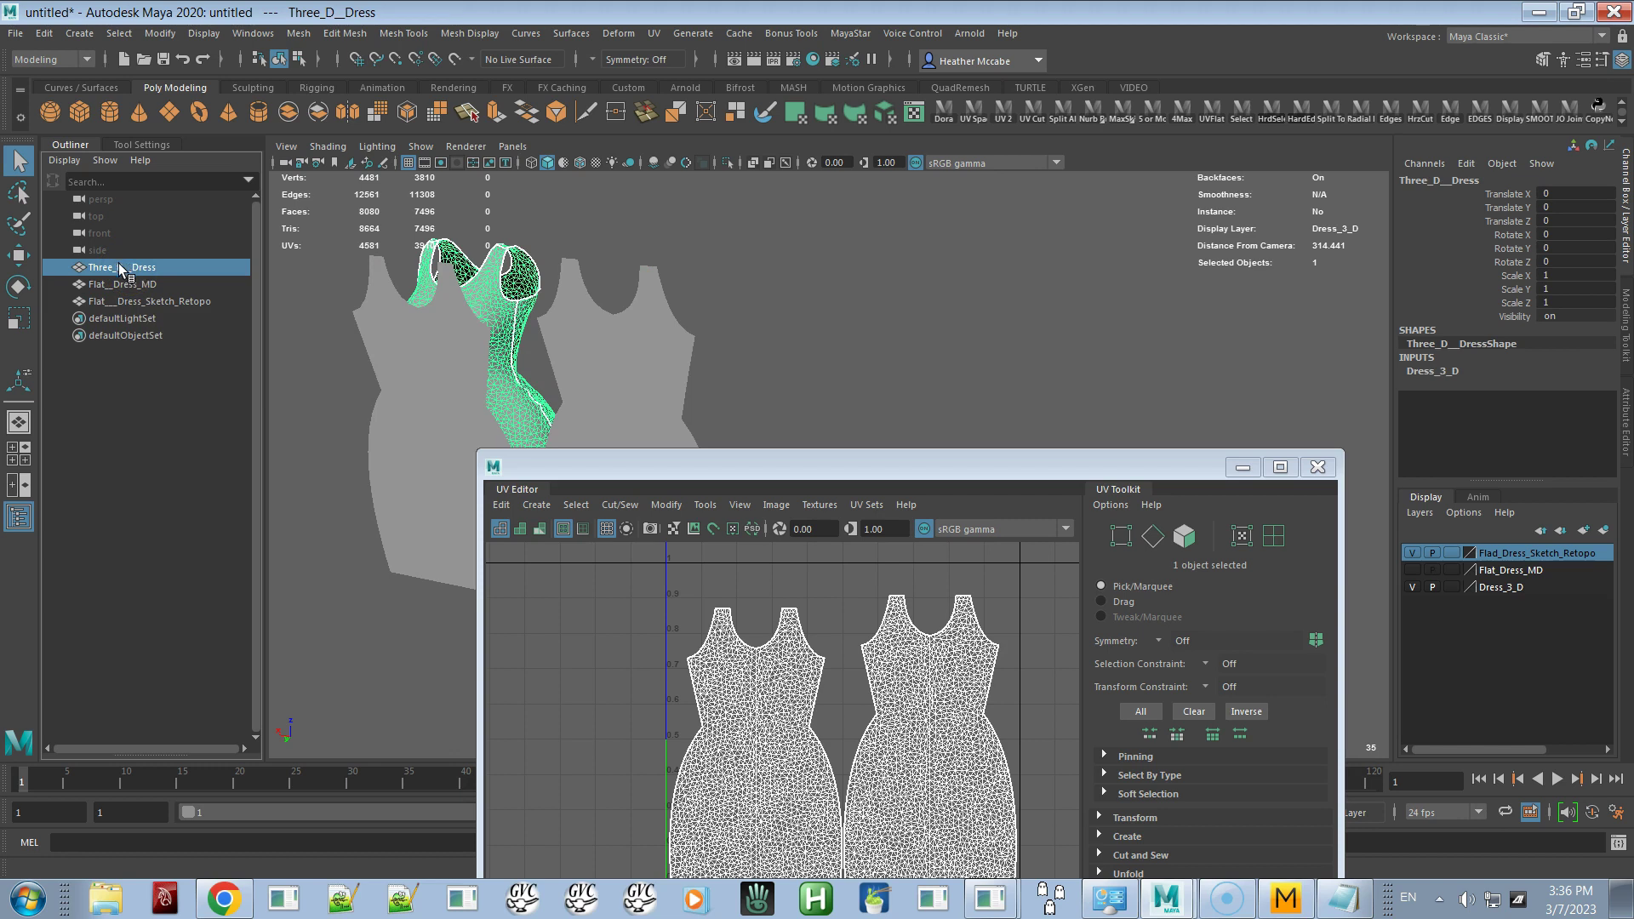
pyautogui.keyDown('ctrl'); pyautogui.click(136, 304); pyautogui.keyUp('ctrl')
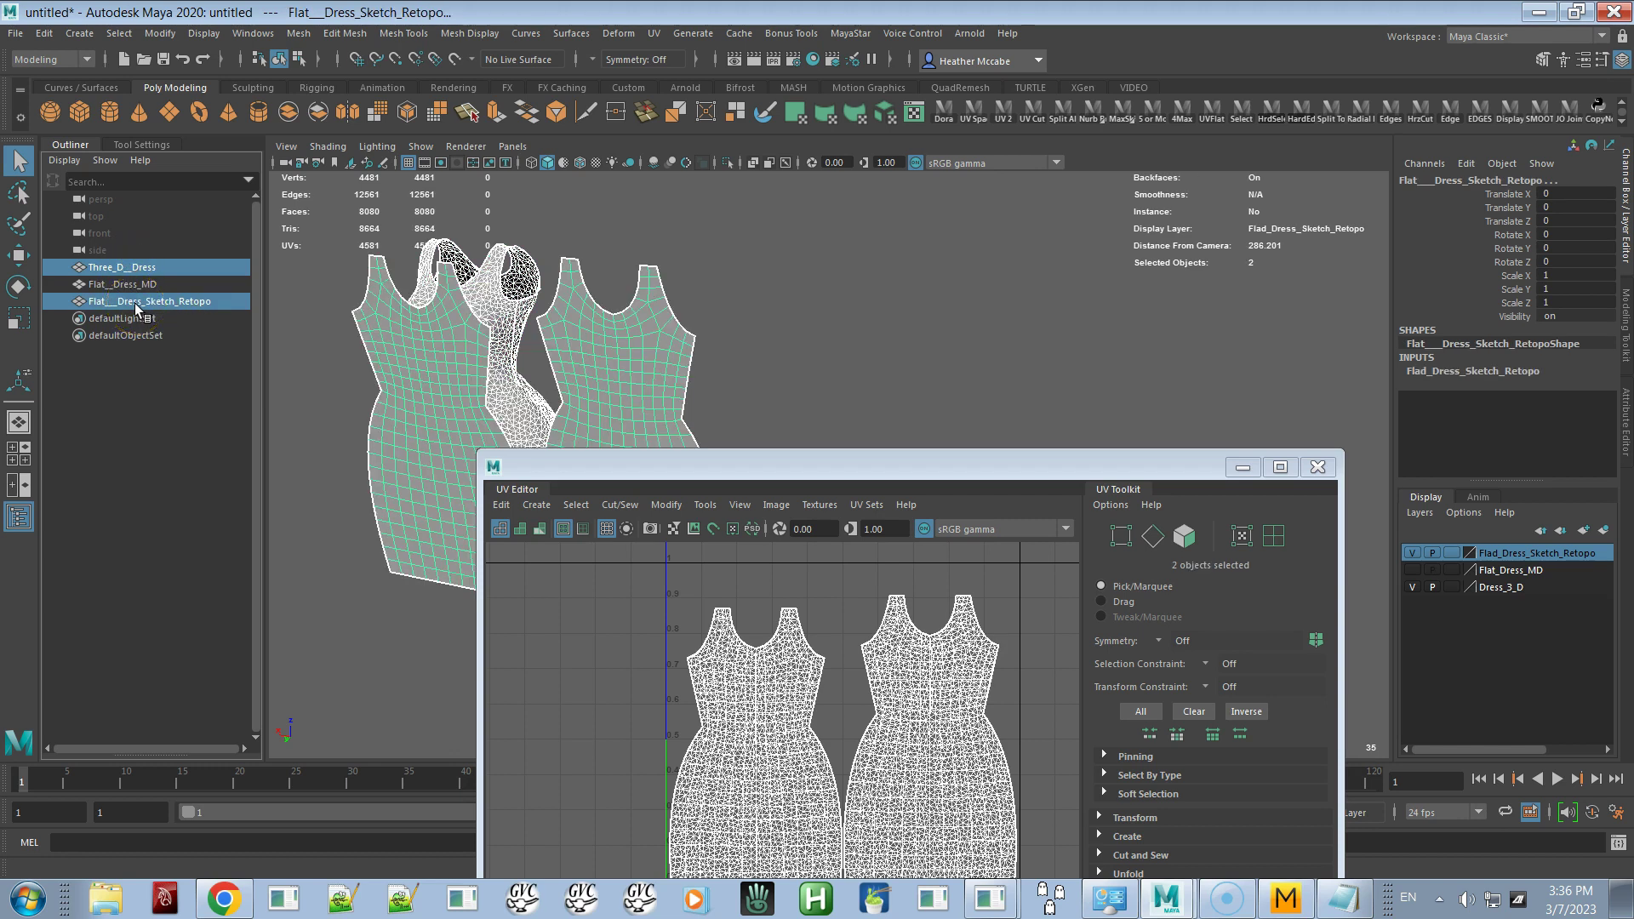
pyautogui.click(1411, 587)
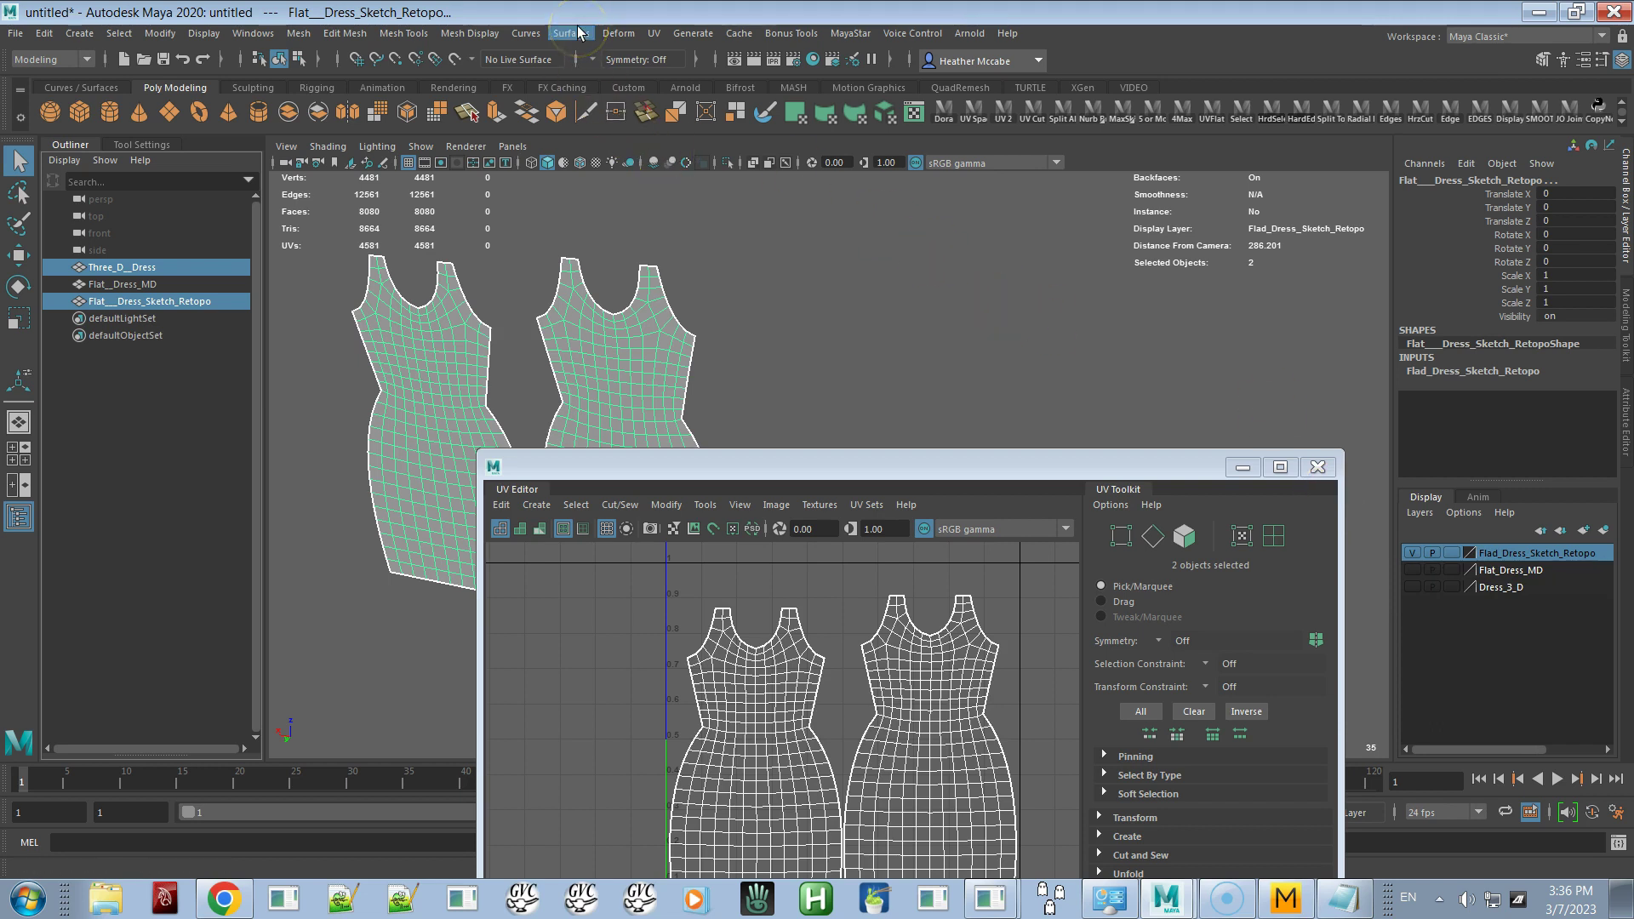
# Transfer vertex position from Three_D__Dress to Flat___Dress_Sketch_Retopo with UV sets off and UV sample space, undoing and reapplying it once
pyautogui.click(298, 34)
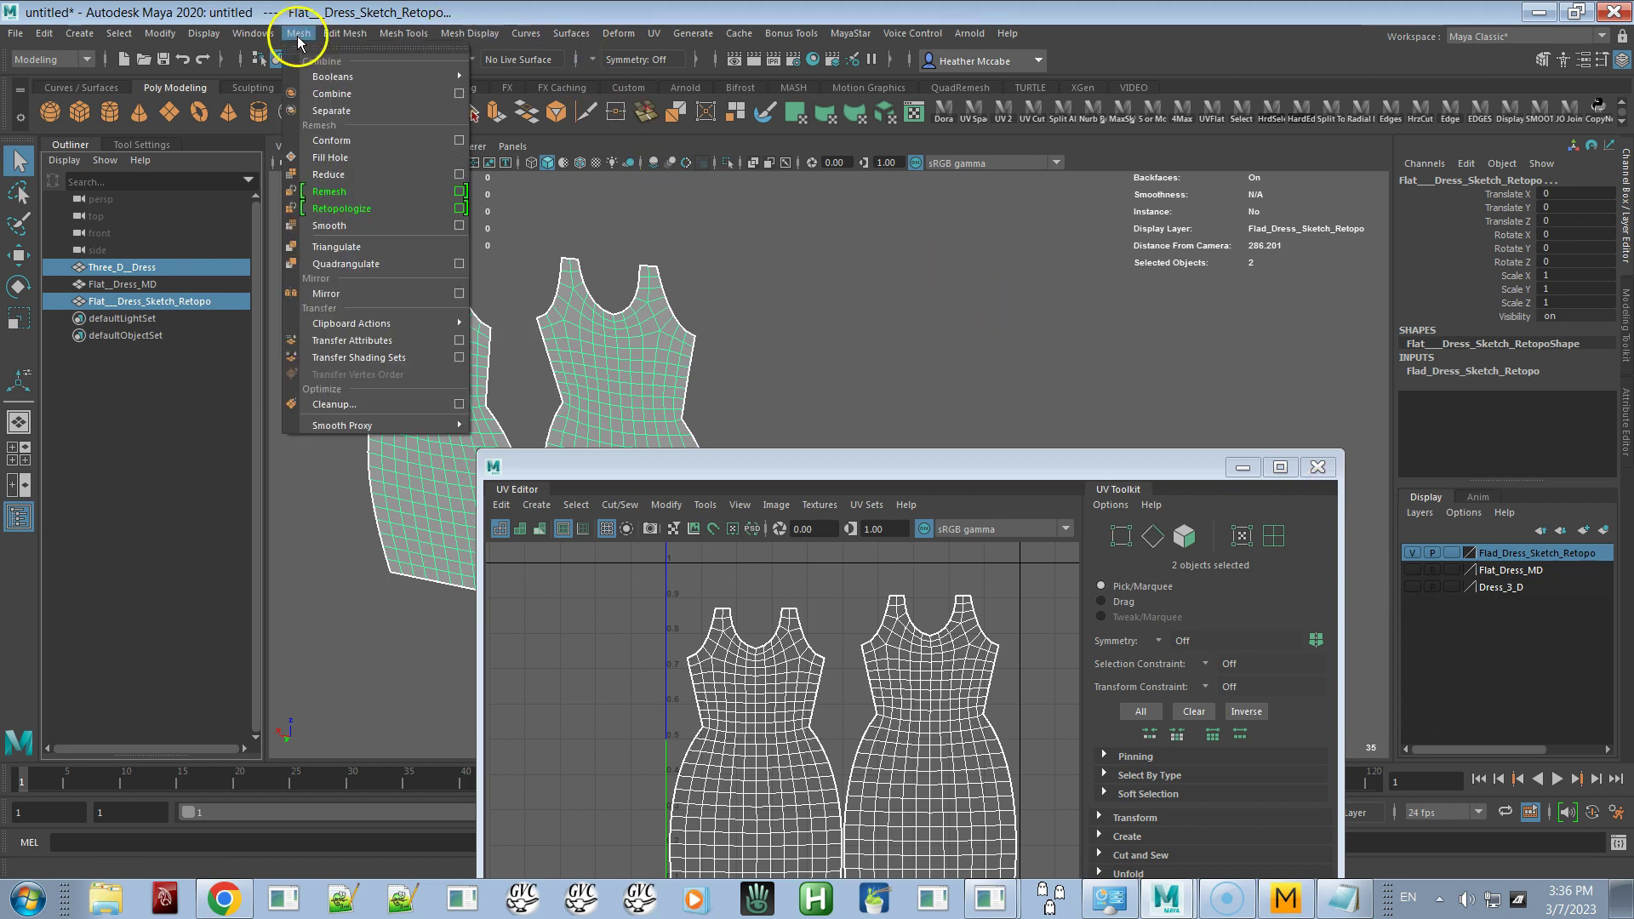
pyautogui.click(457, 341)
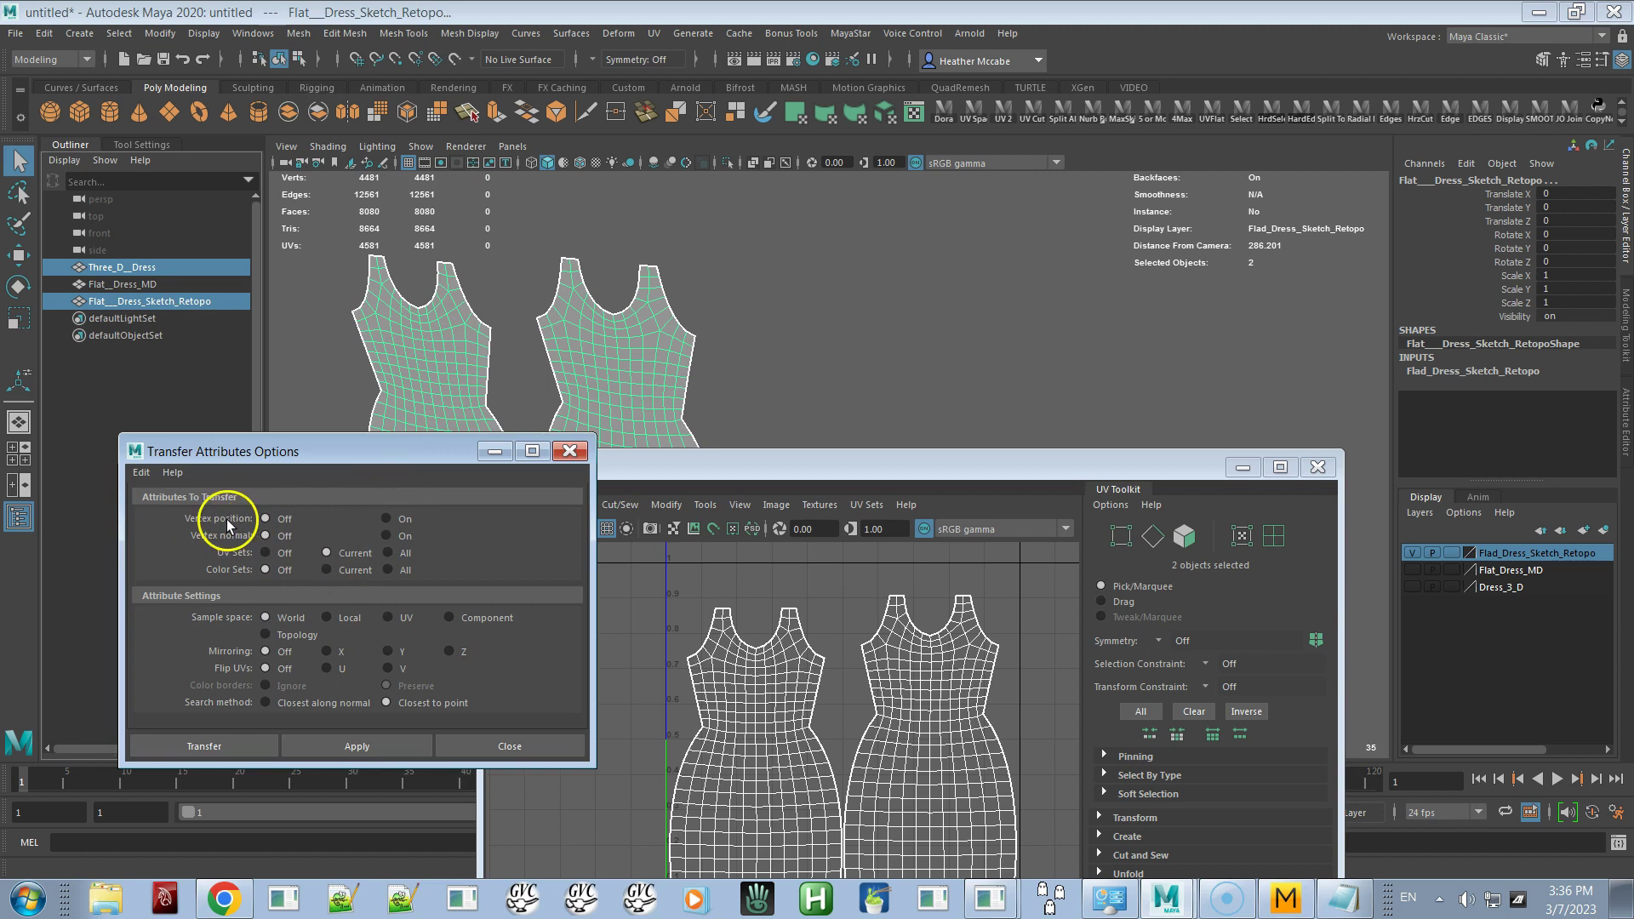
pyautogui.click(395, 514)
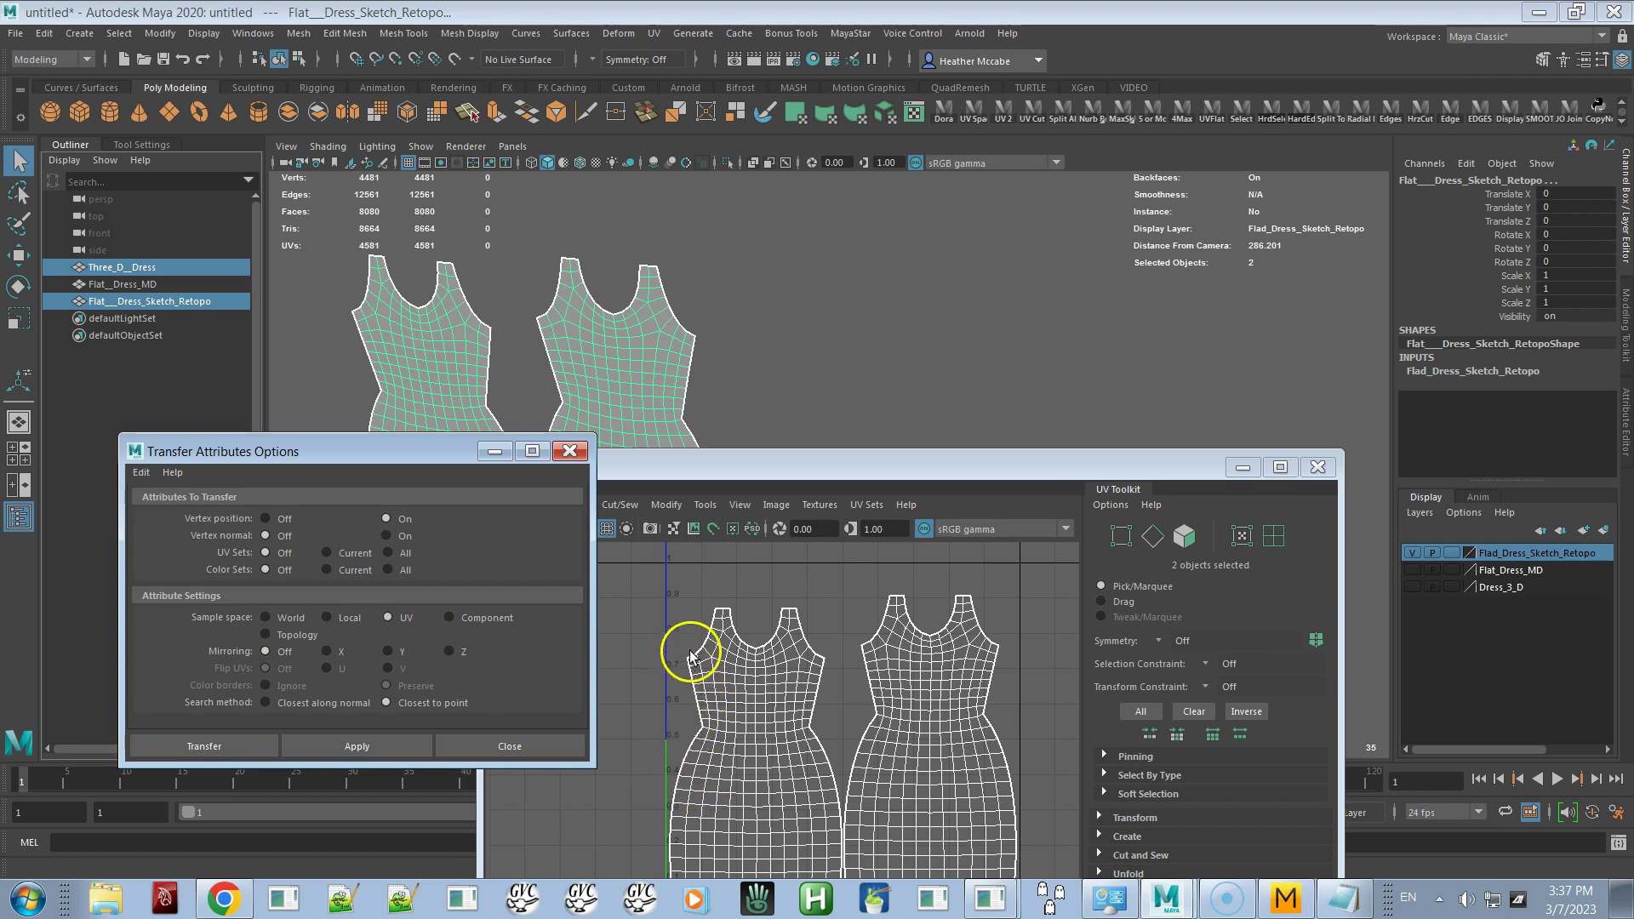
pyautogui.click(386, 746)
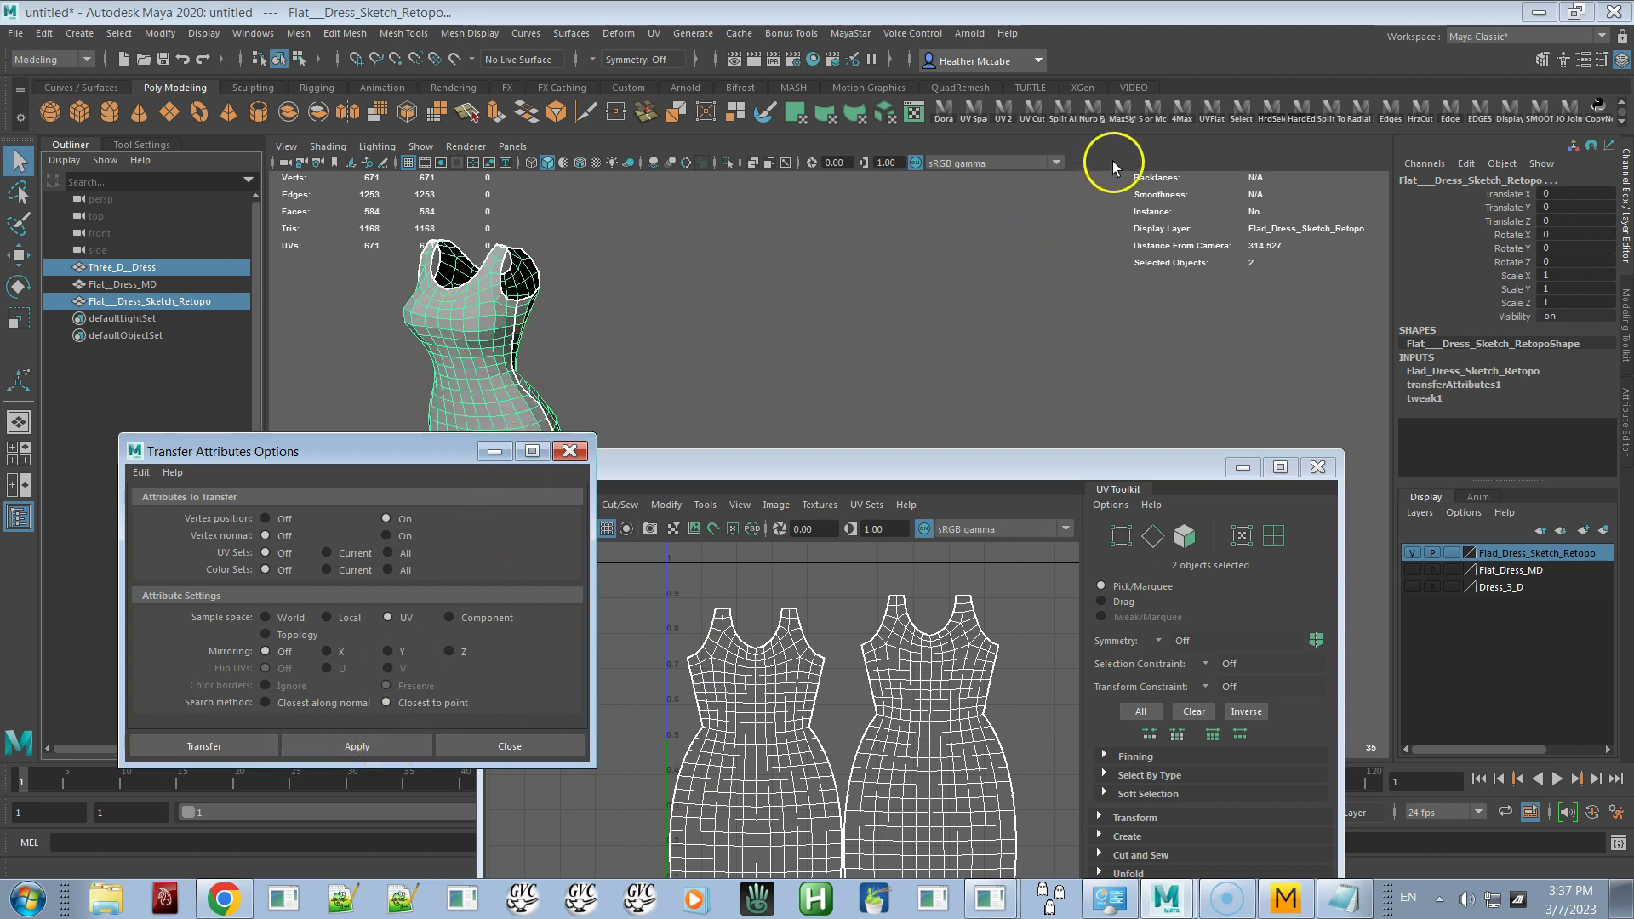
pyautogui.hotkey('ctrl', 'z')
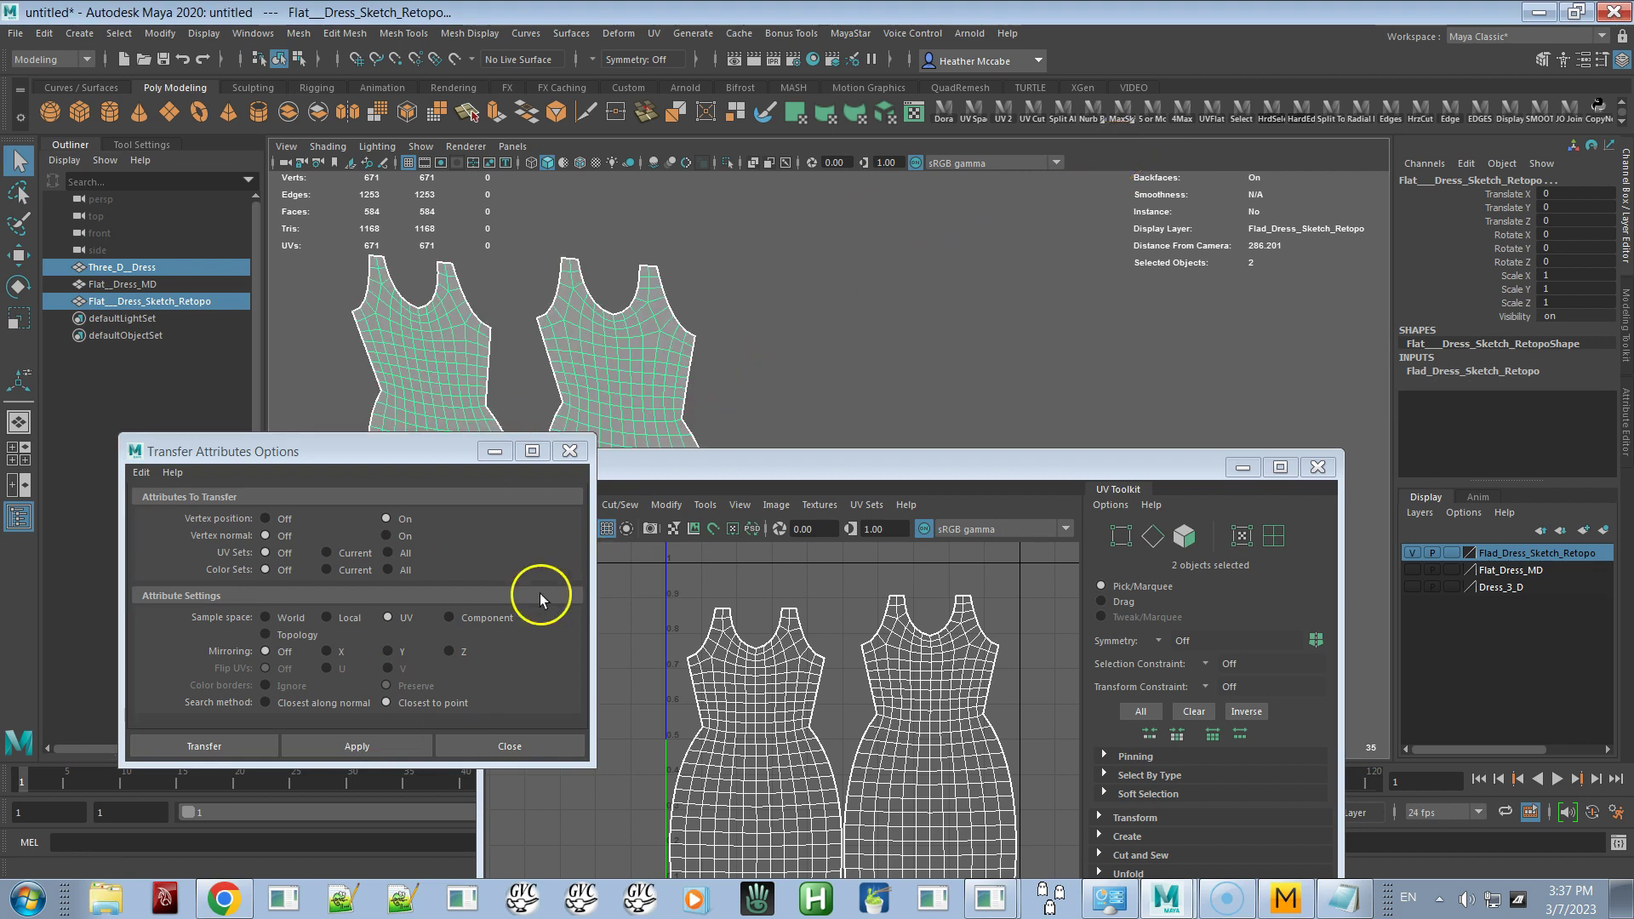
pyautogui.click(380, 745)
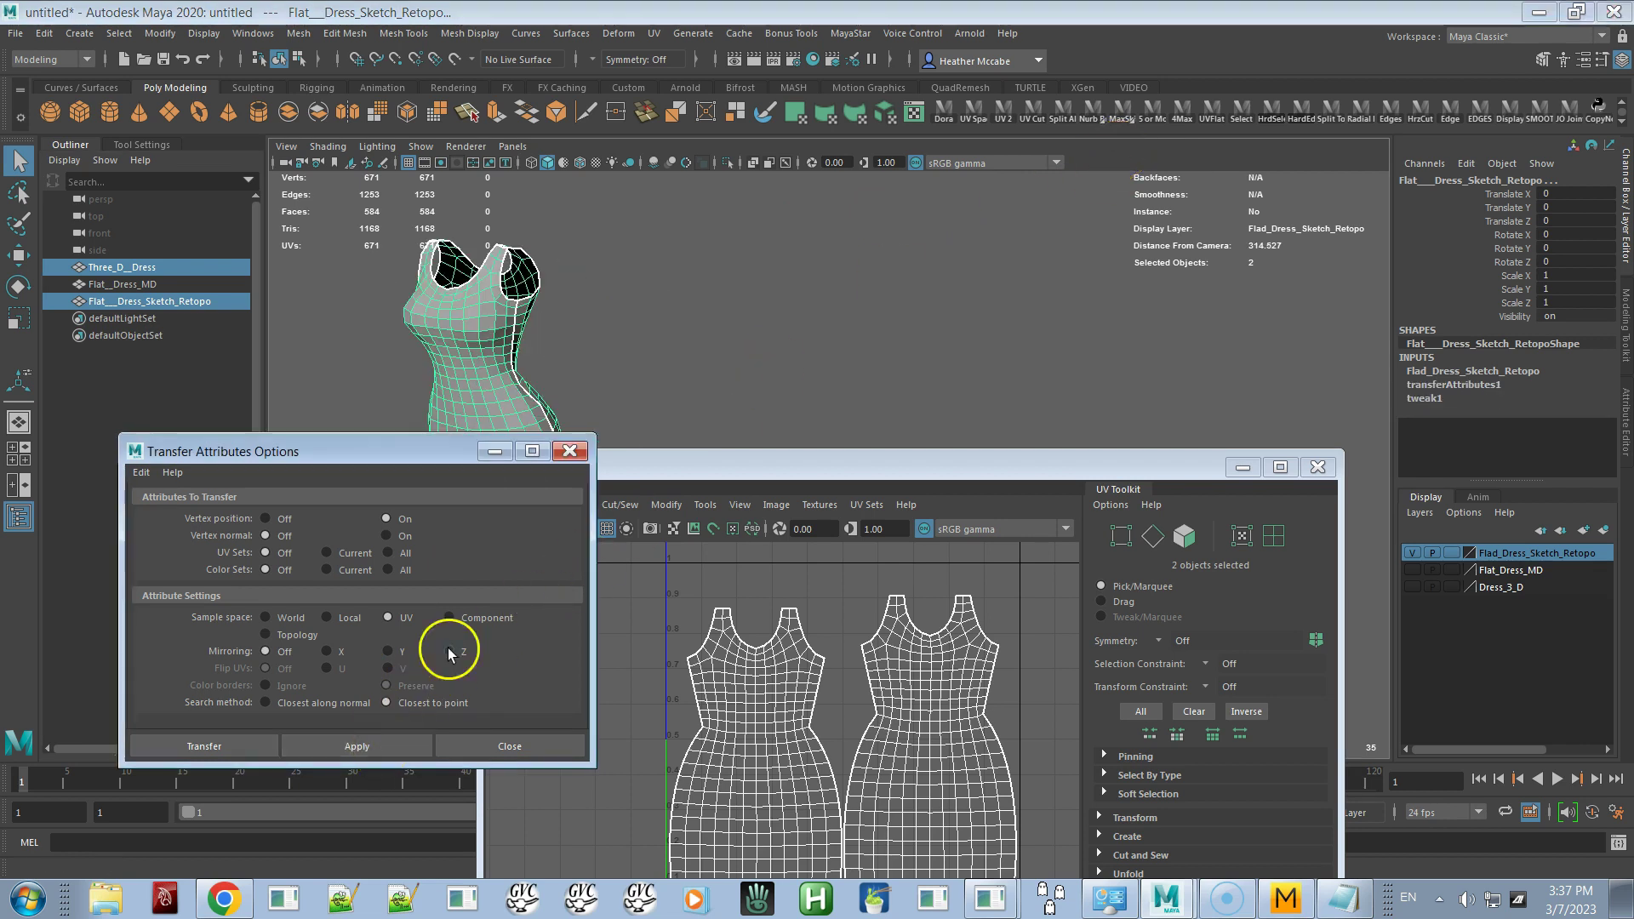
# Close the UV Editor and inspect the reshaped dress from several angles, selecting only Flat___Dress_Sketch_Retopo
pyautogui.scroll(2, 536, 327)
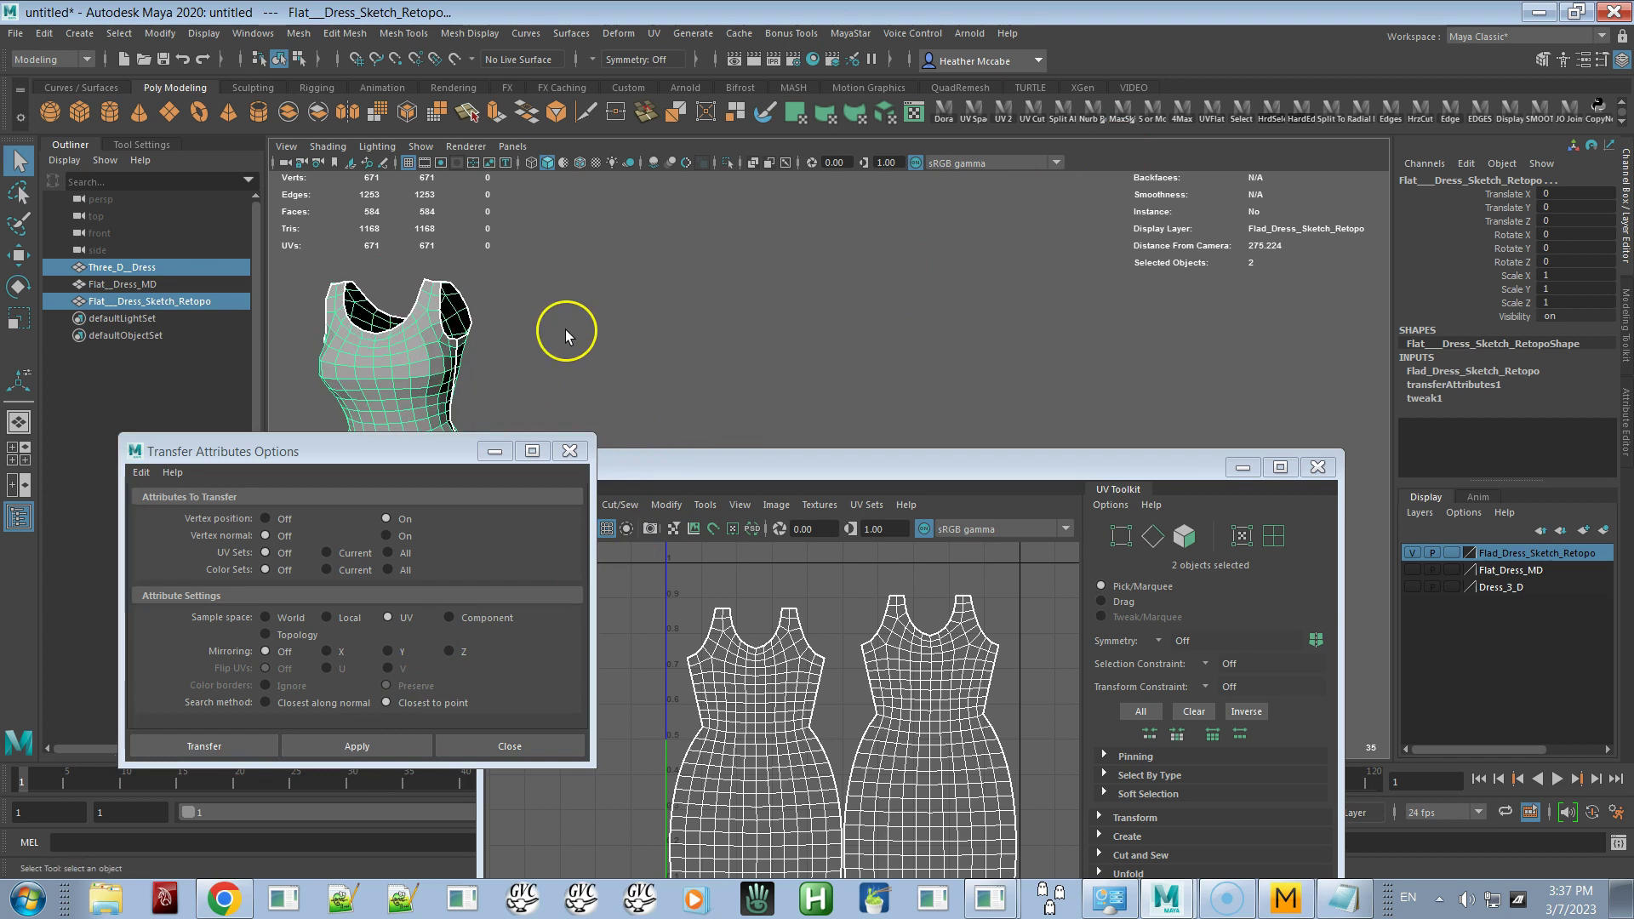
pyautogui.press('f')
pyautogui.keyDown('alt'); pyautogui.moveTo(573, 329); pyautogui.dragTo(729, 326); pyautogui.keyUp('alt')
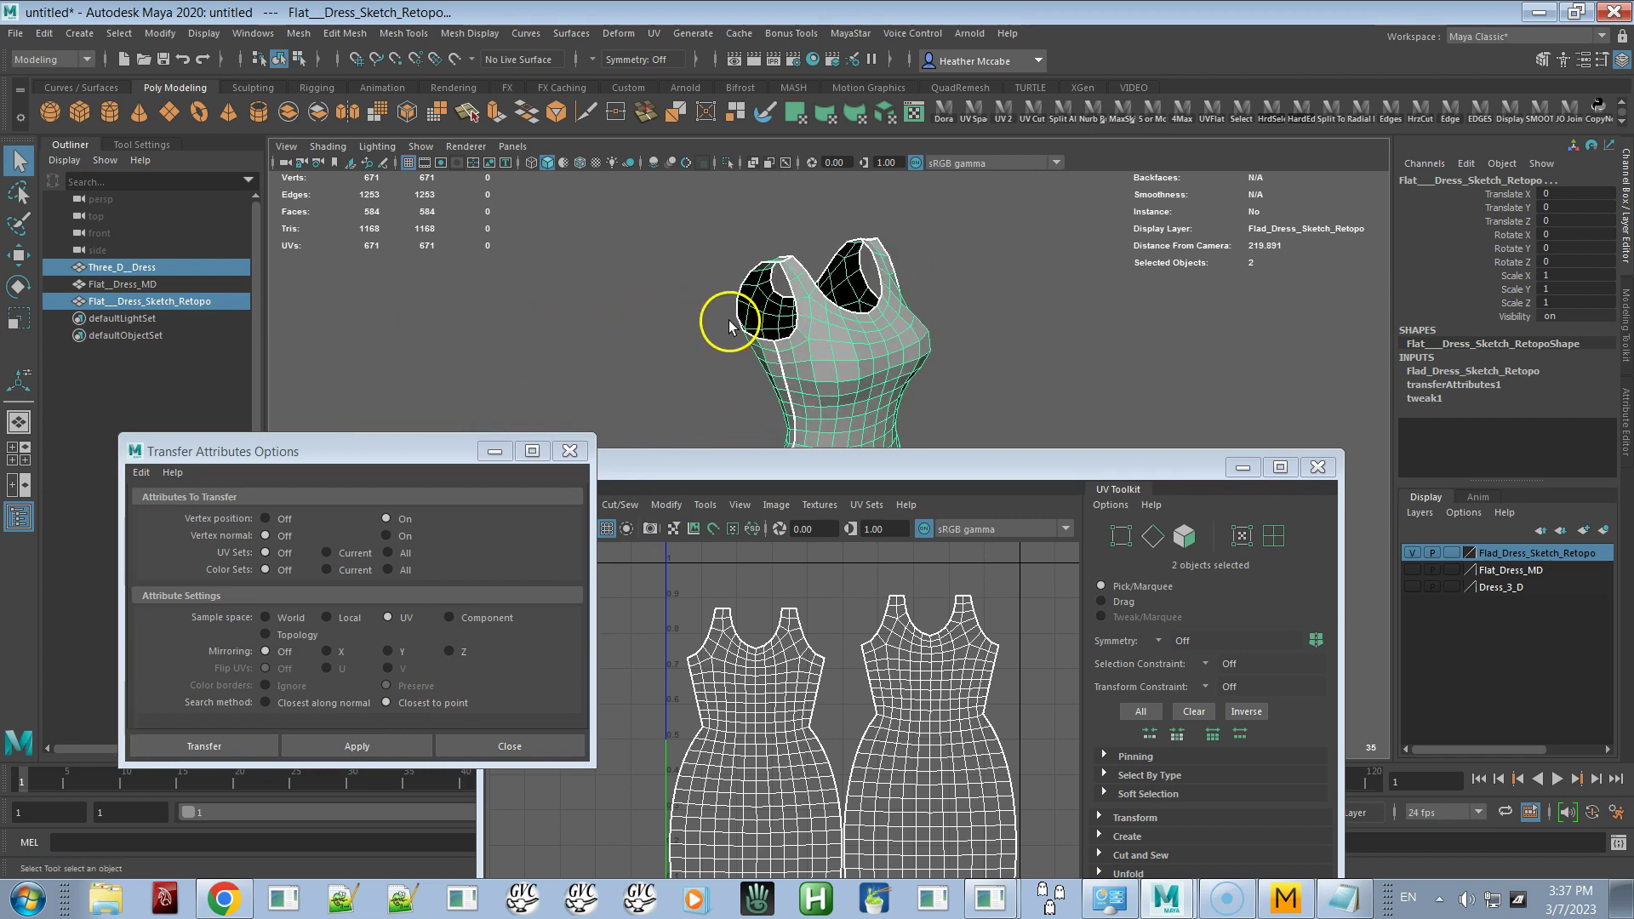
pyautogui.click(1319, 469)
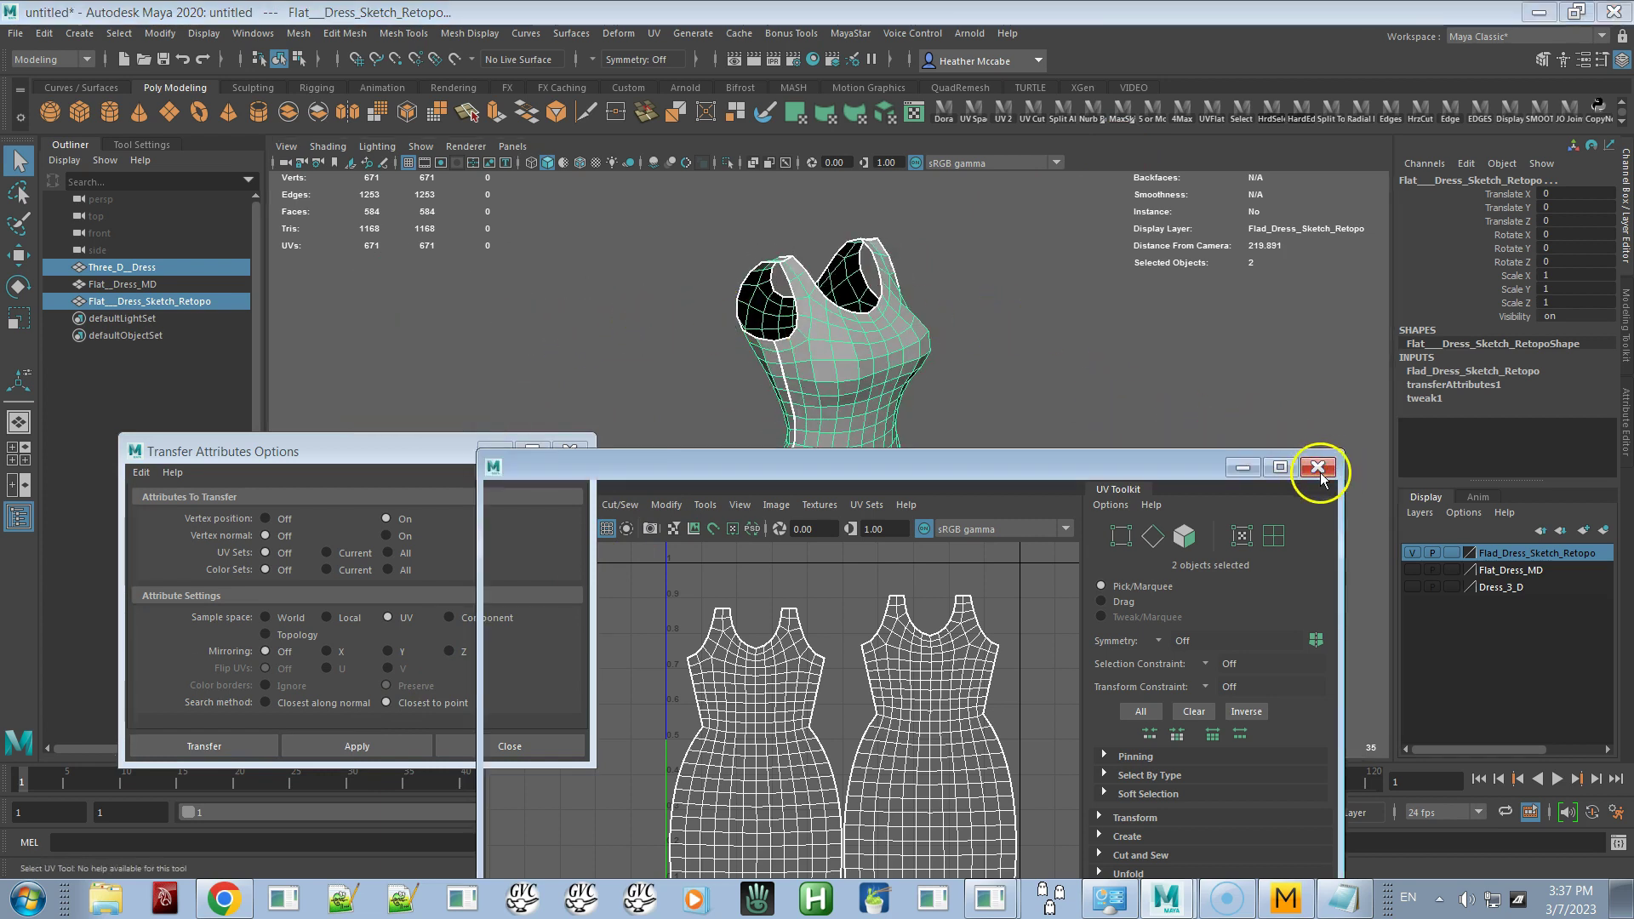
pyautogui.click(1318, 469)
pyautogui.click(1006, 462)
pyautogui.moveTo(851, 444)
pyautogui.keyDown('alt'); pyautogui.mouseDown()
pyautogui.moveTo(590, 431)
pyautogui.moveTo(867, 440)
pyautogui.mouseUp(); pyautogui.keyUp('alt')
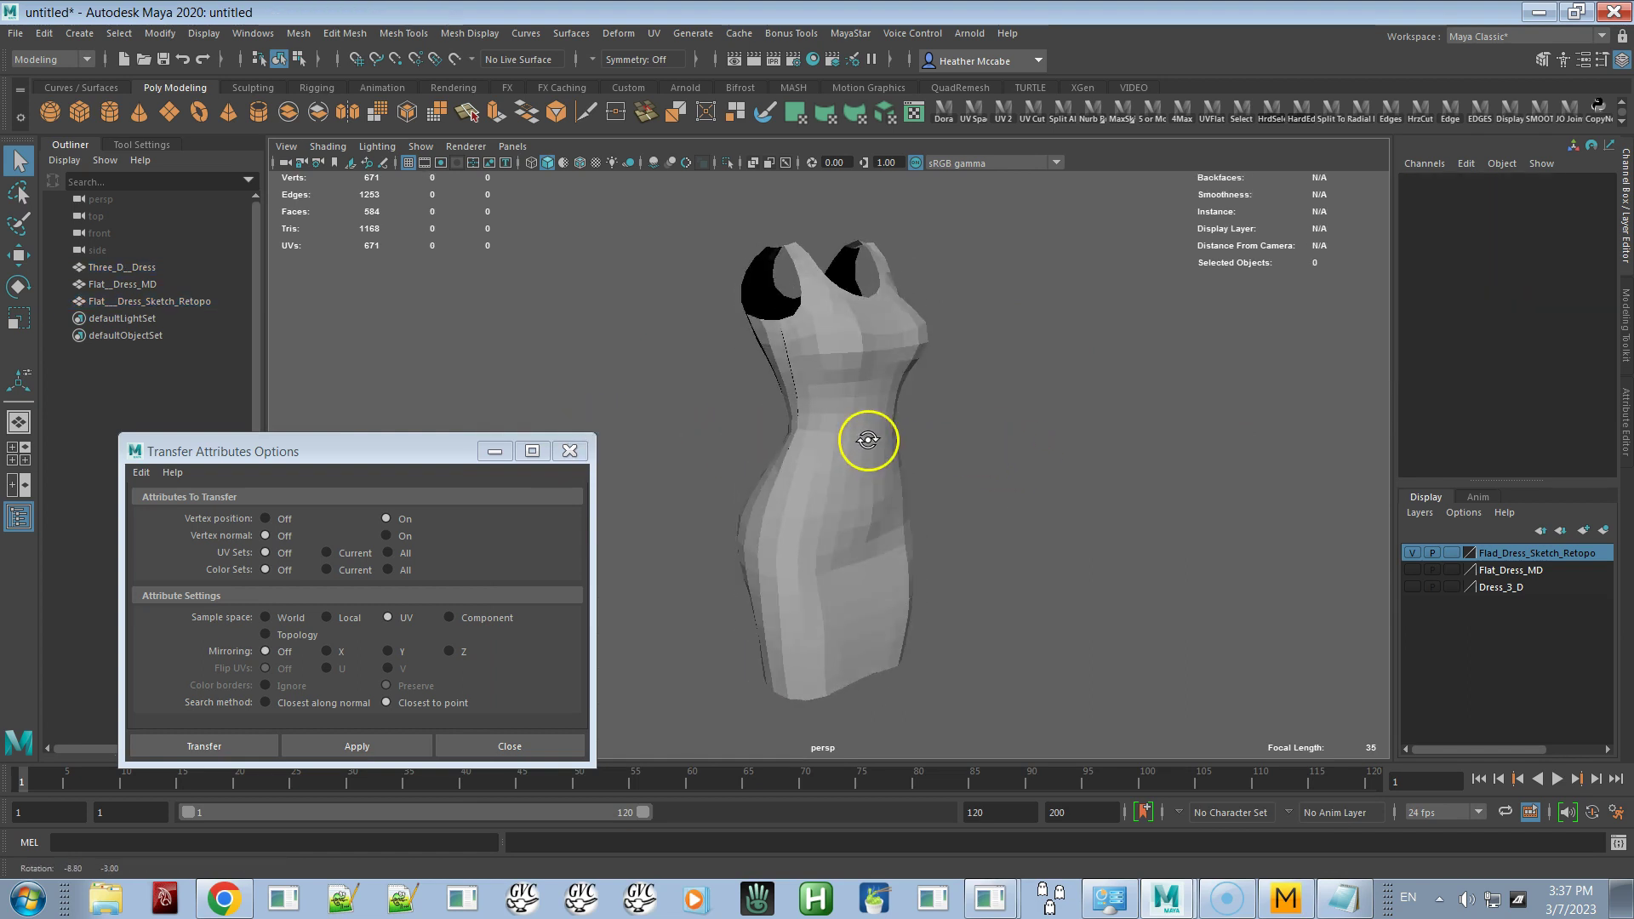
pyautogui.click(856, 401)
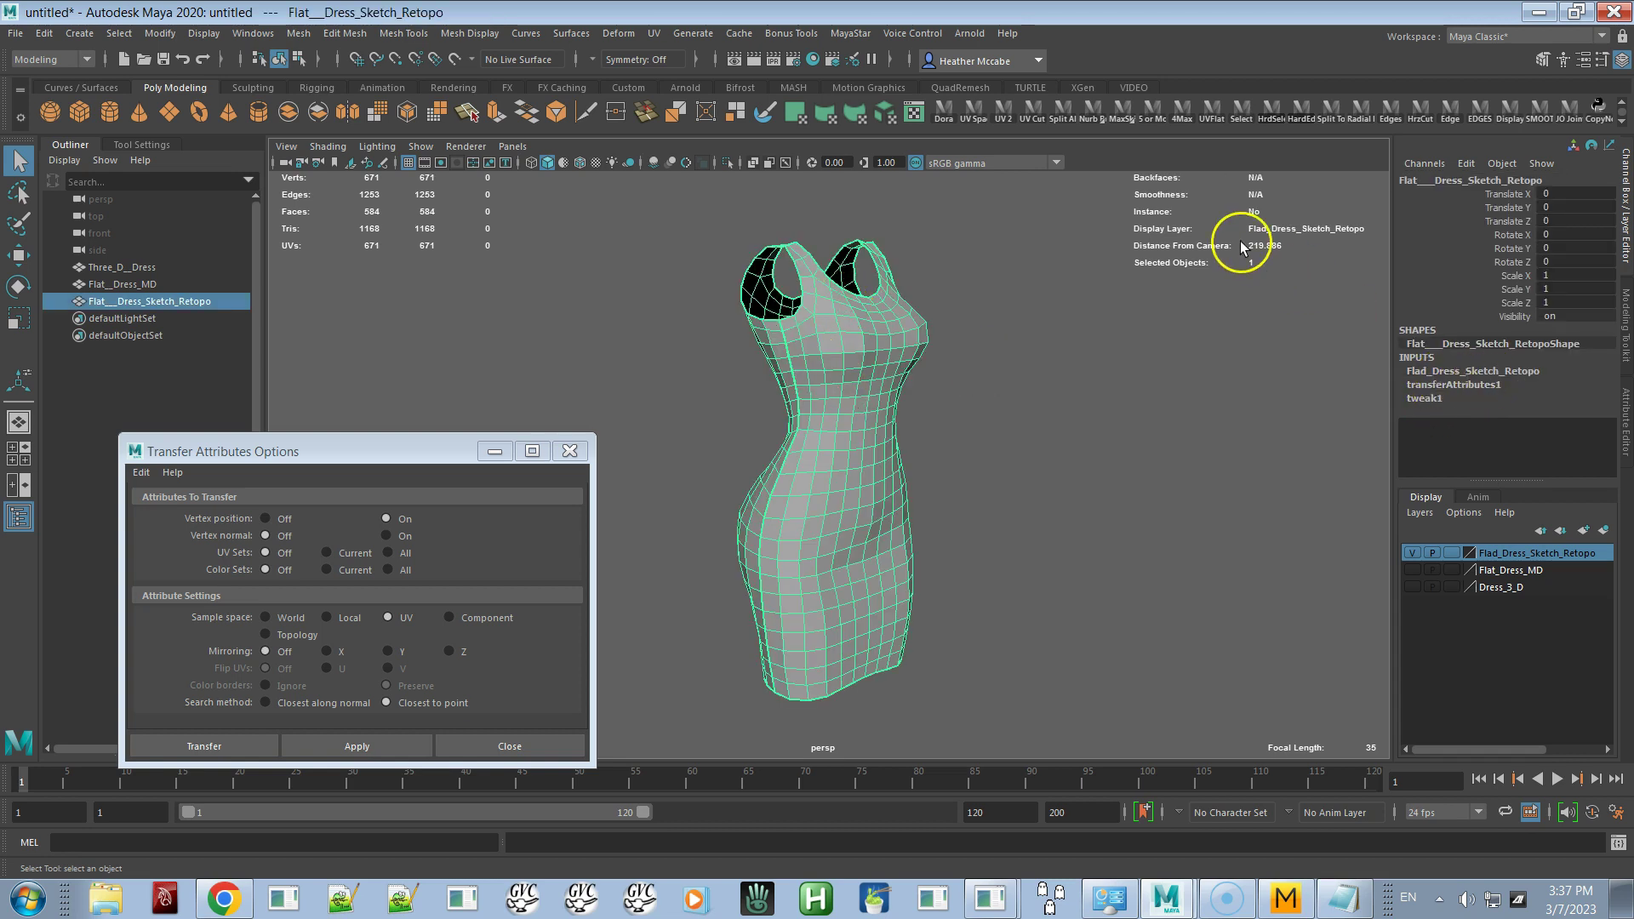
# Delete the construction history of Flat___Dress_Sketch_Retopo and leave that dress selected
pyautogui.click(856, 34)
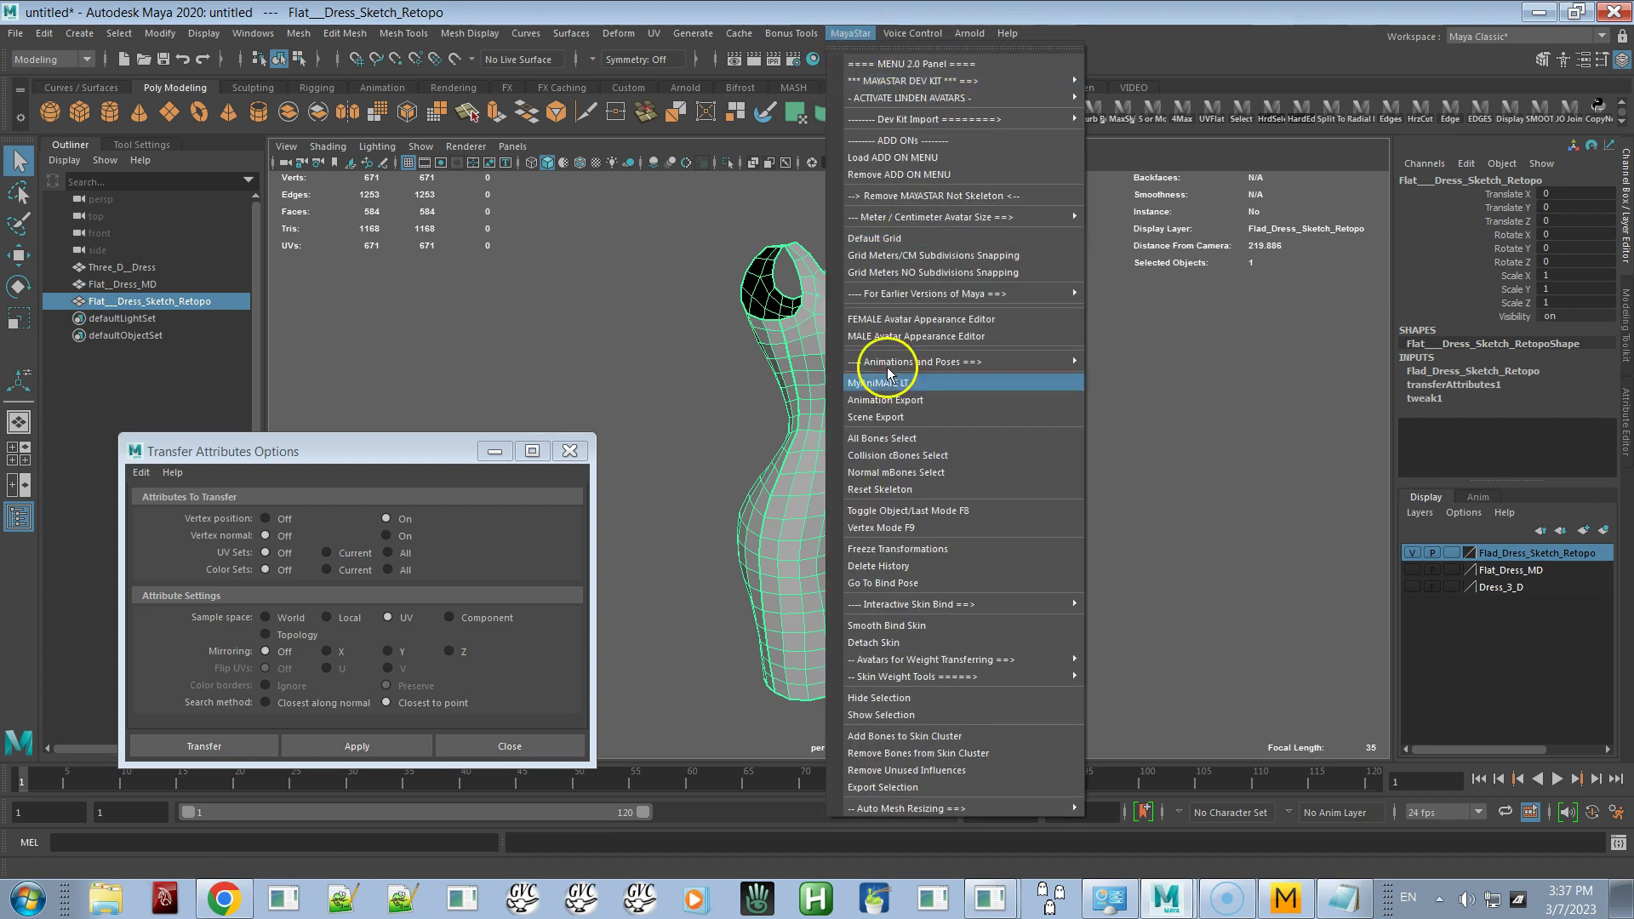
pyautogui.click(890, 565)
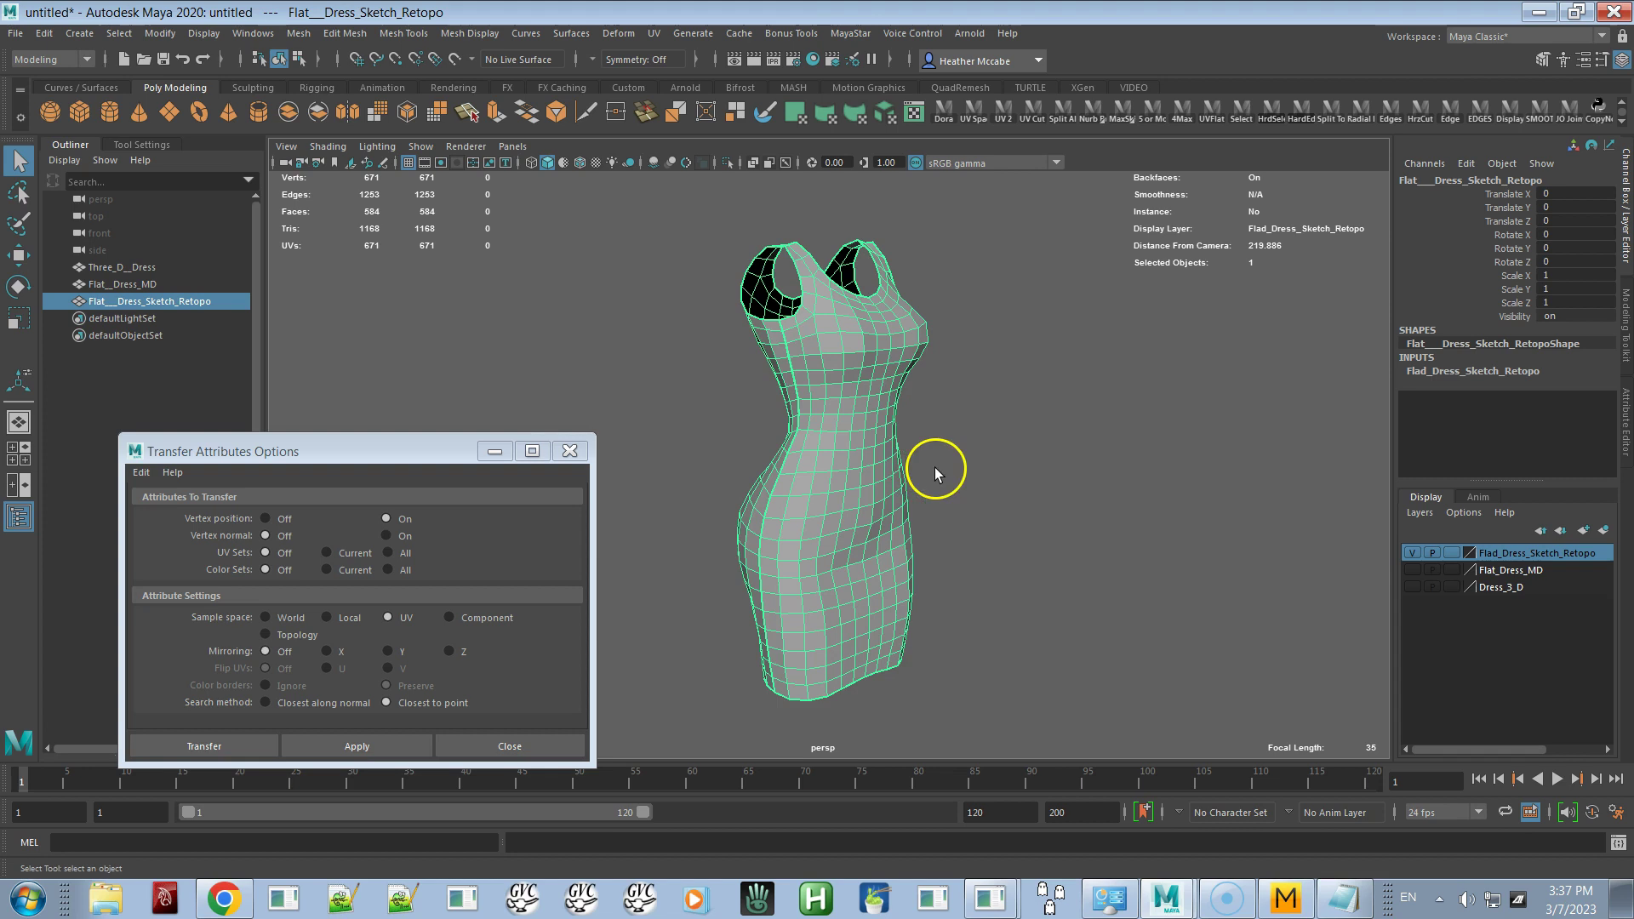
pyautogui.keyDown('alt'); pyautogui.moveTo(934, 467); pyautogui.dragTo(826, 464); pyautogui.keyUp('alt')
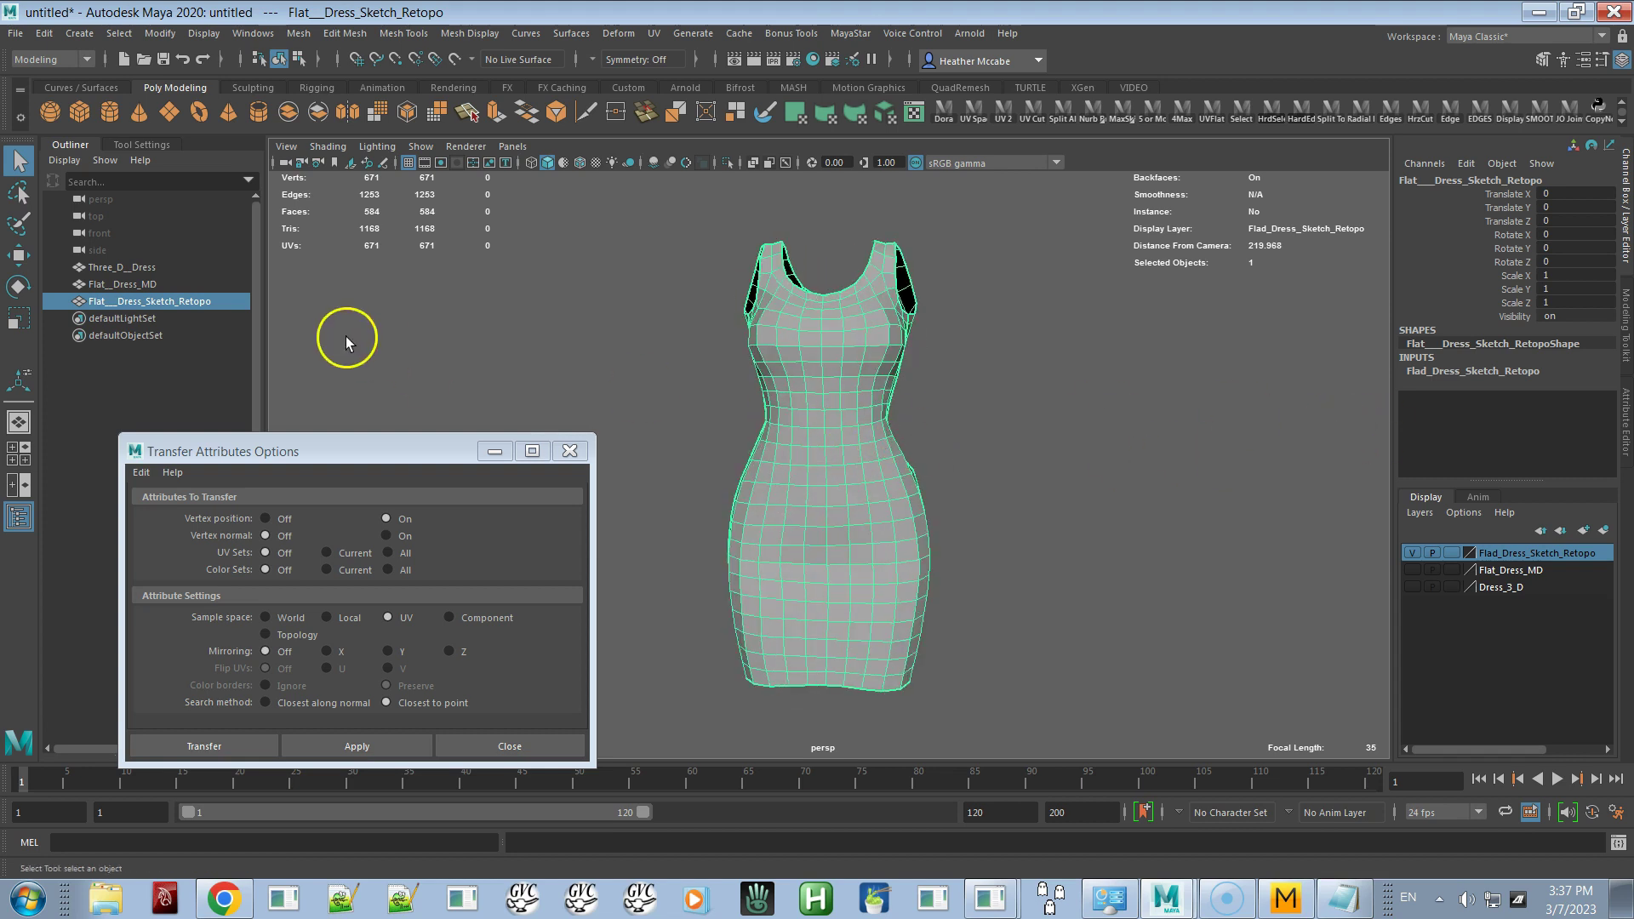
pyautogui.click(99, 266)
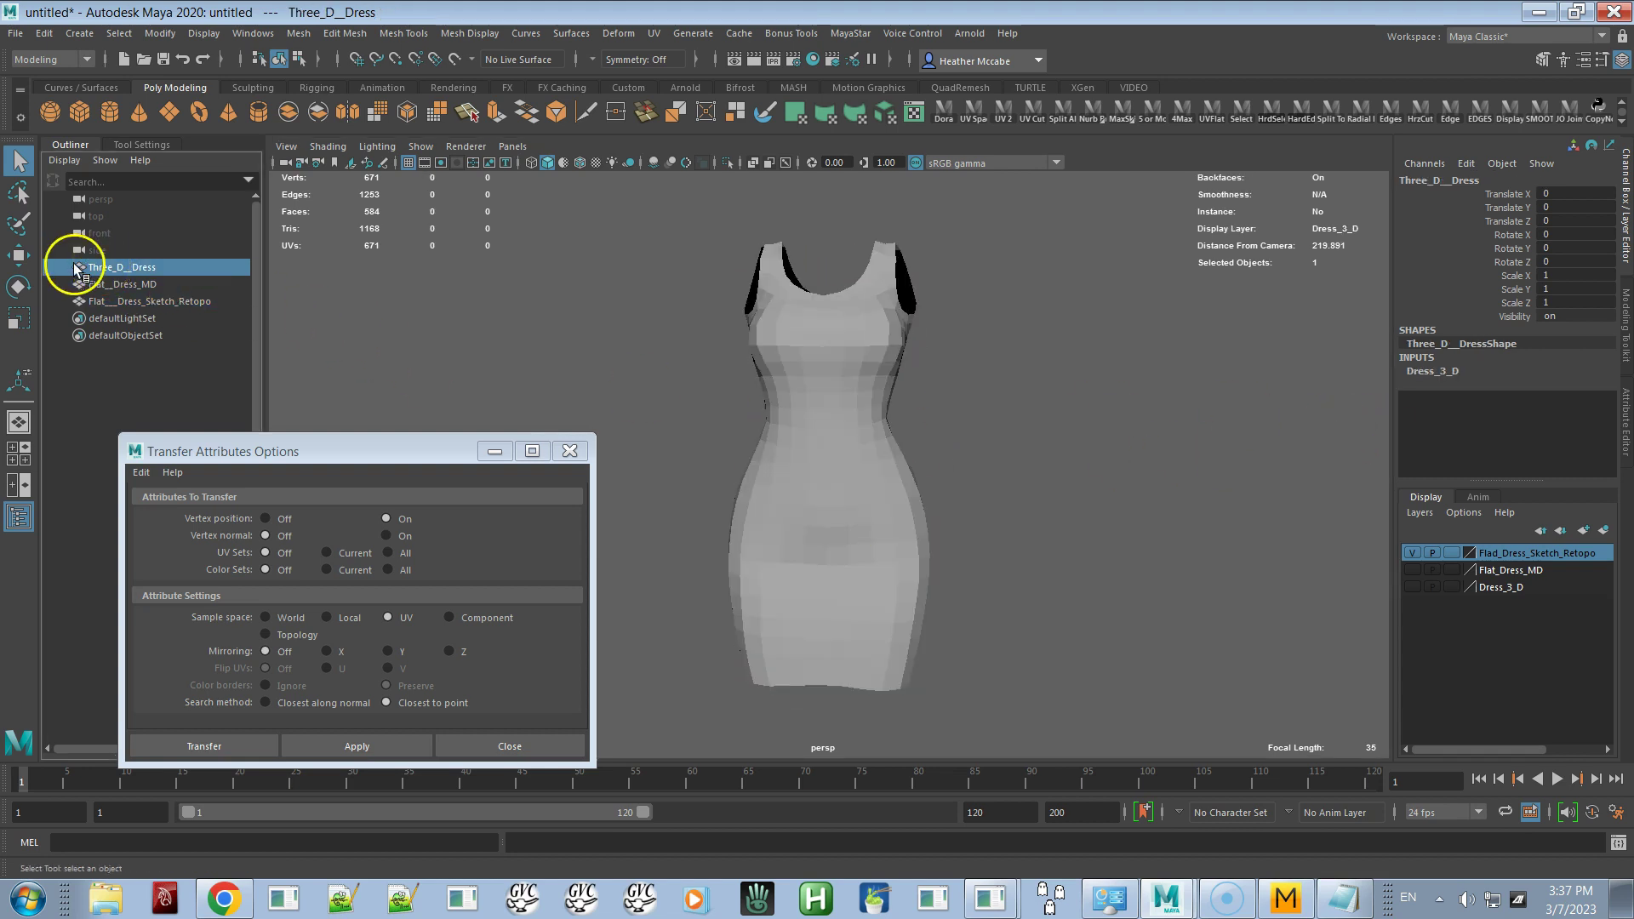
pyautogui.click(100, 302)
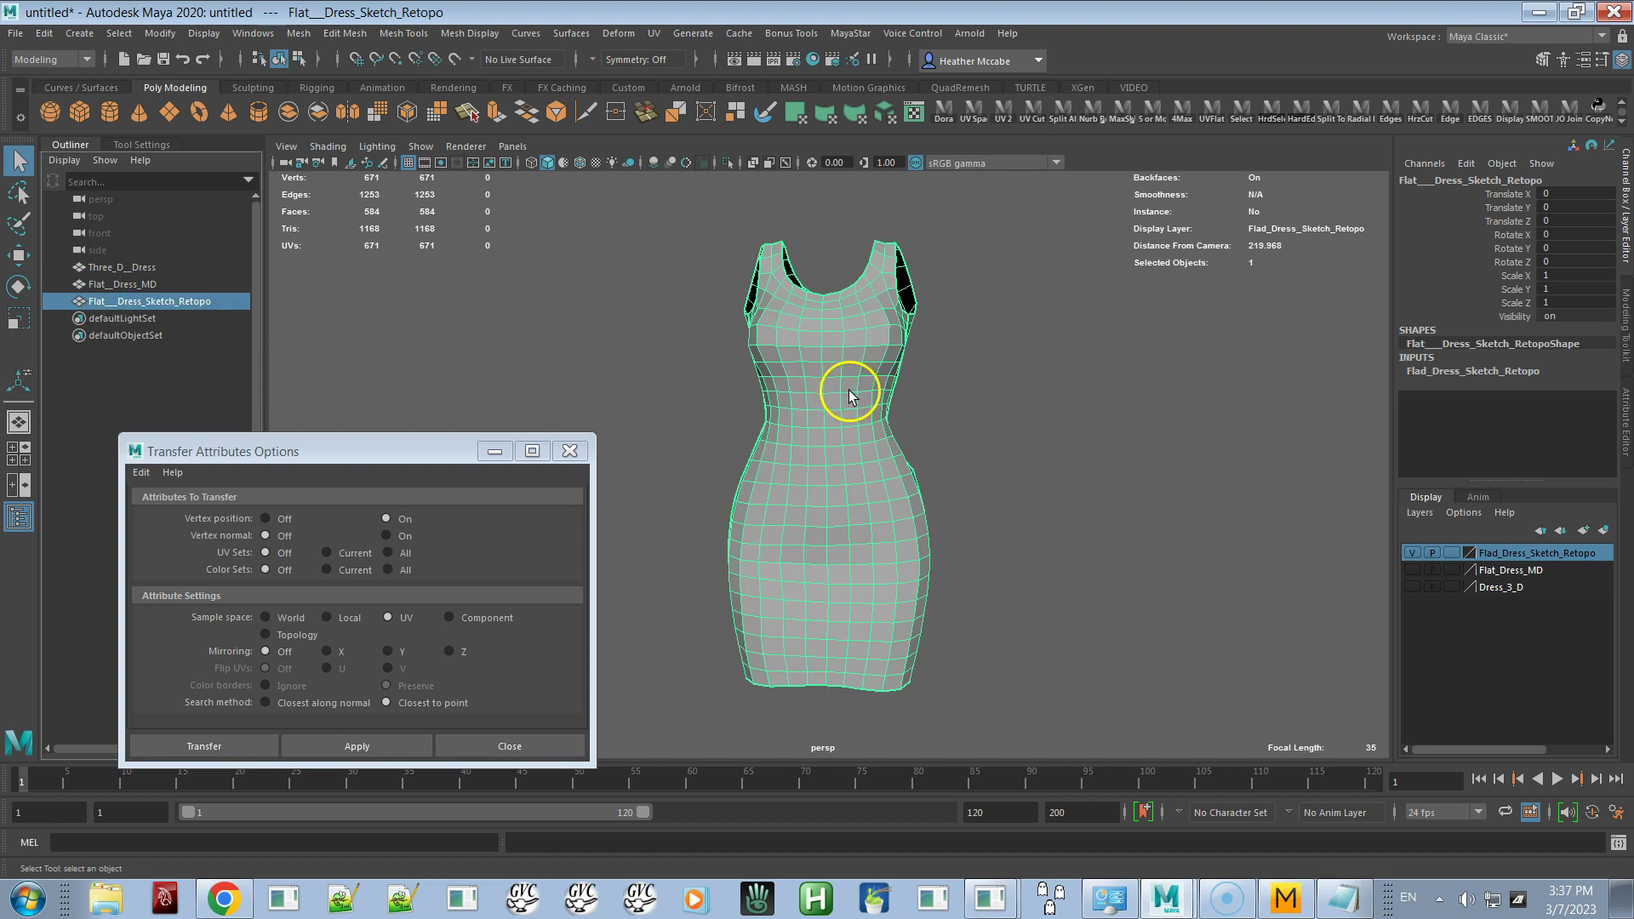
# Examine the side seam of the reshaped dress up close, both deselected and selected, for gaps between front and back
pyautogui.scroll(3, 908, 431)
pyautogui.keyDown('alt'); pyautogui.moveTo(860, 412); pyautogui.dragTo(984, 445); pyautogui.keyUp('alt')
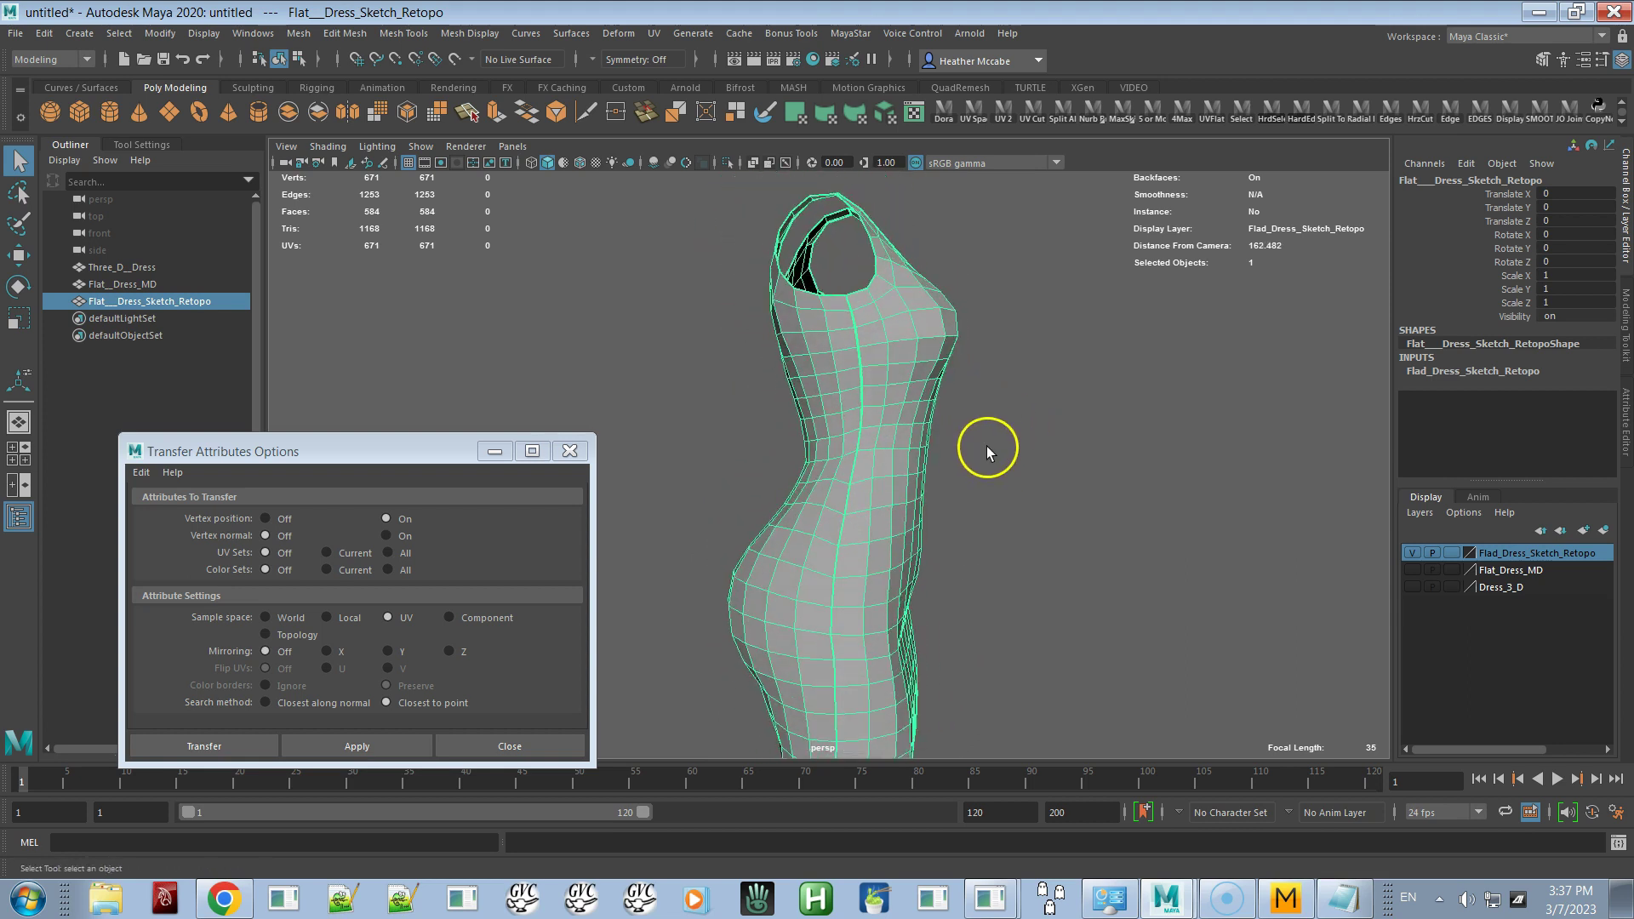
pyautogui.keyDown('alt'); pyautogui.moveTo(985, 445); pyautogui.dragTo(1087, 476, button='right'); pyautogui.keyUp('alt')
pyautogui.keyDown('alt'); pyautogui.moveTo(1057, 432); pyautogui.dragTo(1006, 481); pyautogui.keyUp('alt')
pyautogui.click(977, 559)
pyautogui.keyDown('alt'); pyautogui.moveTo(1046, 485); pyautogui.dragTo(1207, 672, button='right'); pyautogui.keyUp('alt')
pyautogui.keyDown('alt'); pyautogui.moveTo(1207, 671); pyautogui.dragTo(1085, 461); pyautogui.keyUp('alt')
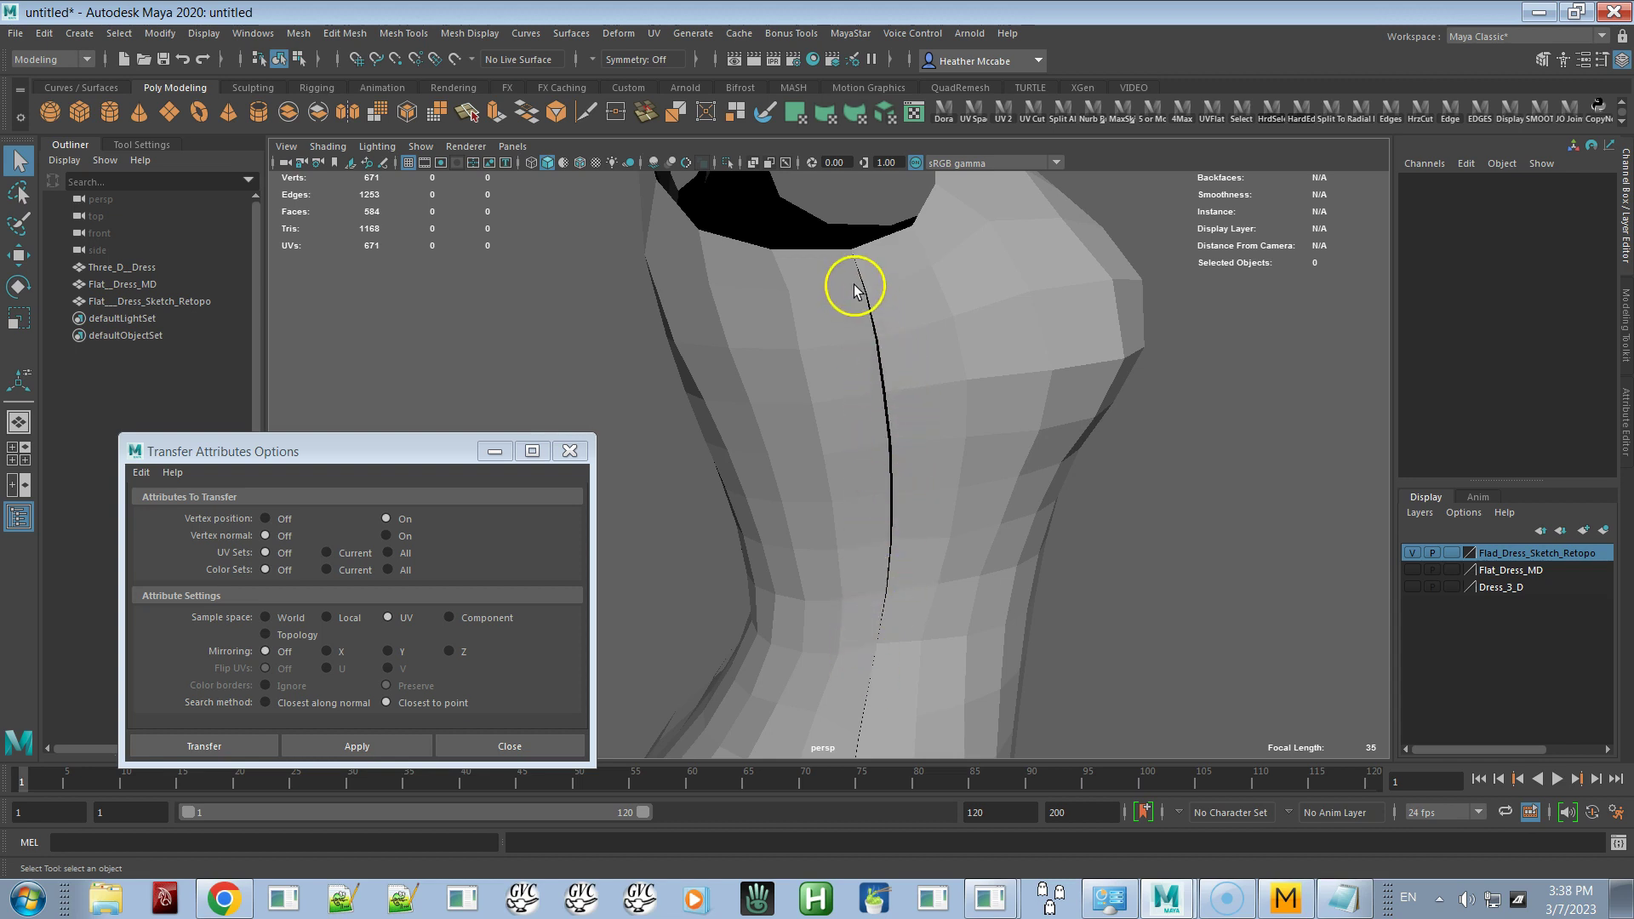
pyautogui.keyDown('alt'); pyautogui.moveTo(1038, 474); pyautogui.dragTo(733, 481, button='right'); pyautogui.keyUp('alt')
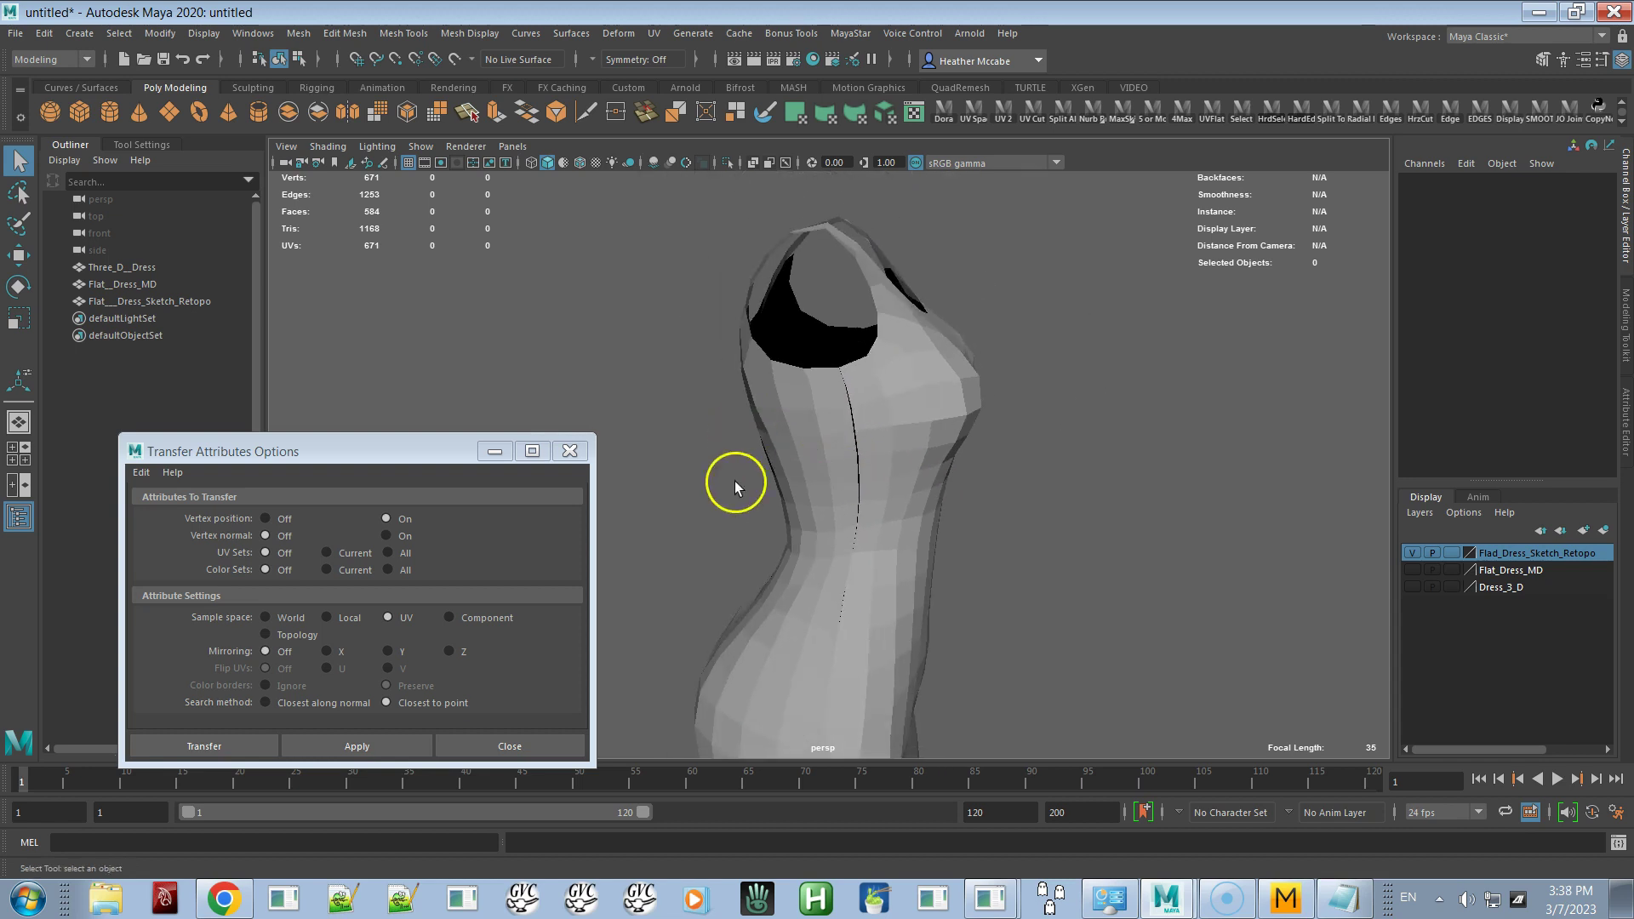
pyautogui.click(796, 461)
pyautogui.keyDown('alt'); pyautogui.moveTo(901, 460); pyautogui.dragTo(839, 478); pyautogui.keyUp('alt')
pyautogui.keyDown('alt'); pyautogui.moveTo(839, 477); pyautogui.dragTo(697, 452, button='right'); pyautogui.keyUp('alt')
pyautogui.keyDown('alt'); pyautogui.moveTo(697, 451); pyautogui.dragTo(744, 401, button='middle'); pyautogui.keyUp('alt')
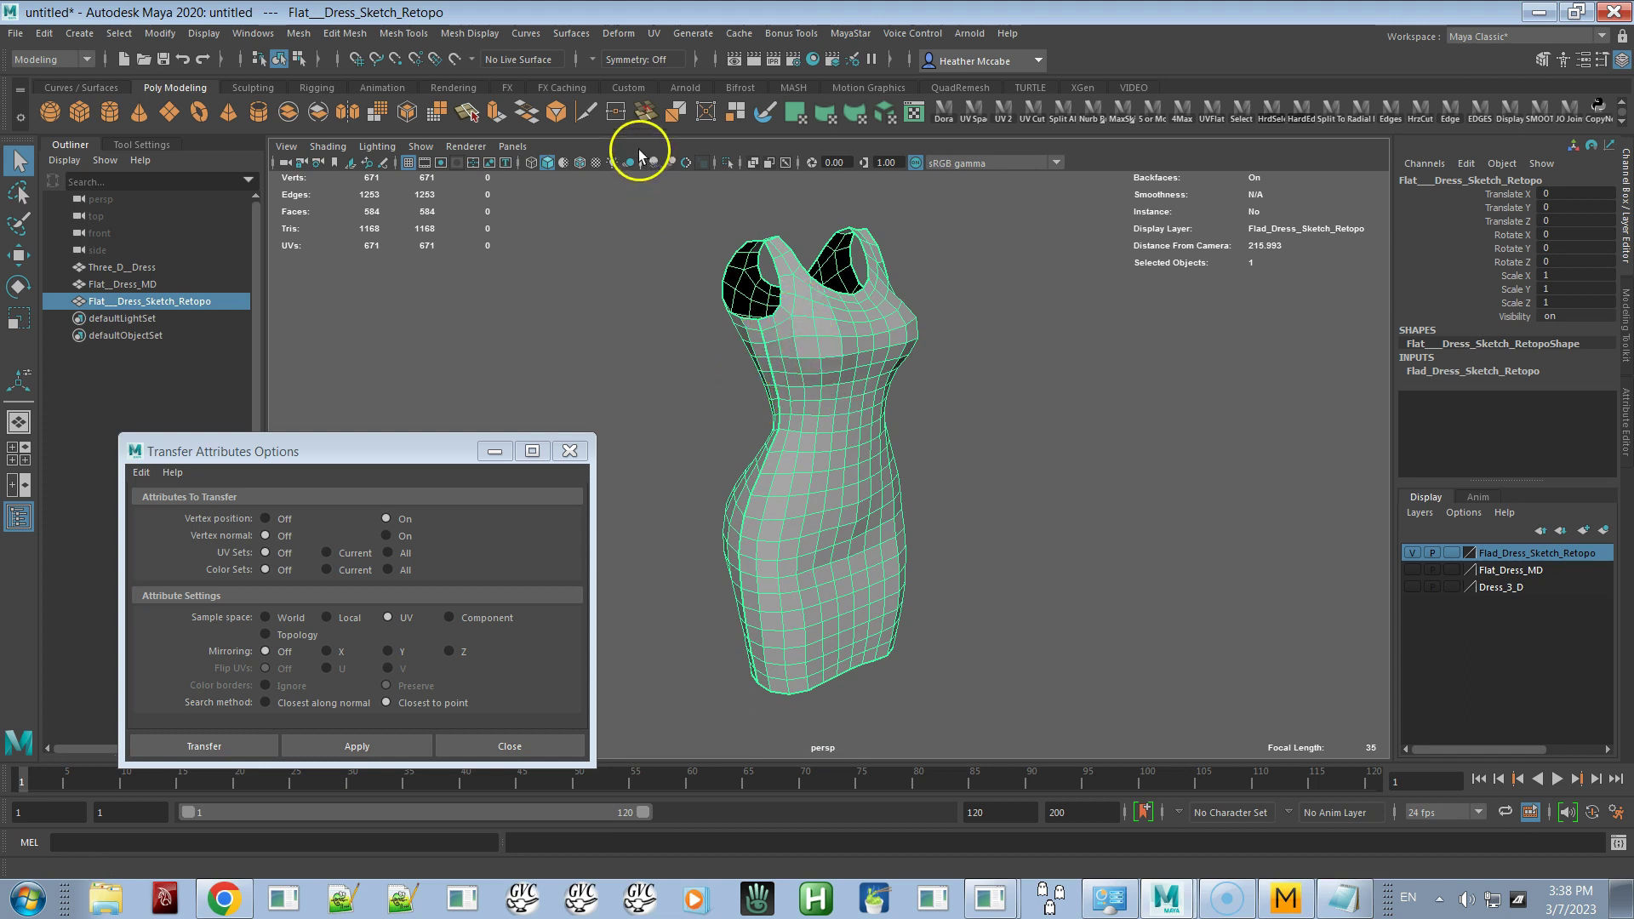
# Soften all edges of the retopologized dress and deselect it
pyautogui.click(470, 35)
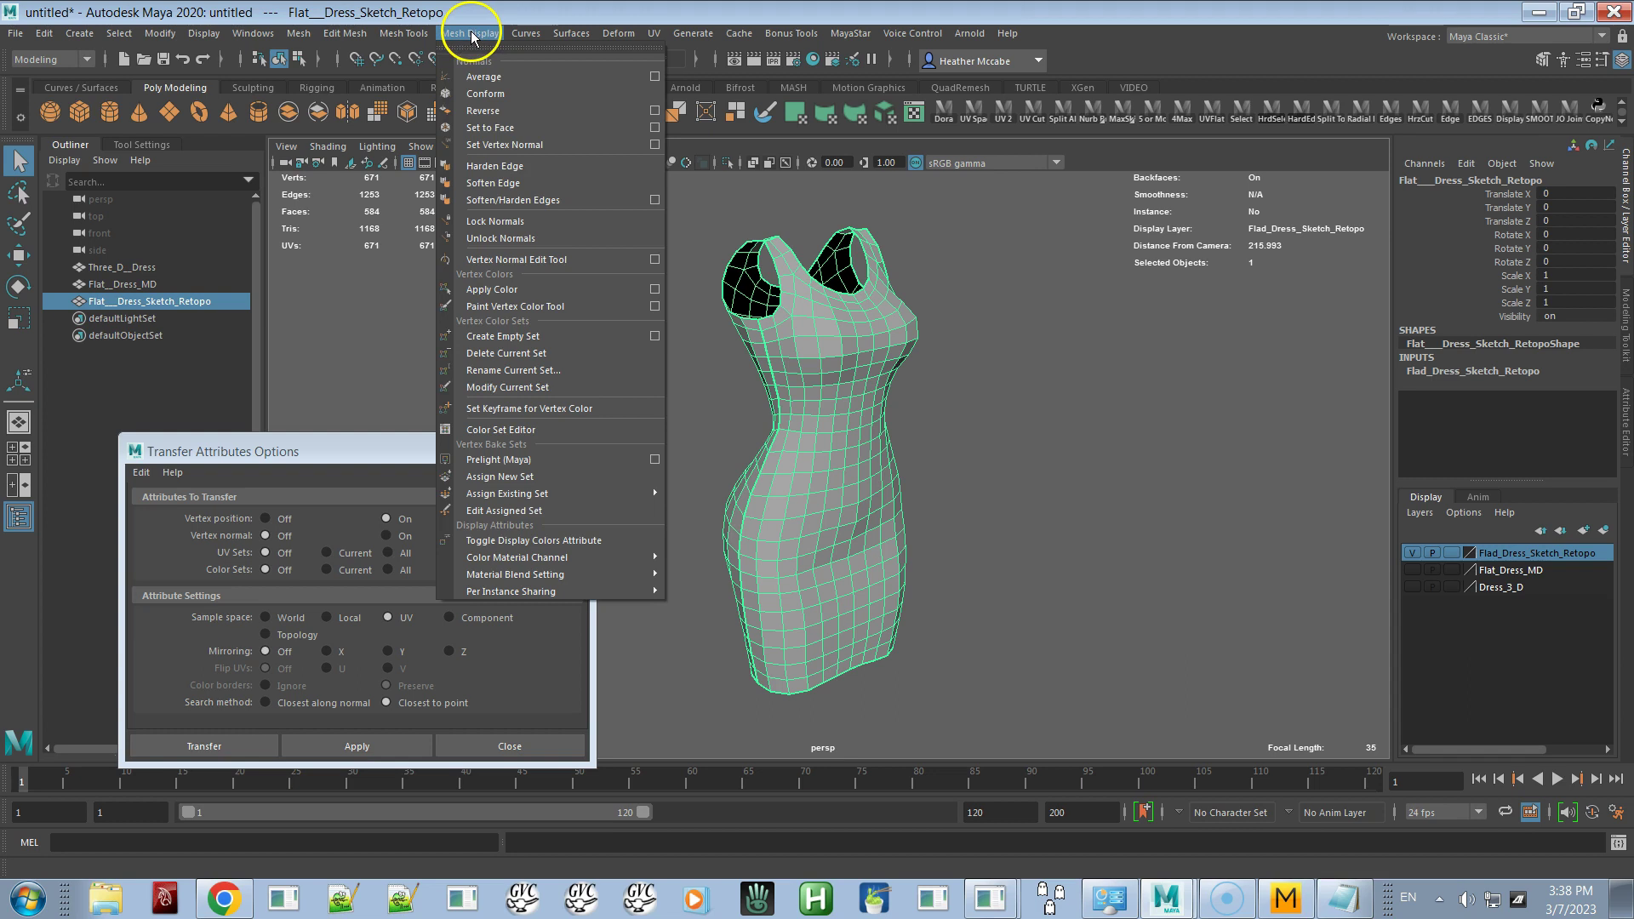
pyautogui.click(467, 183)
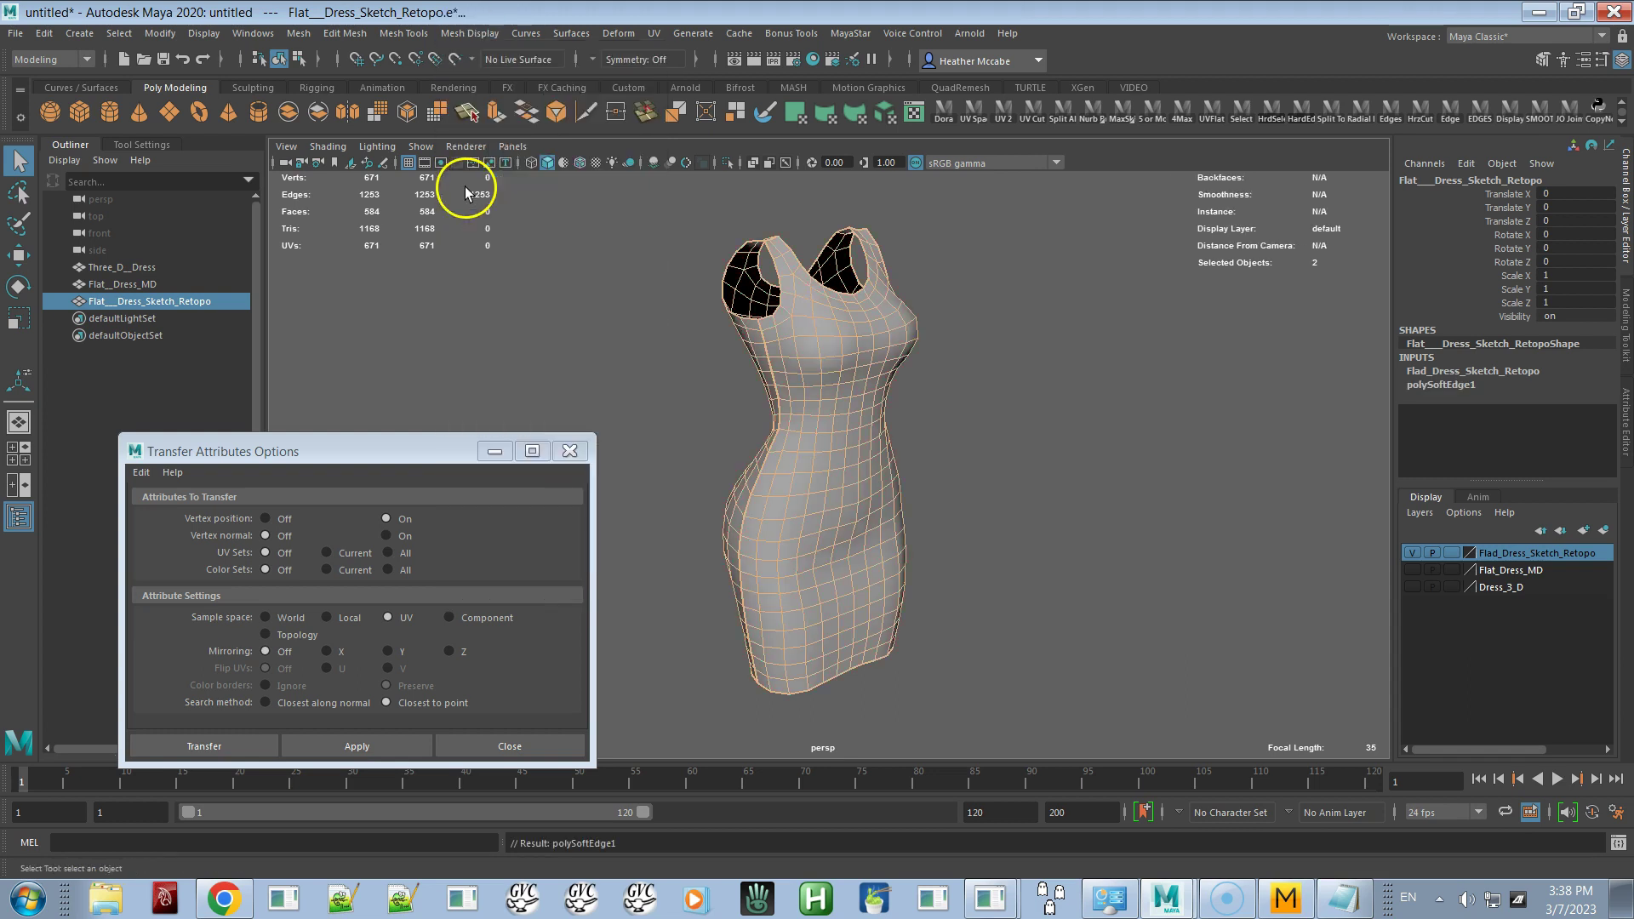
pyautogui.click(1004, 361)
pyautogui.keyDown('alt'); pyautogui.moveTo(1004, 361); pyautogui.dragTo(952, 441); pyautogui.keyUp('alt')
# Merge the vertices of the retopologized dress with a distance threshold of 1 to close the side seams
pyautogui.click(845, 405)
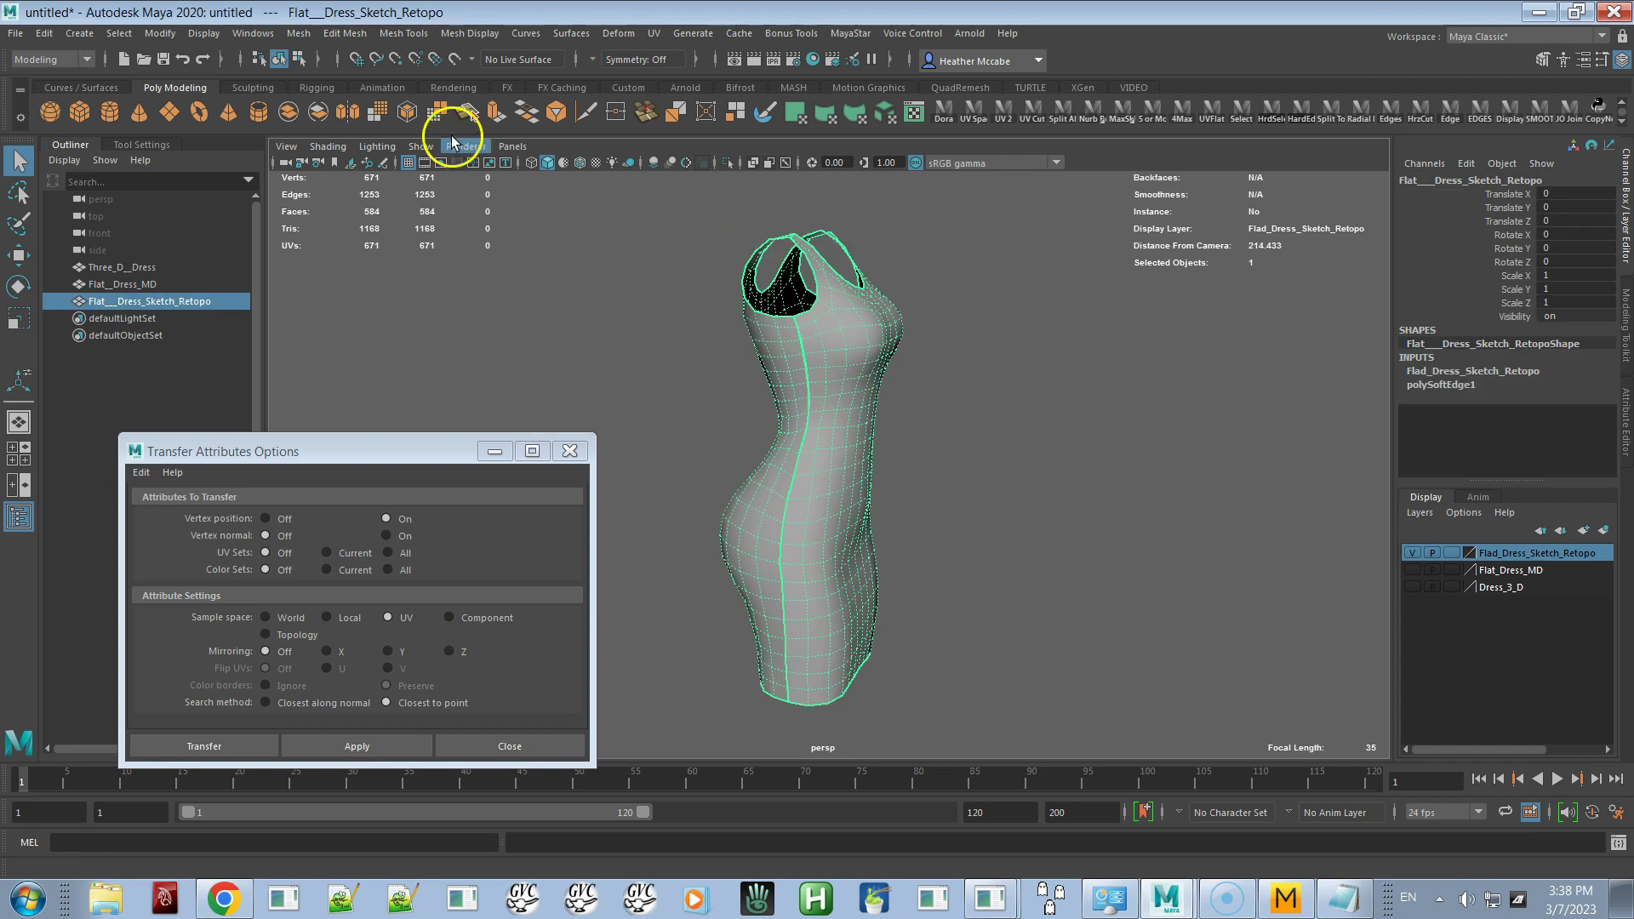
pyautogui.click(345, 34)
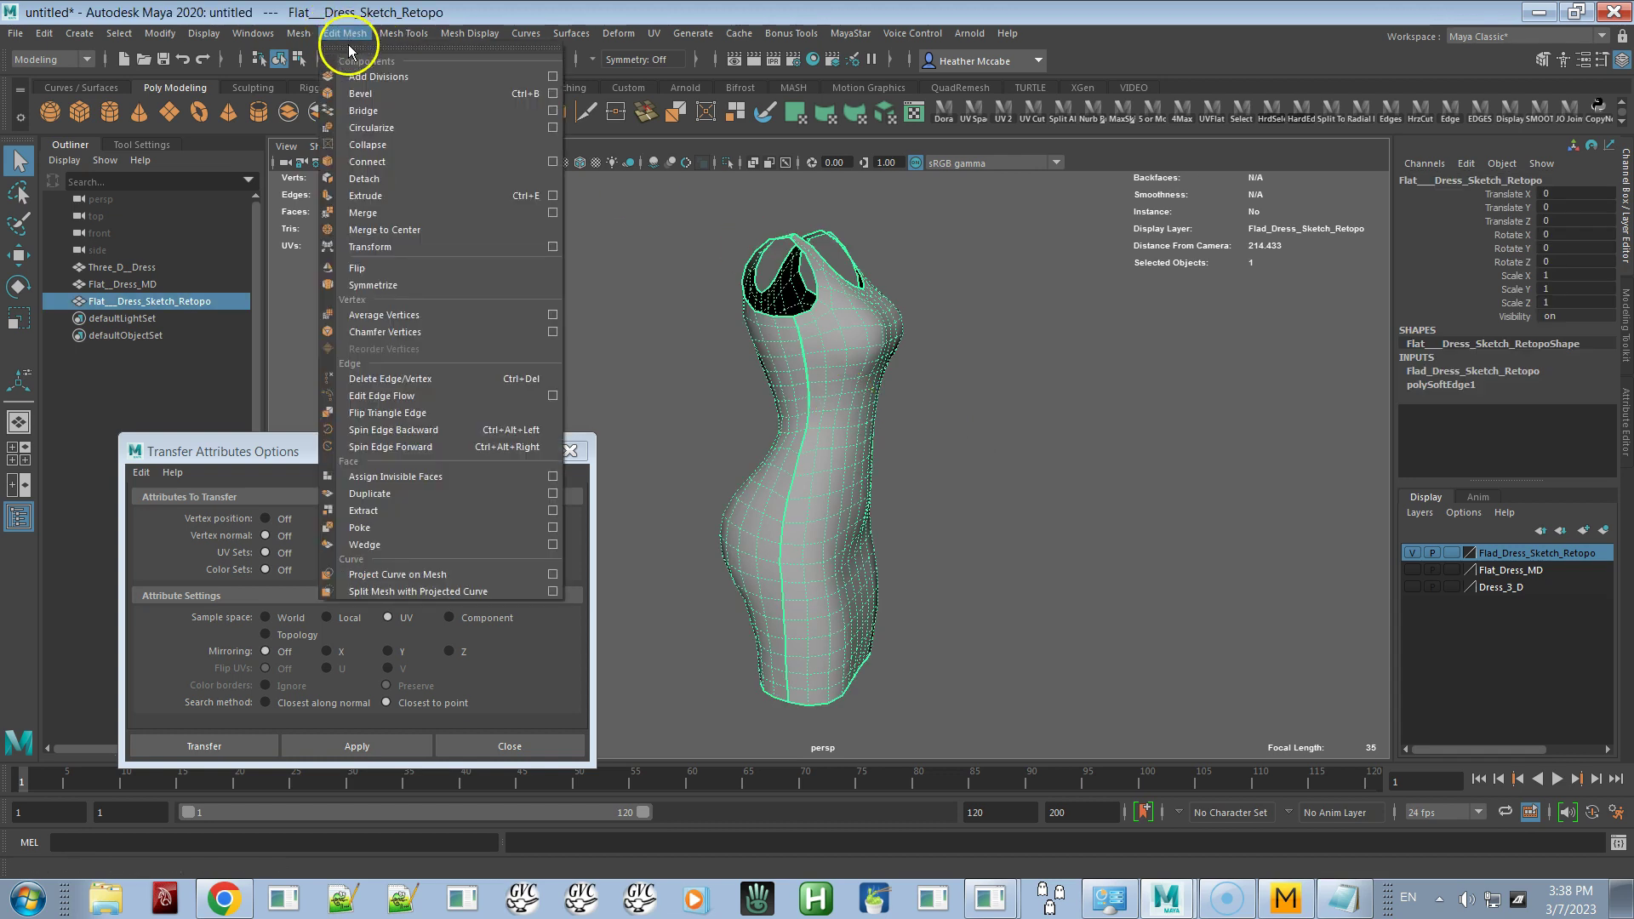
pyautogui.click(384, 213)
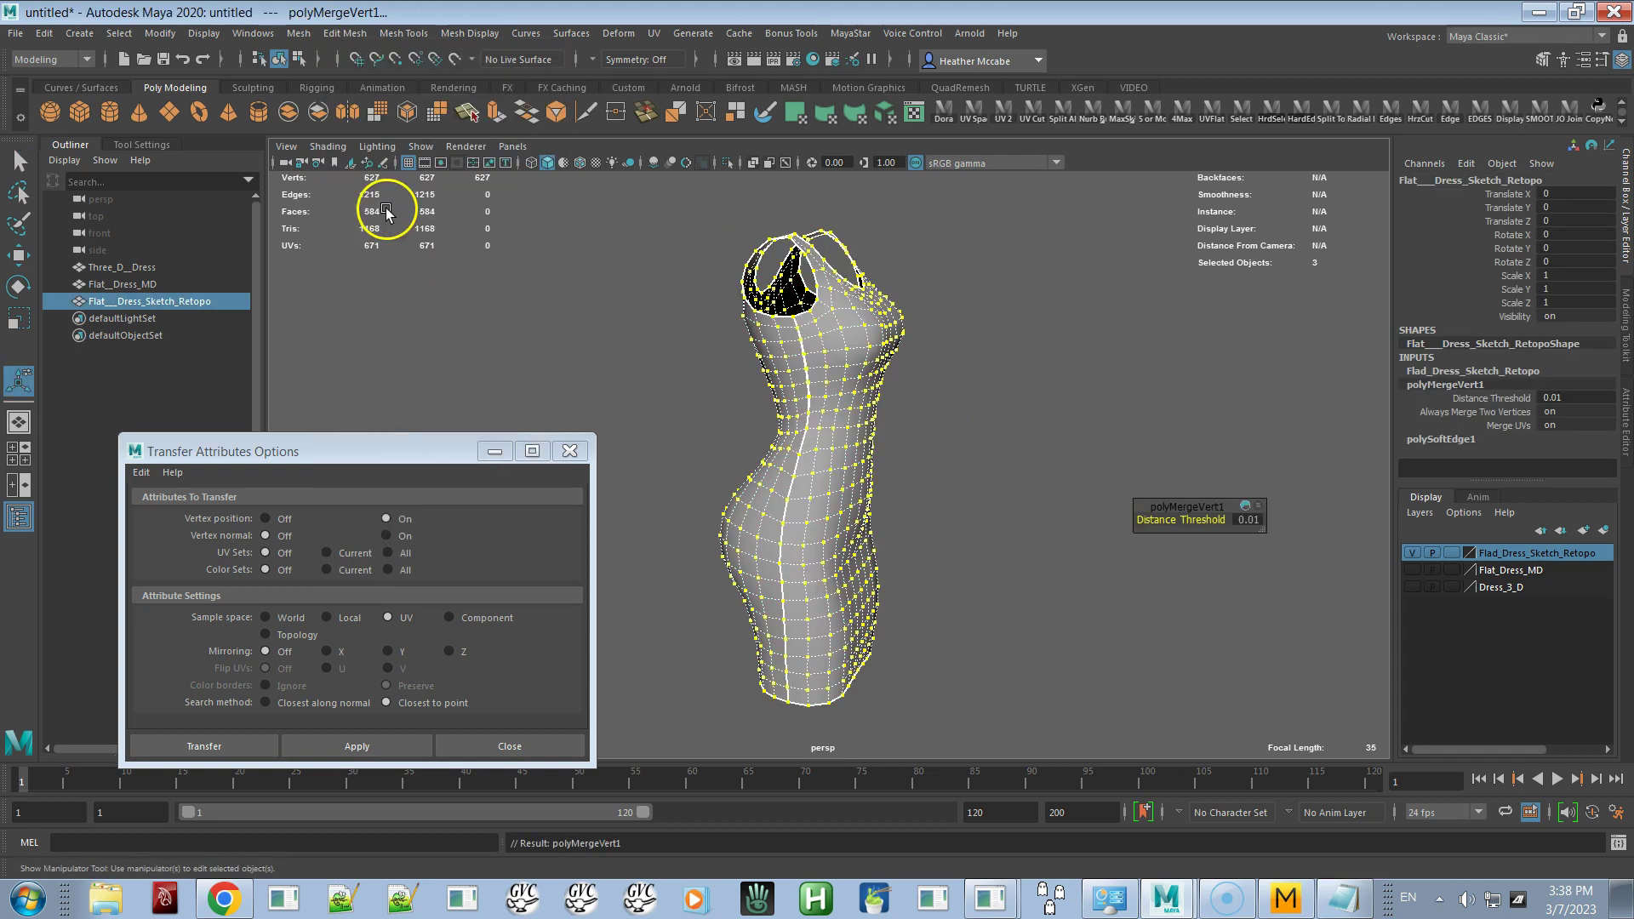
pyautogui.scroll(5, 839, 389)
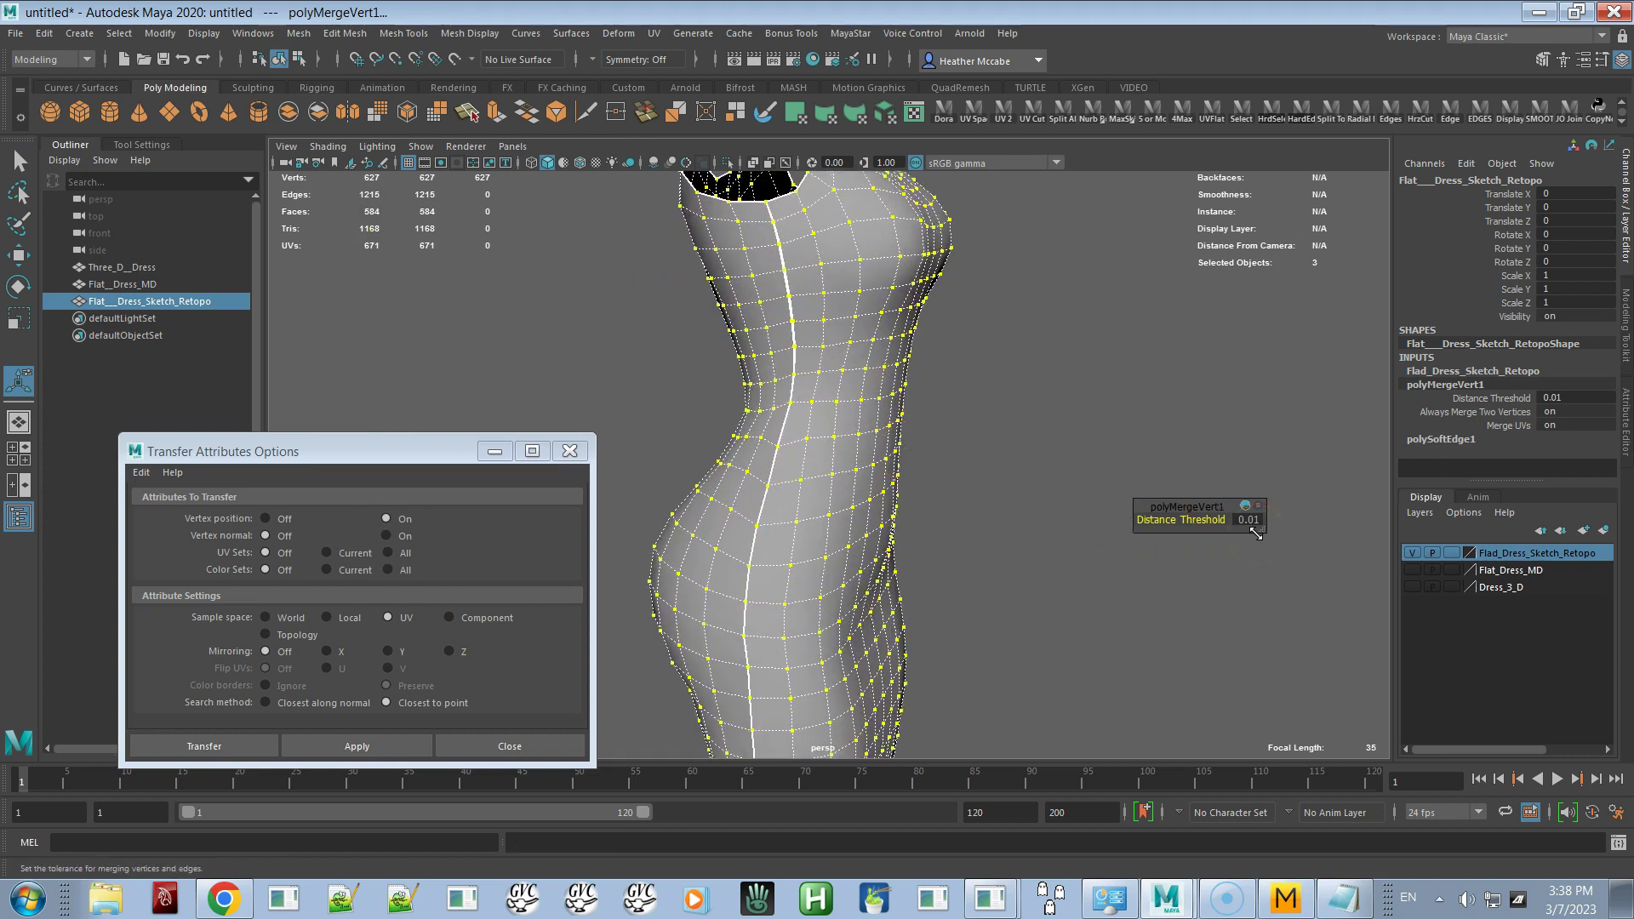
pyautogui.scroll(5, 977, 408)
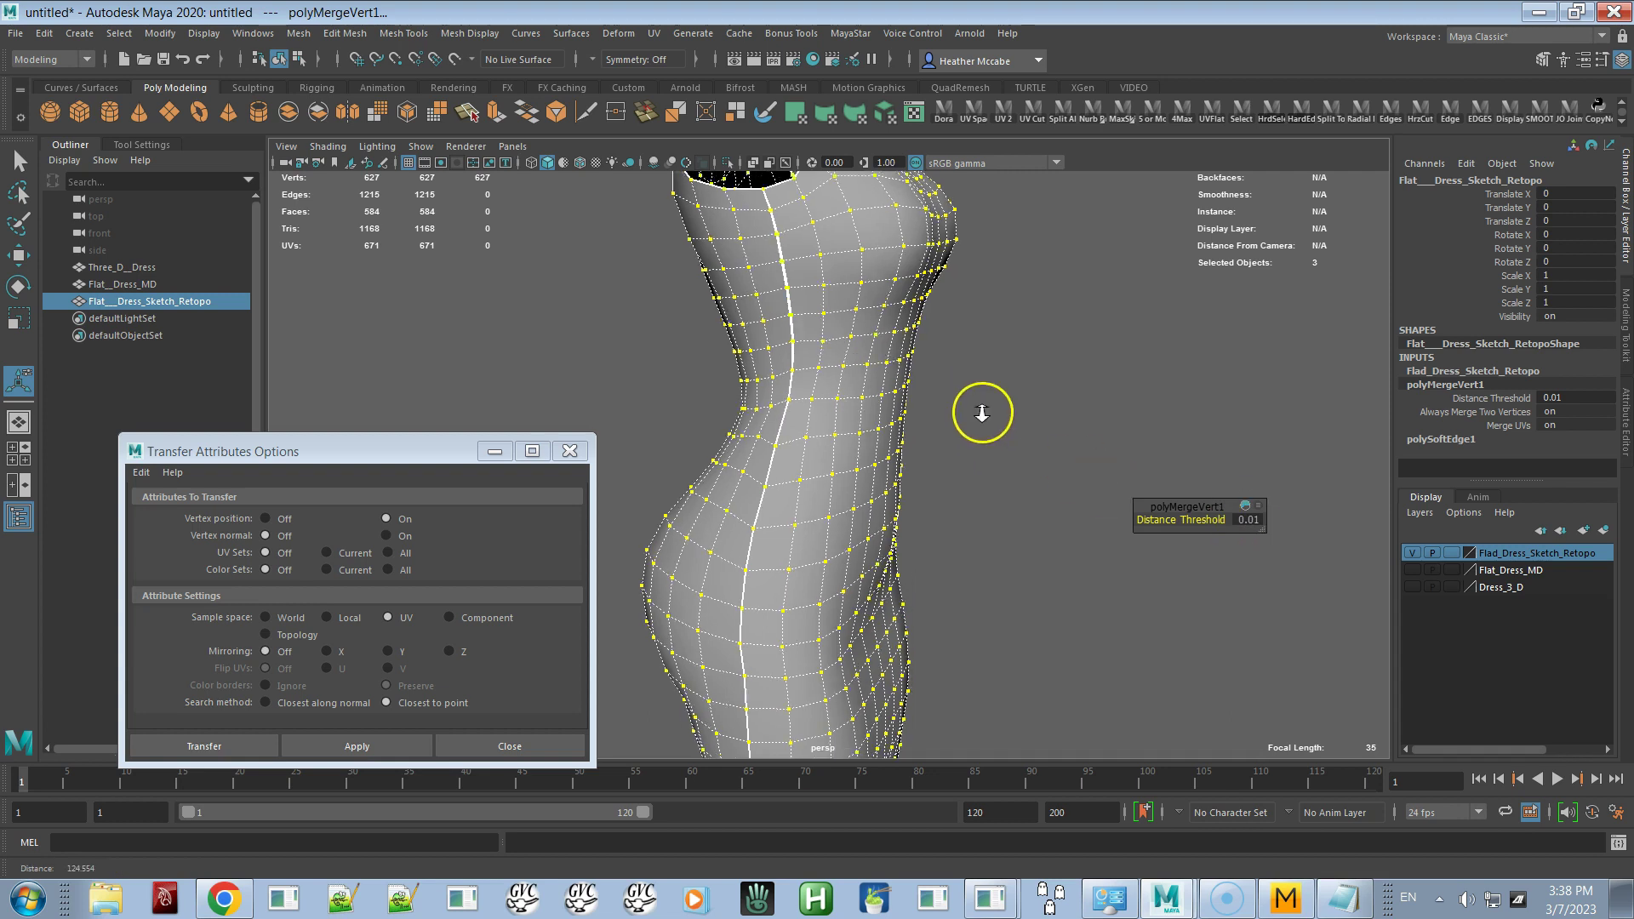
pyautogui.scroll(-3, 962, 502)
pyautogui.scroll(5, 961, 460)
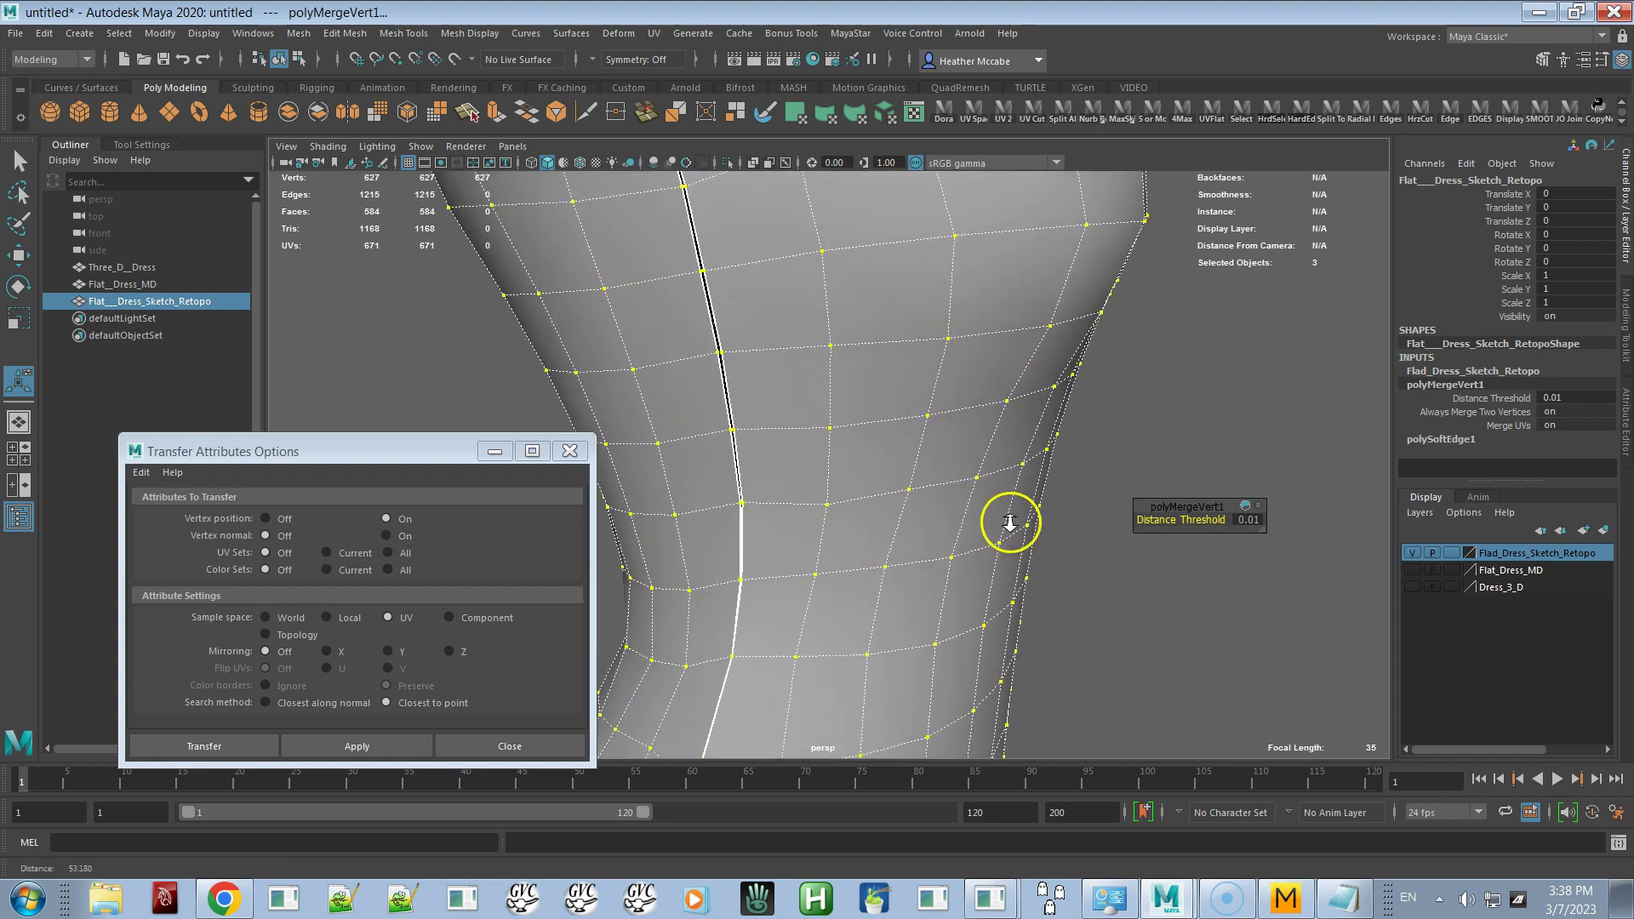
pyautogui.click(1249, 520)
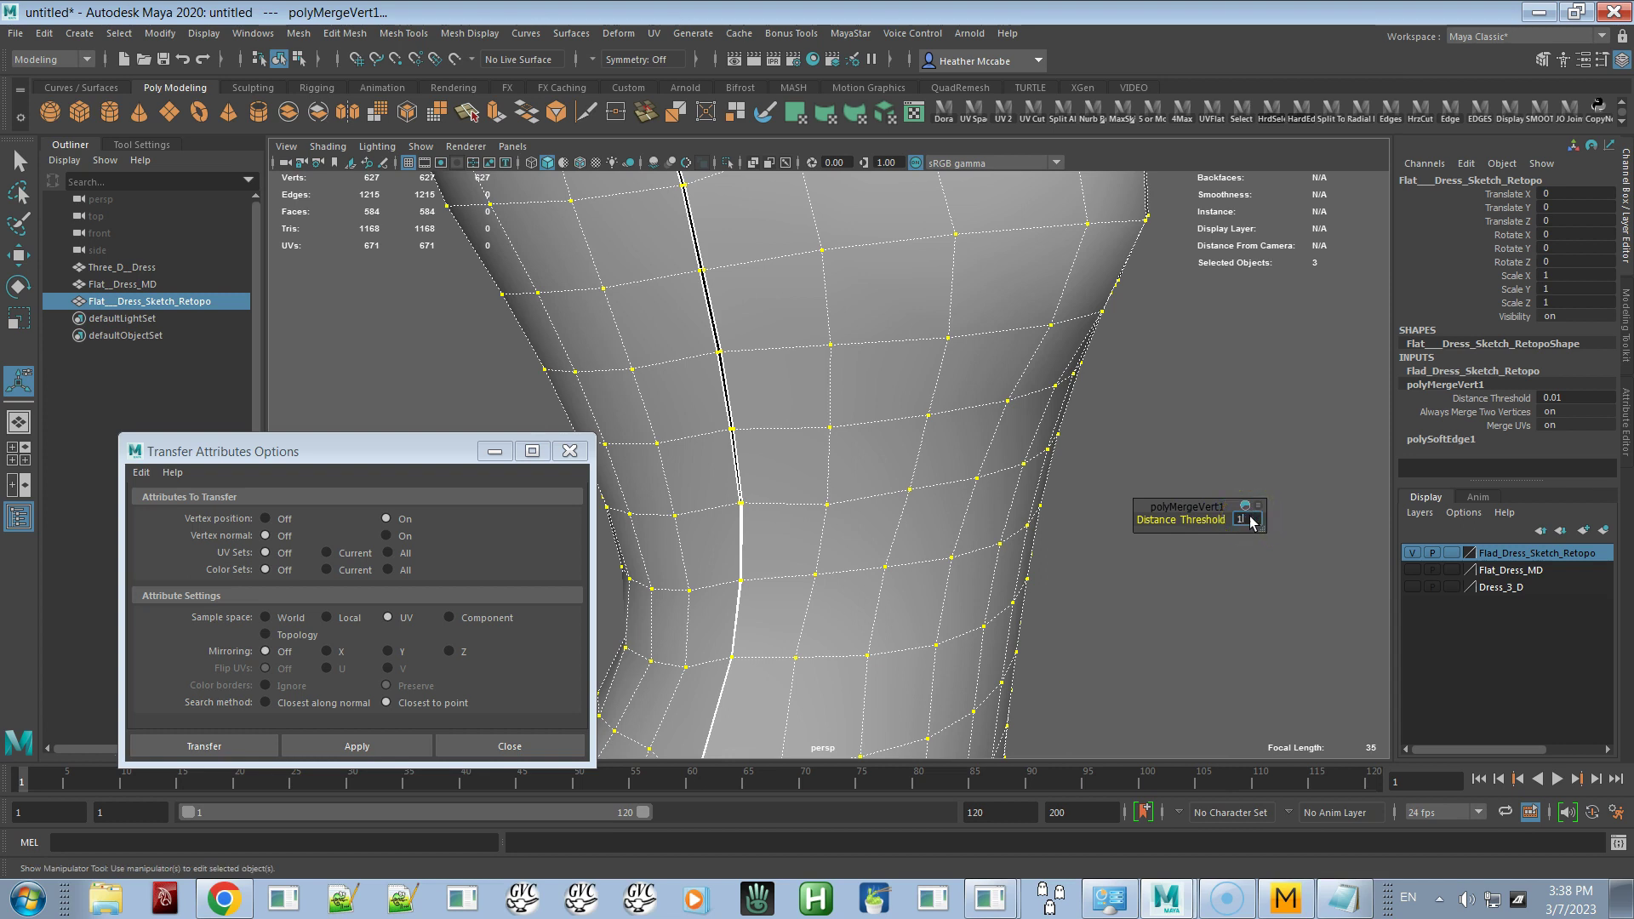
pyautogui.press('Return')
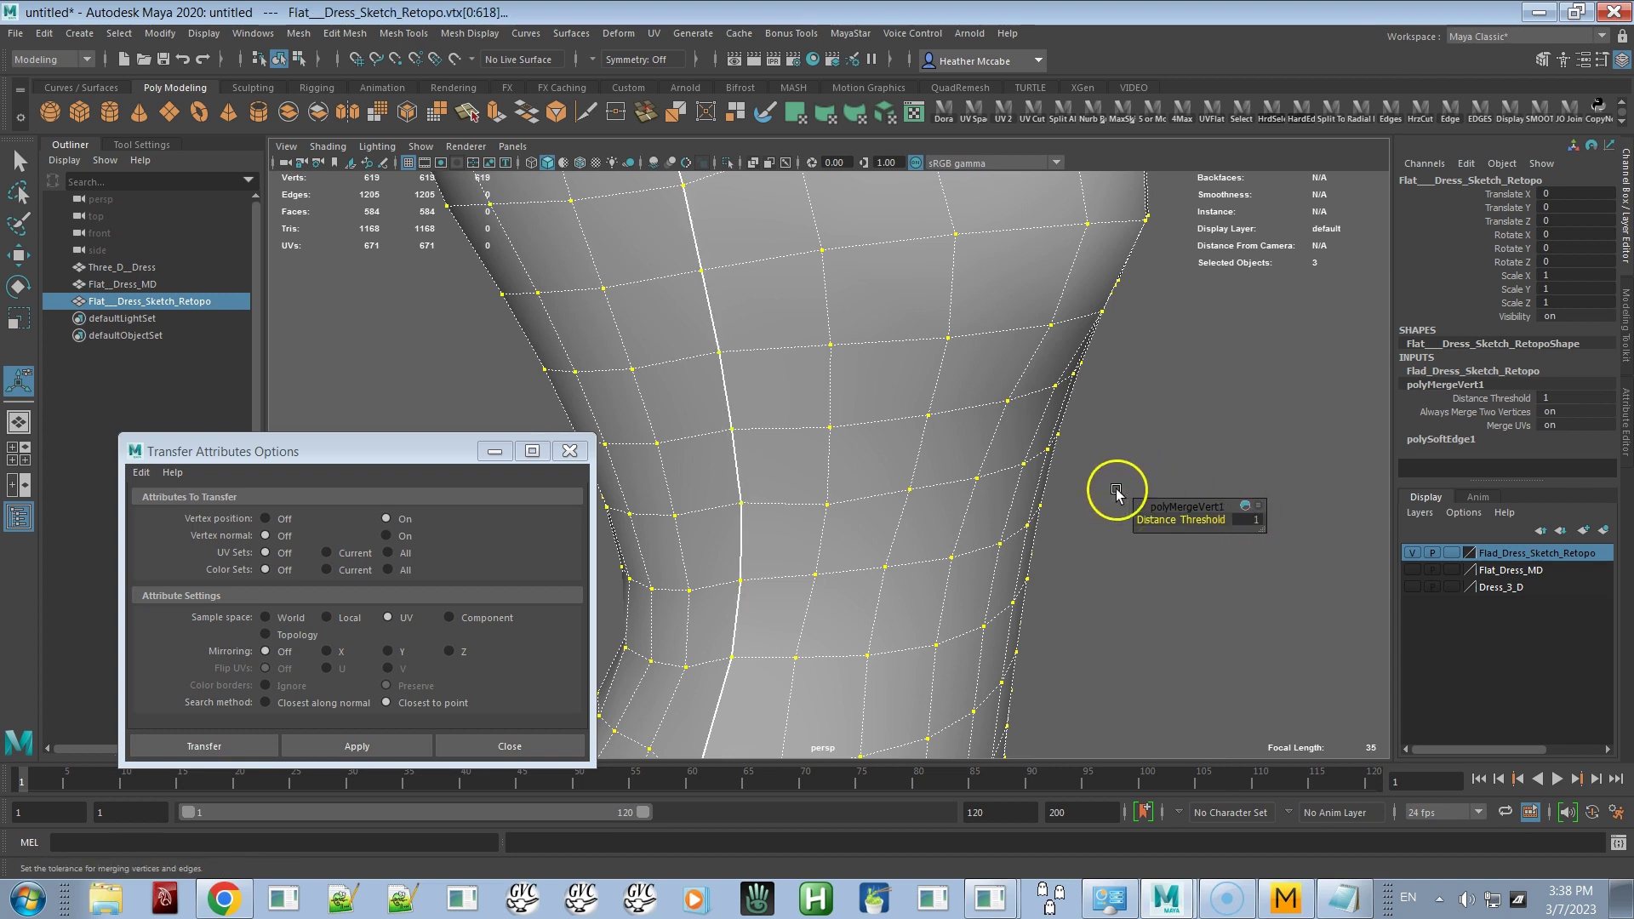
# Try a merge distance threshold of 2 while viewing the shoulder seam, and set it back to 1
pyautogui.keyDown('alt'); pyautogui.moveTo(977, 438); pyautogui.dragTo(896, 580, button='middle'); pyautogui.keyUp('alt')
pyautogui.keyDown('alt'); pyautogui.moveTo(896, 580); pyautogui.dragTo(947, 530); pyautogui.keyUp('alt')
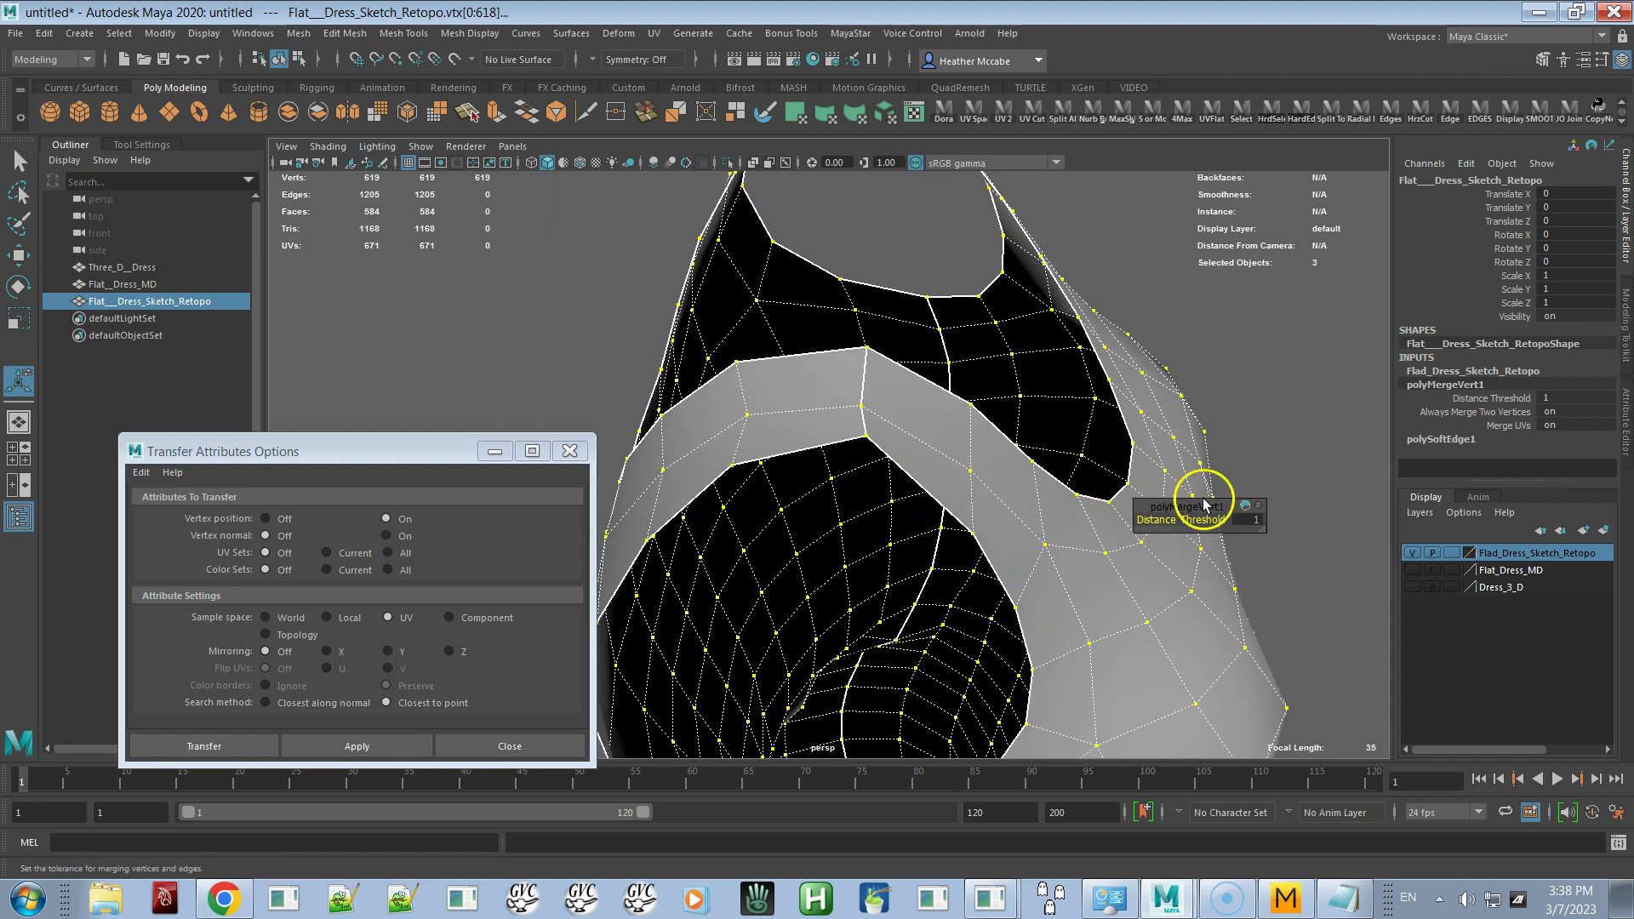
pyautogui.keyDown('alt'); pyautogui.moveTo(959, 465); pyautogui.dragTo(1177, 482); pyautogui.keyUp('alt')
pyautogui.click(1249, 519)
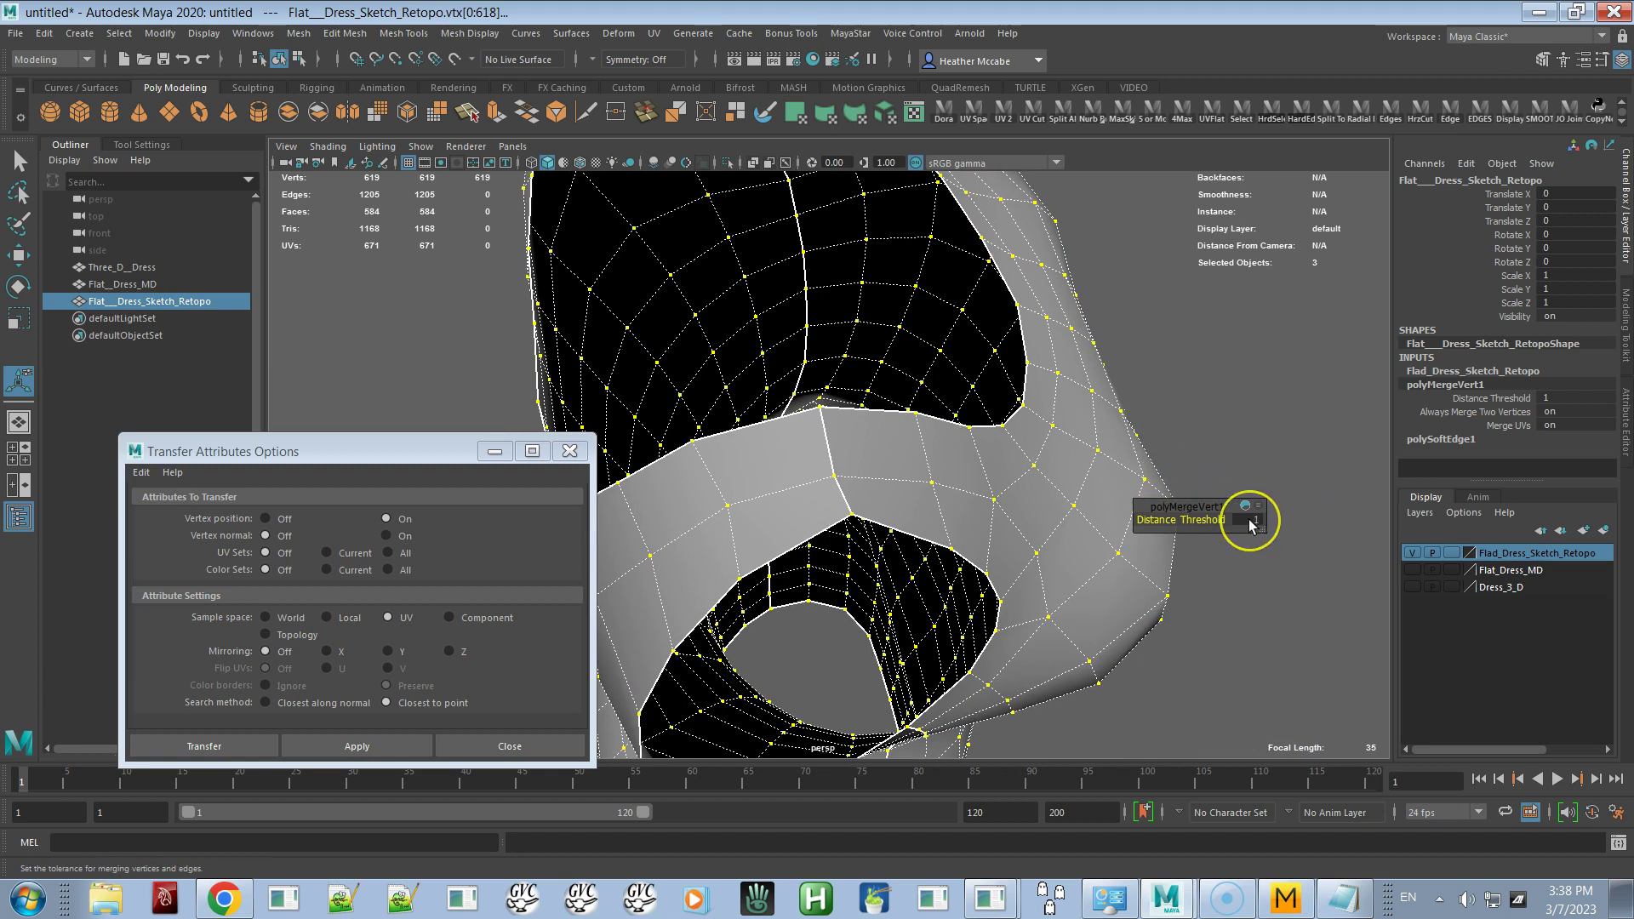
pyautogui.press('Return')
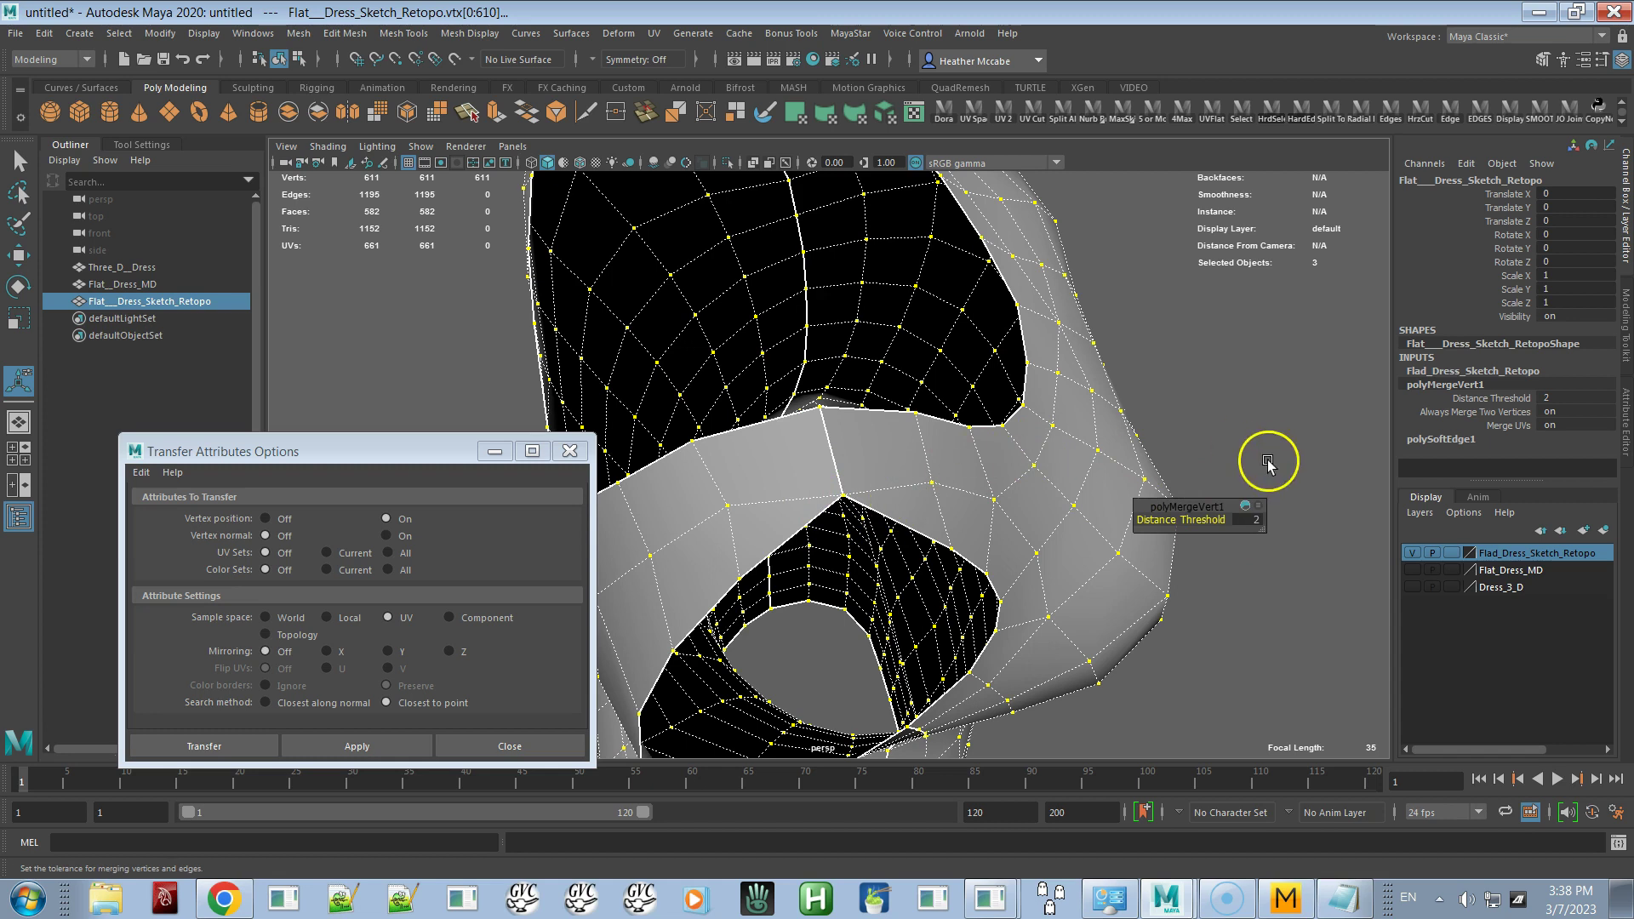
pyautogui.click(1246, 520)
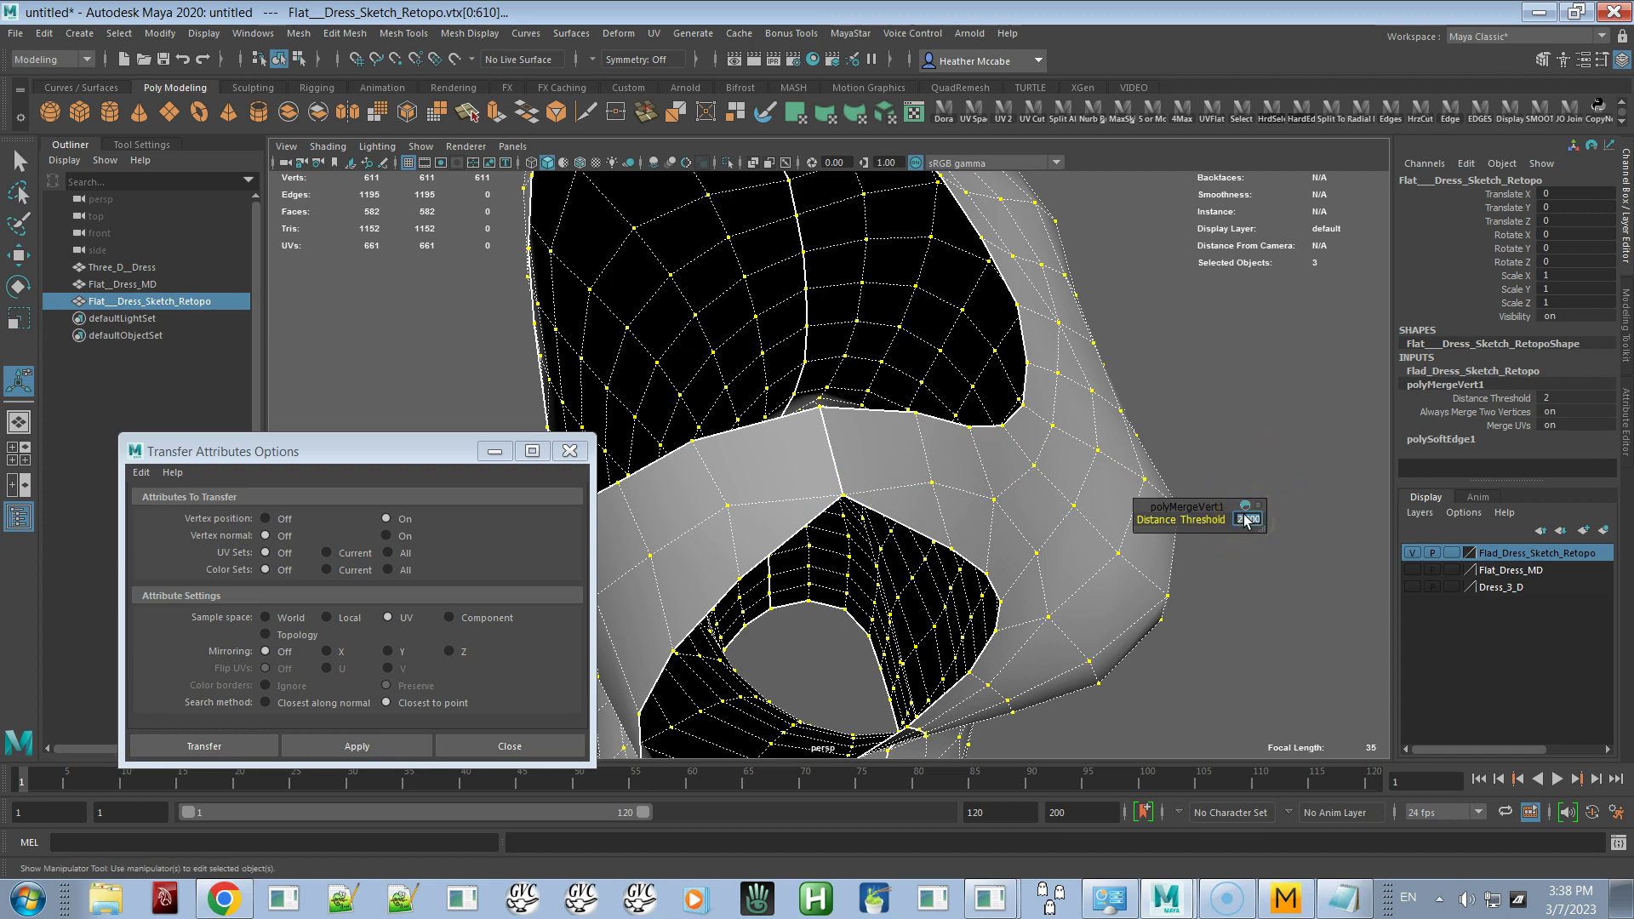
pyautogui.write('1')
pyautogui.press('Return')
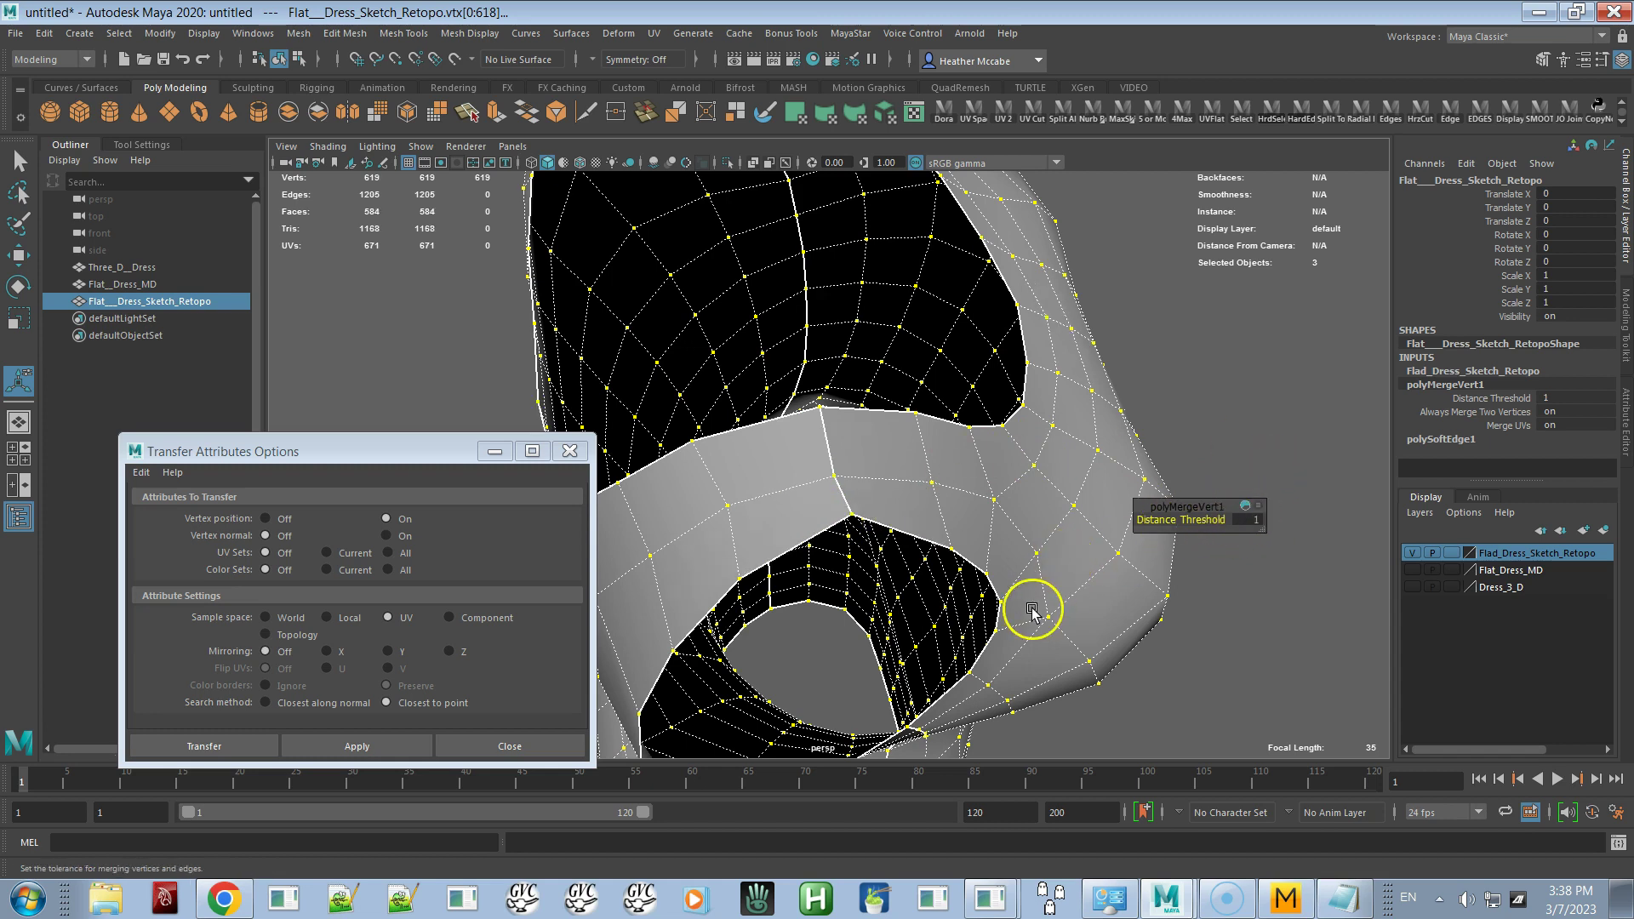
# Return the merged dress to object mode, deselect it, and inspect the shading along its side seam
pyautogui.press('f')
pyautogui.keyDown('alt'); pyautogui.moveTo(883, 323); pyautogui.dragTo(860, 390); pyautogui.keyUp('alt')
pyautogui.moveTo(860, 391); pyautogui.dragTo(956, 366, button='right')
pyautogui.click(1019, 390)
pyautogui.click(914, 453)
pyautogui.click(1030, 564)
pyautogui.keyDown('alt'); pyautogui.moveTo(1029, 563); pyautogui.dragTo(876, 341); pyautogui.keyUp('alt')
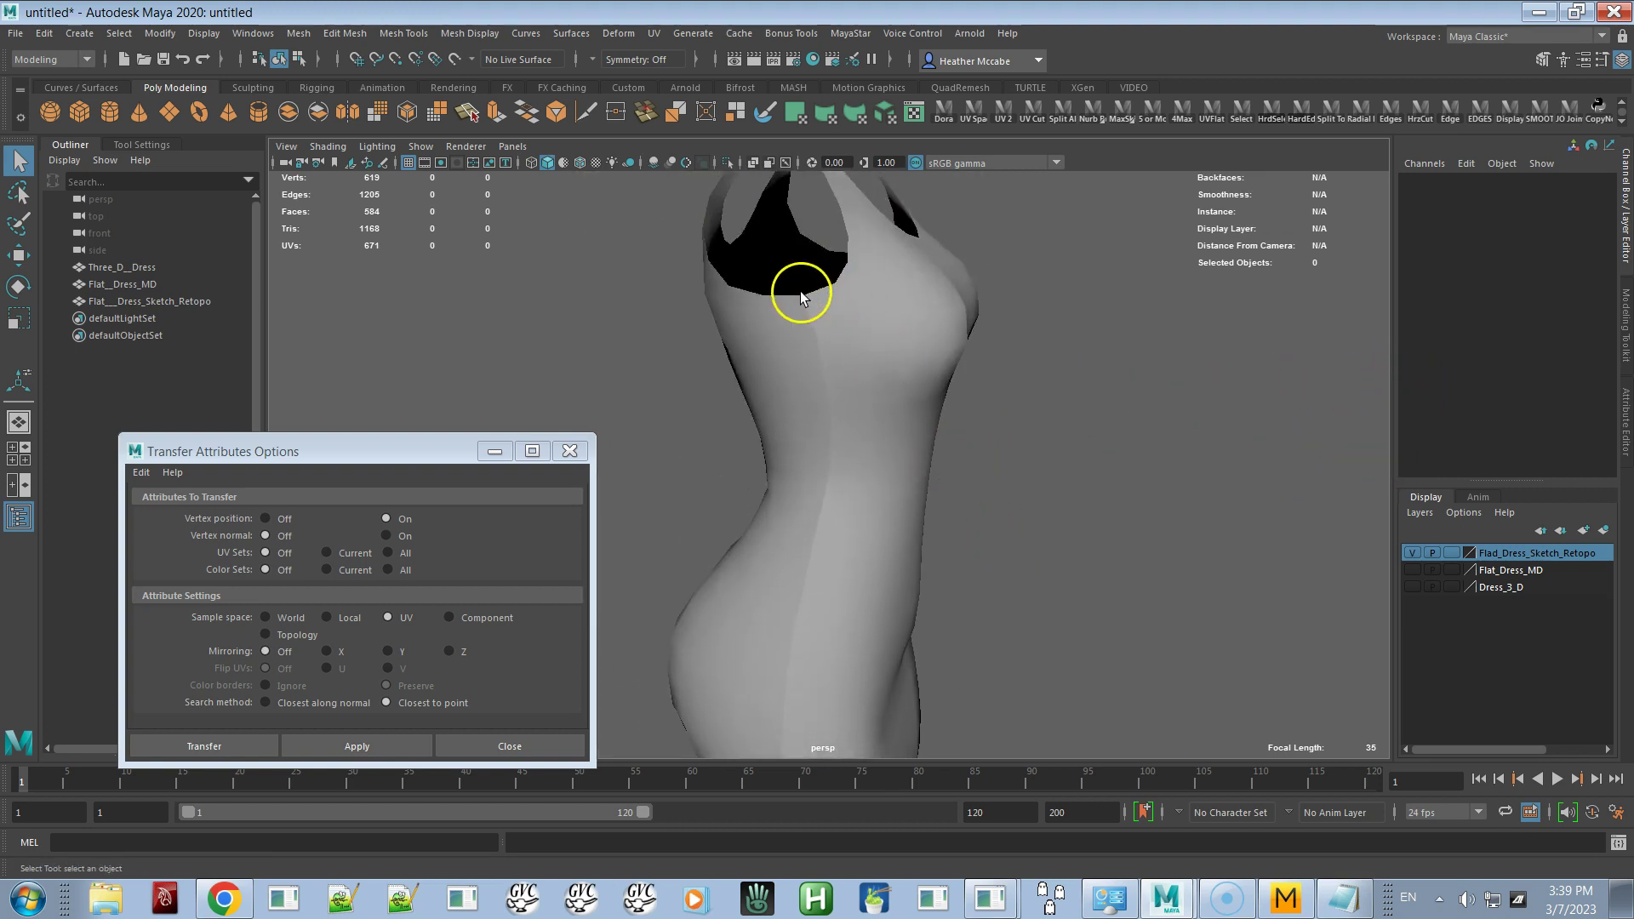
# Soften the edges of the merged dress again to smooth the seam shading
pyautogui.click(805, 589)
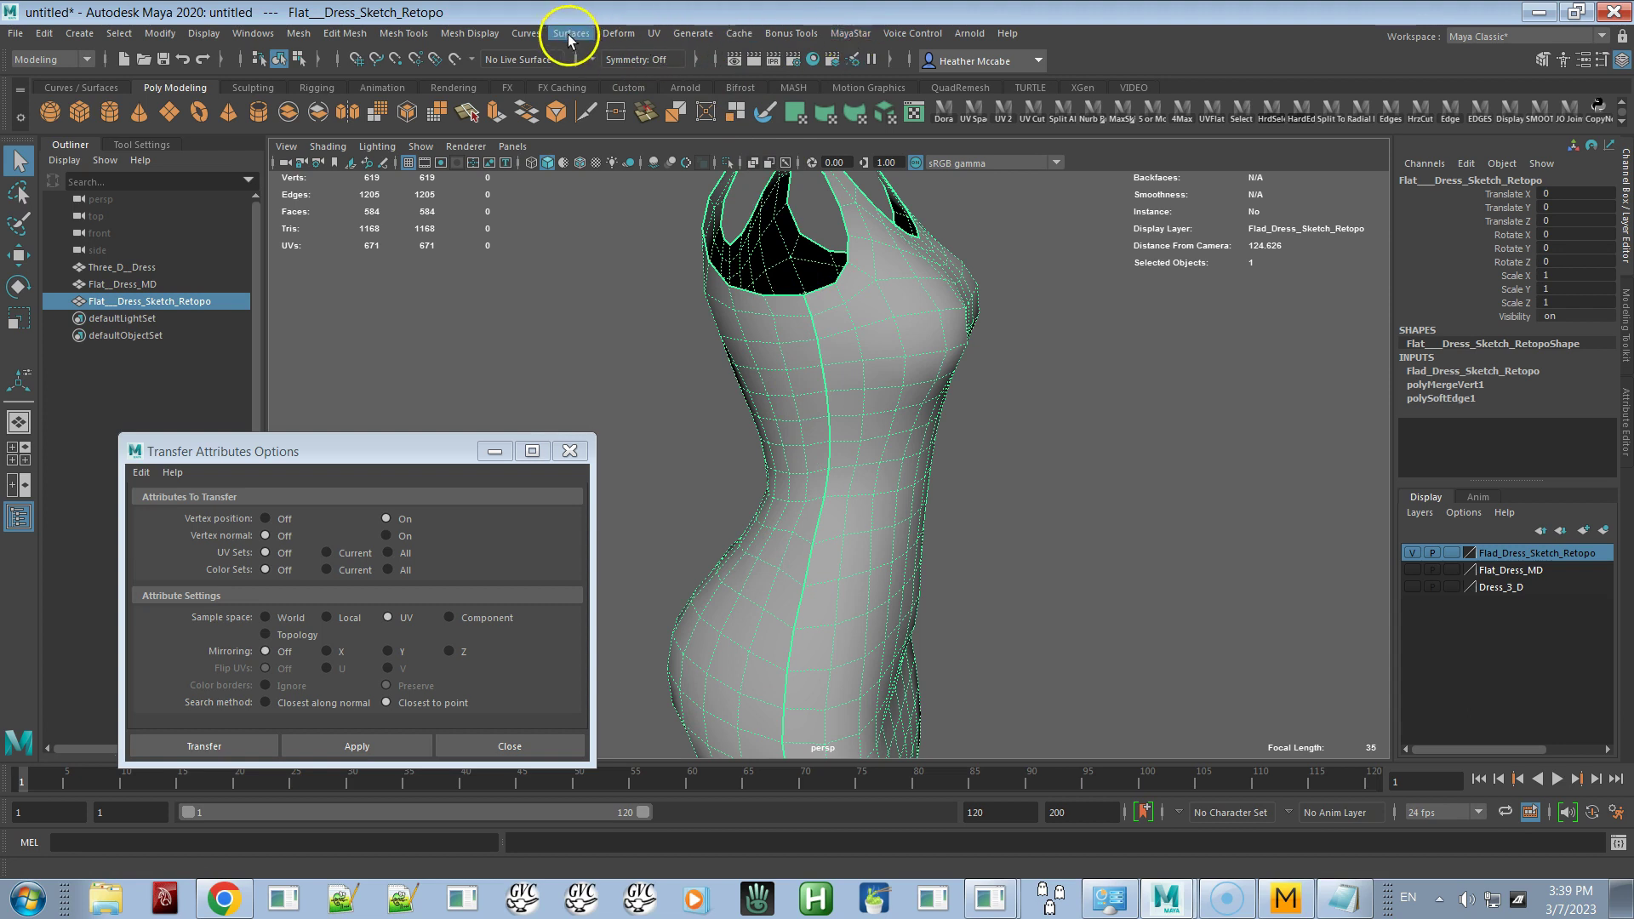
pyautogui.click(470, 33)
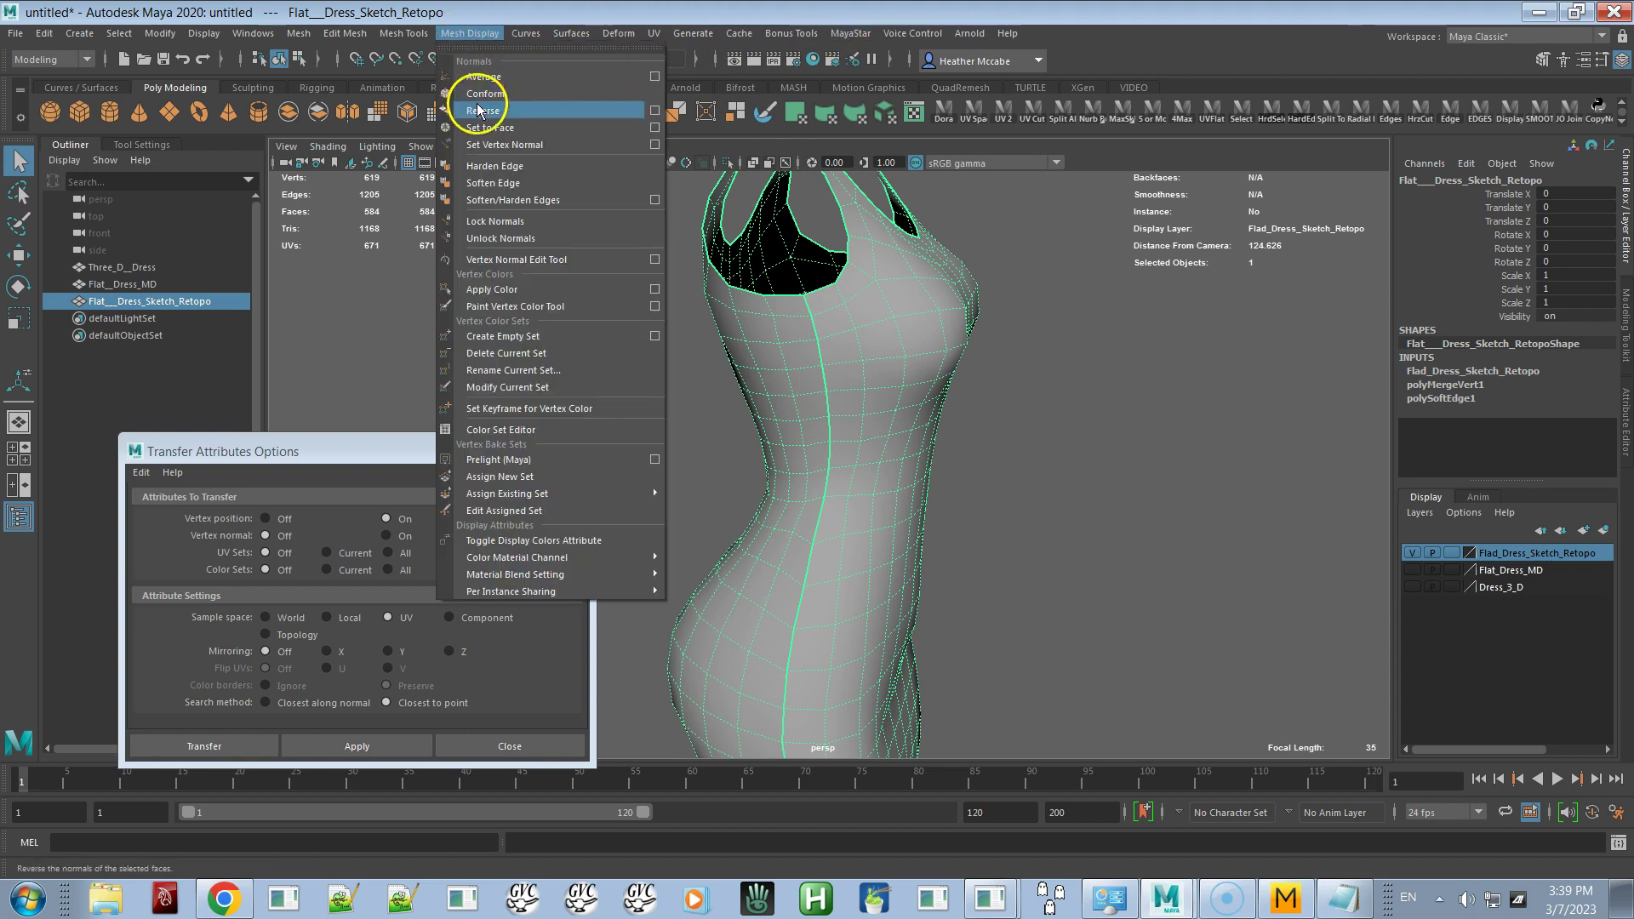
pyautogui.click(481, 181)
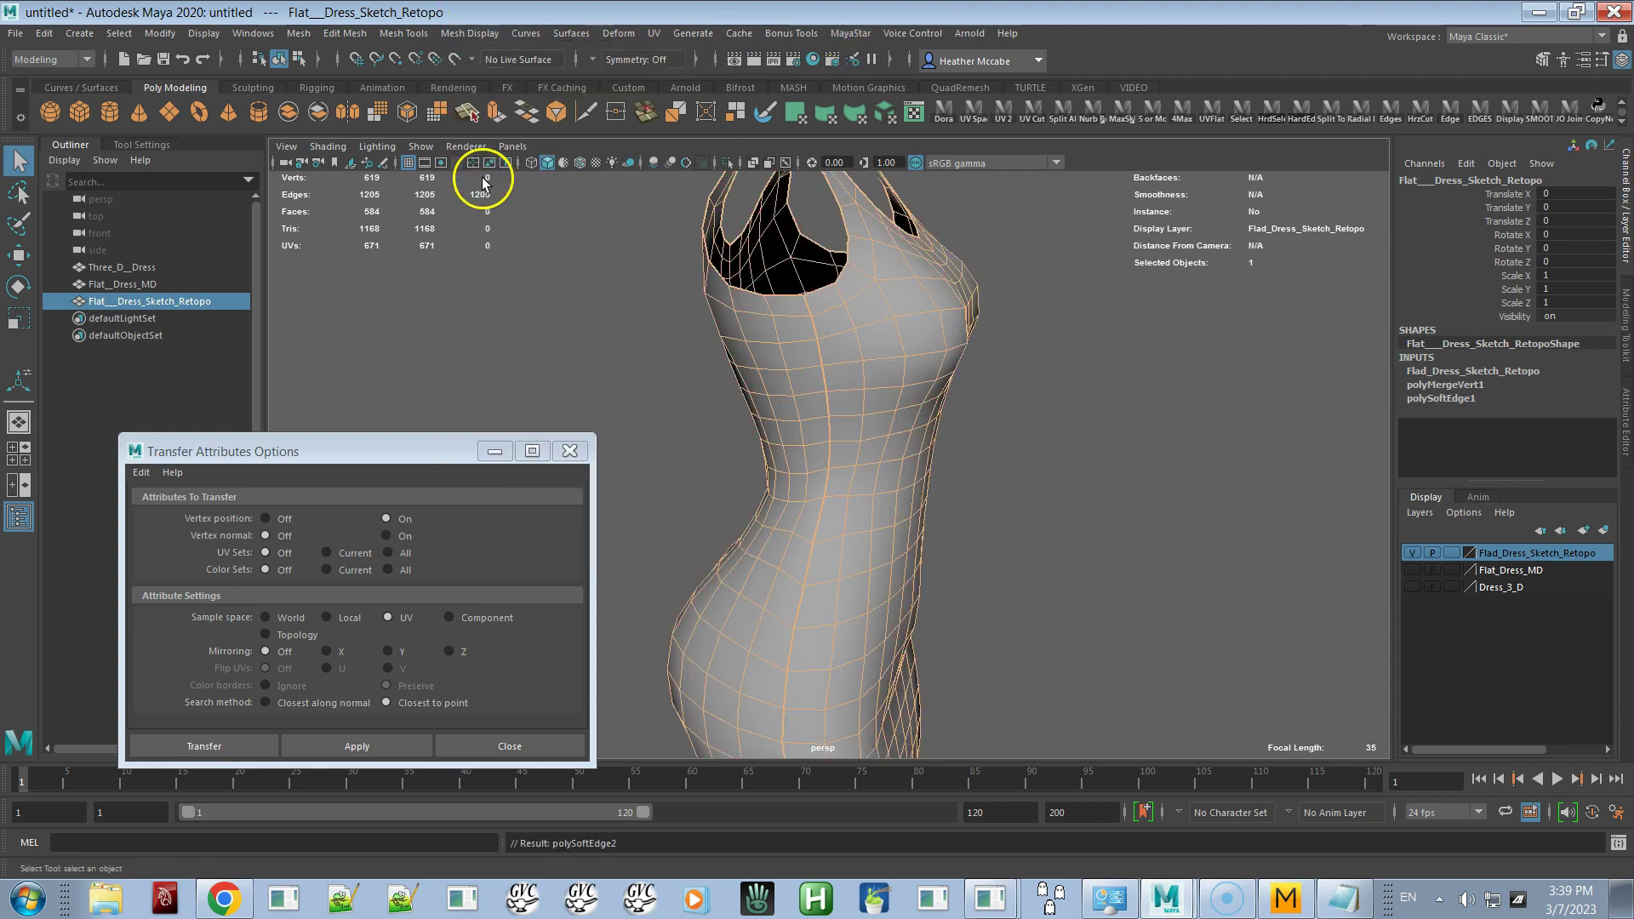
pyautogui.click(1060, 459)
# Inspect the smoothed dress from below, above, the side and the front, checking the seams, armholes and neckline
pyautogui.keyDown('alt'); pyautogui.moveTo(912, 464); pyautogui.dragTo(919, 354); pyautogui.keyUp('alt')
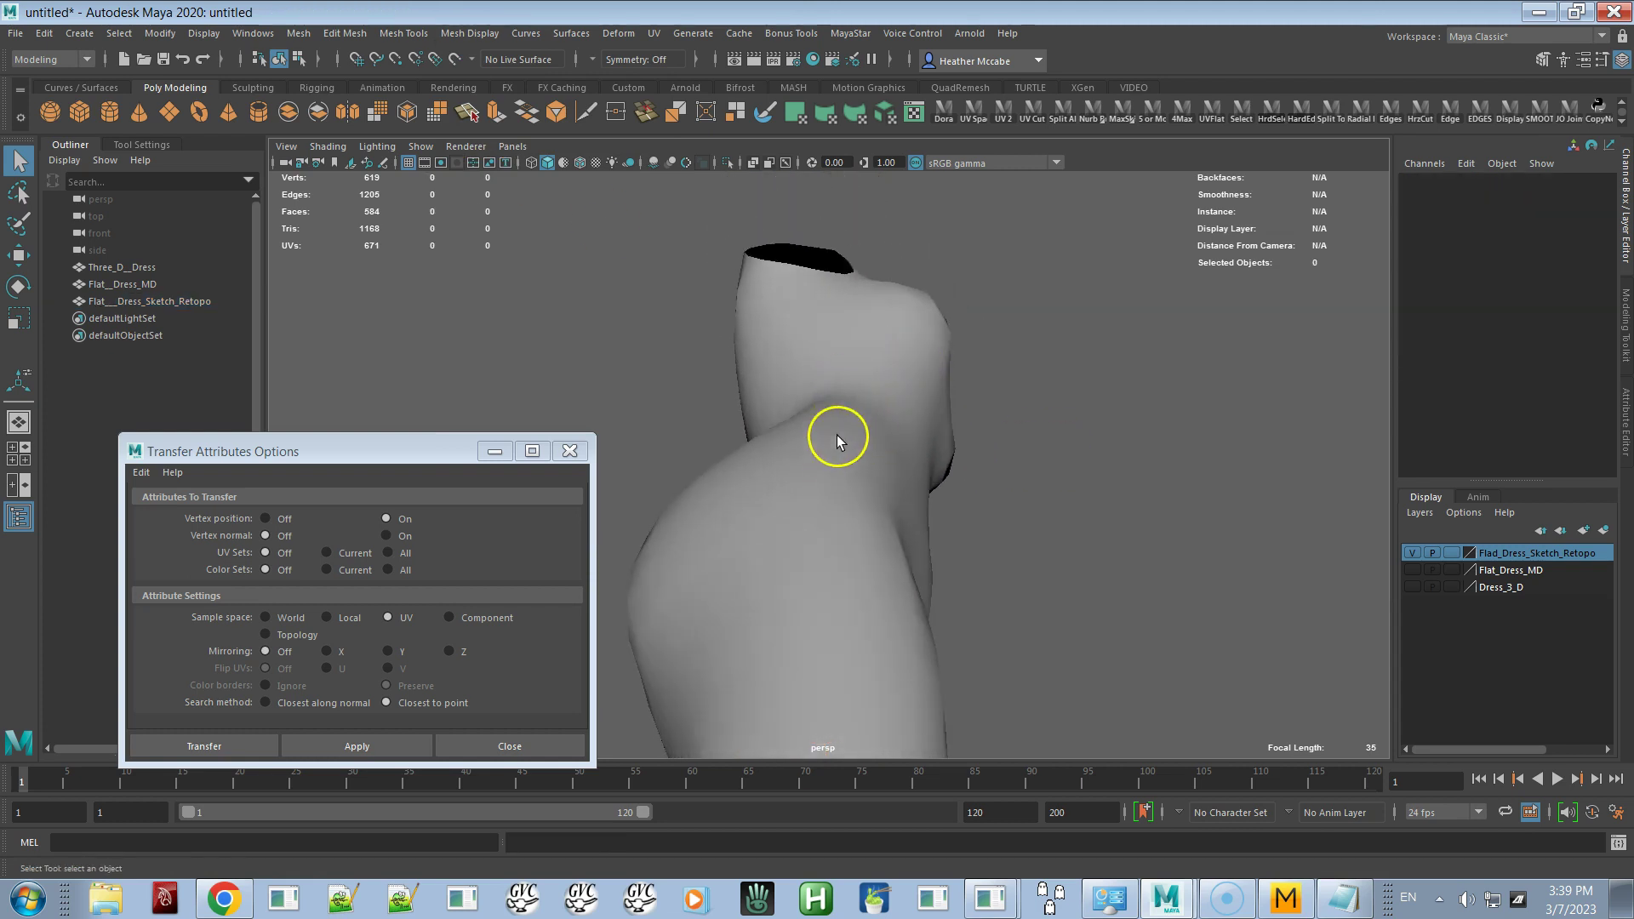
pyautogui.keyDown('alt'); pyautogui.moveTo(832, 476); pyautogui.dragTo(868, 633); pyautogui.keyUp('alt')
pyautogui.keyDown('alt'); pyautogui.moveTo(848, 444); pyautogui.dragTo(1093, 441); pyautogui.keyUp('alt')
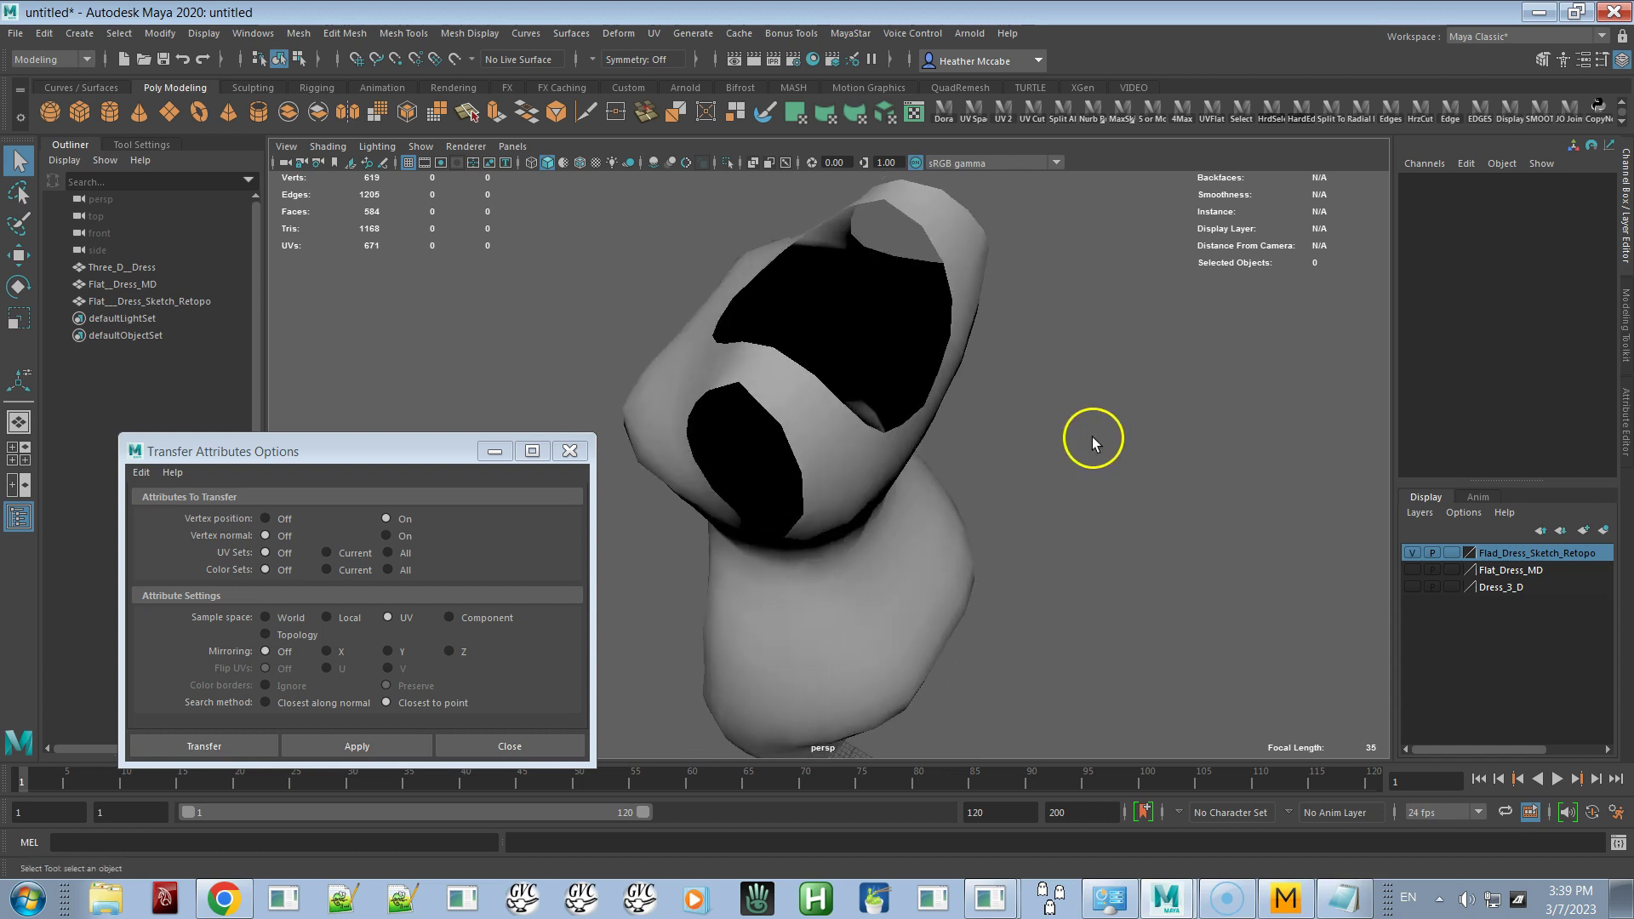
pyautogui.keyDown('alt'); pyautogui.moveTo(922, 485); pyautogui.dragTo(882, 484); pyautogui.keyUp('alt')
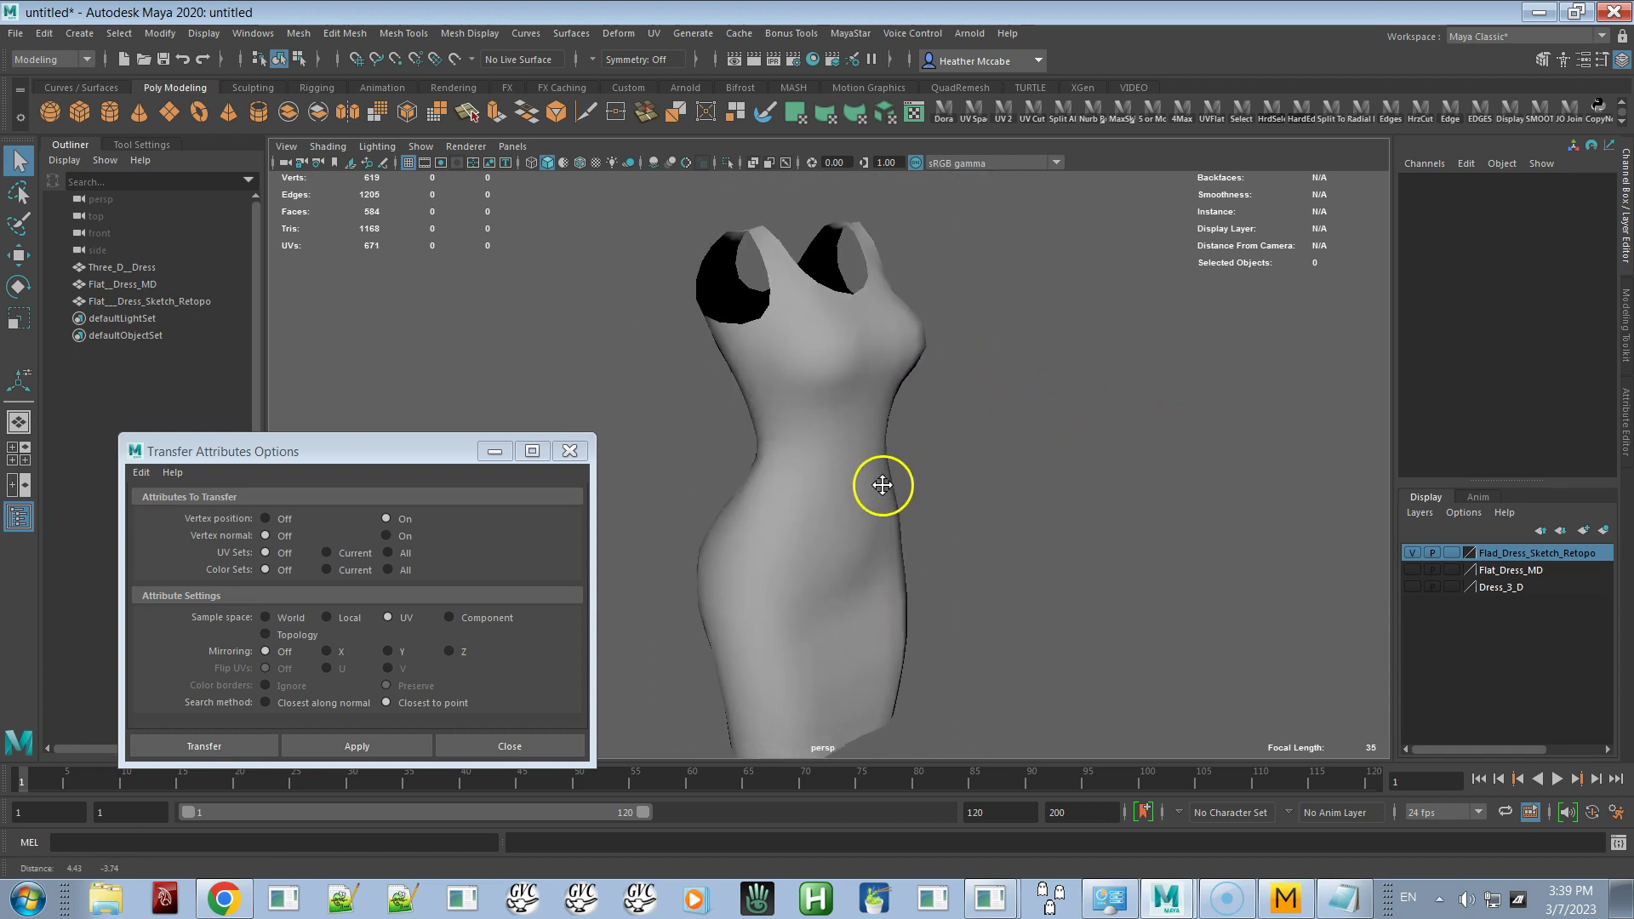
pyautogui.keyDown('alt'); pyautogui.moveTo(882, 484); pyautogui.dragTo(873, 472, button='middle'); pyautogui.keyUp('alt')
pyautogui.keyDown('alt'); pyautogui.moveTo(793, 483); pyautogui.dragTo(927, 417); pyautogui.keyUp('alt')
pyautogui.click(896, 435)
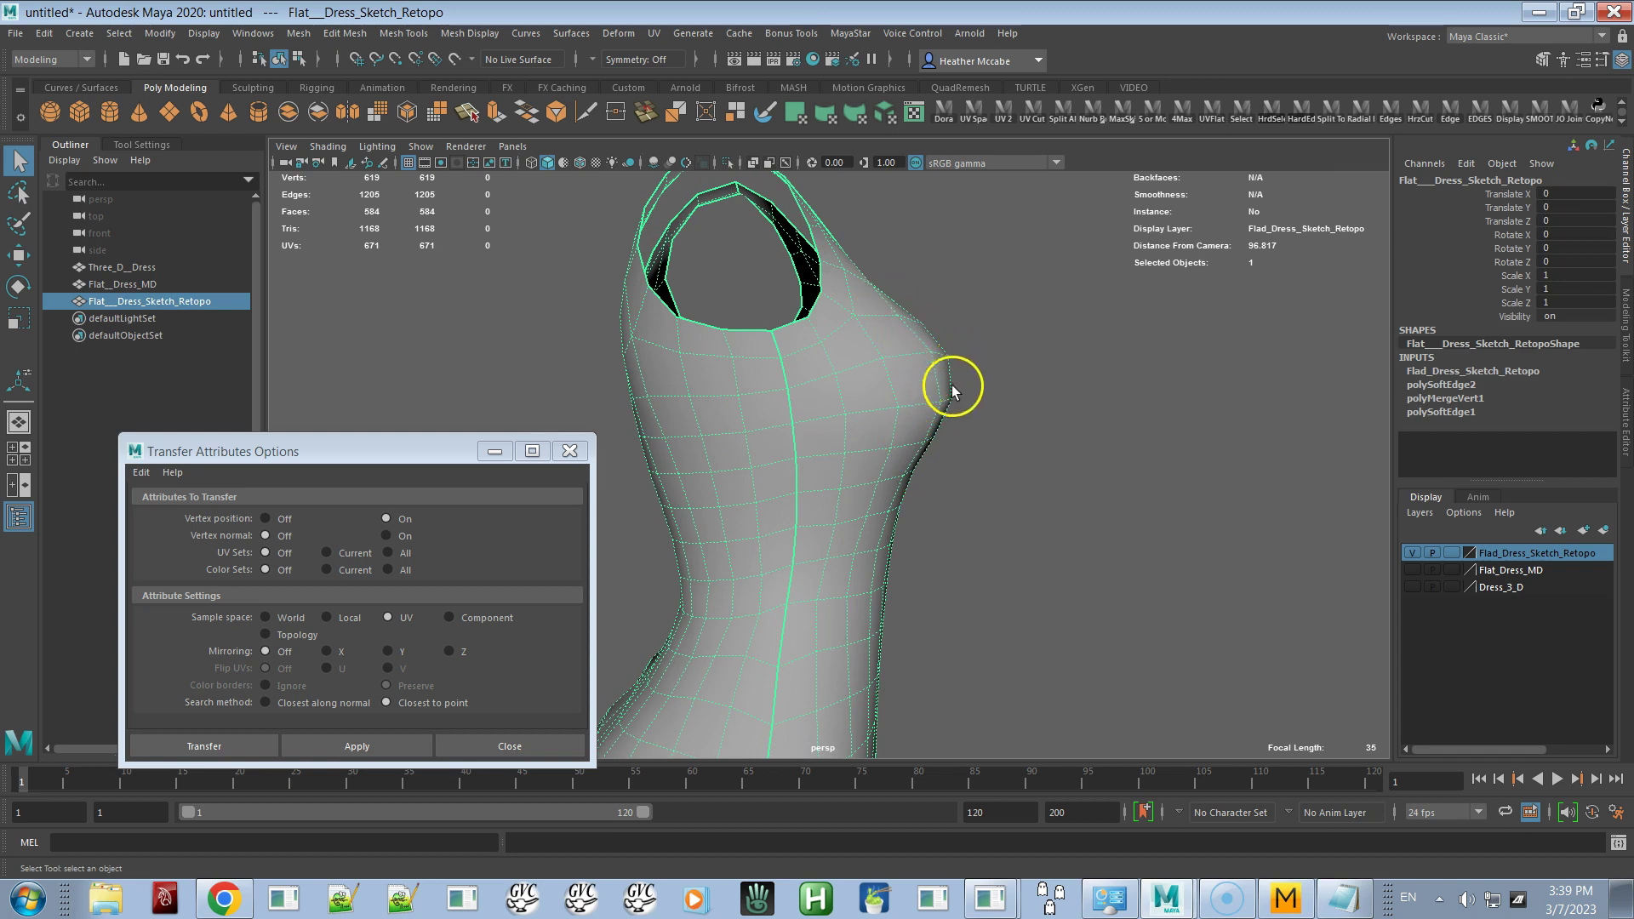
pyautogui.keyDown('alt'); pyautogui.moveTo(934, 445); pyautogui.dragTo(748, 485); pyautogui.keyUp('alt')
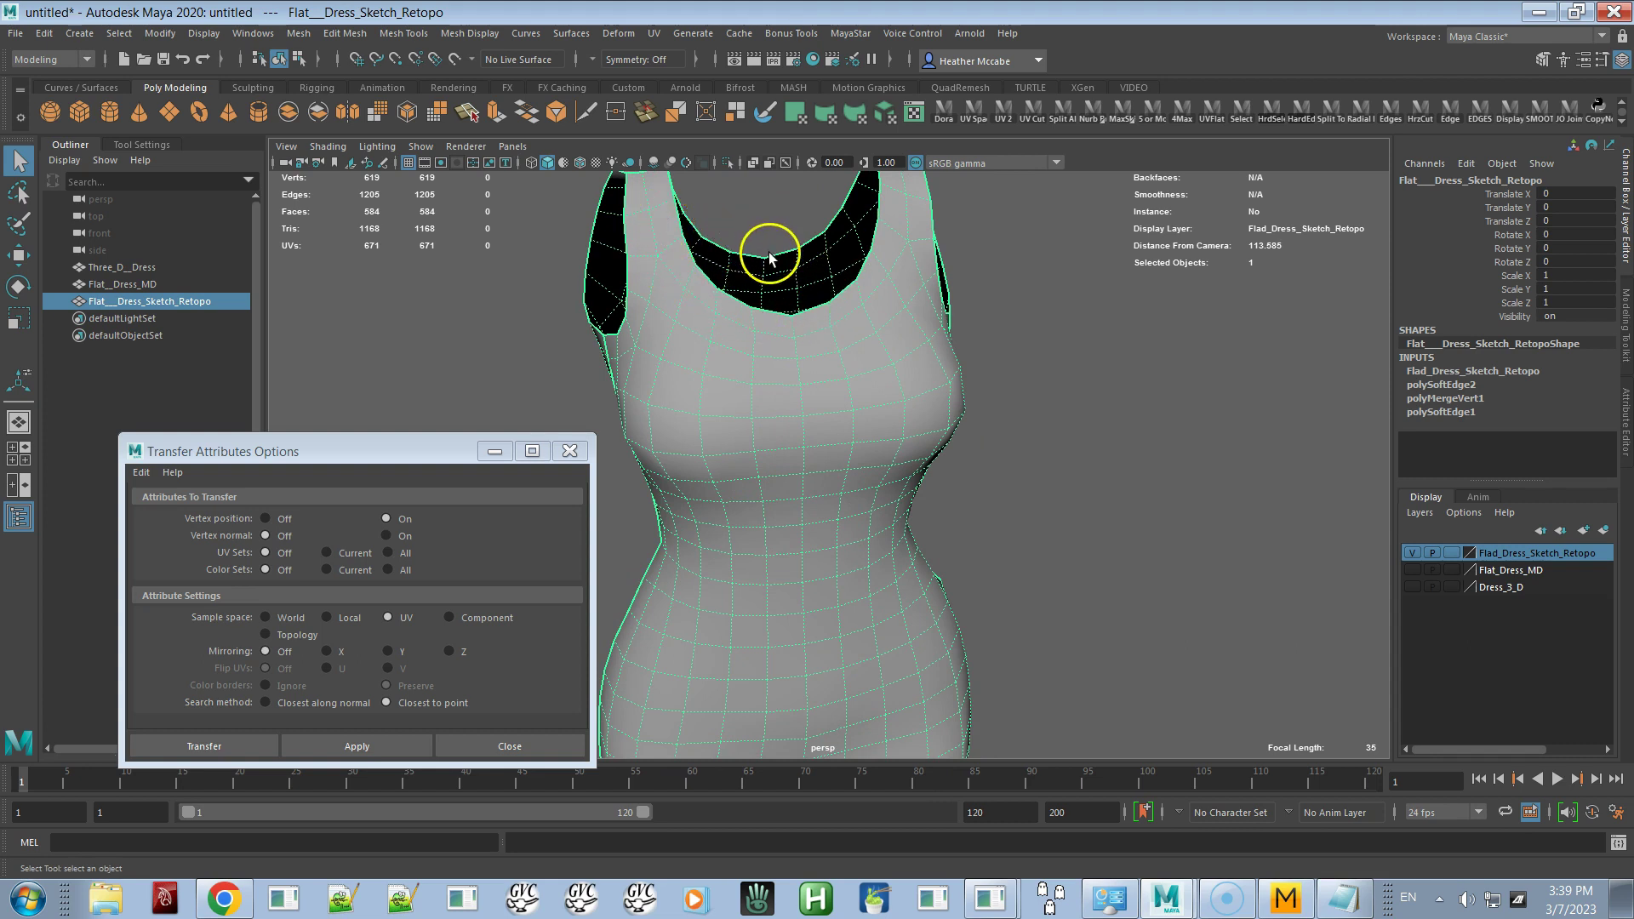
pyautogui.keyDown('alt'); pyautogui.moveTo(795, 368); pyautogui.dragTo(696, 243, button='right'); pyautogui.keyUp('alt')
pyautogui.keyDown('alt'); pyautogui.moveTo(696, 243); pyautogui.dragTo(736, 325); pyautogui.keyUp('alt')
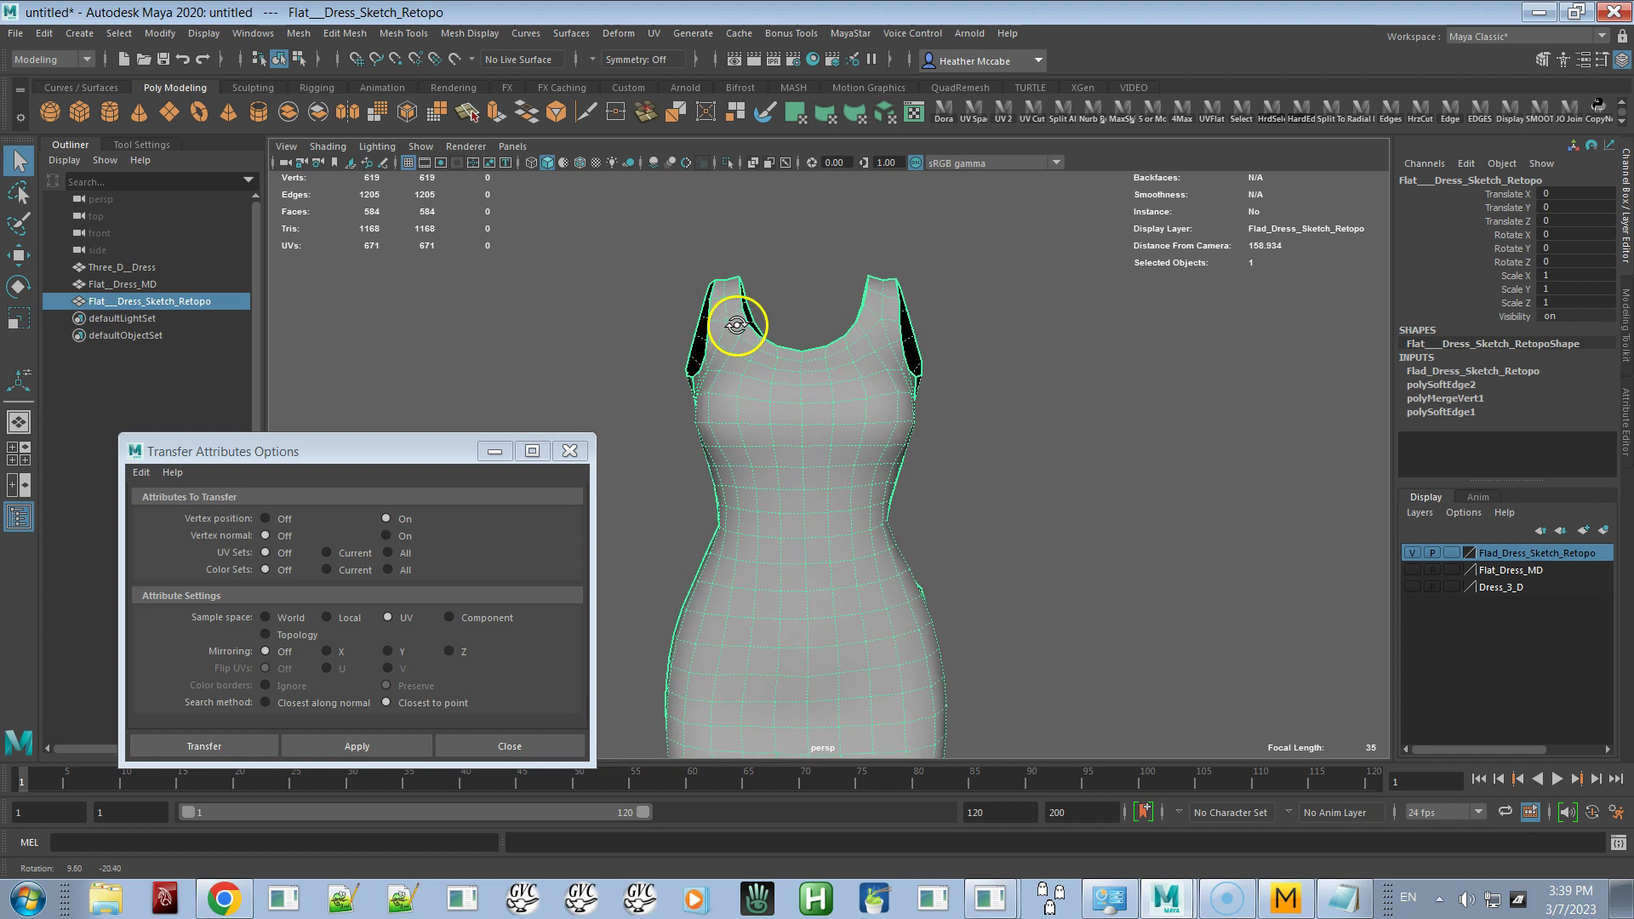
# Switch the dress to face selection and select the bodice faces above the waist
pyautogui.moveTo(812, 369); pyautogui.dragTo(810, 417, button='right')
pyautogui.moveTo(997, 232); pyautogui.dragTo(773, 467)
pyautogui.keyDown('alt'); pyautogui.moveTo(945, 508); pyautogui.dragTo(973, 487); pyautogui.keyUp('alt')
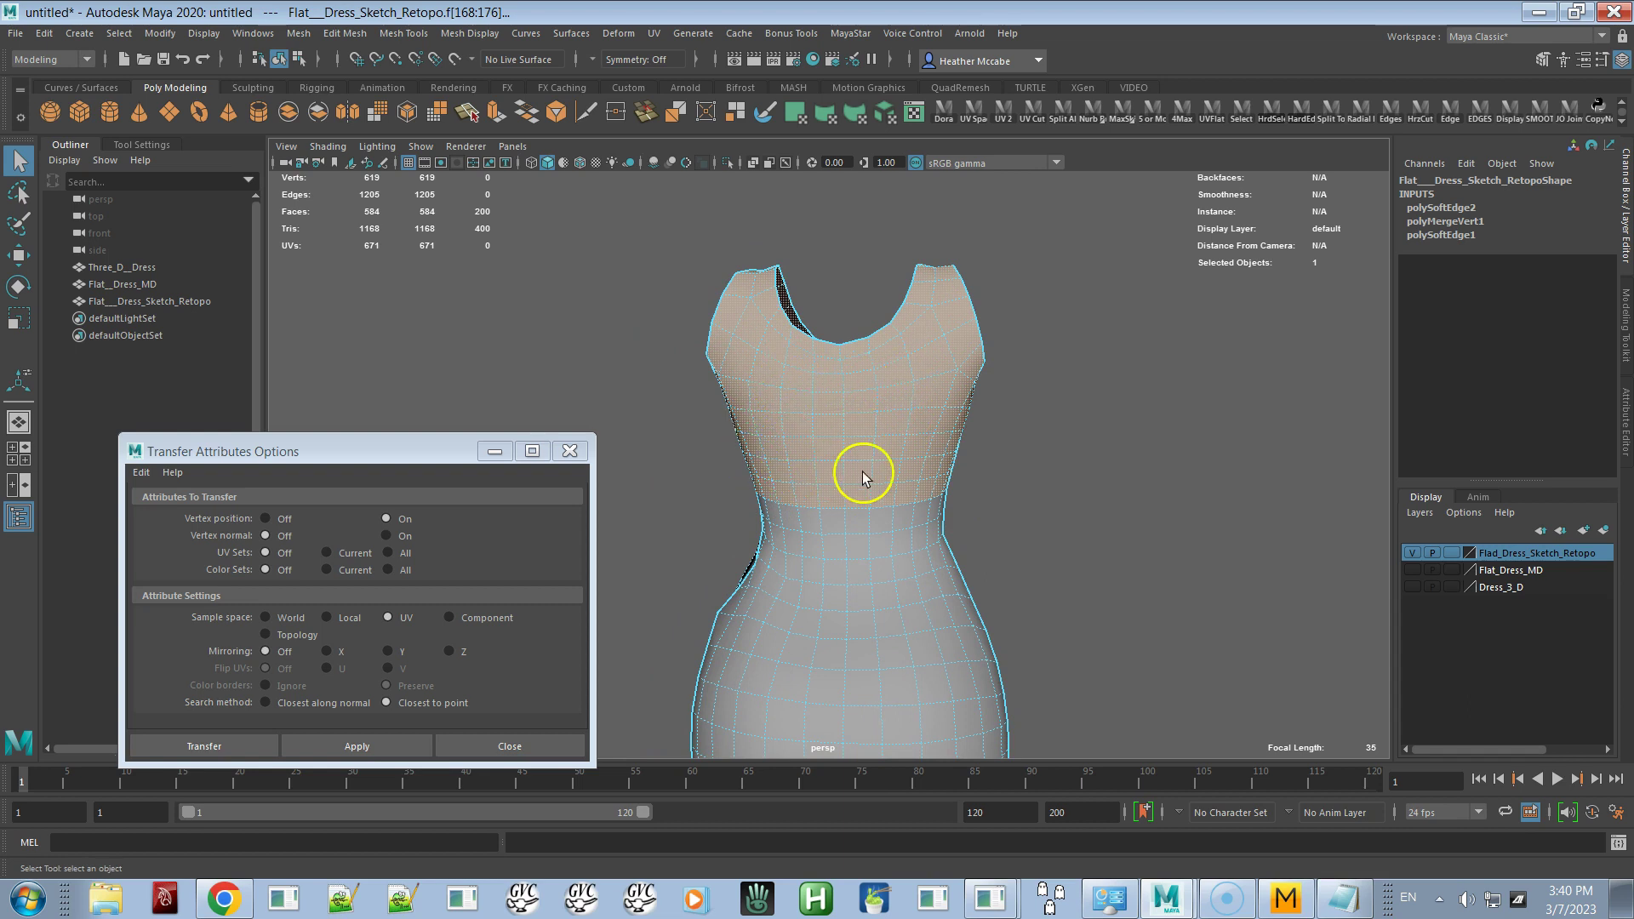
# View the selected bodice faces at an angle and close the transfer attributes options
pyautogui.moveTo(955, 408)
pyautogui.keyDown('alt'); pyautogui.mouseDown()
pyautogui.moveTo(758, 423)
pyautogui.moveTo(963, 412)
pyautogui.moveTo(956, 394)
pyautogui.mouseUp(); pyautogui.keyUp('alt')
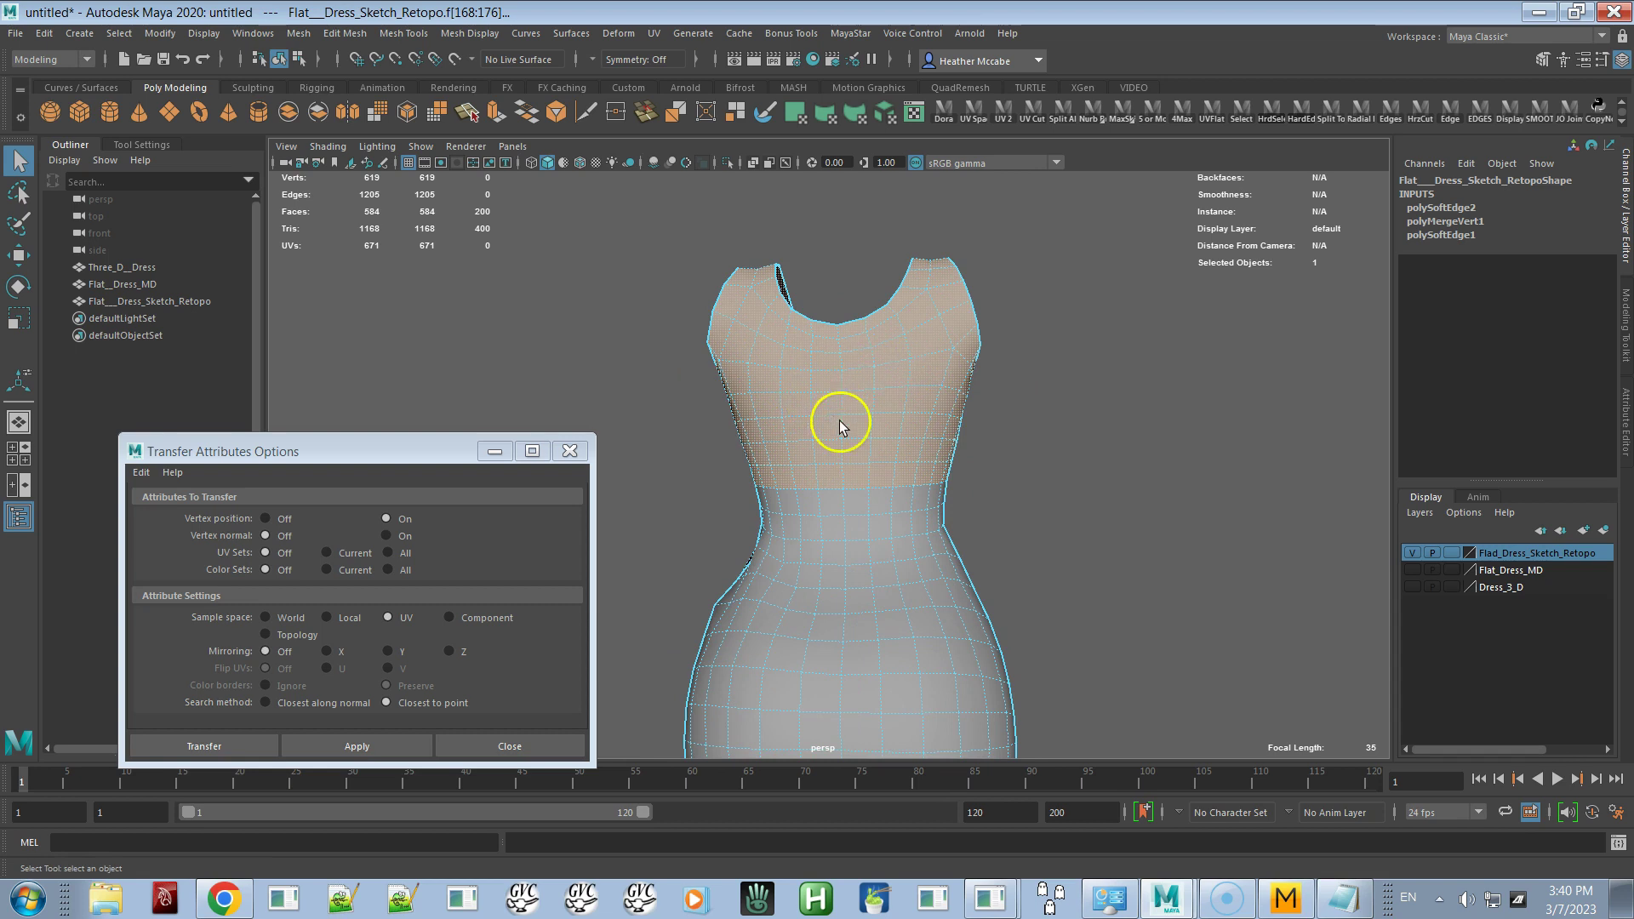
pyautogui.keyDown('alt'); pyautogui.moveTo(938, 486); pyautogui.dragTo(729, 455); pyautogui.keyUp('alt')
pyautogui.keyDown('alt'); pyautogui.moveTo(729, 455); pyautogui.dragTo(806, 525, button='right'); pyautogui.keyUp('alt')
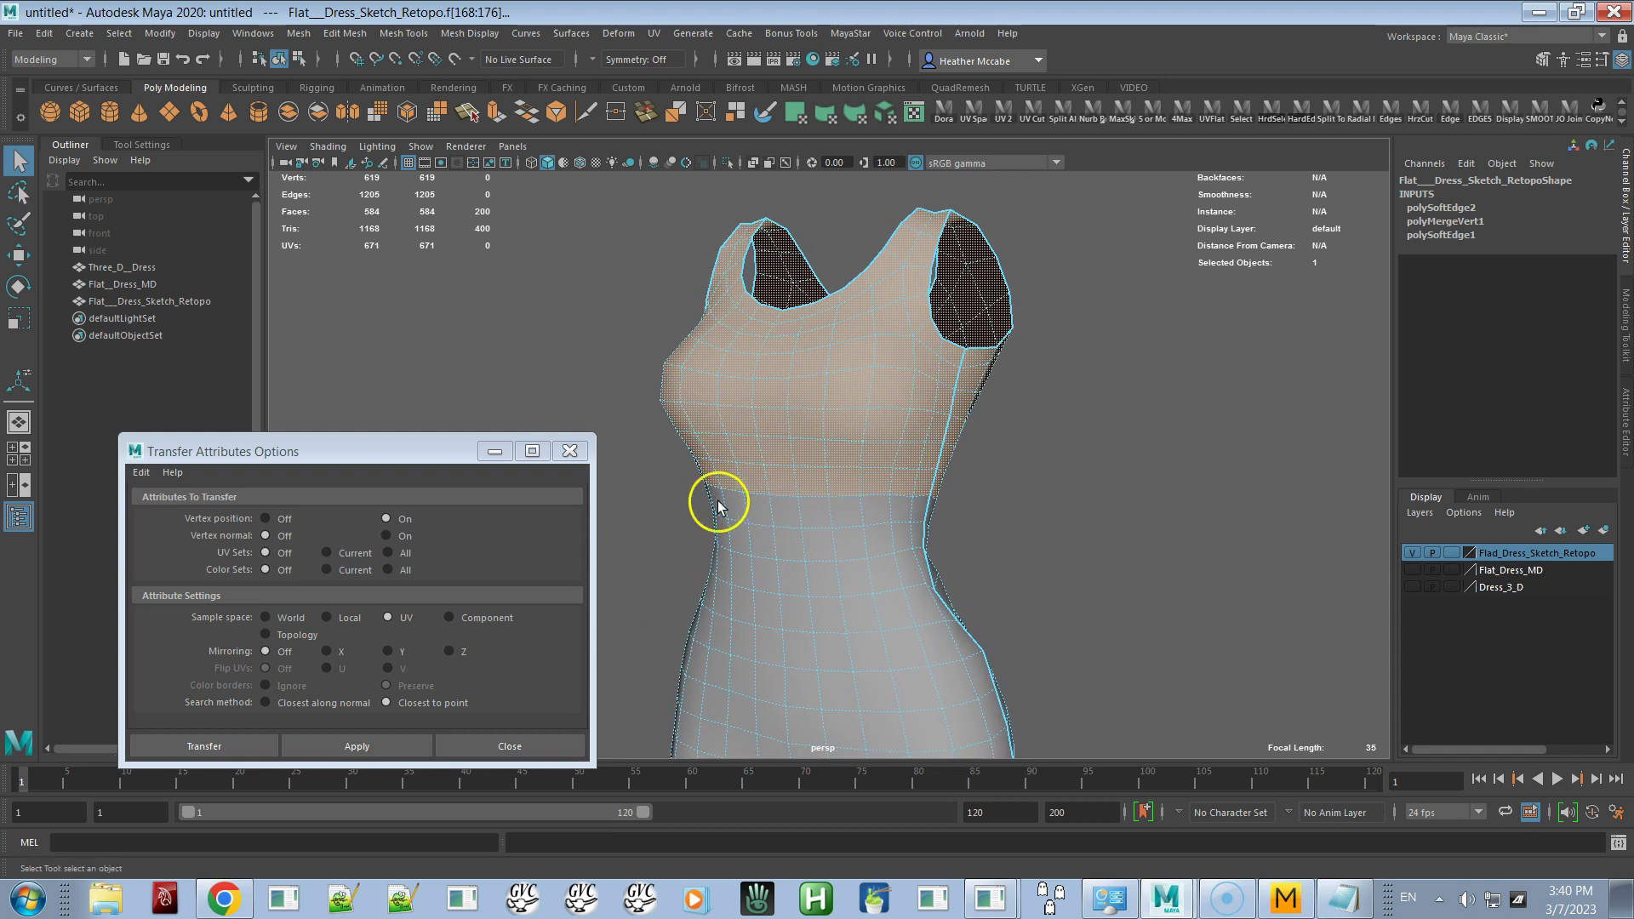
pyautogui.click(569, 450)
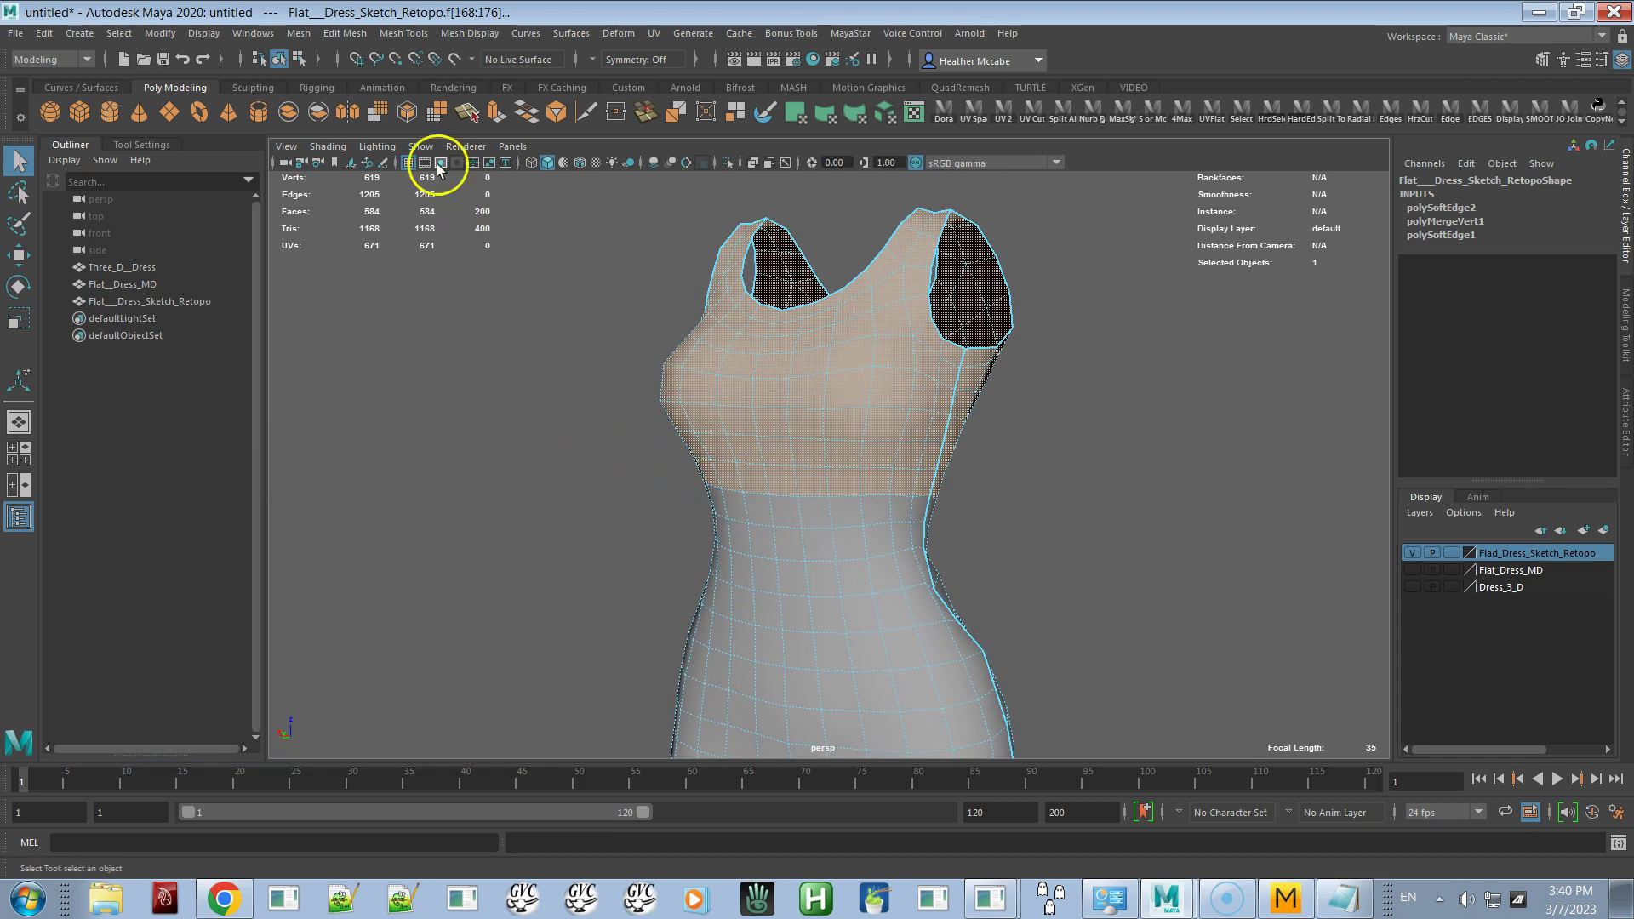
# Apply Smooth to the selected bodice faces and check the denser mesh from the front
pyautogui.click(302, 34)
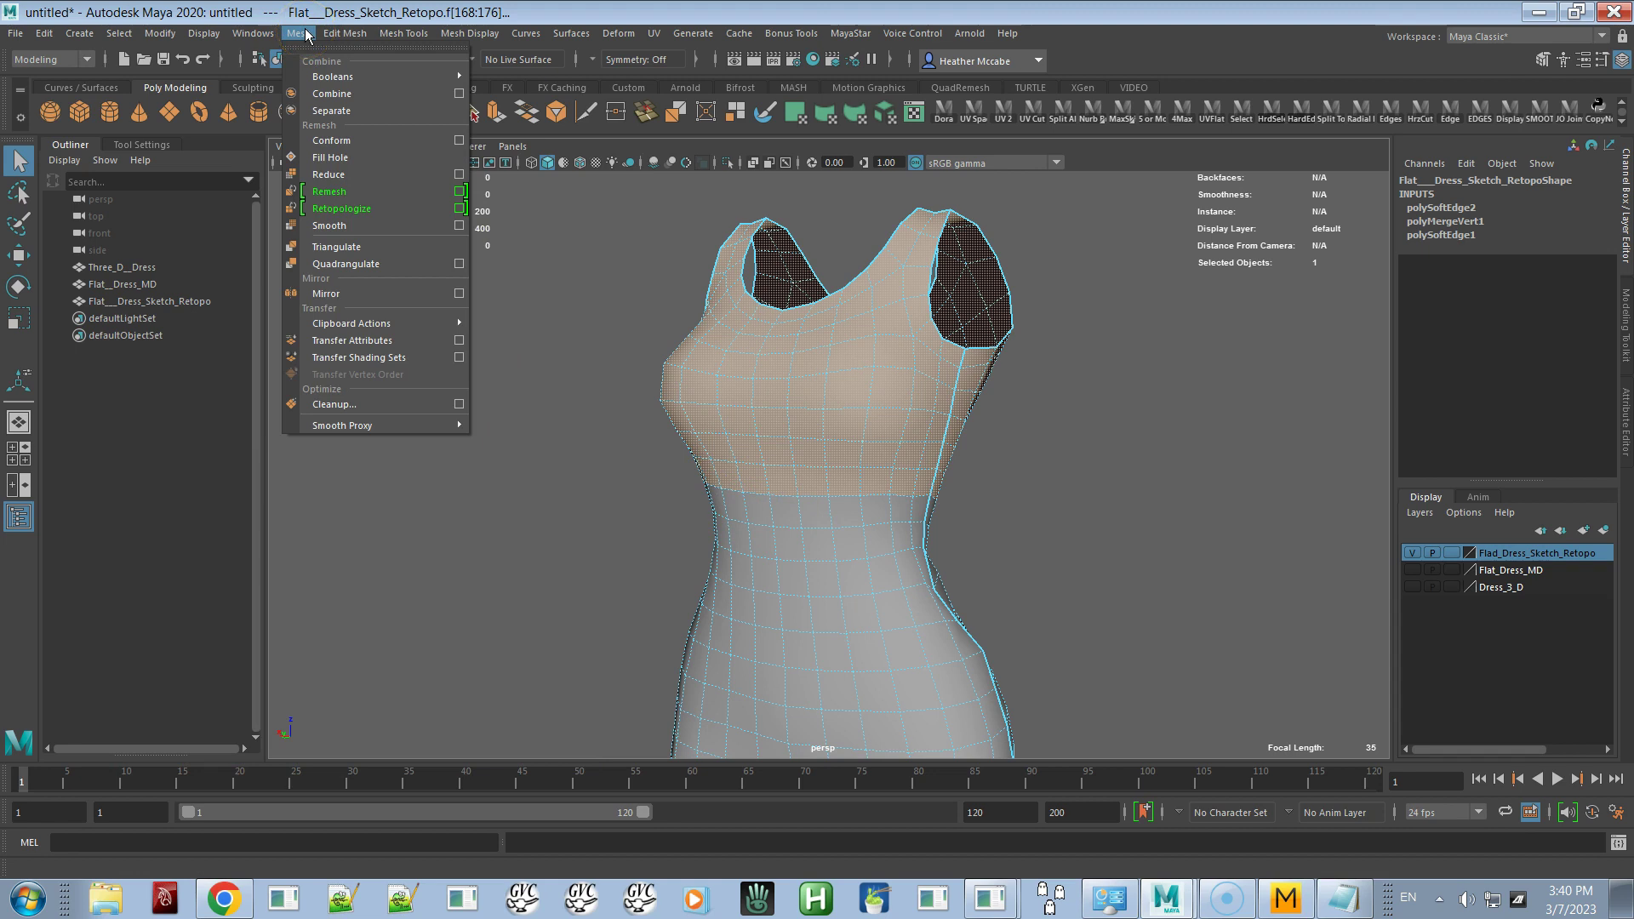
pyautogui.click(328, 226)
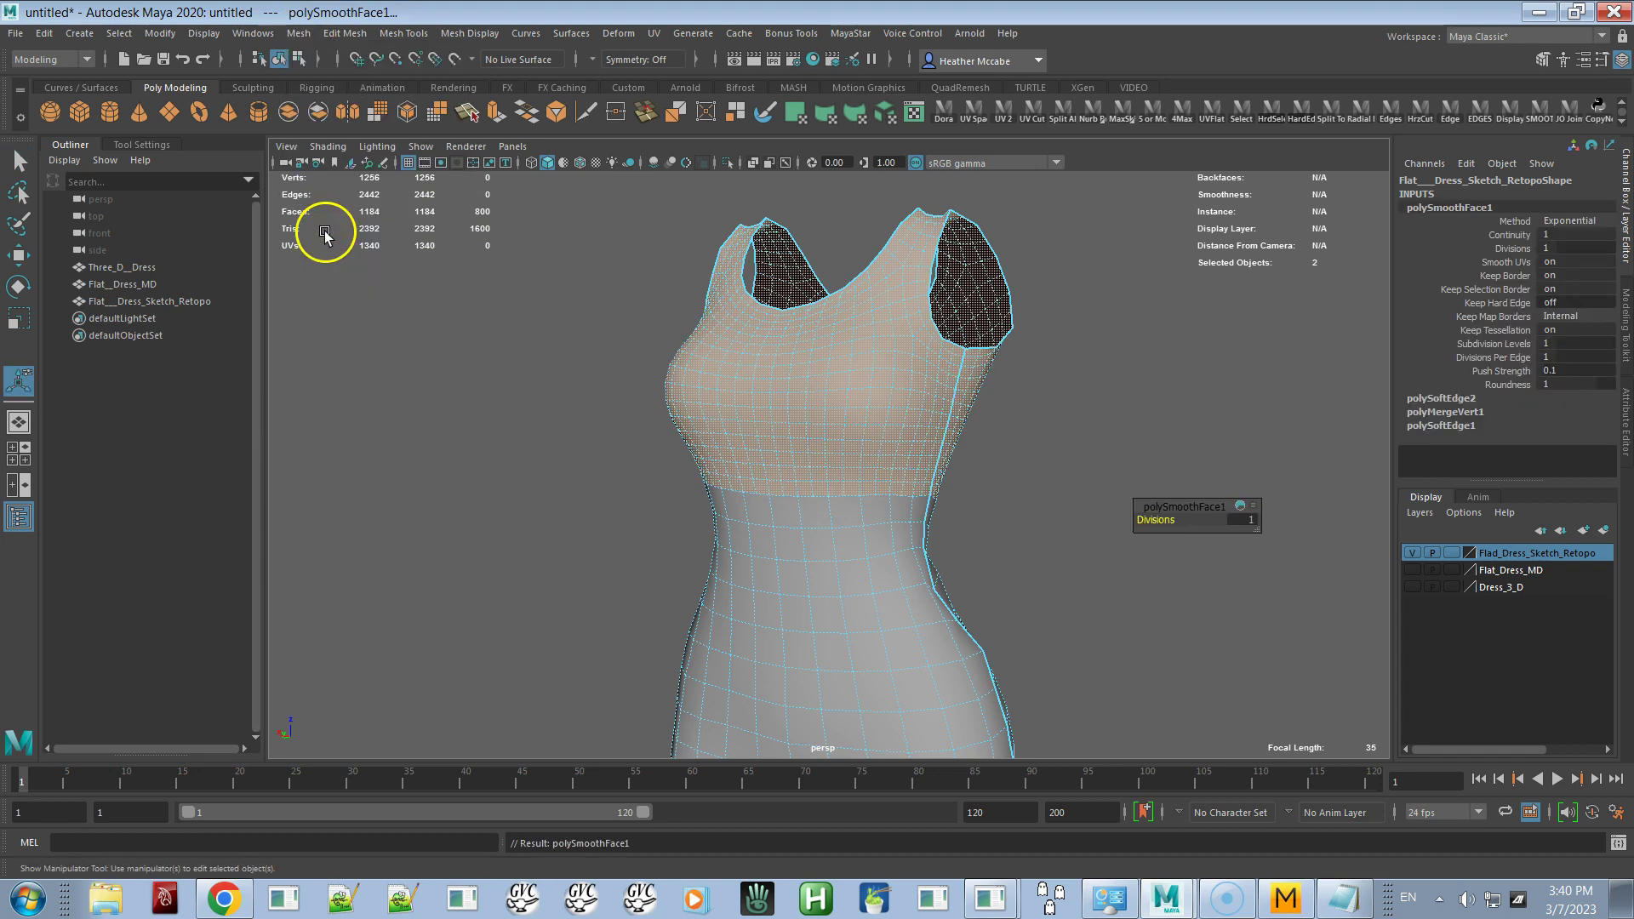
pyautogui.keyDown('alt'); pyautogui.moveTo(756, 372); pyautogui.dragTo(821, 254); pyautogui.keyUp('alt')
pyautogui.keyDown('alt'); pyautogui.moveTo(591, 543); pyautogui.dragTo(777, 539); pyautogui.keyUp('alt')
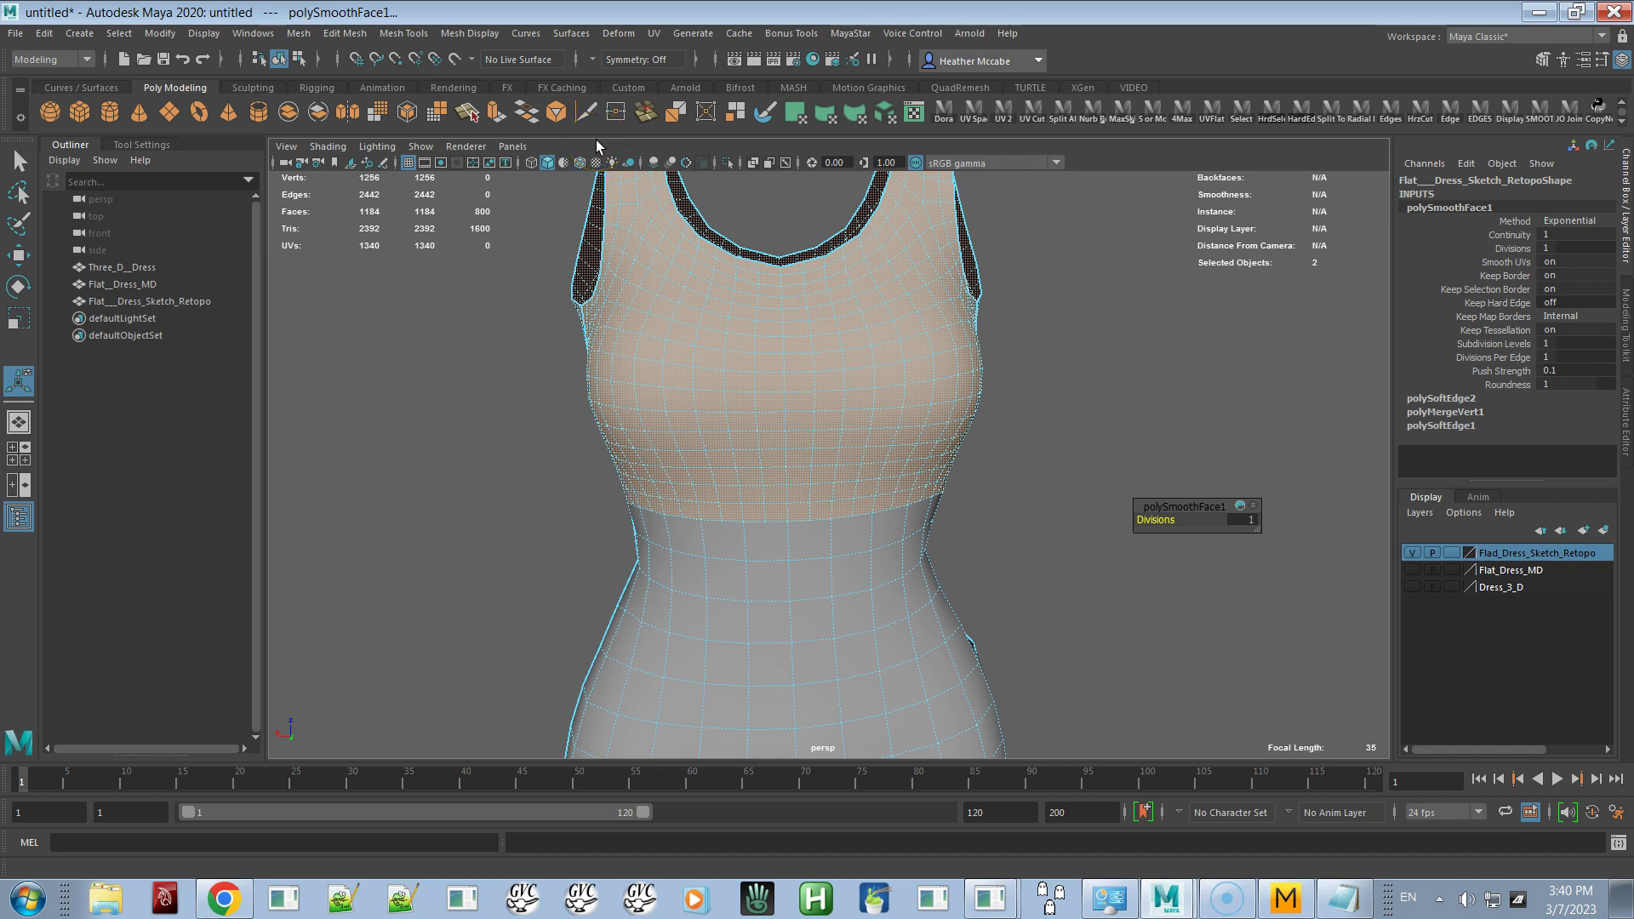
# Open the UV Editor and examine the bodice UVs along the waist boundary
pyautogui.click(653, 33)
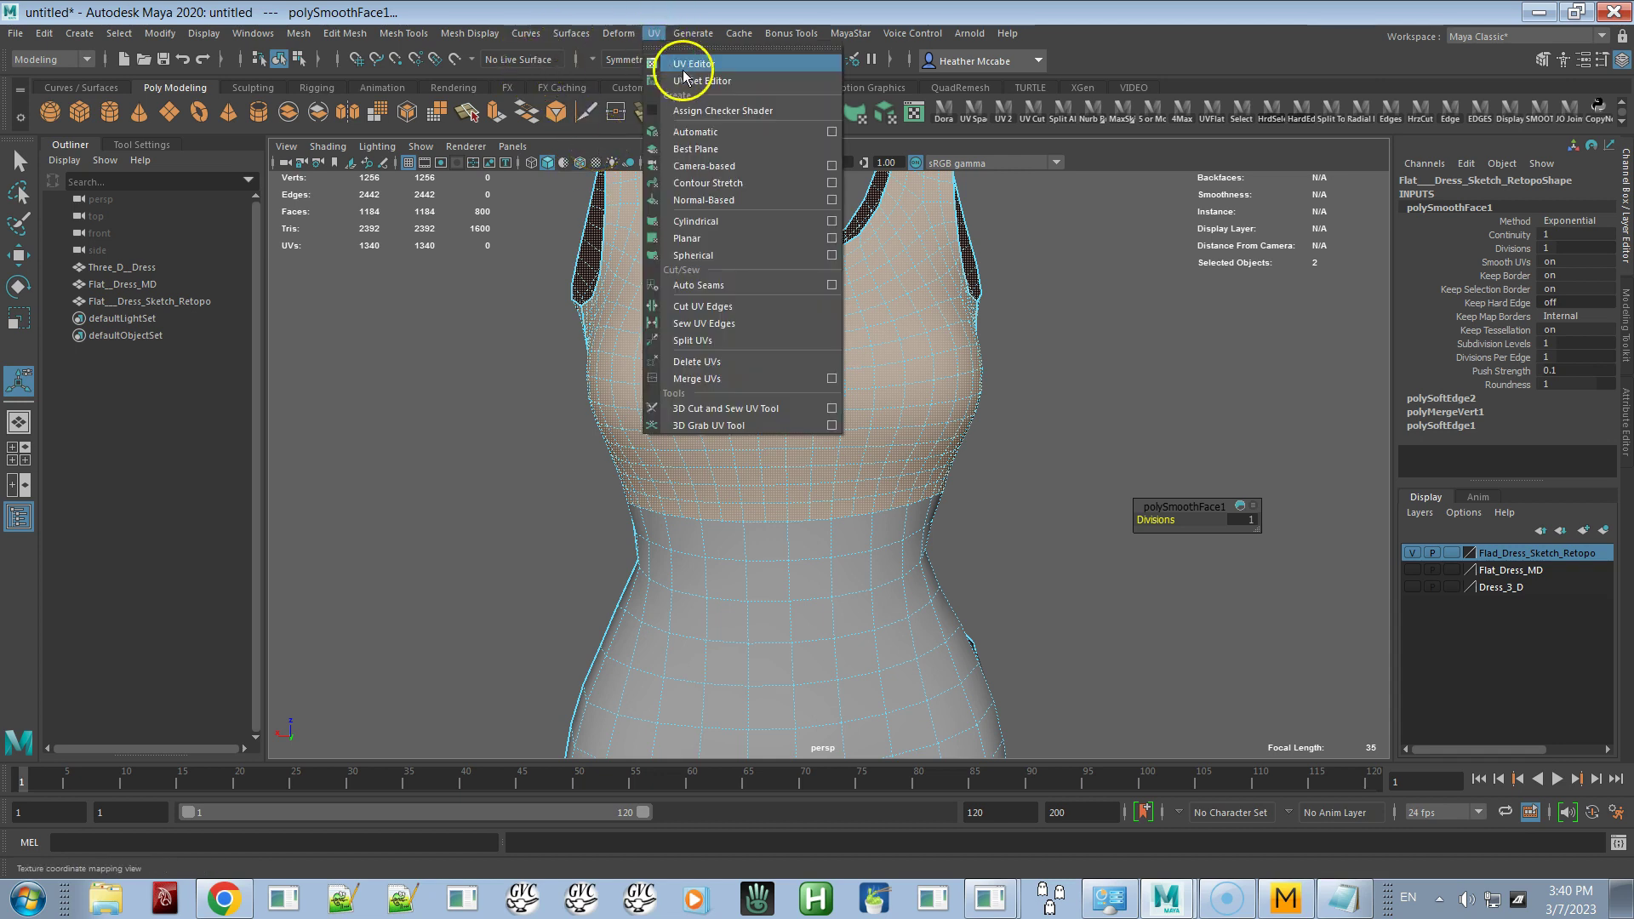
pyautogui.click(689, 64)
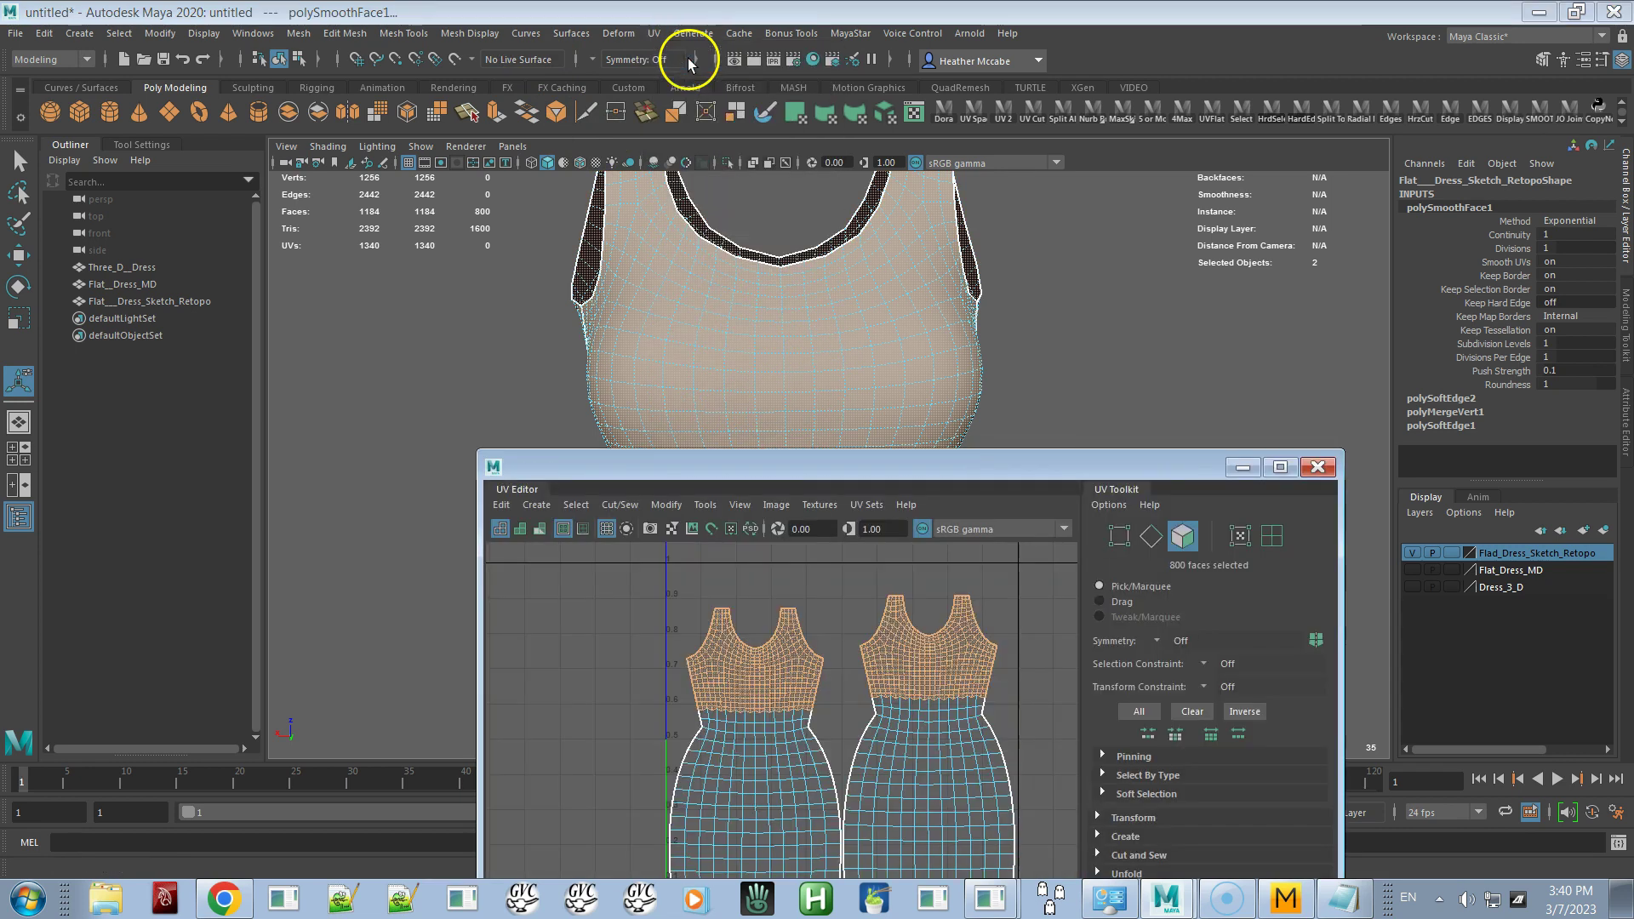
pyautogui.scroll(5, 804, 693)
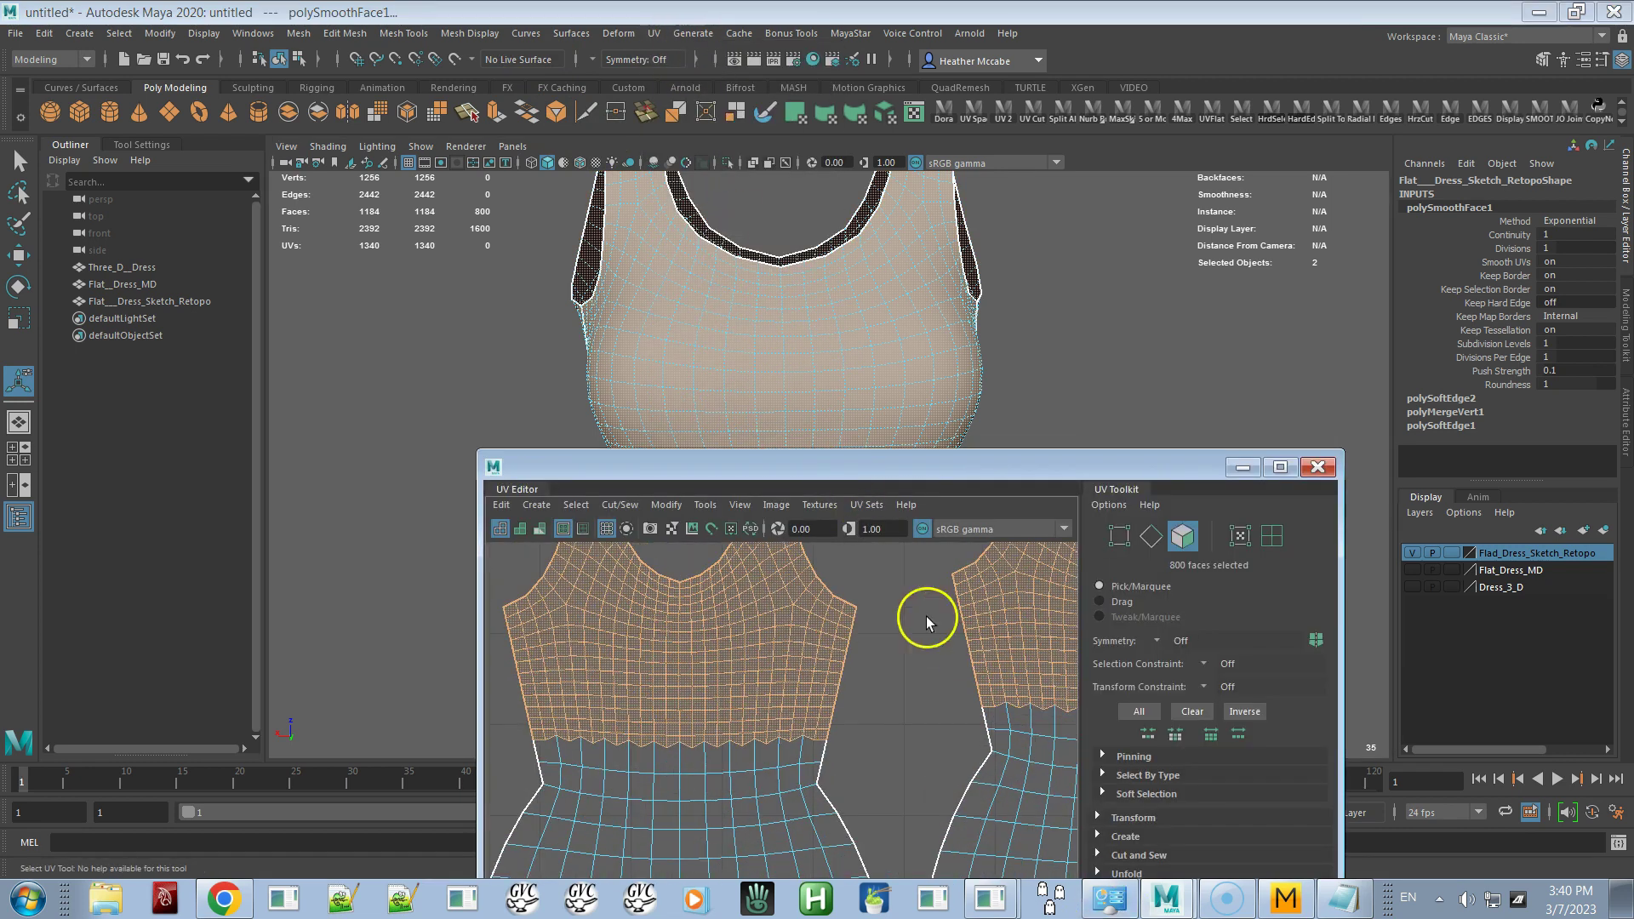
pyautogui.scroll(5, 926, 621)
pyautogui.scroll(-2, 943, 713)
pyautogui.keyDown('alt'); pyautogui.moveTo(783, 730); pyautogui.dragTo(1061, 656, button='middle'); pyautogui.keyUp('alt')
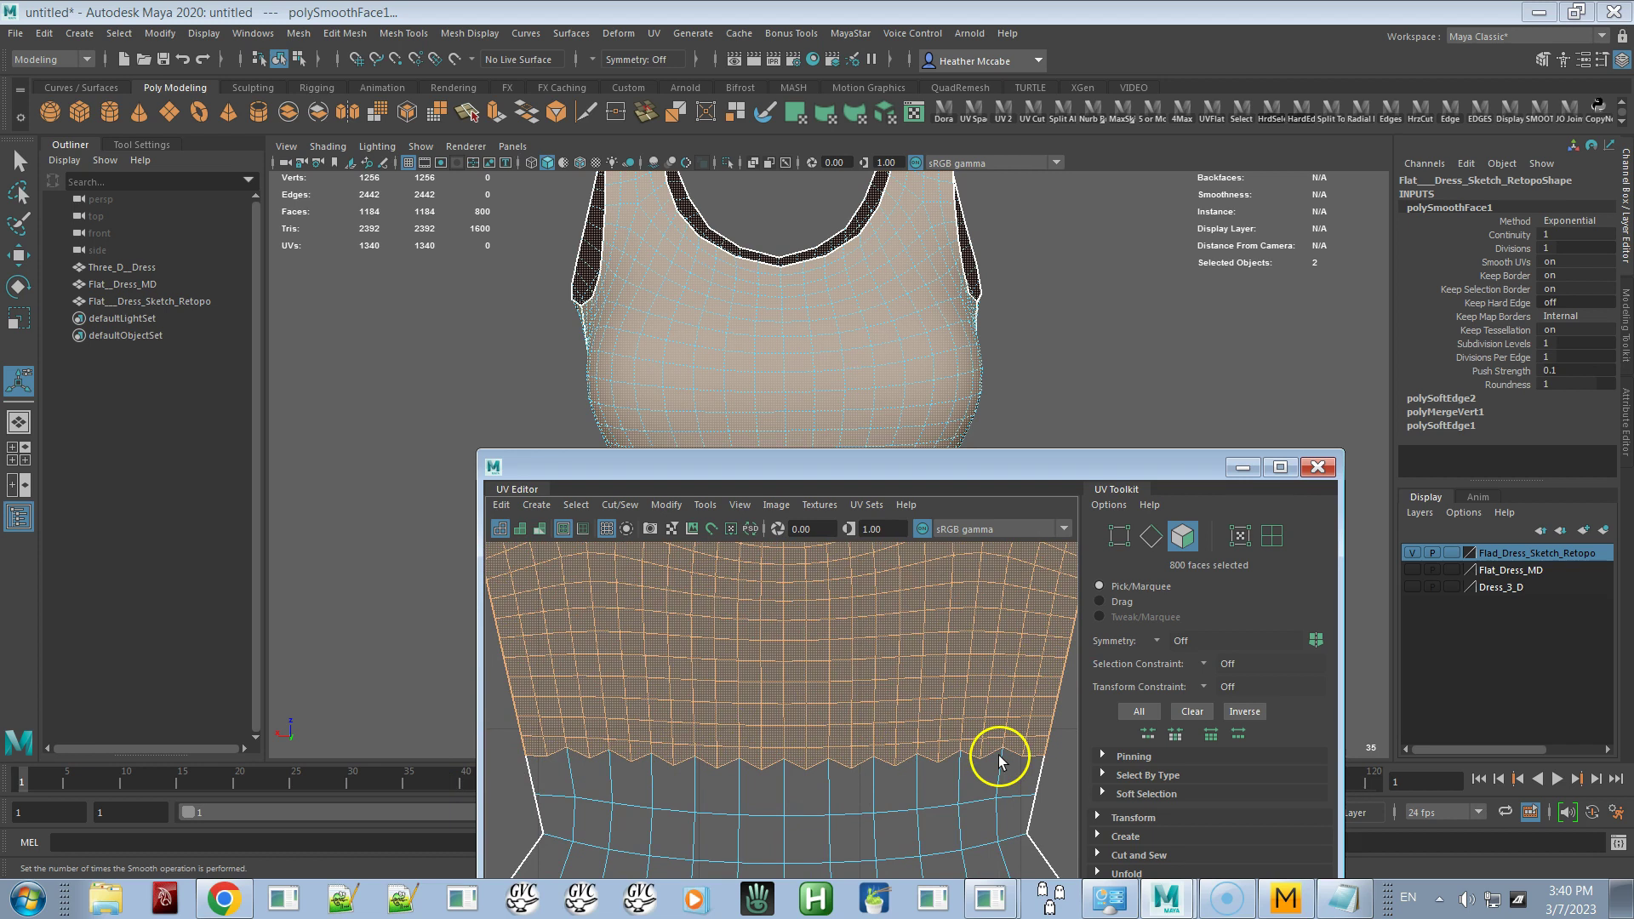
# Transfer attributes from Three_D__Dress to Flat___Dress_Sketch_Retopo, then undo and redo the transfer to compare the shapes
pyautogui.click(128, 269)
pyautogui.keyDown('ctrl'); pyautogui.click(151, 303); pyautogui.keyUp('ctrl')
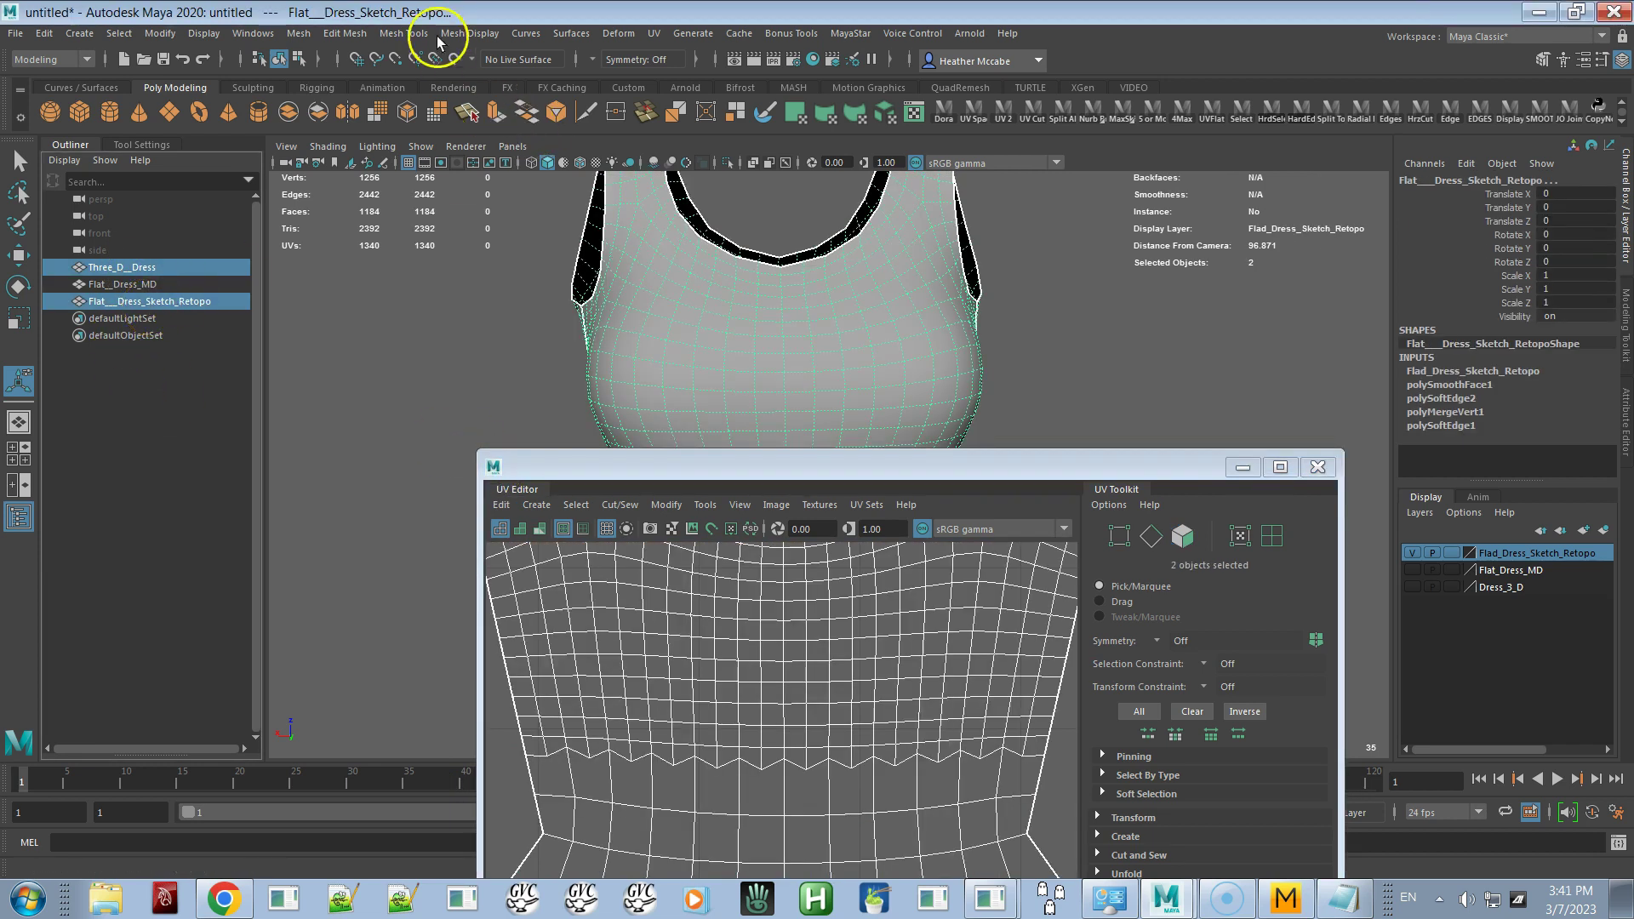
pyautogui.click(299, 34)
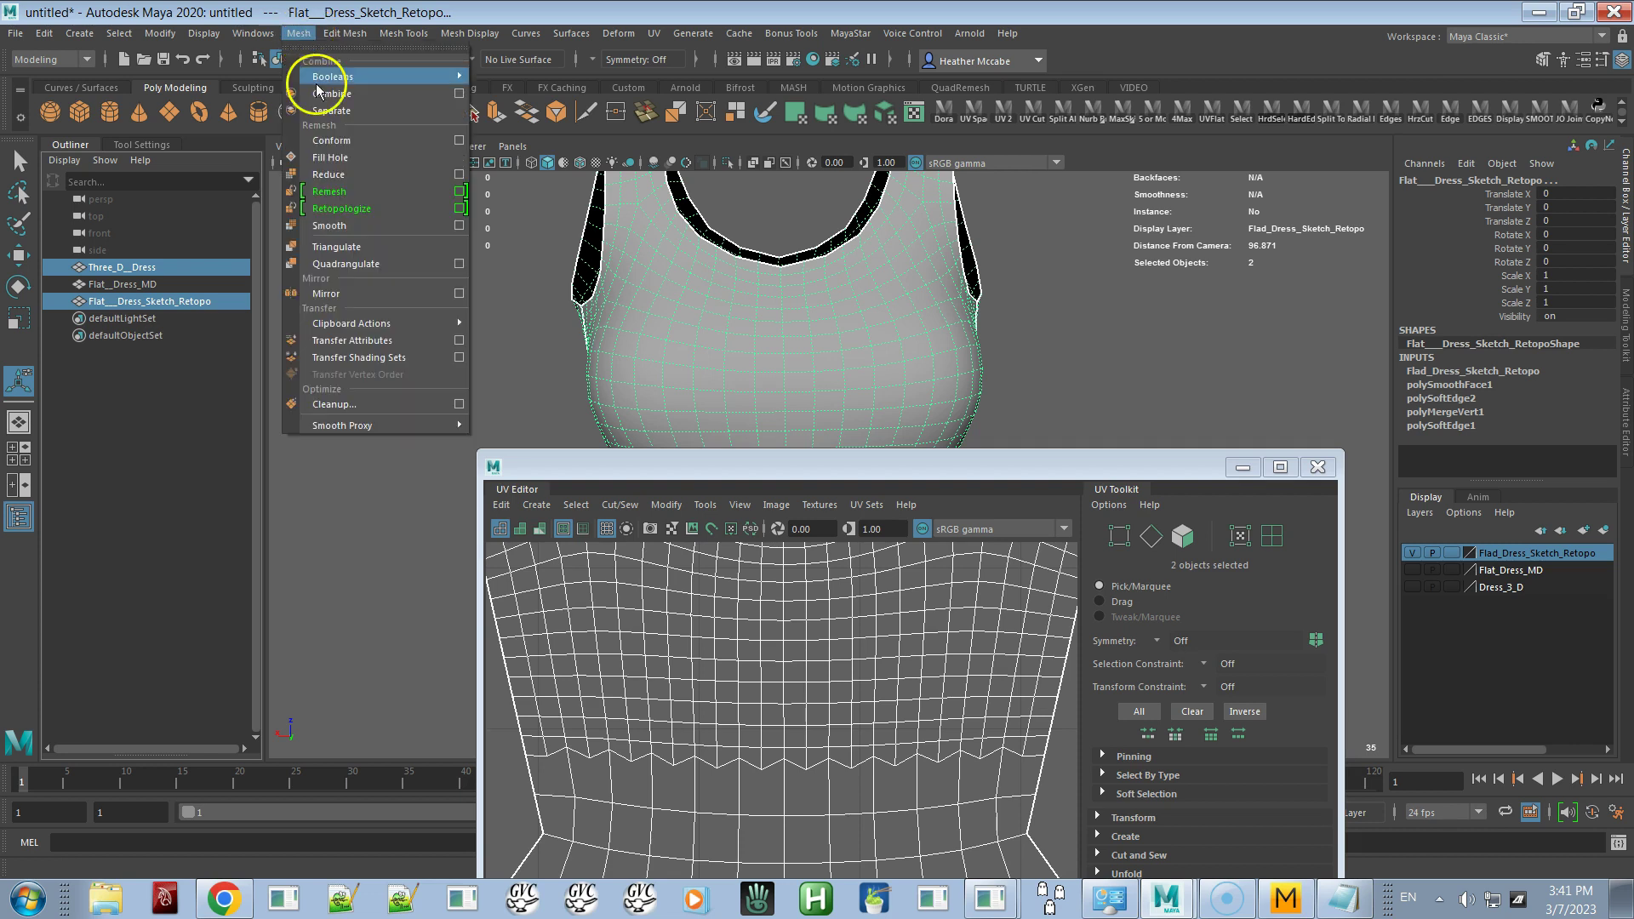
pyautogui.click(352, 342)
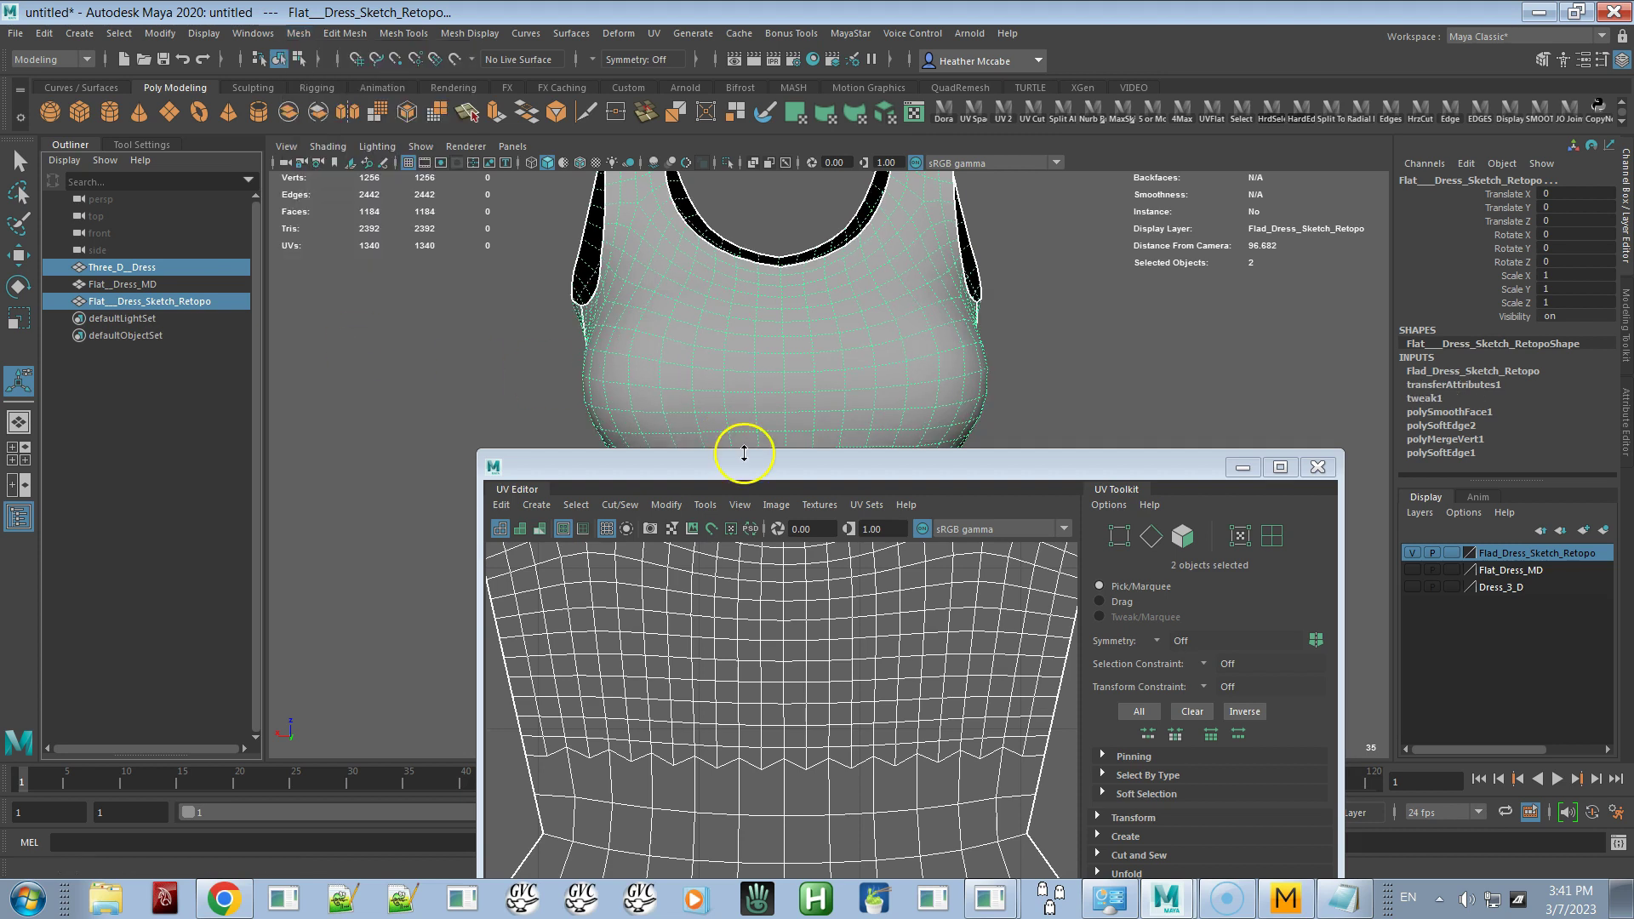
pyautogui.hotkey('ctrl', 'z')
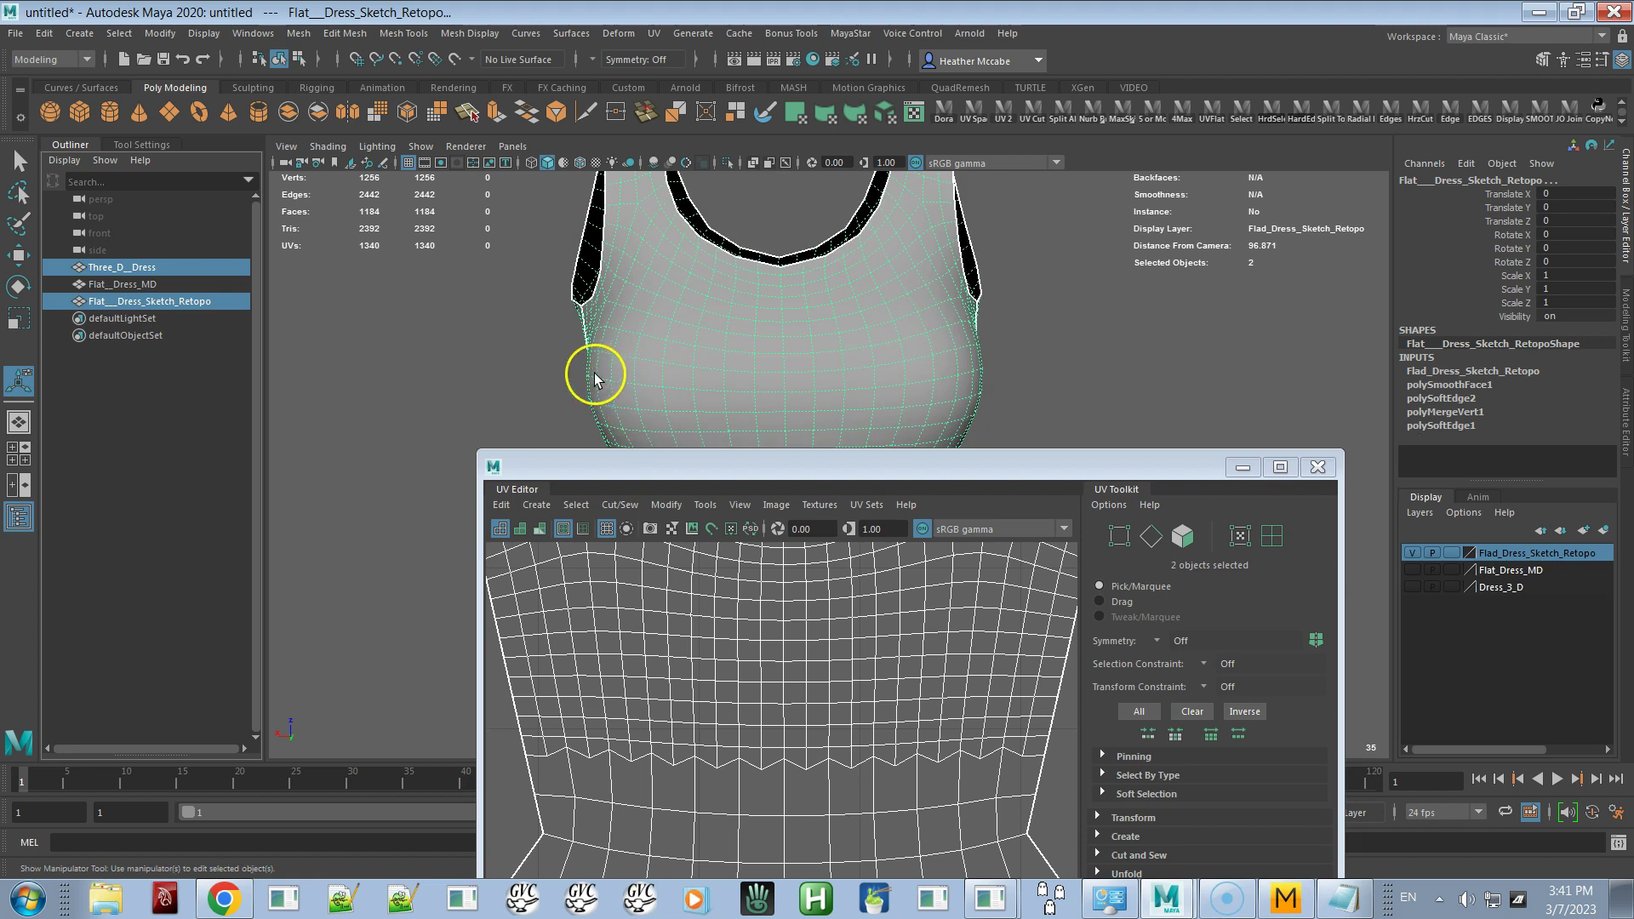
pyautogui.hotkey('shift', 'z')
# Deselect the dress and inspect the waist where the smoothed bodice meets the skirt
pyautogui.keyDown('alt'); pyautogui.moveTo(763, 357); pyautogui.dragTo(800, 263); pyautogui.keyUp('alt')
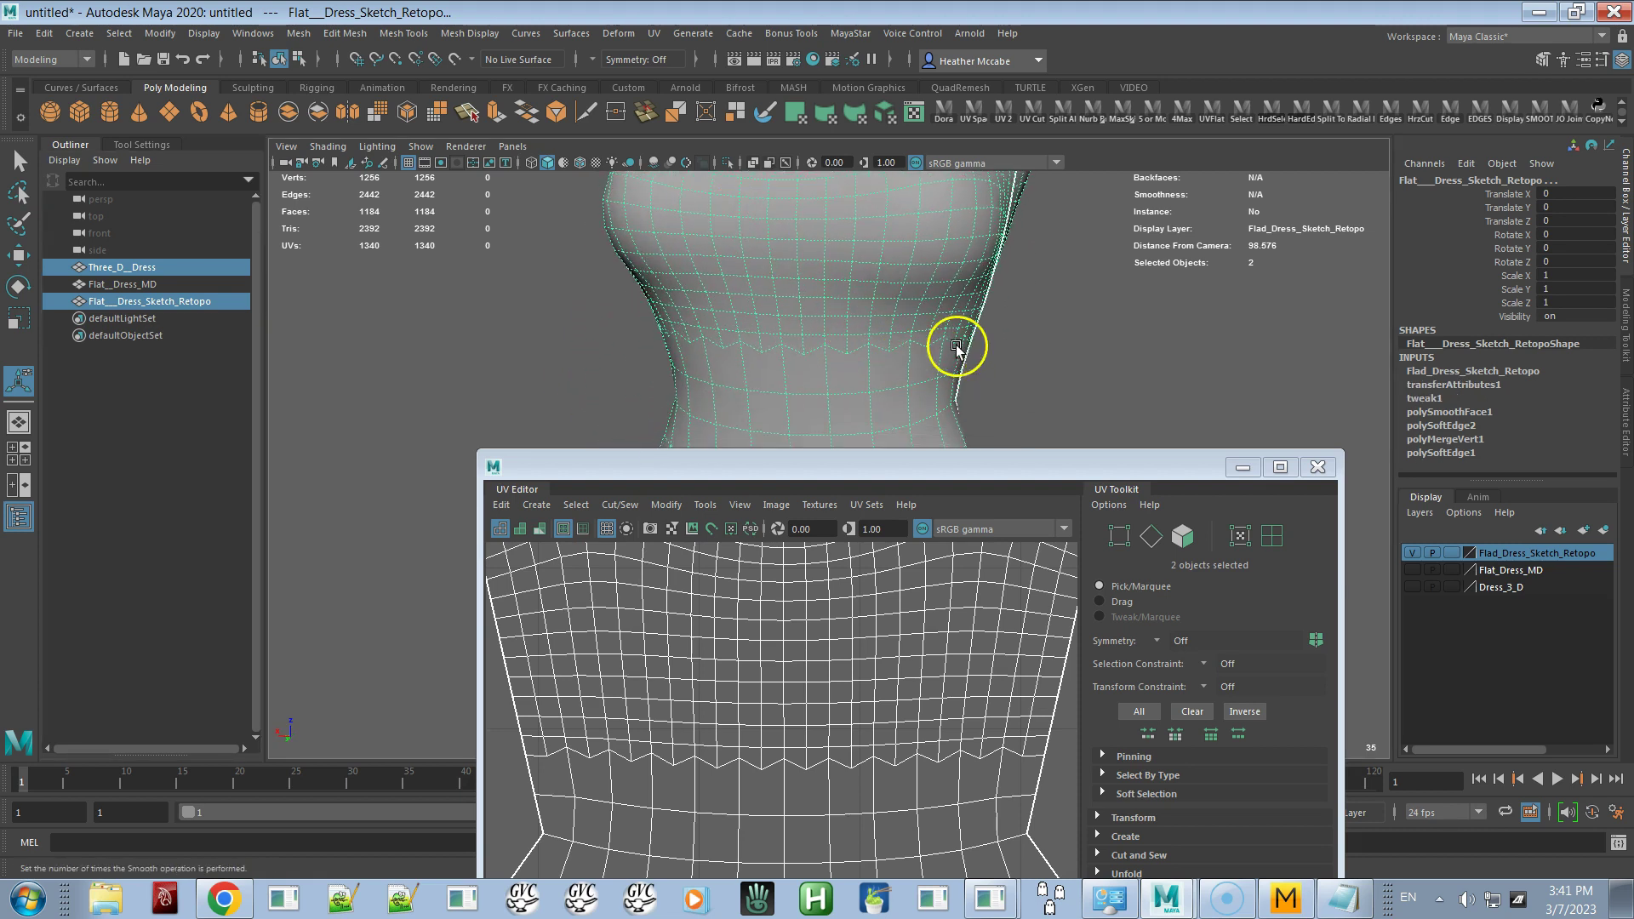
pyautogui.click(598, 331)
pyautogui.scroll(5, 553, 375)
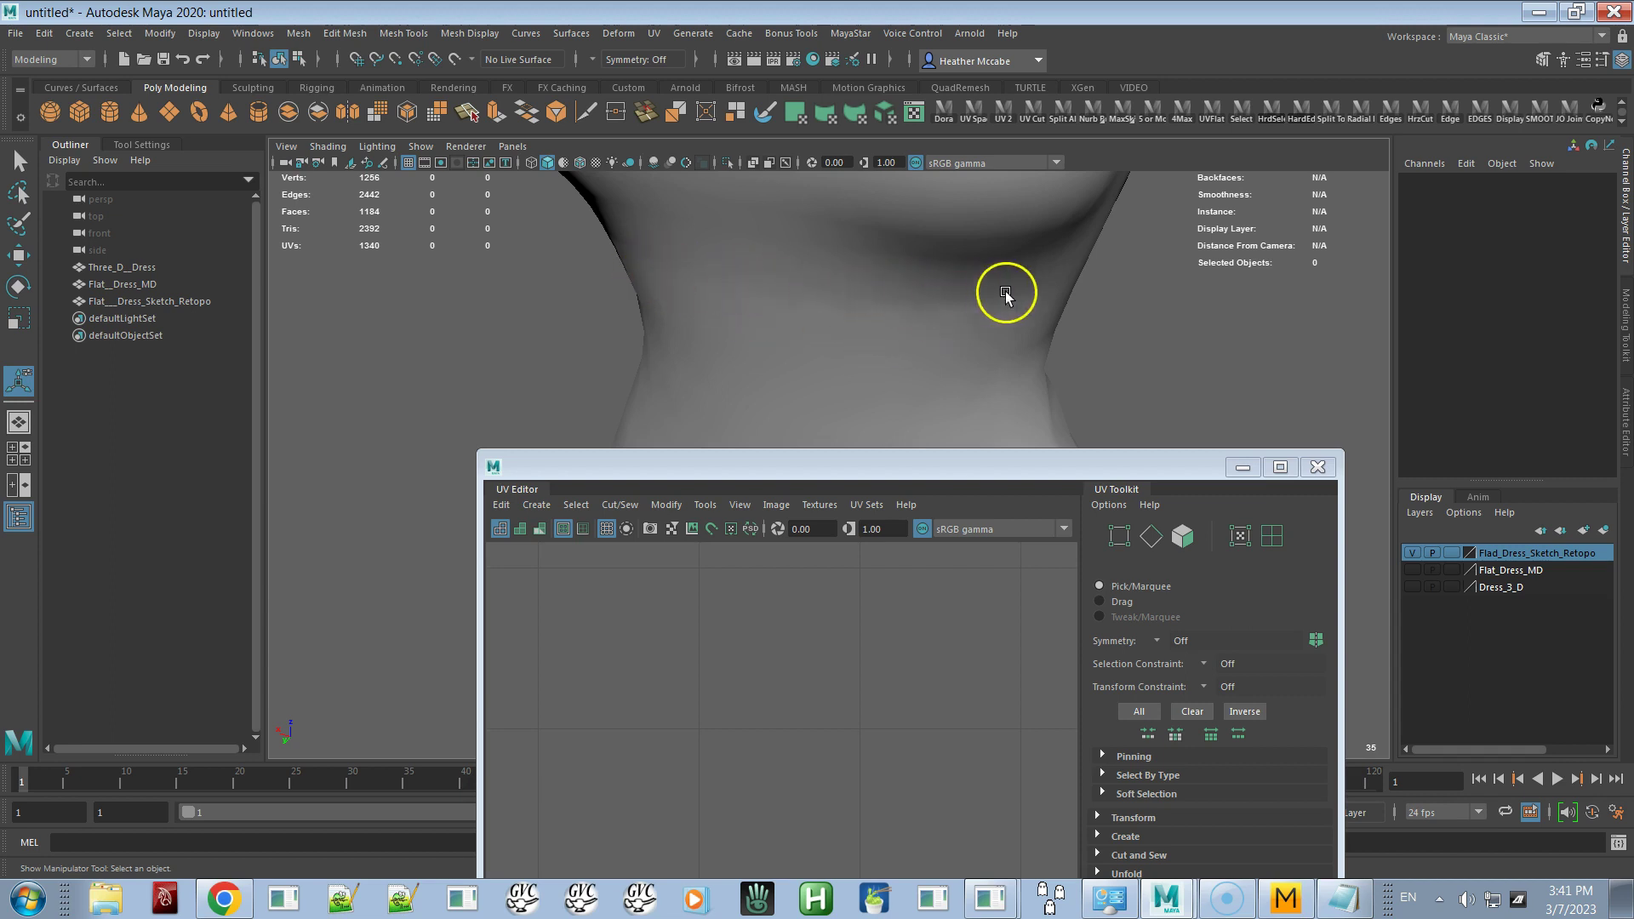
pyautogui.keyDown('alt'); pyautogui.moveTo(937, 314); pyautogui.dragTo(784, 295); pyautogui.keyUp('alt')
# Undo the attribute transfer and the bodice smoothing, going back to the original bodice face selection
pyautogui.click(784, 295)
pyautogui.keyDown('shift'); pyautogui.click(784, 294); pyautogui.keyUp('shift')
pyautogui.keyDown('shift'); pyautogui.click(783, 295); pyautogui.keyUp('shift')
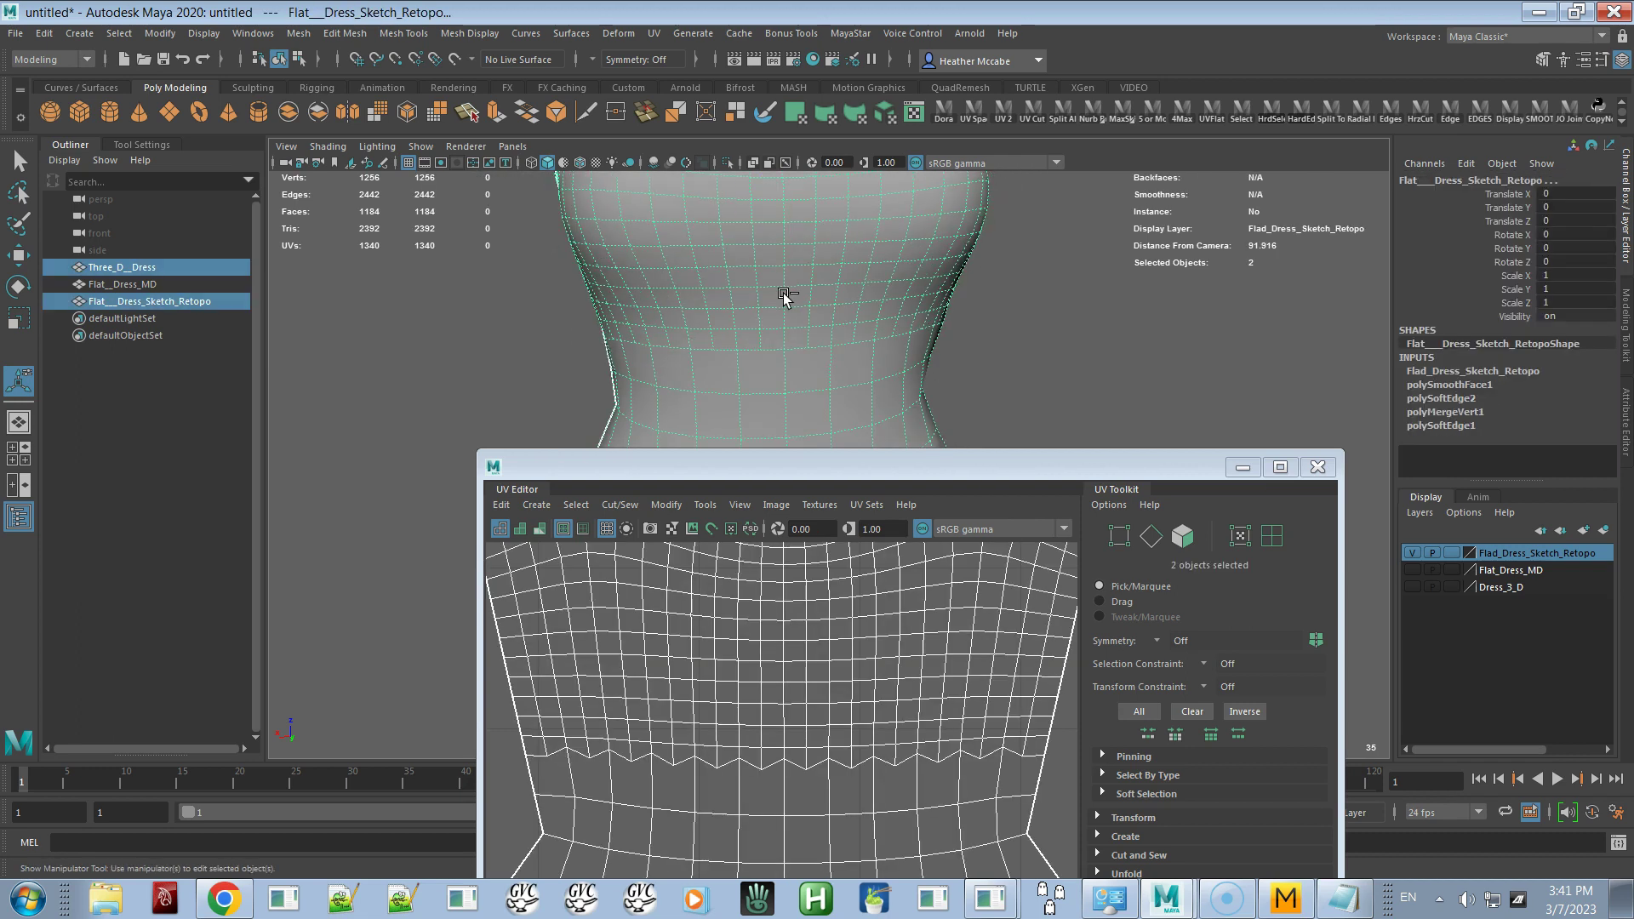
pyautogui.keyDown('shift'); pyautogui.click(783, 294); pyautogui.keyUp('shift')
pyautogui.keyDown('shift'); pyautogui.click(784, 296); pyautogui.keyUp('shift')
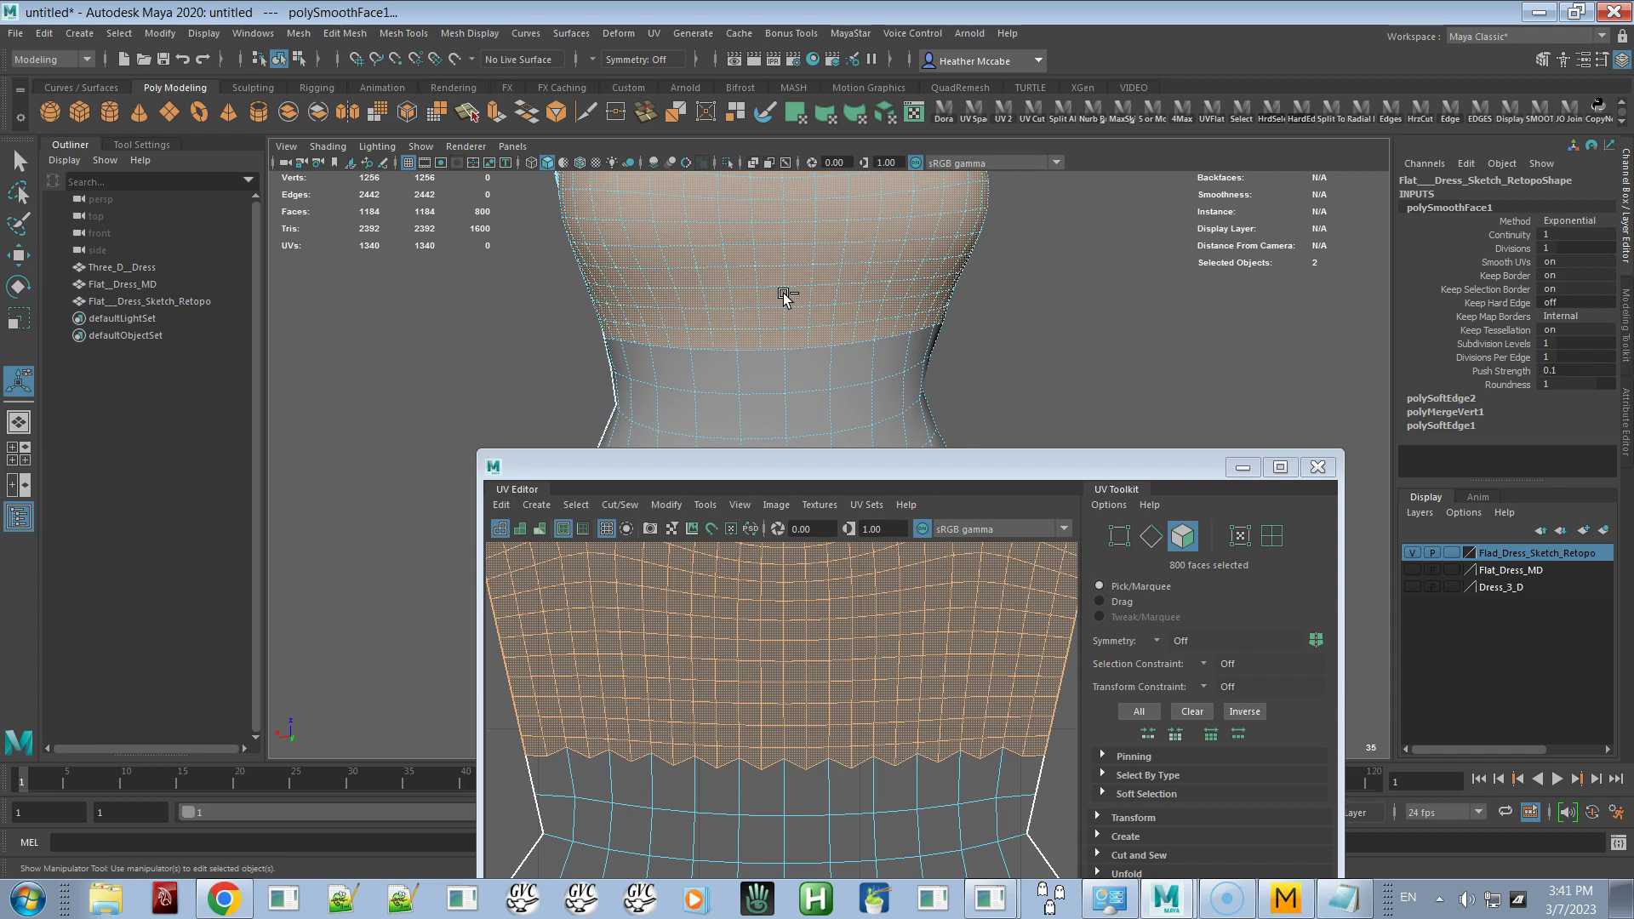
pyautogui.hotkey('ctrl', 'z')
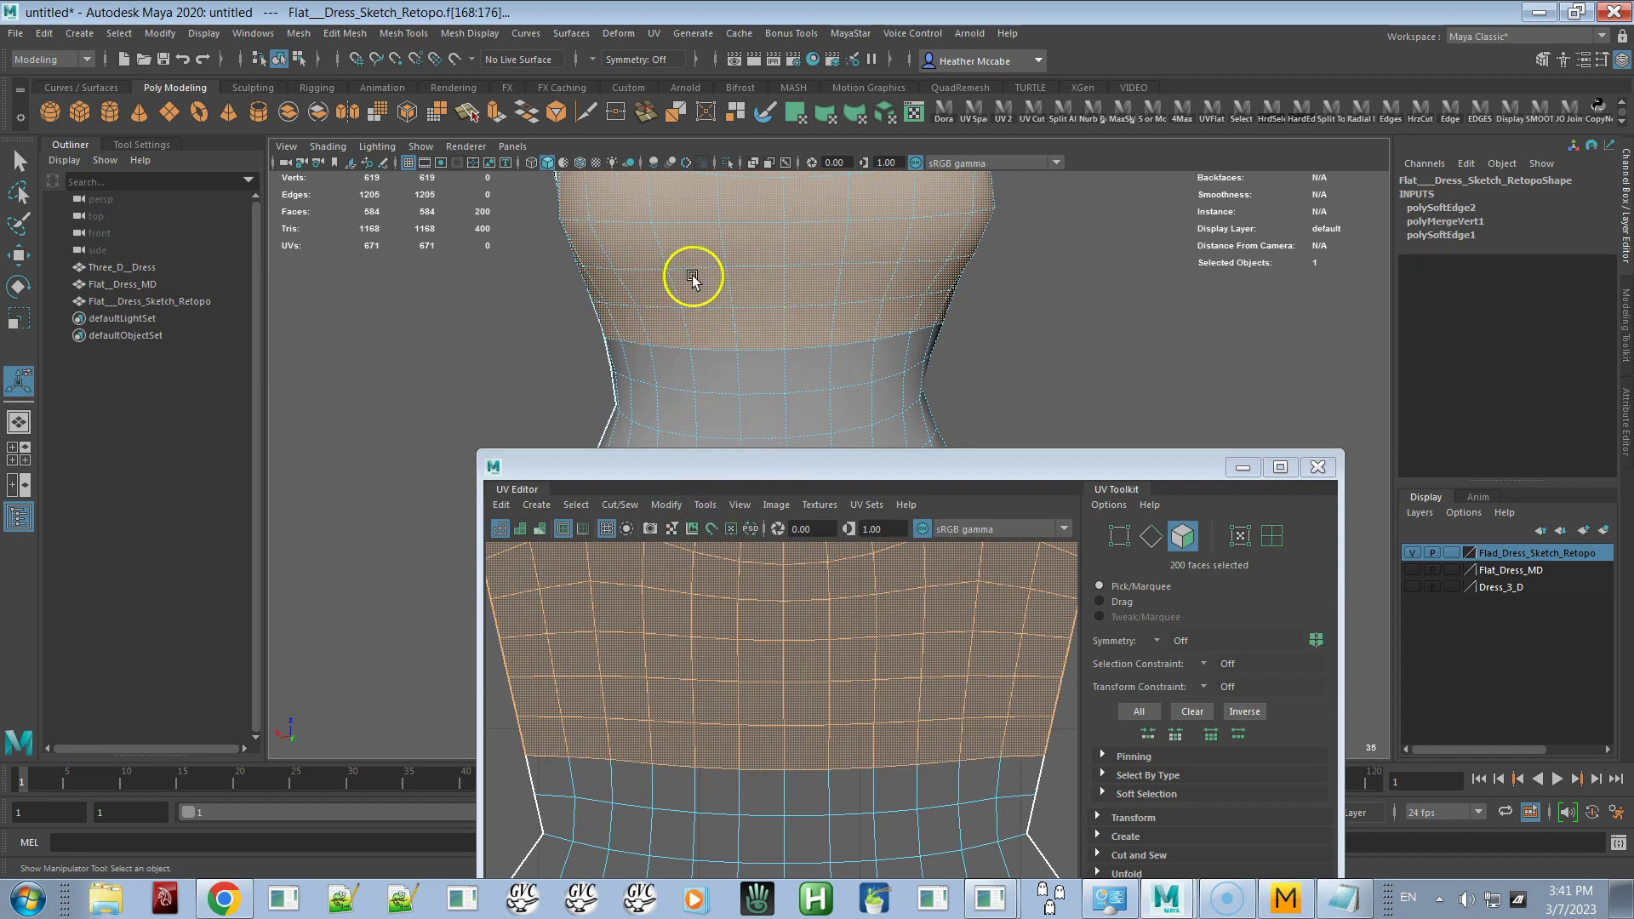
# Add divisions linearly to the selected bodice faces, with 2 divisions in U and 2 in V, and check the result
pyautogui.click(343, 34)
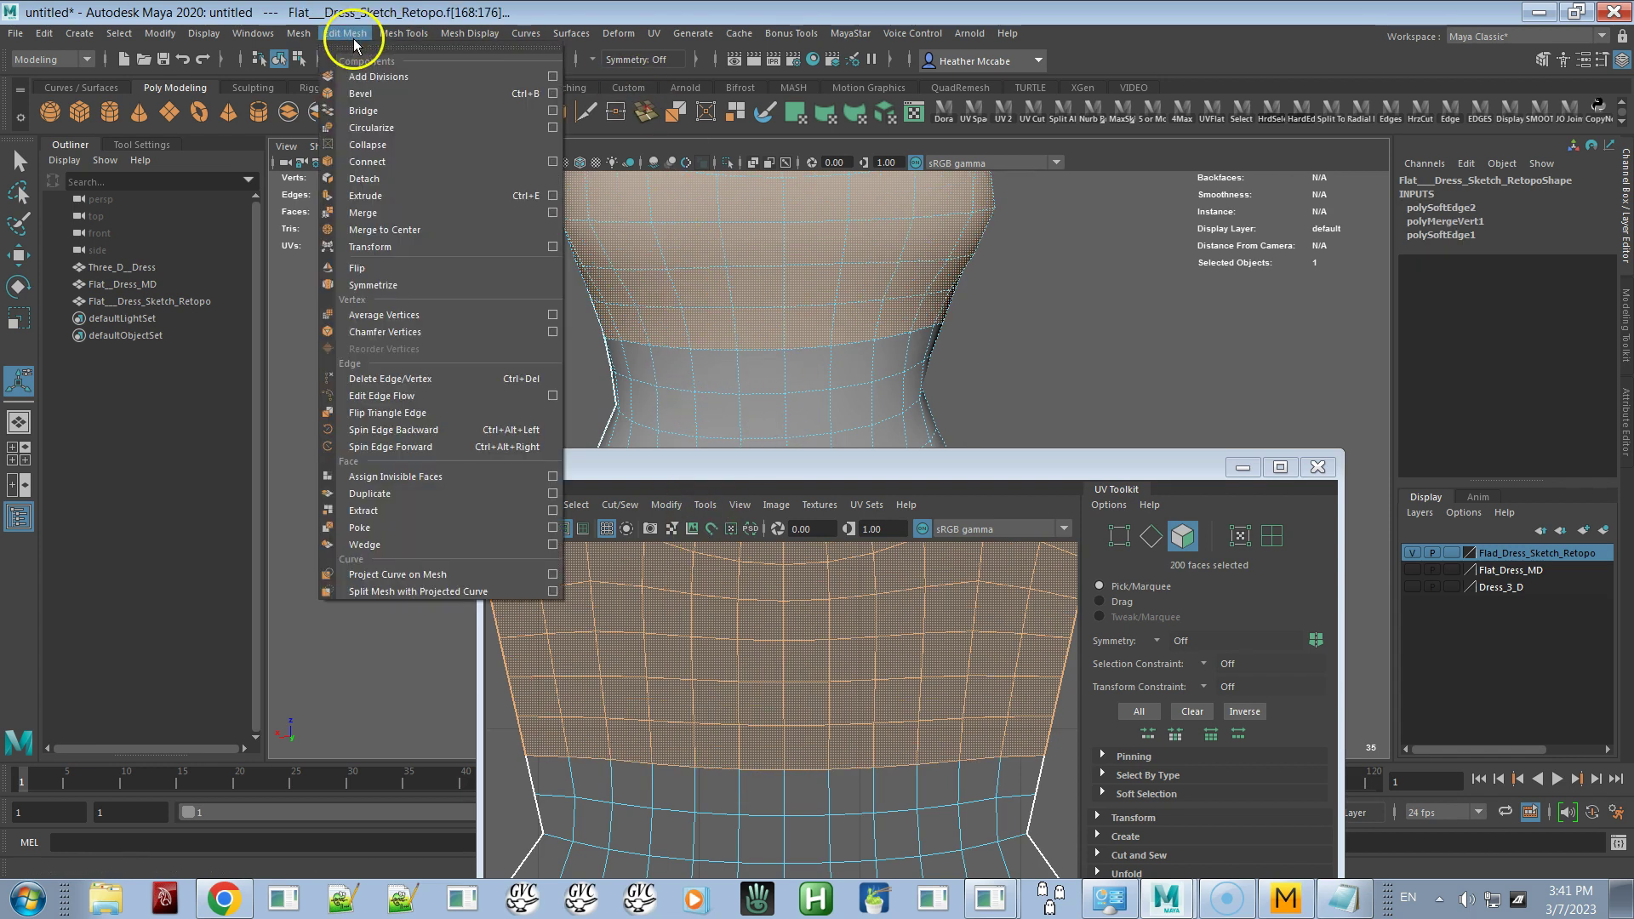
pyautogui.click(554, 75)
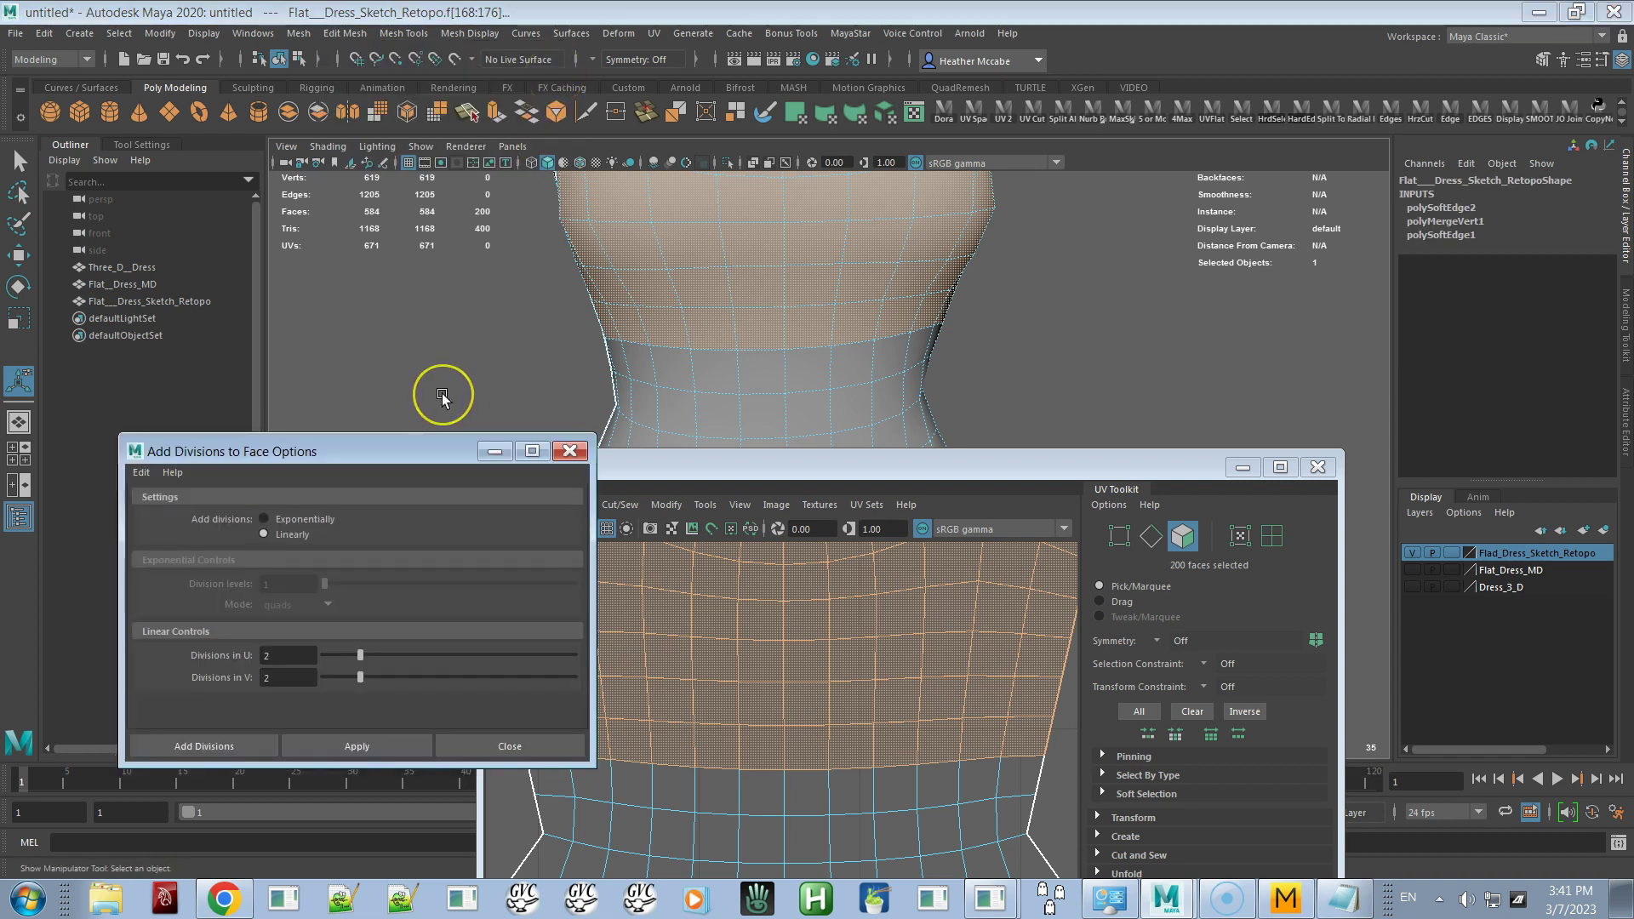
pyautogui.click(284, 516)
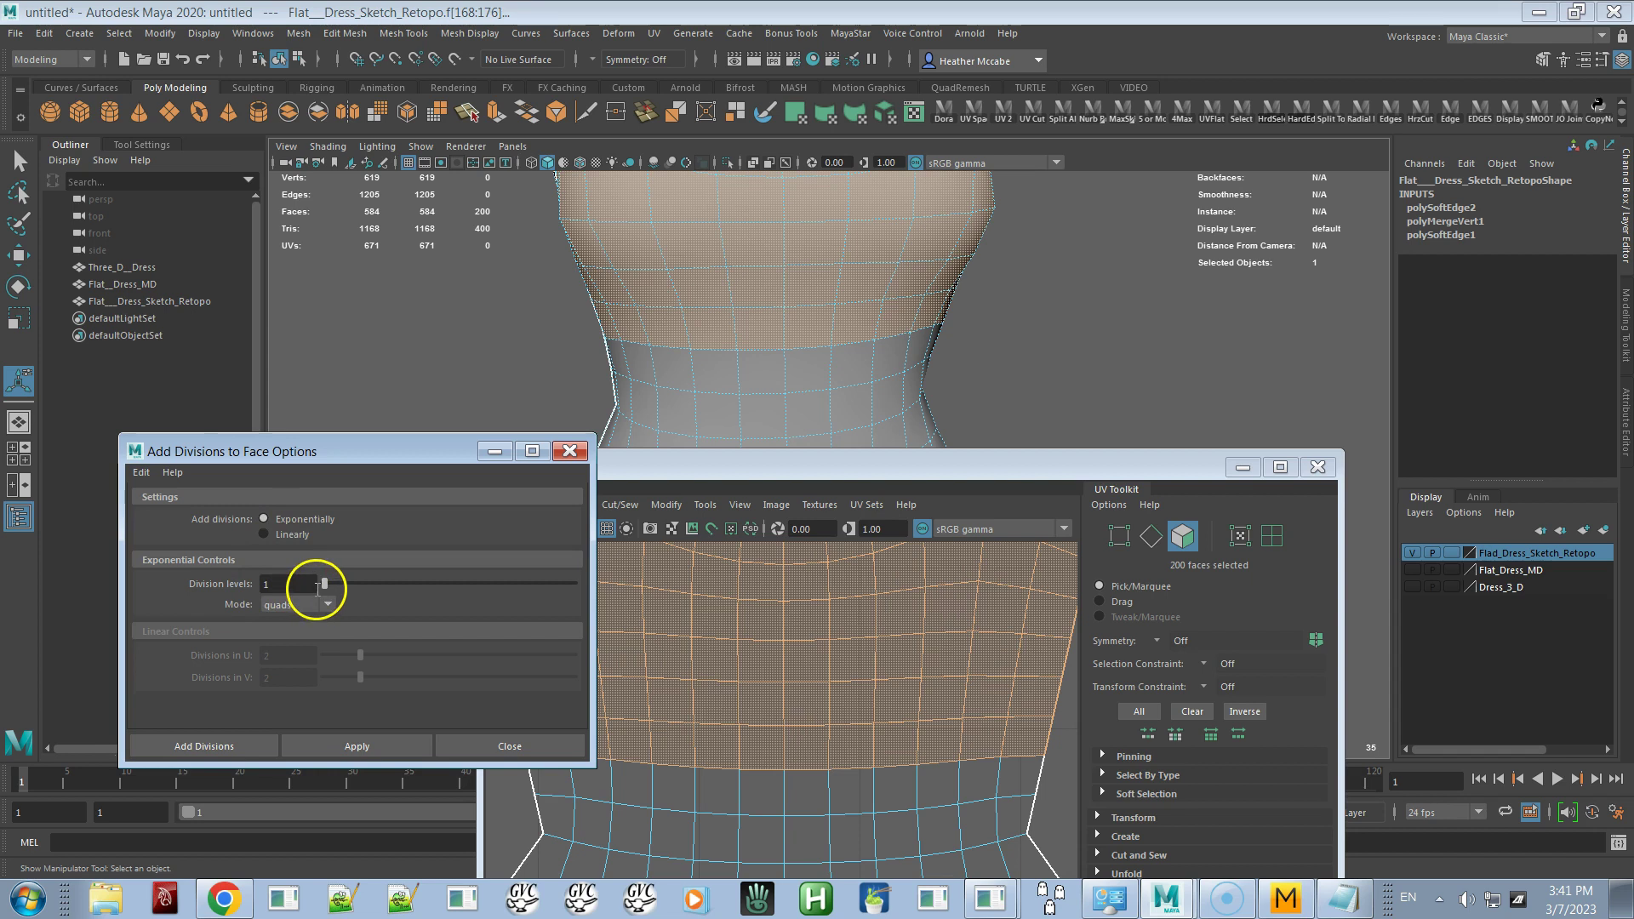
pyautogui.click(290, 536)
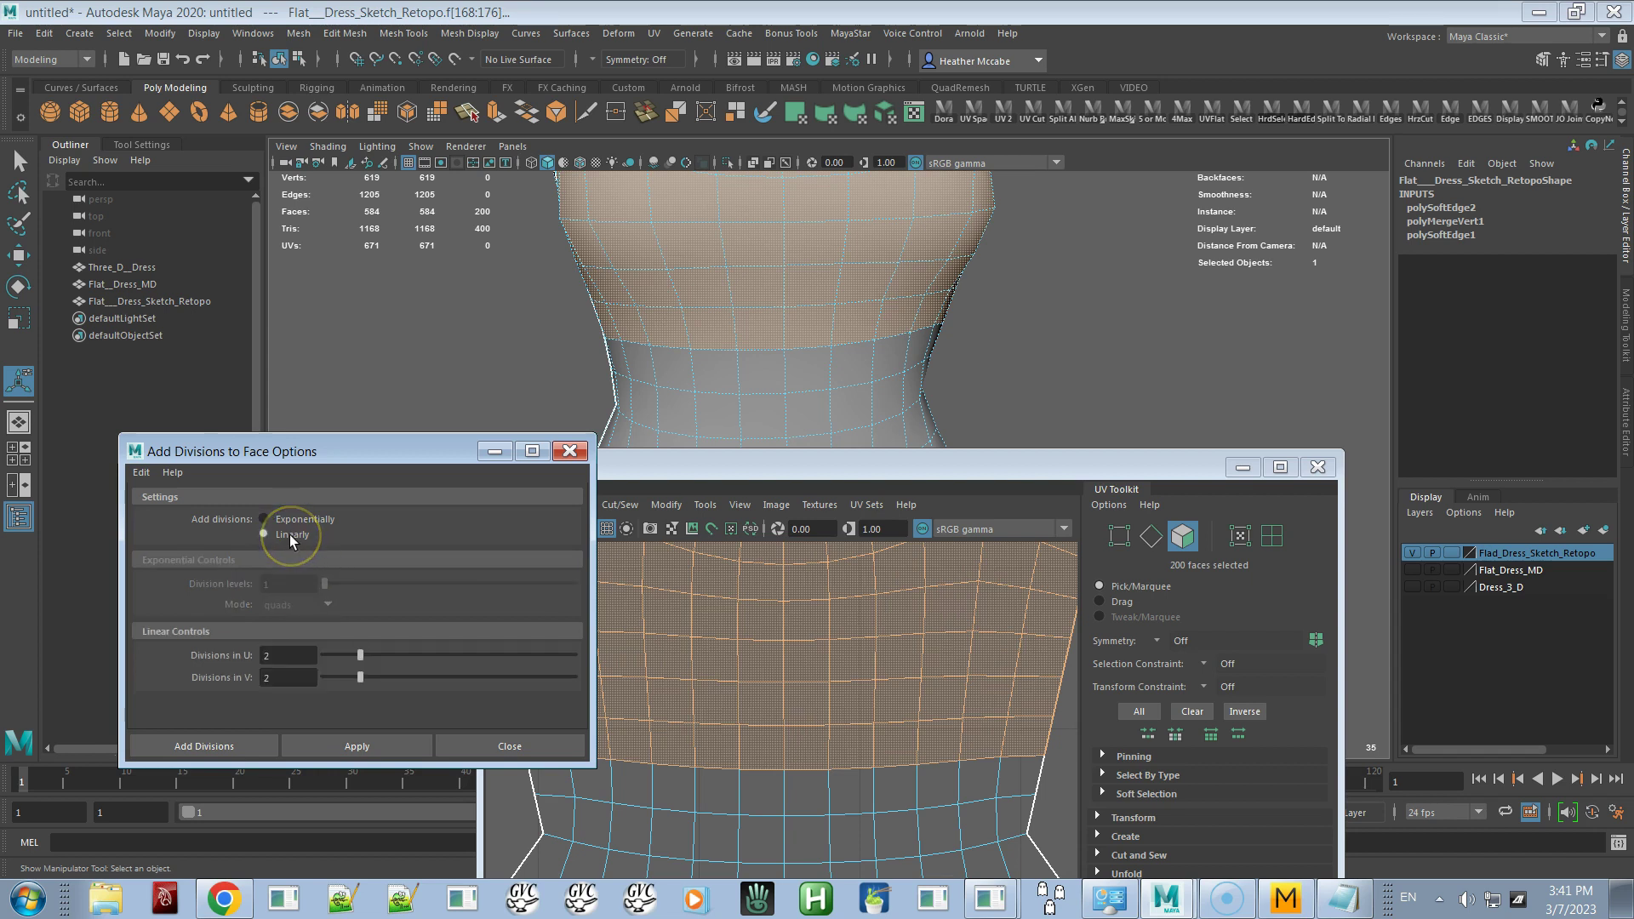
pyautogui.click(290, 660)
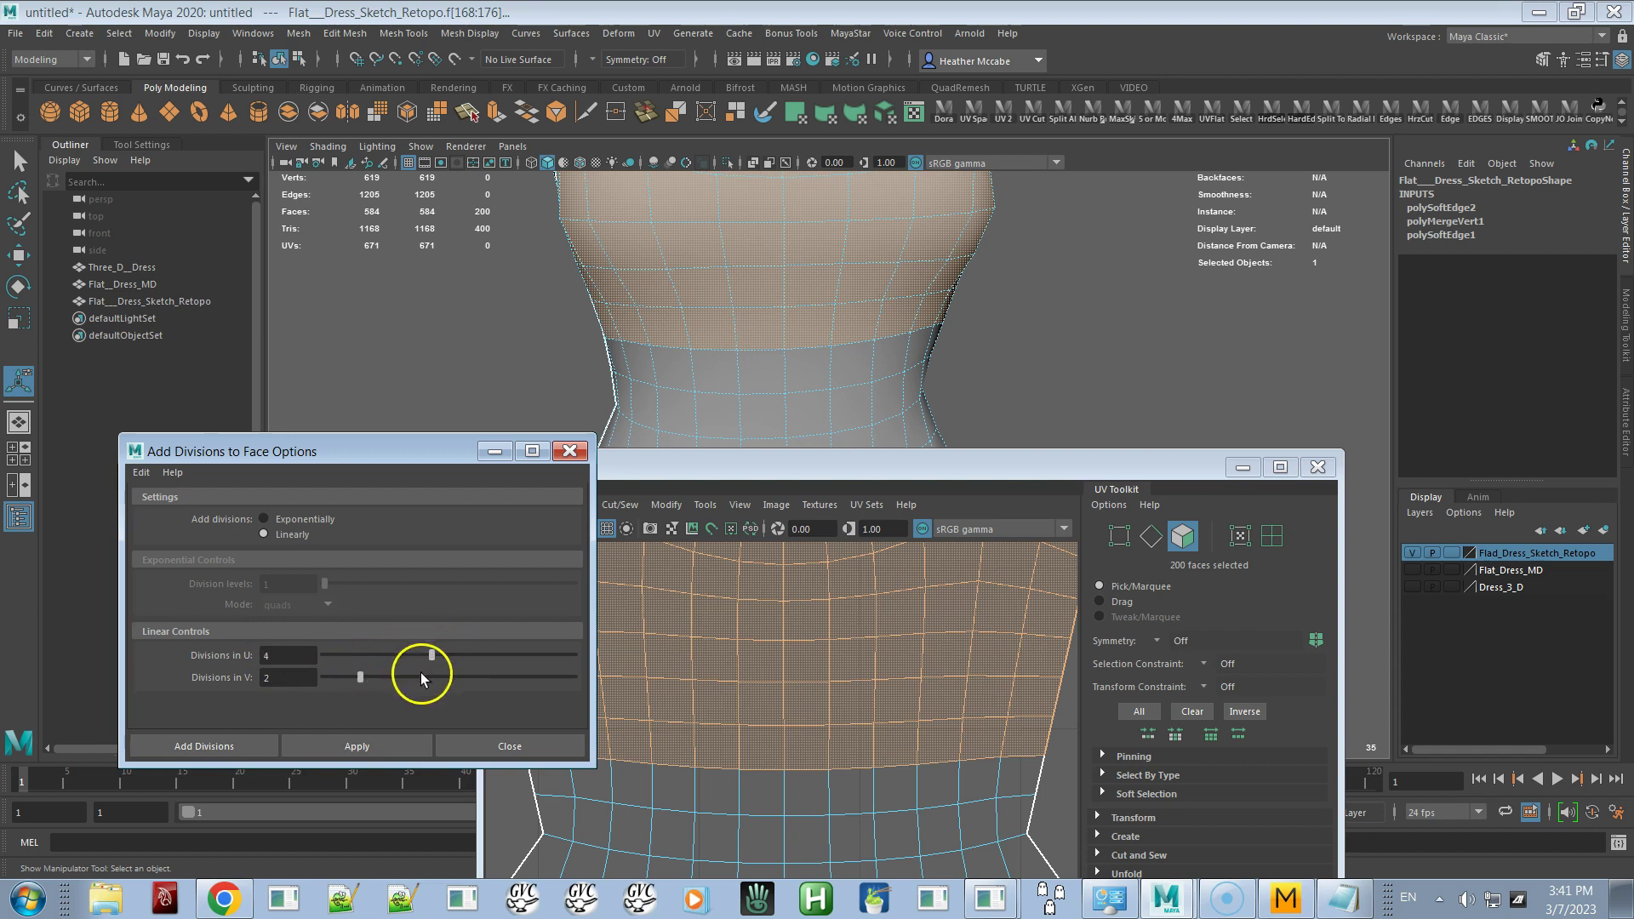
pyautogui.moveTo(360, 677); pyautogui.dragTo(432, 680)
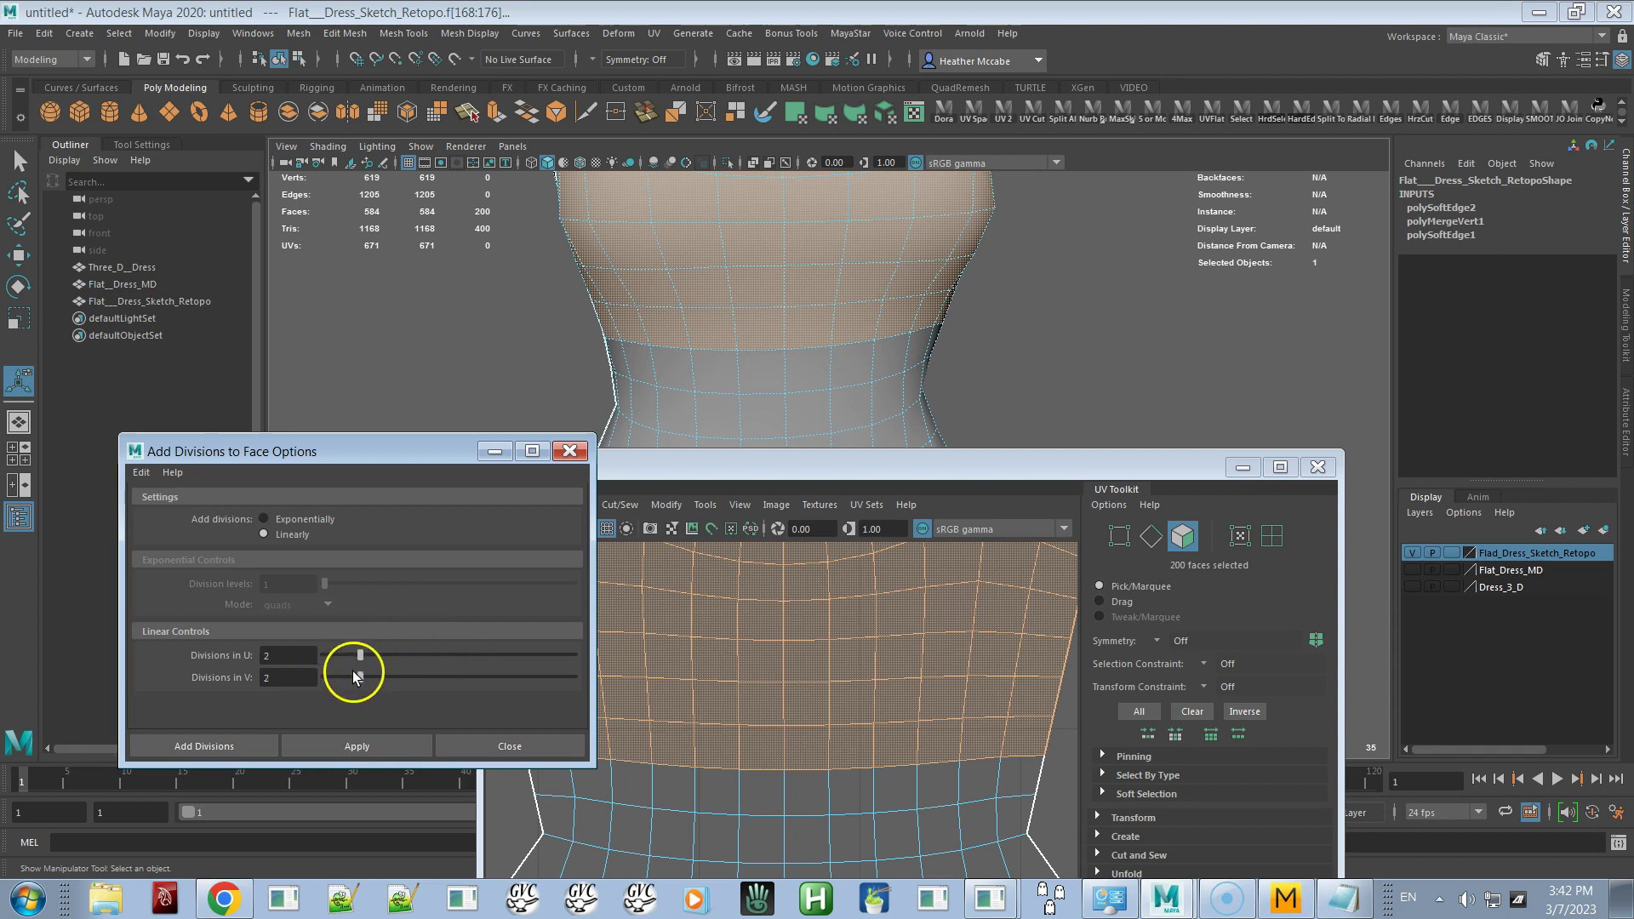
pyautogui.click(364, 742)
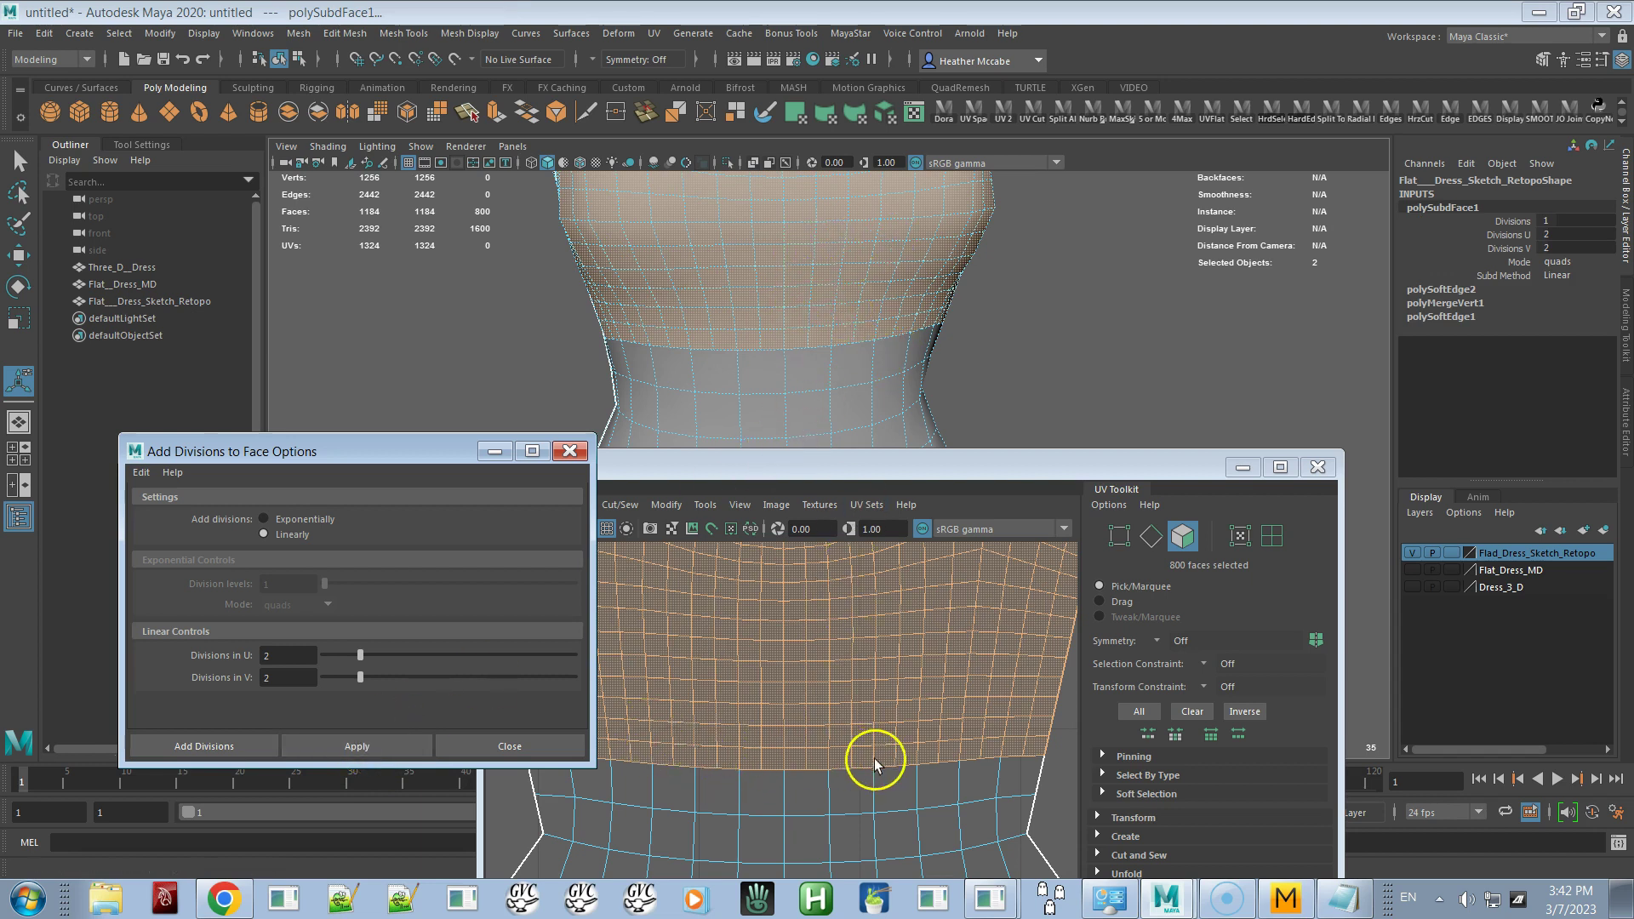
pyautogui.keyDown('alt'); pyautogui.moveTo(849, 383); pyautogui.dragTo(686, 346); pyautogui.keyUp('alt')
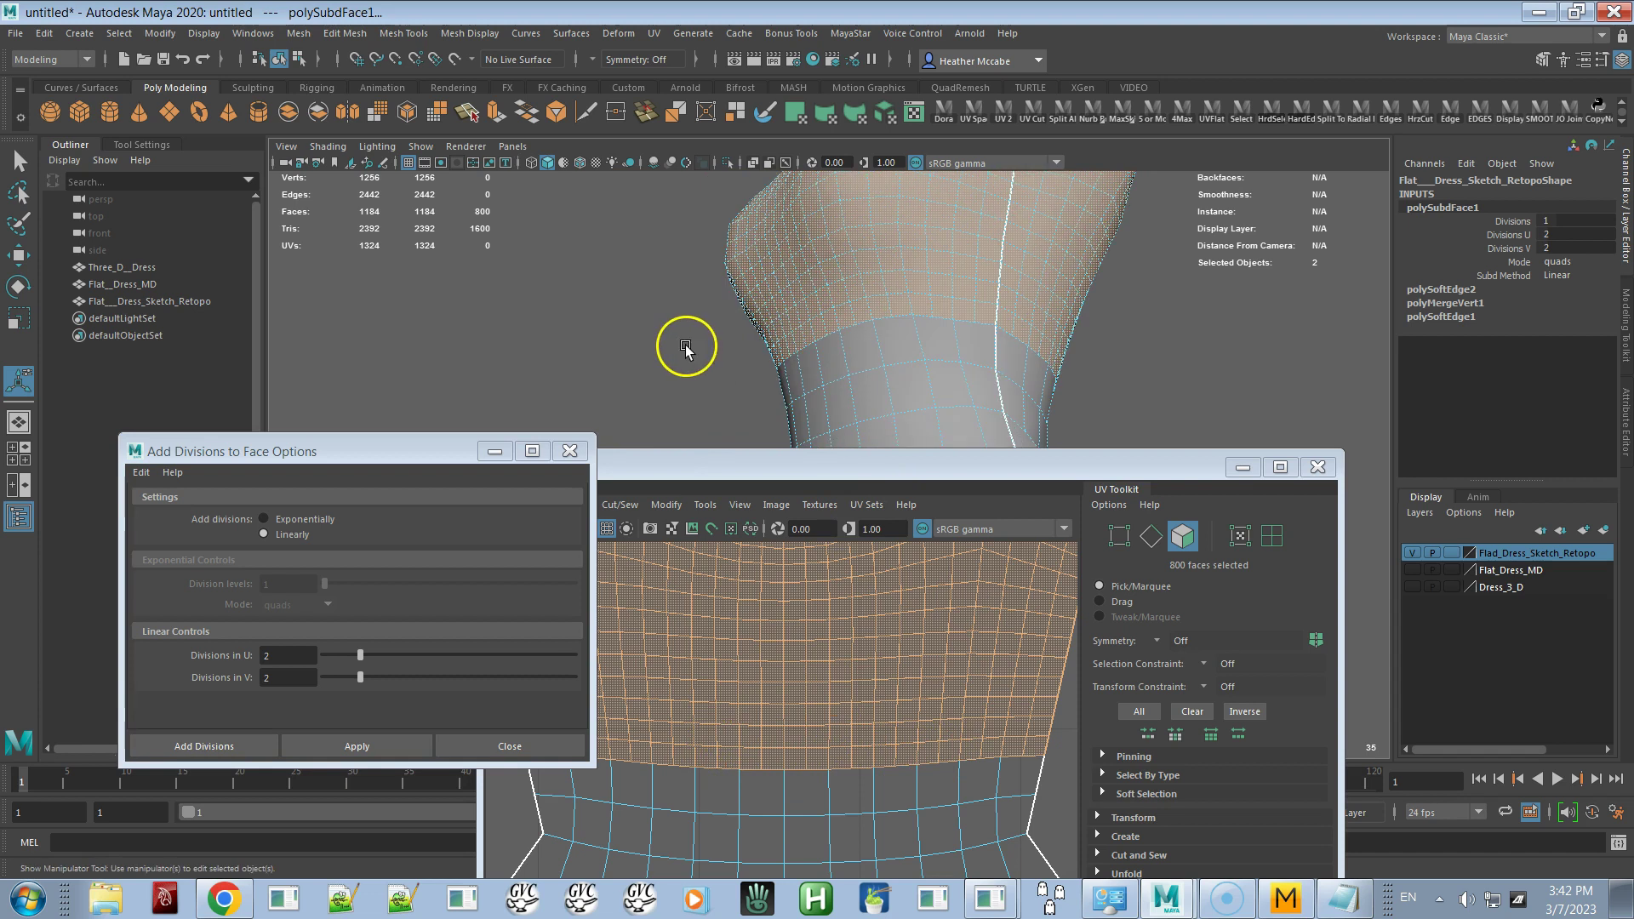
pyautogui.keyDown('alt'); pyautogui.moveTo(816, 376); pyautogui.dragTo(744, 372); pyautogui.keyUp('alt')
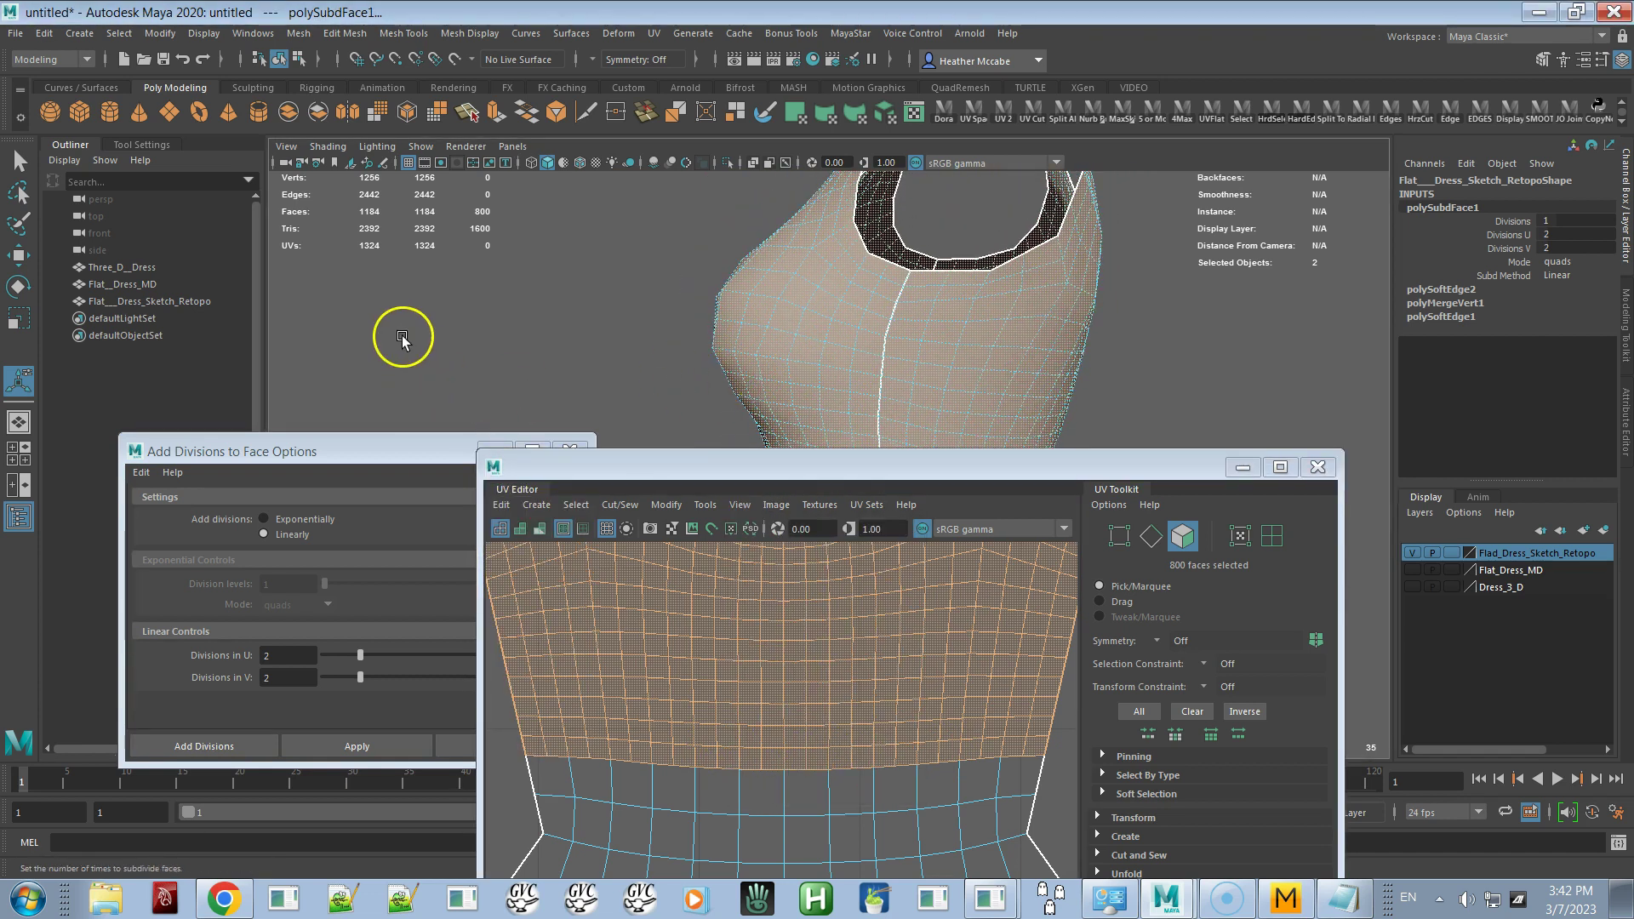
# Transfer attributes from Three_D__Dress to the subdivided Flat___Dress_Sketch_Retopo
pyautogui.click(136, 267)
pyautogui.keyDown('ctrl'); pyautogui.click(130, 301); pyautogui.keyUp('ctrl')
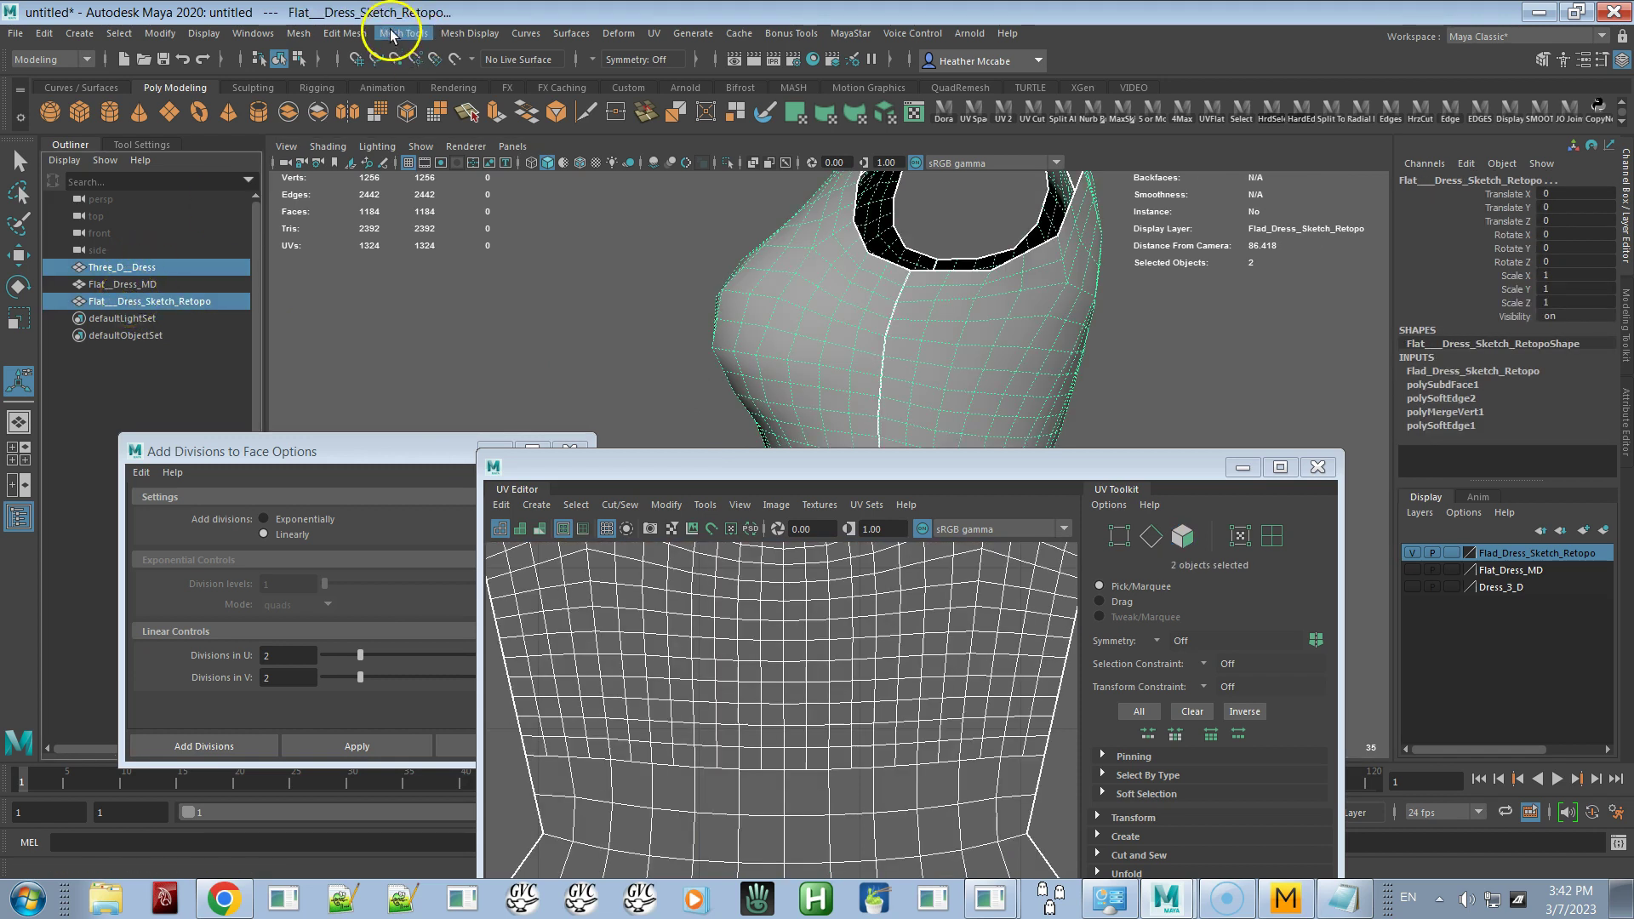
pyautogui.click(298, 34)
pyautogui.click(312, 342)
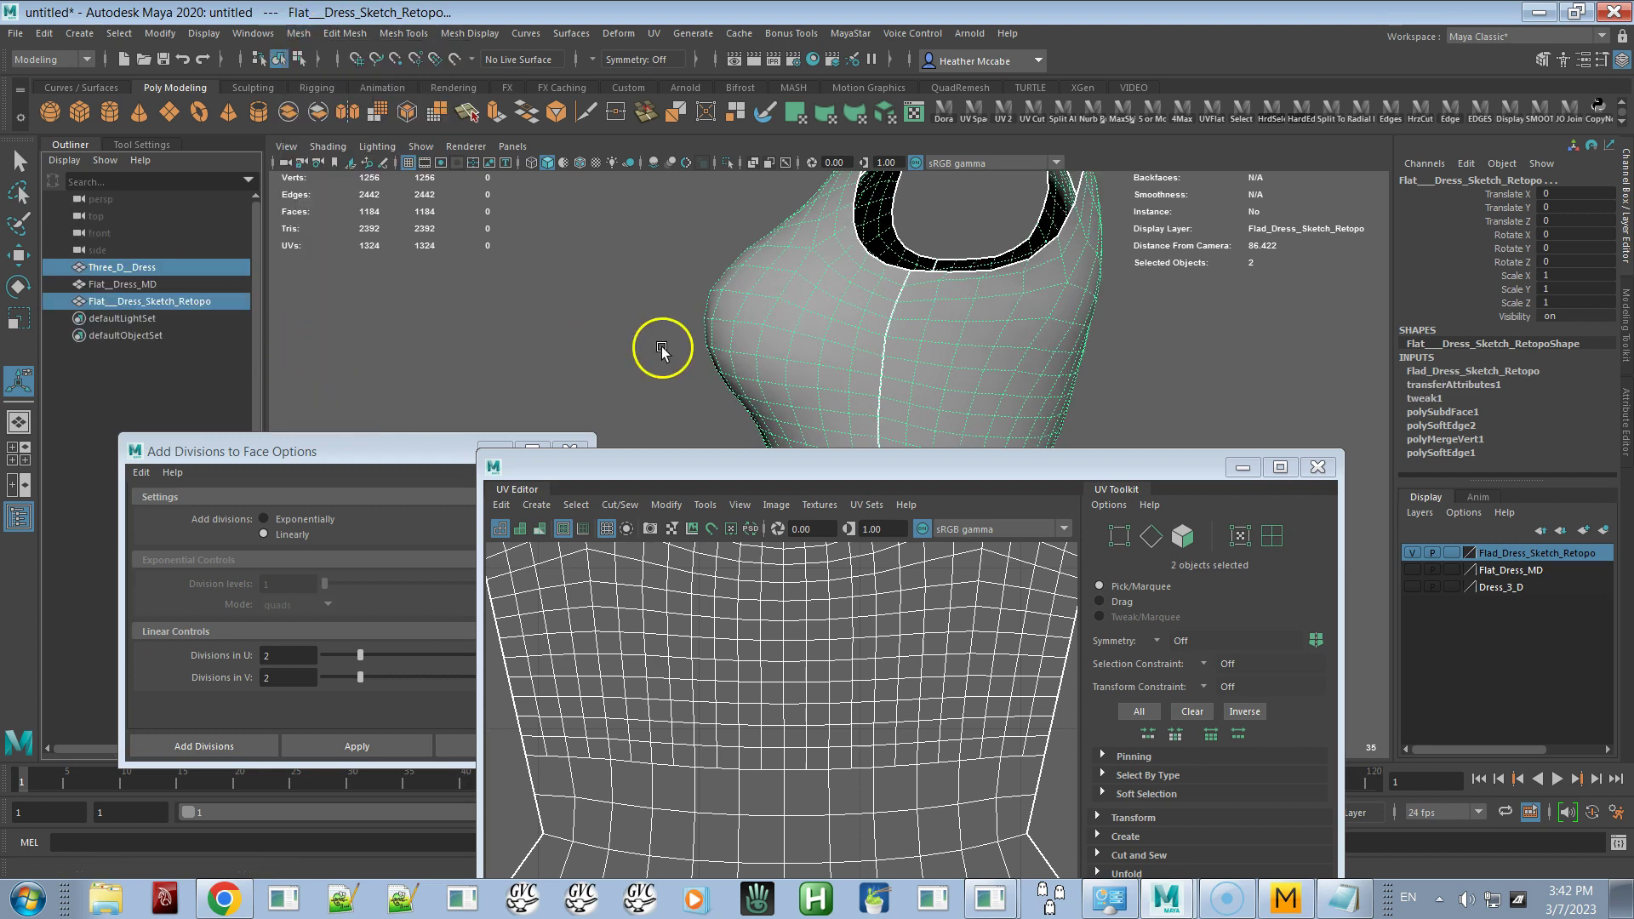
pyautogui.keyDown('alt'); pyautogui.moveTo(740, 335); pyautogui.dragTo(919, 321, button='middle'); pyautogui.keyUp('alt')
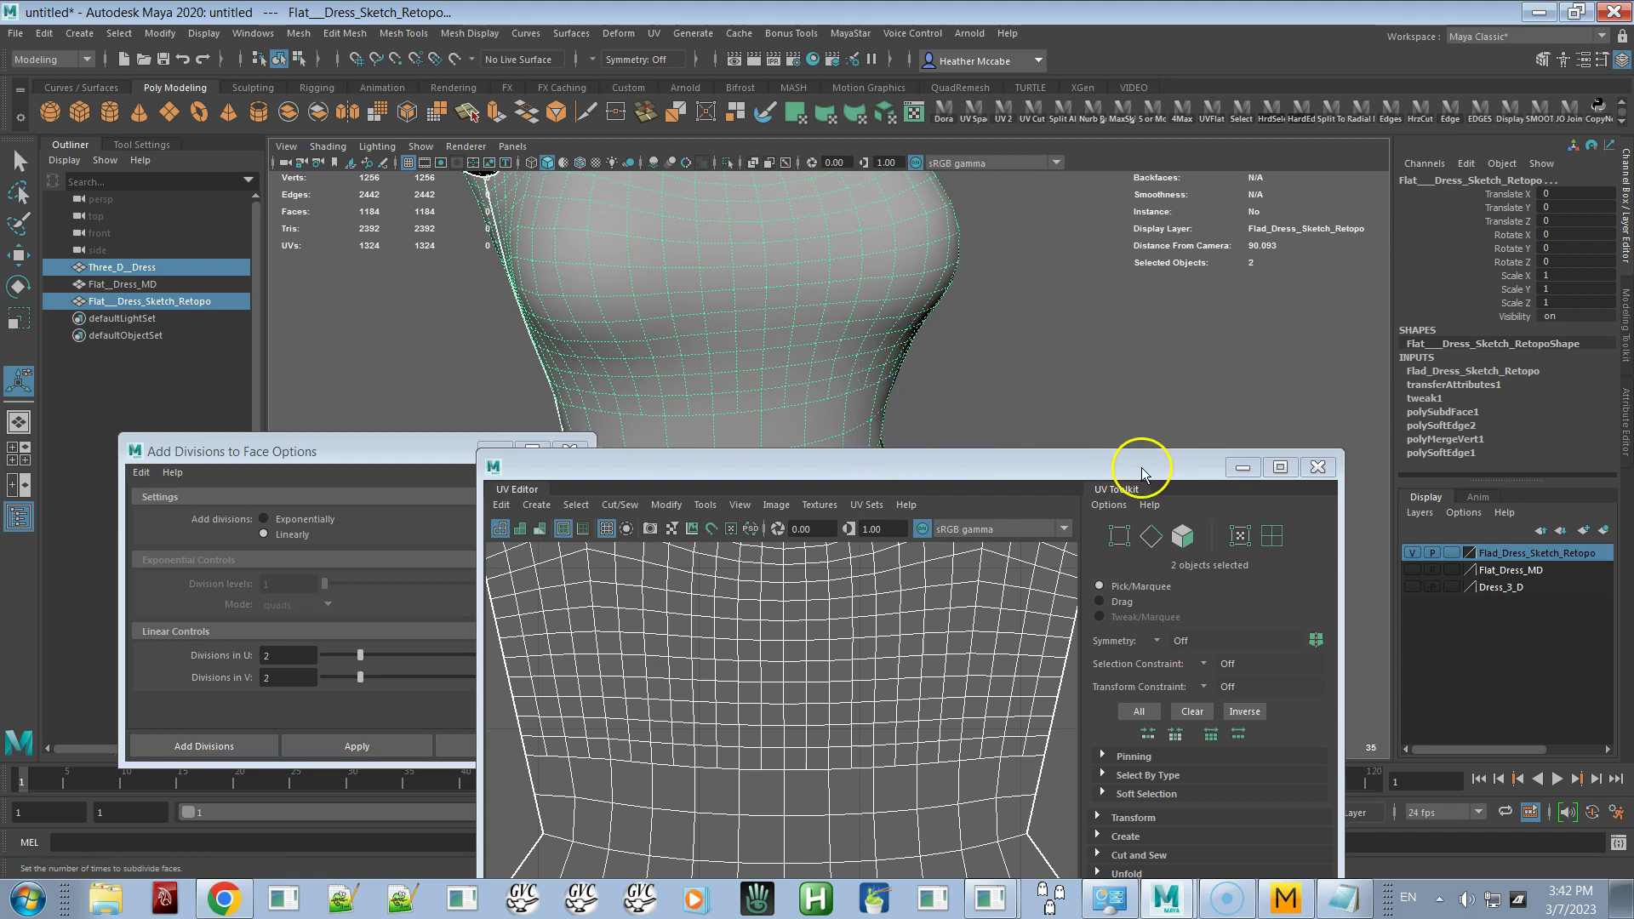
# Close the UV Editor and inspect the dress's bodice, waist and hips from the front and side
pyautogui.click(1318, 468)
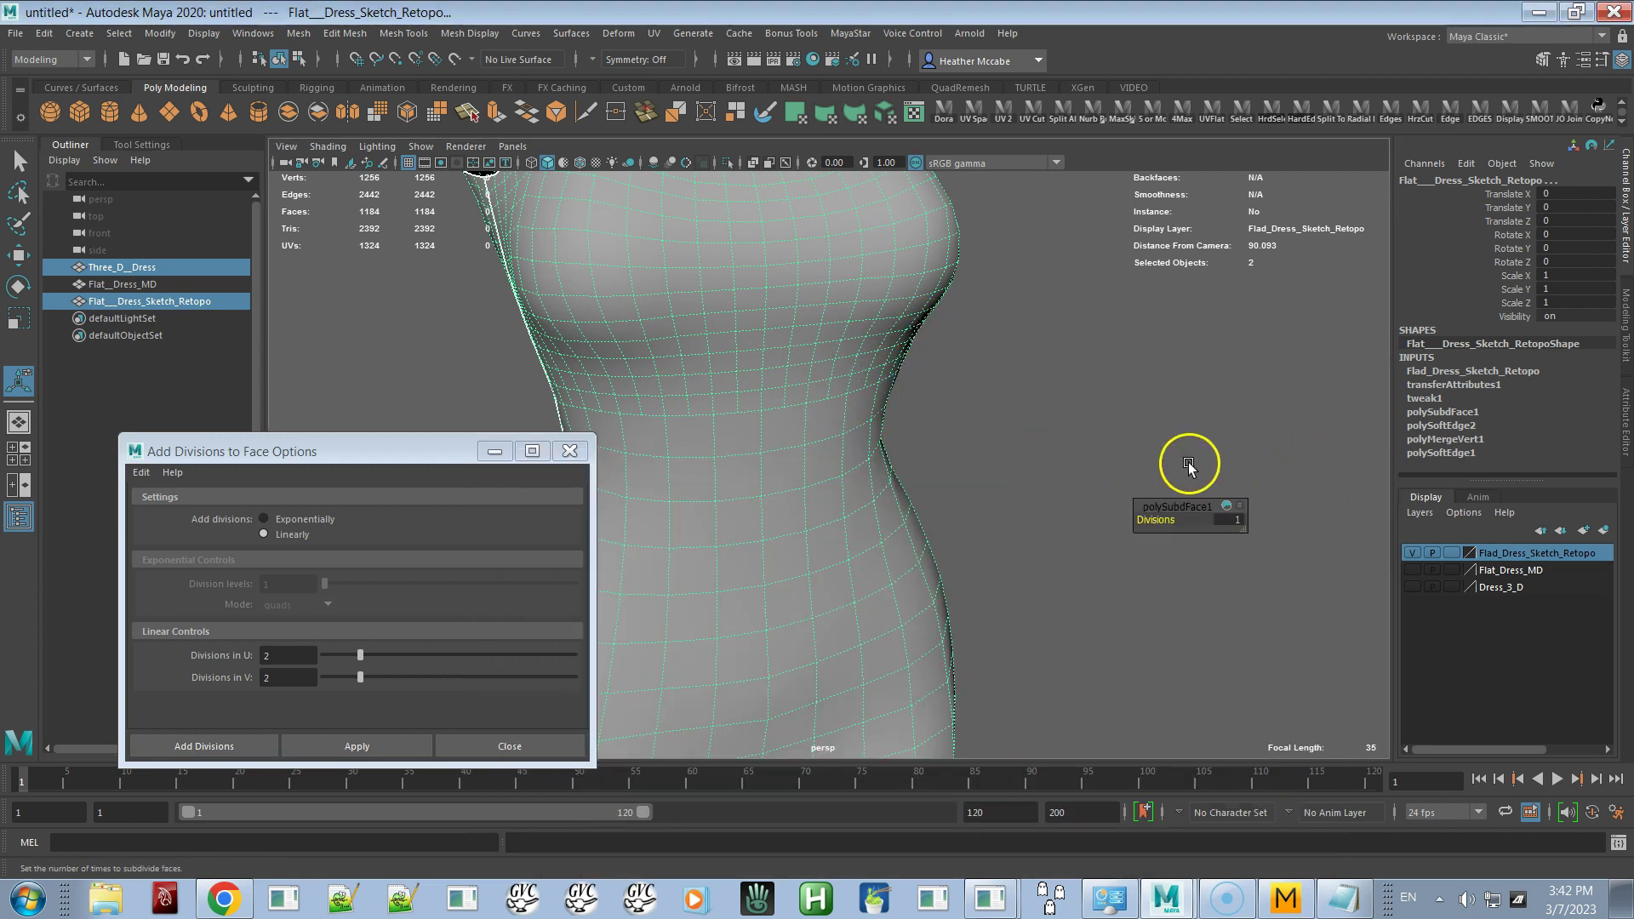
pyautogui.keyDown('alt'); pyautogui.moveTo(837, 502); pyautogui.dragTo(692, 275); pyautogui.keyUp('alt')
pyautogui.keyDown('alt'); pyautogui.moveTo(753, 357); pyautogui.dragTo(894, 409); pyautogui.keyUp('alt')
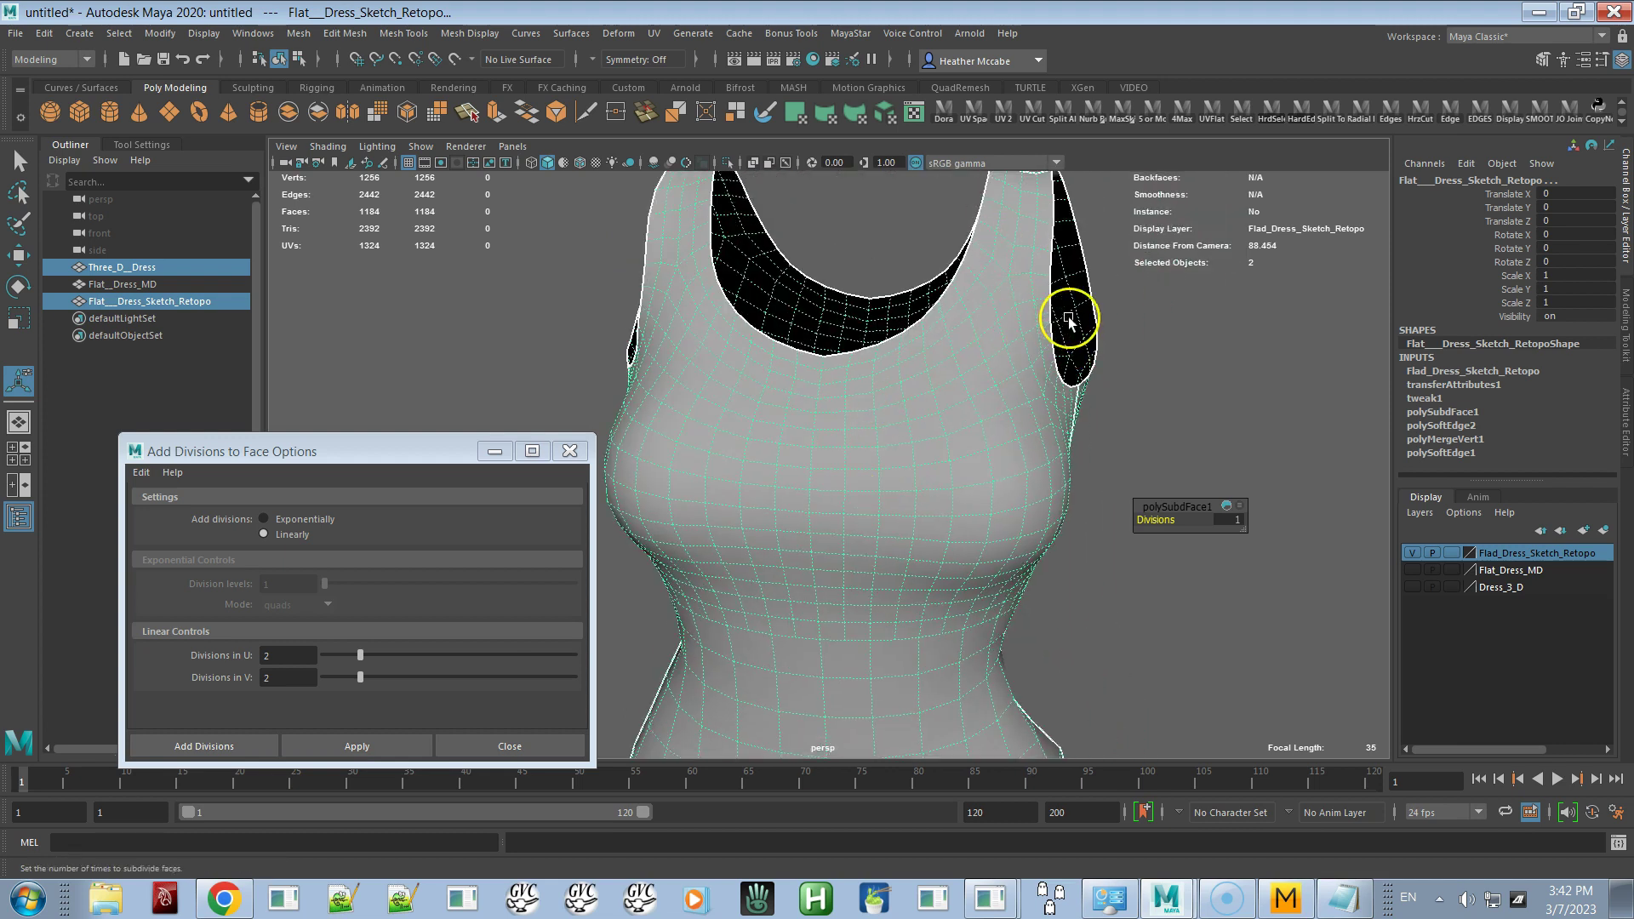
pyautogui.keyDown('alt'); pyautogui.moveTo(880, 521); pyautogui.dragTo(861, 317); pyautogui.keyUp('alt')
pyautogui.keyDown('alt'); pyautogui.moveTo(897, 547); pyautogui.dragTo(1102, 527); pyautogui.keyUp('alt')
pyautogui.keyDown('alt'); pyautogui.moveTo(973, 495); pyautogui.dragTo(933, 380); pyautogui.keyUp('alt')
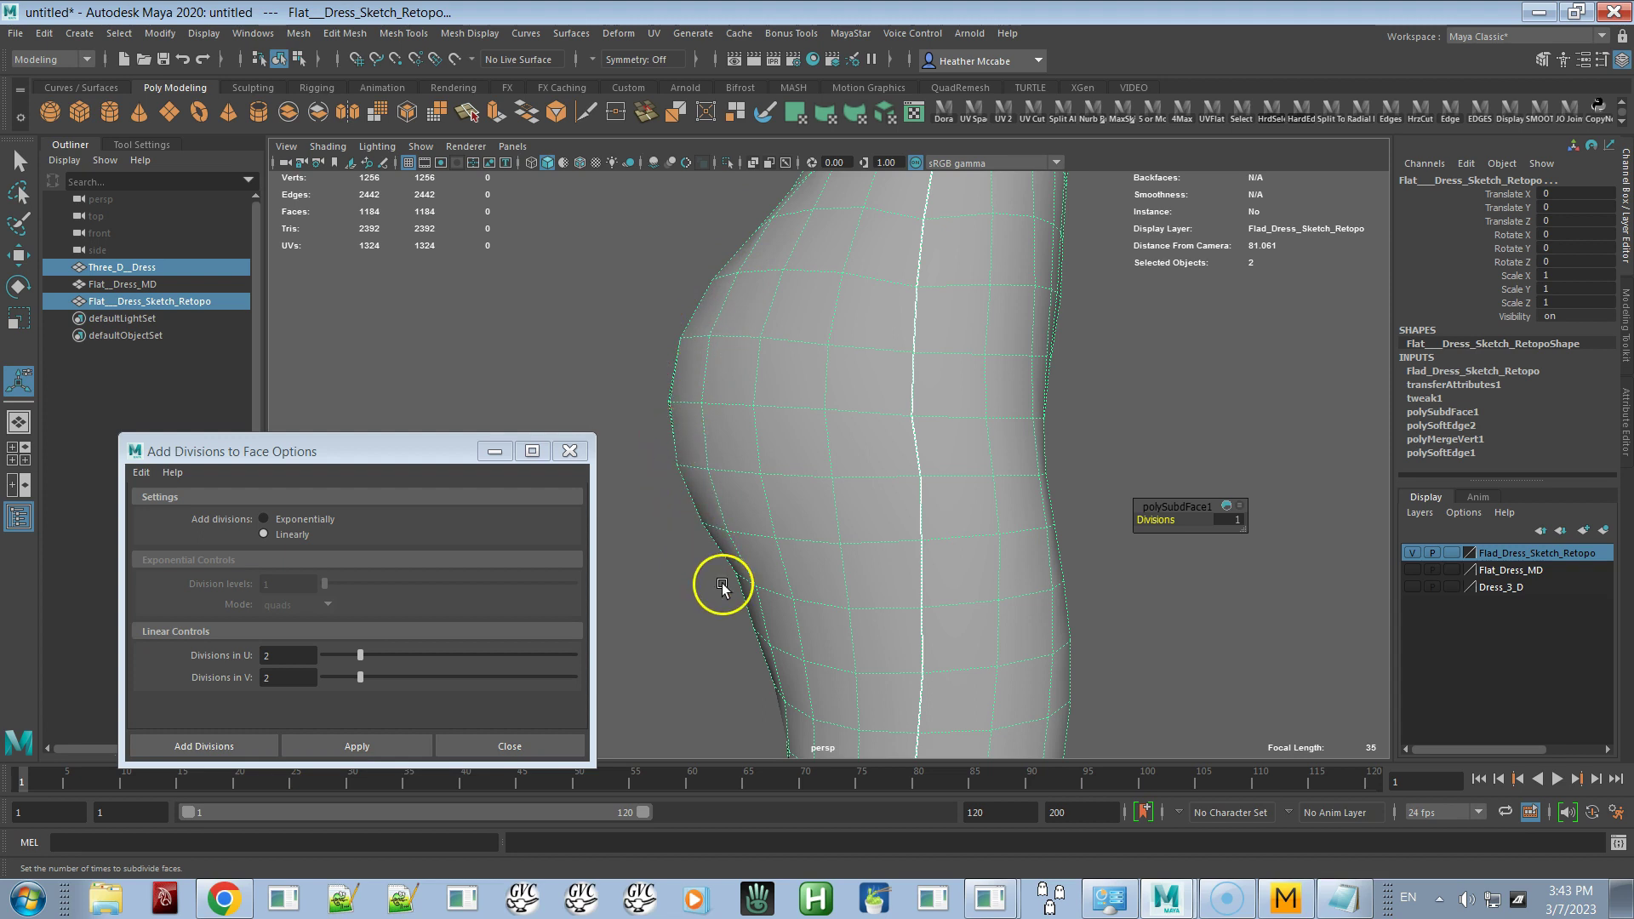
# Subdivide only the full rows of buttock faces on the back of the dress linearly, with 2 divisions in U and 2 in V
pyautogui.rightClick(822, 403)
pyautogui.moveTo(822, 402)
pyautogui.mouseDown(button='right')
pyautogui.moveTo(766, 426)
pyautogui.moveTo(803, 452)
pyautogui.mouseUp(button='right')
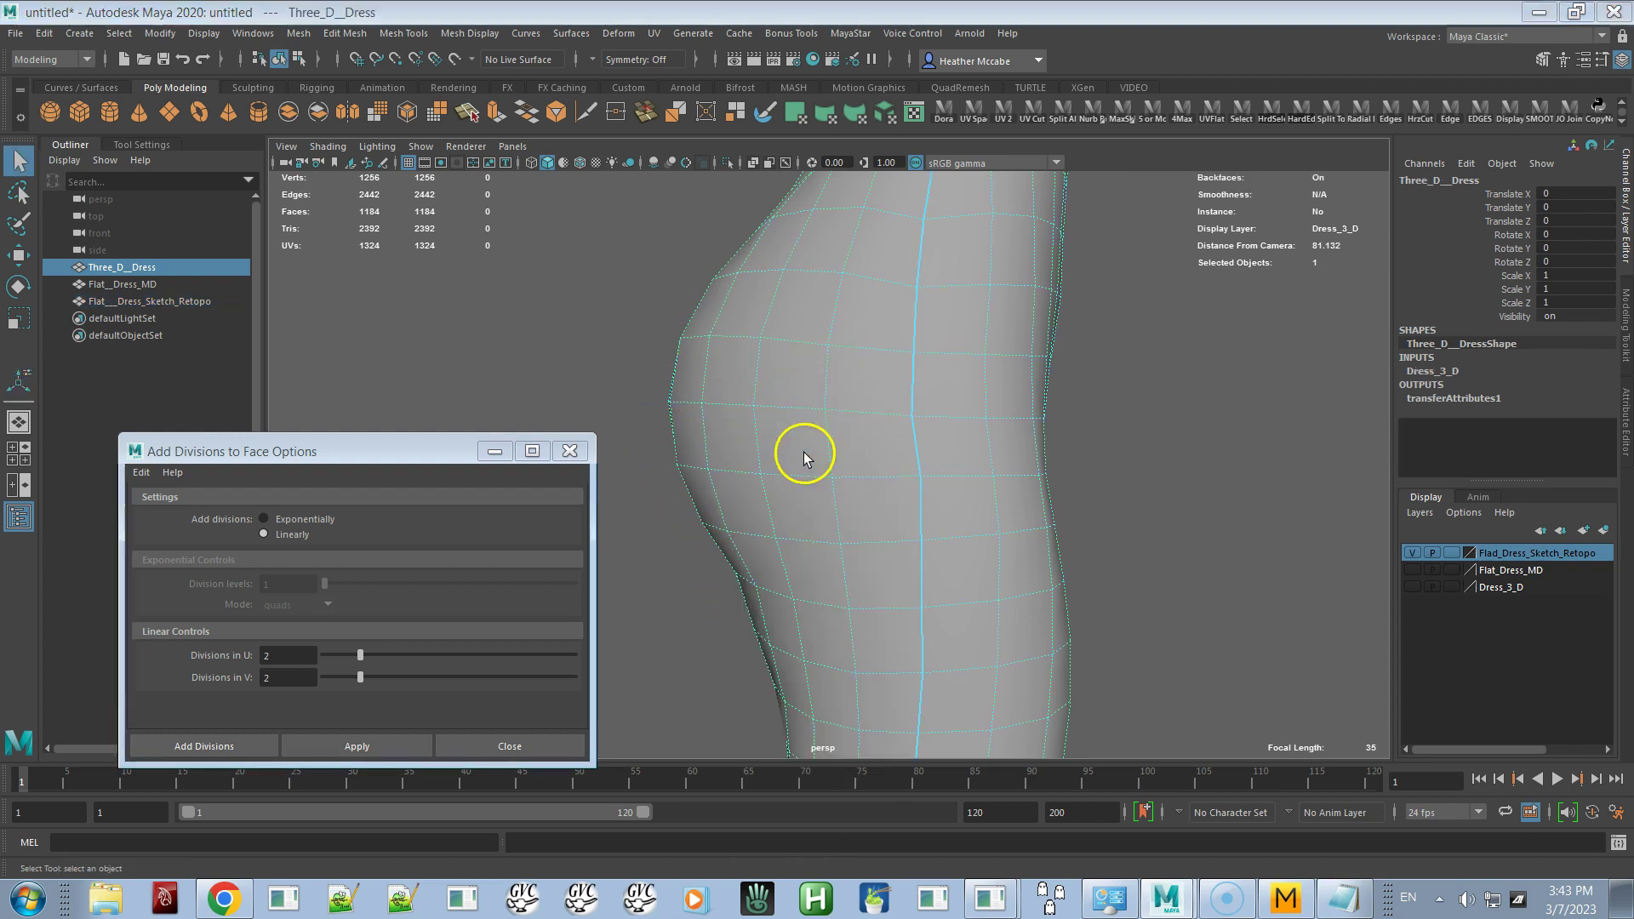
pyautogui.click(790, 309)
pyautogui.moveTo(789, 309); pyautogui.dragTo(773, 359, button='right')
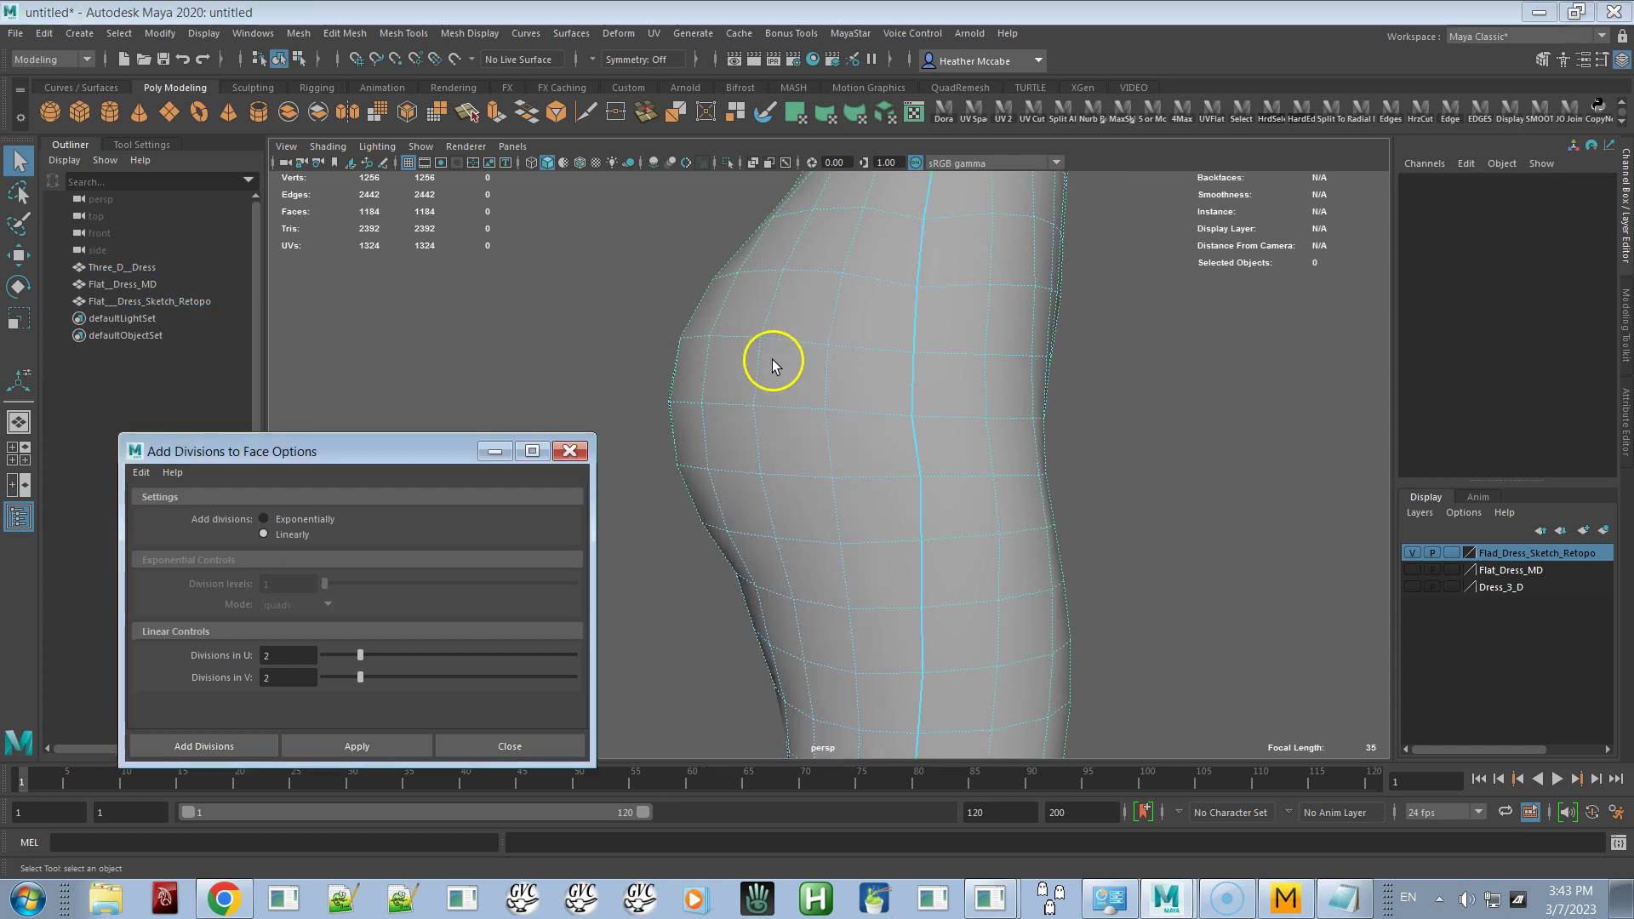
pyautogui.moveTo(563, 235); pyautogui.dragTo(849, 502)
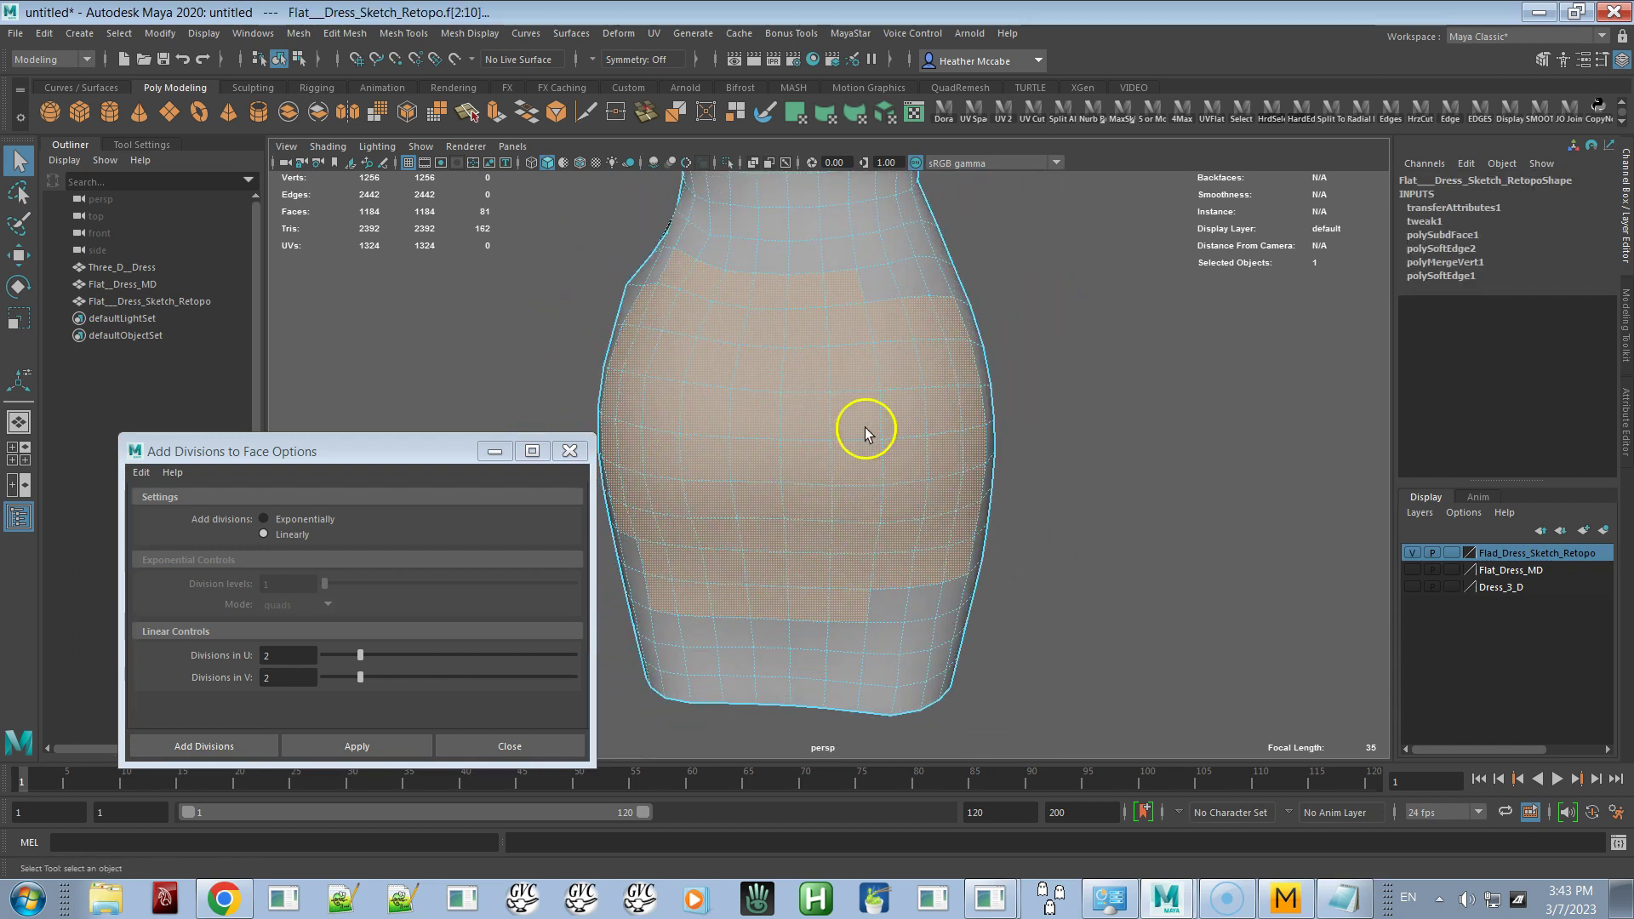
pyautogui.keyDown('ctrl'); pyautogui.click(676, 269); pyautogui.keyUp('ctrl')
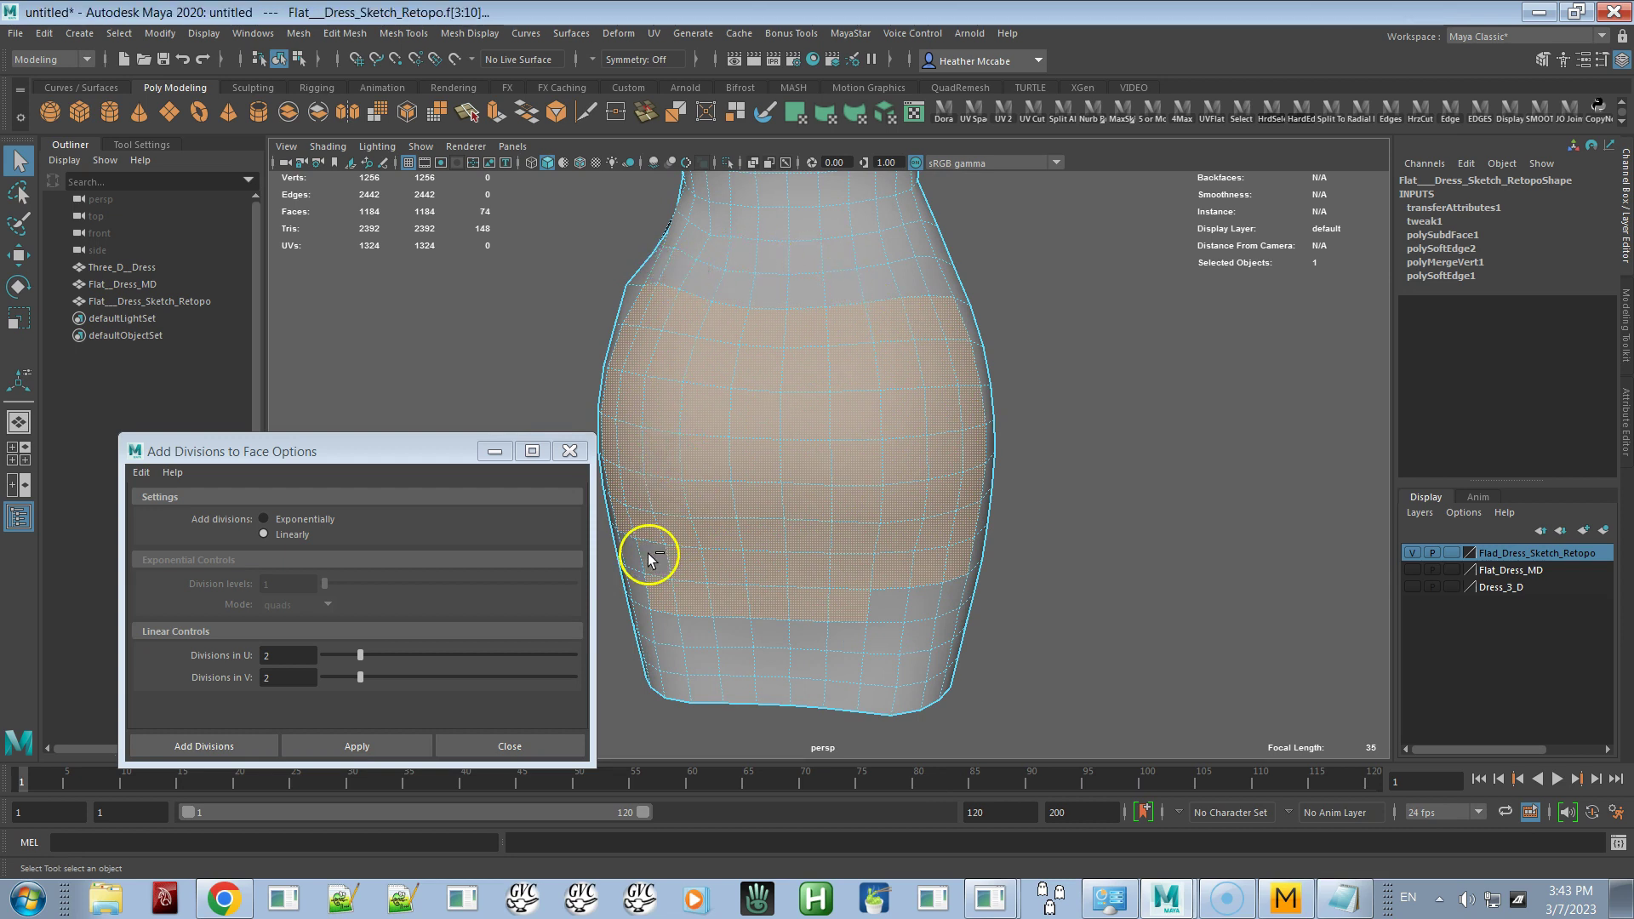
pyautogui.keyDown('ctrl'); pyautogui.click(958, 564); pyautogui.keyUp('ctrl')
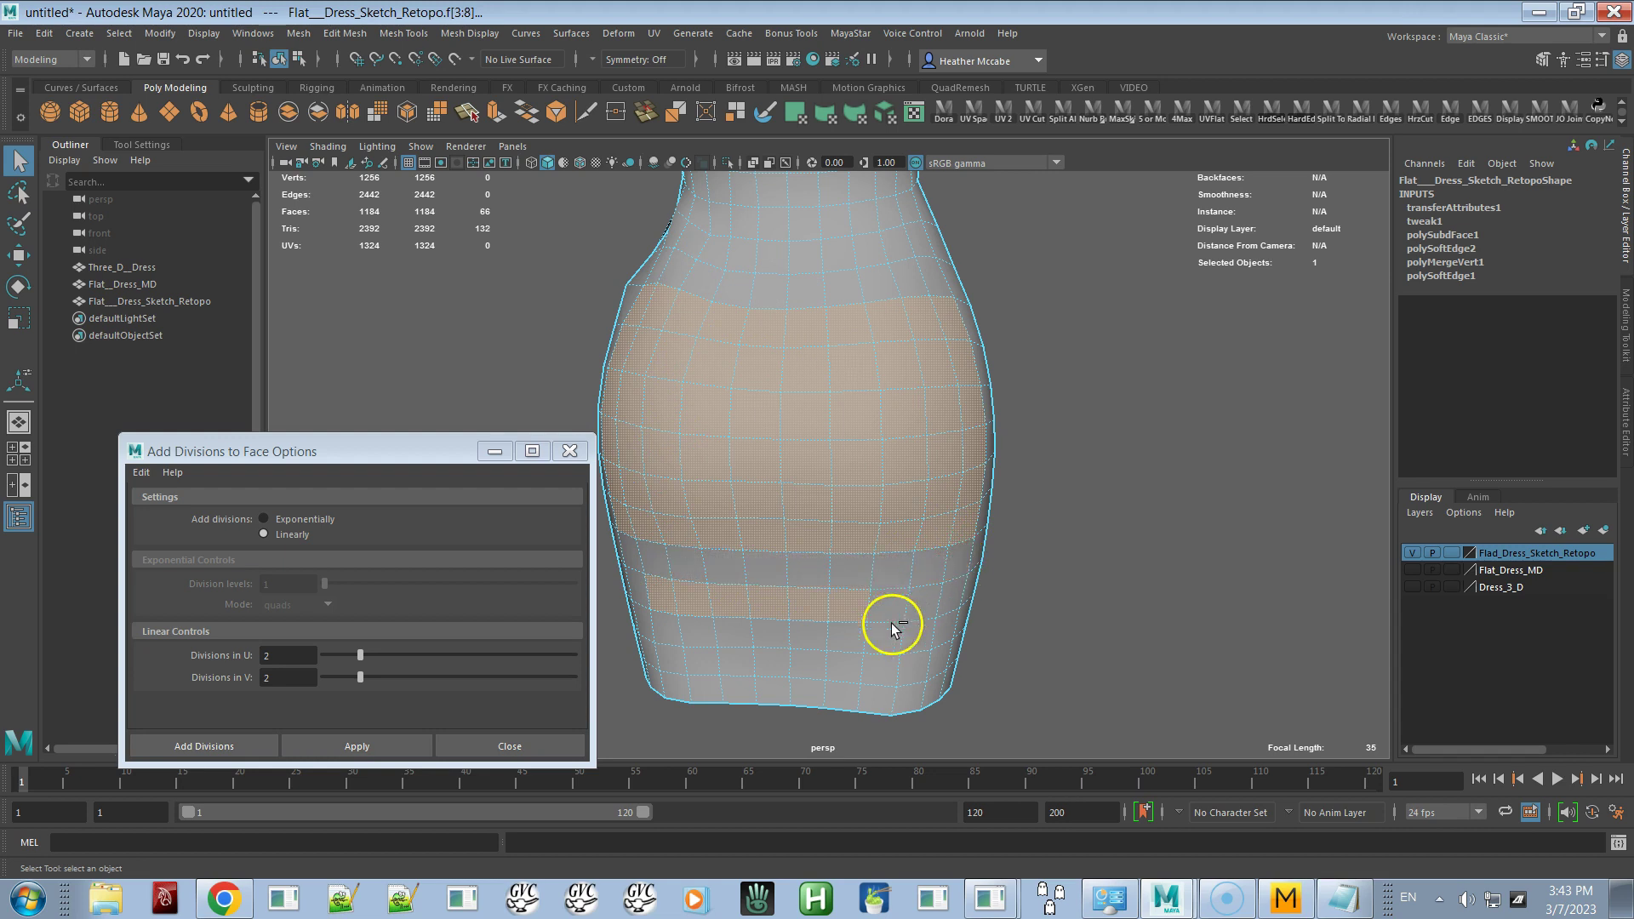
pyautogui.keyDown('ctrl'); pyautogui.click(659, 591); pyautogui.keyUp('ctrl')
pyautogui.keyDown('alt'); pyautogui.moveTo(793, 558); pyautogui.dragTo(758, 550); pyautogui.keyUp('alt')
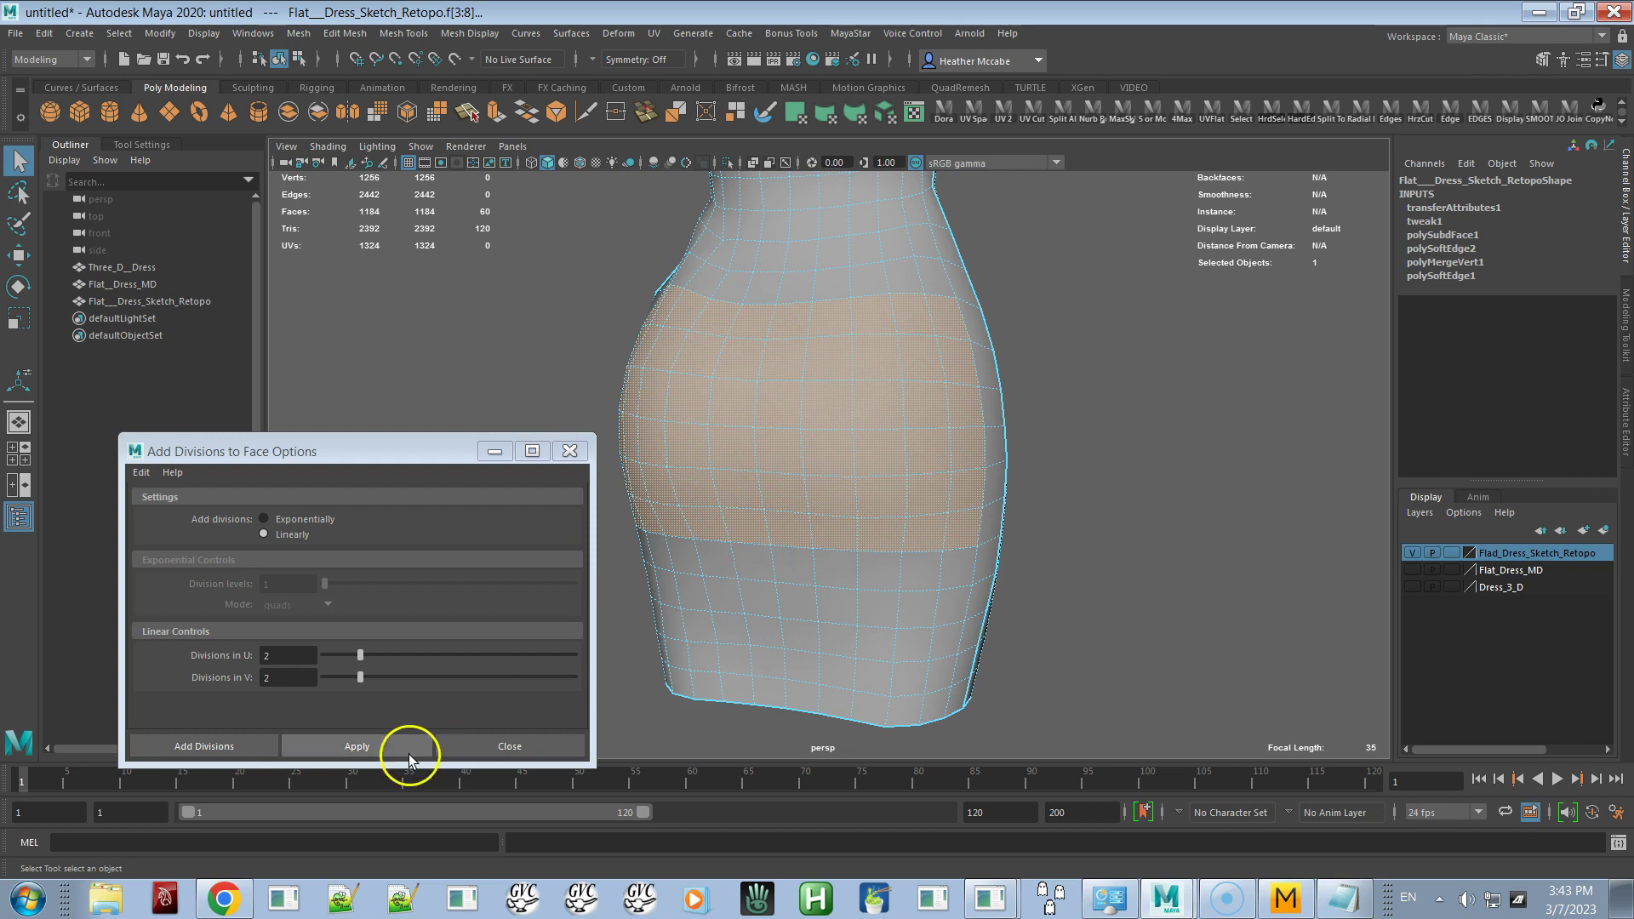
pyautogui.click(371, 746)
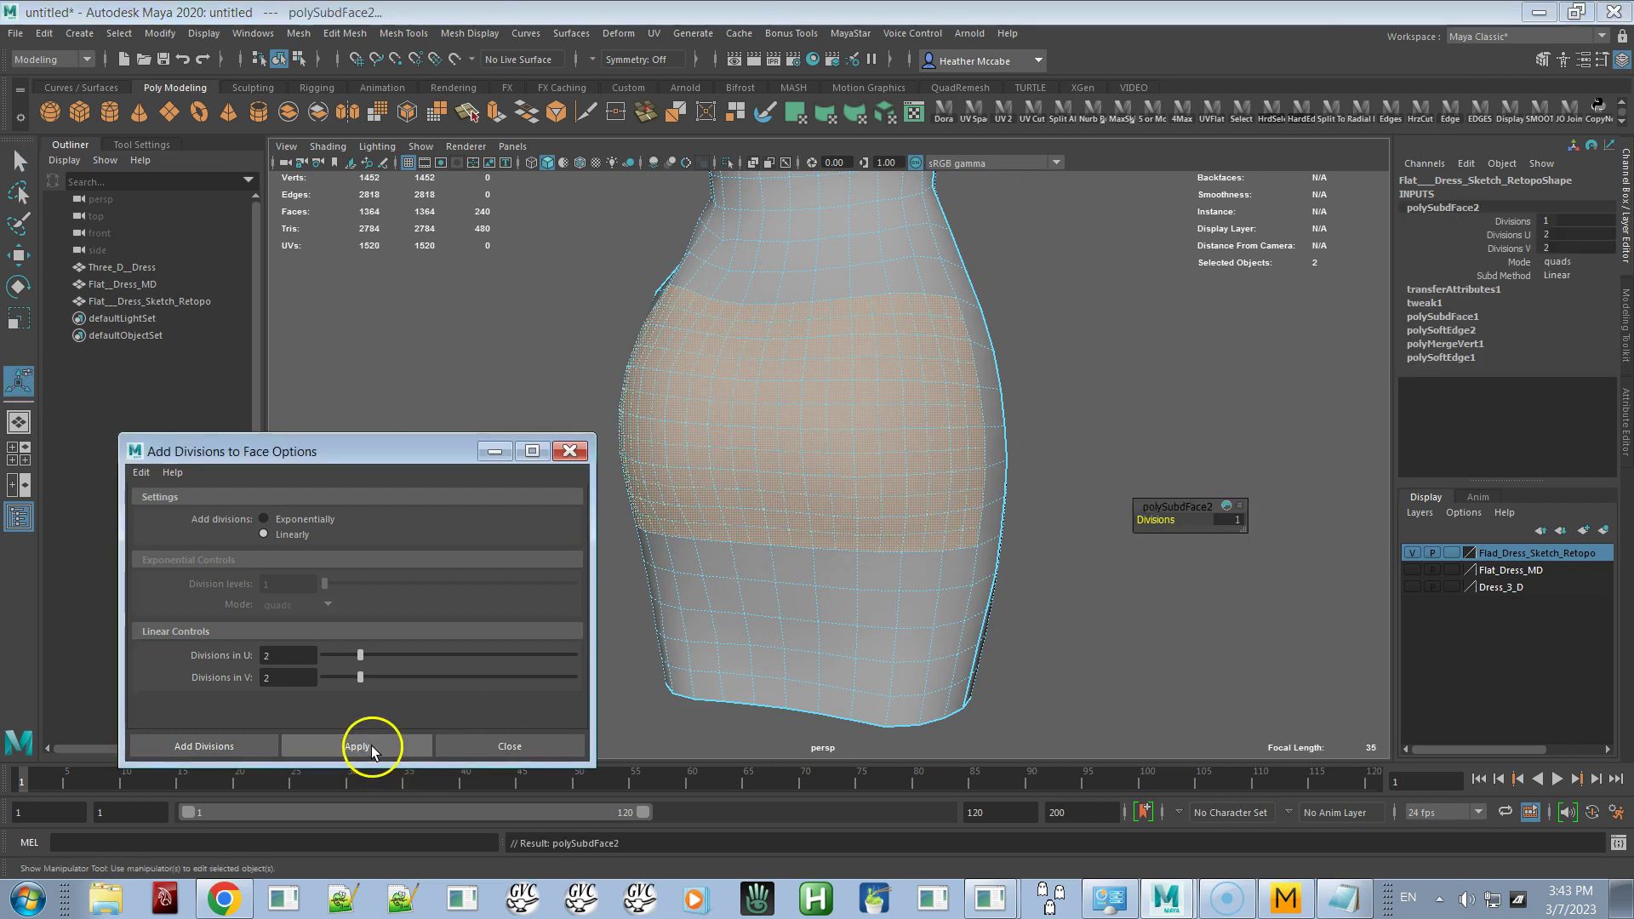
pyautogui.keyDown('alt'); pyautogui.moveTo(1010, 466); pyautogui.dragTo(846, 450); pyautogui.keyUp('alt')
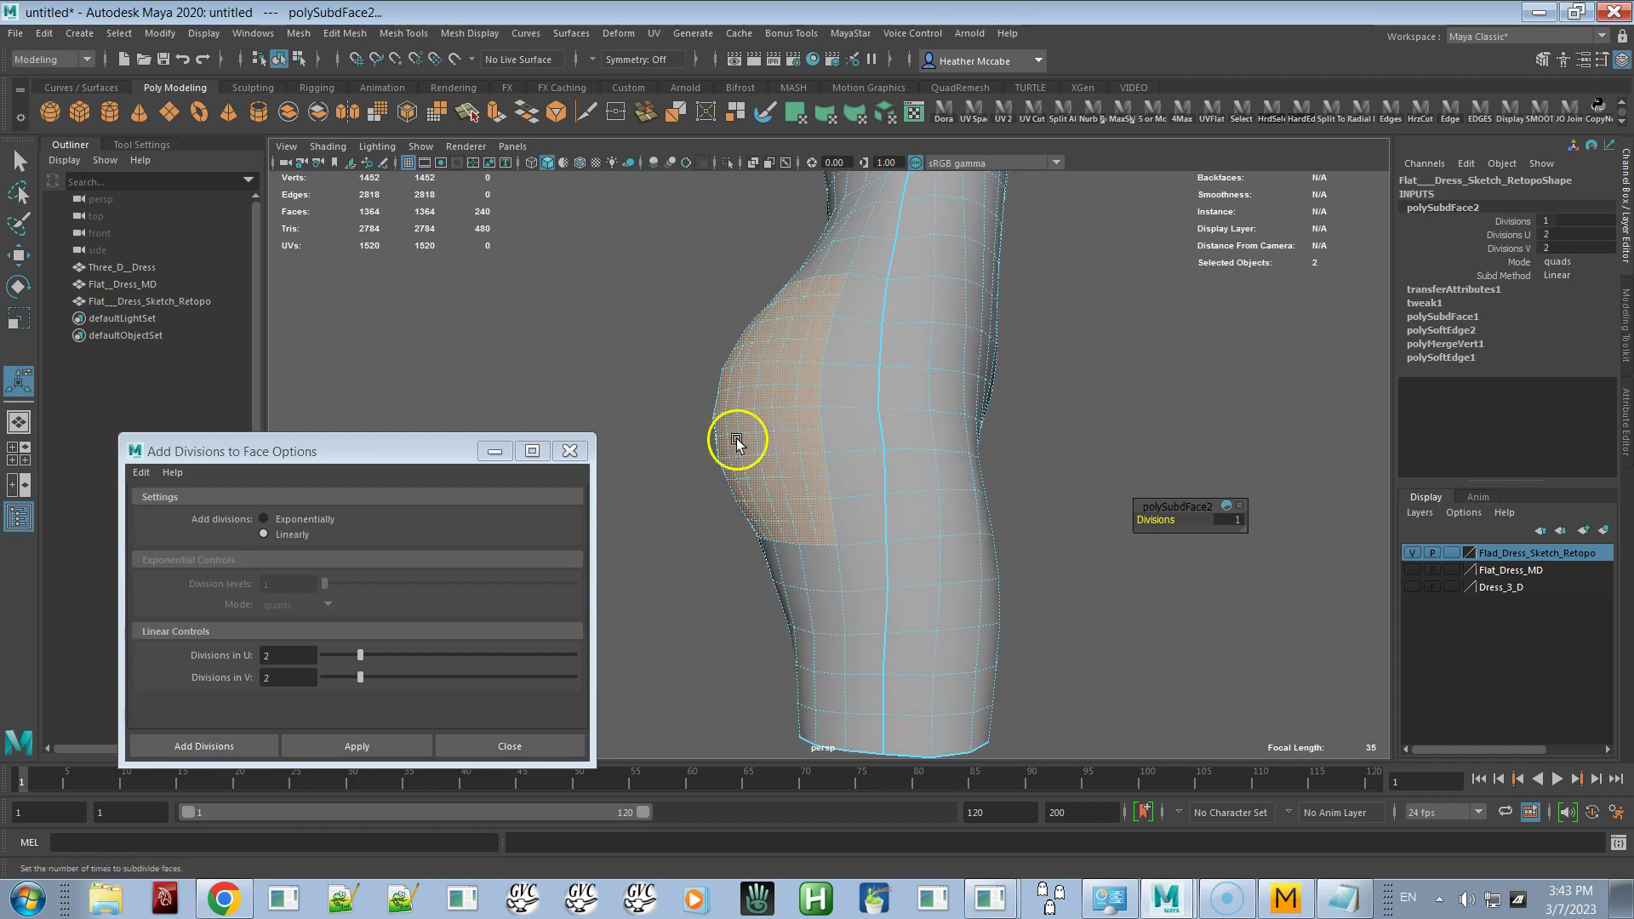
pyautogui.click(568, 450)
# Try to transfer attributes from Three_D__Dress to Flat___Dress_Sketch_Retopo with the existing transferAttributes1 input highlighted
pyautogui.keyDown('alt'); pyautogui.moveTo(729, 431); pyautogui.dragTo(649, 453); pyautogui.keyUp('alt')
pyautogui.click(124, 267)
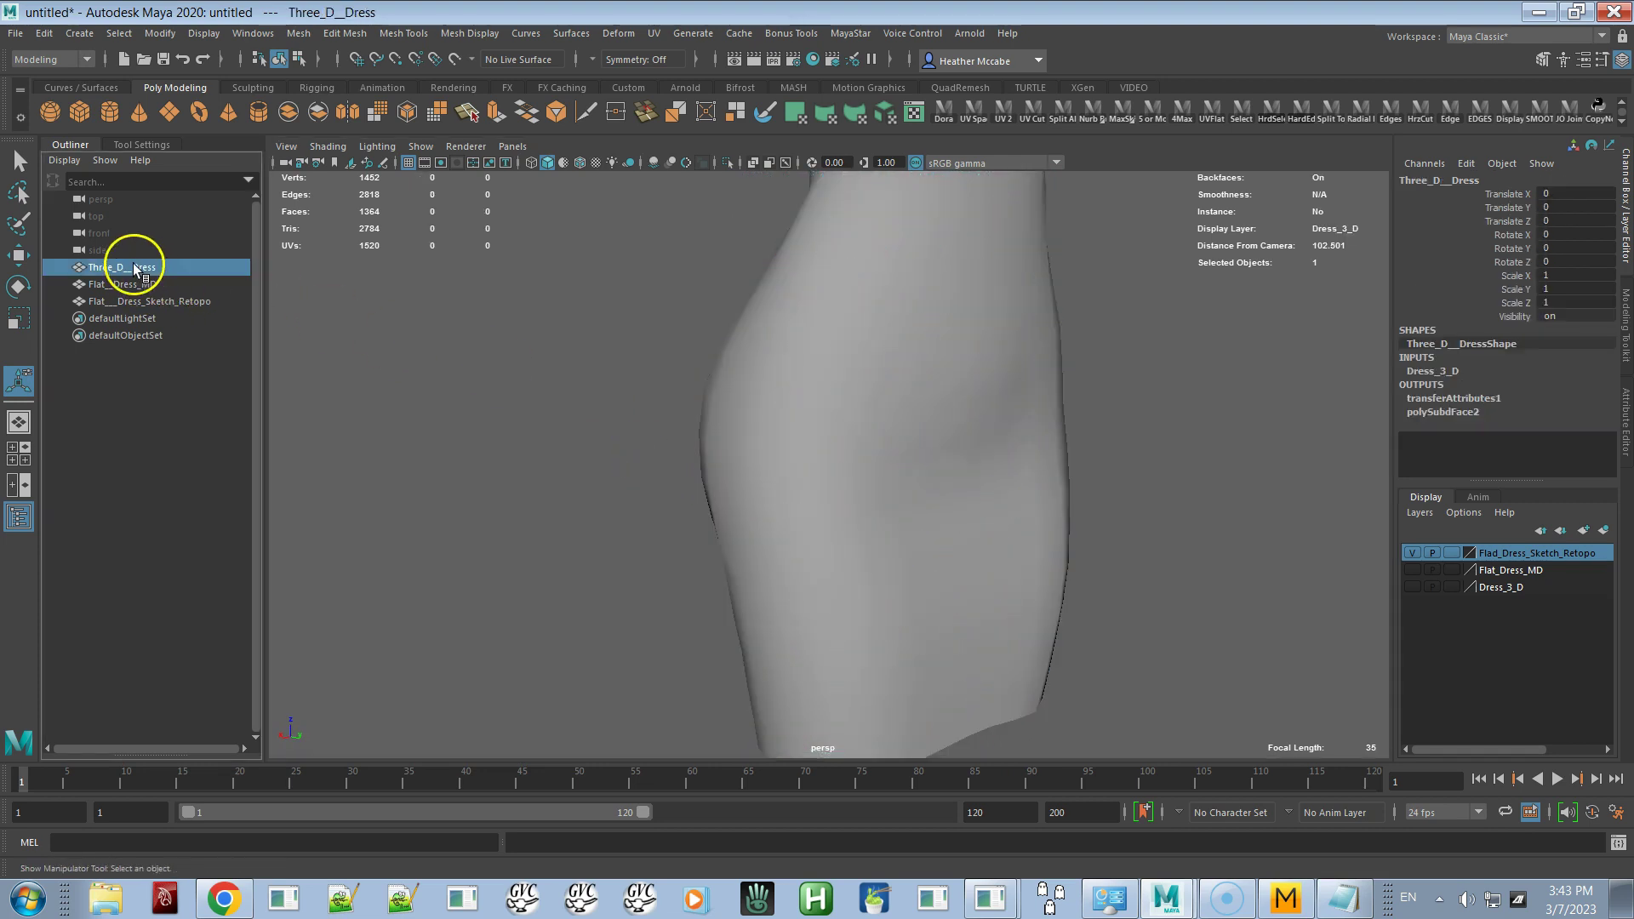
pyautogui.keyDown('ctrl'); pyautogui.click(159, 302); pyautogui.keyUp('ctrl')
pyautogui.keyDown('alt'); pyautogui.moveTo(669, 272); pyautogui.dragTo(812, 350); pyautogui.keyUp('alt')
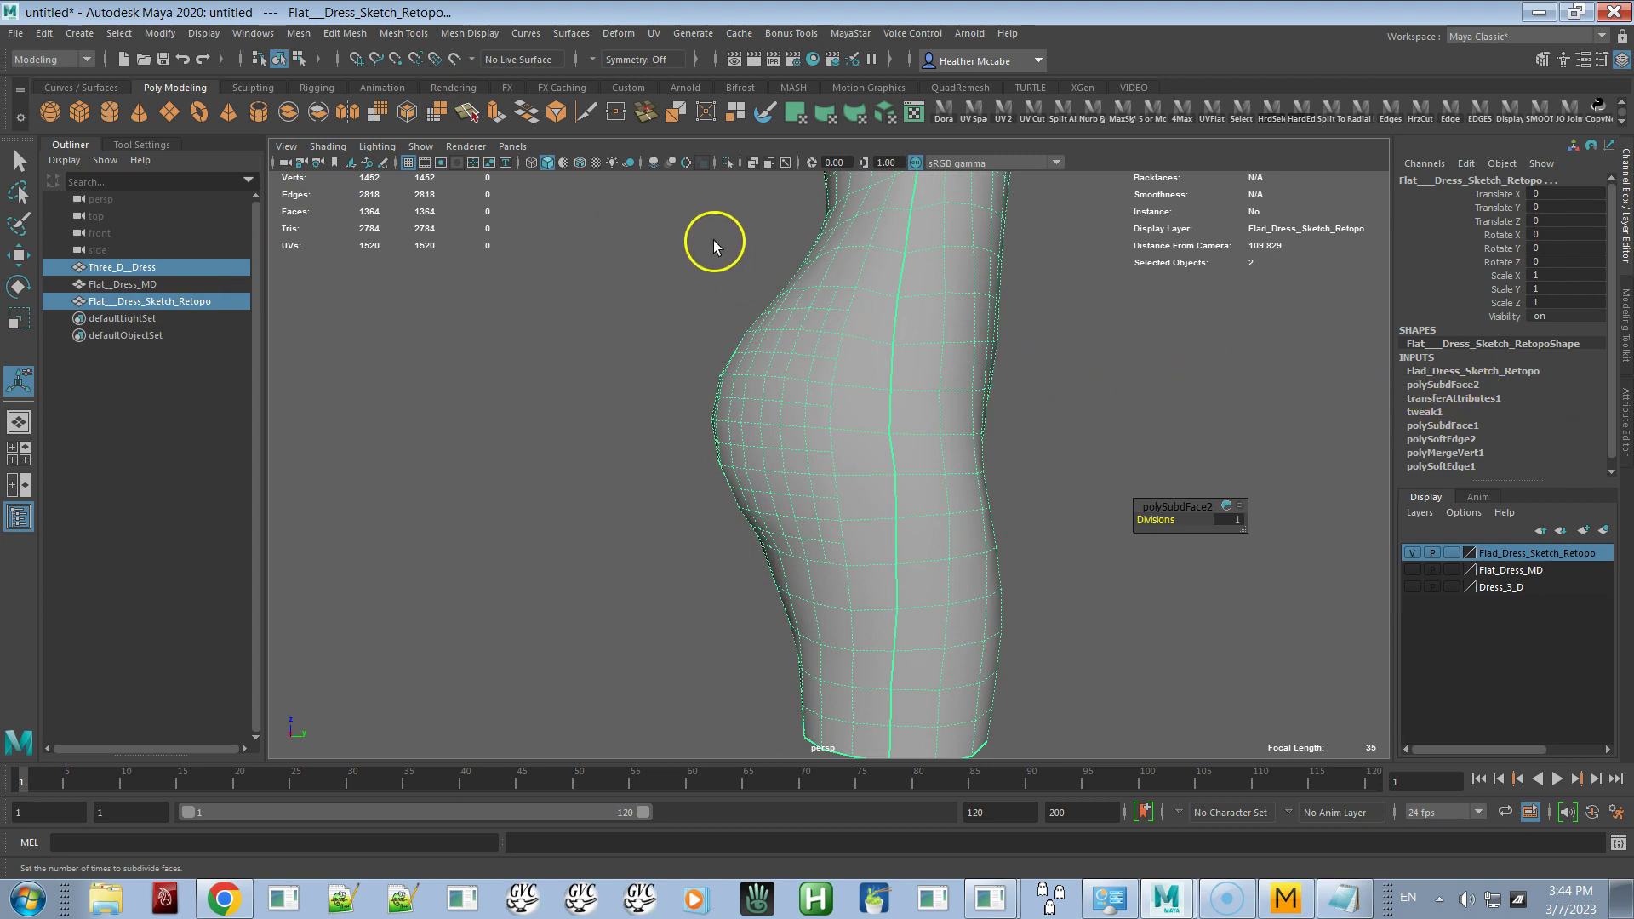
pyautogui.click(1436, 400)
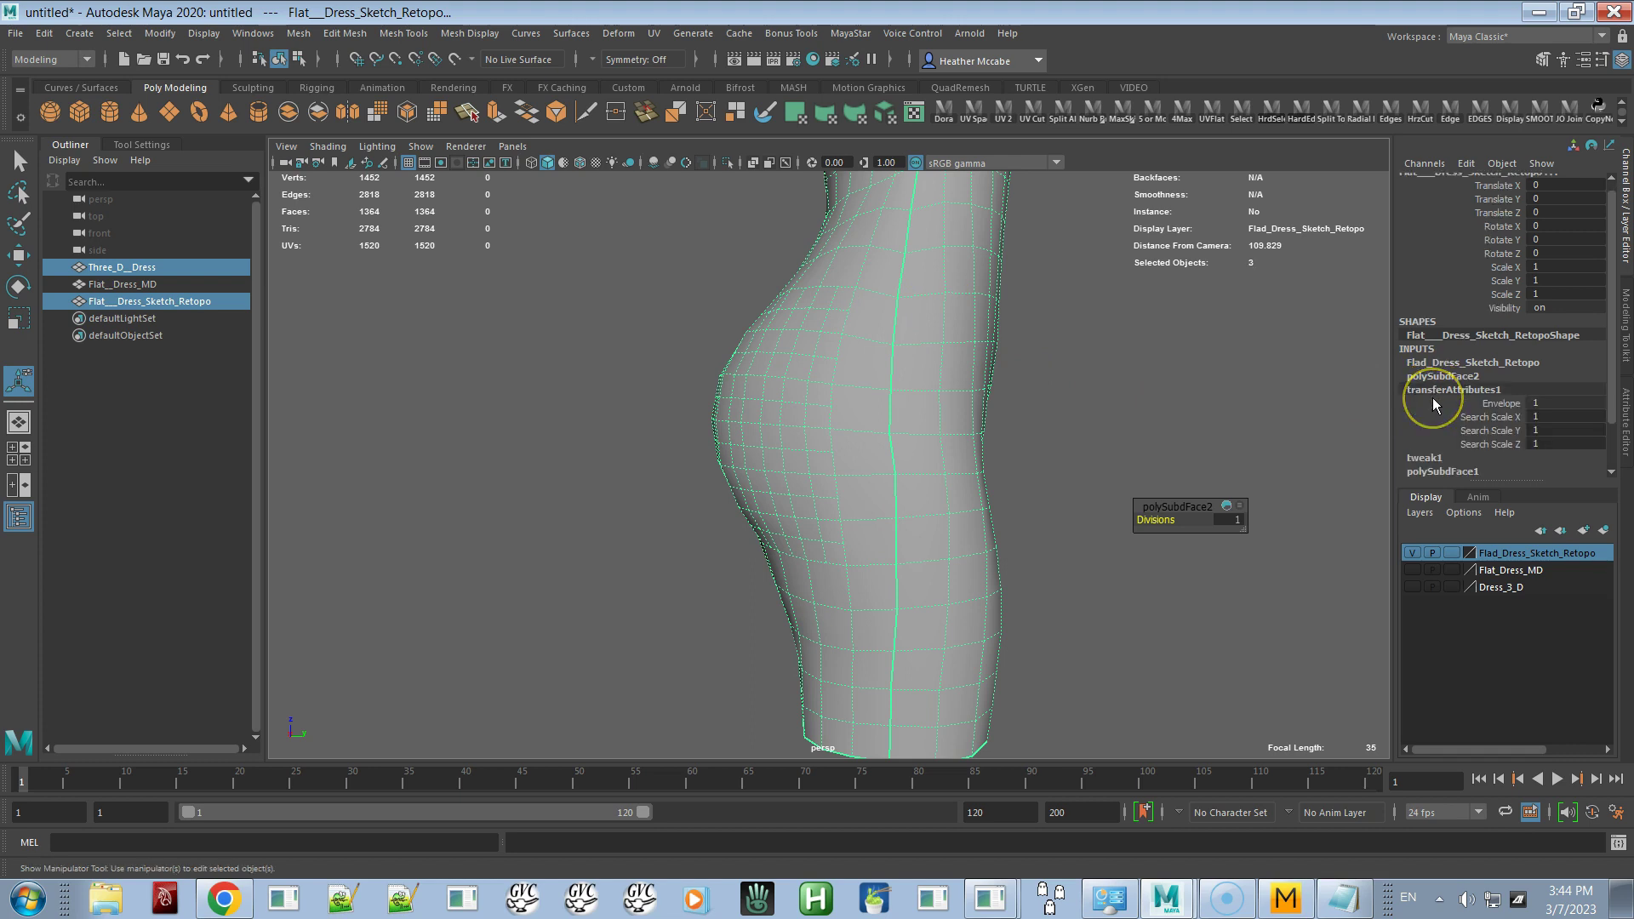
pyautogui.doubleClick(1426, 395)
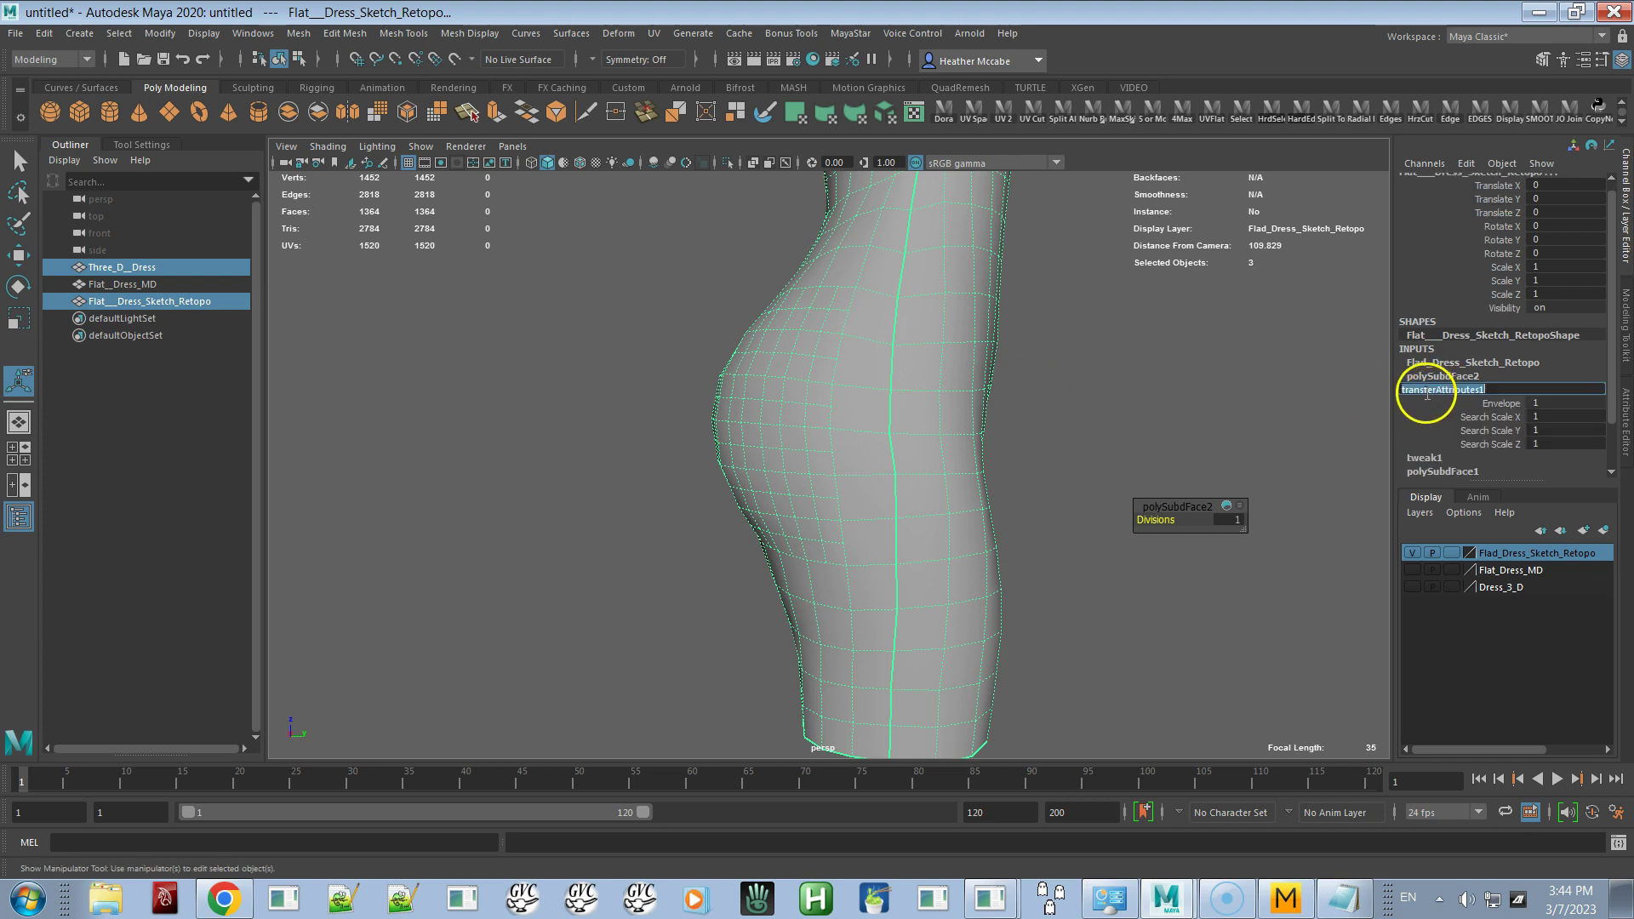
pyautogui.click(297, 34)
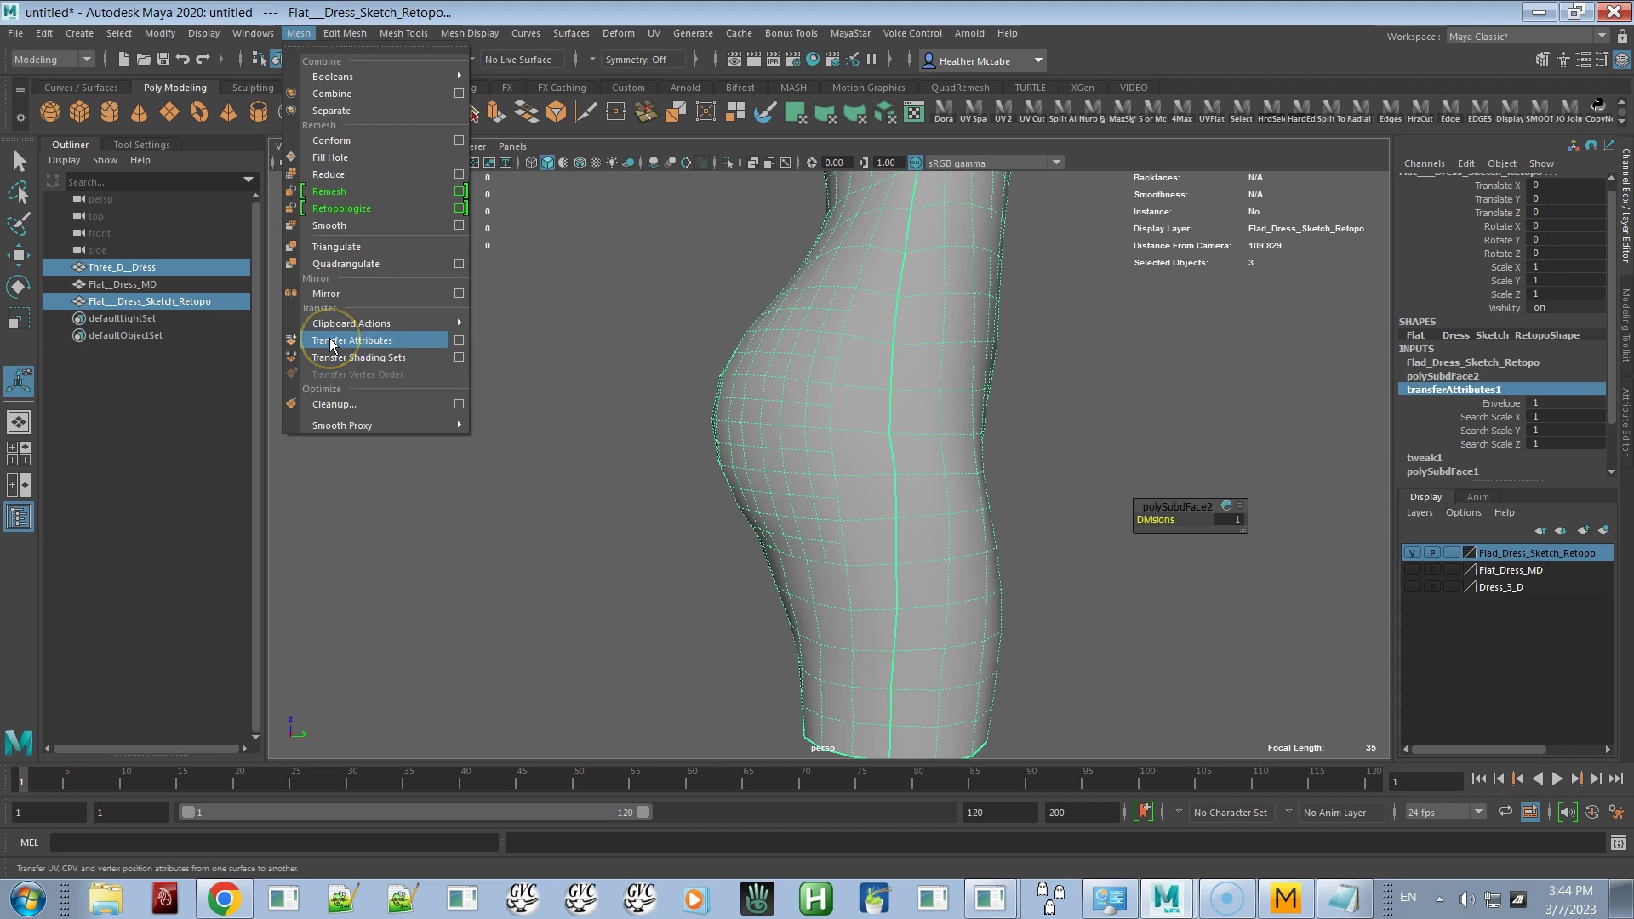
pyautogui.click(330, 342)
pyautogui.moveTo(810, 387); pyautogui.dragTo(870, 367, button='right')
pyautogui.press('q')
pyautogui.click(1109, 370)
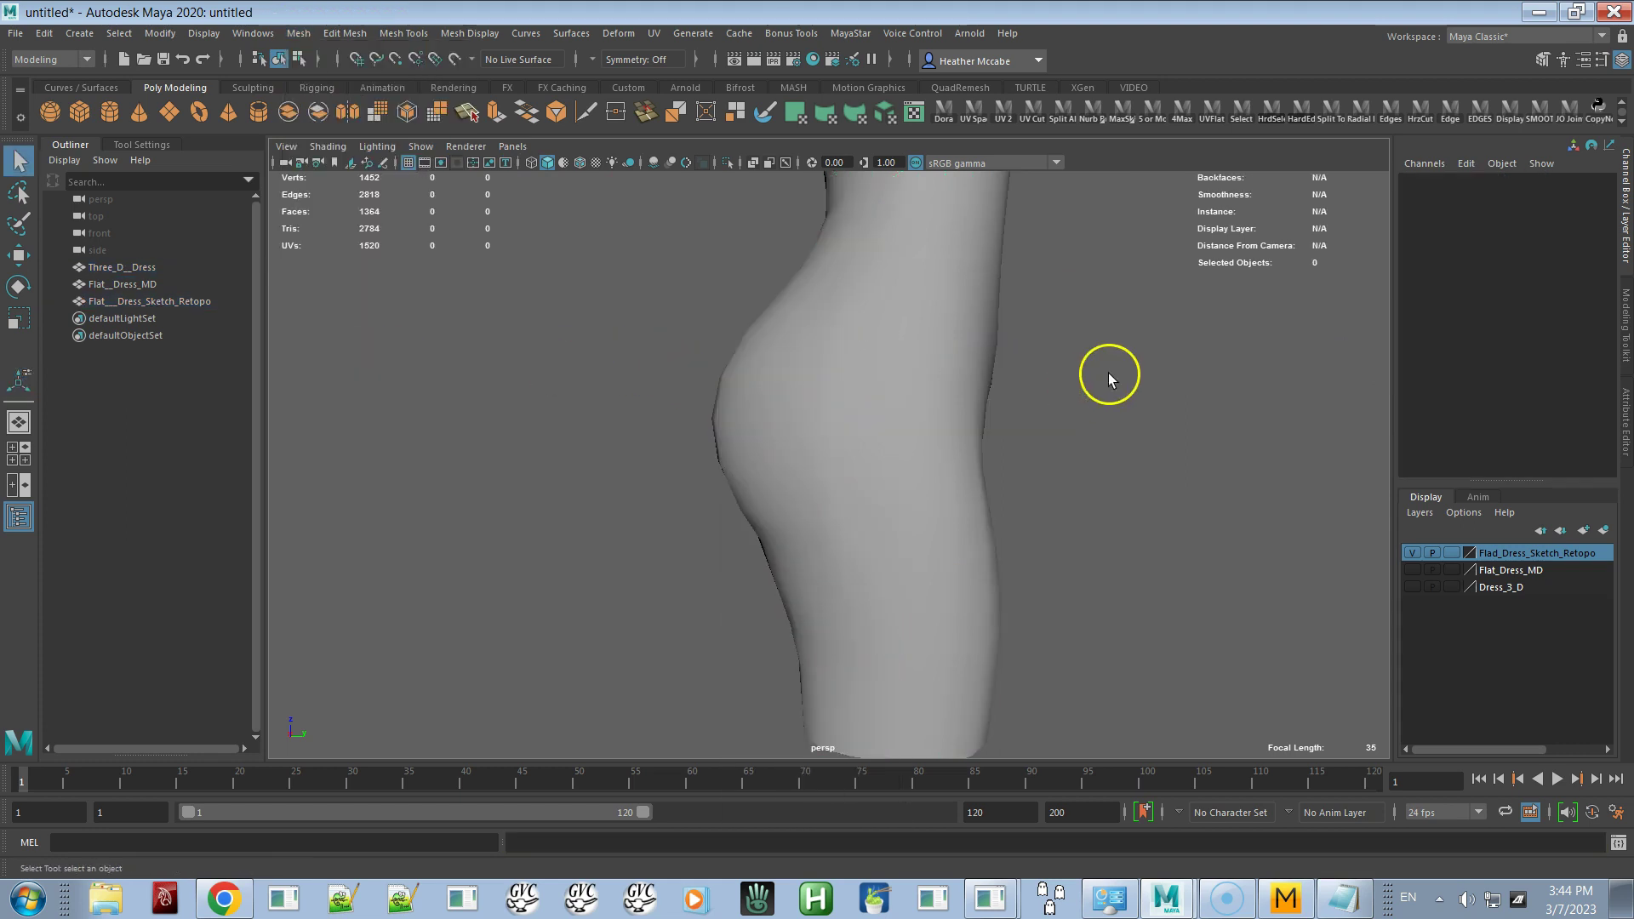
# Transfer attributes from Three_D__Dress to Flat___Dress_Sketch_Retopo, with only those two meshes selected
pyautogui.click(894, 390)
pyautogui.click(155, 267)
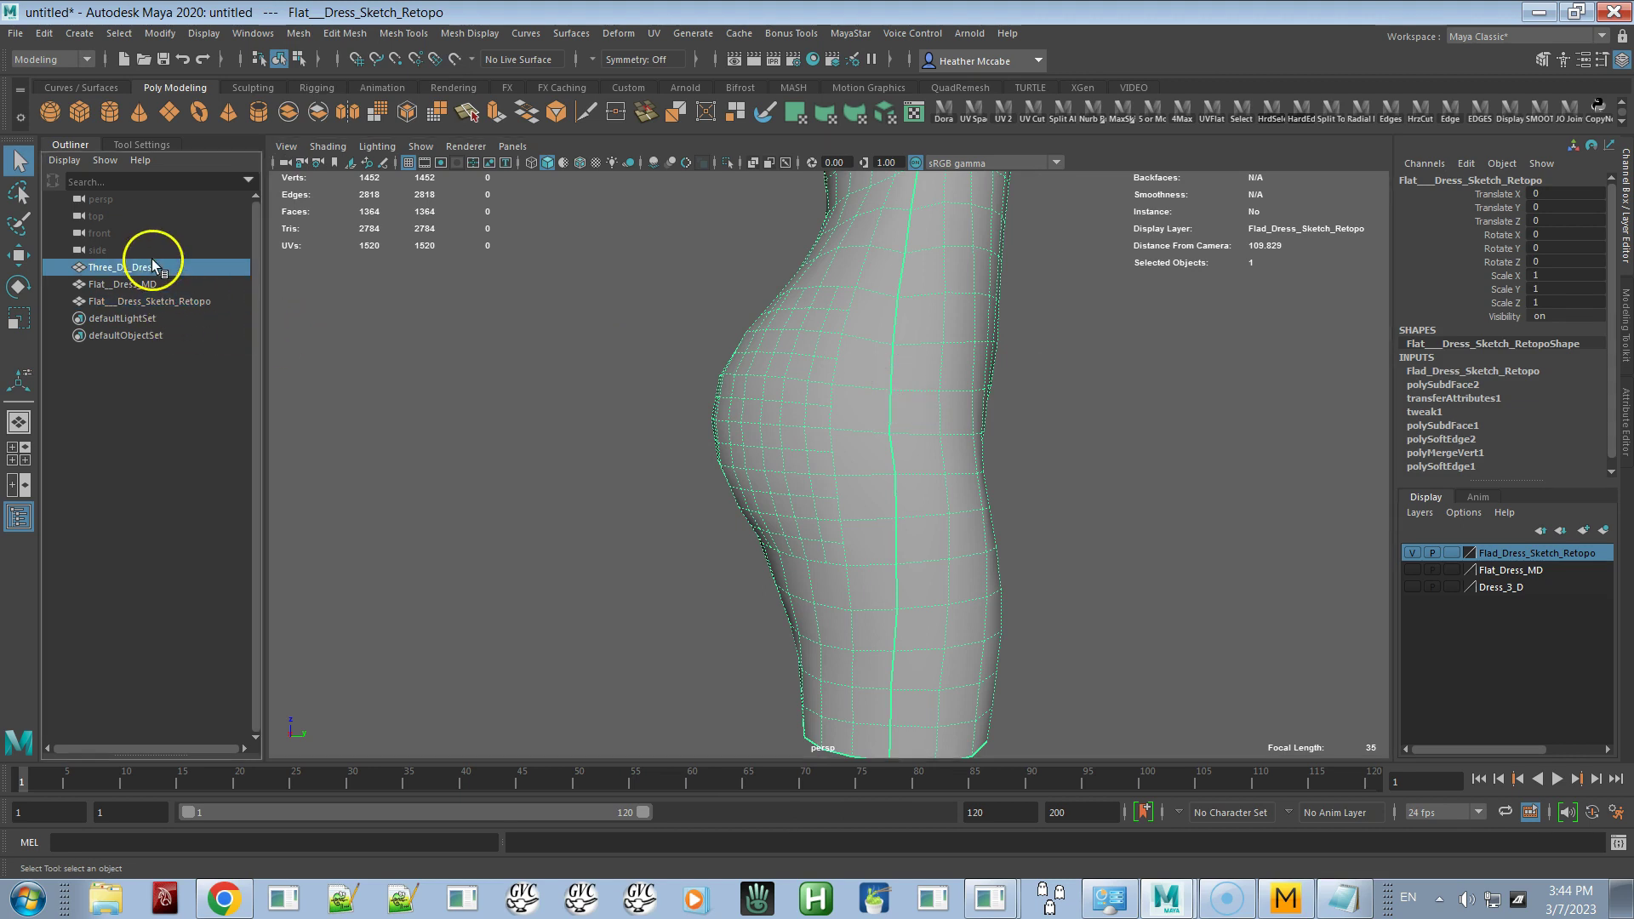
pyautogui.keyDown('ctrl'); pyautogui.click(147, 303); pyautogui.keyUp('ctrl')
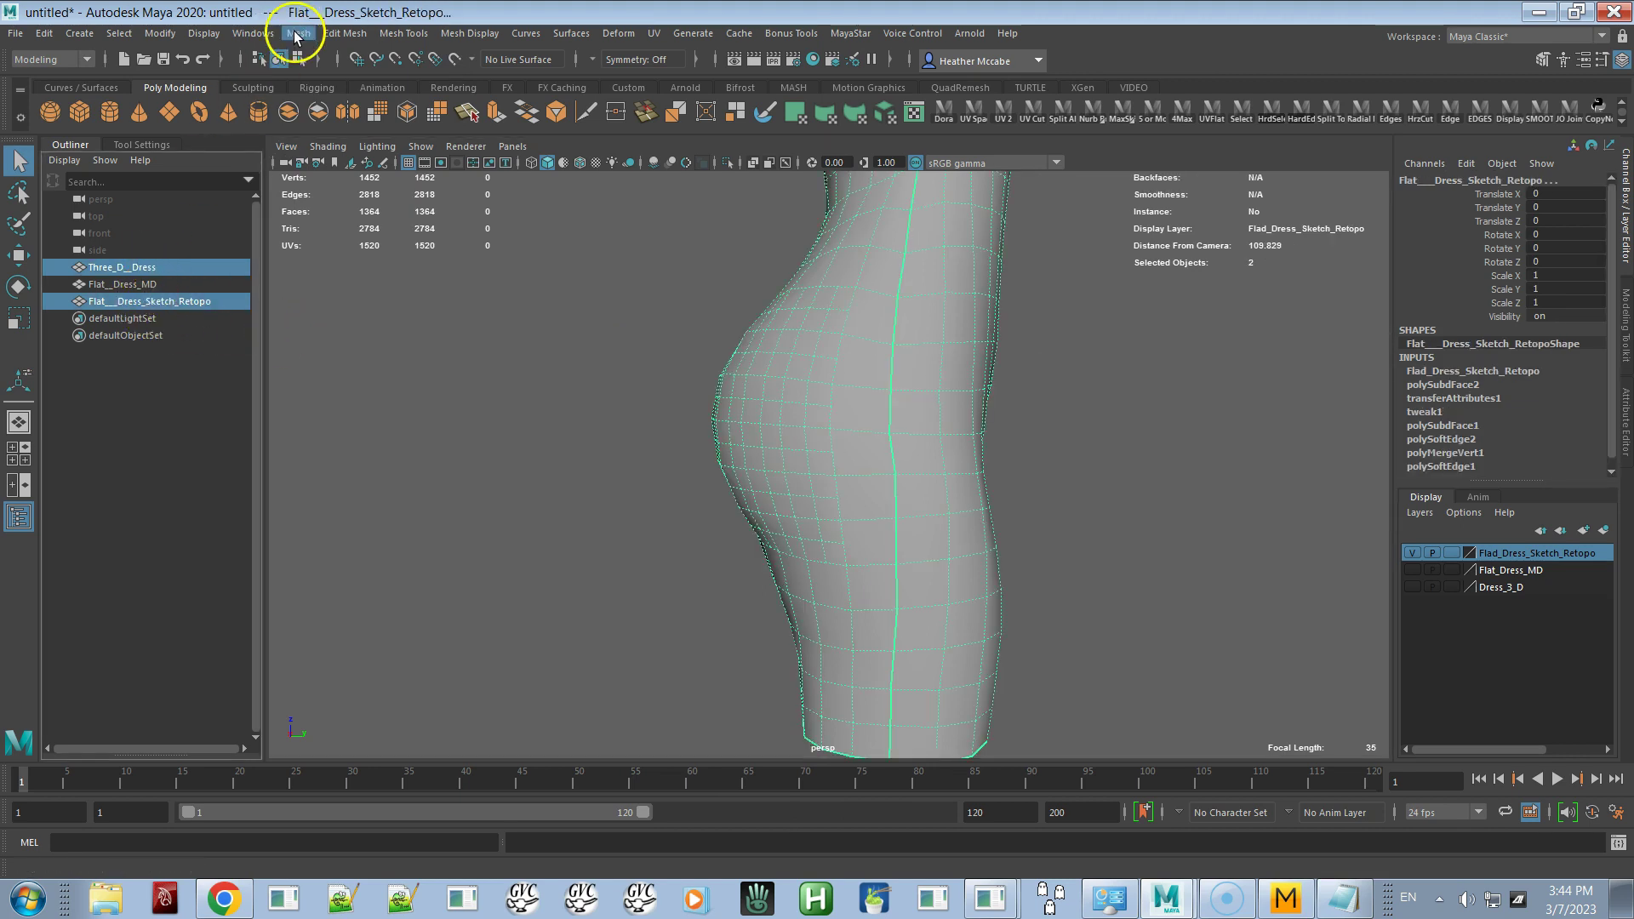
pyautogui.click(298, 33)
pyautogui.click(328, 340)
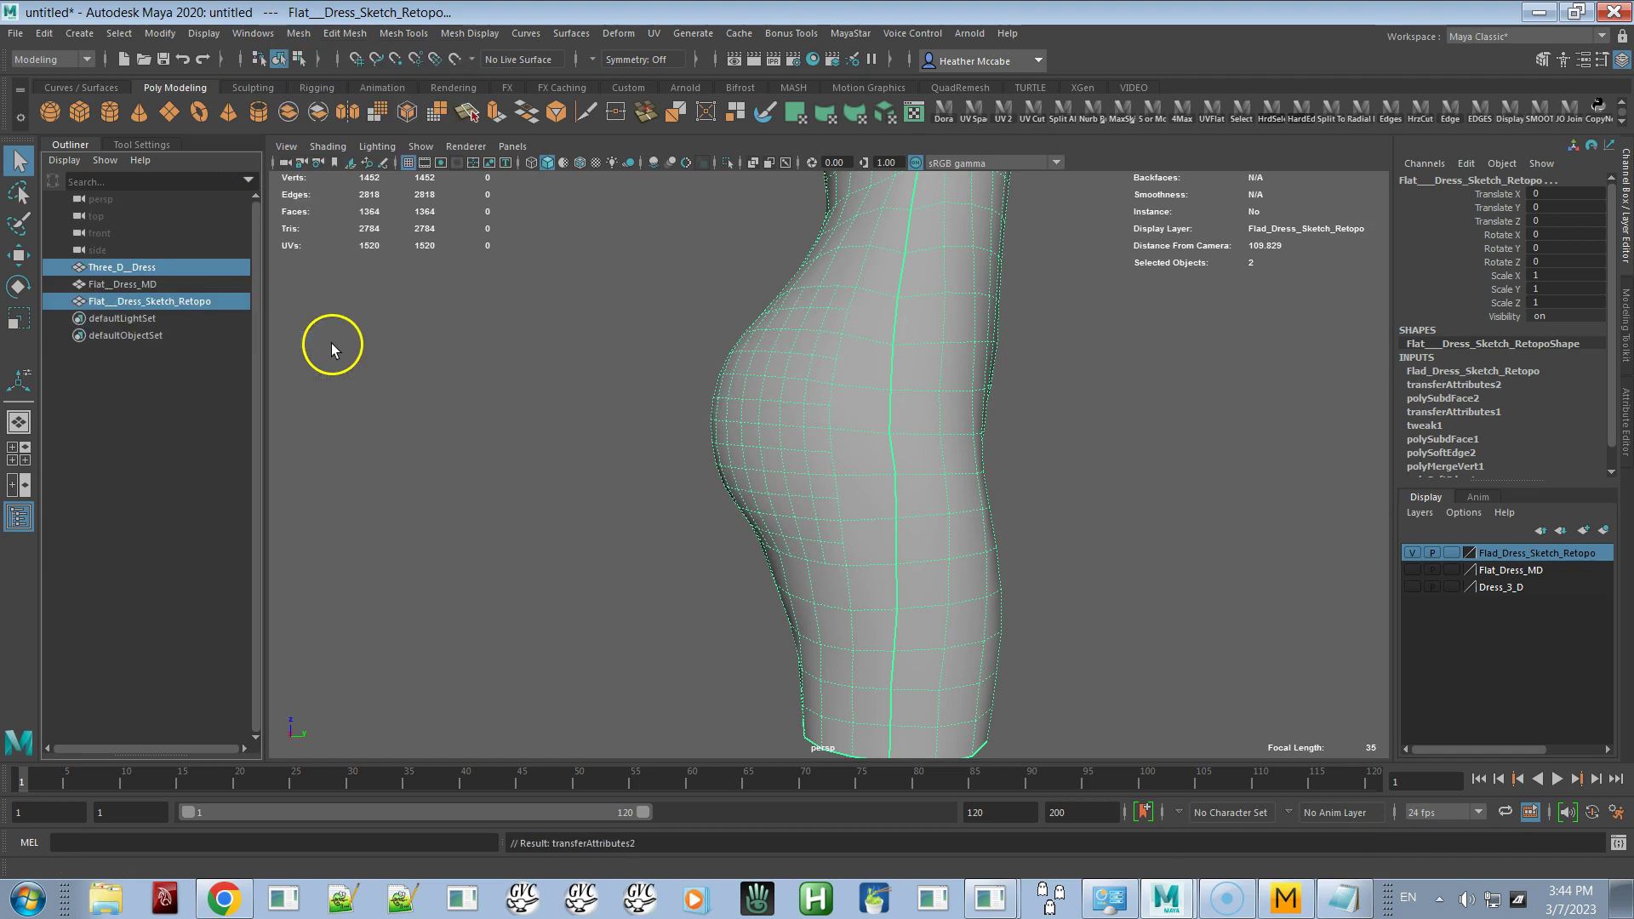
# Check the reshaped dress from the side and delete the construction history of both selected dress meshes
pyautogui.keyDown('alt'); pyautogui.moveTo(784, 482); pyautogui.dragTo(745, 509); pyautogui.keyUp('alt')
pyautogui.scroll(-5, 741, 426)
pyautogui.keyDown('alt'); pyautogui.moveTo(854, 496); pyautogui.dragTo(908, 474); pyautogui.keyUp('alt')
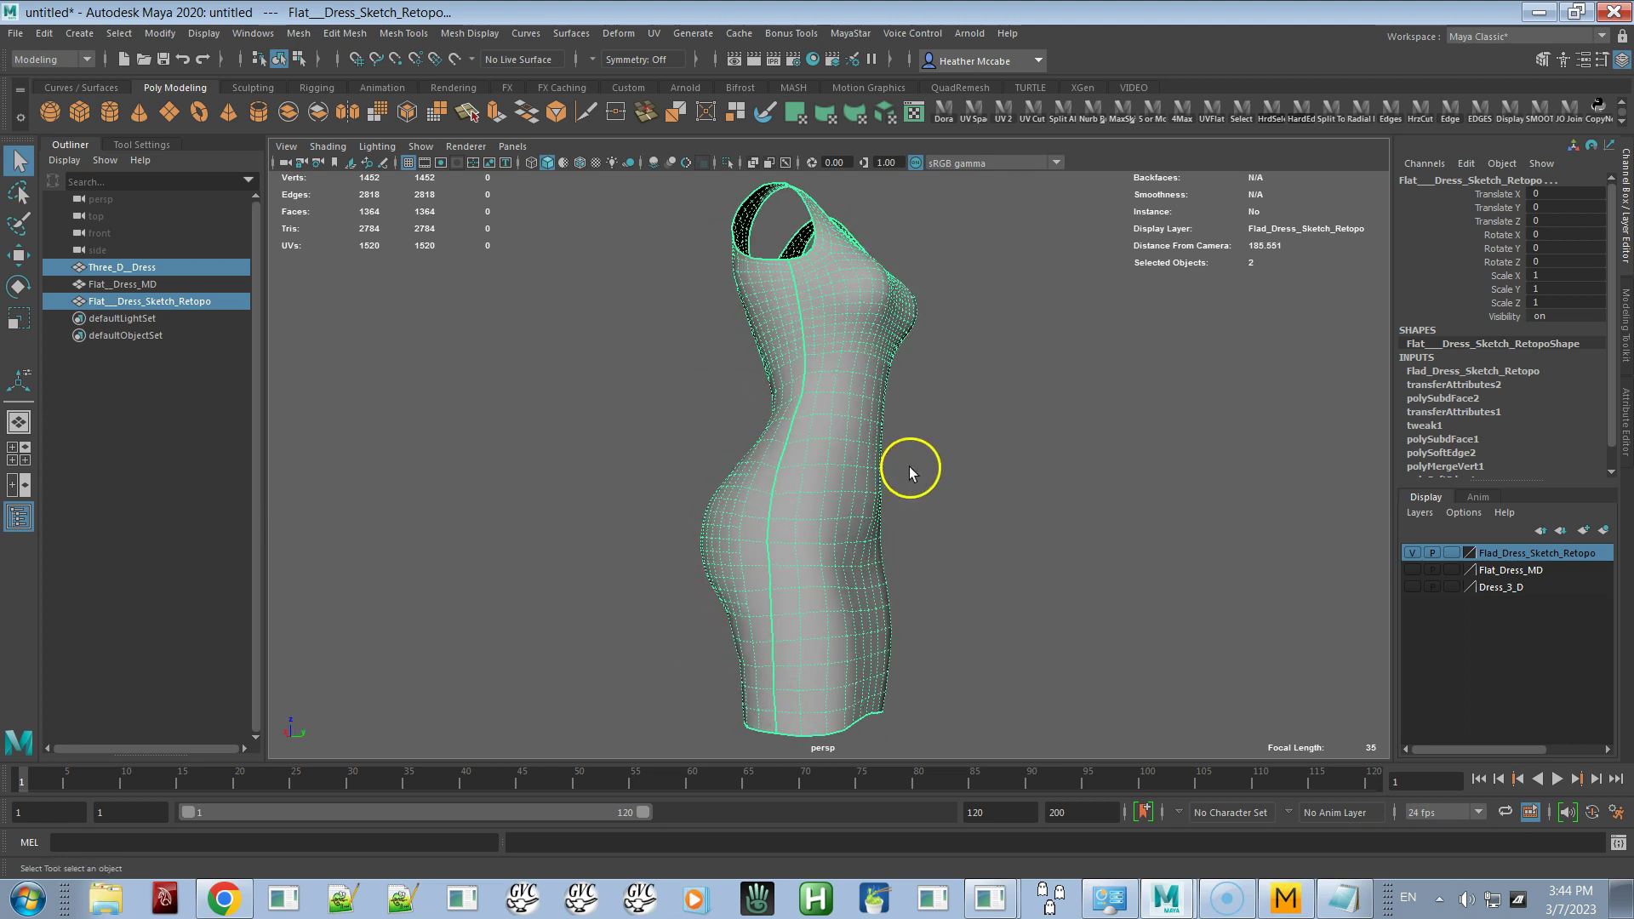
pyautogui.click(849, 33)
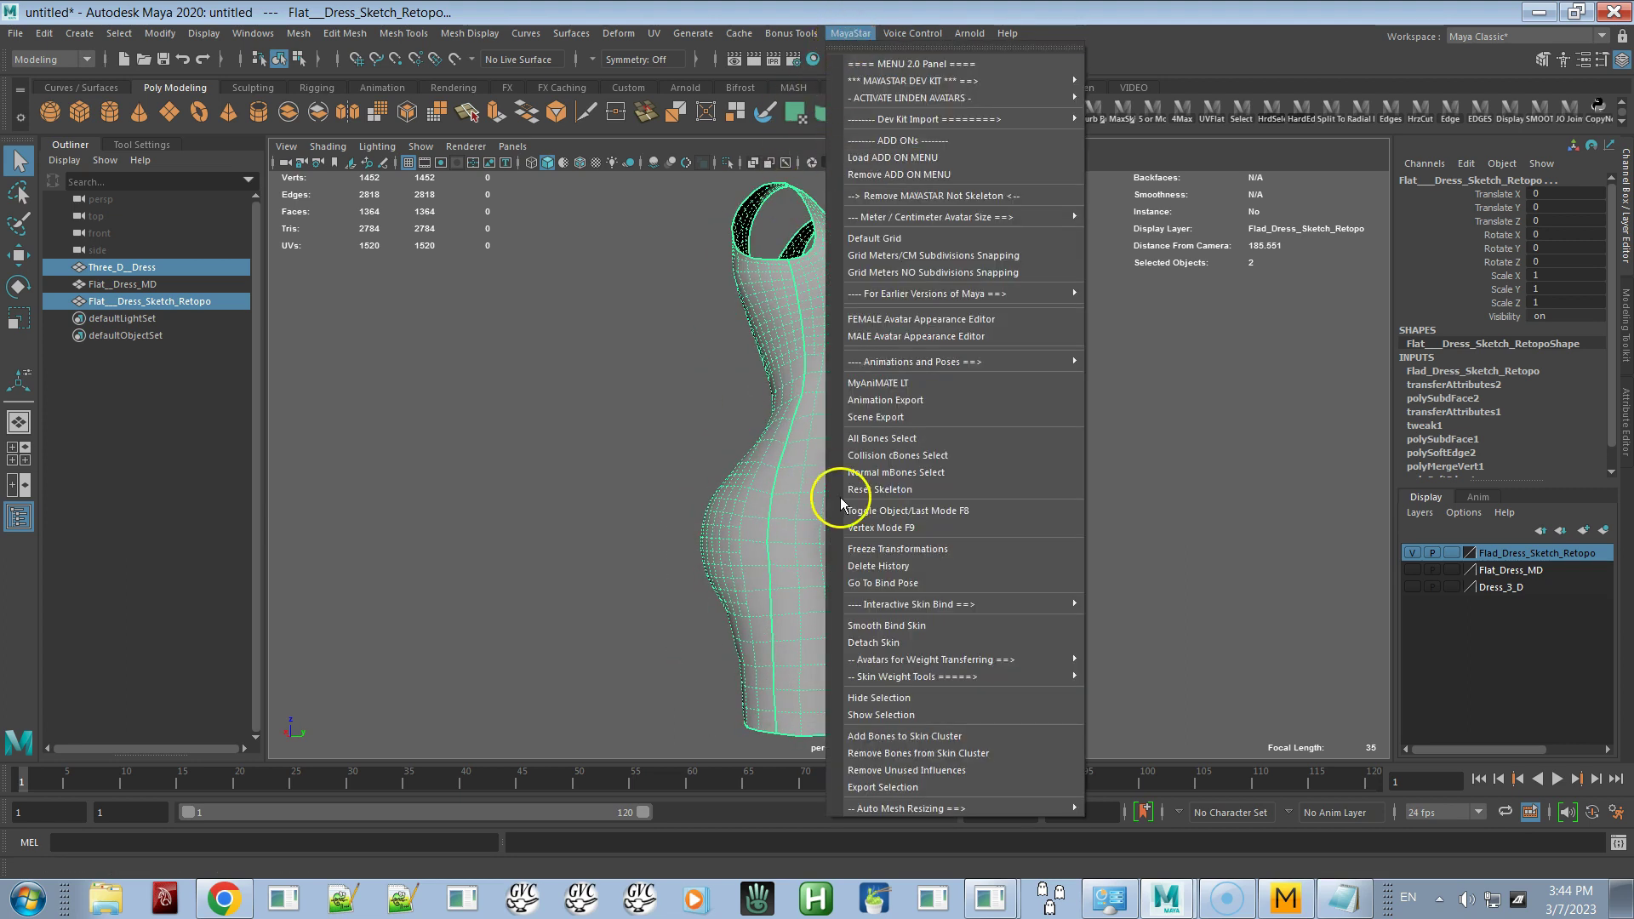
pyautogui.click(881, 567)
# Configure the Insert Edge Loop tool for multiple edge loops, with 1 loop, equal multiplier and Fix Quads enabled
pyautogui.keyDown('alt'); pyautogui.moveTo(930, 462); pyautogui.dragTo(758, 478); pyautogui.keyUp('alt')
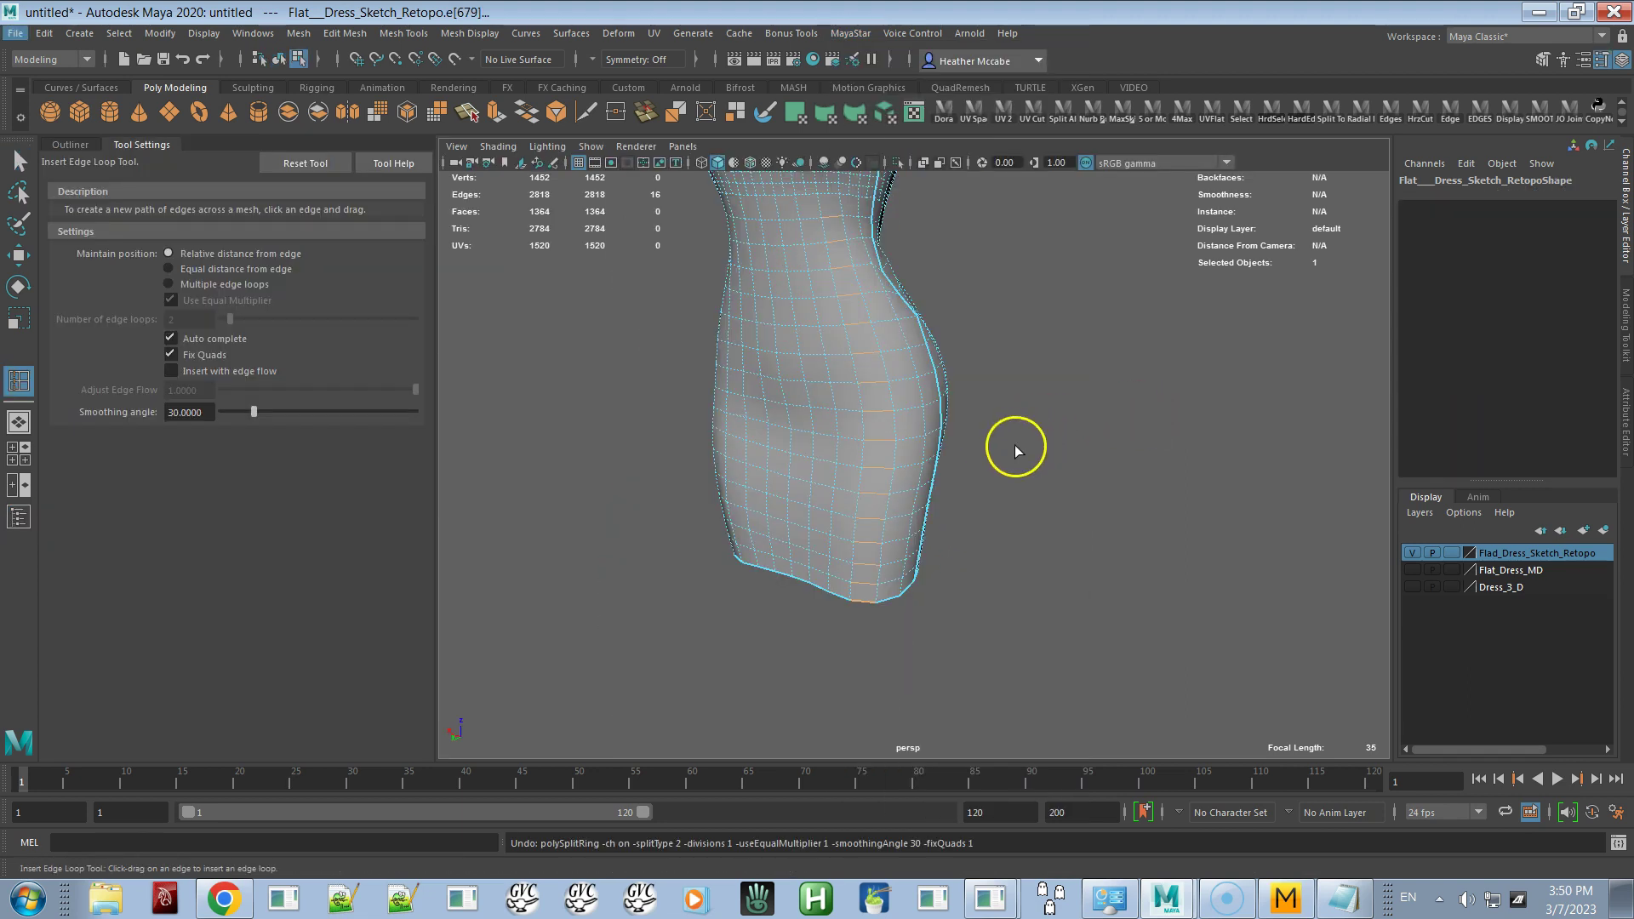
pyautogui.keyDown('alt'); pyautogui.moveTo(939, 541); pyautogui.dragTo(936, 423); pyautogui.keyUp('alt')
pyautogui.scroll(5, 1021, 522)
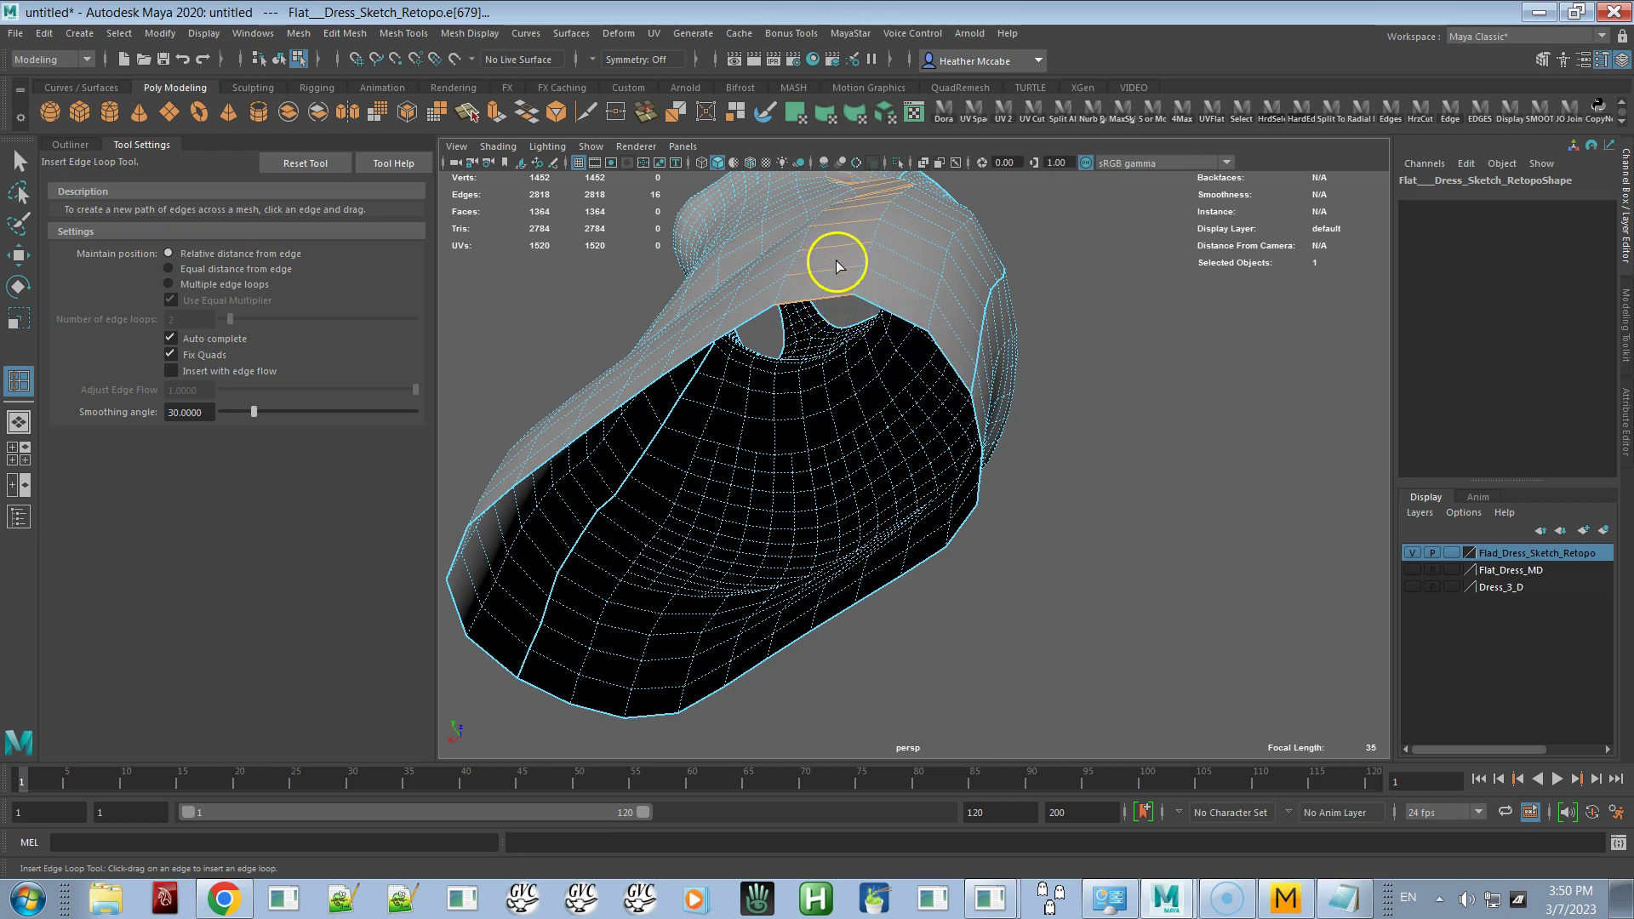
pyautogui.keyDown('alt'); pyautogui.moveTo(876, 266); pyautogui.dragTo(763, 284); pyautogui.keyUp('alt')
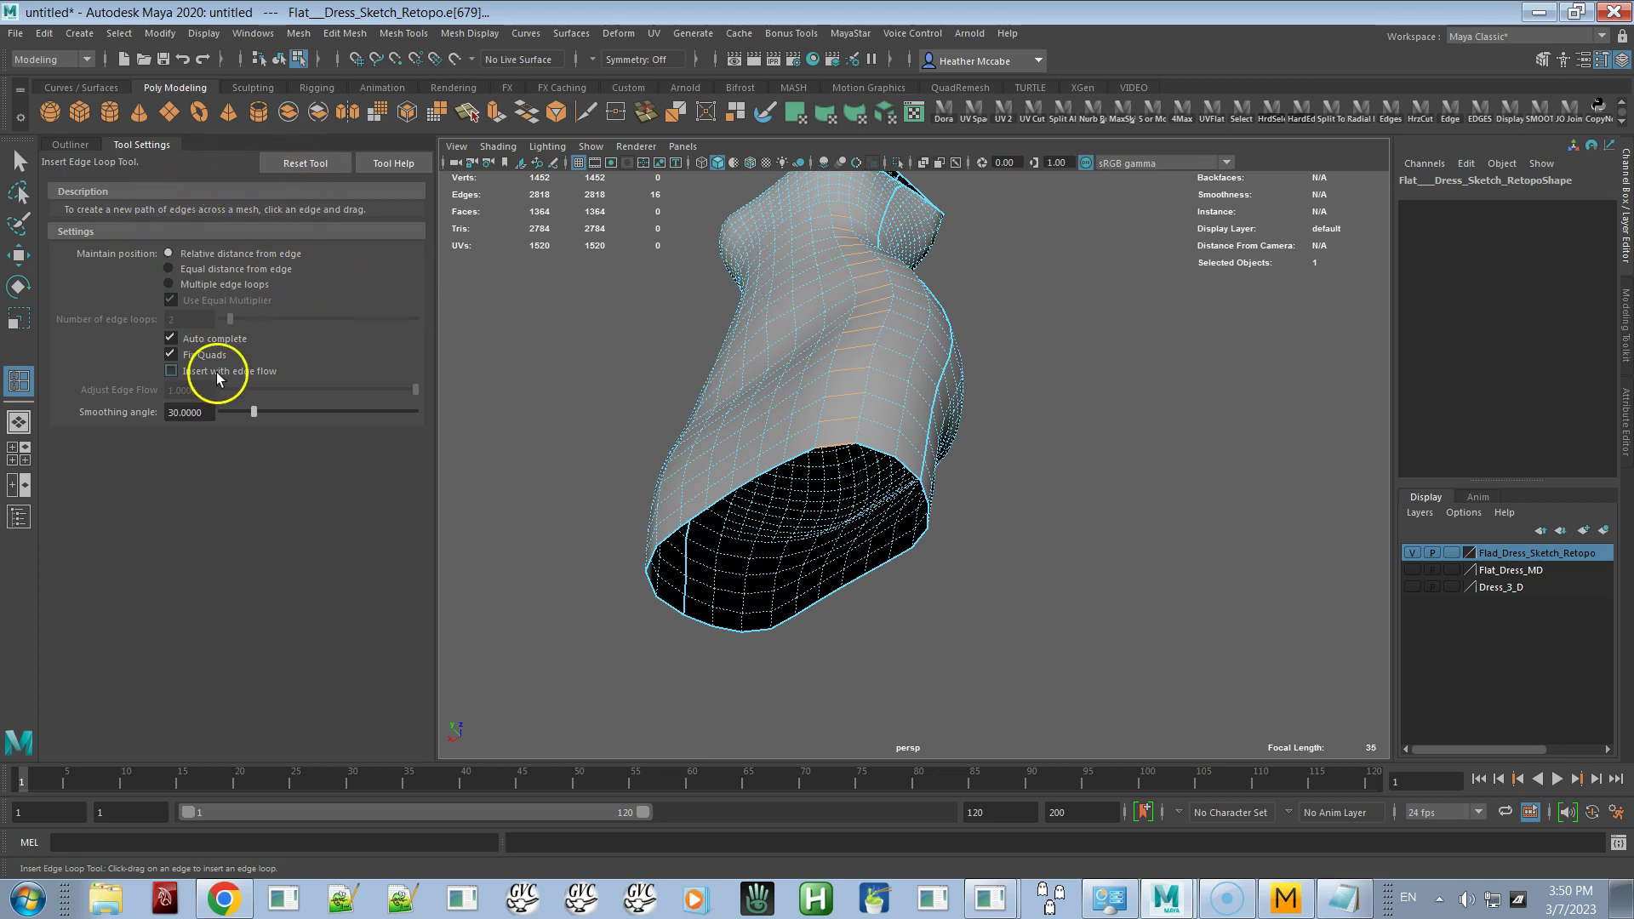
pyautogui.click(387, 34)
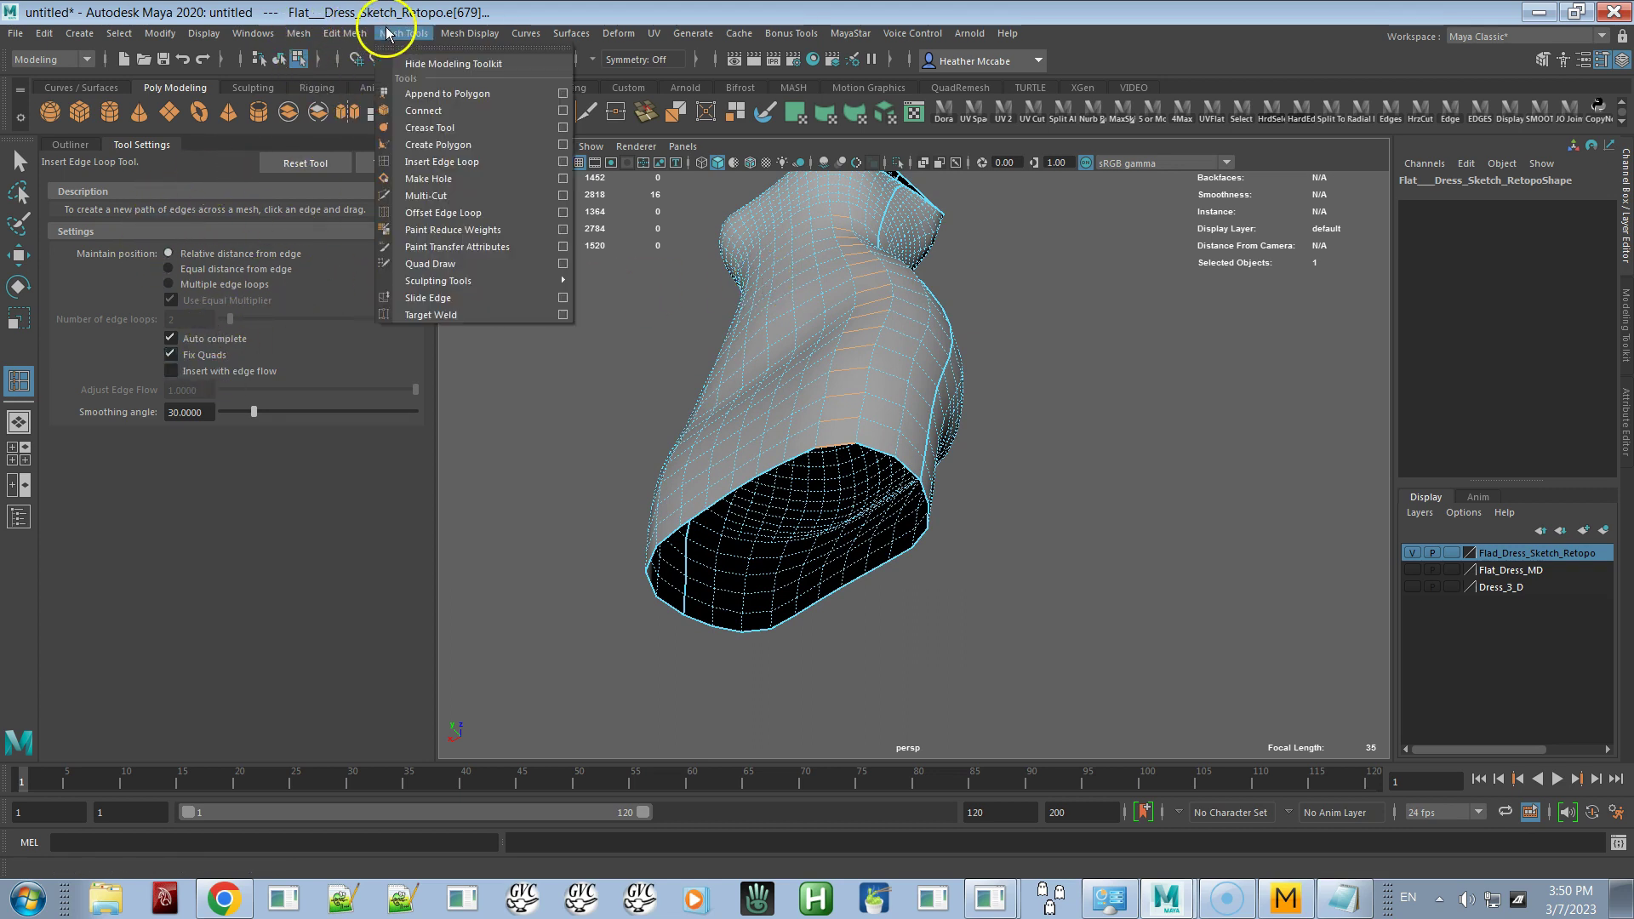
pyautogui.click(565, 163)
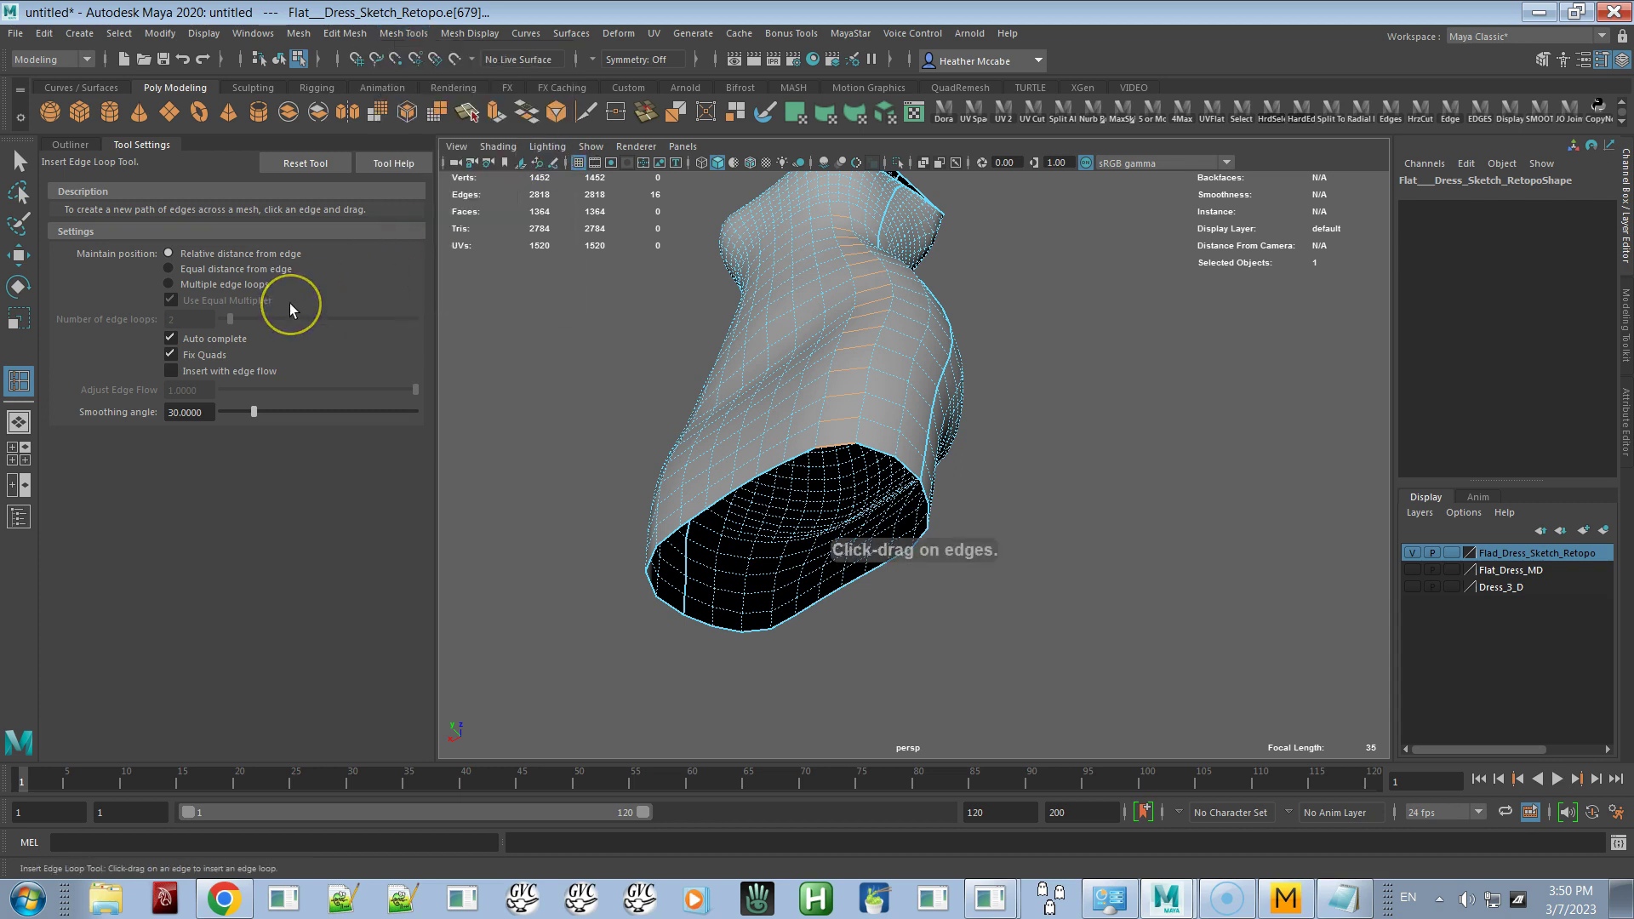
pyautogui.click(308, 169)
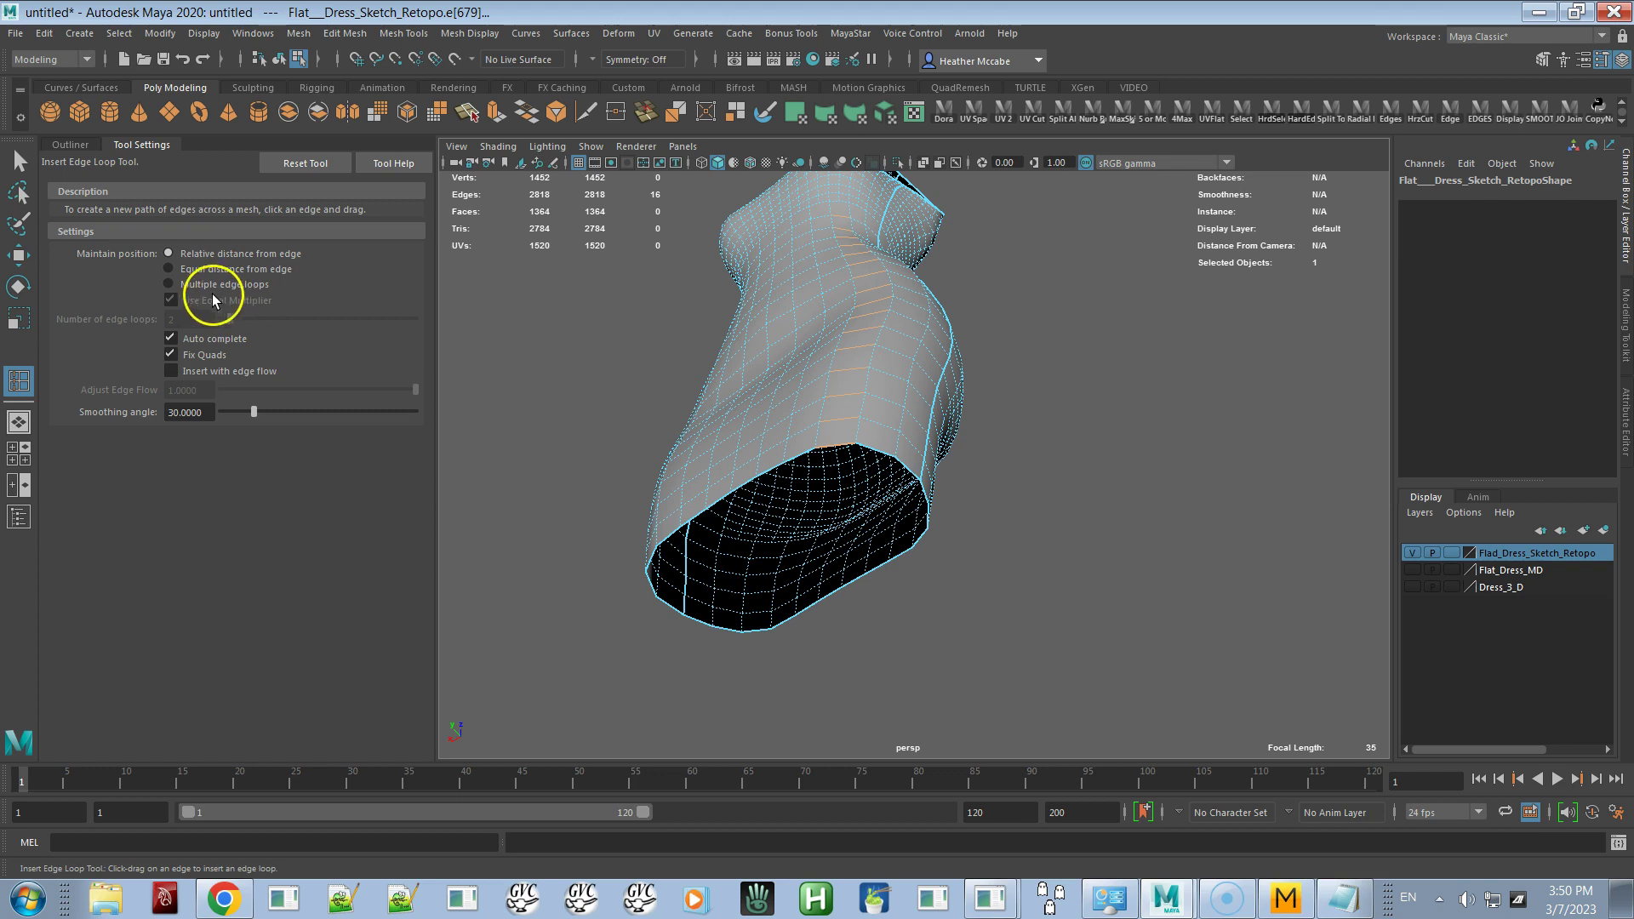
pyautogui.click(168, 284)
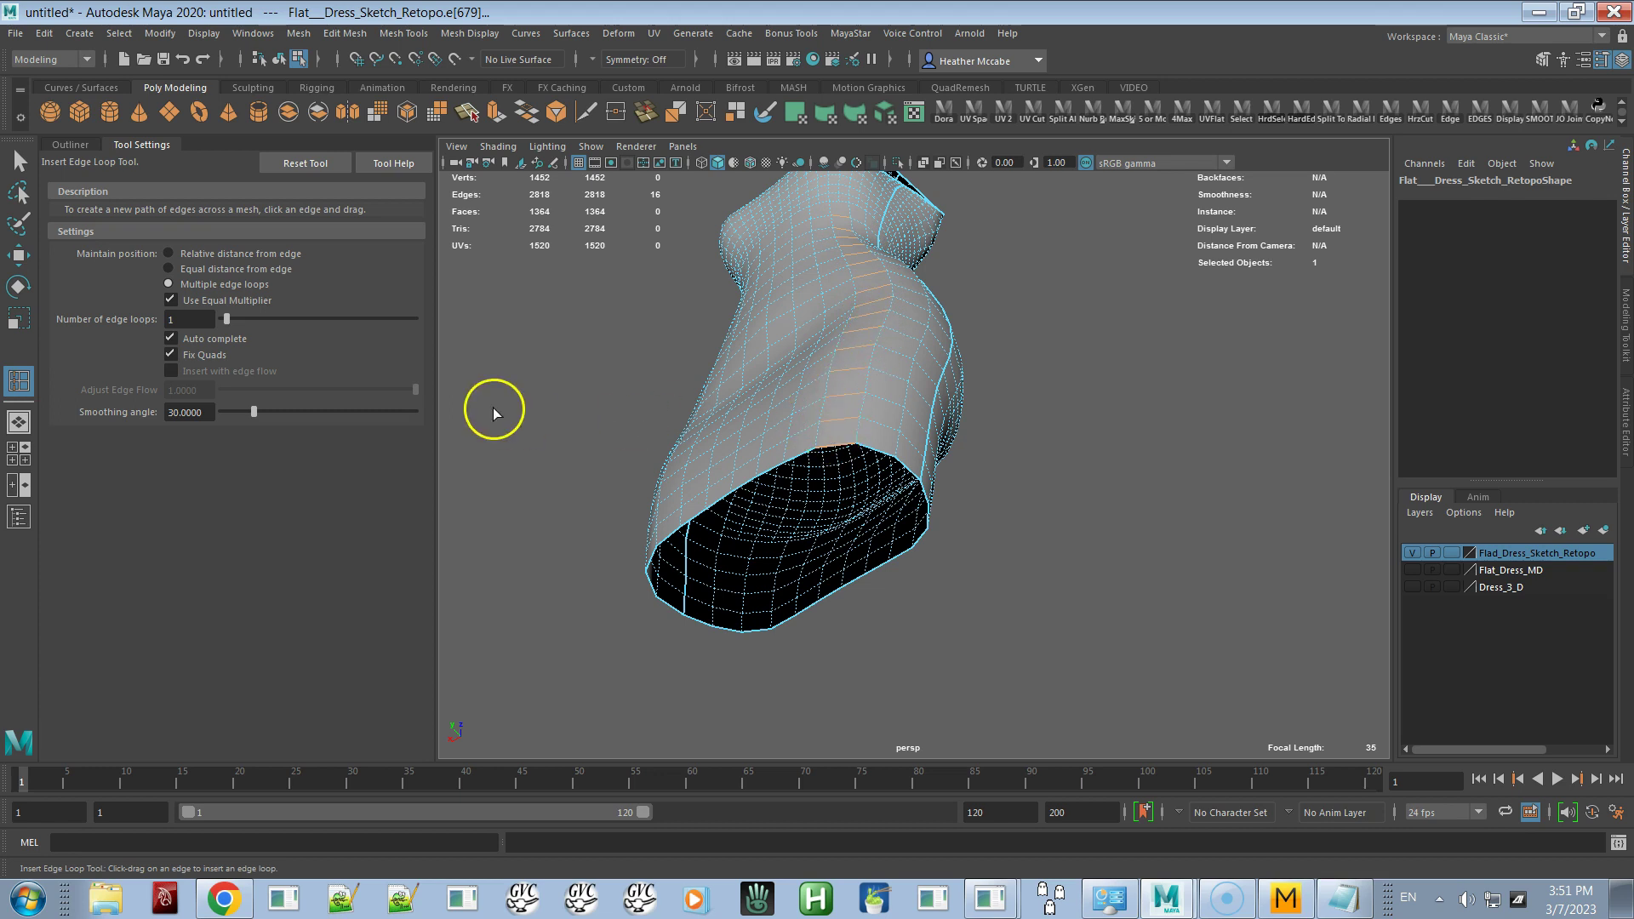
pyautogui.click(551, 560)
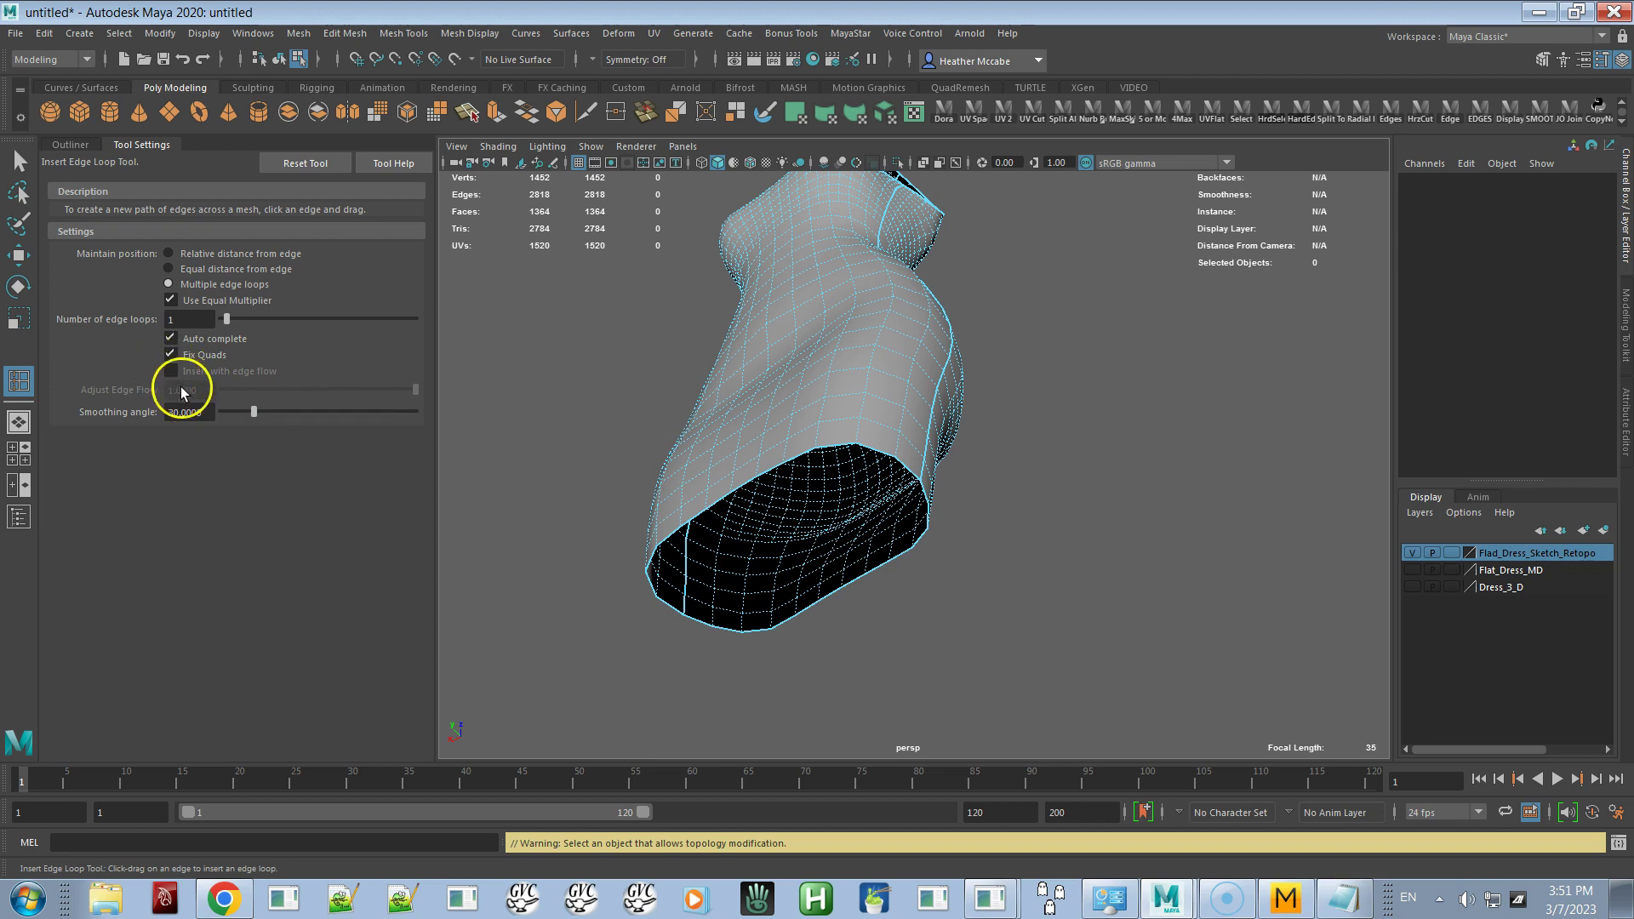
pyautogui.click(171, 355)
# Insert three lengthwise edge loops through neighbouring face columns of the front panel, working from the hem toward the side seam
pyautogui.click(839, 421)
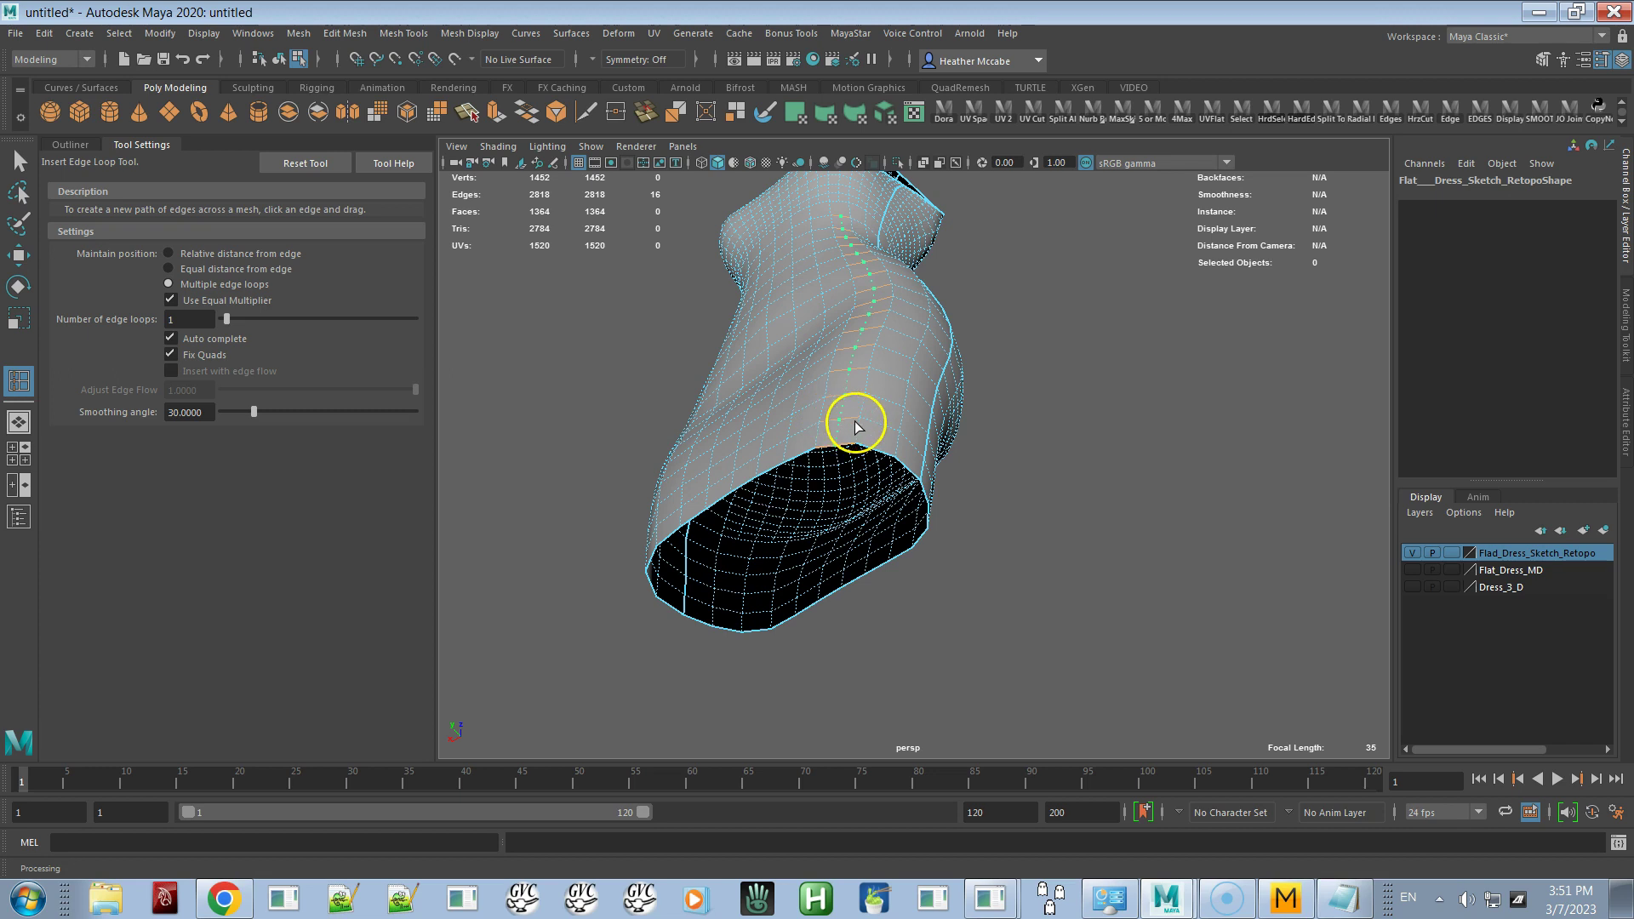
pyautogui.click(846, 421)
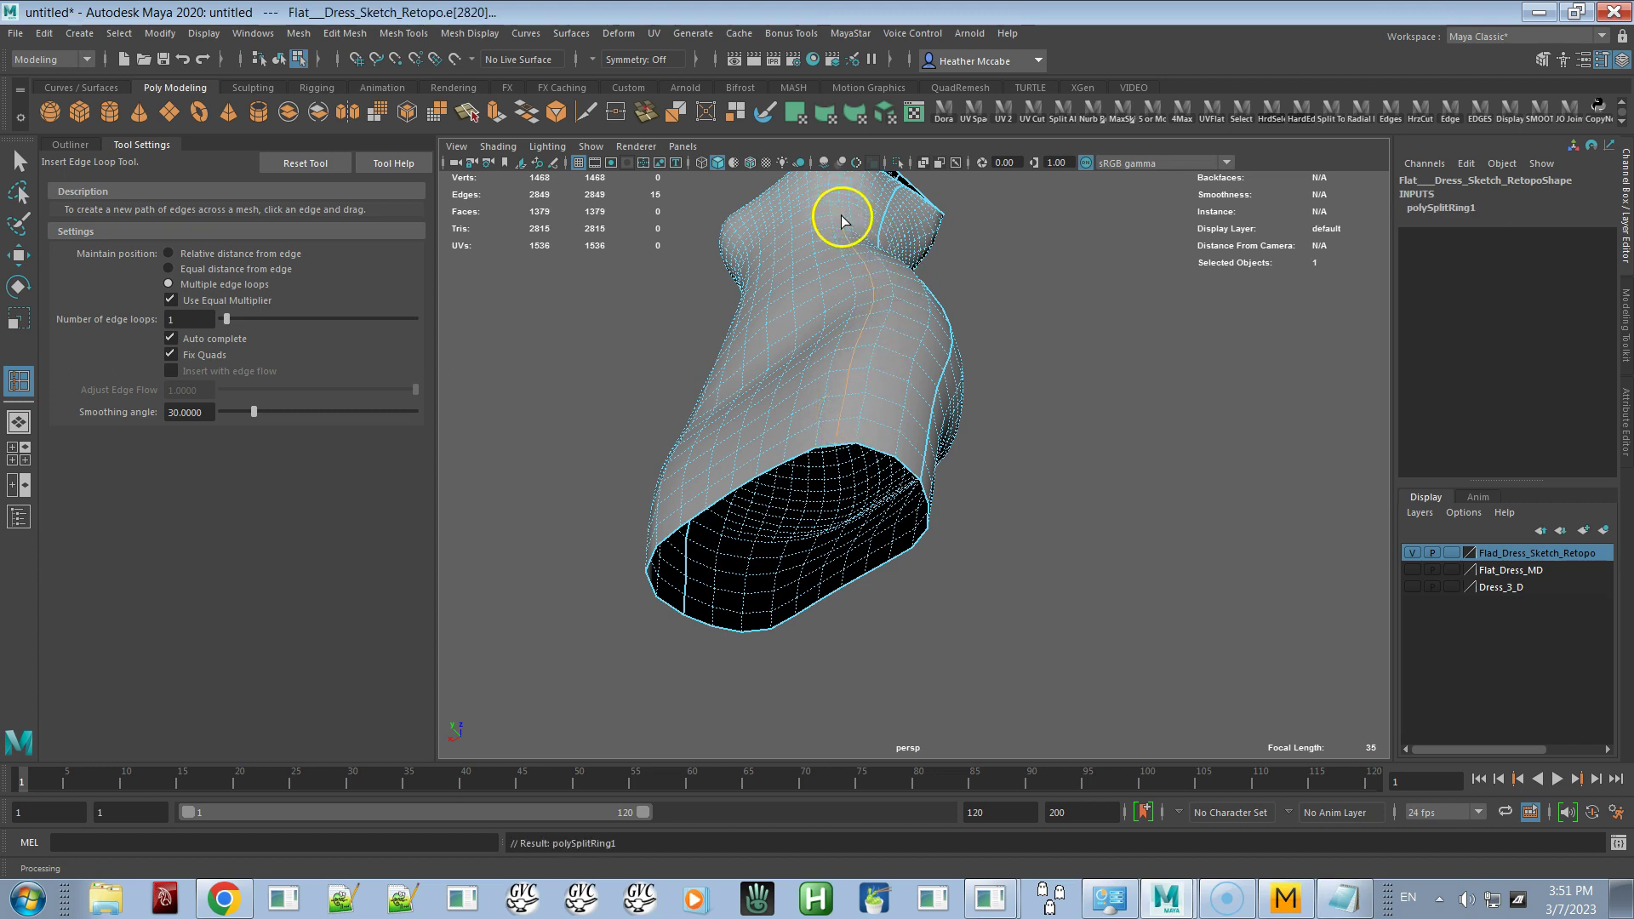
pyautogui.click(881, 428)
pyautogui.keyDown('alt'); pyautogui.moveTo(905, 437); pyautogui.dragTo(830, 415); pyautogui.keyUp('alt')
pyautogui.click(855, 430)
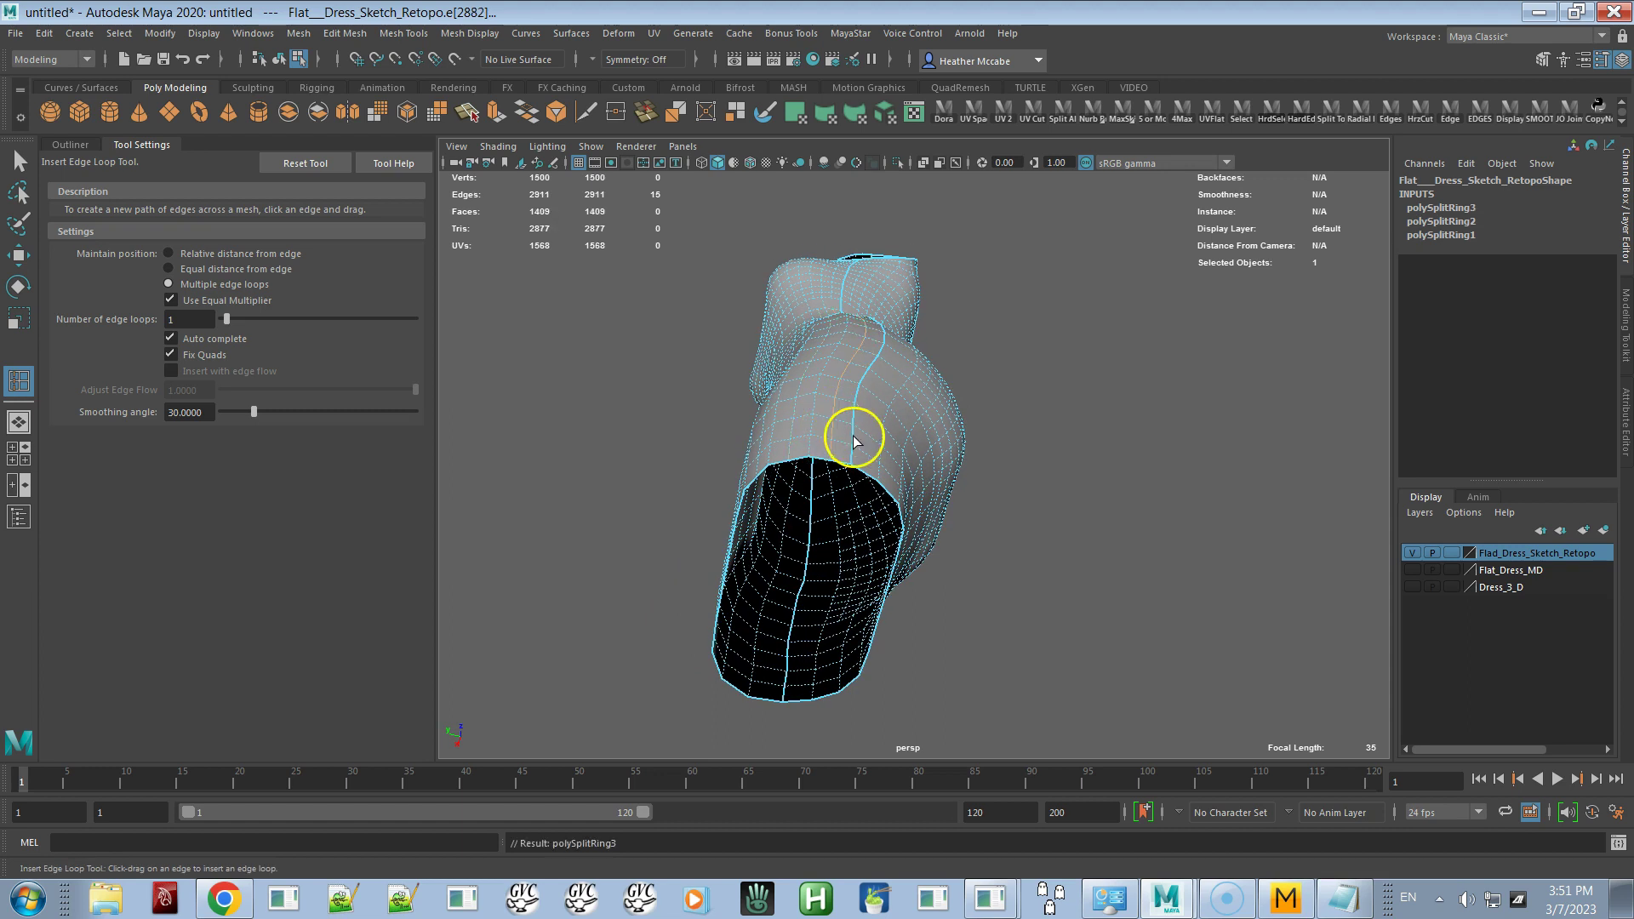
# Insert two short lengthwise edge loops in the back panel beside the side seam, continuing the denser hip grid
pyautogui.click(868, 434)
pyautogui.keyDown('alt'); pyautogui.moveTo(868, 436); pyautogui.dragTo(820, 518); pyautogui.keyUp('alt')
pyautogui.keyDown('alt'); pyautogui.moveTo(911, 430); pyautogui.dragTo(891, 496); pyautogui.keyUp('alt')
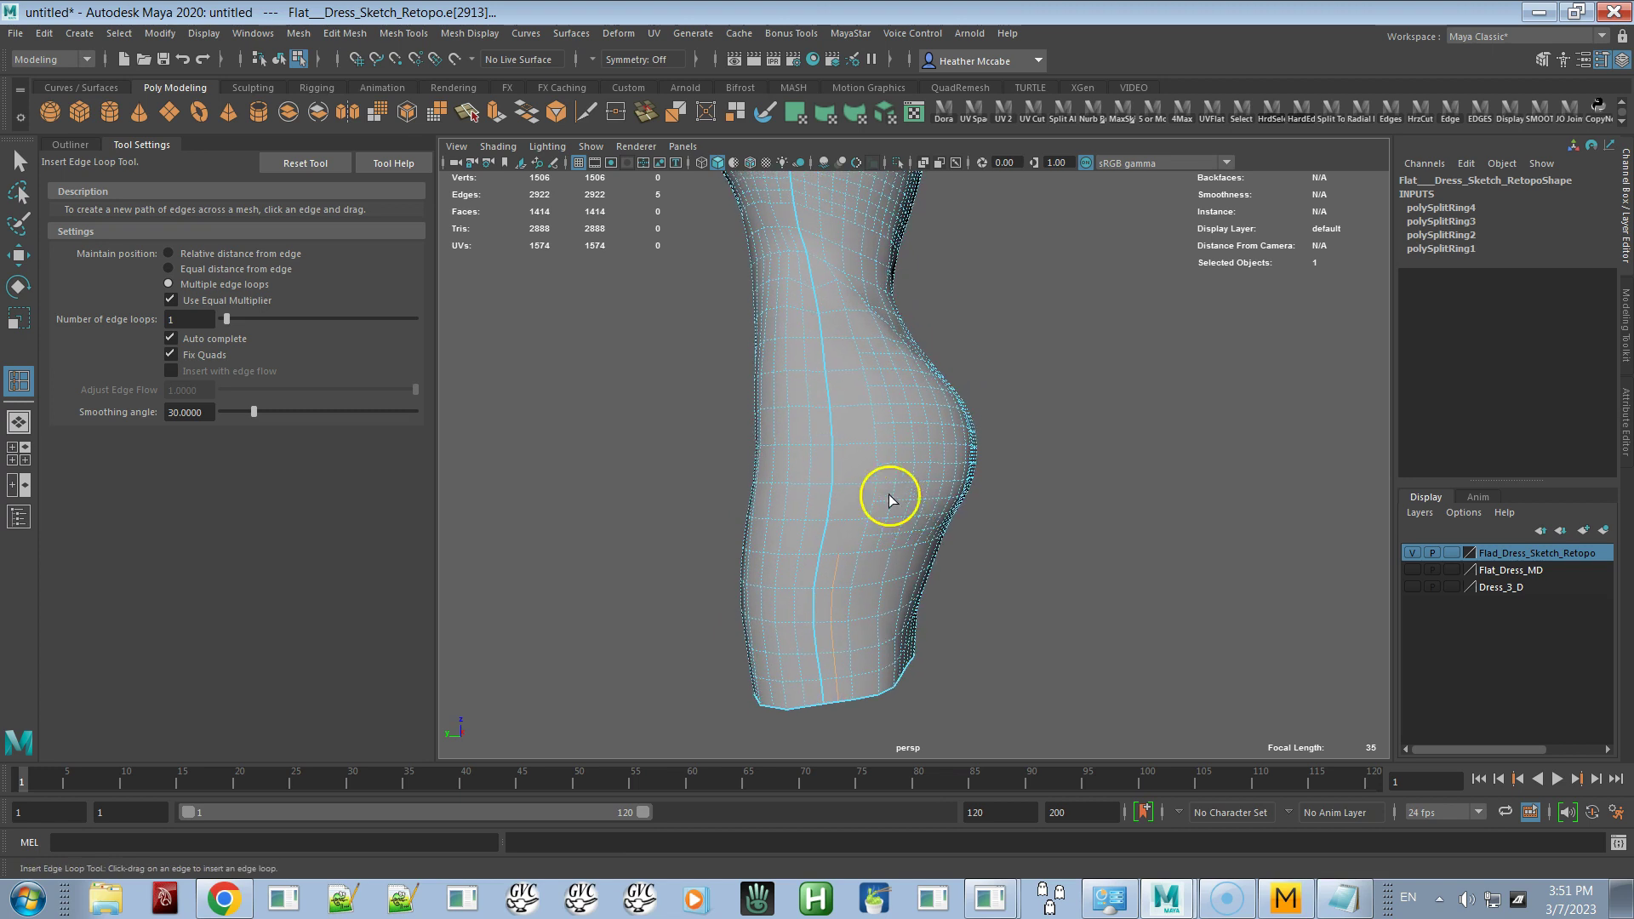
pyautogui.click(832, 313)
pyautogui.click(839, 377)
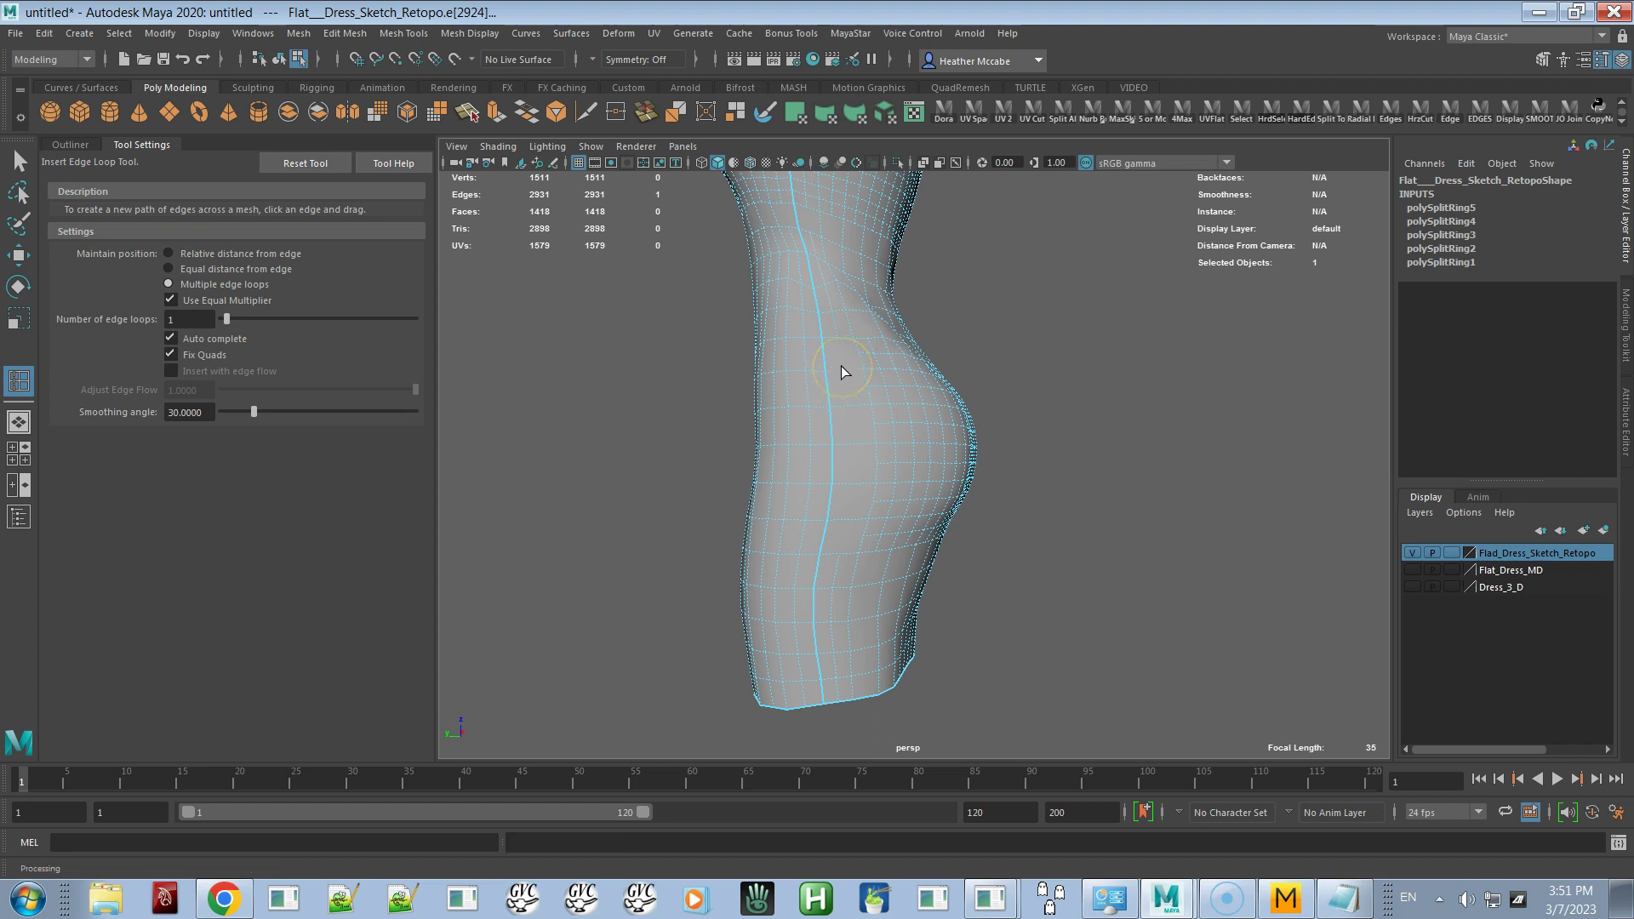
pyautogui.moveTo(840, 340); pyautogui.dragTo(844, 468)
pyautogui.hotkey('ctrl', 'z')
pyautogui.moveTo(844, 406); pyautogui.dragTo(844, 349)
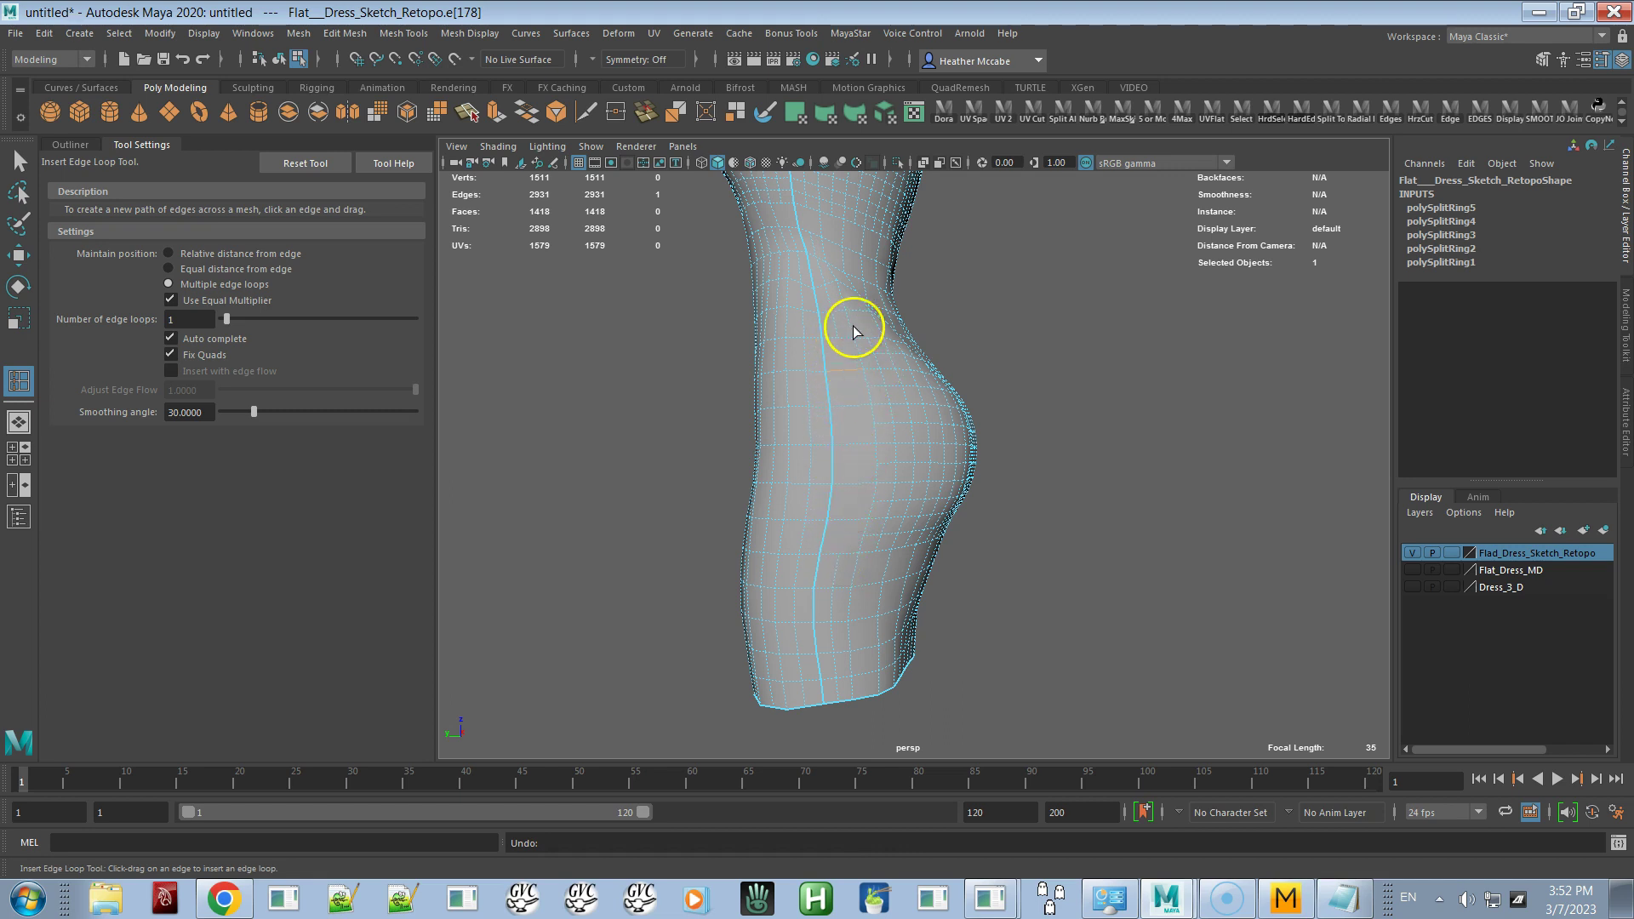
# Insert further short lengthwise edge loops in the lower back skirt, between the subdivided buttock area and the hem
pyautogui.keyDown('alt'); pyautogui.moveTo(831, 368); pyautogui.dragTo(778, 290); pyautogui.keyUp('alt')
pyautogui.moveTo(864, 502); pyautogui.dragTo(843, 494)
pyautogui.keyDown('alt'); pyautogui.moveTo(842, 584); pyautogui.dragTo(1094, 565); pyautogui.keyUp('alt')
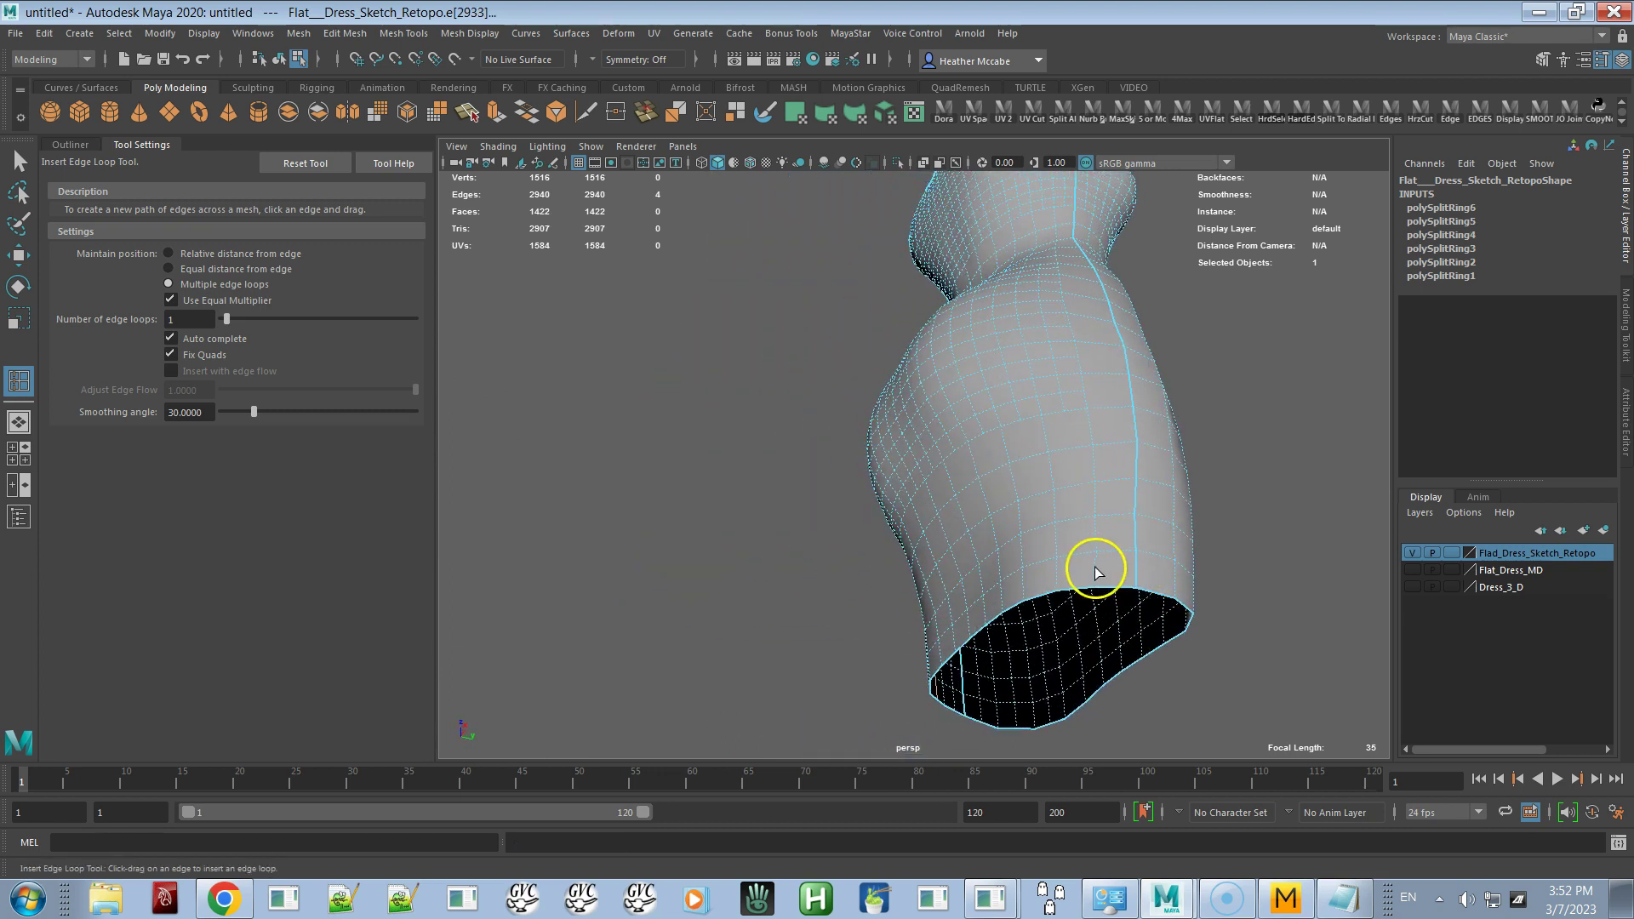
pyautogui.click(1068, 514)
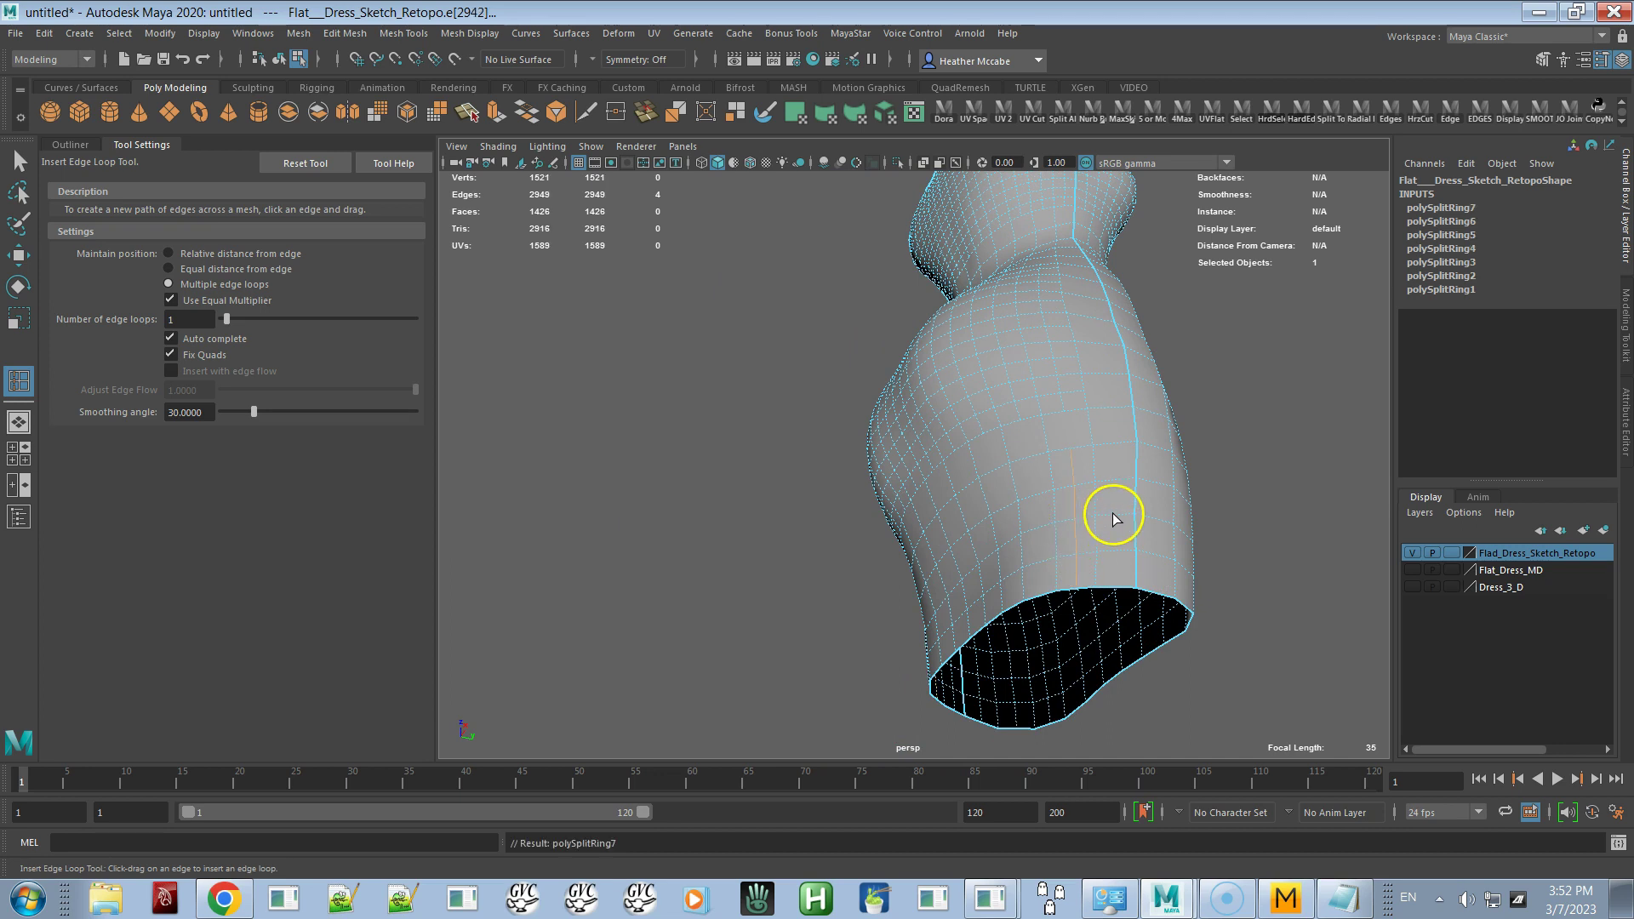
# Insert two more short lengthwise edge loops beside the side seam, from the lower skirt up toward the waist
pyautogui.click(1113, 514)
pyautogui.moveTo(1112, 514)
pyautogui.keyDown('alt'); pyautogui.mouseDown()
pyautogui.moveTo(1106, 678)
pyautogui.moveTo(1095, 515)
pyautogui.mouseUp(); pyautogui.keyUp('alt')
pyautogui.click(1080, 454)
pyautogui.keyDown('alt'); pyautogui.moveTo(1080, 455); pyautogui.dragTo(1021, 452); pyautogui.keyUp('alt')
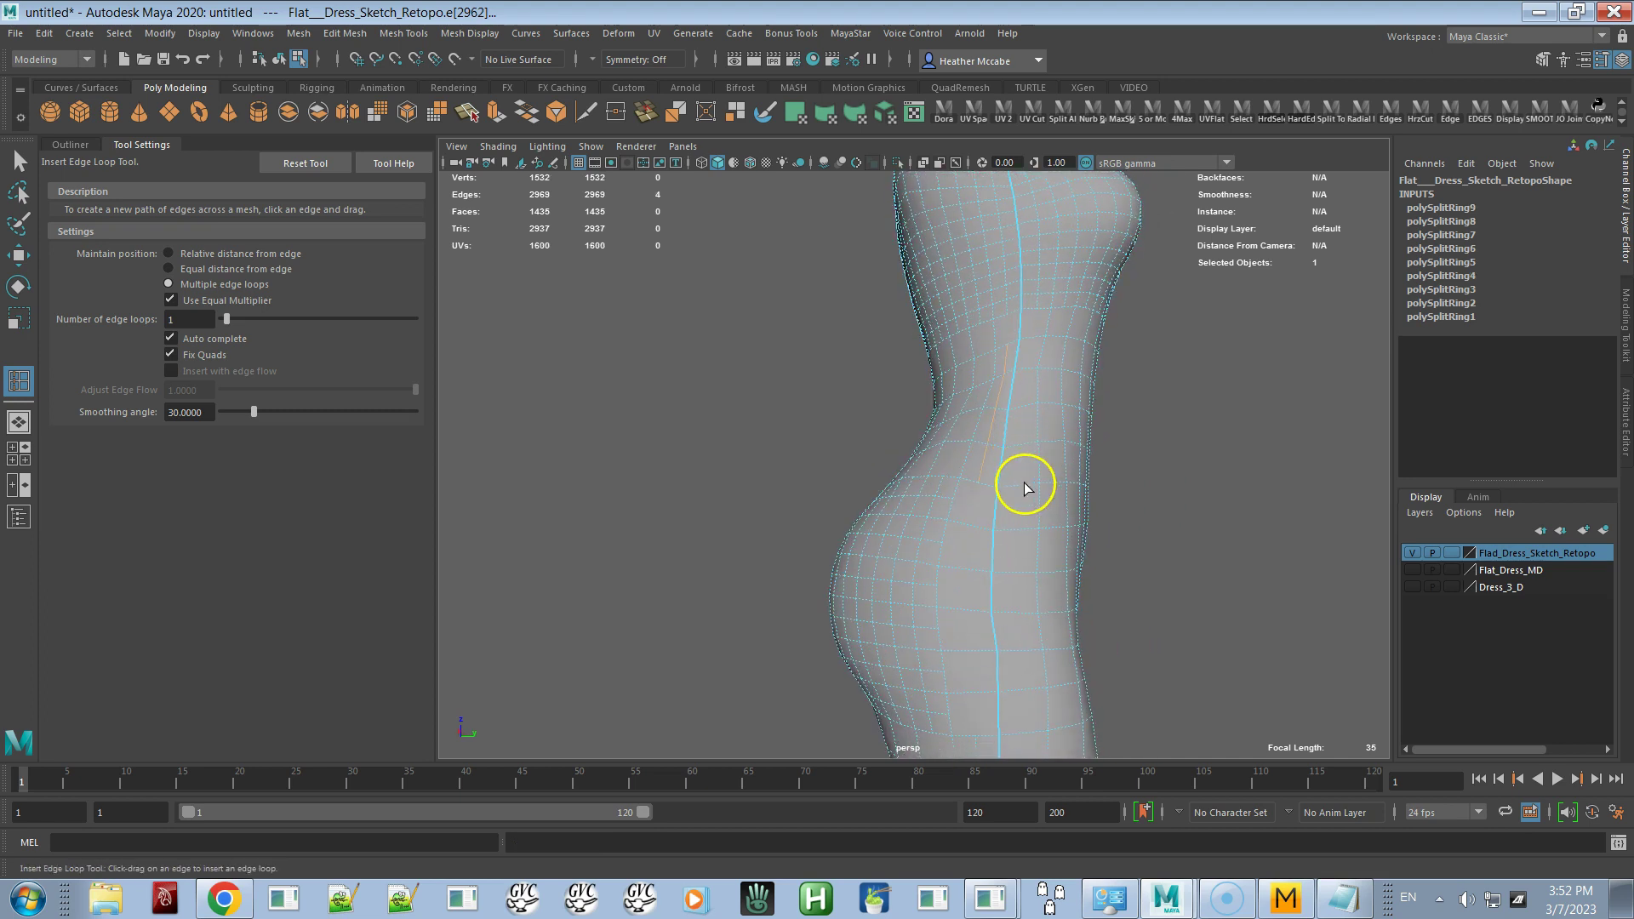
# Insert three lengthwise edge loops in the front panel beside the side seam, between the hip and the waist
pyautogui.click(1024, 482)
pyautogui.click(1064, 494)
pyautogui.keyDown('alt'); pyautogui.moveTo(1070, 497); pyautogui.dragTo(885, 458); pyautogui.keyUp('alt')
pyautogui.click(923, 486)
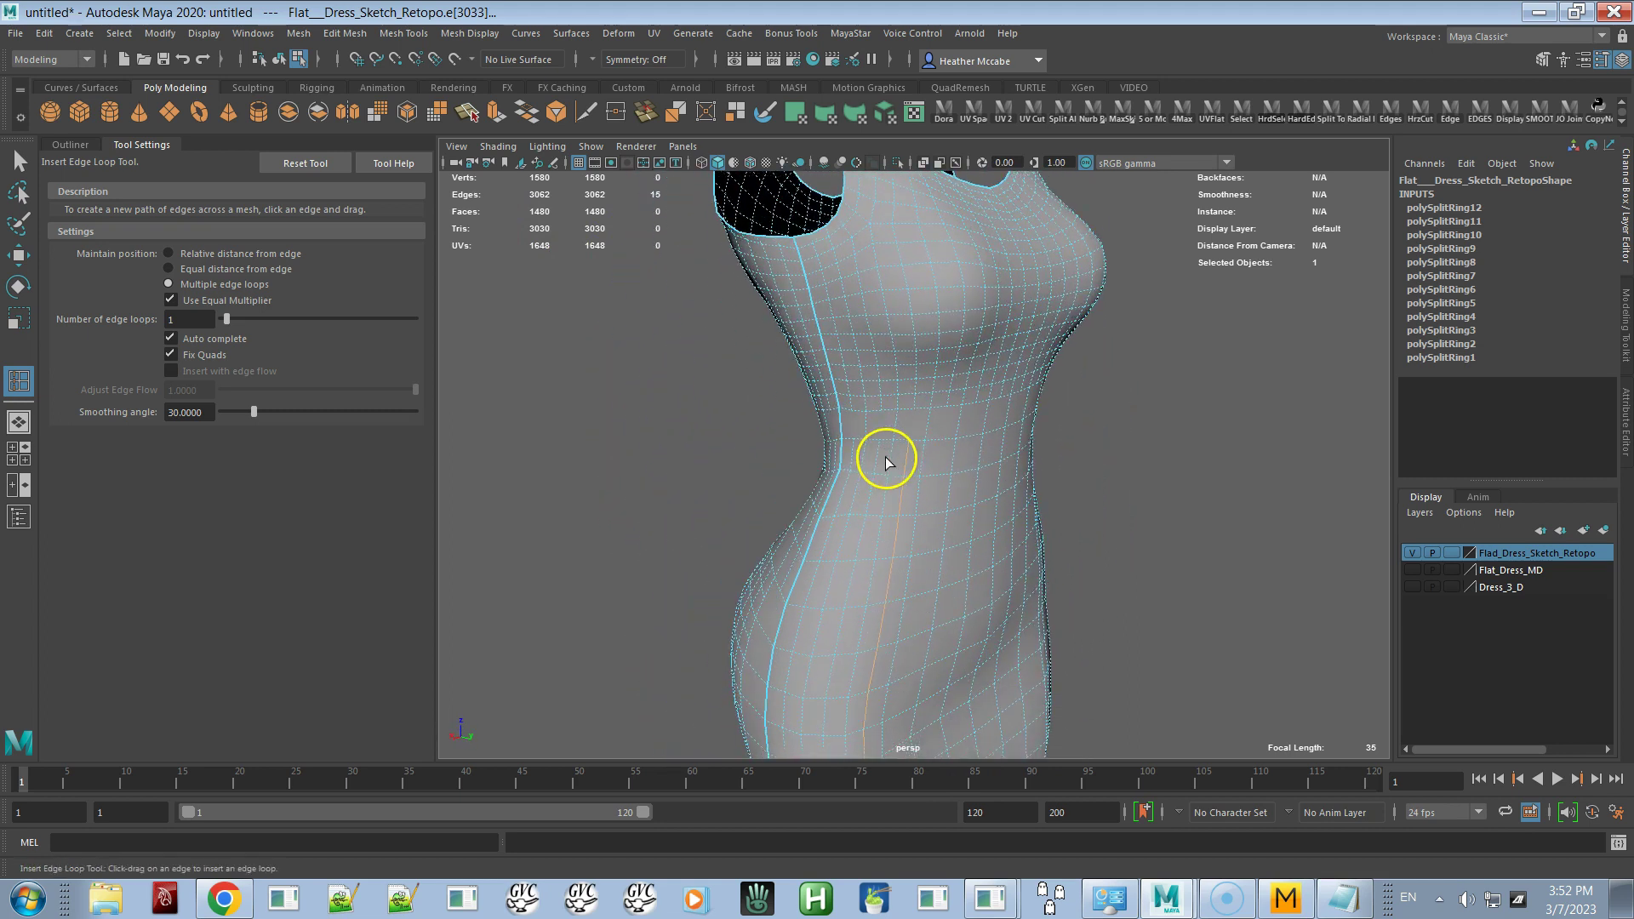
pyautogui.moveTo(921, 529)
pyautogui.keyDown('alt'); pyautogui.mouseDown()
pyautogui.moveTo(936, 620)
pyautogui.moveTo(930, 510)
pyautogui.mouseUp(); pyautogui.keyUp('alt')
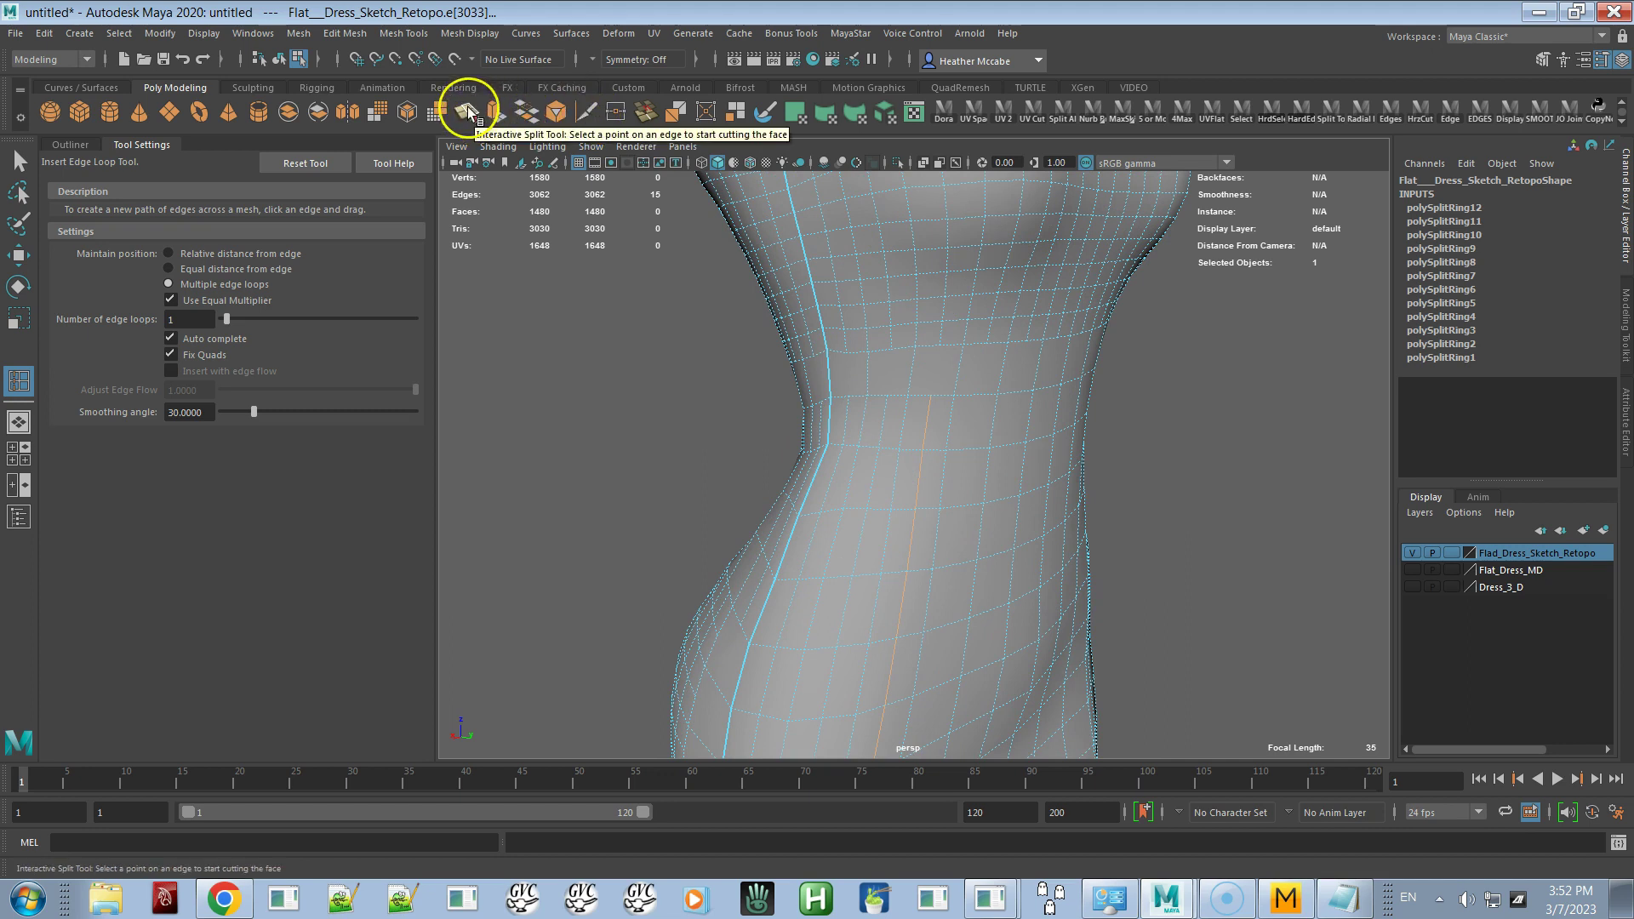
# Try to extend three of the front panel's lengthwise edges across one face row above the waist with the Split Polygon tool
pyautogui.click(467, 109)
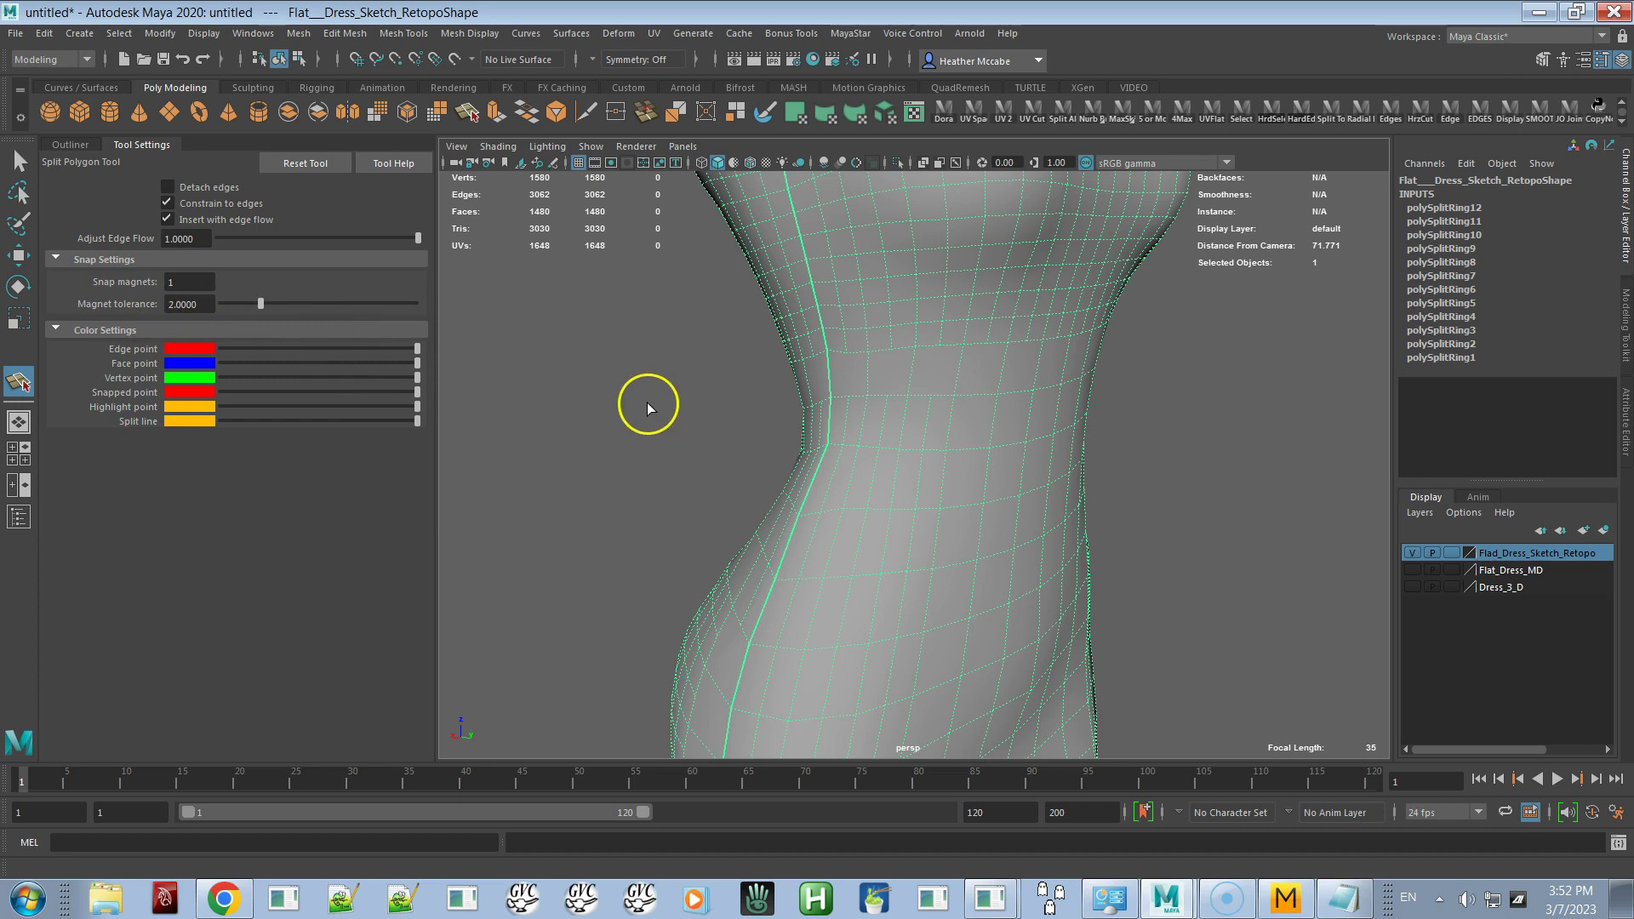
pyautogui.click(845, 392)
pyautogui.click(845, 355)
pyautogui.press('Return')
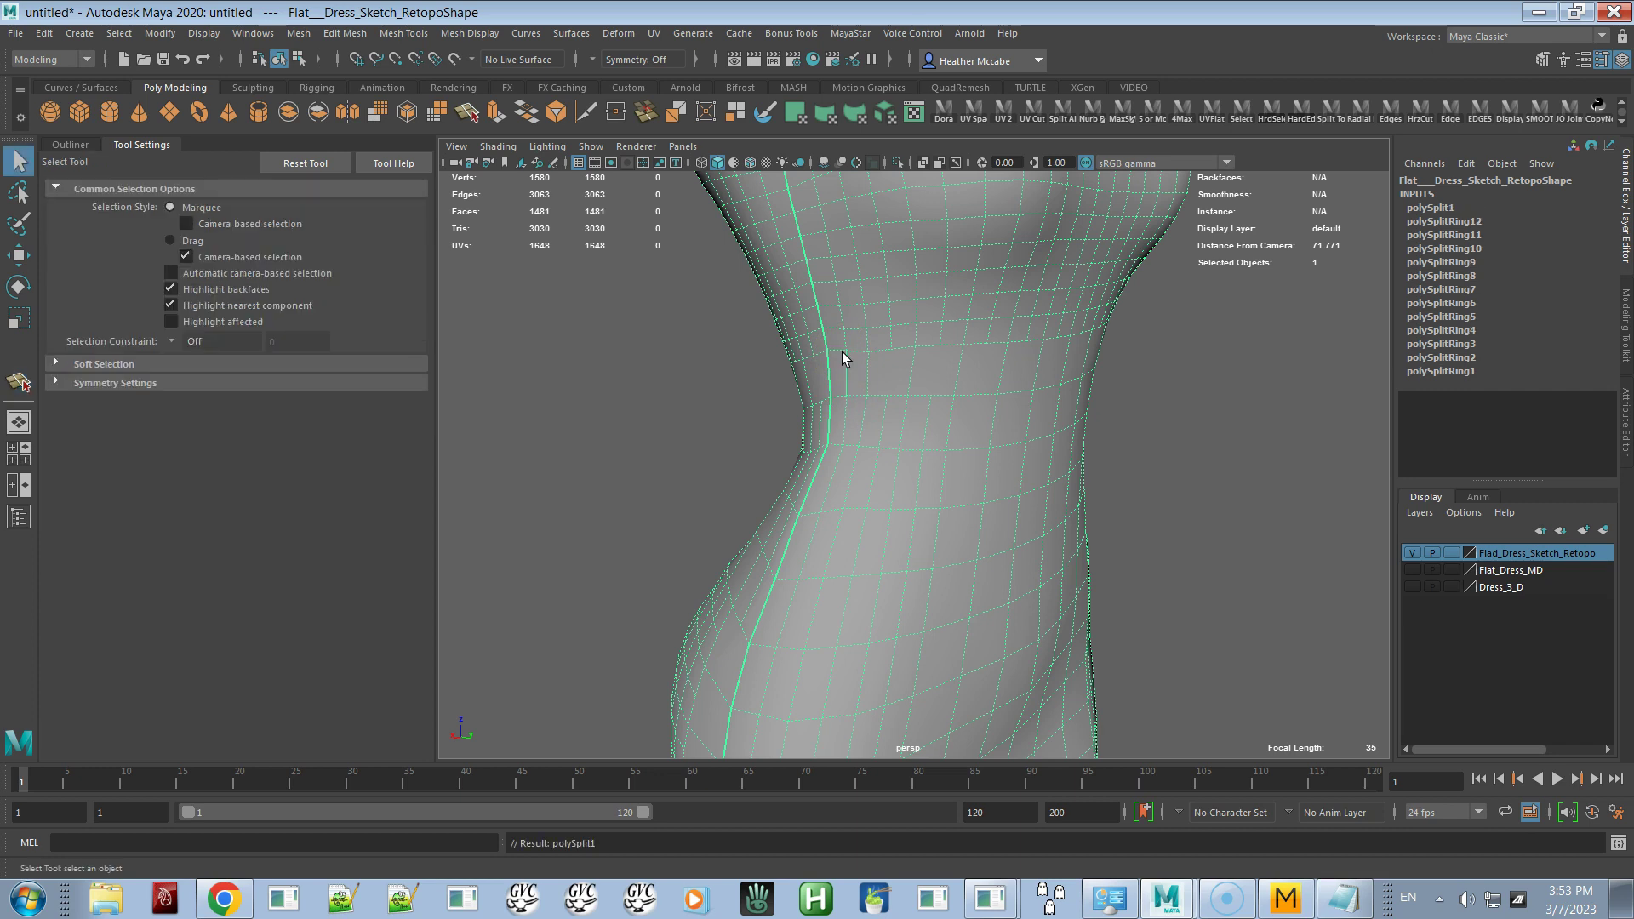
pyautogui.click(897, 383)
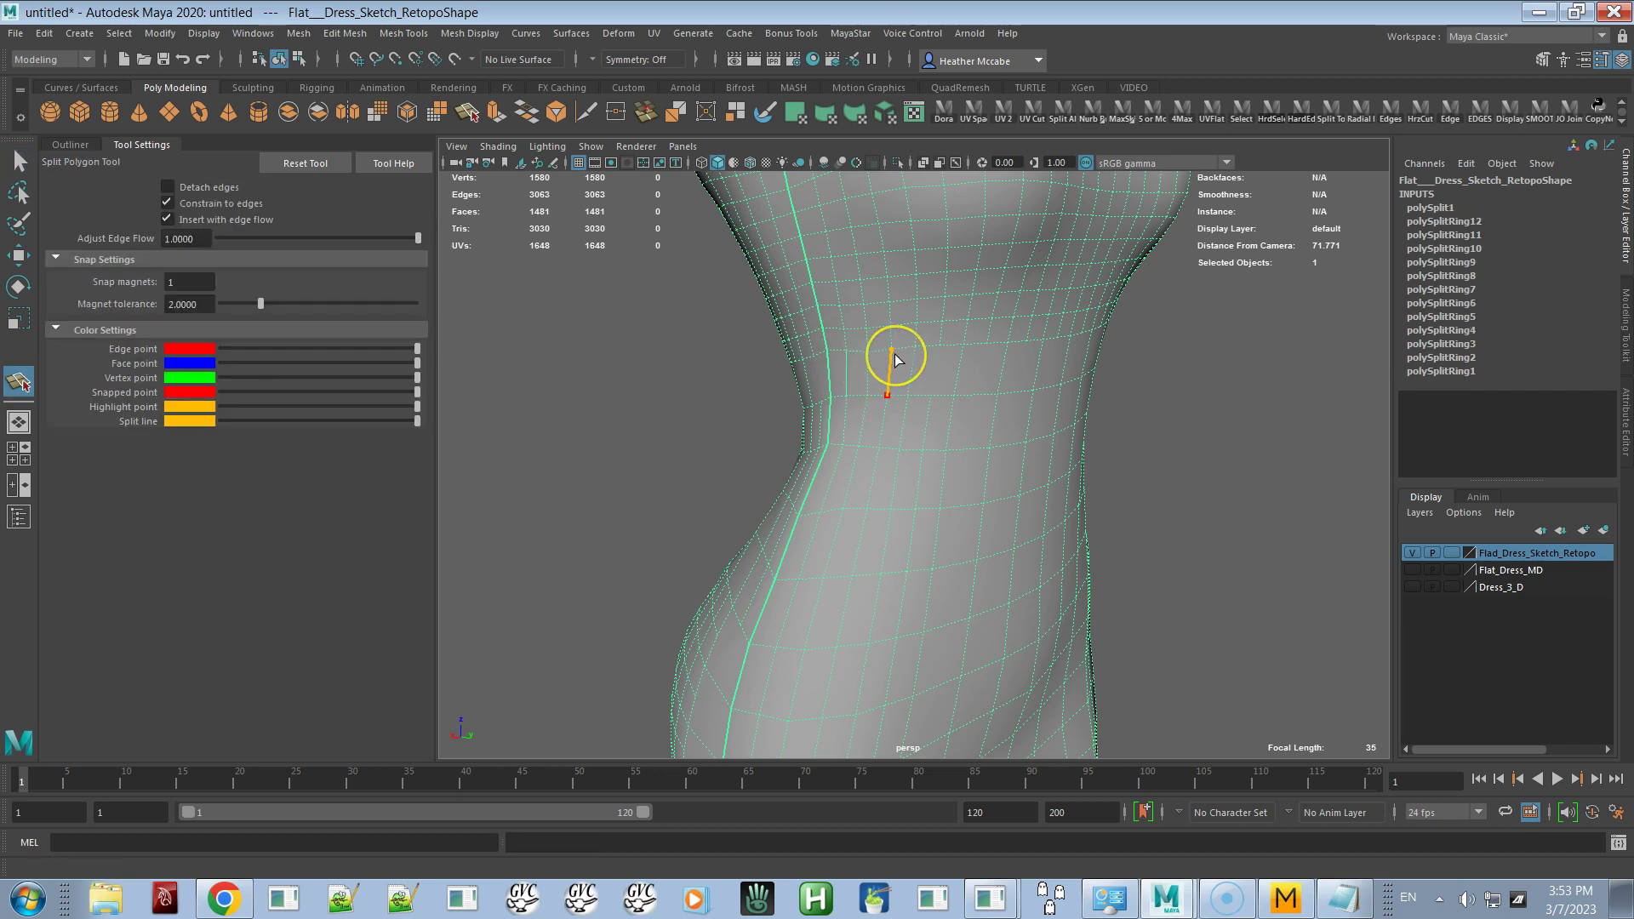
pyautogui.press('q')
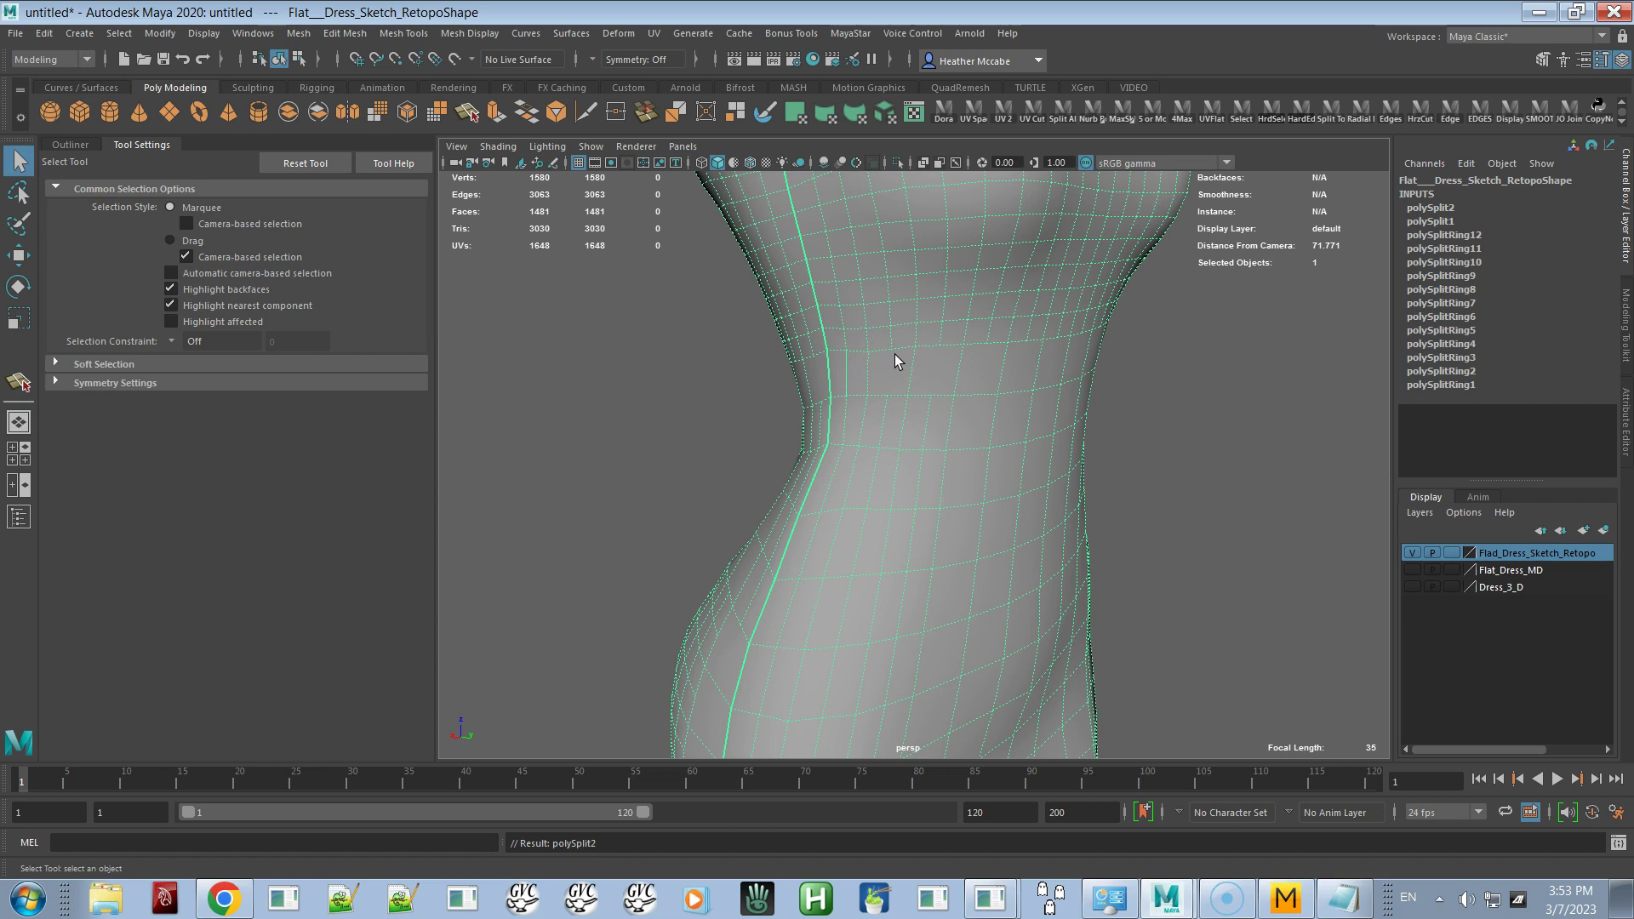
pyautogui.press('y')
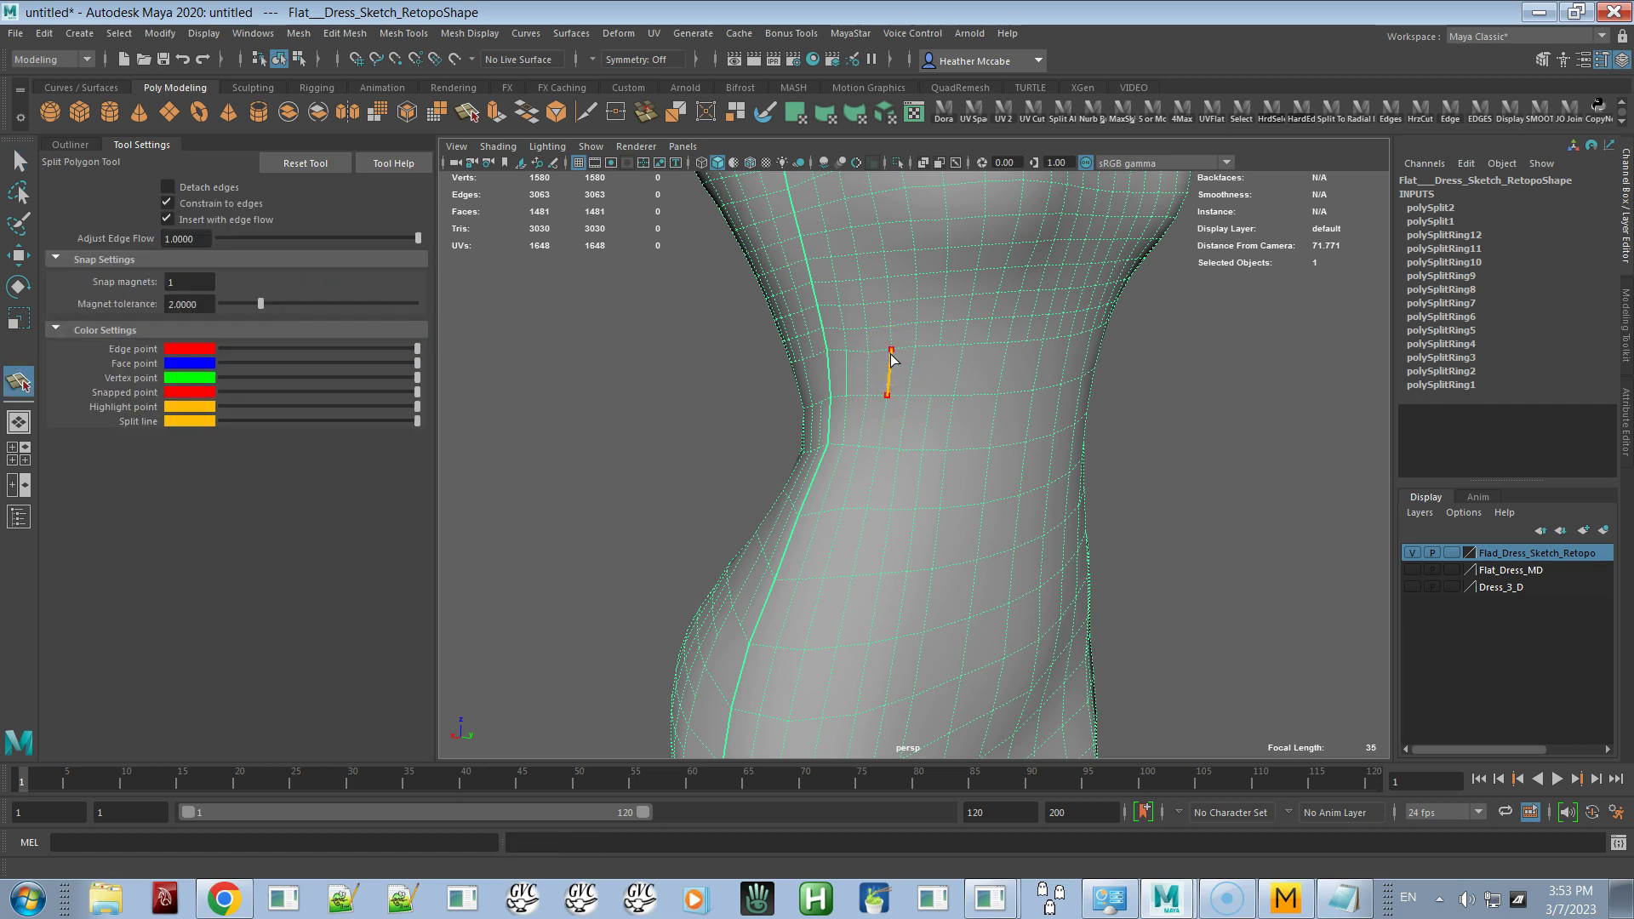
pyautogui.press('q')
pyautogui.press('y')
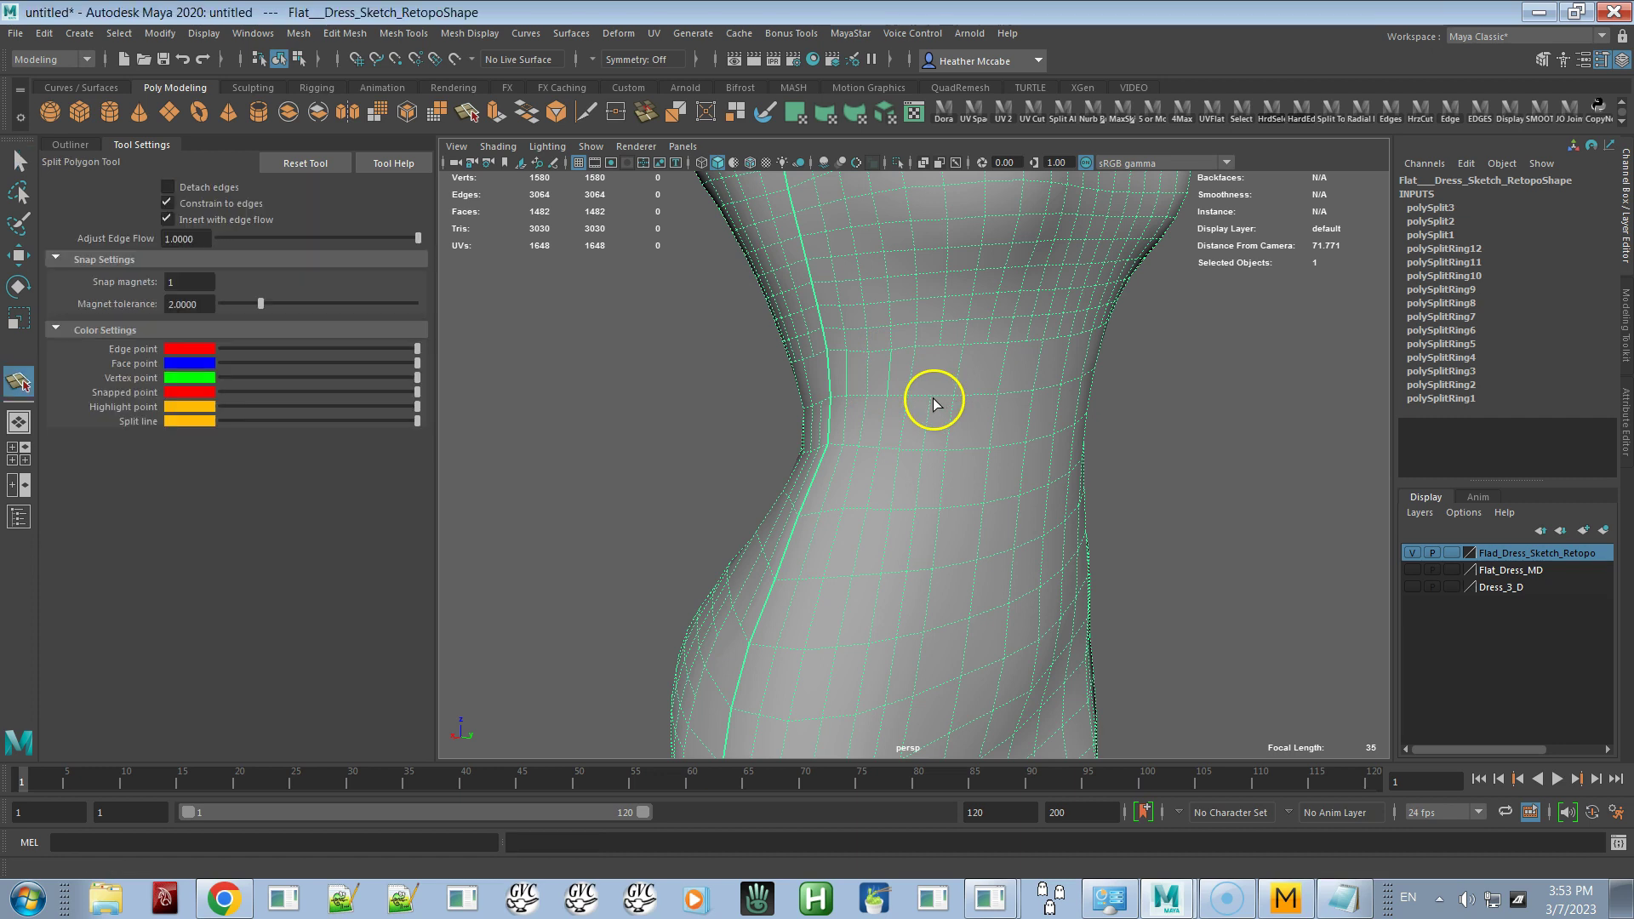
pyautogui.click(951, 347)
pyautogui.press('q')
# Undo the lengthwise splits made across the front waist row
pyautogui.keyDown('alt'); pyautogui.moveTo(939, 460); pyautogui.dragTo(844, 454); pyautogui.keyUp('alt')
pyautogui.hotkey('ctrl', 'z')
pyautogui.hotkey('ctrl', 'z')
pyautogui.hotkey('ctrl', 'z')
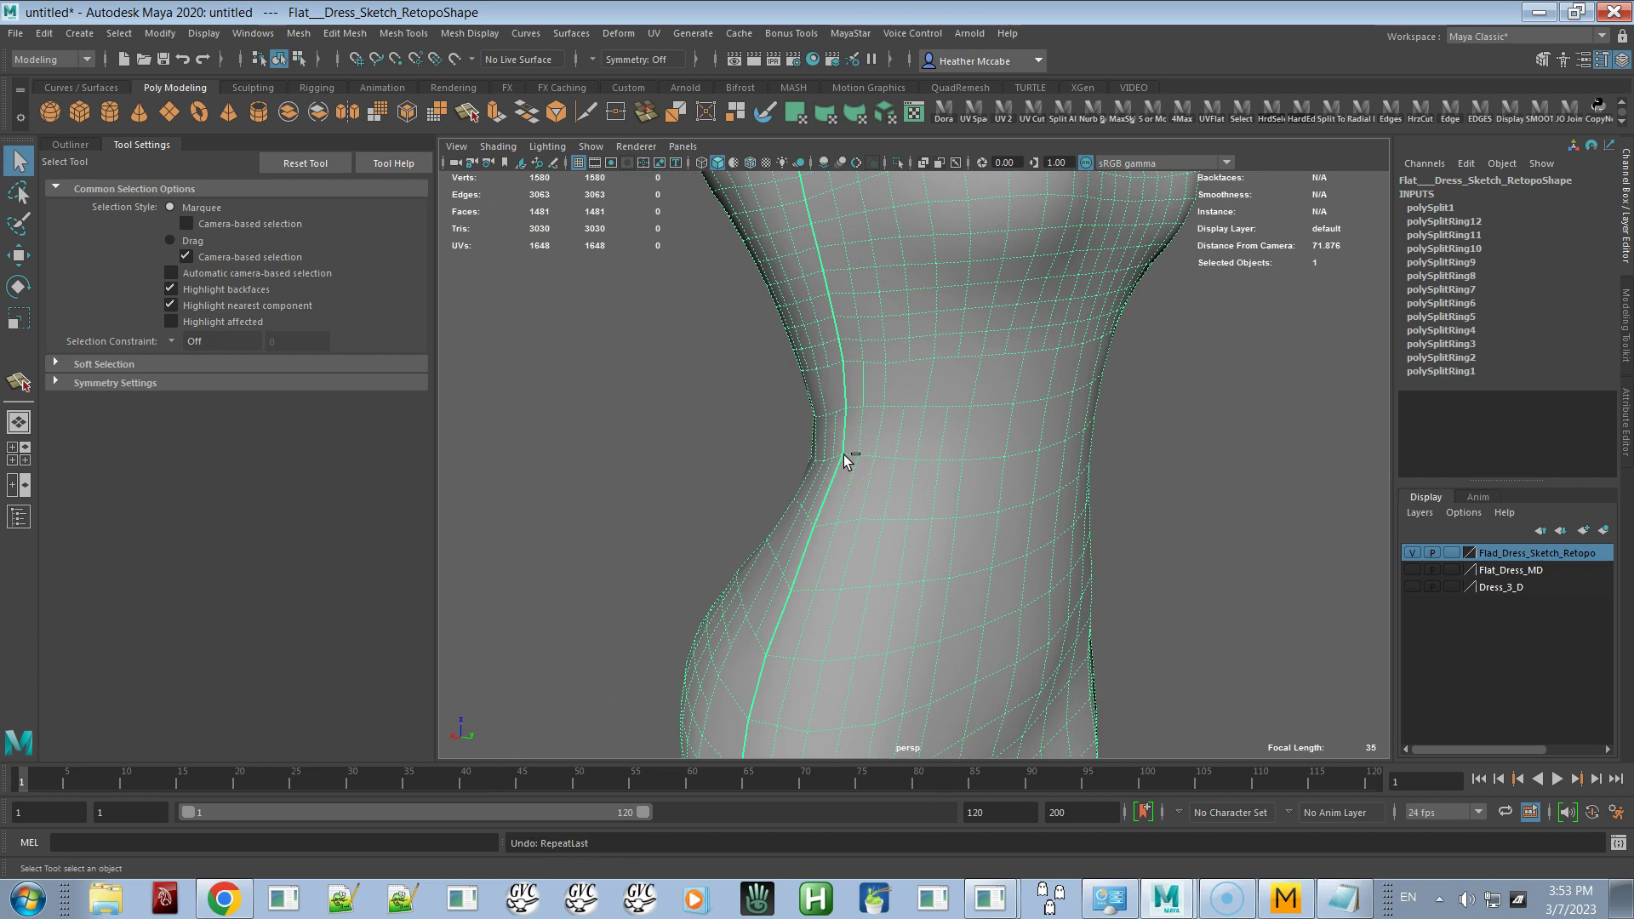
pyautogui.hotkey('ctrl', 'z')
# Try a continuous zigzag split between two neighbouring horizontal edge rows at the front waist, starting at the side seam
pyautogui.keyDown('alt'); pyautogui.moveTo(844, 454); pyautogui.dragTo(927, 498); pyautogui.keyUp('alt')
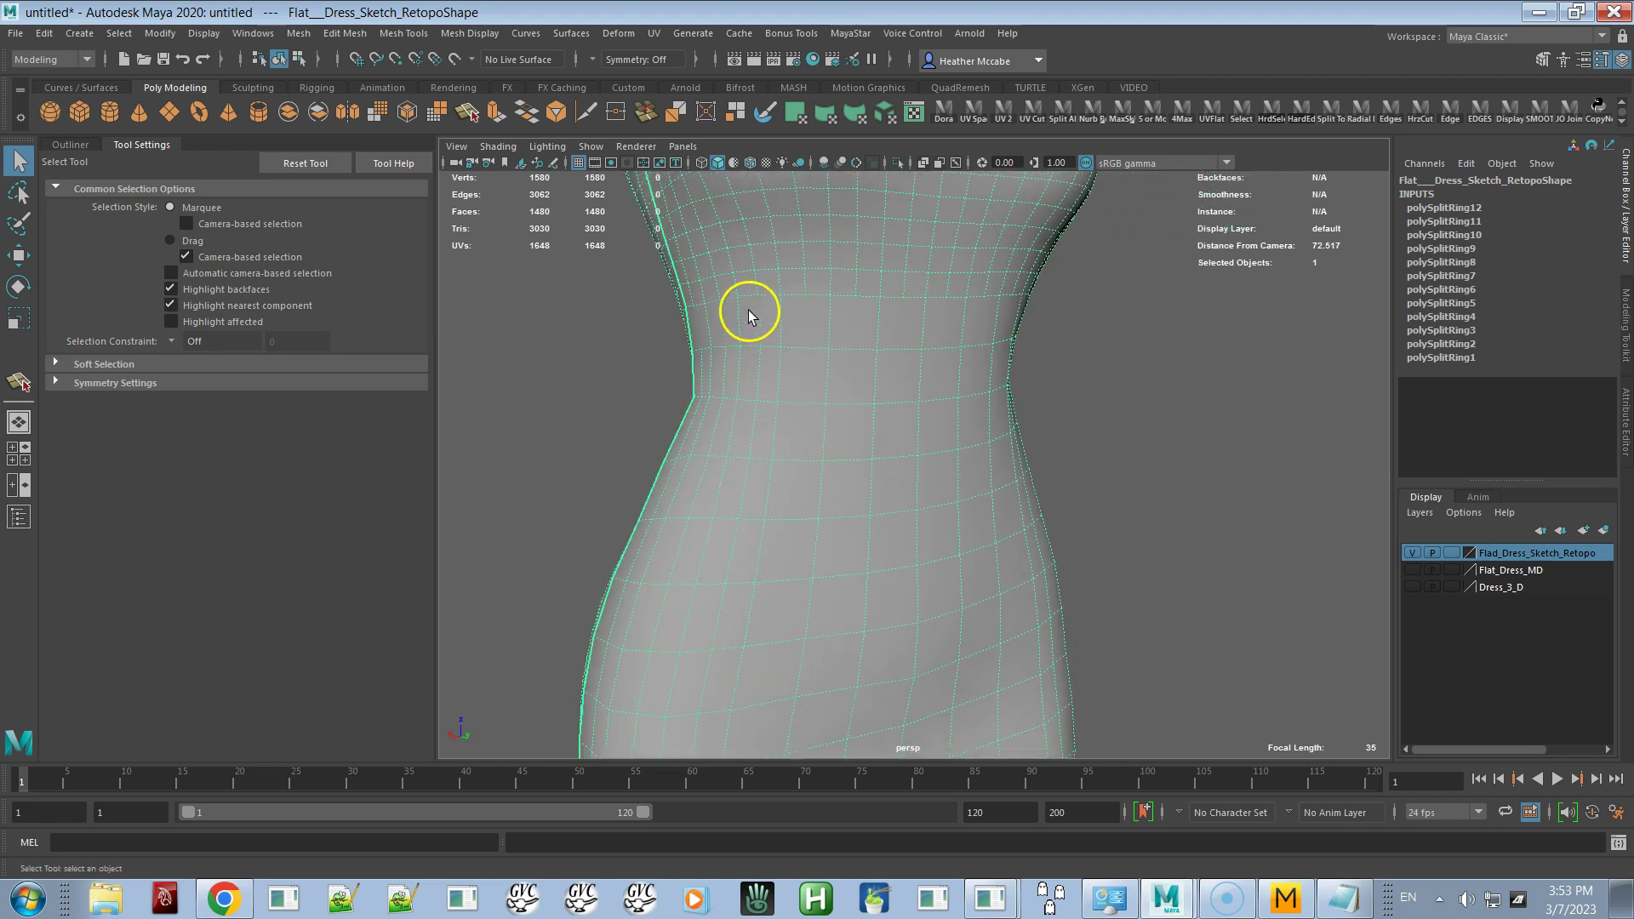
pyautogui.keyDown('alt'); pyautogui.moveTo(870, 393); pyautogui.dragTo(832, 393); pyautogui.keyUp('alt')
pyautogui.keyDown('alt'); pyautogui.moveTo(831, 394); pyautogui.dragTo(839, 485, button='right'); pyautogui.keyUp('alt')
pyautogui.keyDown('alt'); pyautogui.moveTo(839, 485); pyautogui.dragTo(949, 450); pyautogui.keyUp('alt')
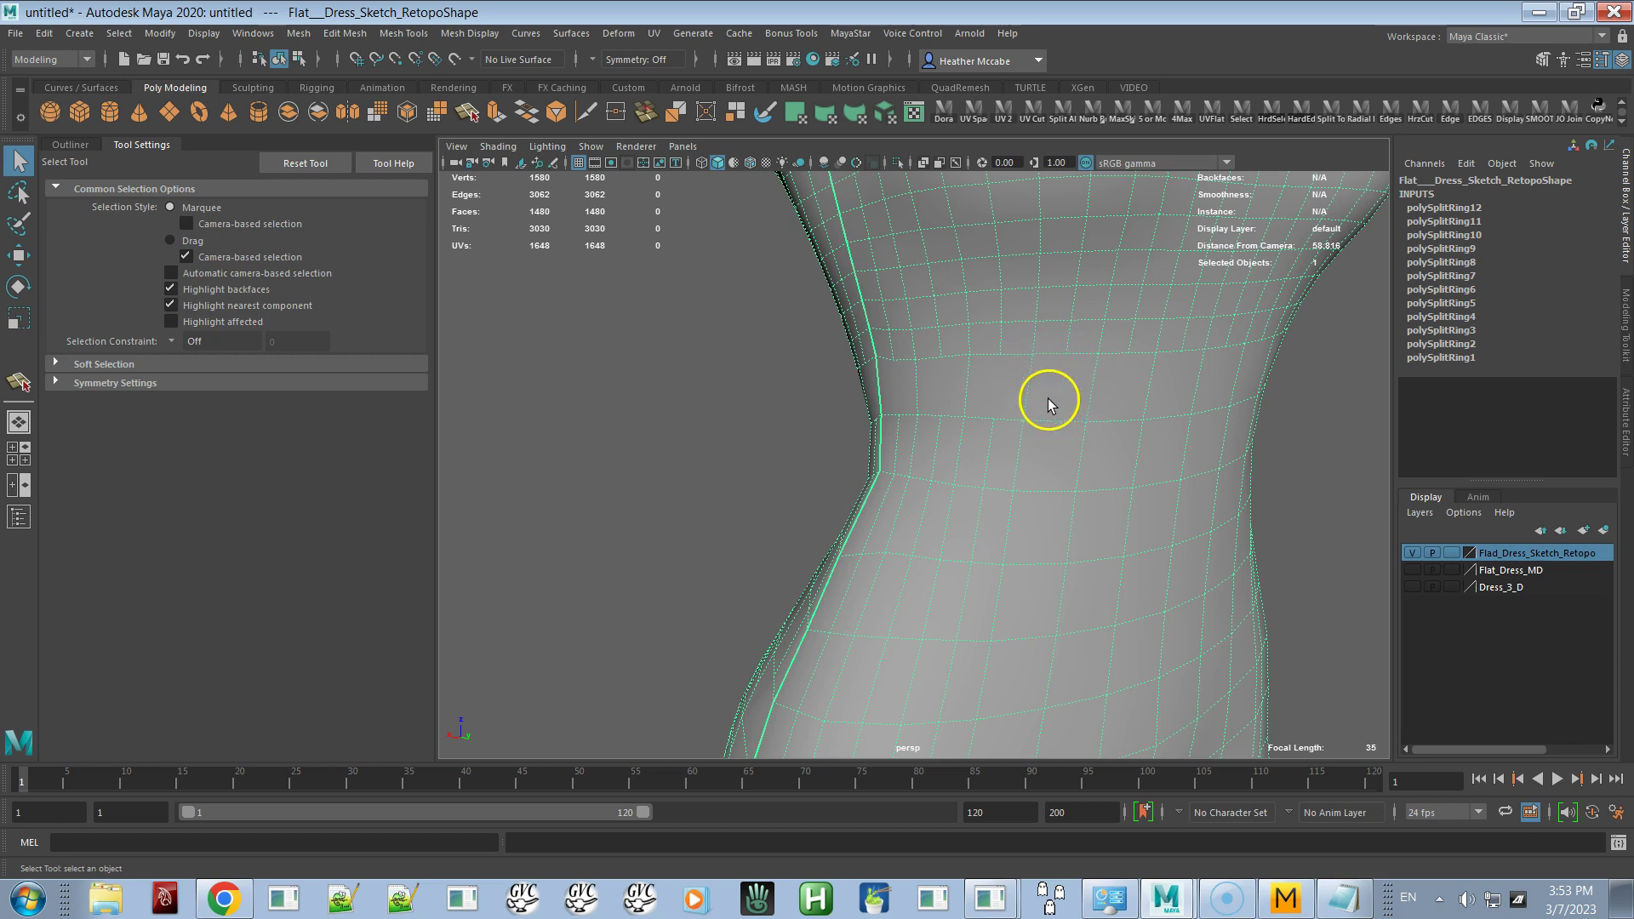
pyautogui.keyDown('alt'); pyautogui.moveTo(1033, 400); pyautogui.dragTo(1075, 406); pyautogui.keyUp('alt')
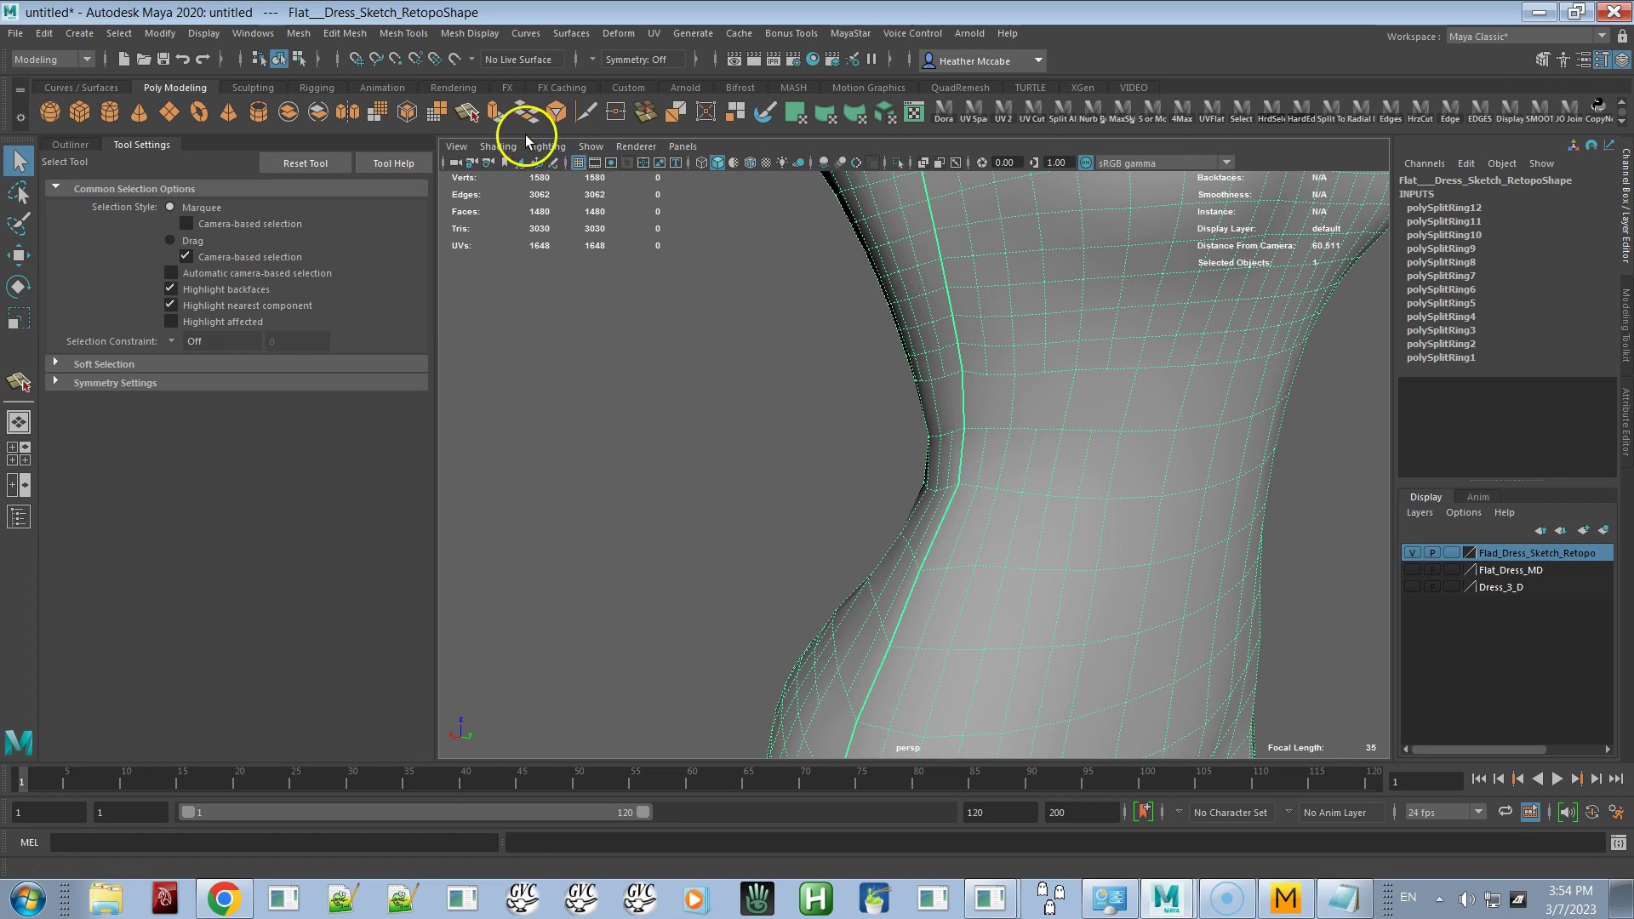
pyautogui.click(468, 111)
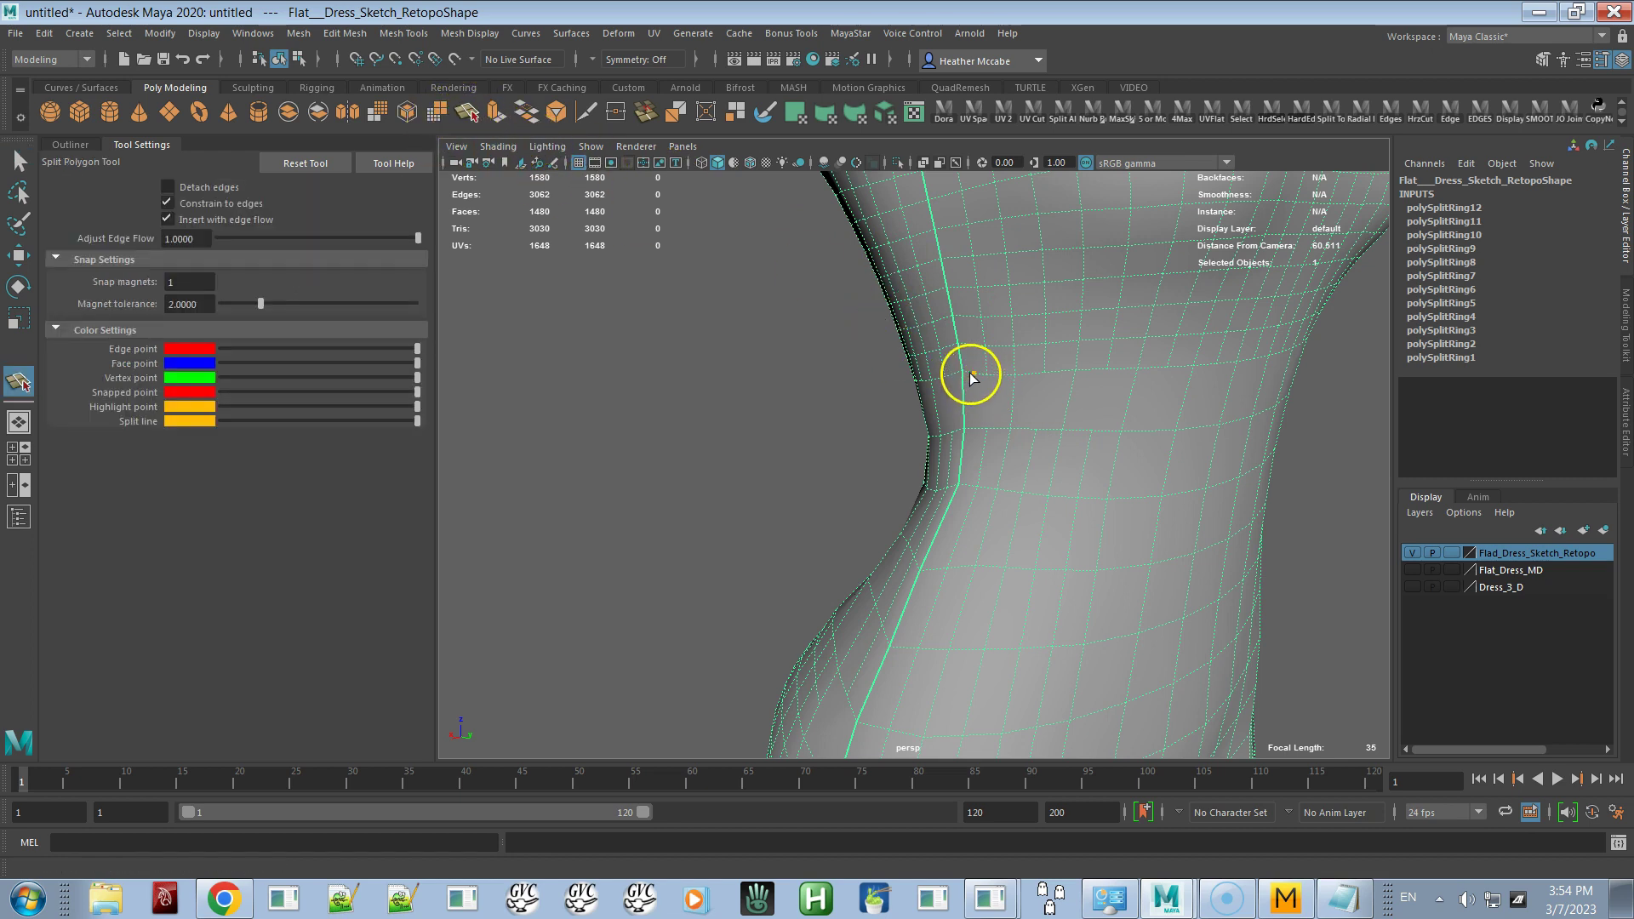
pyautogui.scroll(3, 963, 385)
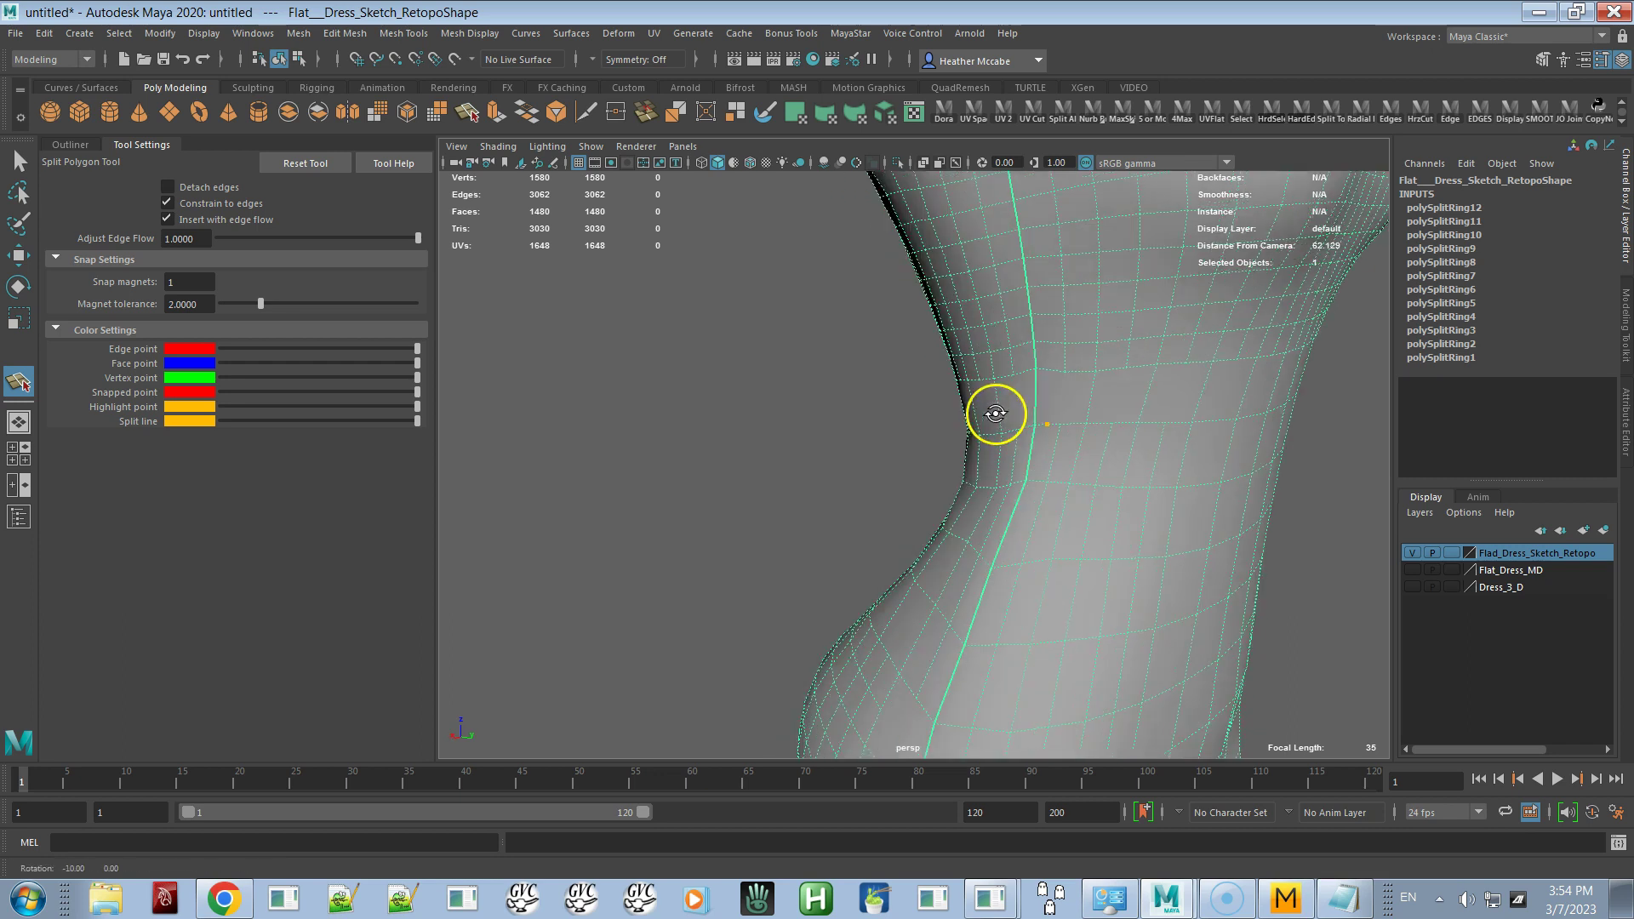
pyautogui.click(1076, 415)
pyautogui.click(1113, 351)
pyautogui.click(1139, 418)
pyautogui.click(1200, 412)
pyautogui.click(1261, 340)
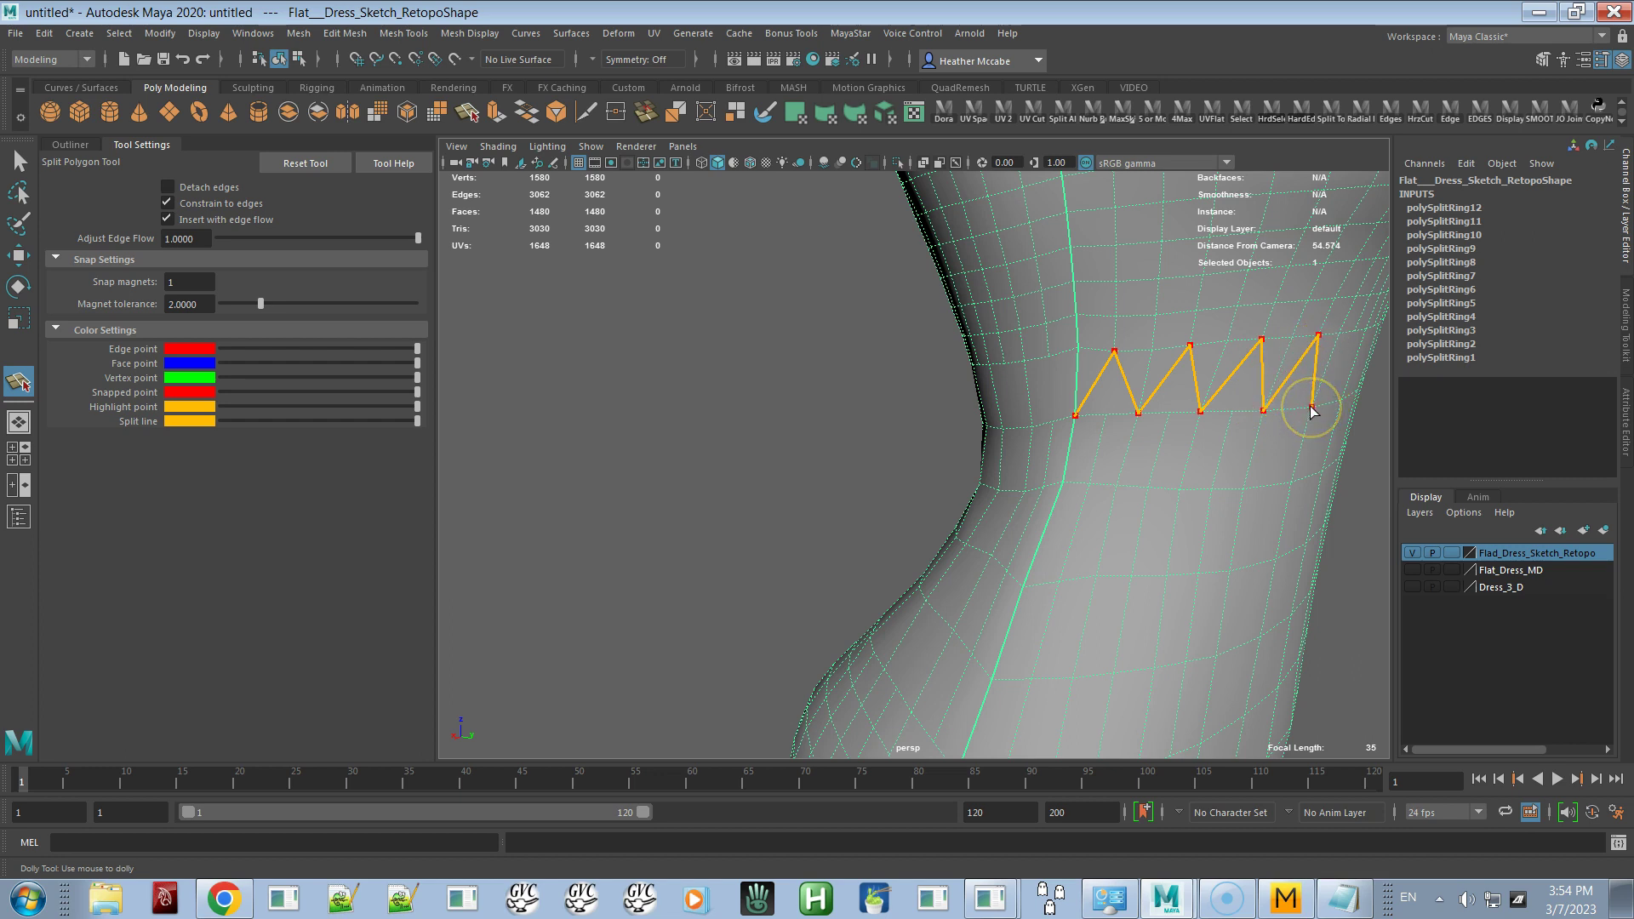
pyautogui.press('q')
pyautogui.keyDown('alt'); pyautogui.moveTo(1242, 427); pyautogui.dragTo(1141, 403); pyautogui.keyUp('alt')
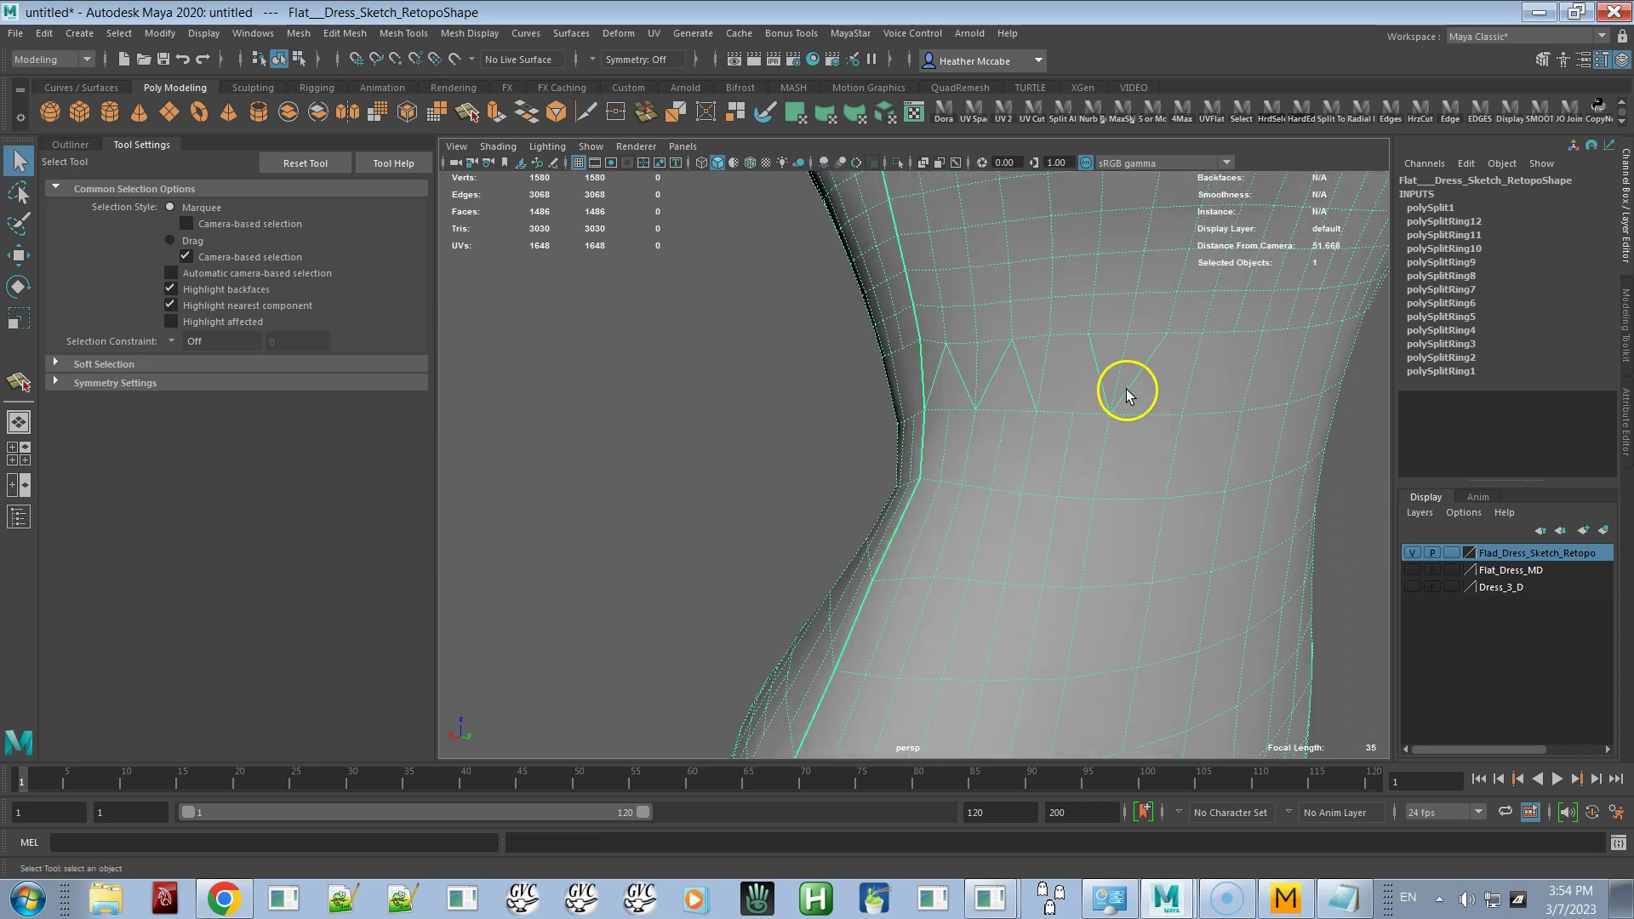
# Split the missing diagonal segment into the zigzag at the front waist and compare it with the back waist's topology
pyautogui.press('y')
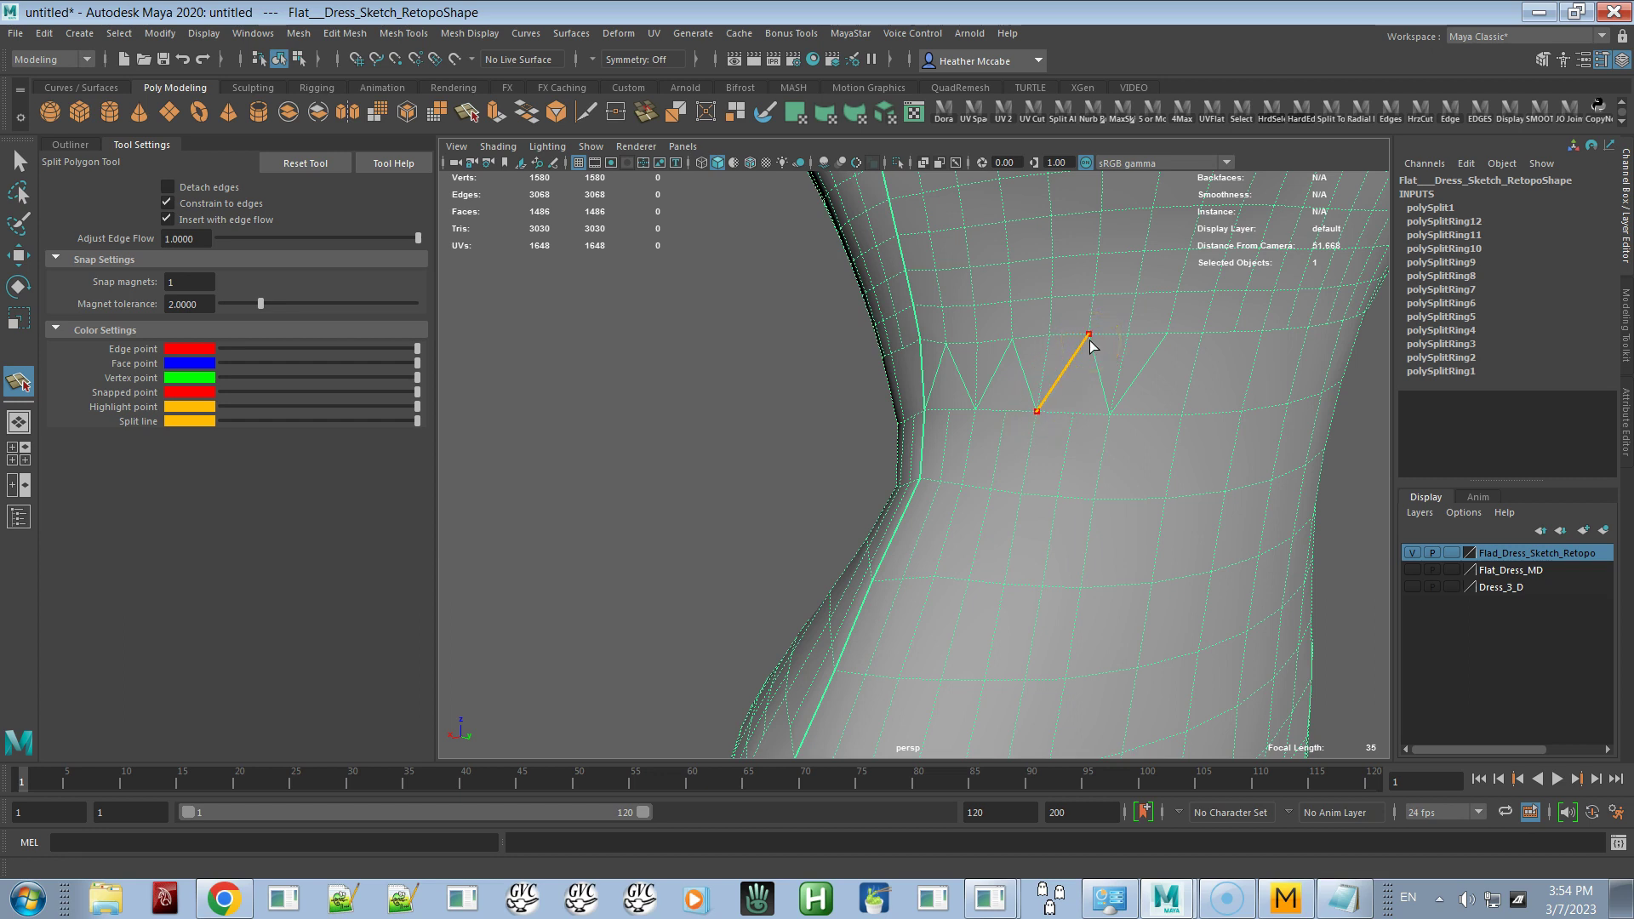
pyautogui.press('q')
pyautogui.click(1070, 385)
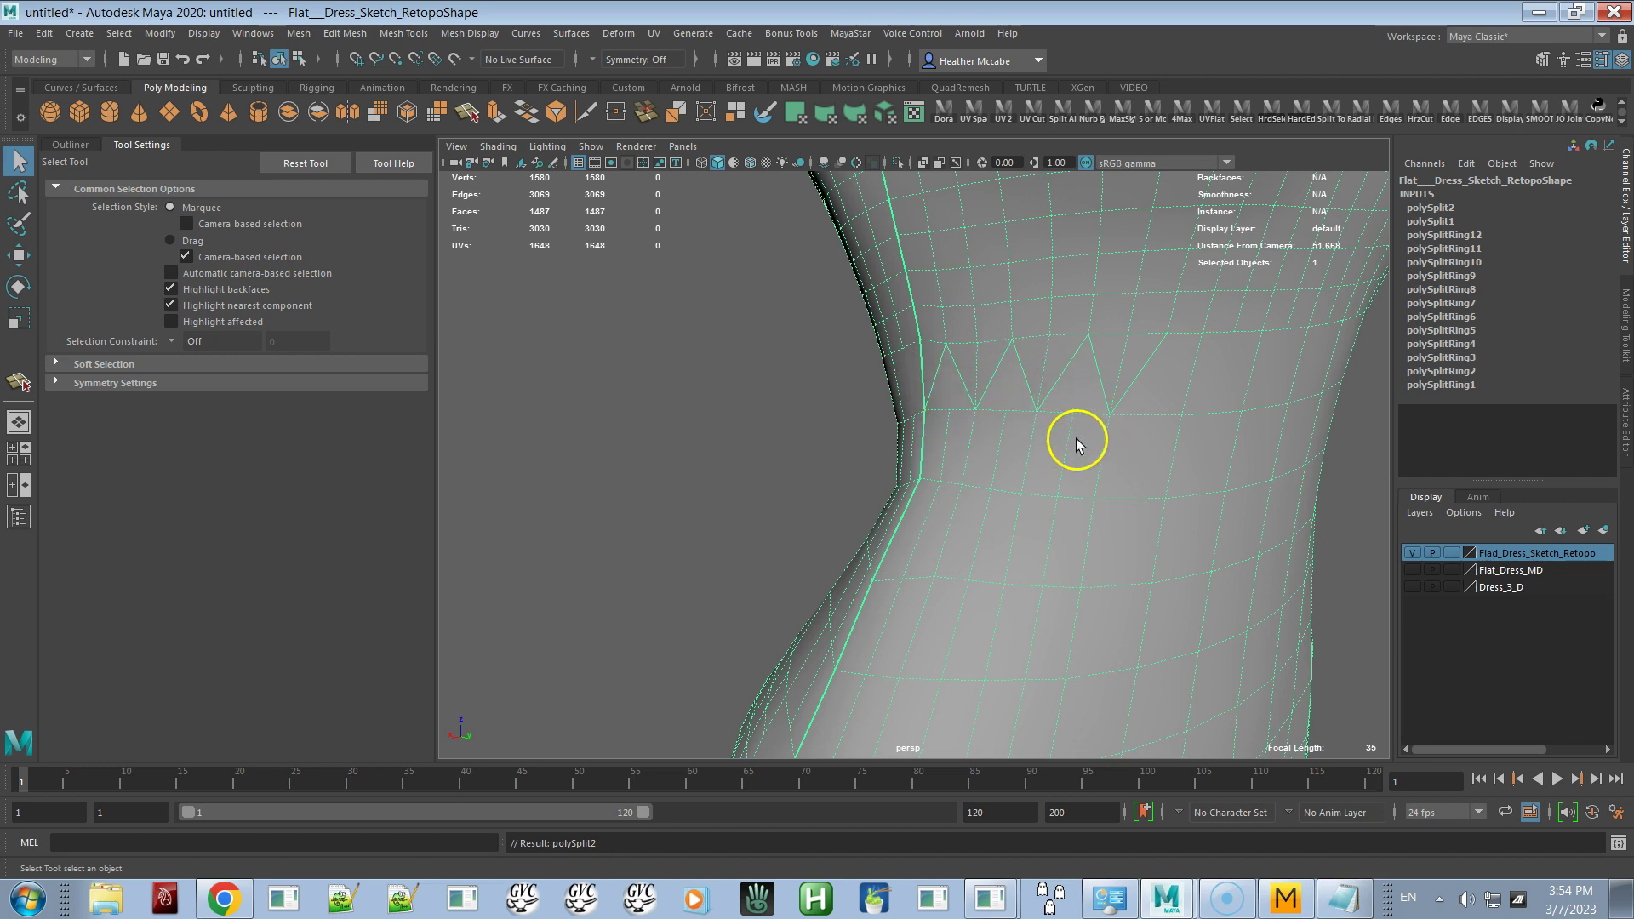
pyautogui.keyDown('alt'); pyautogui.moveTo(1074, 443); pyautogui.dragTo(784, 354); pyautogui.keyUp('alt')
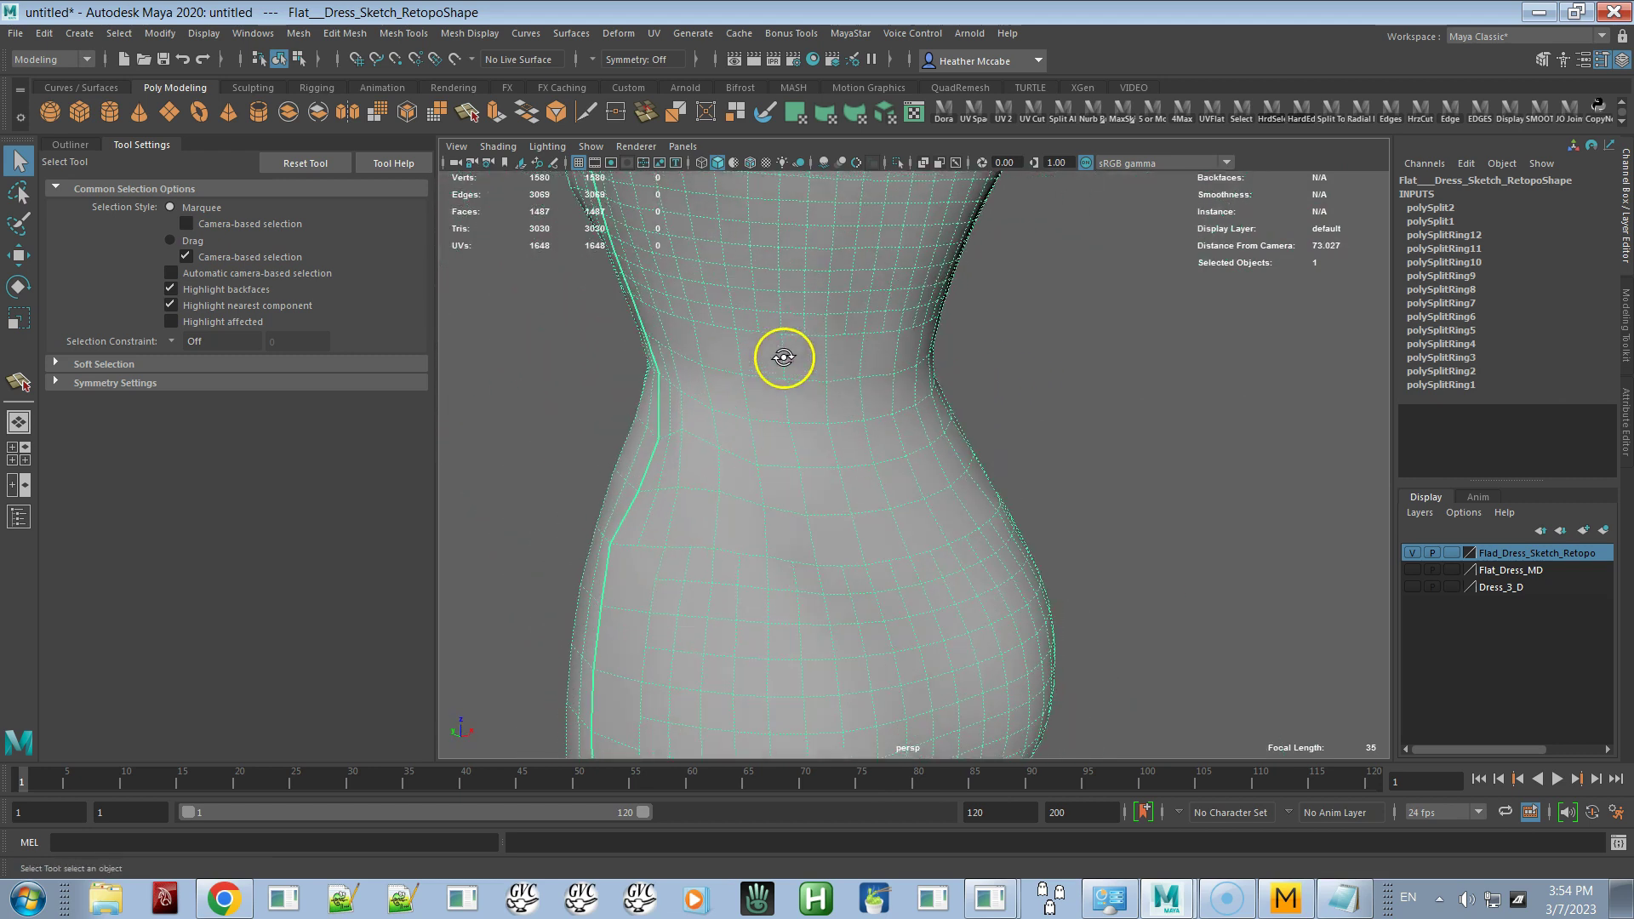
pyautogui.keyDown('alt'); pyautogui.moveTo(955, 336); pyautogui.dragTo(998, 427); pyautogui.keyUp('alt')
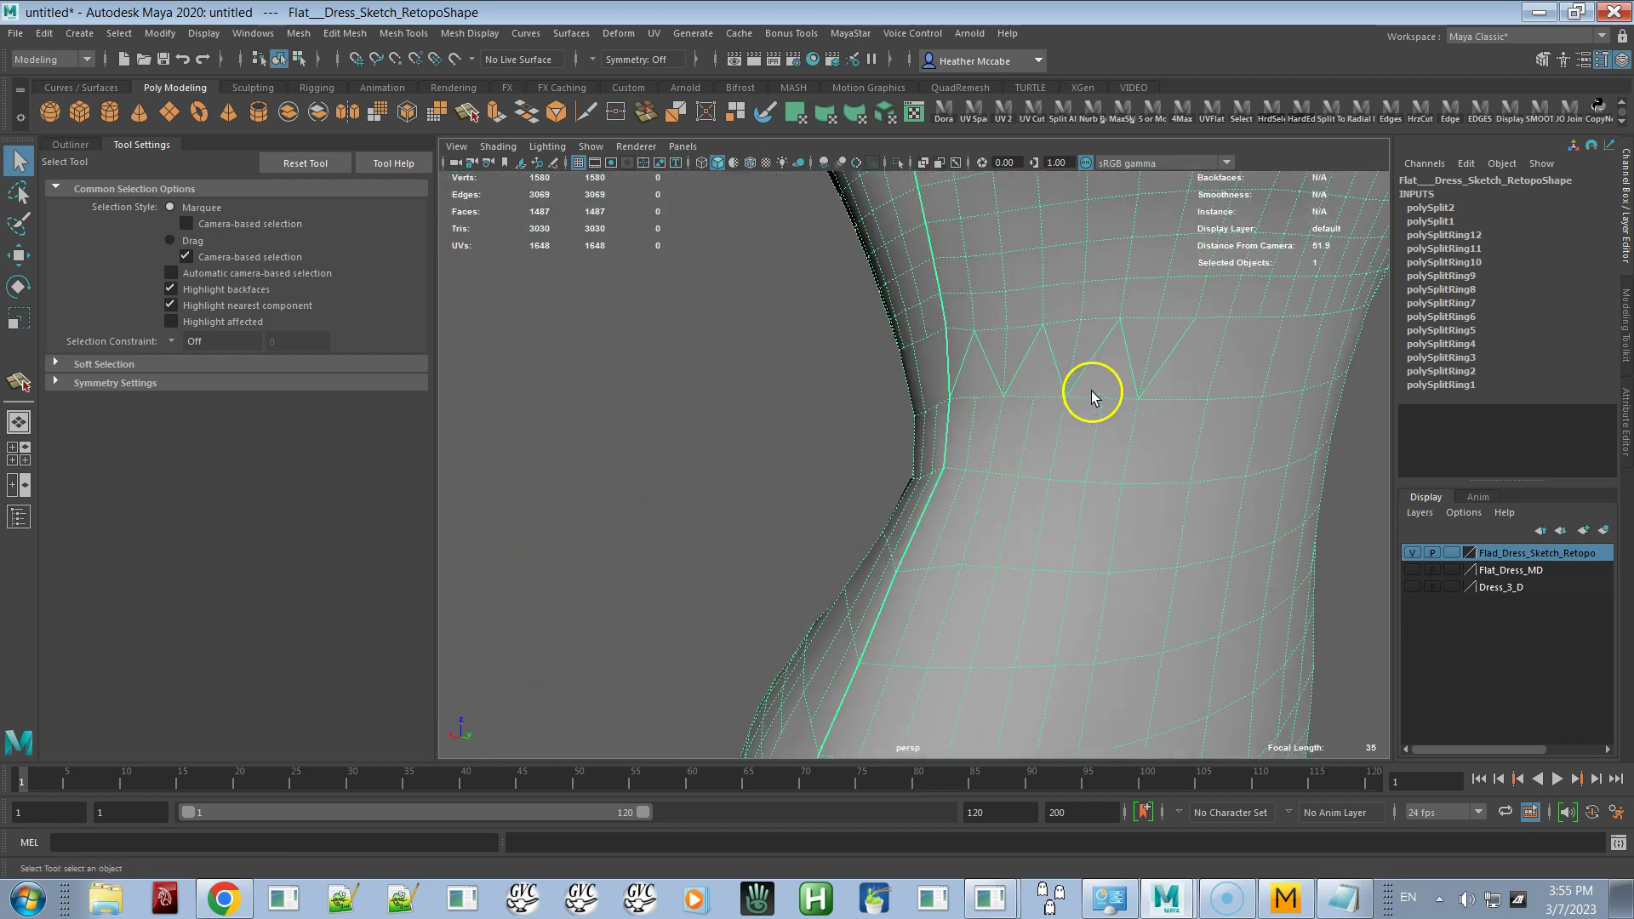
# Undo the zigzag splits across the front waist row
pyautogui.click(1113, 450)
pyautogui.click(1008, 378)
pyautogui.hotkey('ctrl', 'z')
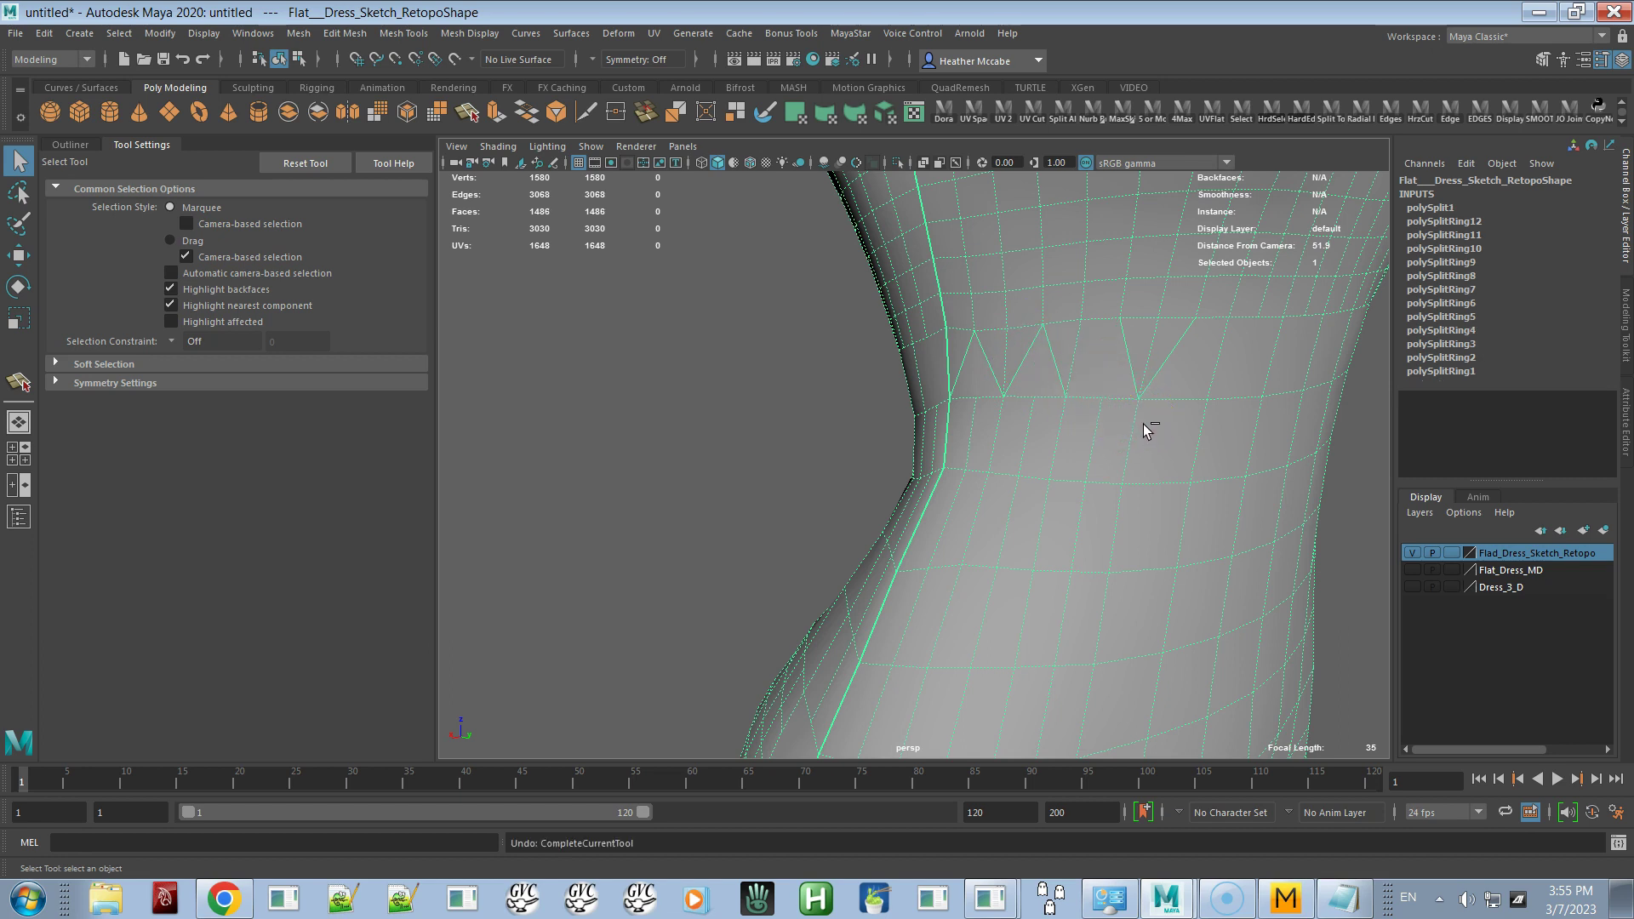
pyautogui.hotkey('ctrl', 'z')
pyautogui.keyDown('alt'); pyautogui.moveTo(1129, 407); pyautogui.dragTo(1117, 502, button='right'); pyautogui.keyUp('alt')
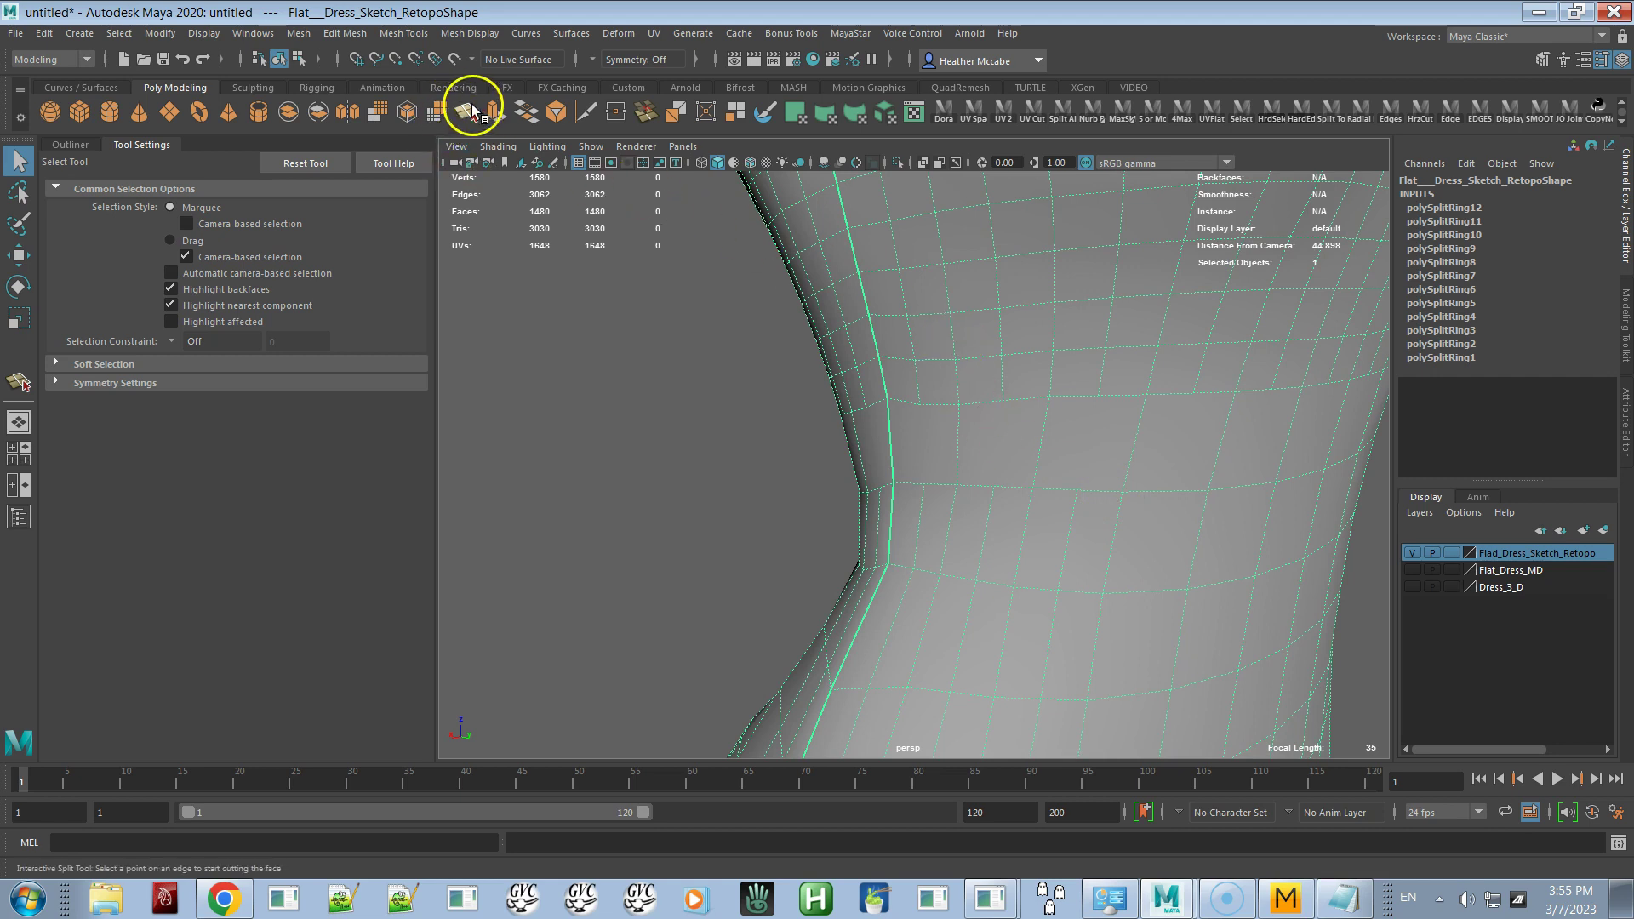
# Split a shallow arched edge path above the front waist, from the side seam across four face columns and back to the same row
pyautogui.click(467, 110)
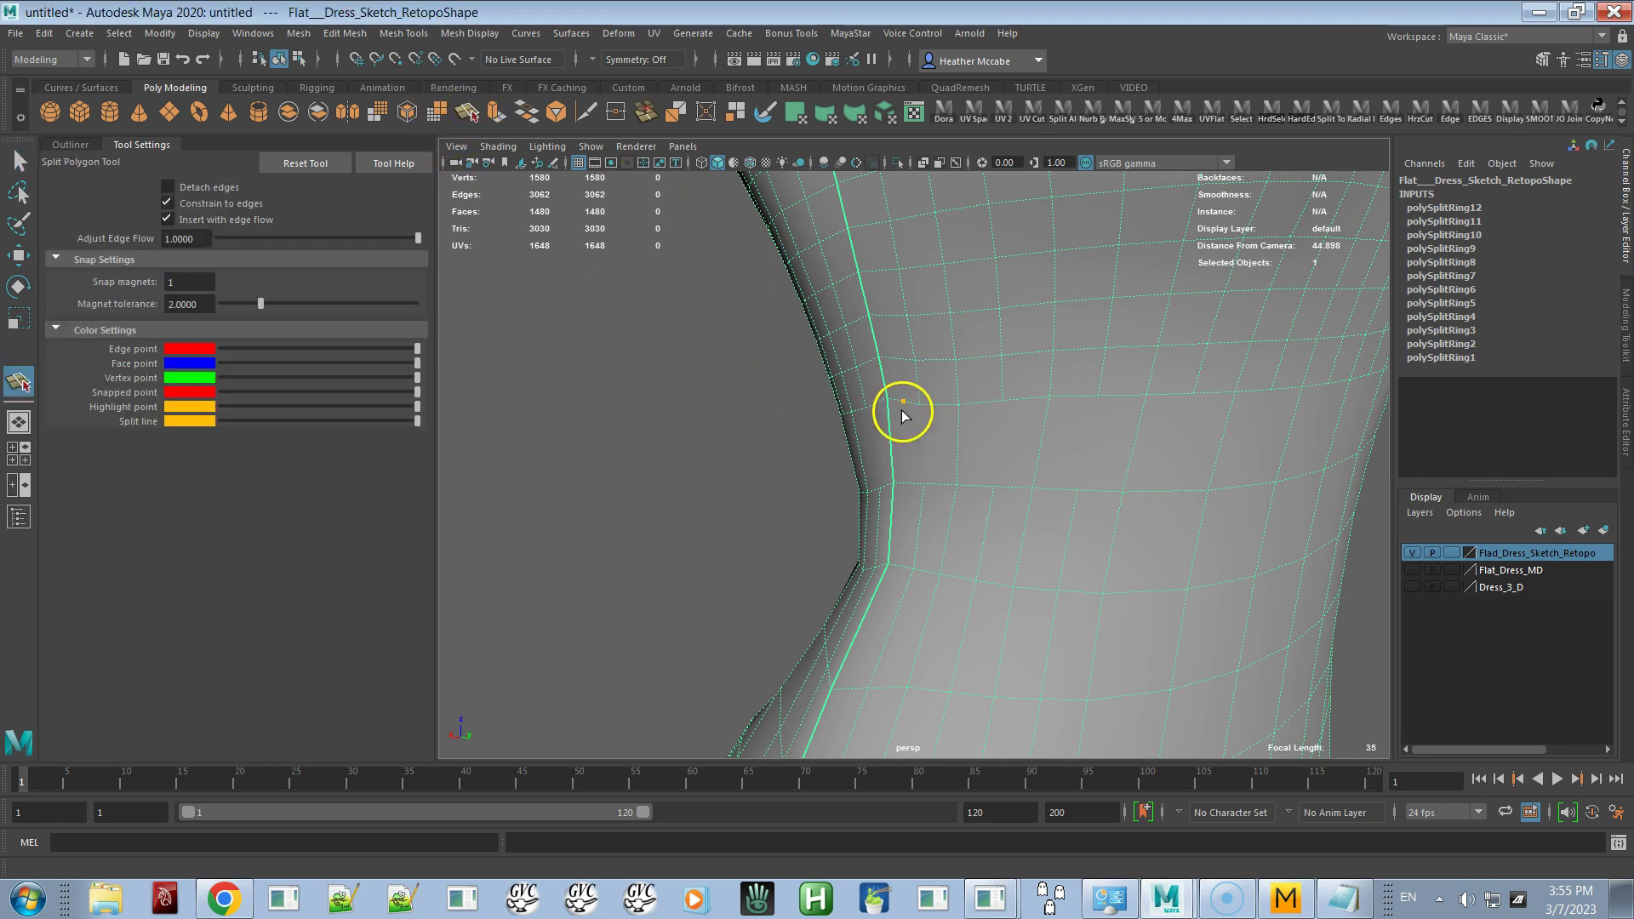
pyautogui.keyDown('alt'); pyautogui.moveTo(919, 419); pyautogui.dragTo(1033, 430); pyautogui.keyUp('alt')
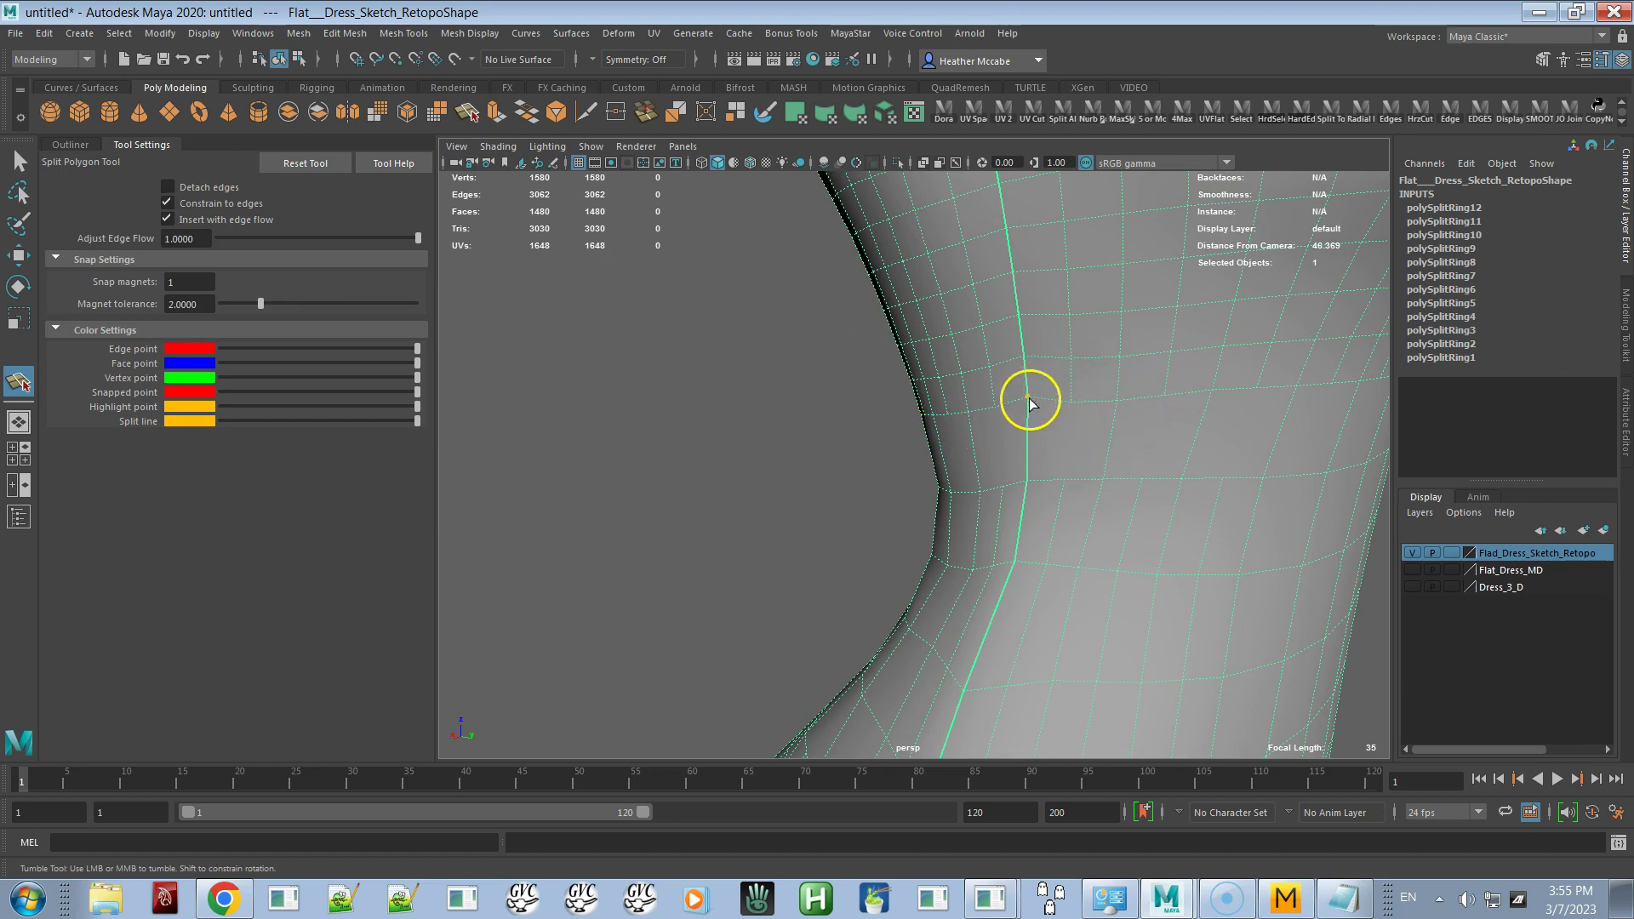
pyautogui.click(1071, 380)
pyautogui.click(1119, 378)
pyautogui.click(1210, 390)
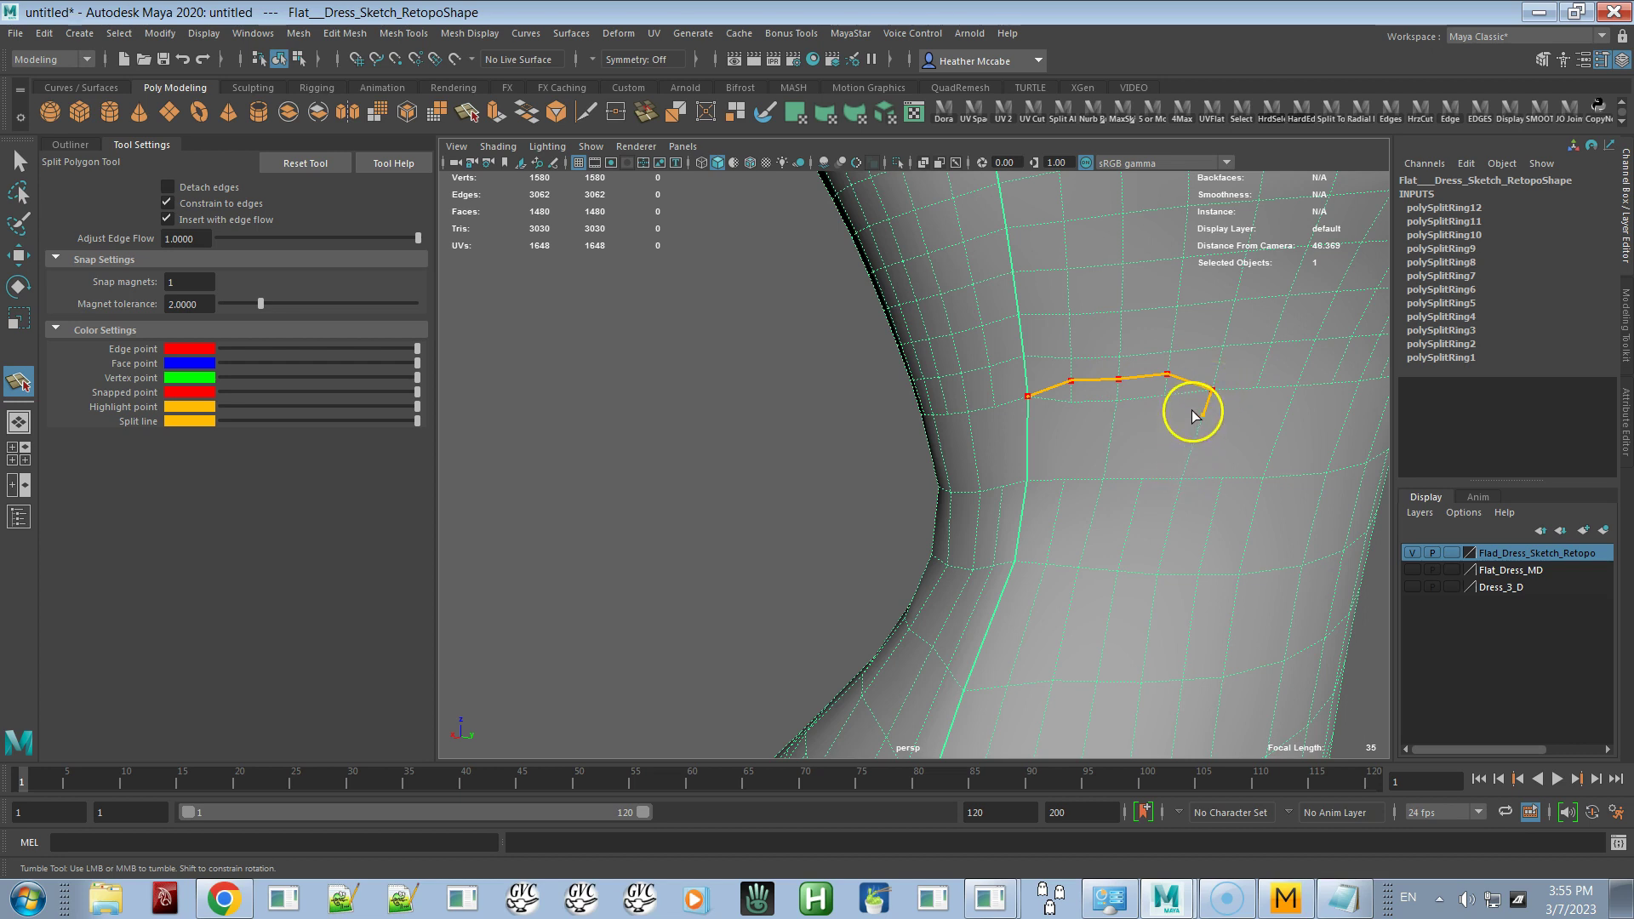
pyautogui.press('q')
pyautogui.scroll(3, 1156, 403)
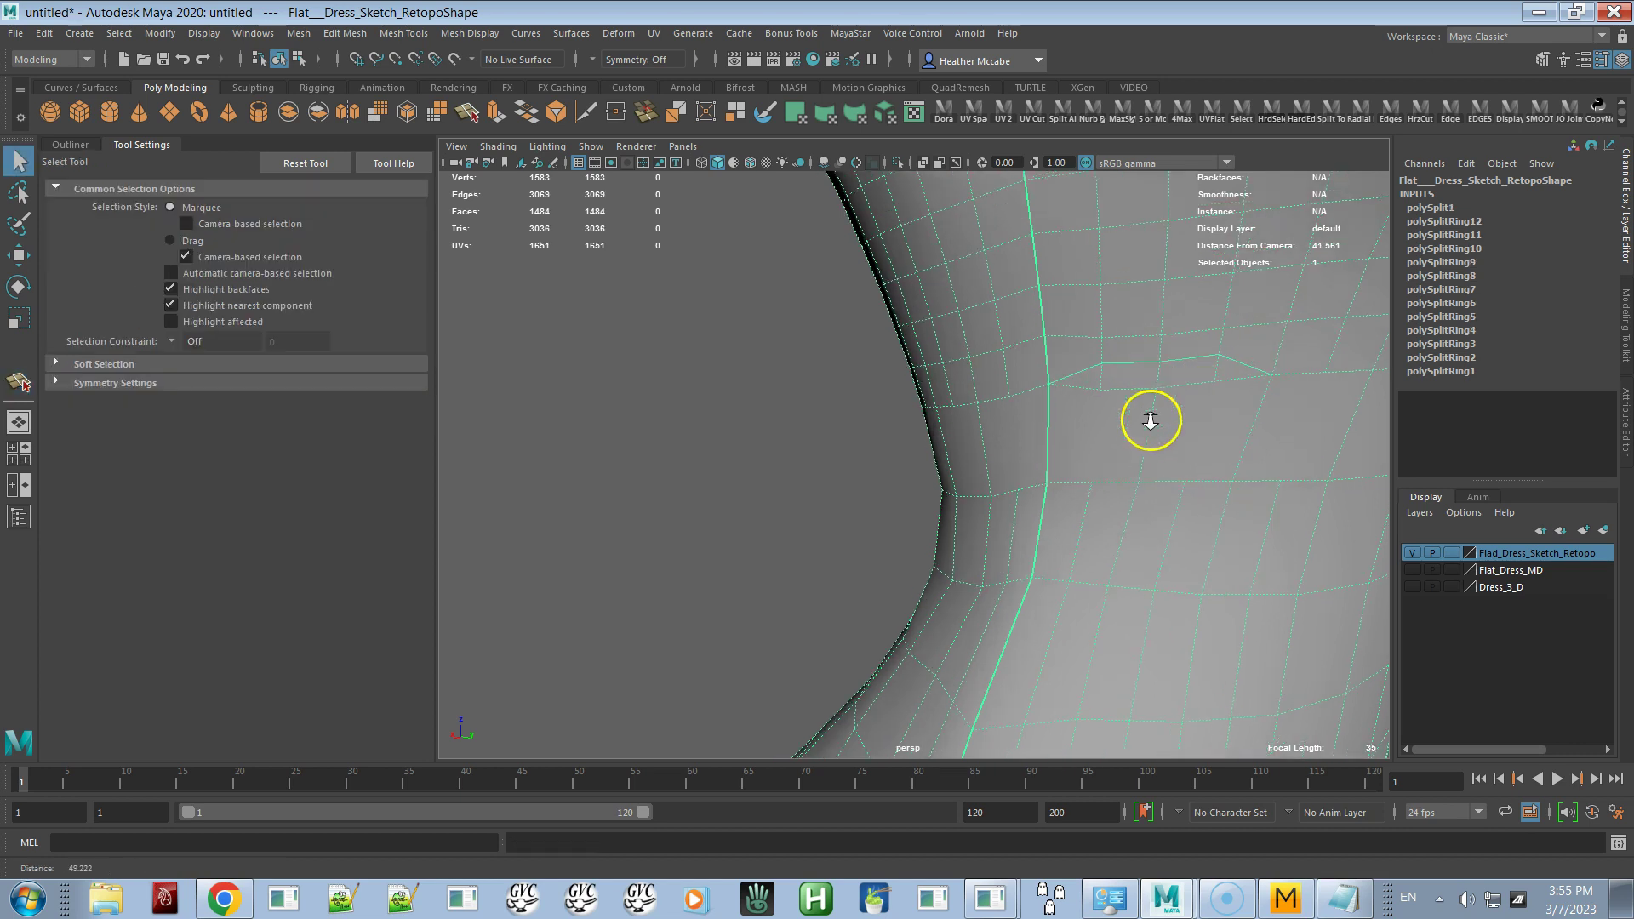
# Delete two alternate short vertical edges between the new arched path and the horizontal row beneath it
pyautogui.moveTo(1029, 330)
pyautogui.mouseDown(button='right')
pyautogui.moveTo(1024, 286)
pyautogui.moveTo(1019, 303)
pyautogui.mouseUp(button='right')
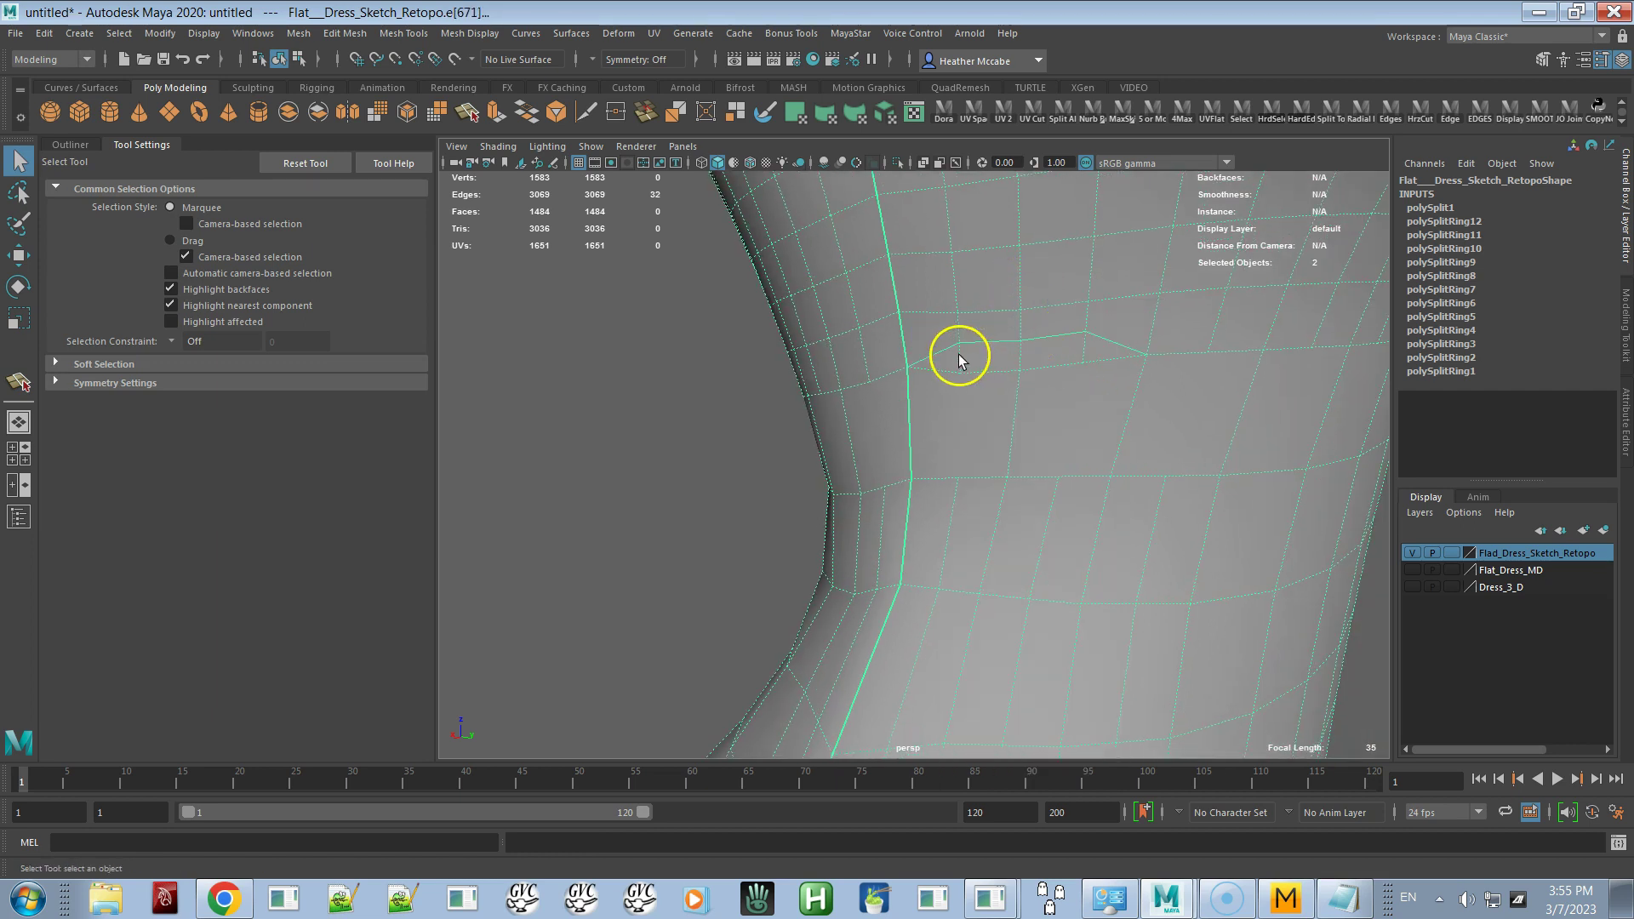
pyautogui.keyDown('shift'); pyautogui.click(1082, 347); pyautogui.keyUp('shift')
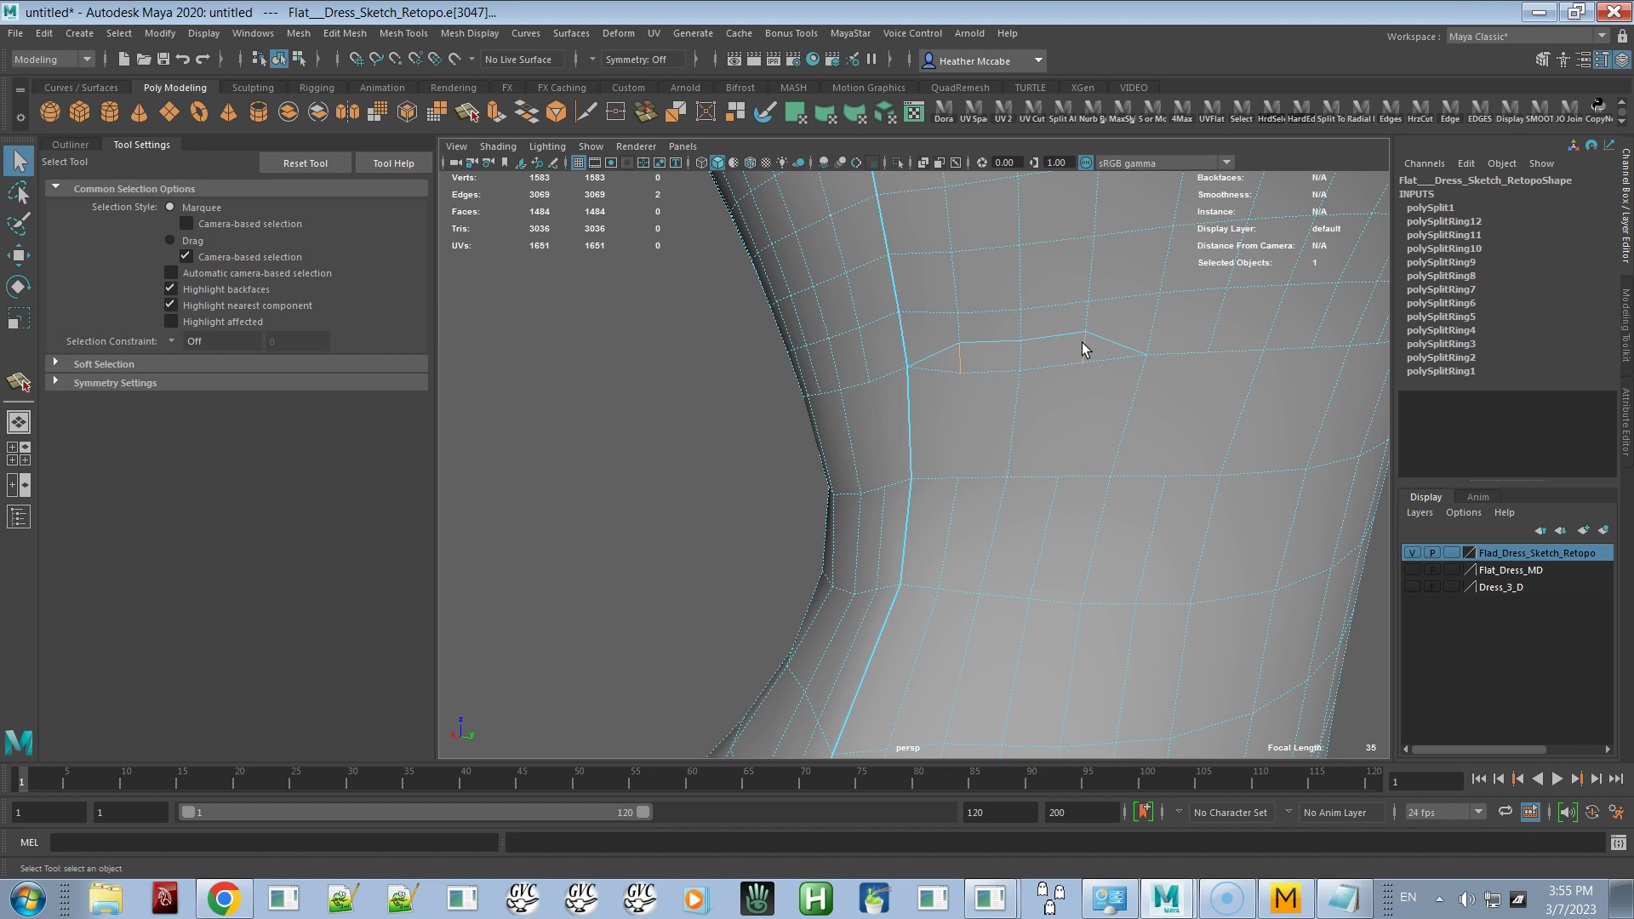
pyautogui.click(409, 34)
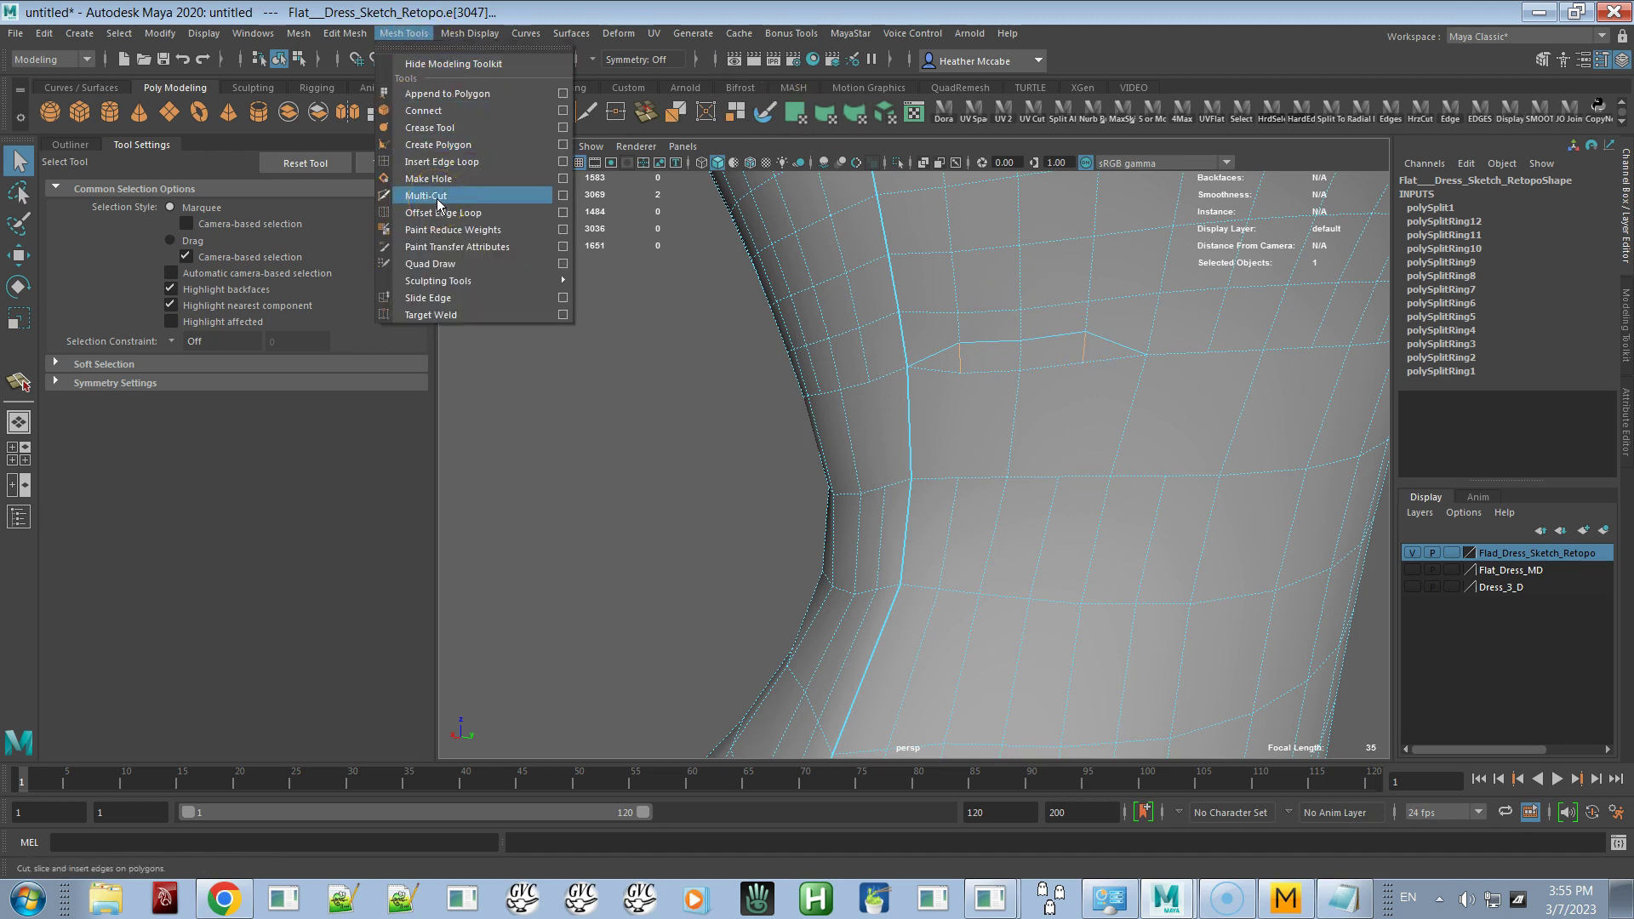
pyautogui.click(344, 34)
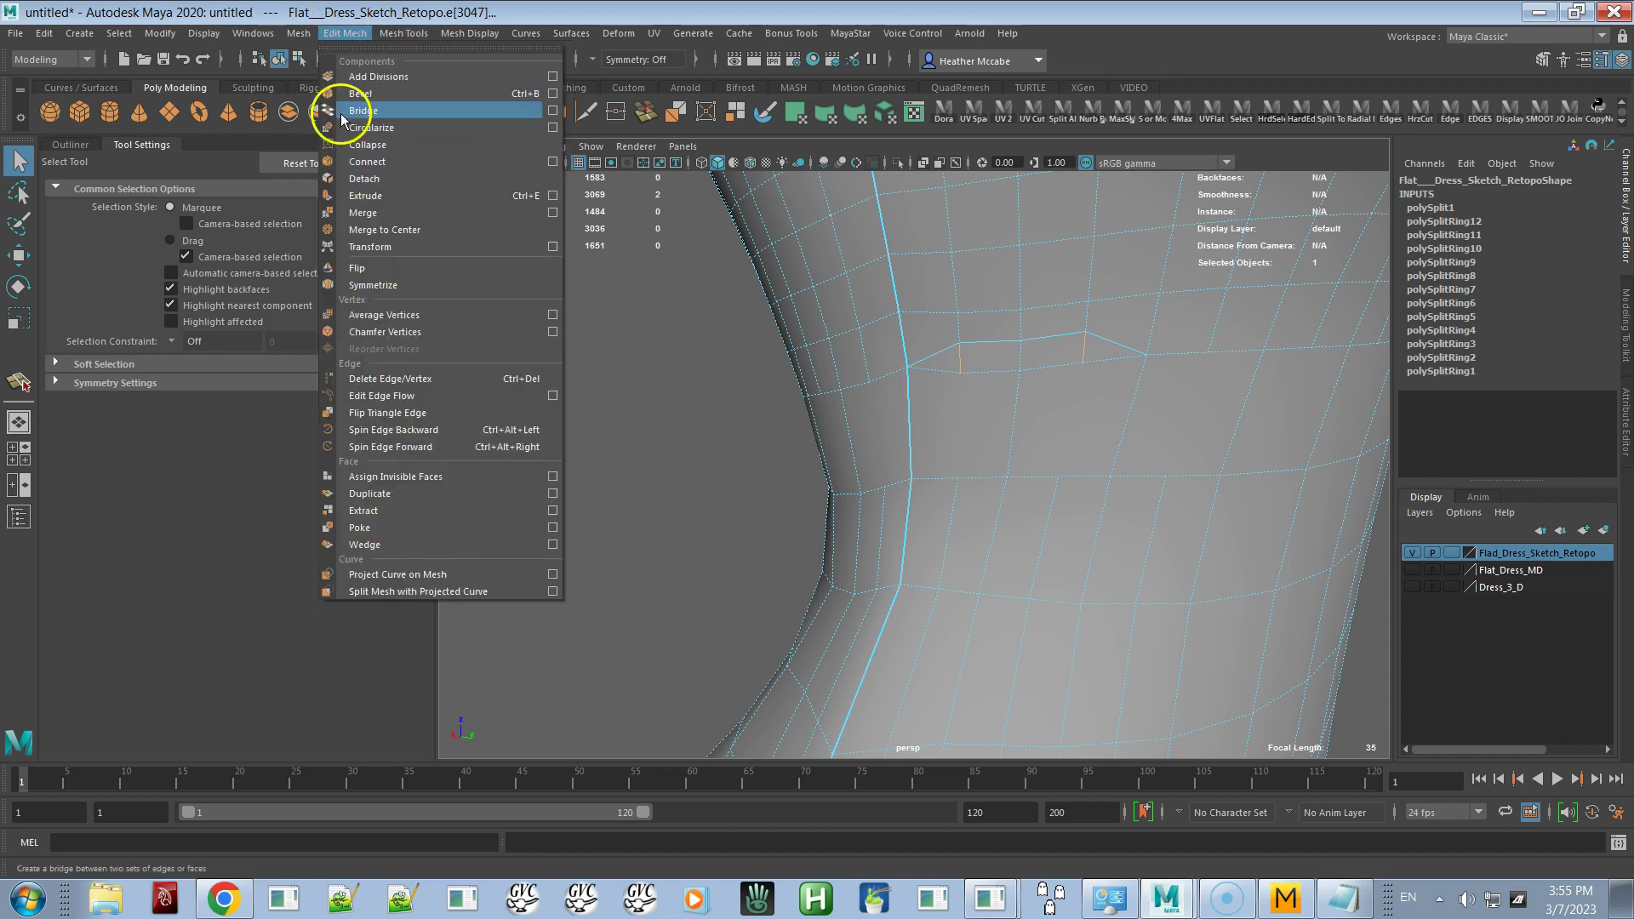
pyautogui.click(385, 380)
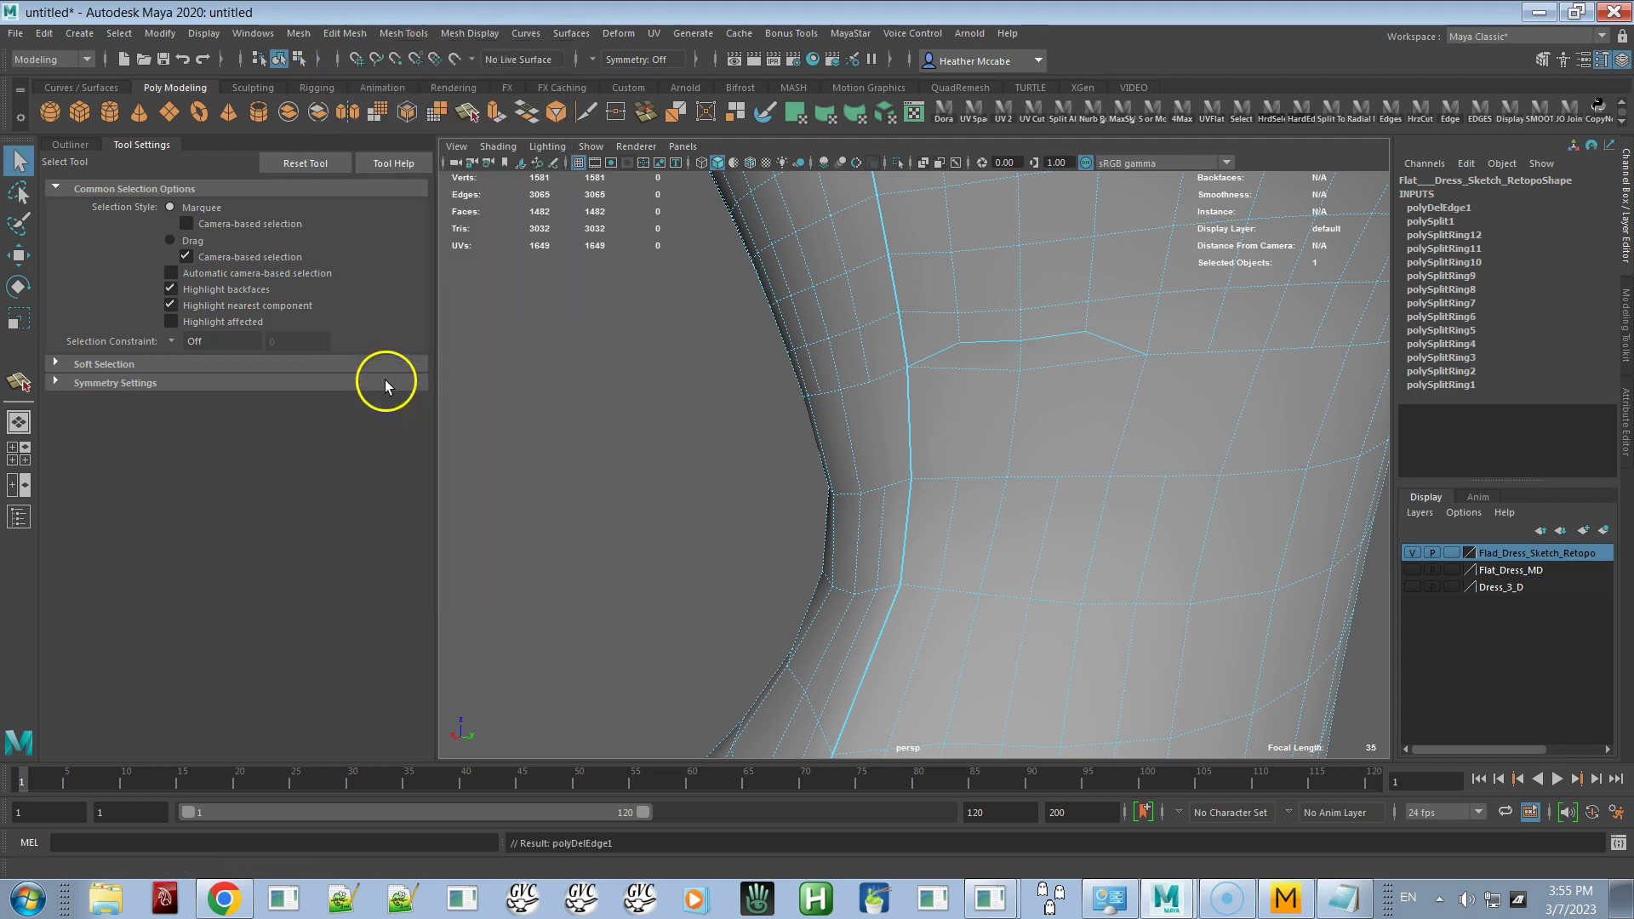
pyautogui.keyDown('alt'); pyautogui.moveTo(873, 531); pyautogui.dragTo(957, 448); pyautogui.keyUp('alt')
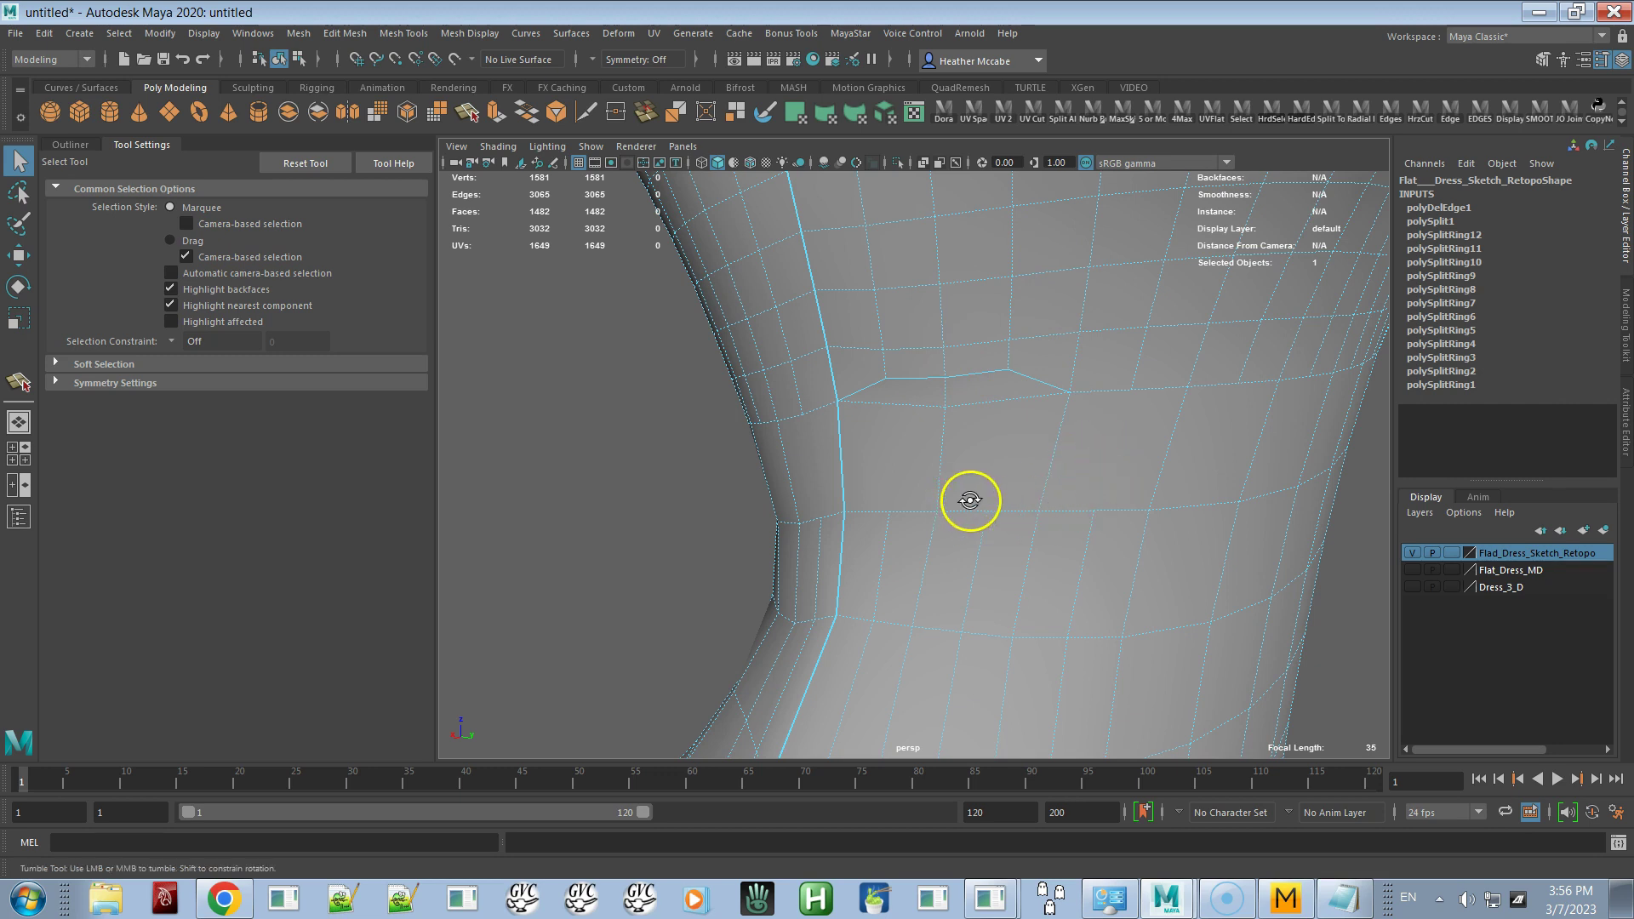
pyautogui.keyDown('alt'); pyautogui.moveTo(967, 499); pyautogui.dragTo(979, 495); pyautogui.keyUp('alt')
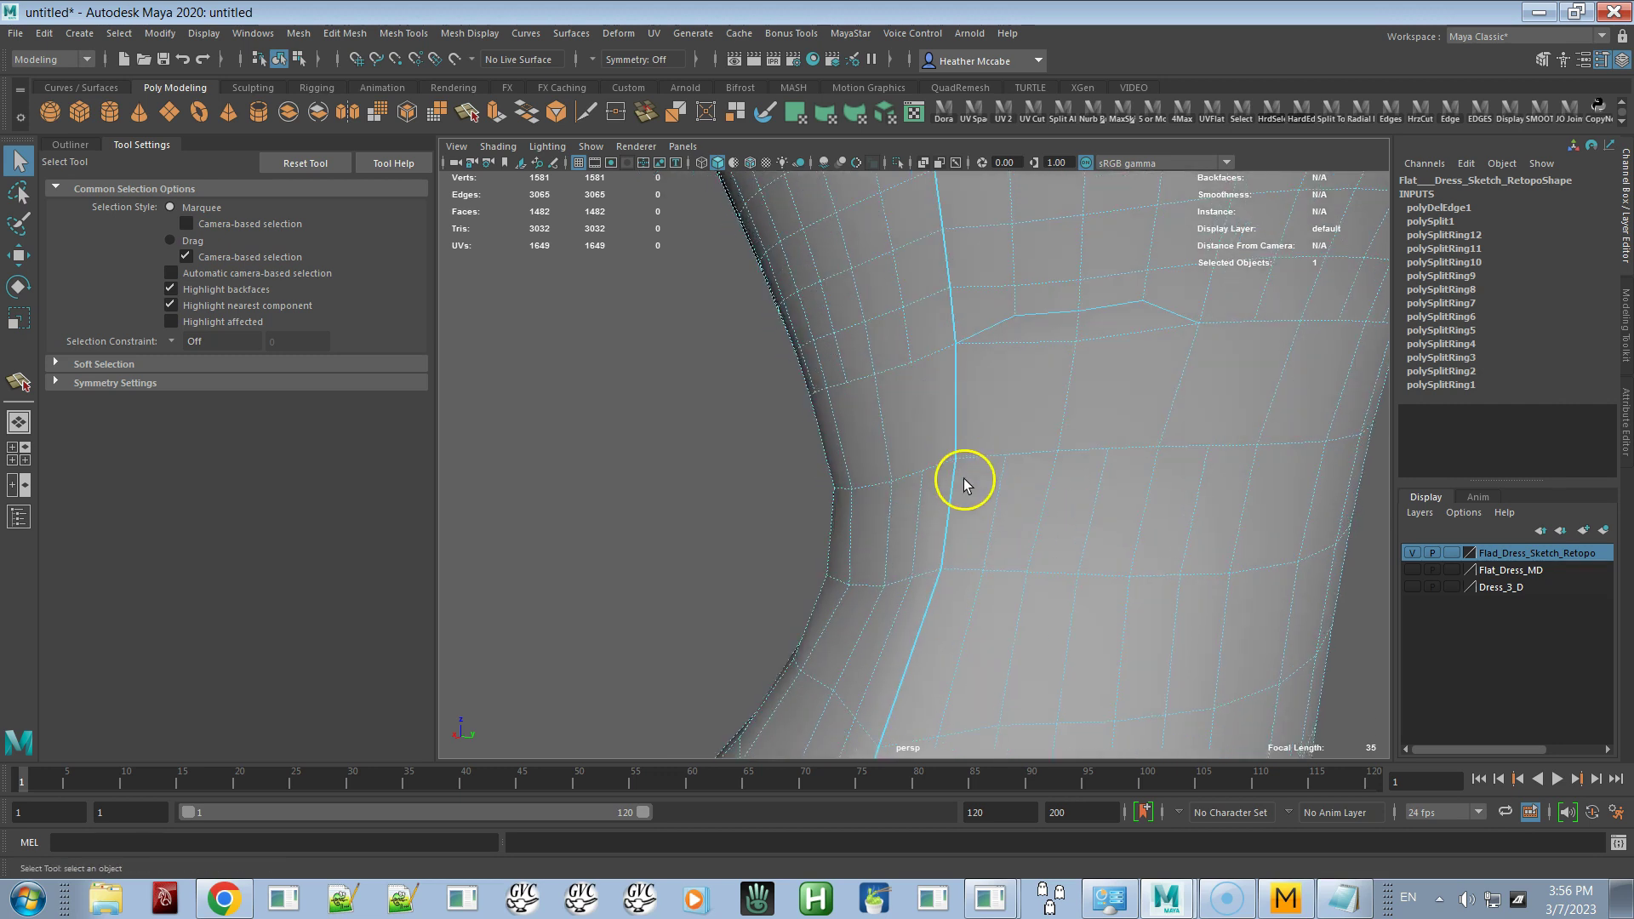
pyautogui.hotkey('ctrl', 'BackSpace')
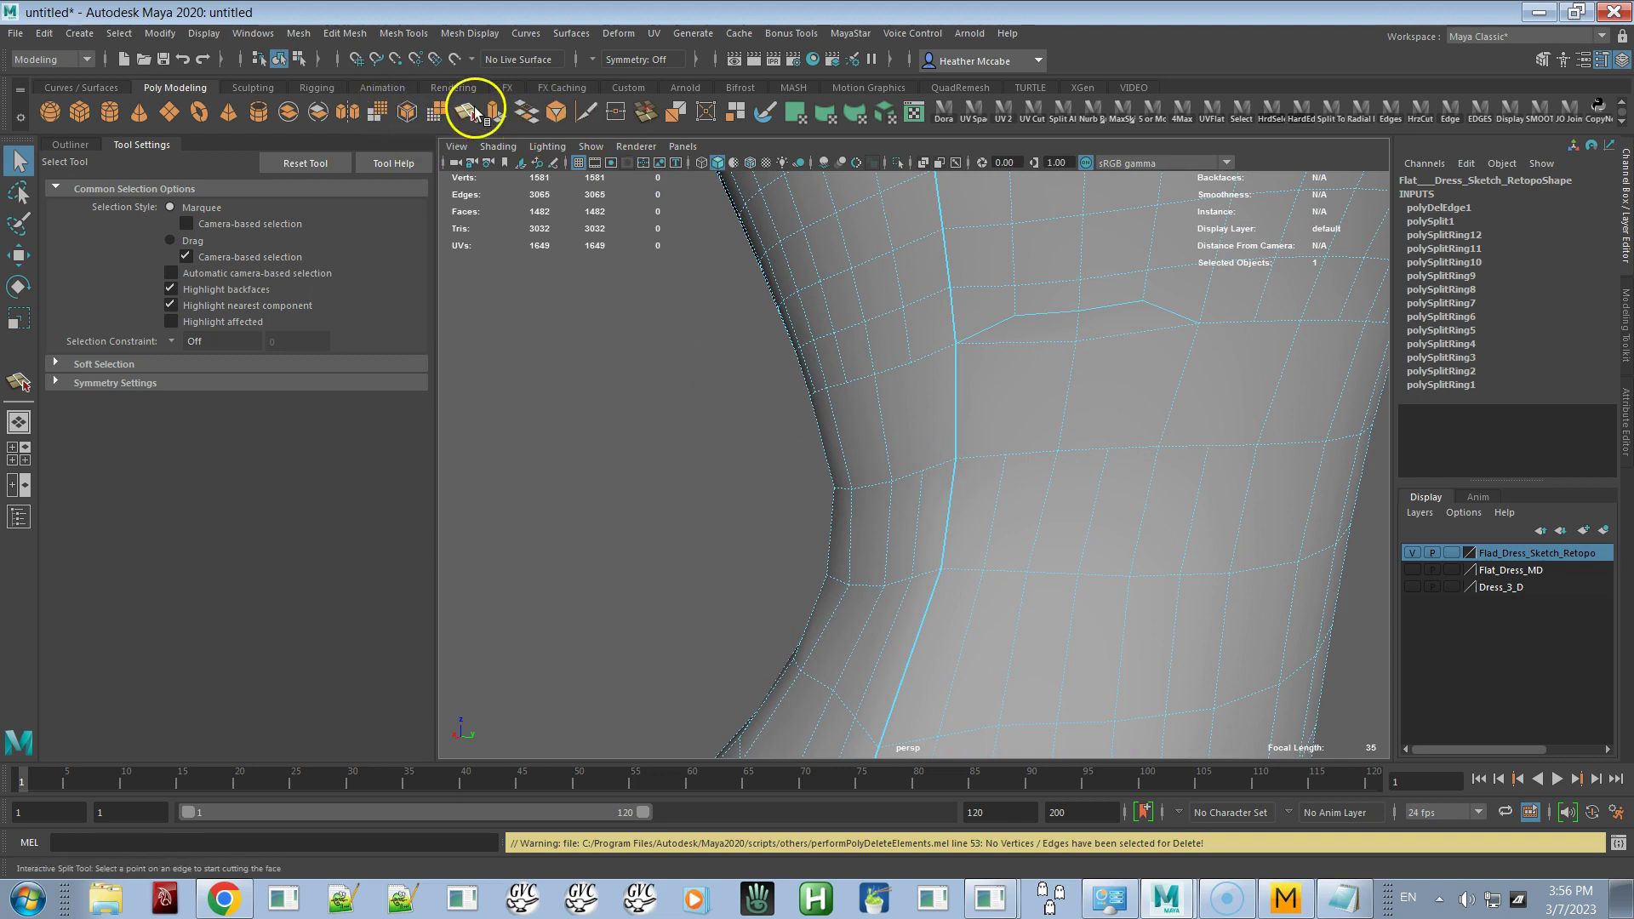
# Split a shallow U-shaped edge path below the front waist row, from the side seam across four face columns and back up to that row
pyautogui.click(468, 109)
pyautogui.click(956, 459)
pyautogui.click(994, 513)
pyautogui.click(1041, 512)
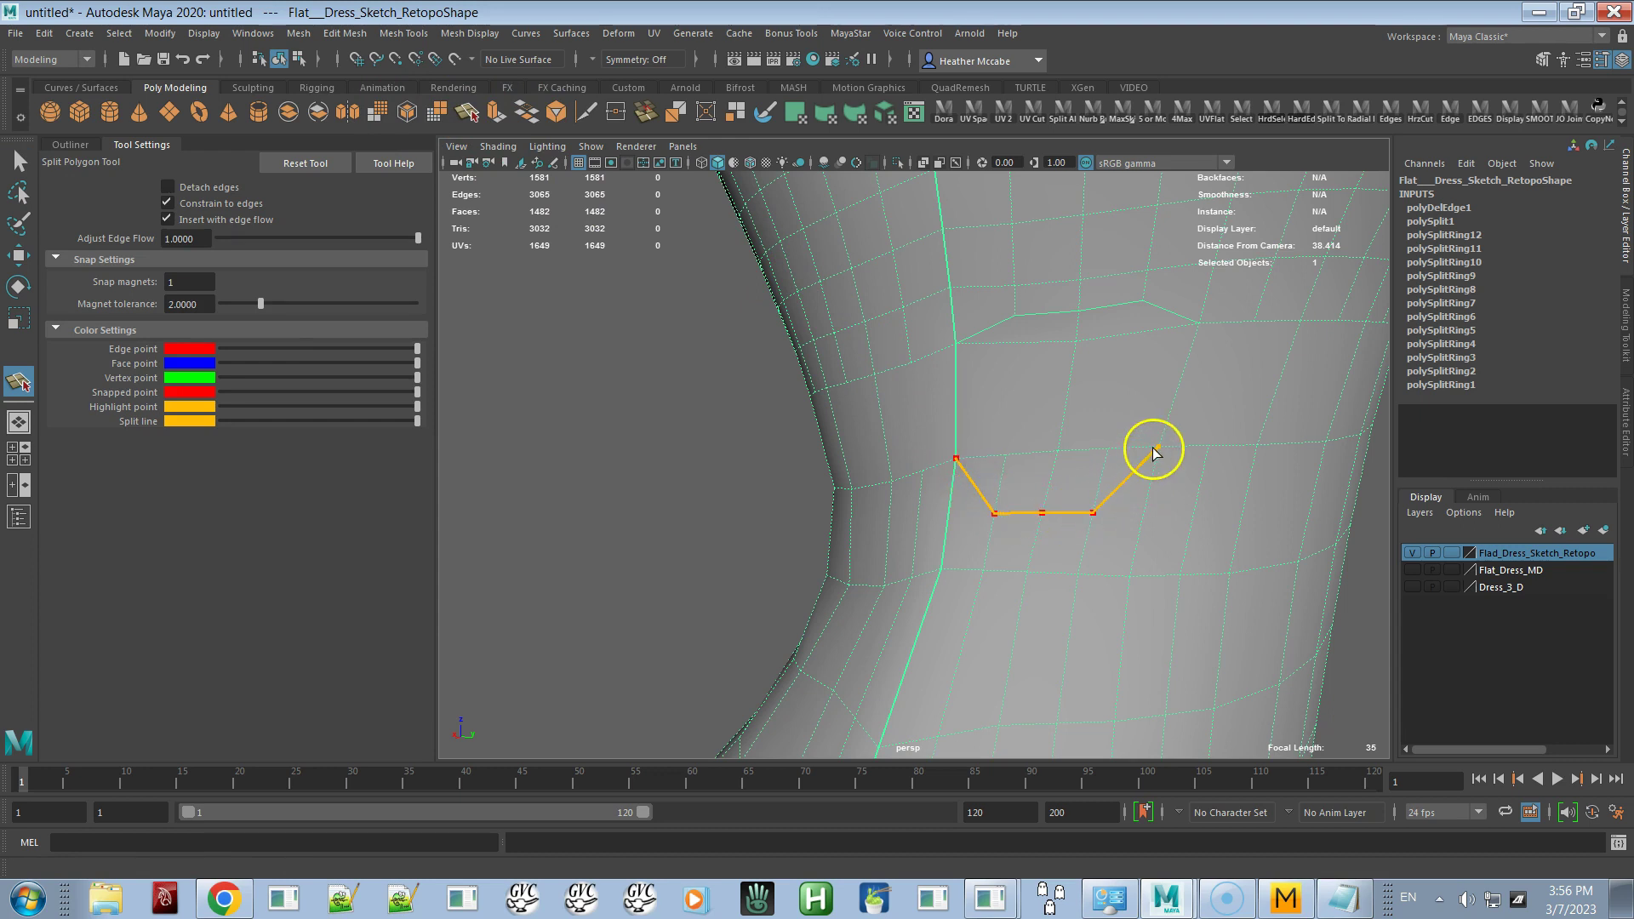
pyautogui.moveTo(1158, 451); pyautogui.dragTo(746, 482)
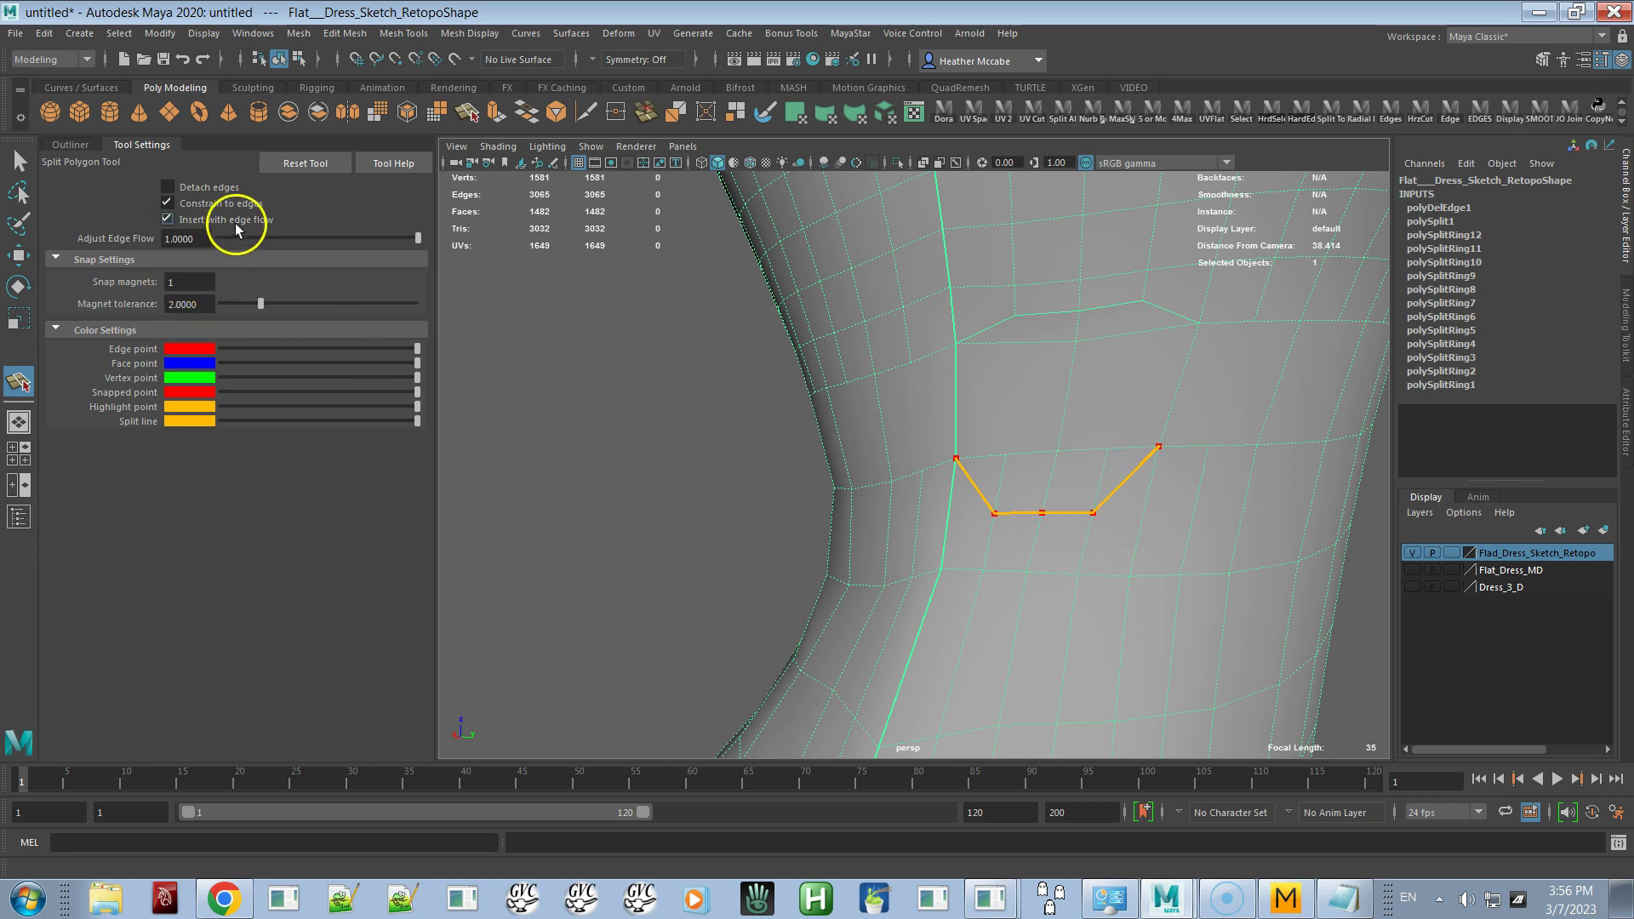
pyautogui.moveTo(455, 263); pyautogui.dragTo(1143, 451)
pyautogui.press('q')
# Delete two alternate short vertical edges between the front waist row and the new U-shaped path beneath it
pyautogui.moveTo(1113, 453); pyautogui.dragTo(1103, 401, button='right')
pyautogui.doubleClick(1008, 482)
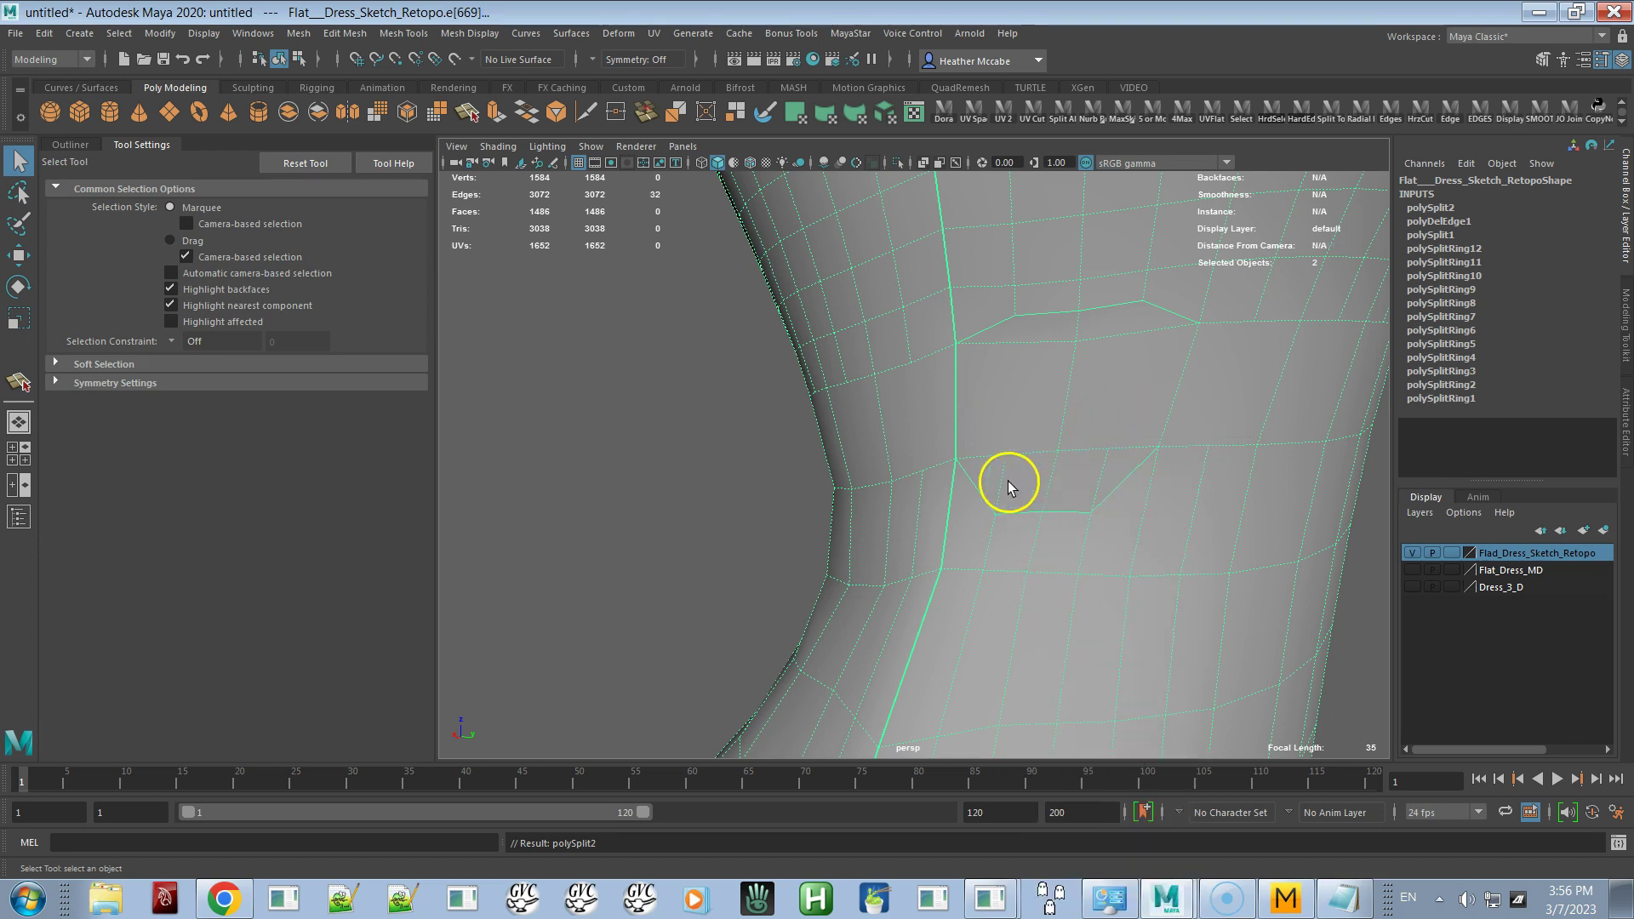
pyautogui.click(1002, 473)
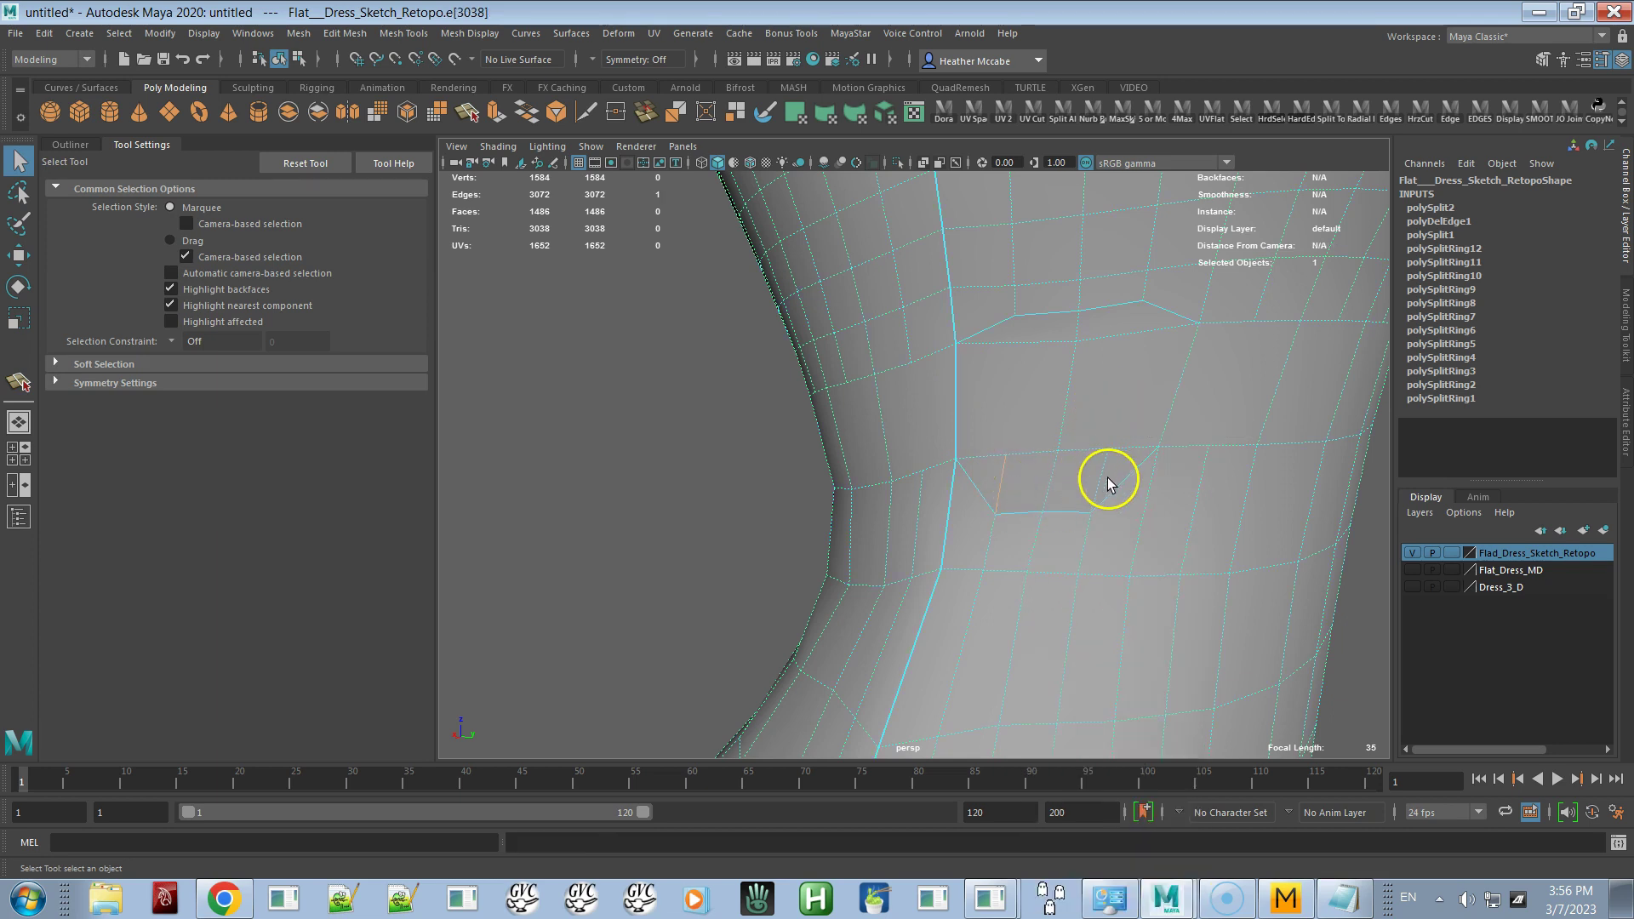
pyautogui.keyDown('shift'); pyautogui.click(1105, 462); pyautogui.keyUp('shift')
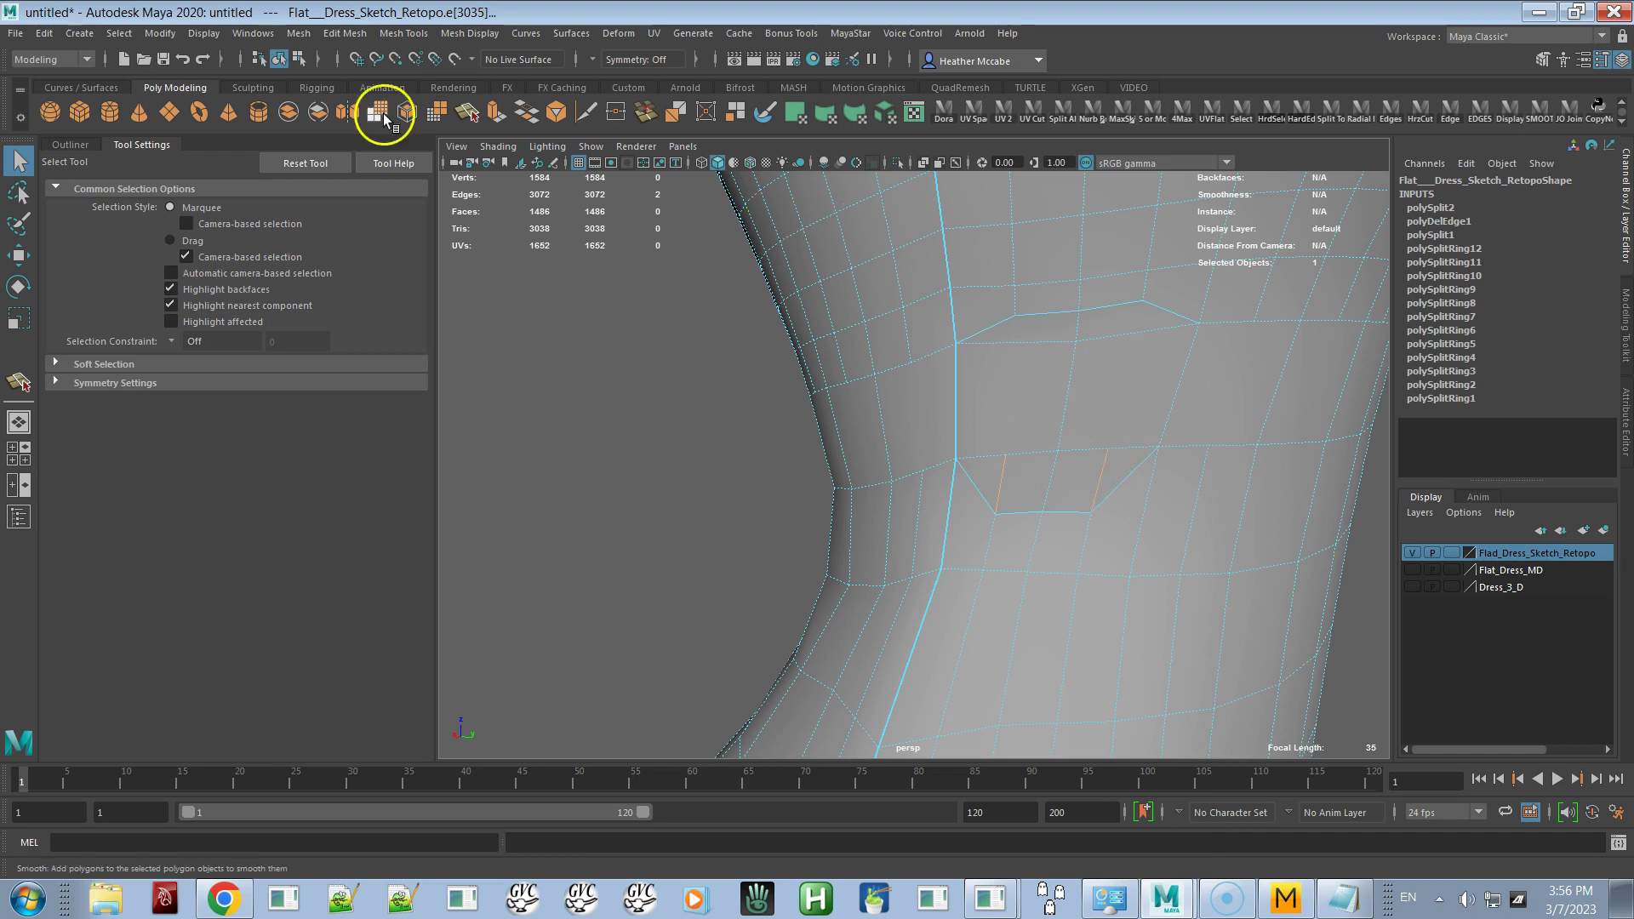
pyautogui.click(411, 34)
pyautogui.moveTo(345, 33)
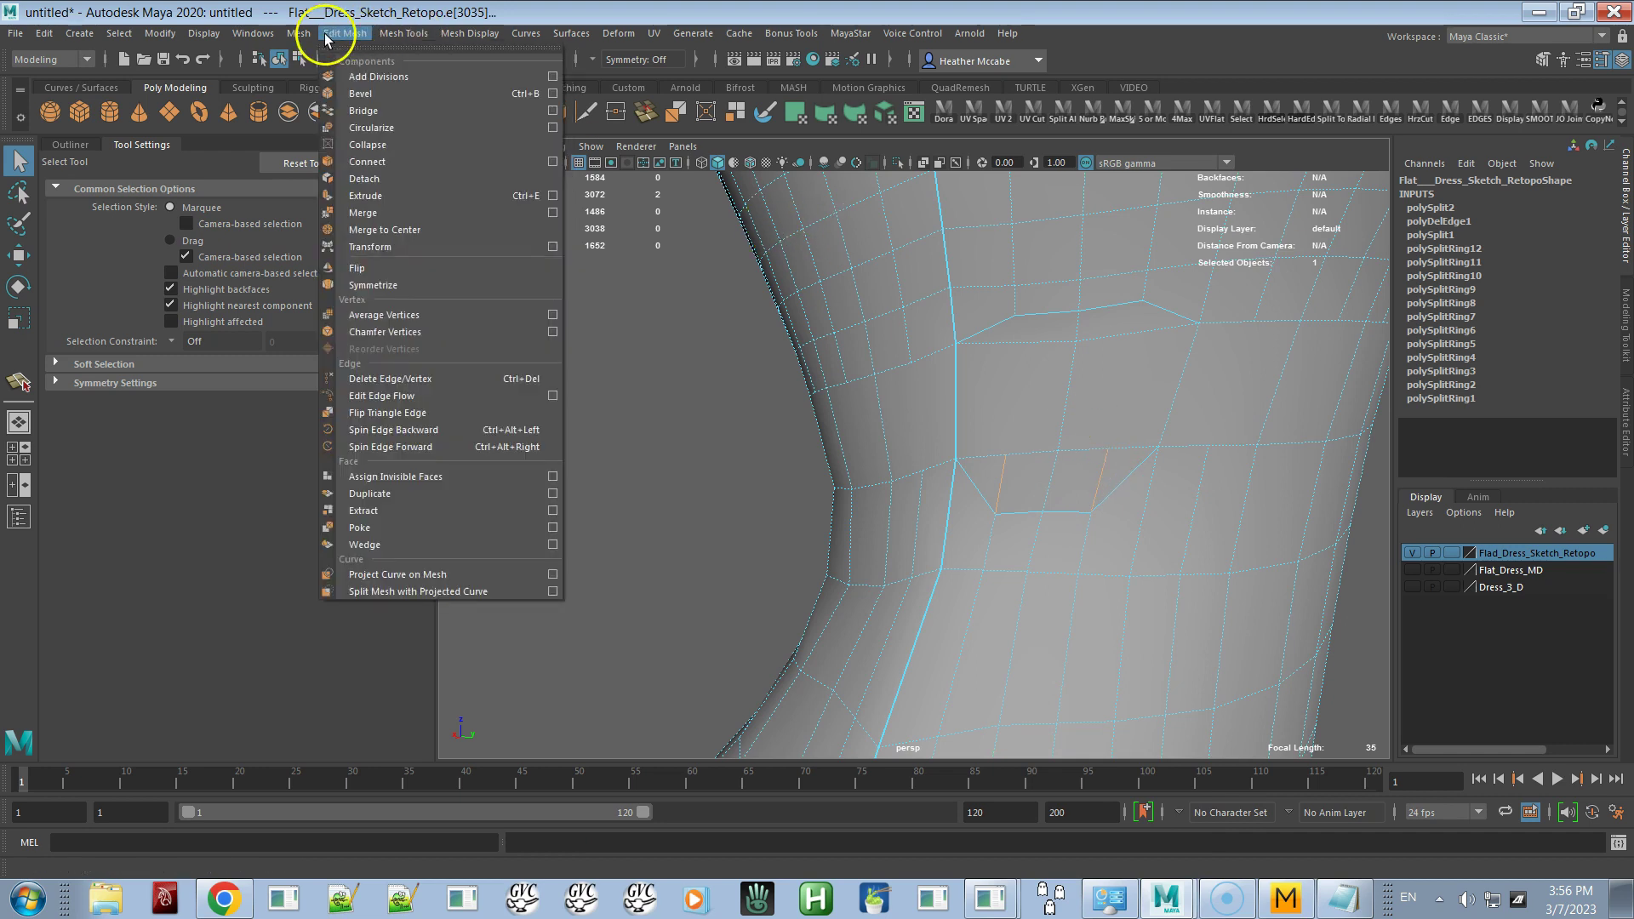
pyautogui.click(404, 371)
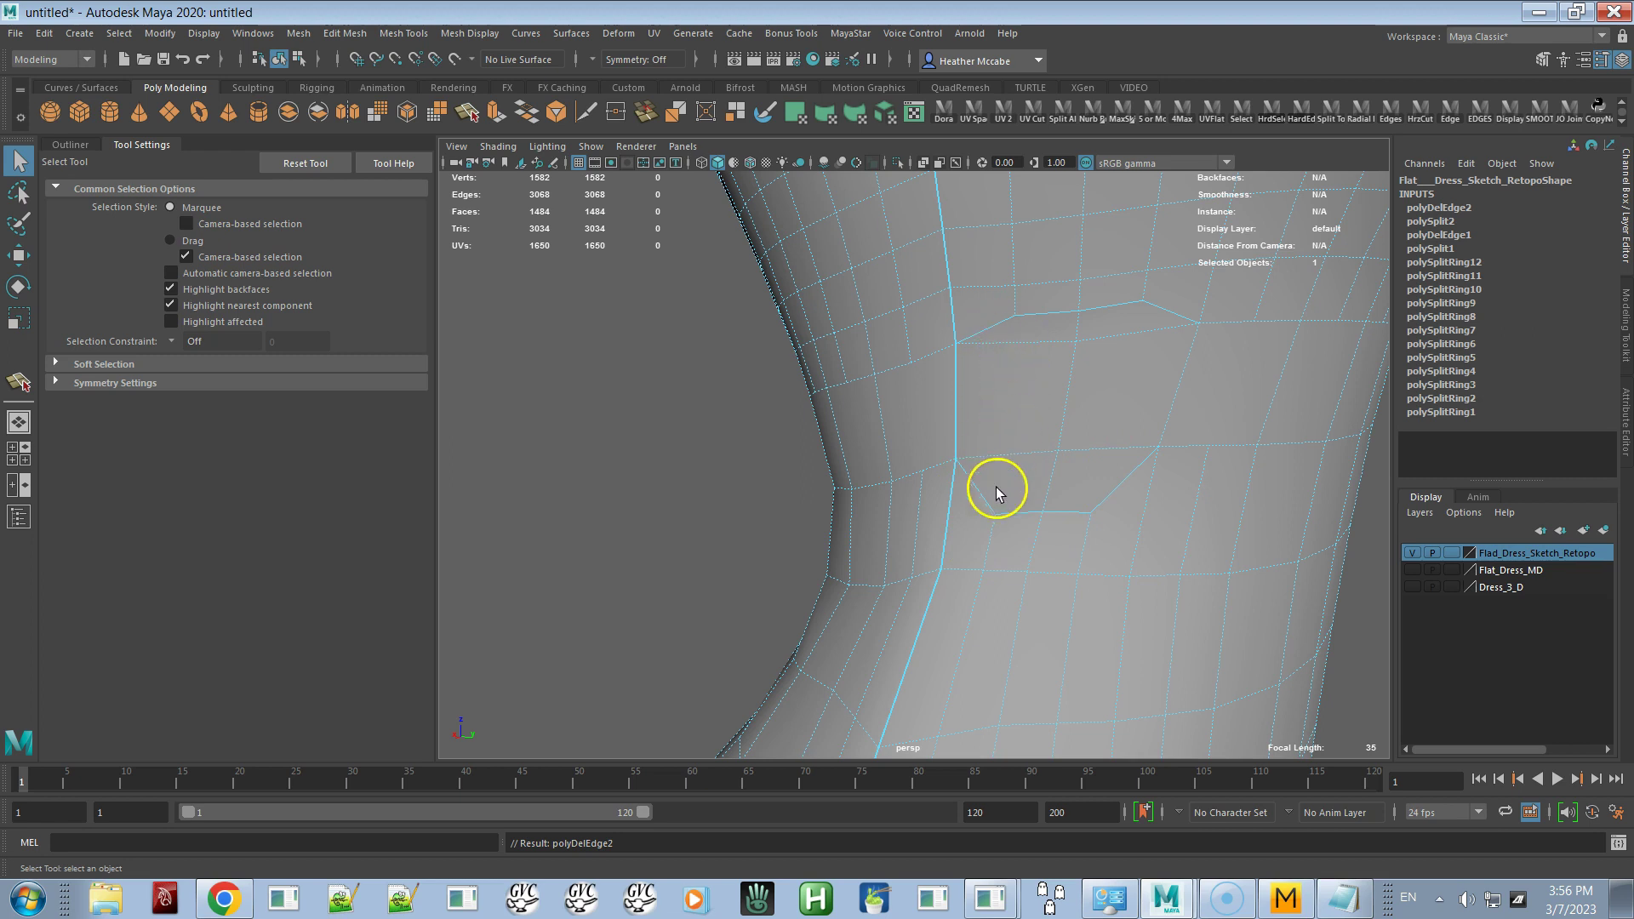
# Begin a scalloped split just below a horizontal row on the upper back hip, starting near the side seam and returning to the row every four columns
pyautogui.scroll(-6, 1051, 481)
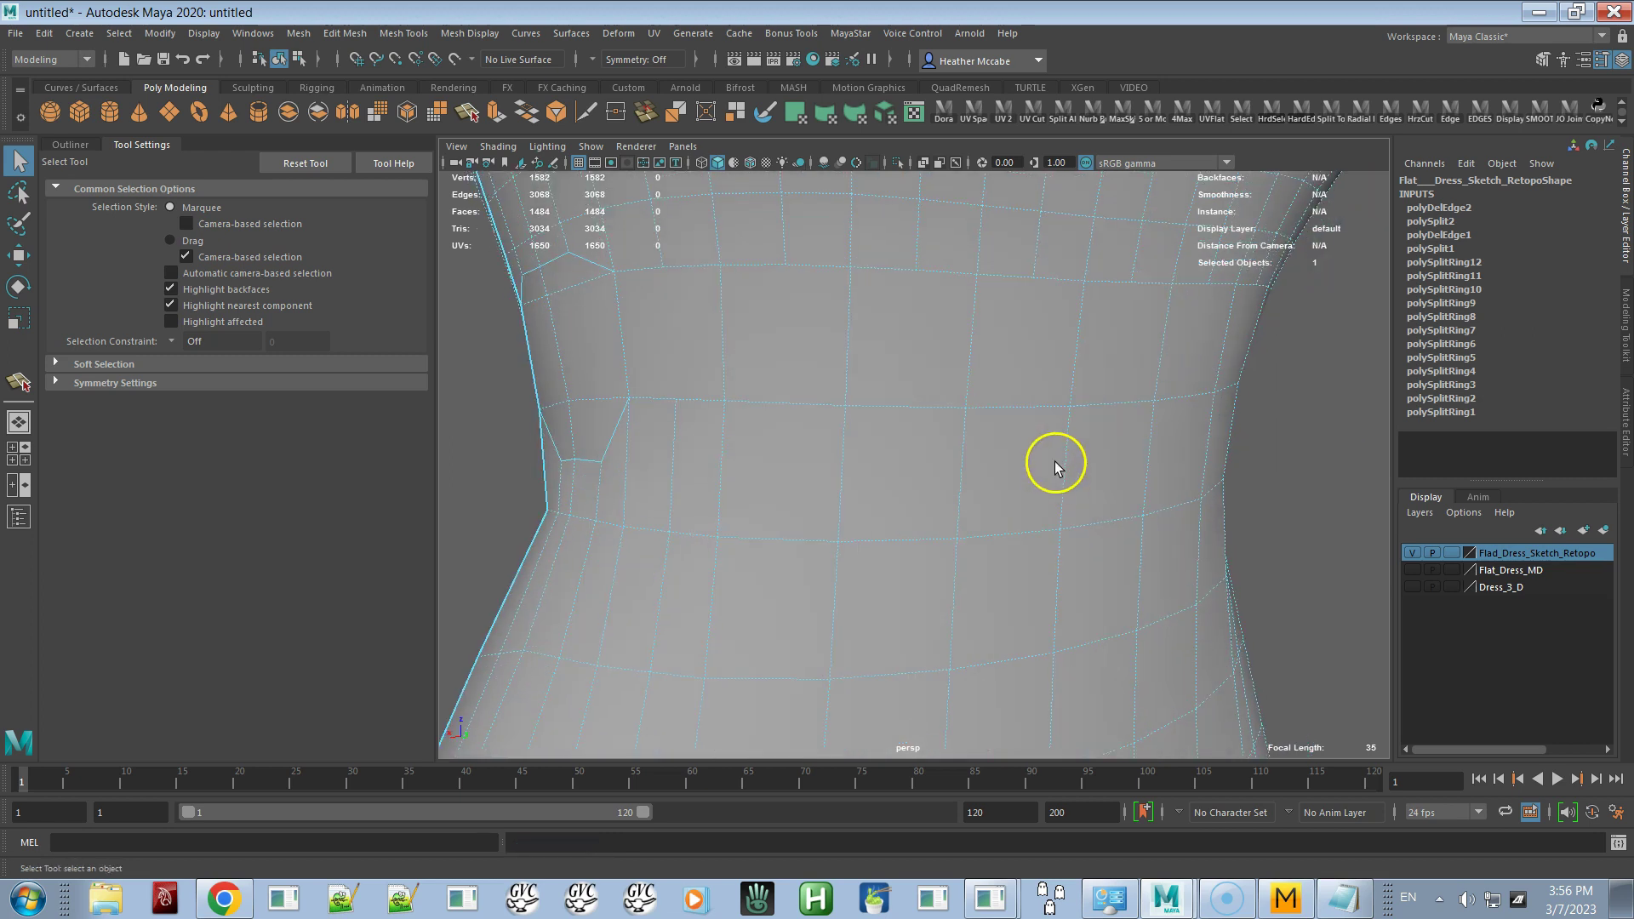
pyautogui.keyDown('alt'); pyautogui.moveTo(923, 314); pyautogui.dragTo(879, 459); pyautogui.keyUp('alt')
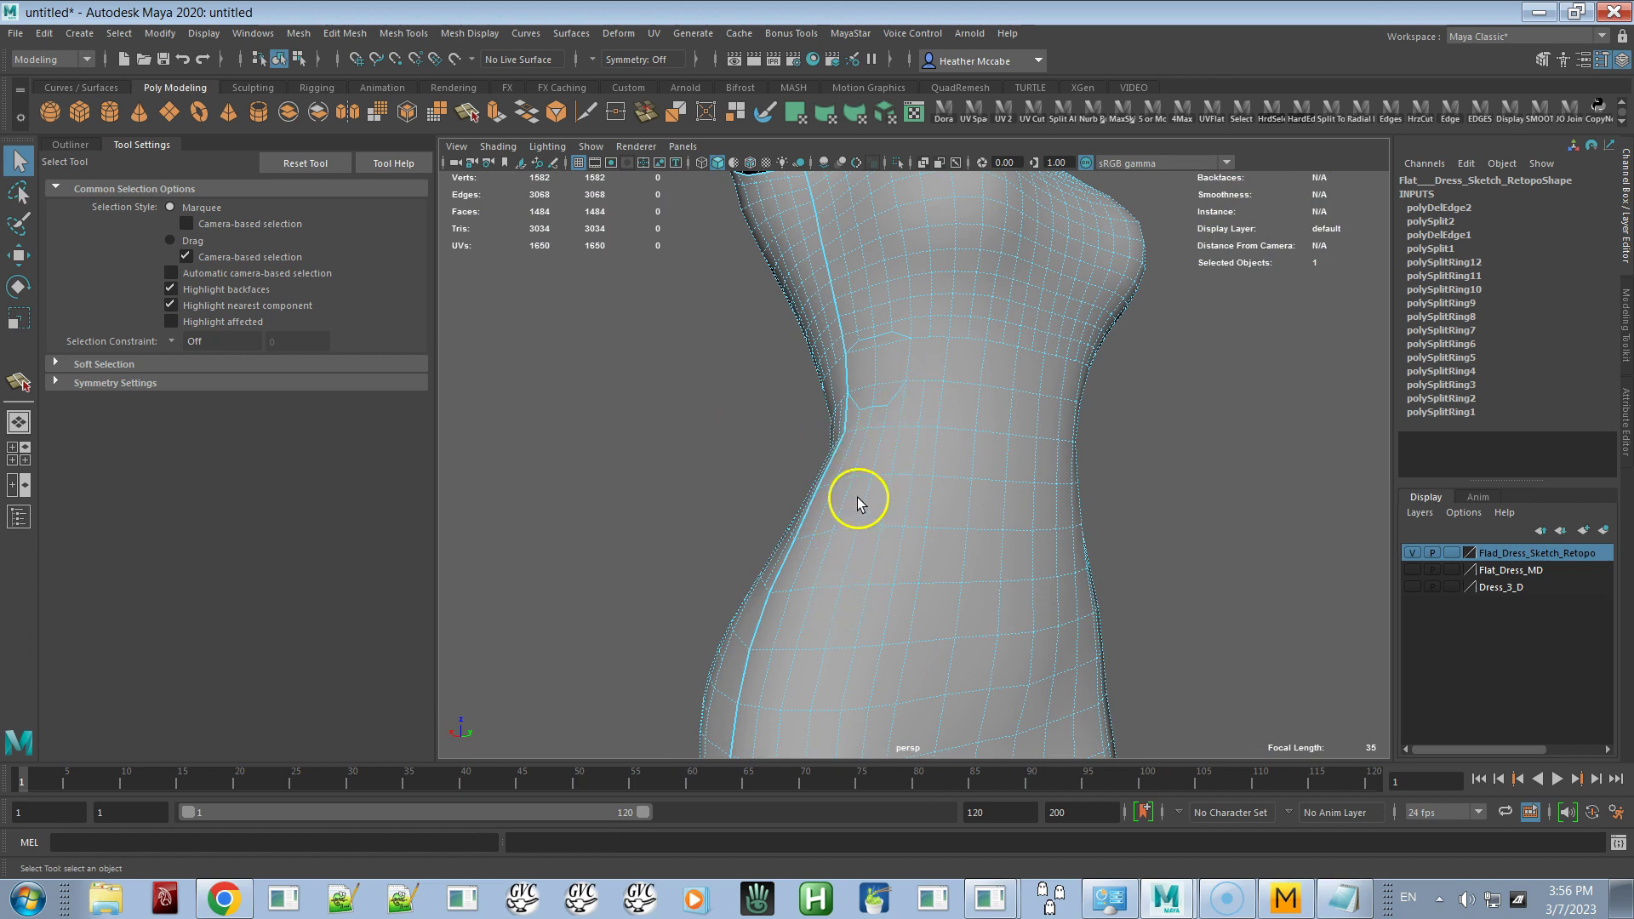
pyautogui.keyDown('alt'); pyautogui.moveTo(876, 402); pyautogui.dragTo(1152, 438); pyautogui.keyUp('alt')
pyautogui.keyDown('alt'); pyautogui.moveTo(1021, 548); pyautogui.dragTo(905, 551); pyautogui.keyUp('alt')
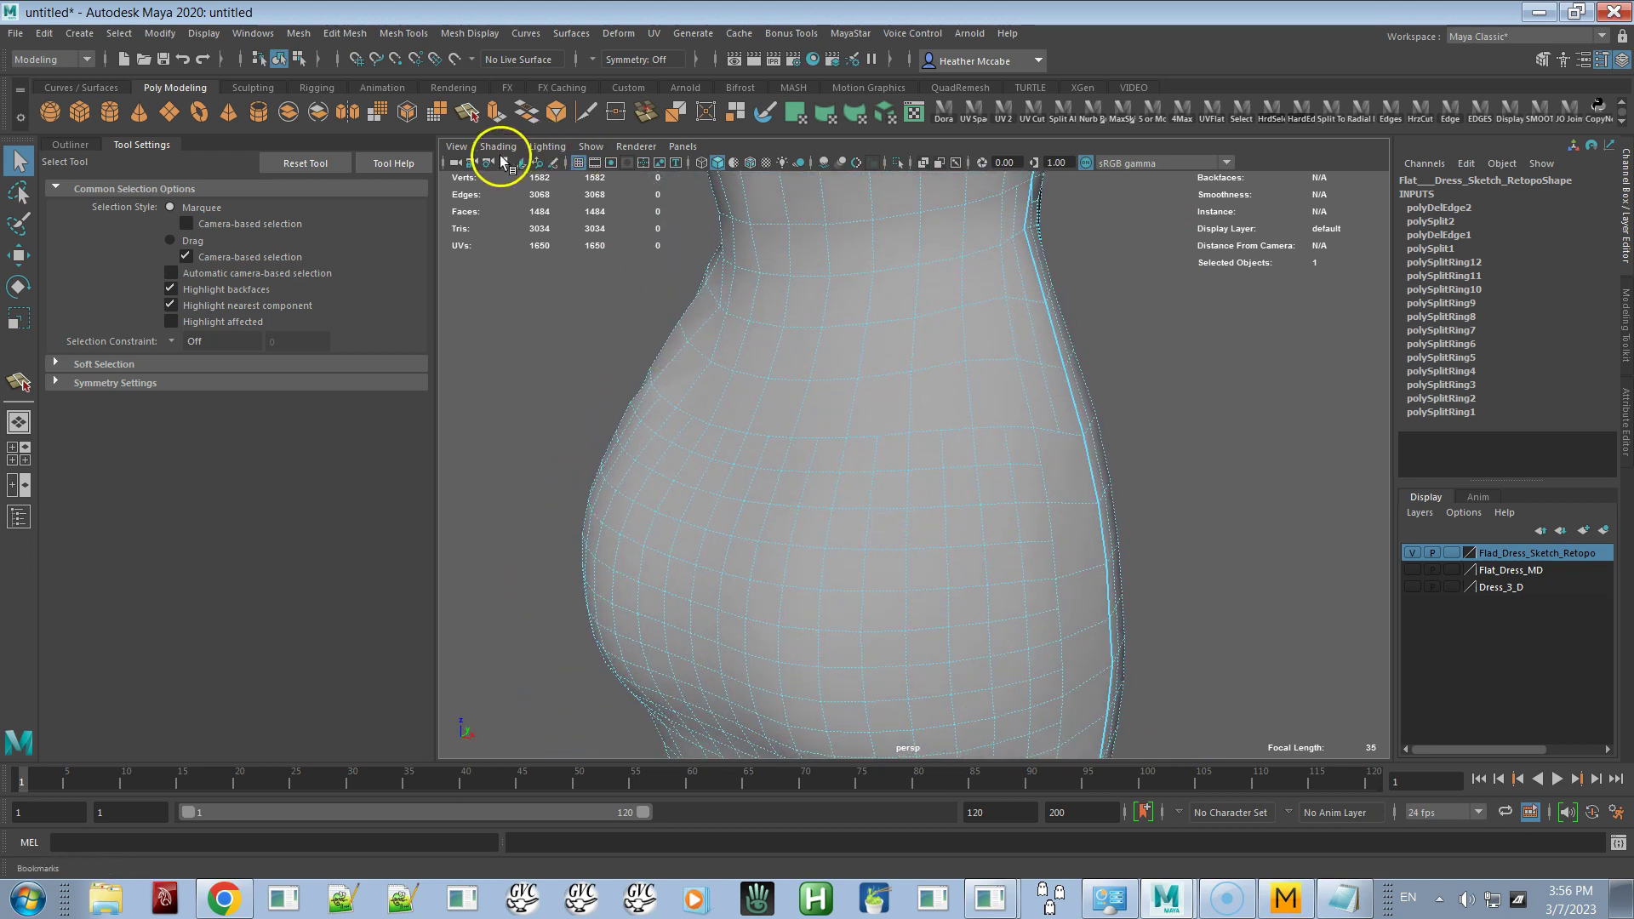
pyautogui.click(464, 109)
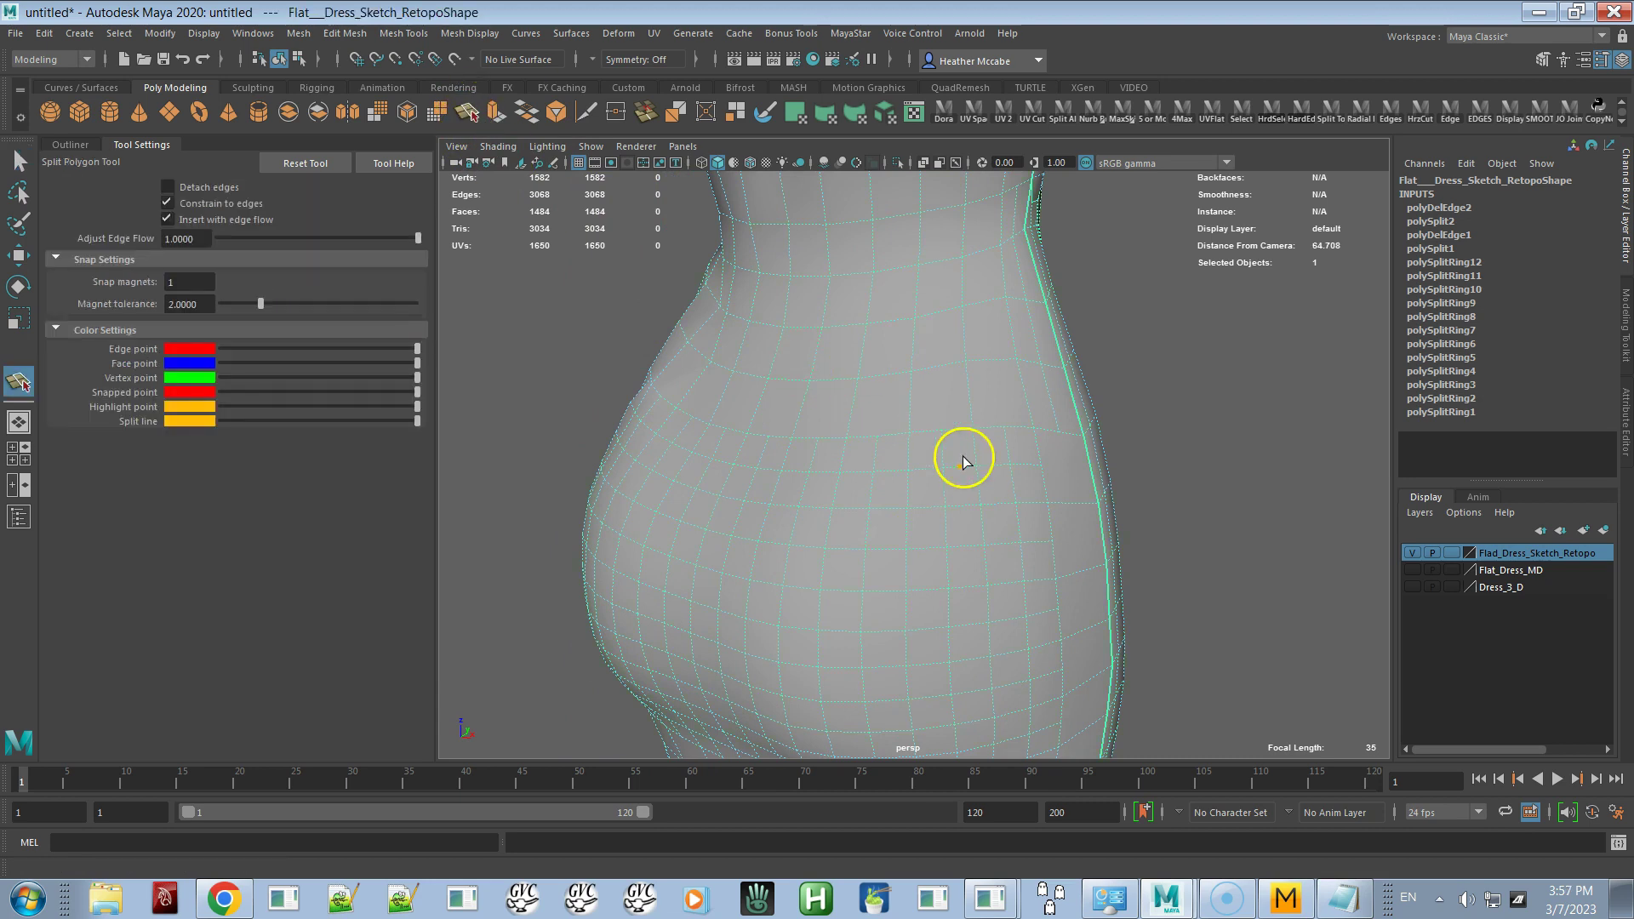
pyautogui.click(1033, 428)
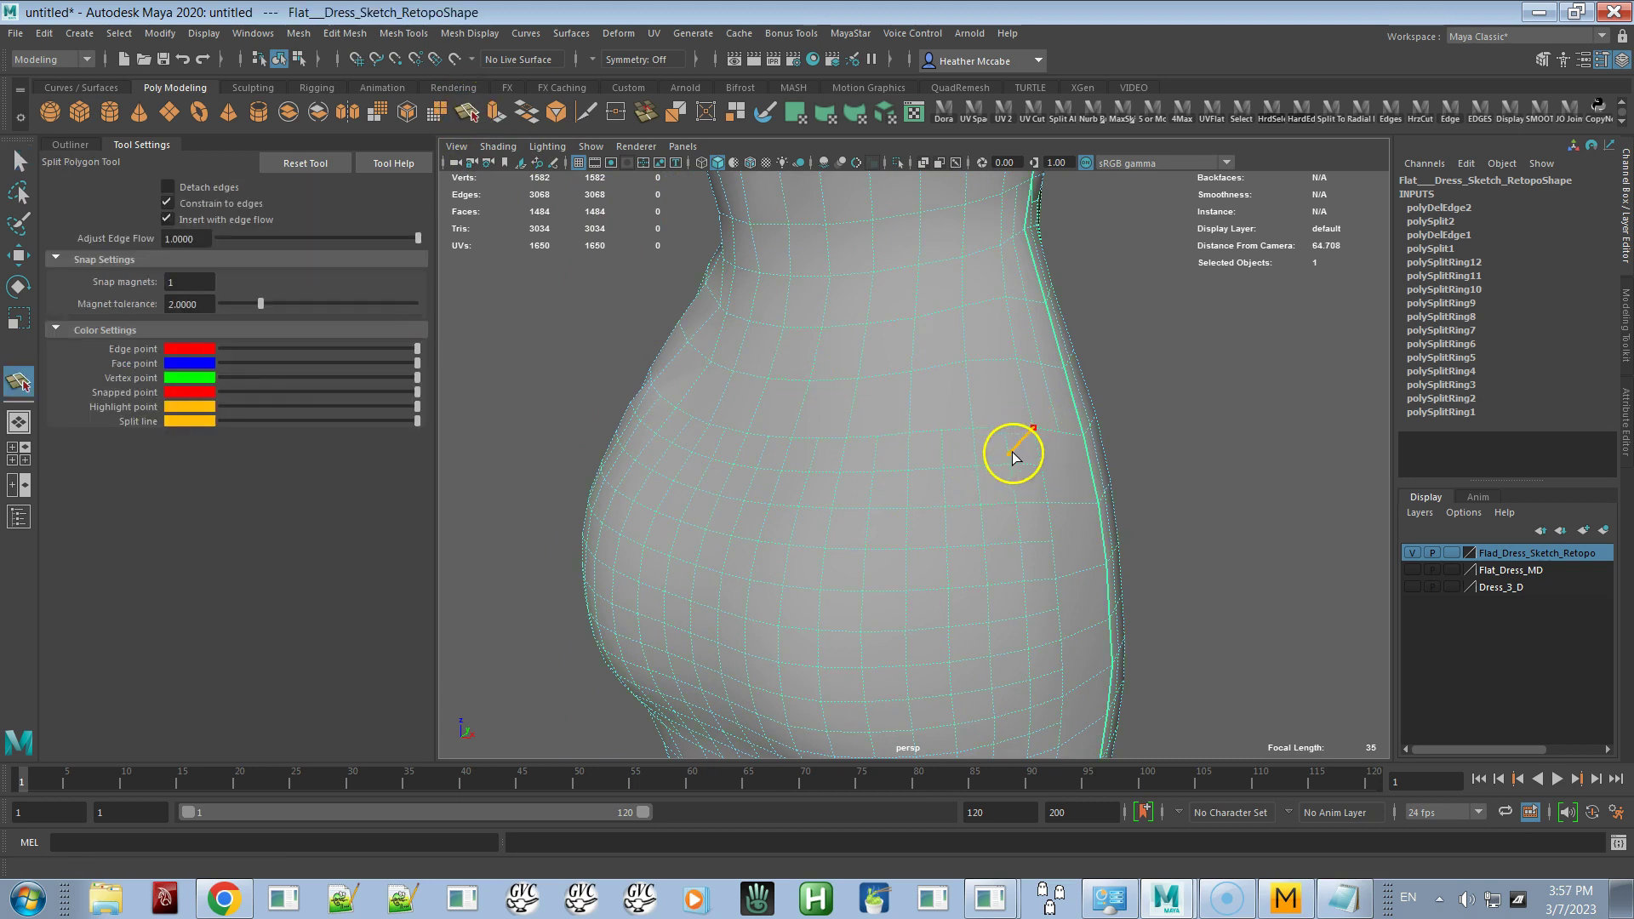
pyautogui.click(1007, 446)
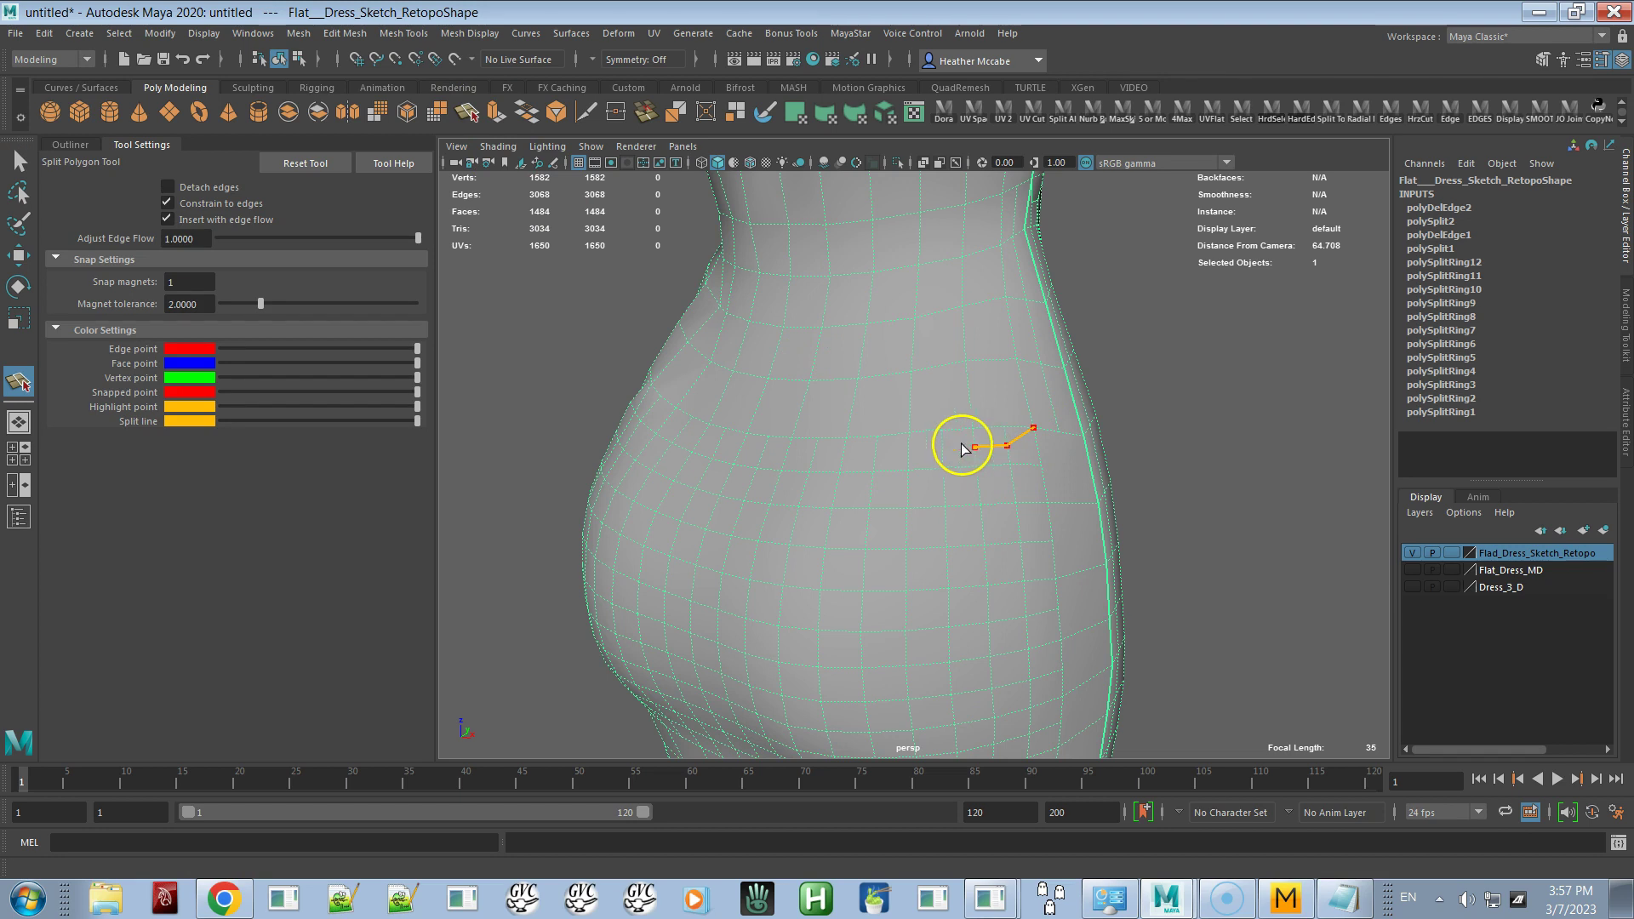
pyautogui.click(946, 450)
pyautogui.click(876, 458)
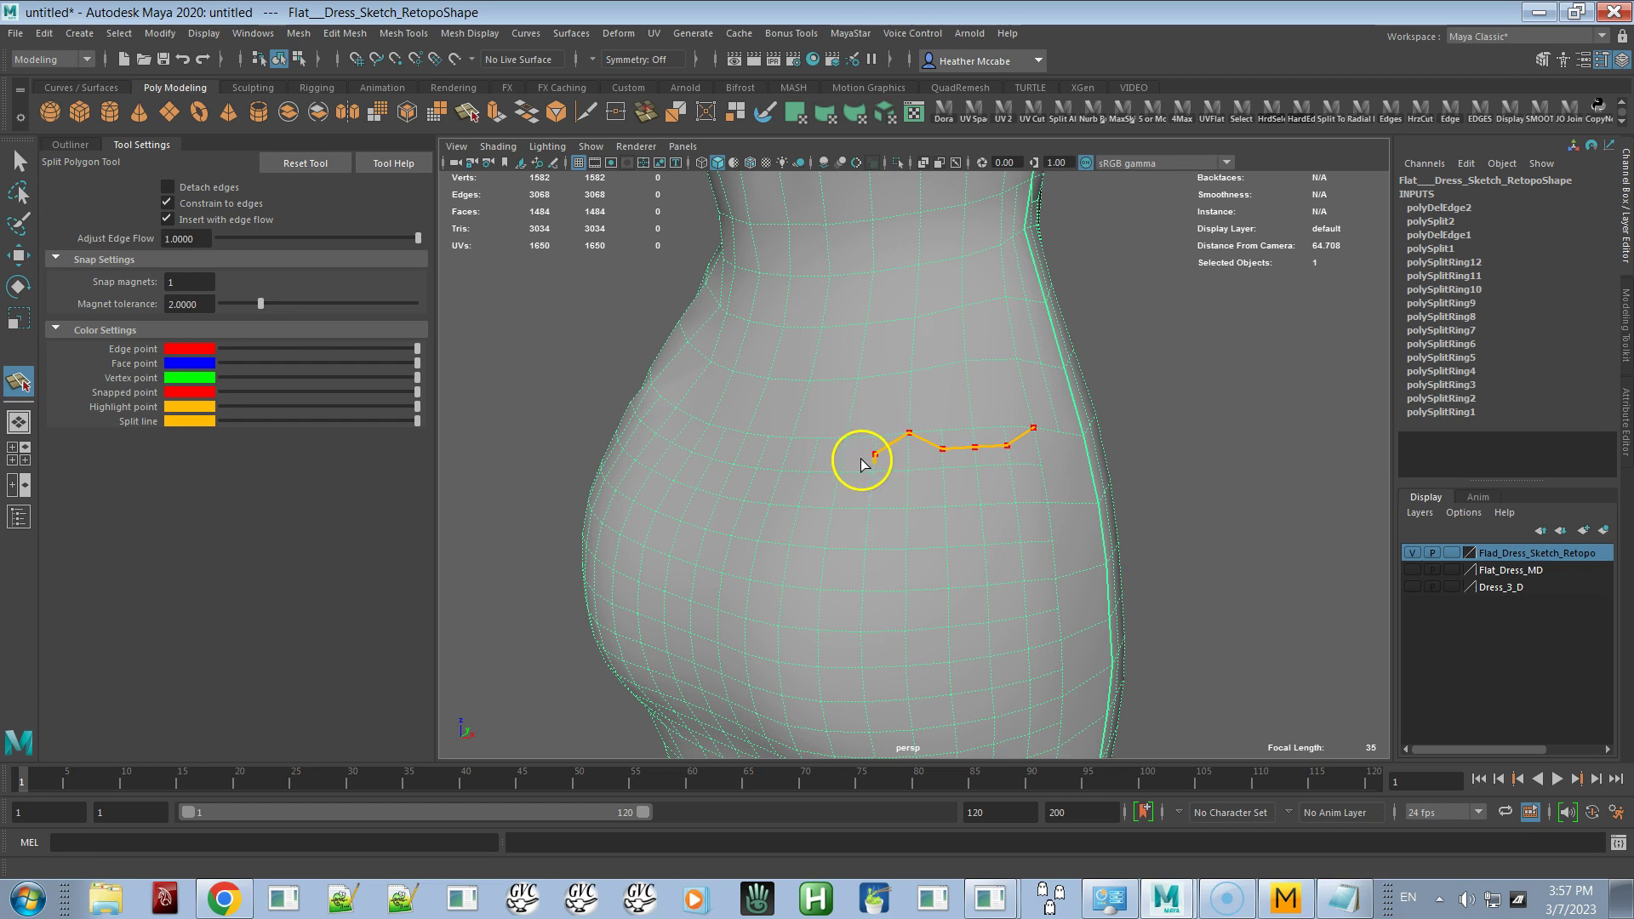
pyautogui.click(812, 458)
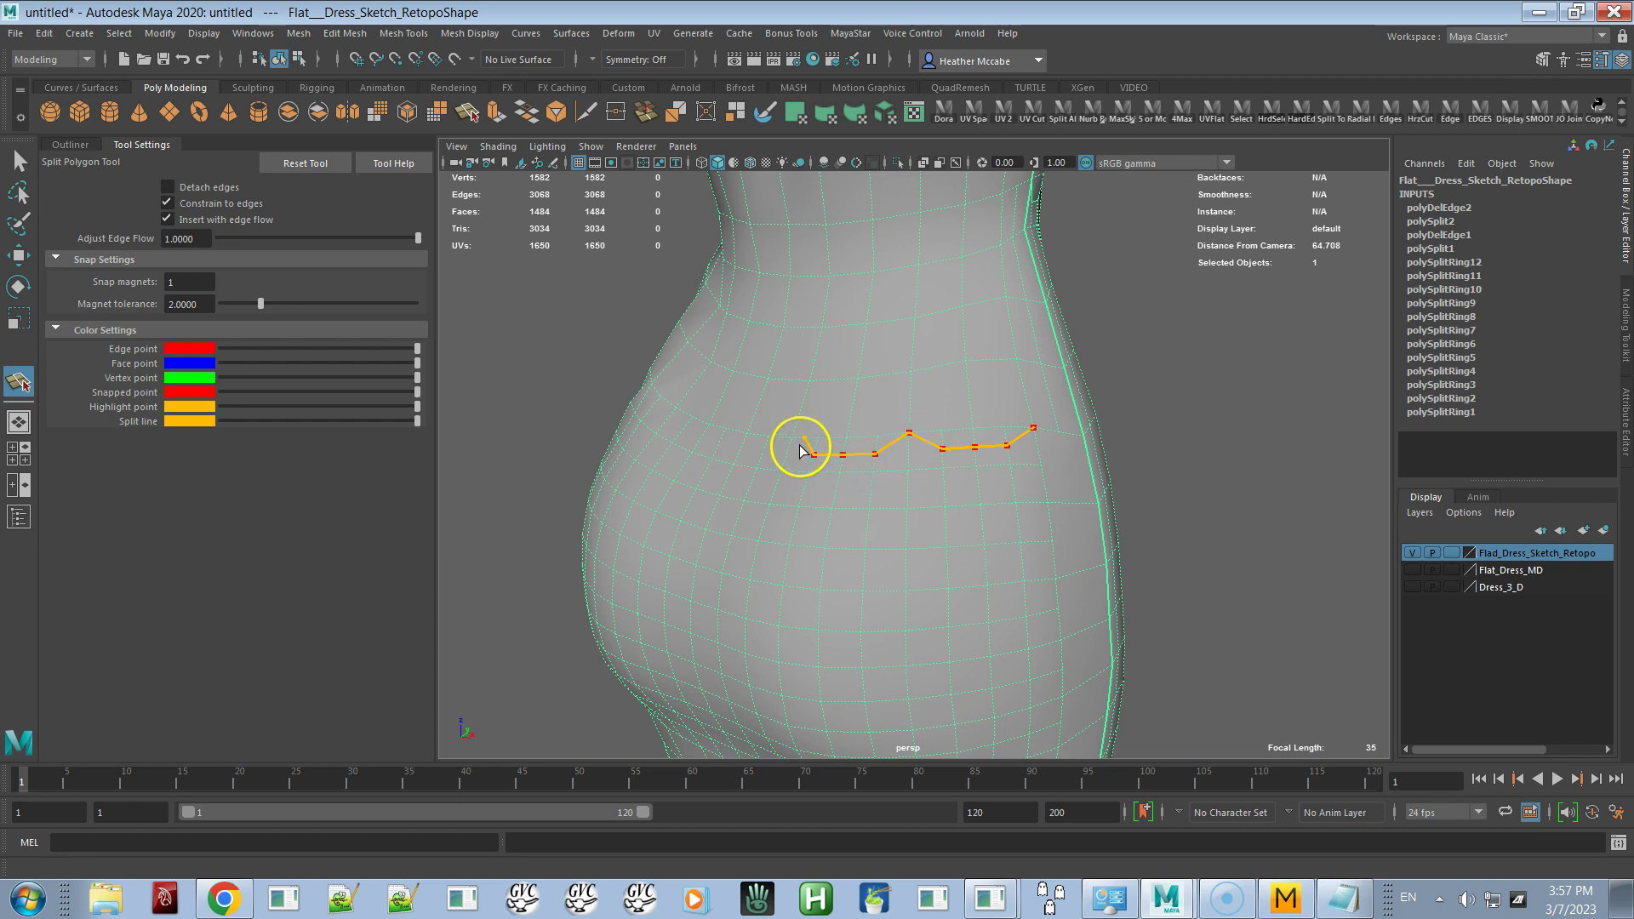
pyautogui.click(793, 440)
pyautogui.click(766, 454)
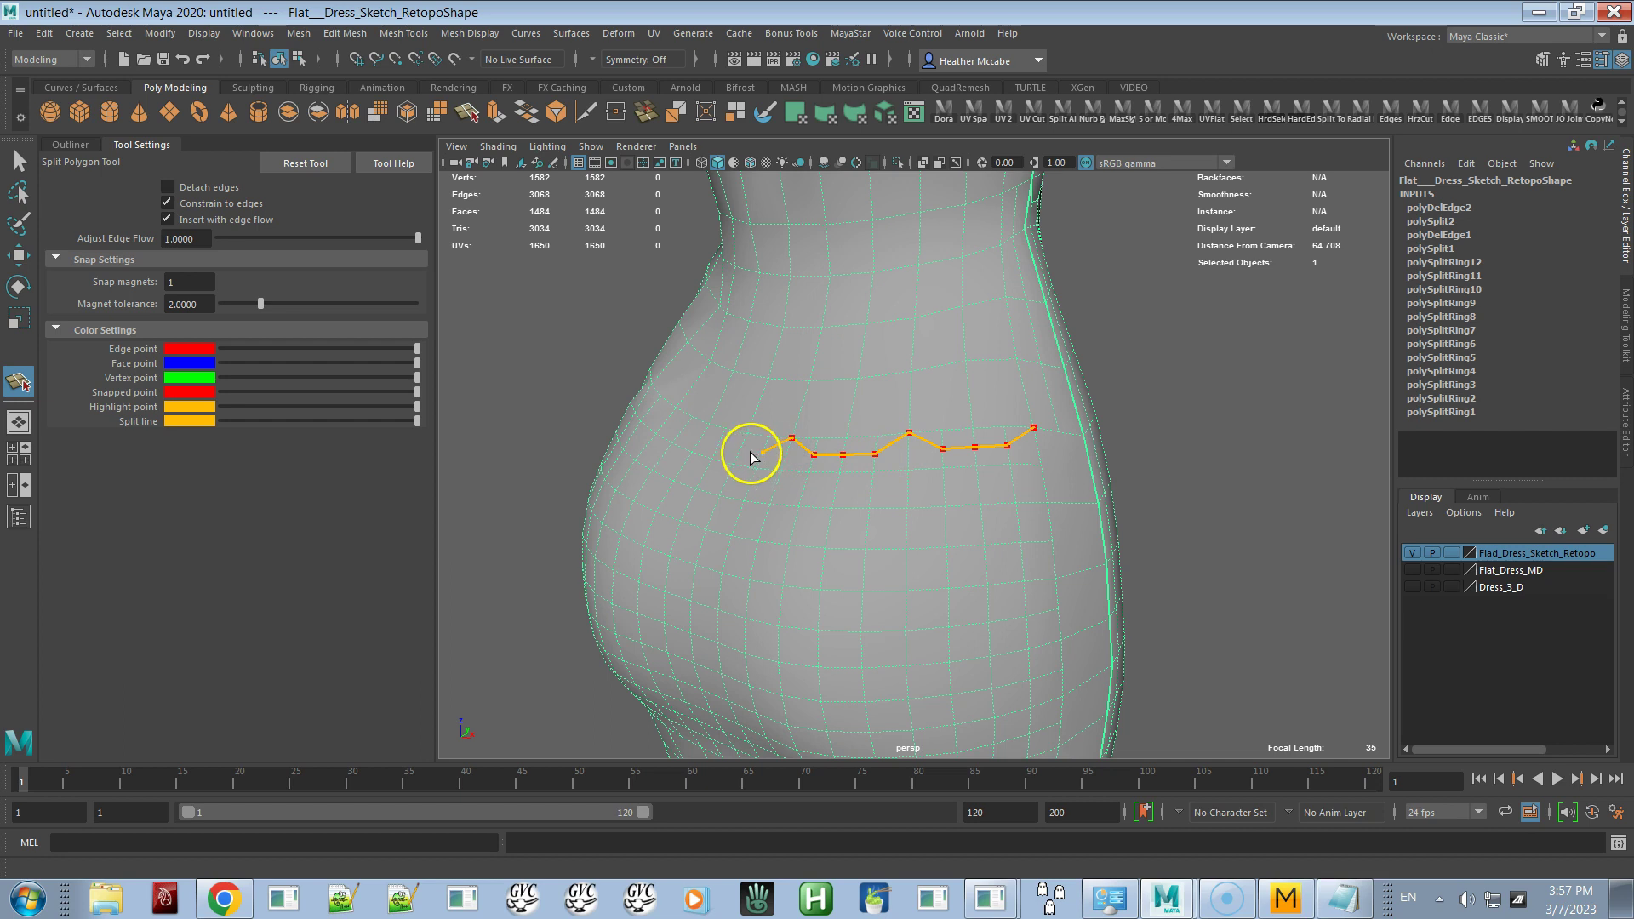
pyautogui.click(740, 450)
pyautogui.click(718, 443)
# Continue the scalloped split across the rest of the upper back hip and end it on the row near the opposite side seam
pyautogui.keyDown('alt'); pyautogui.moveTo(706, 434); pyautogui.dragTo(737, 502); pyautogui.keyUp('alt')
pyautogui.click(723, 502)
pyautogui.click(699, 492)
pyautogui.click(666, 490)
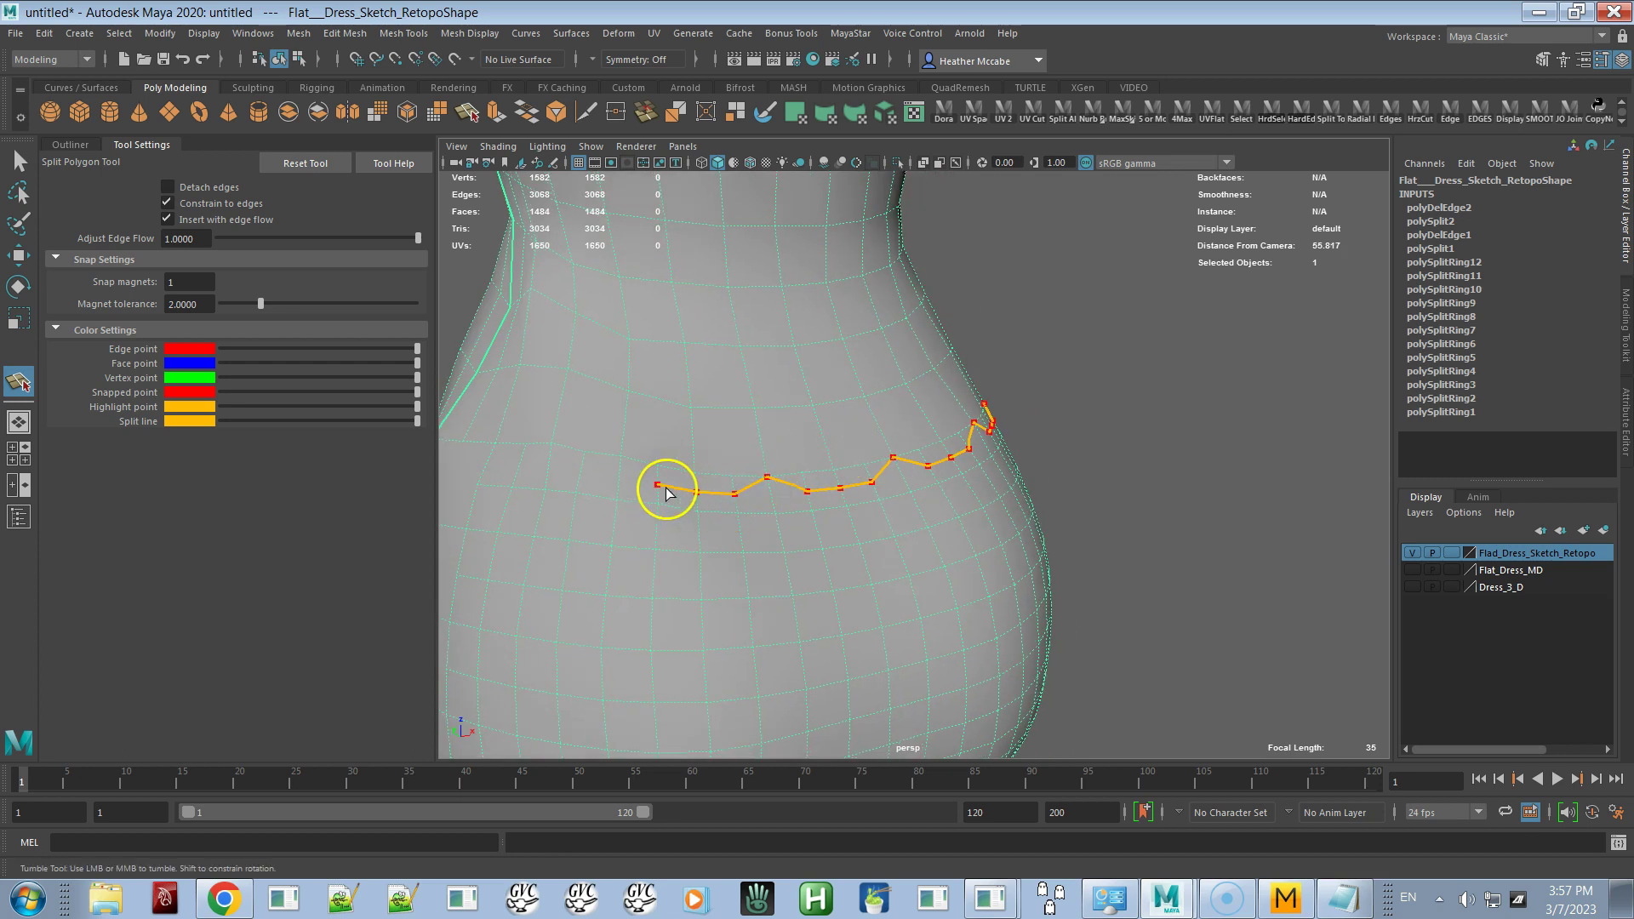
pyautogui.click(620, 457)
pyautogui.click(583, 472)
pyautogui.click(517, 468)
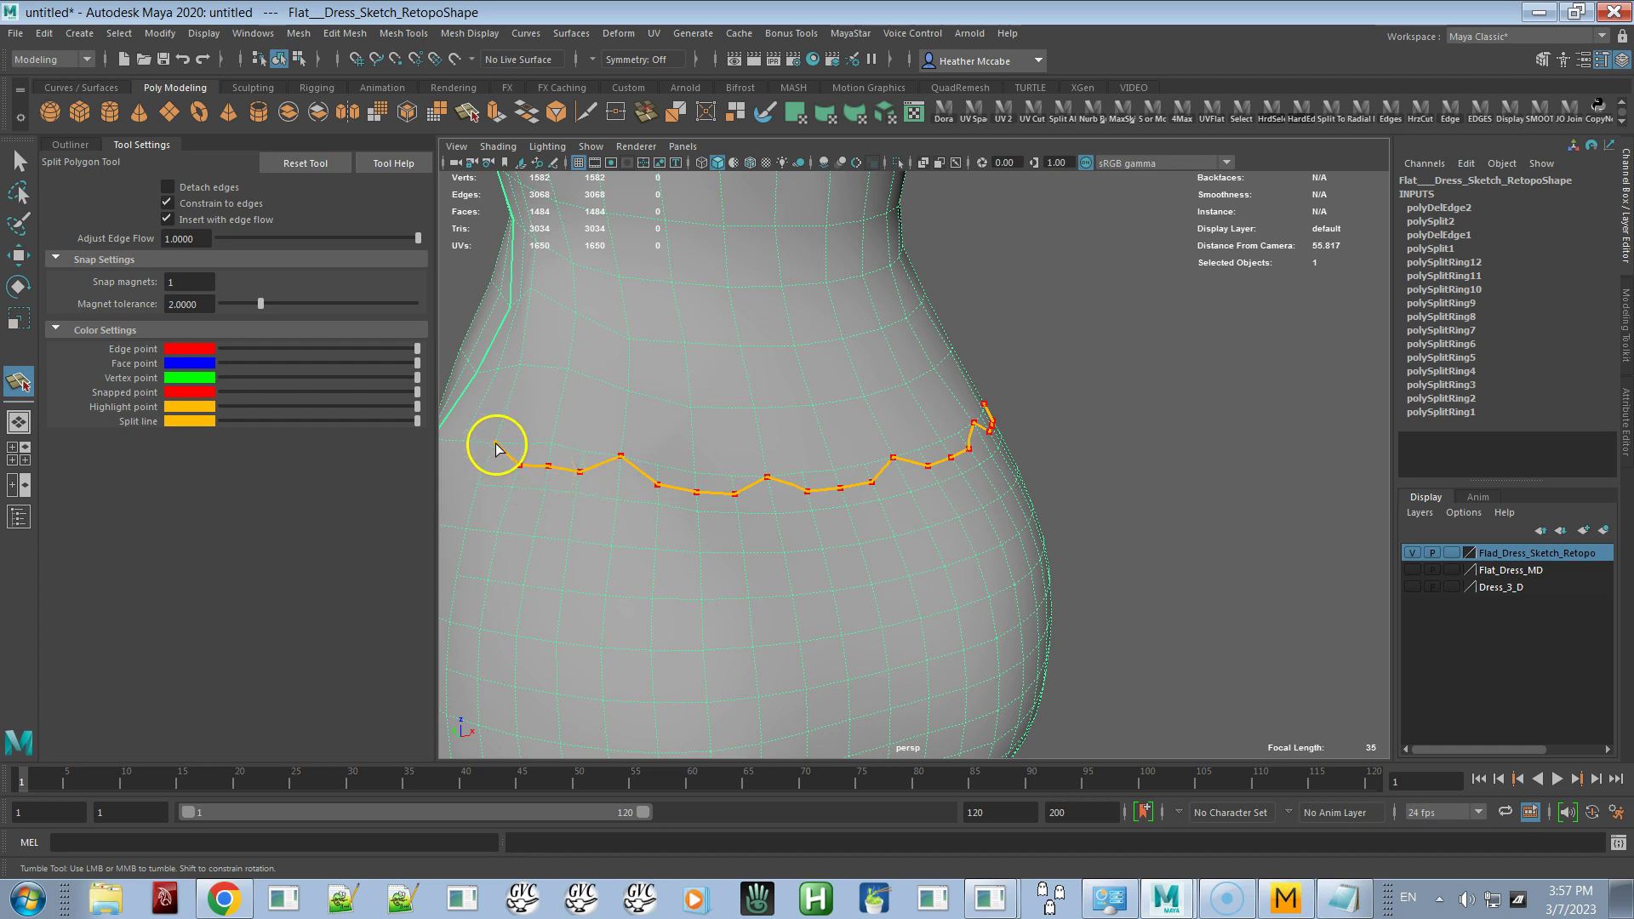
pyautogui.click(496, 443)
pyautogui.press('q')
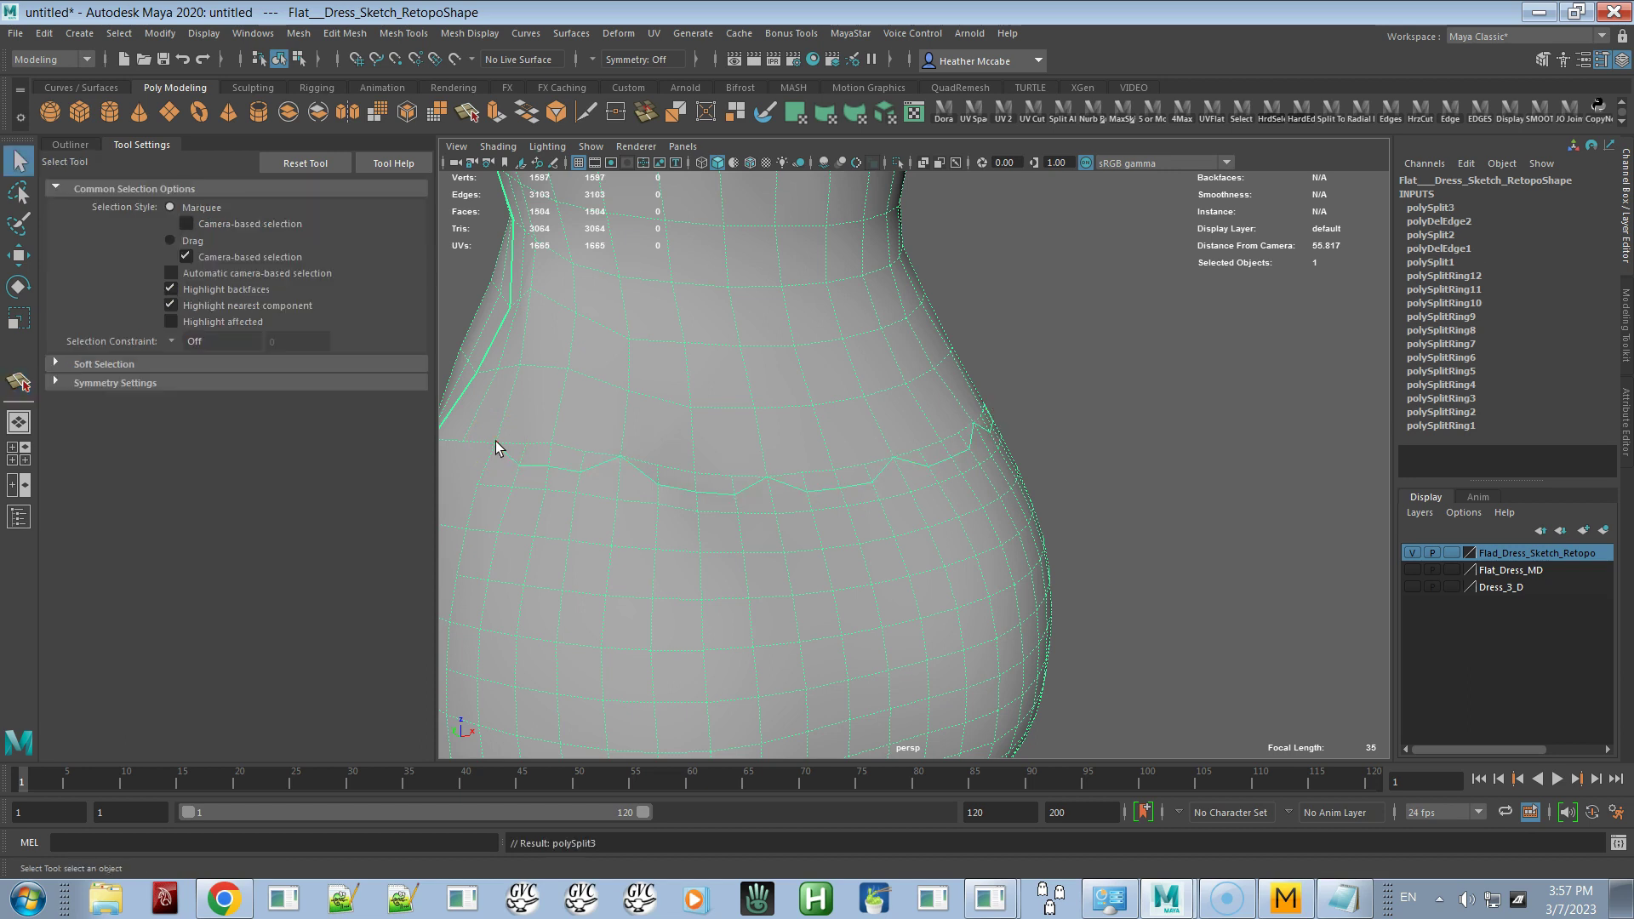
# Delete the ten alternate short vertical edges between the back hip row and the scalloped path beneath it
pyautogui.keyDown('alt'); pyautogui.moveTo(594, 468); pyautogui.dragTo(584, 467); pyautogui.keyUp('alt')
pyautogui.moveTo(683, 465); pyautogui.dragTo(686, 393, button='right')
pyautogui.click(523, 444)
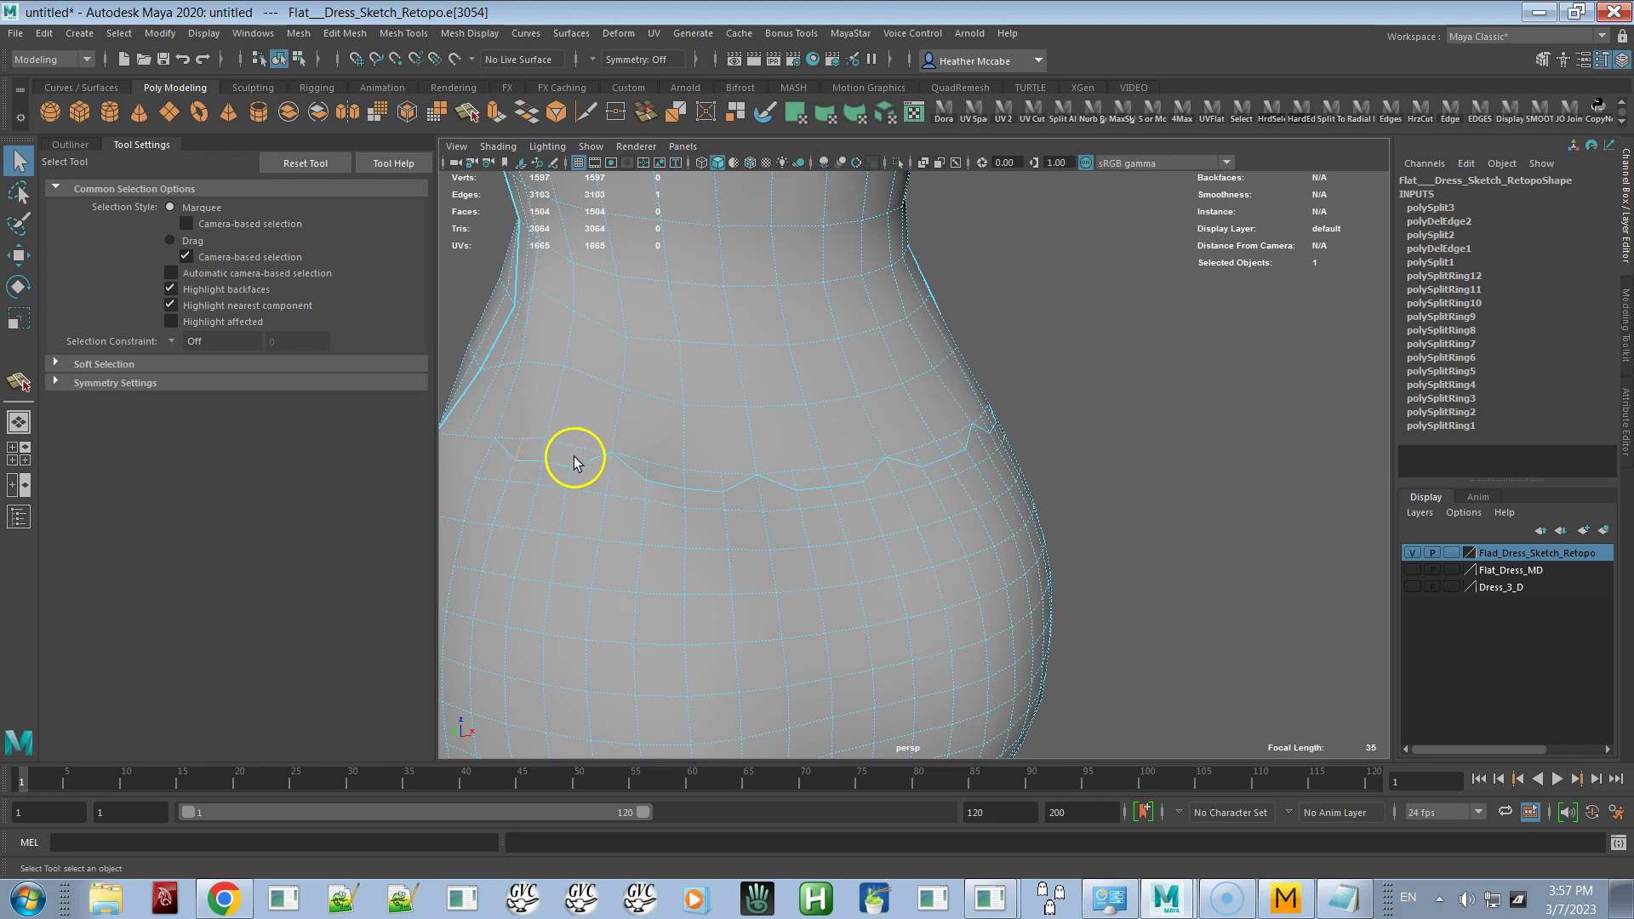
pyautogui.keyDown('shift'); pyautogui.click(684, 478); pyautogui.keyUp('shift')
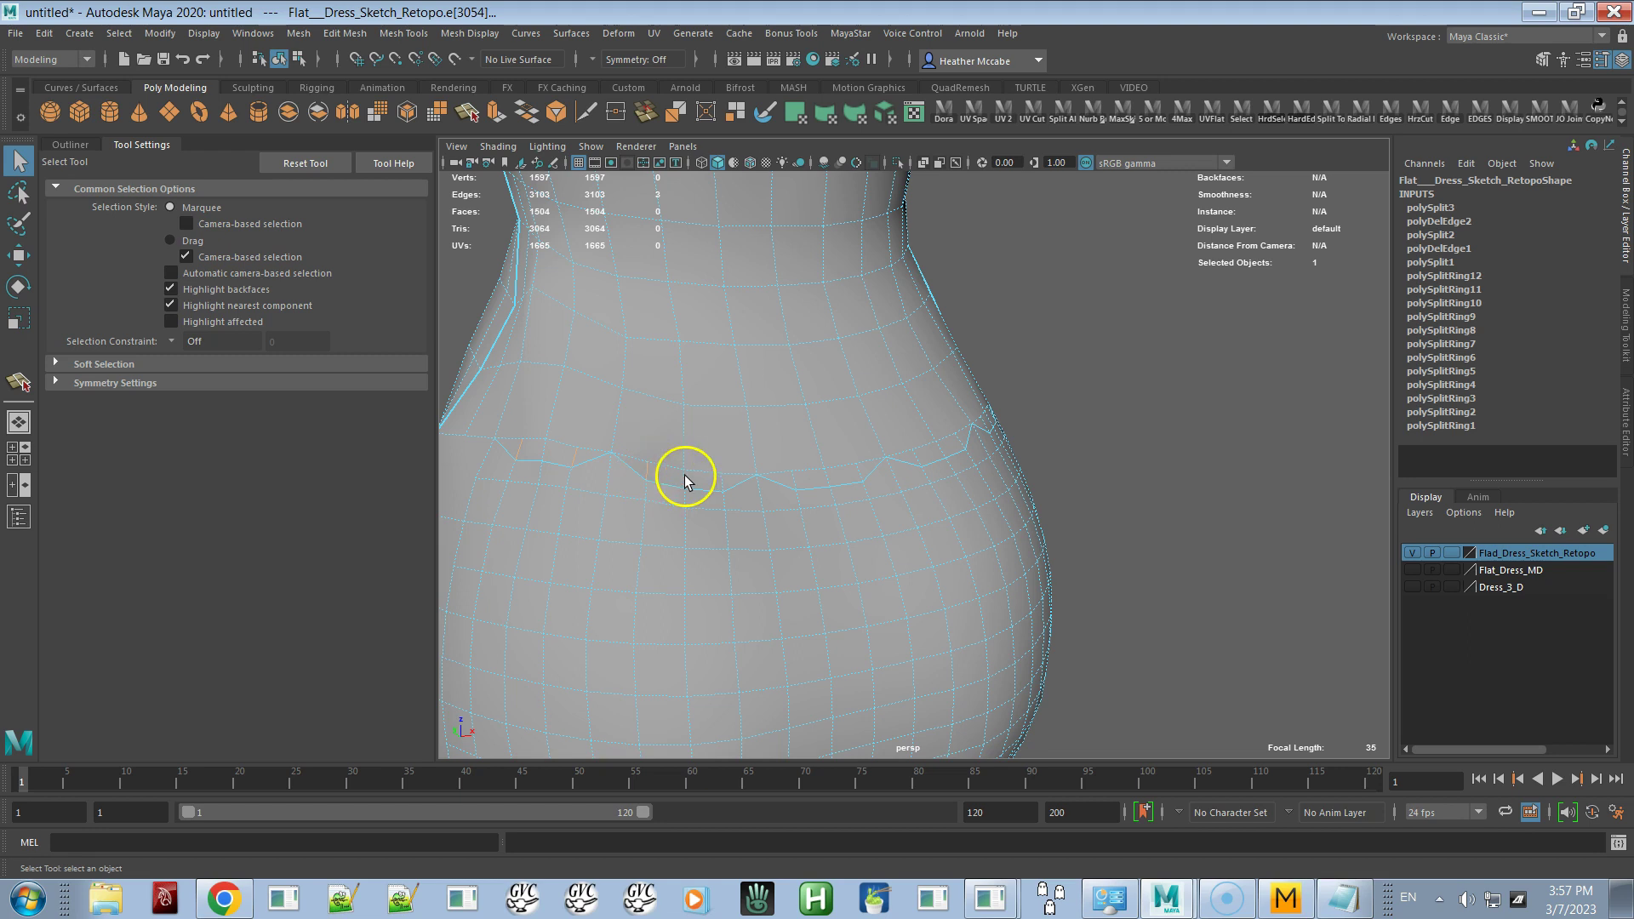
pyautogui.keyDown('shift'); pyautogui.click(741, 484); pyautogui.keyUp('shift')
pyautogui.keyDown('alt'); pyautogui.moveTo(977, 479); pyautogui.dragTo(951, 459); pyautogui.keyUp('alt')
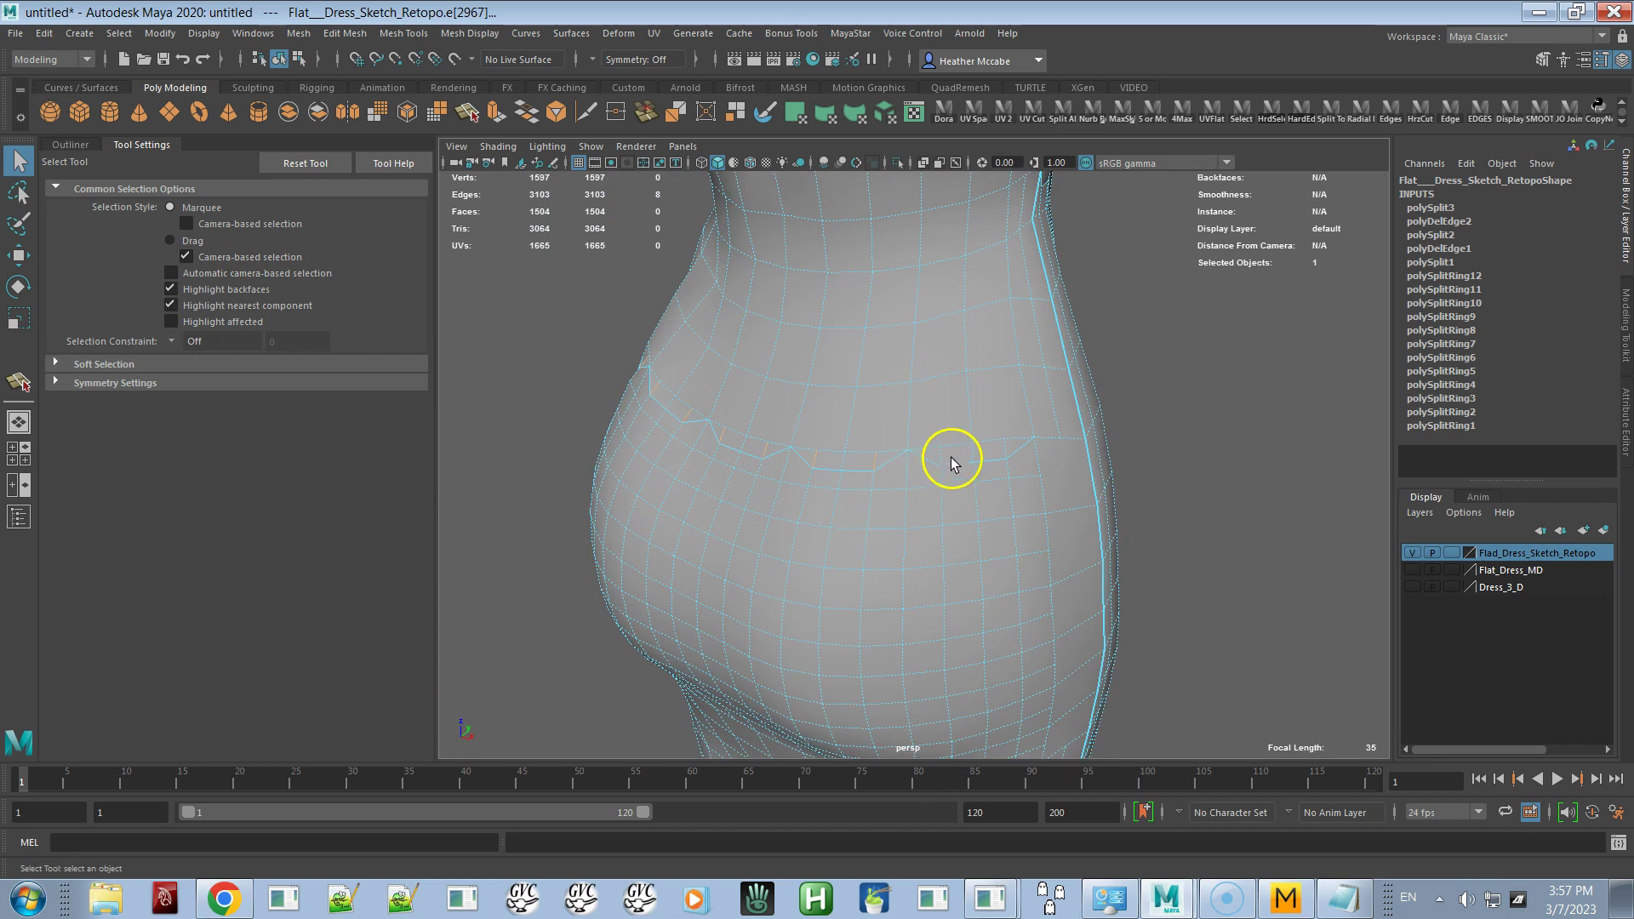
pyautogui.keyDown('shift'); pyautogui.click(940, 458); pyautogui.keyUp('shift')
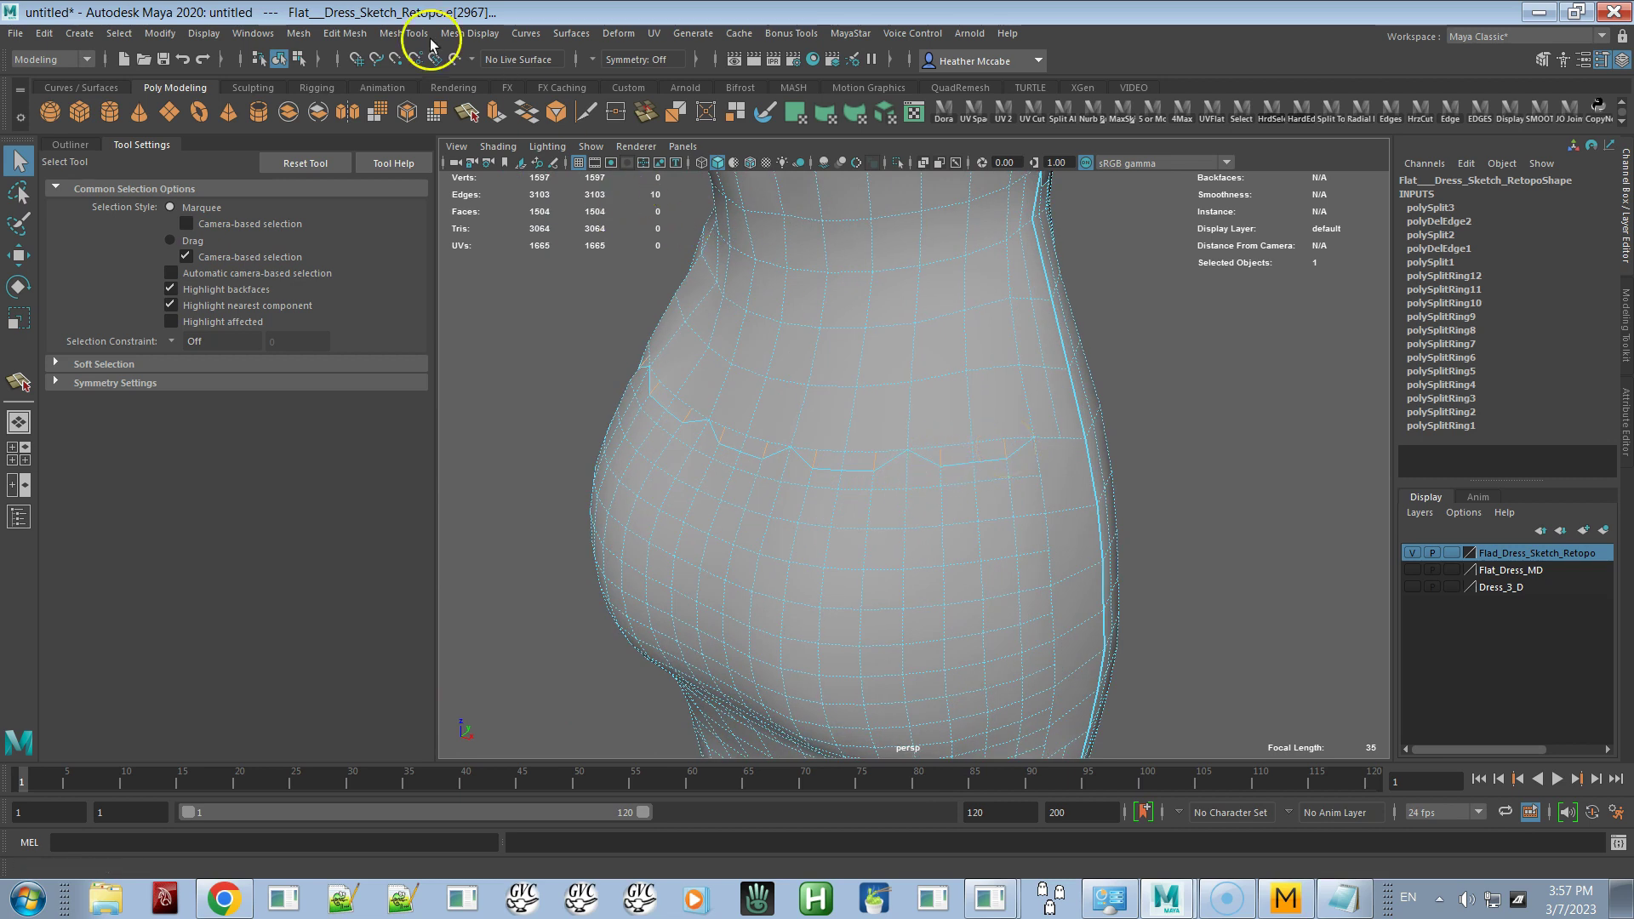
pyautogui.click(344, 33)
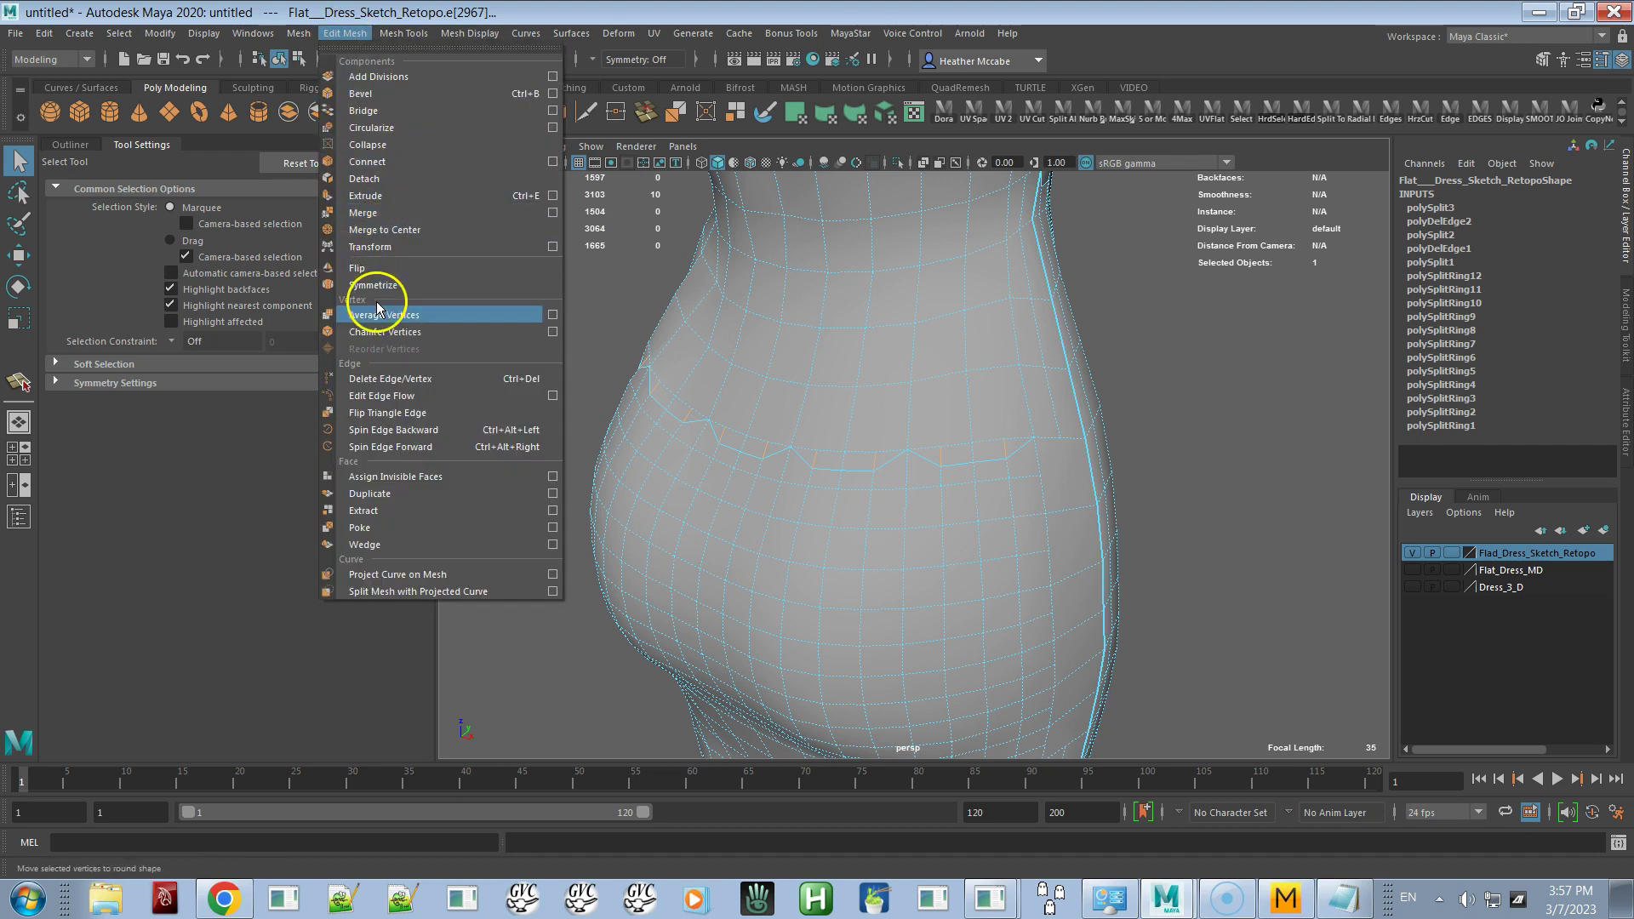
pyautogui.click(398, 379)
# Return the retopologized dress to object selection and soften all its edges
pyautogui.keyDown('alt'); pyautogui.moveTo(741, 456); pyautogui.dragTo(653, 442); pyautogui.keyUp('alt')
pyautogui.moveTo(964, 434); pyautogui.dragTo(1045, 408, button='right')
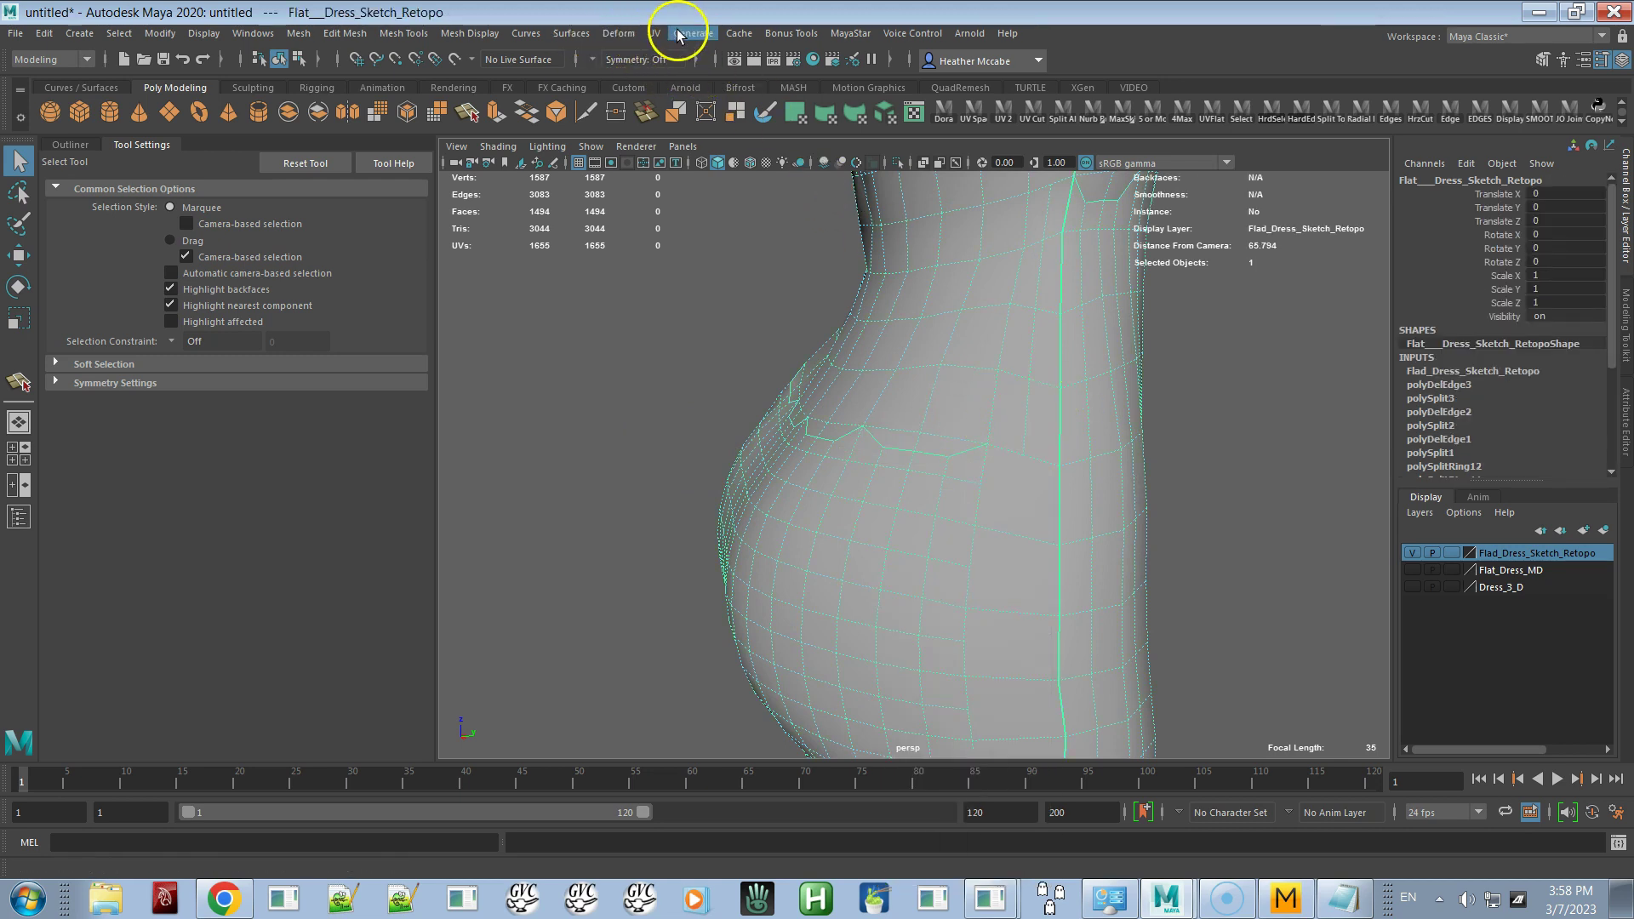
pyautogui.click(479, 32)
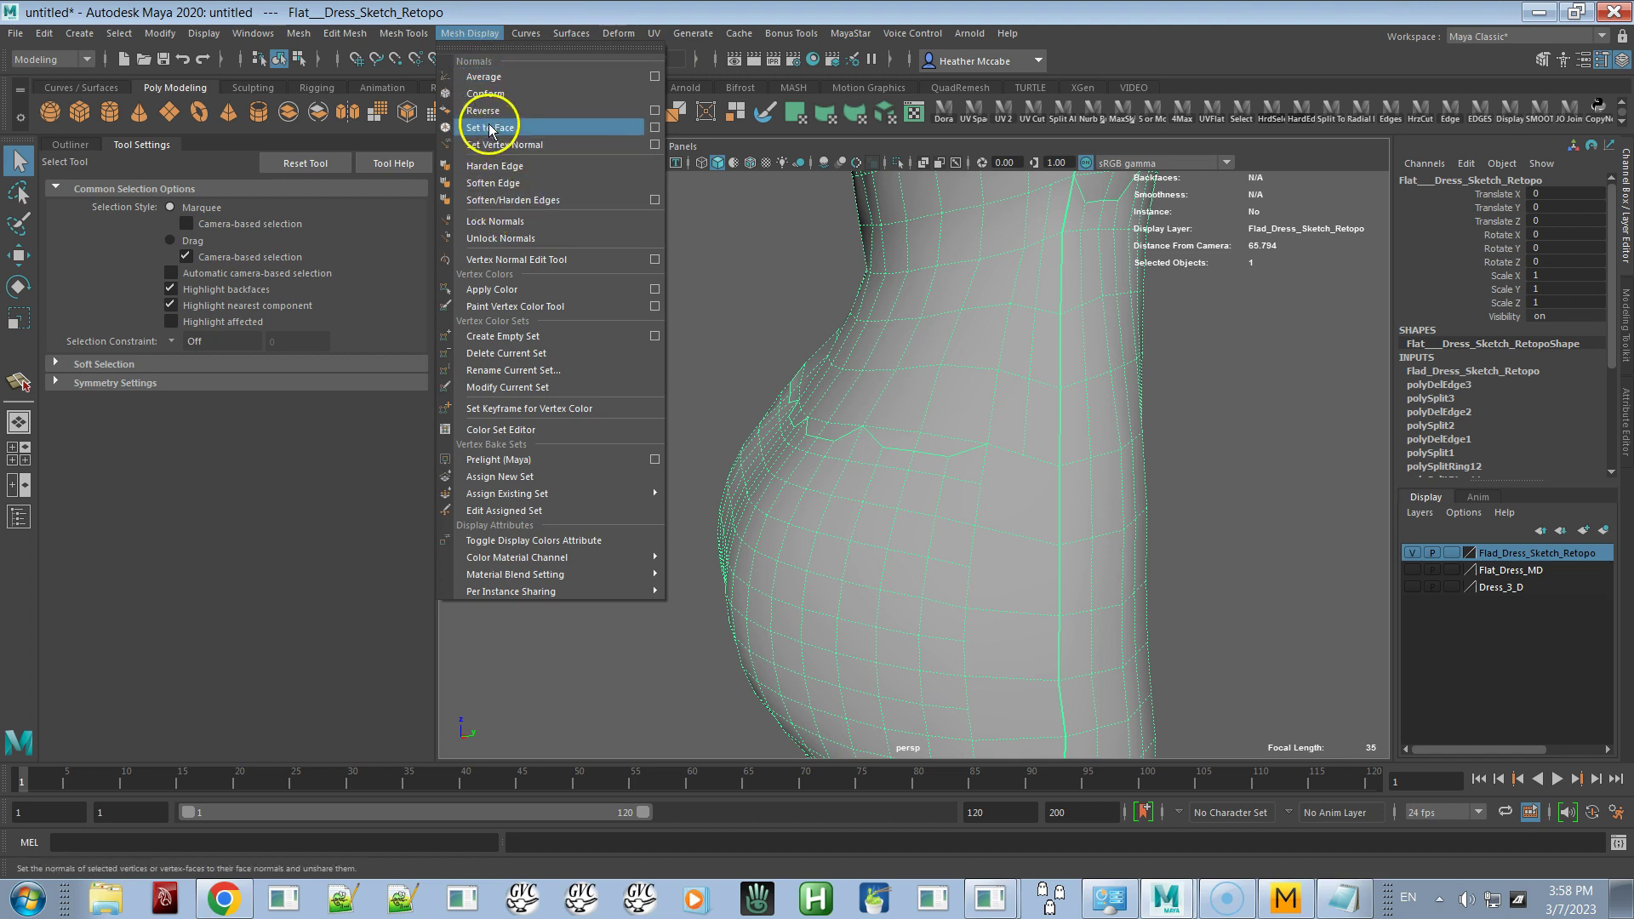
pyautogui.click(508, 182)
pyautogui.click(693, 334)
pyautogui.keyDown('alt'); pyautogui.moveTo(693, 334); pyautogui.dragTo(922, 507); pyautogui.keyUp('alt')
pyautogui.click(867, 502)
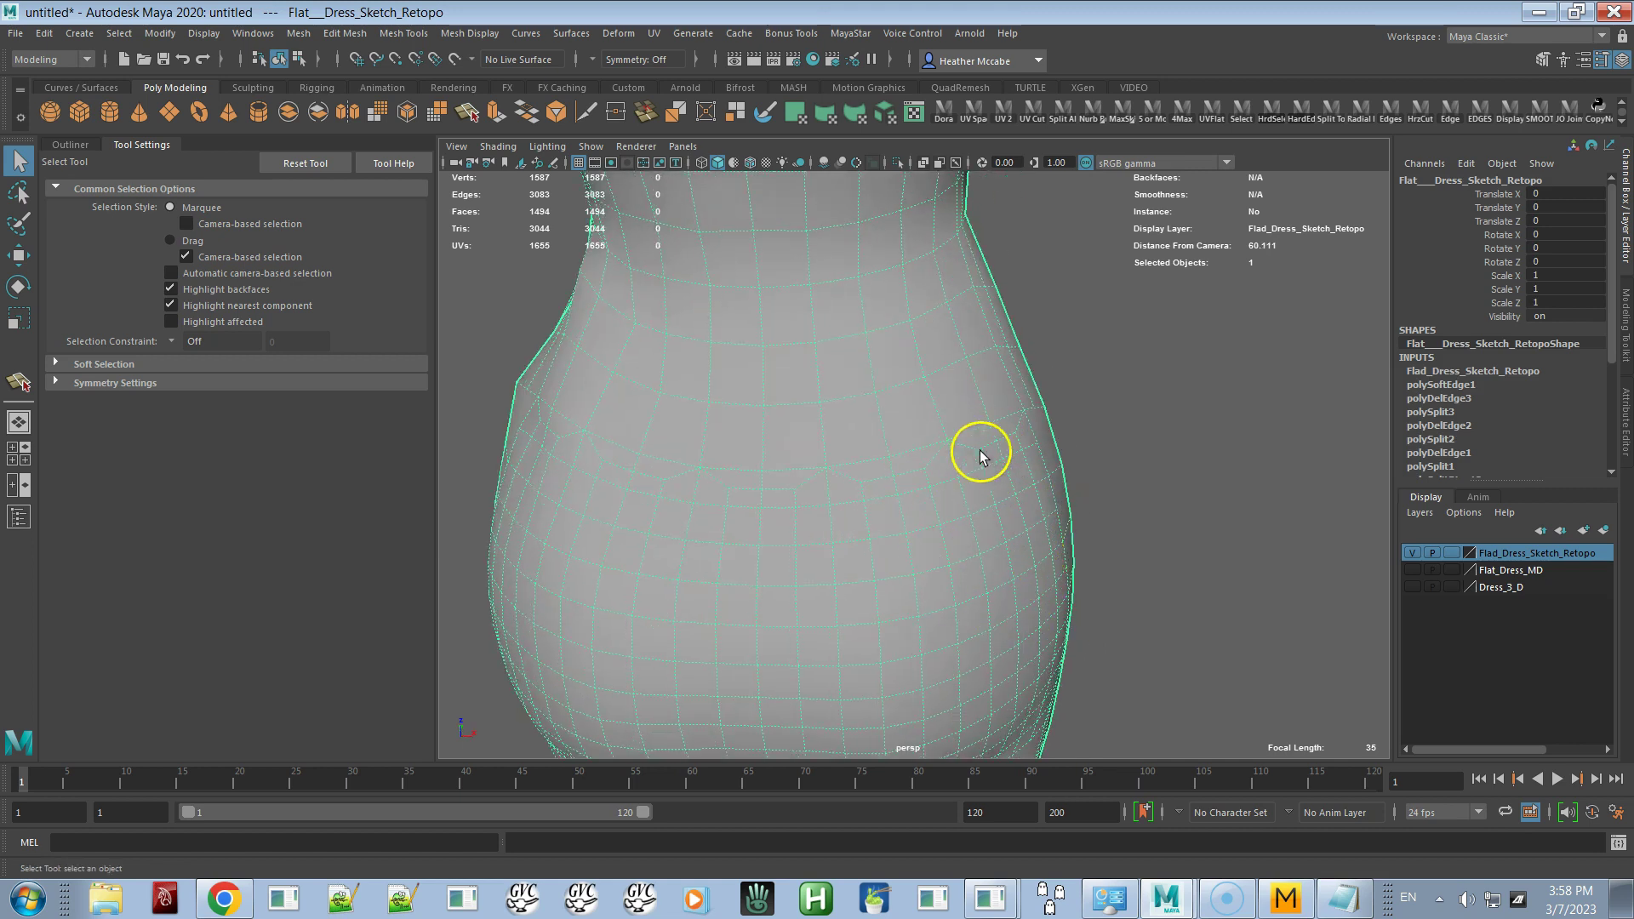
# Examine the softened dress from the back, sides and front to check the edge flow around the waist and hips
pyautogui.moveTo(941, 565)
pyautogui.keyDown('alt'); pyautogui.mouseDown()
pyautogui.moveTo(754, 562)
pyautogui.moveTo(744, 547)
pyautogui.moveTo(897, 514)
pyautogui.moveTo(936, 536)
pyautogui.mouseUp(); pyautogui.keyUp('alt')
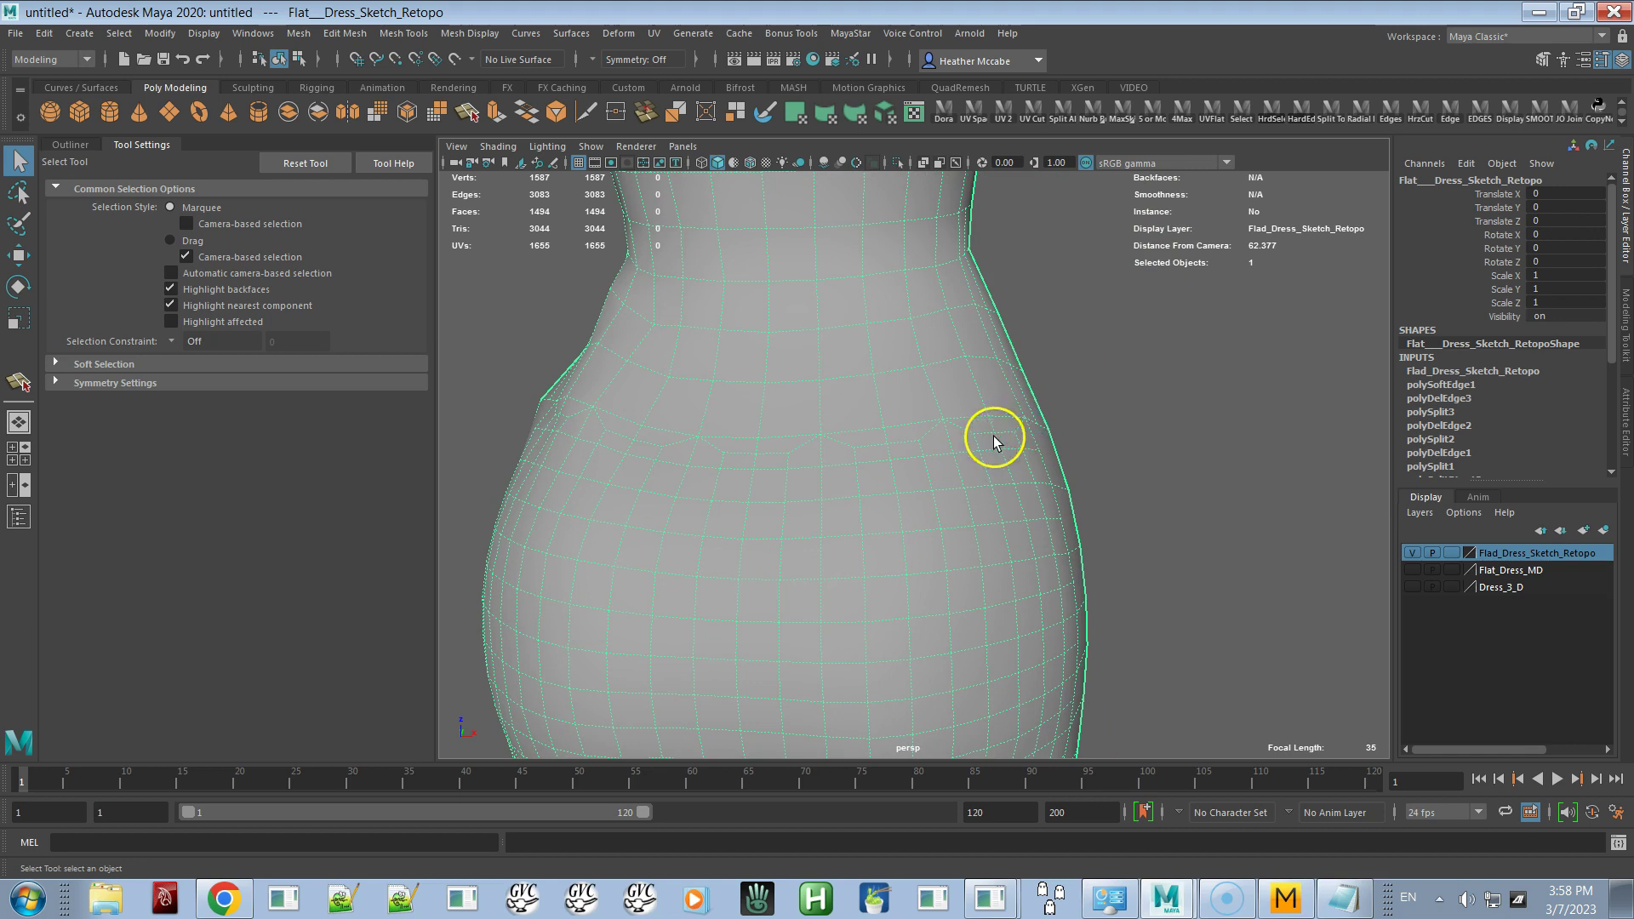
pyautogui.keyDown('alt'); pyautogui.moveTo(692, 461); pyautogui.dragTo(770, 491); pyautogui.keyUp('alt')
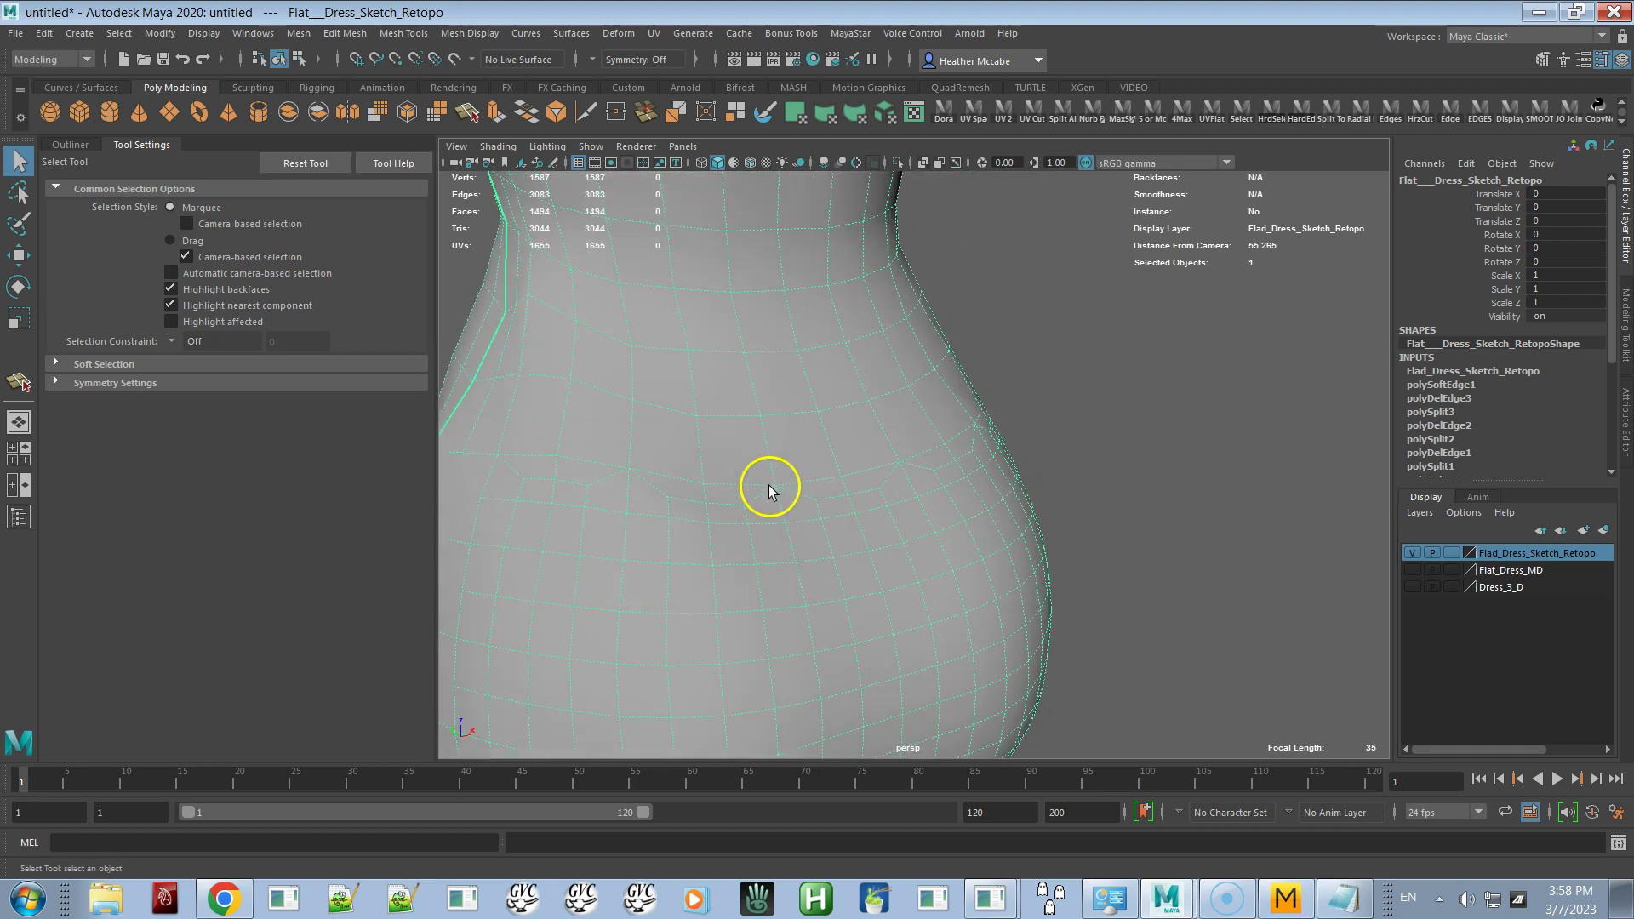
pyautogui.keyDown('alt'); pyautogui.moveTo(915, 489); pyautogui.dragTo(755, 500); pyautogui.keyUp('alt')
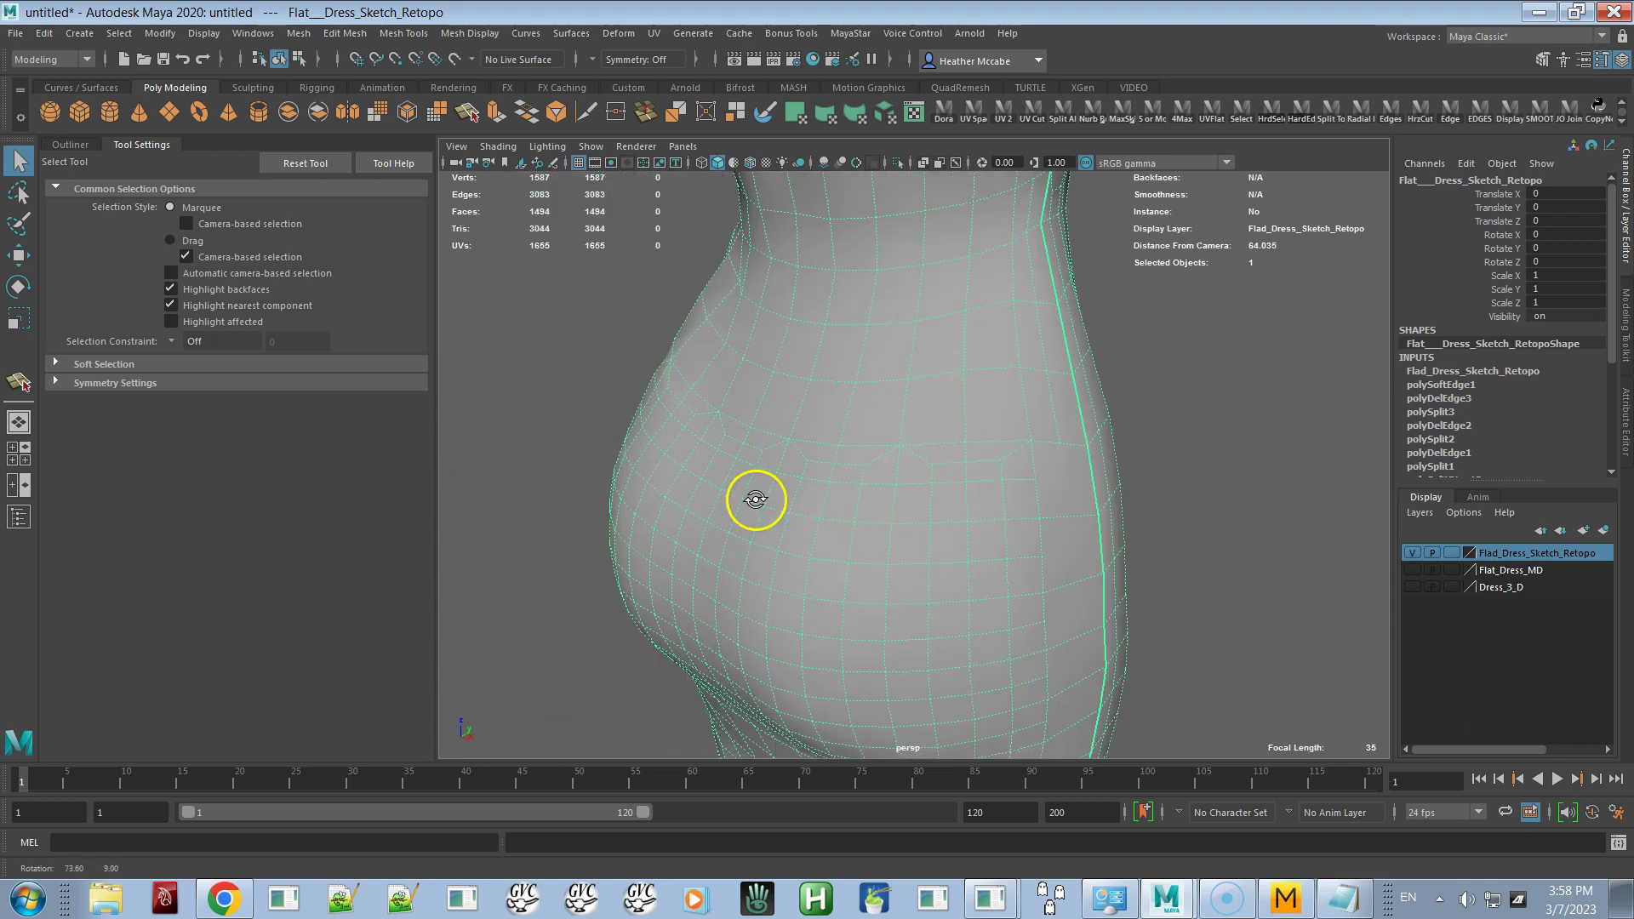
pyautogui.keyDown('alt'); pyautogui.moveTo(860, 463); pyautogui.dragTo(825, 434); pyautogui.keyUp('alt')
pyautogui.scroll(2, 928, 447)
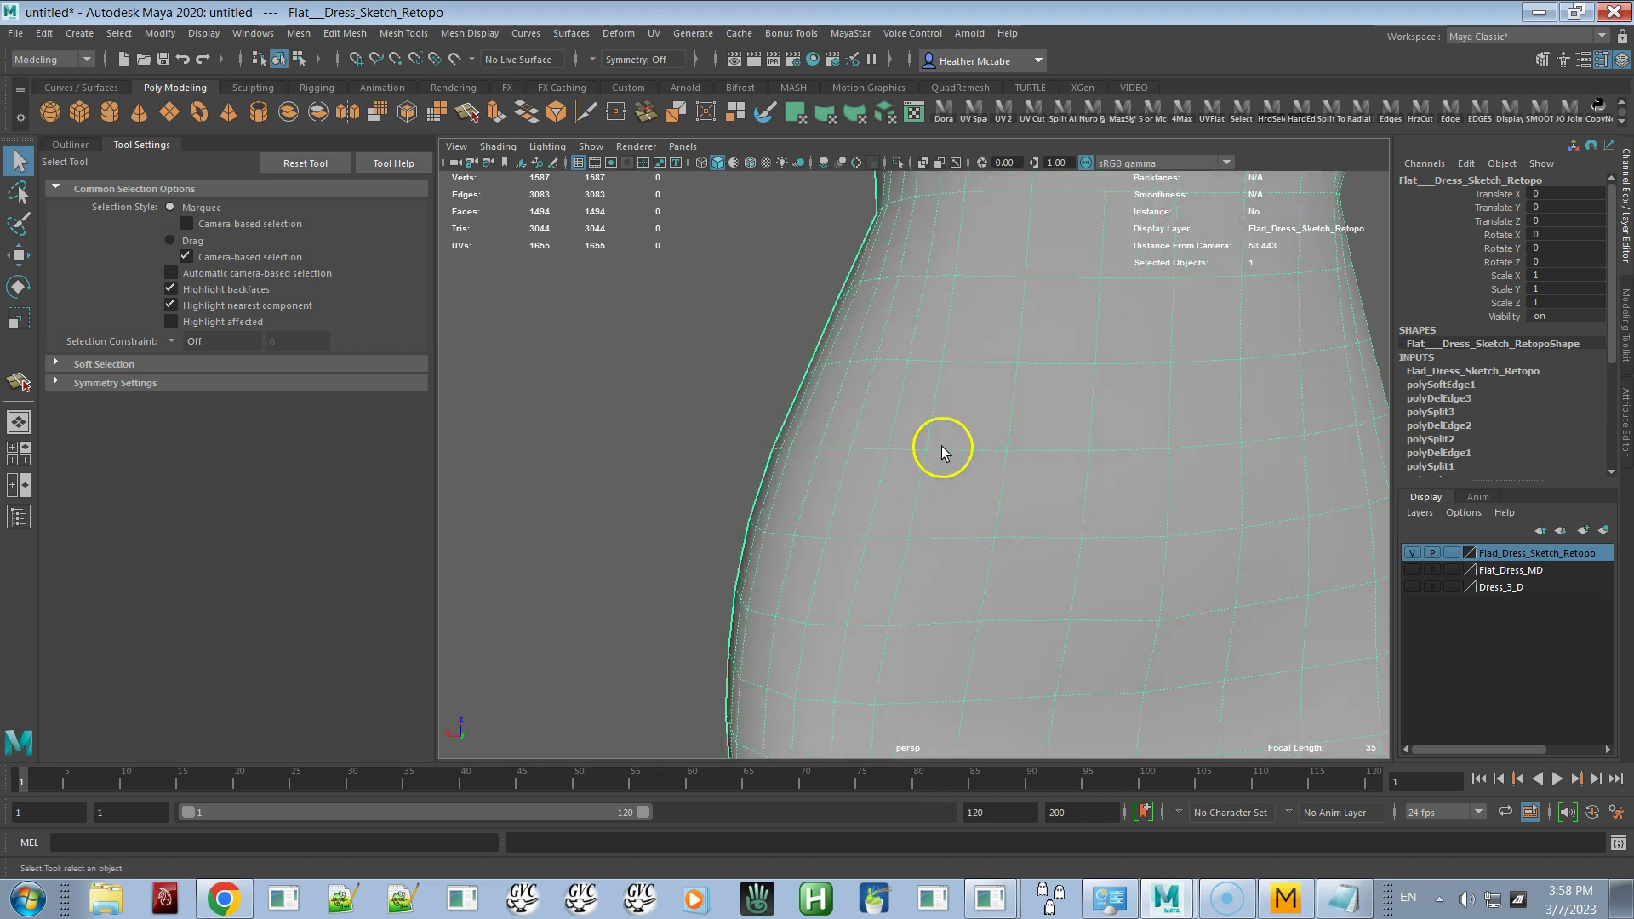
pyautogui.scroll(-5, 942, 451)
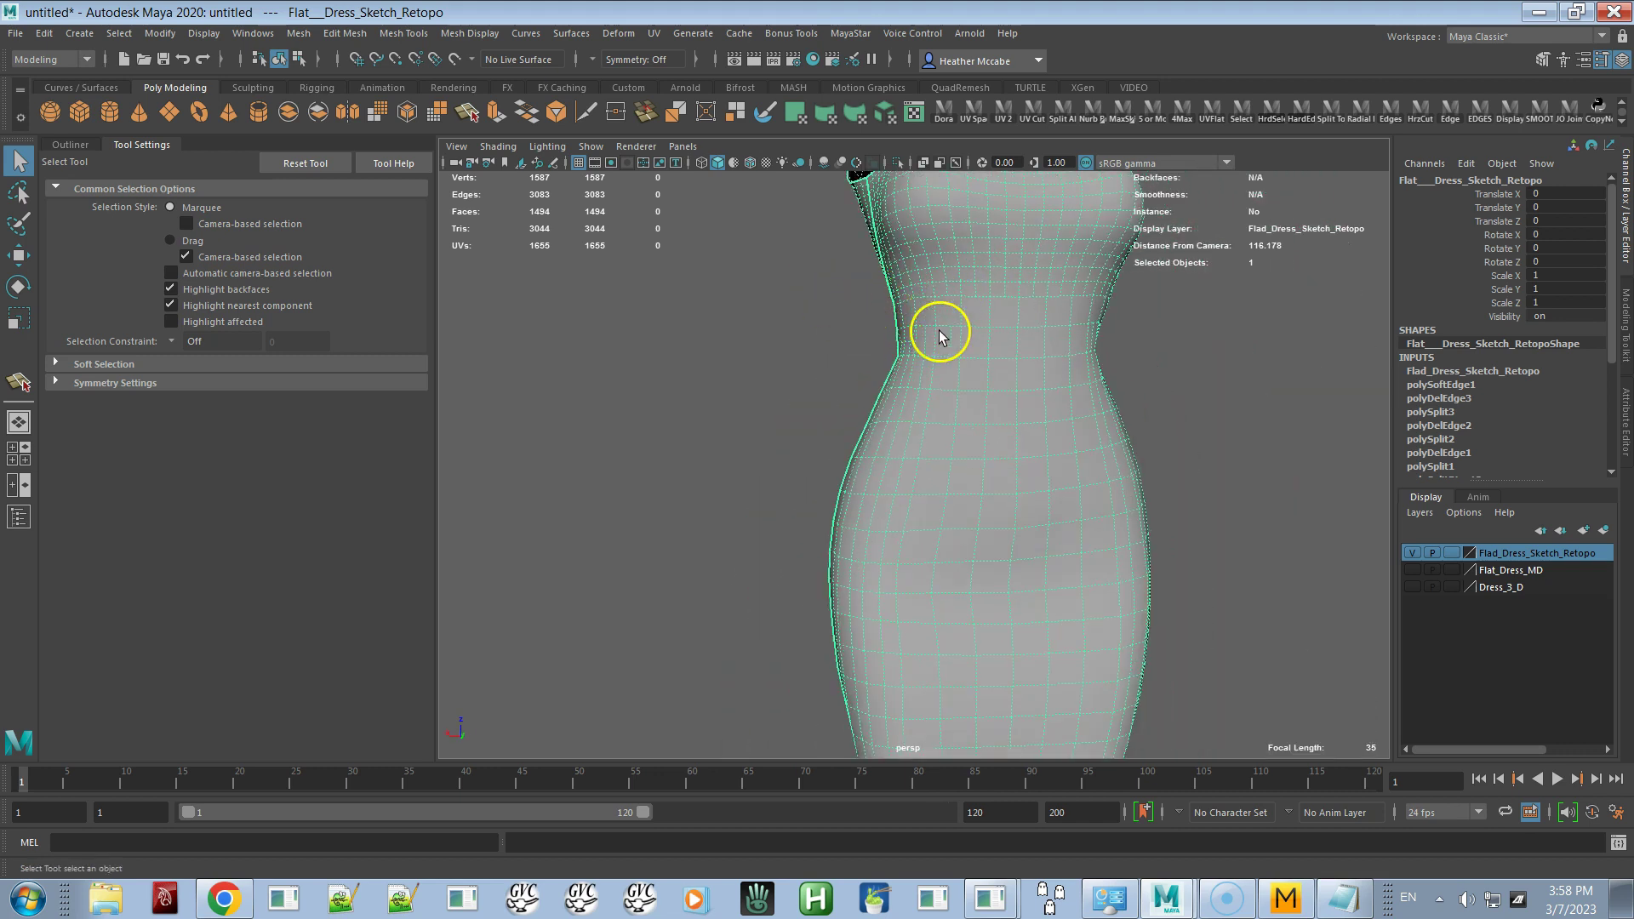
pyautogui.keyDown('alt'); pyautogui.moveTo(992, 340); pyautogui.dragTo(1141, 333); pyautogui.keyUp('alt')
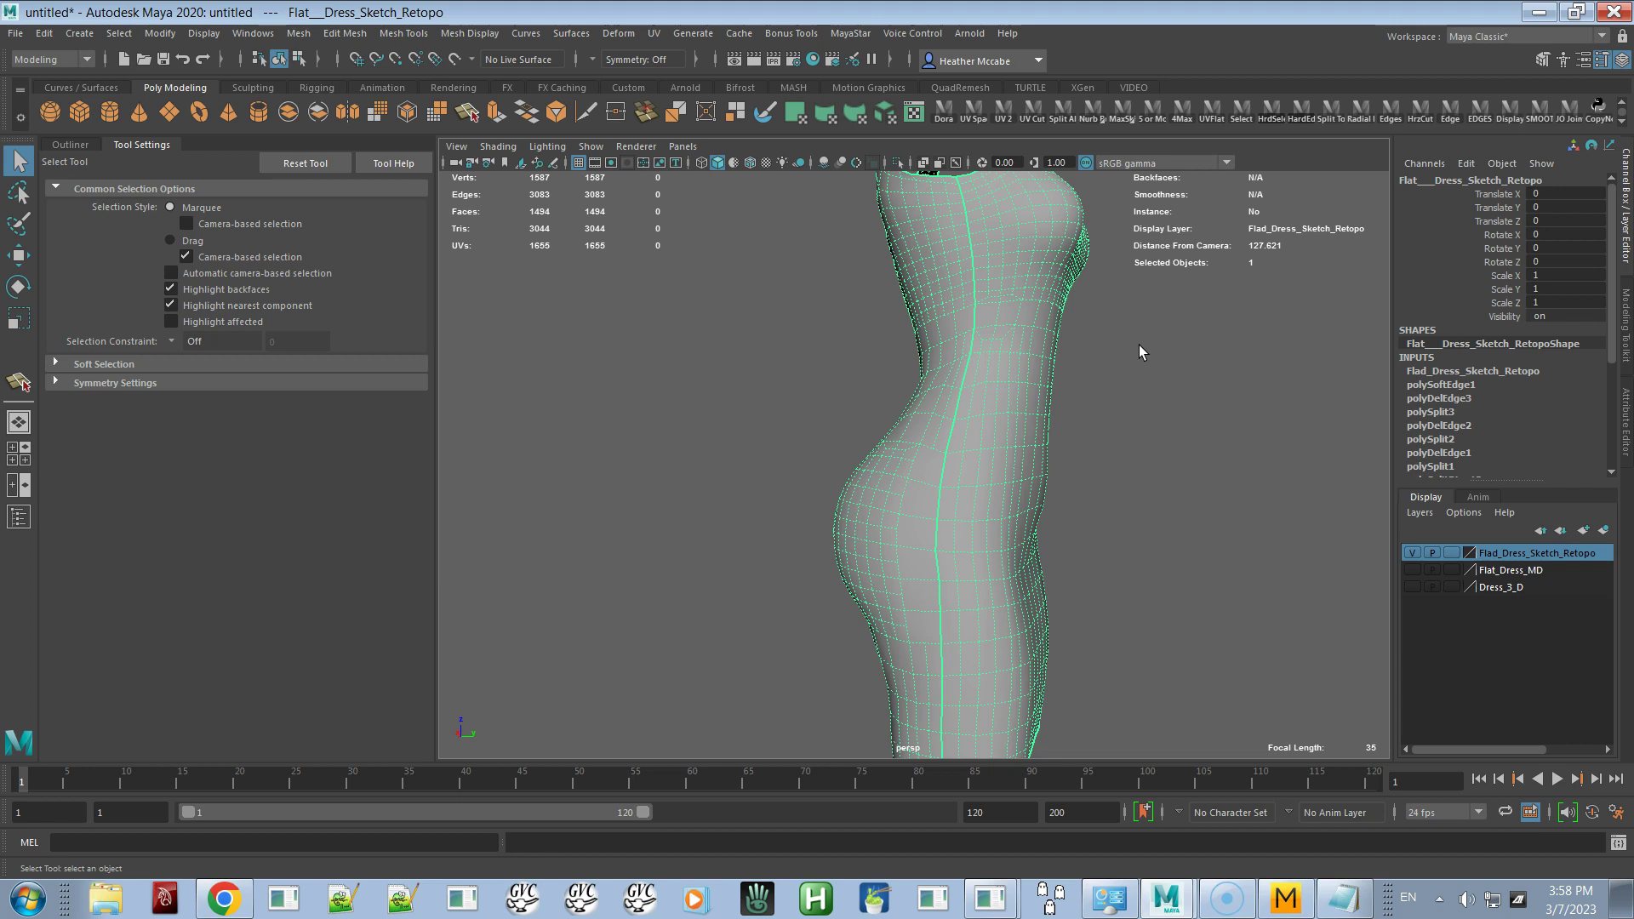
pyautogui.keyDown('alt'); pyautogui.moveTo(994, 479); pyautogui.dragTo(1035, 511); pyautogui.keyUp('alt')
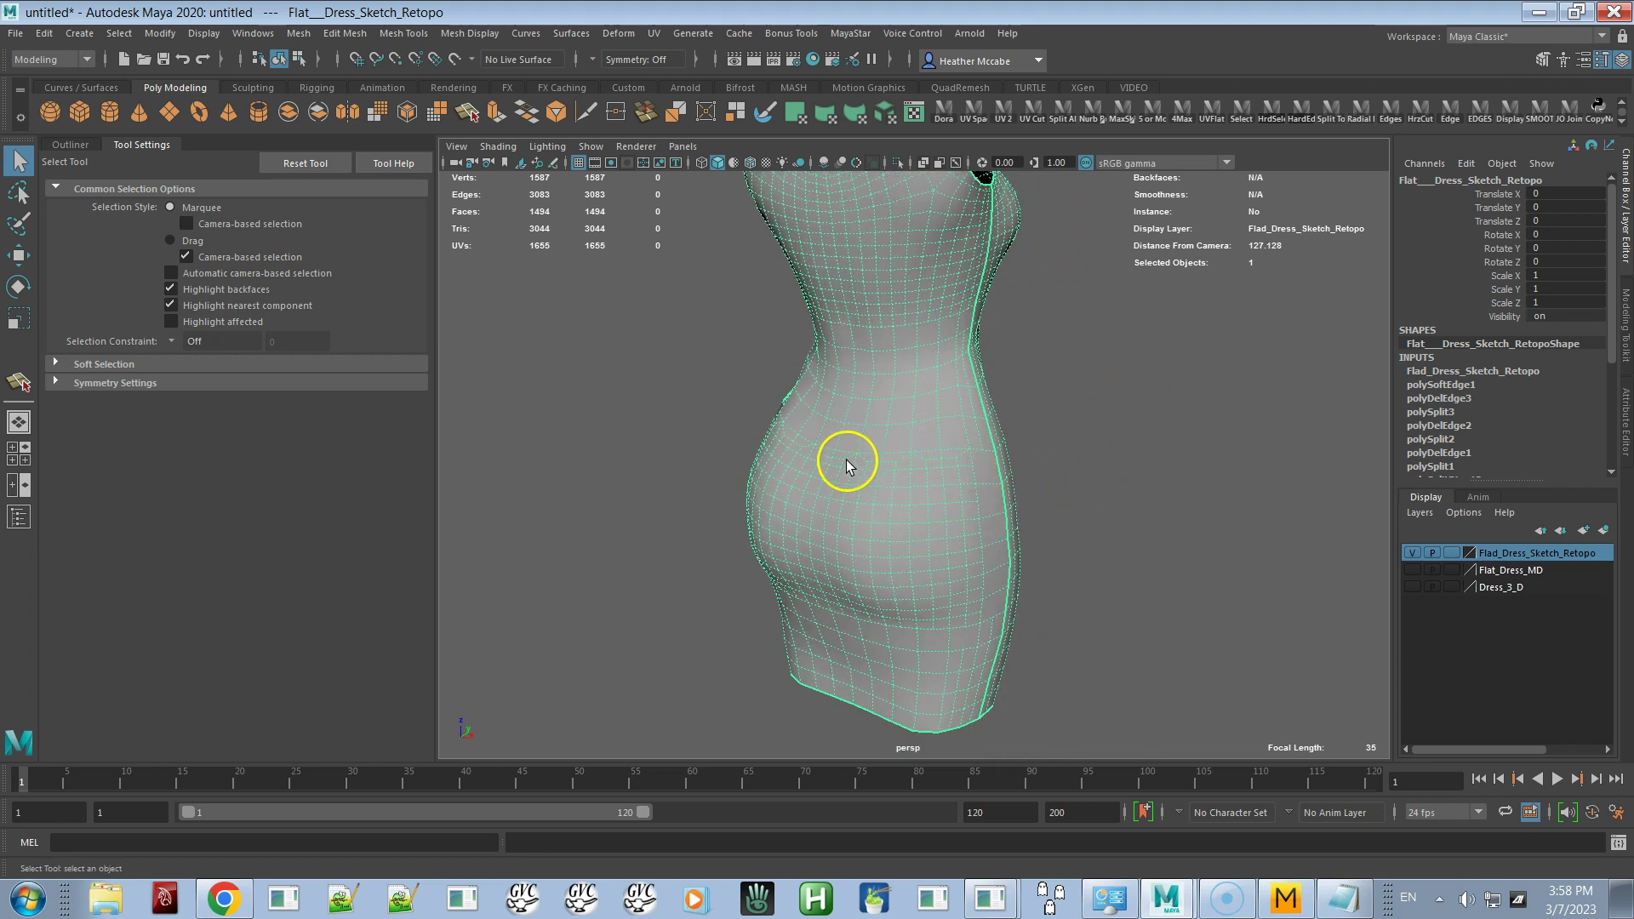
pyautogui.keyDown('alt'); pyautogui.moveTo(941, 492); pyautogui.dragTo(846, 492); pyautogui.keyUp('alt')
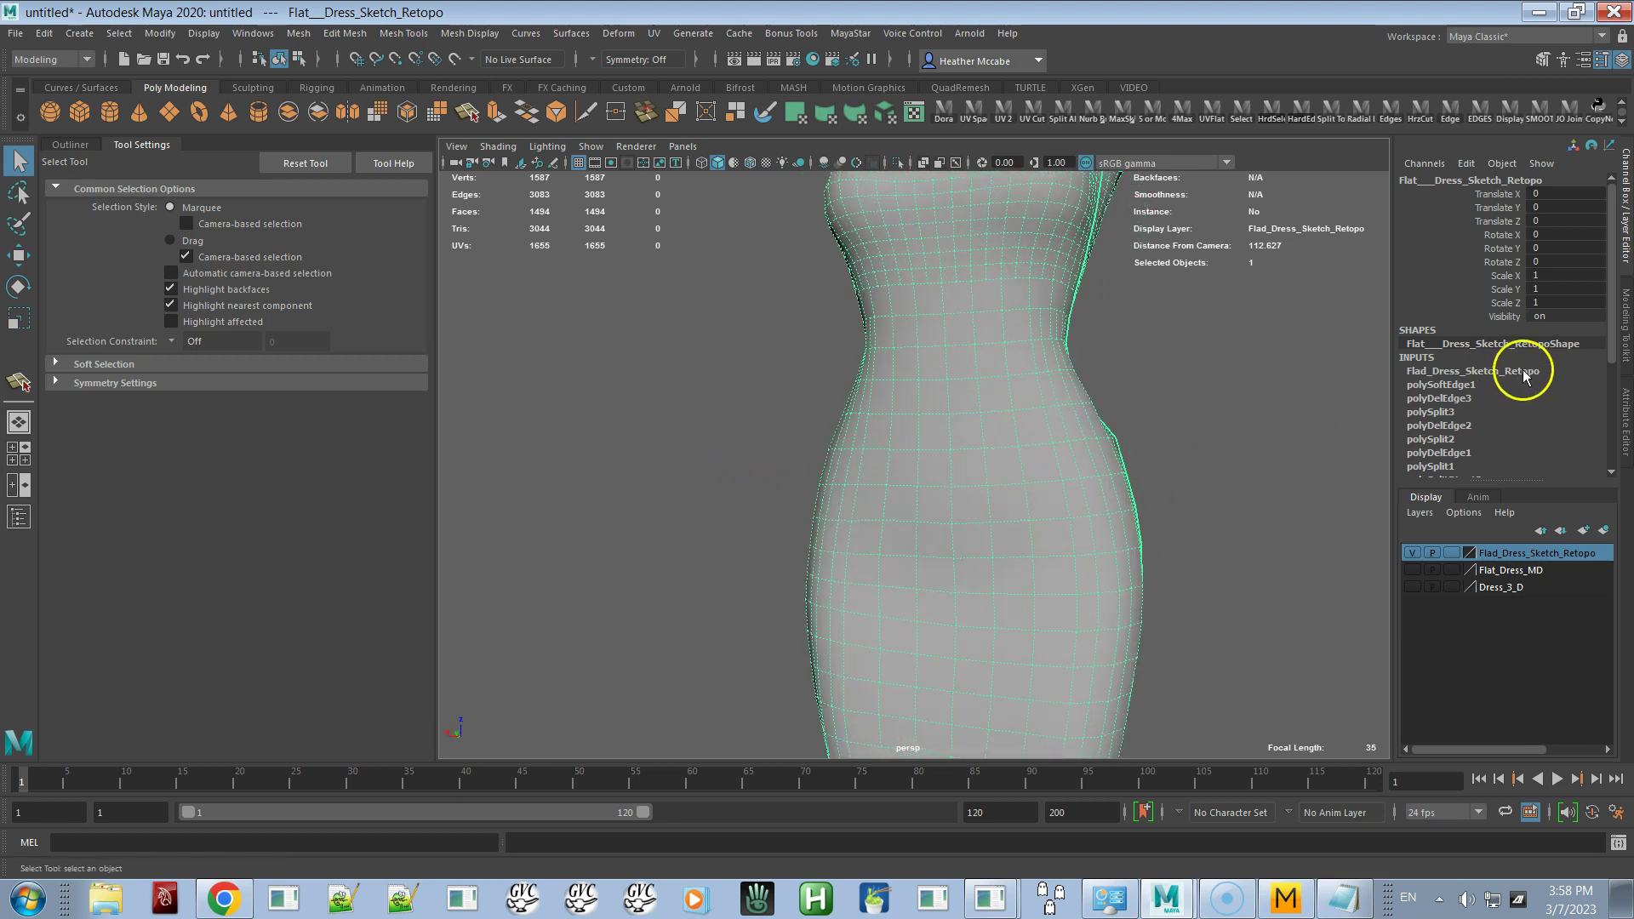
# Select Three_D__Dress and Flat__Dress_Sketch_Retopo in that order and run Transfer Attributes to reproject the retopologized mesh onto the 3D dress
pyautogui.keyDown('alt'); pyautogui.moveTo(1185, 477); pyautogui.dragTo(1104, 473); pyautogui.keyUp('alt')
pyautogui.click(1060, 496)
pyautogui.click(970, 497)
pyautogui.click(69, 145)
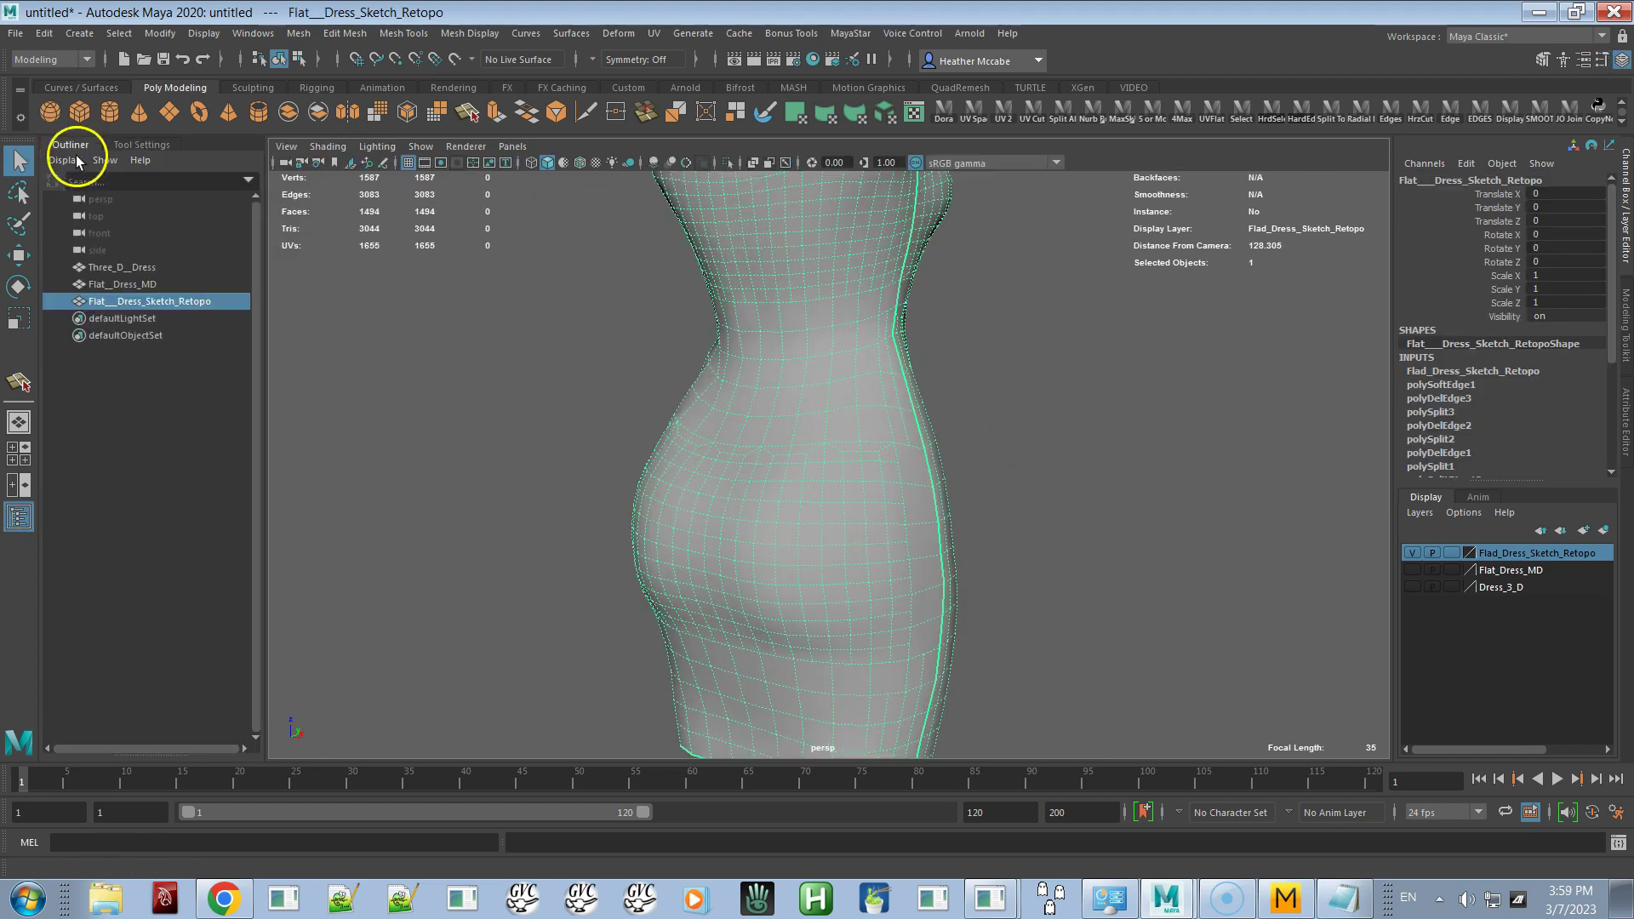
pyautogui.click(128, 268)
pyautogui.keyDown('ctrl'); pyautogui.click(143, 301); pyautogui.keyUp('ctrl')
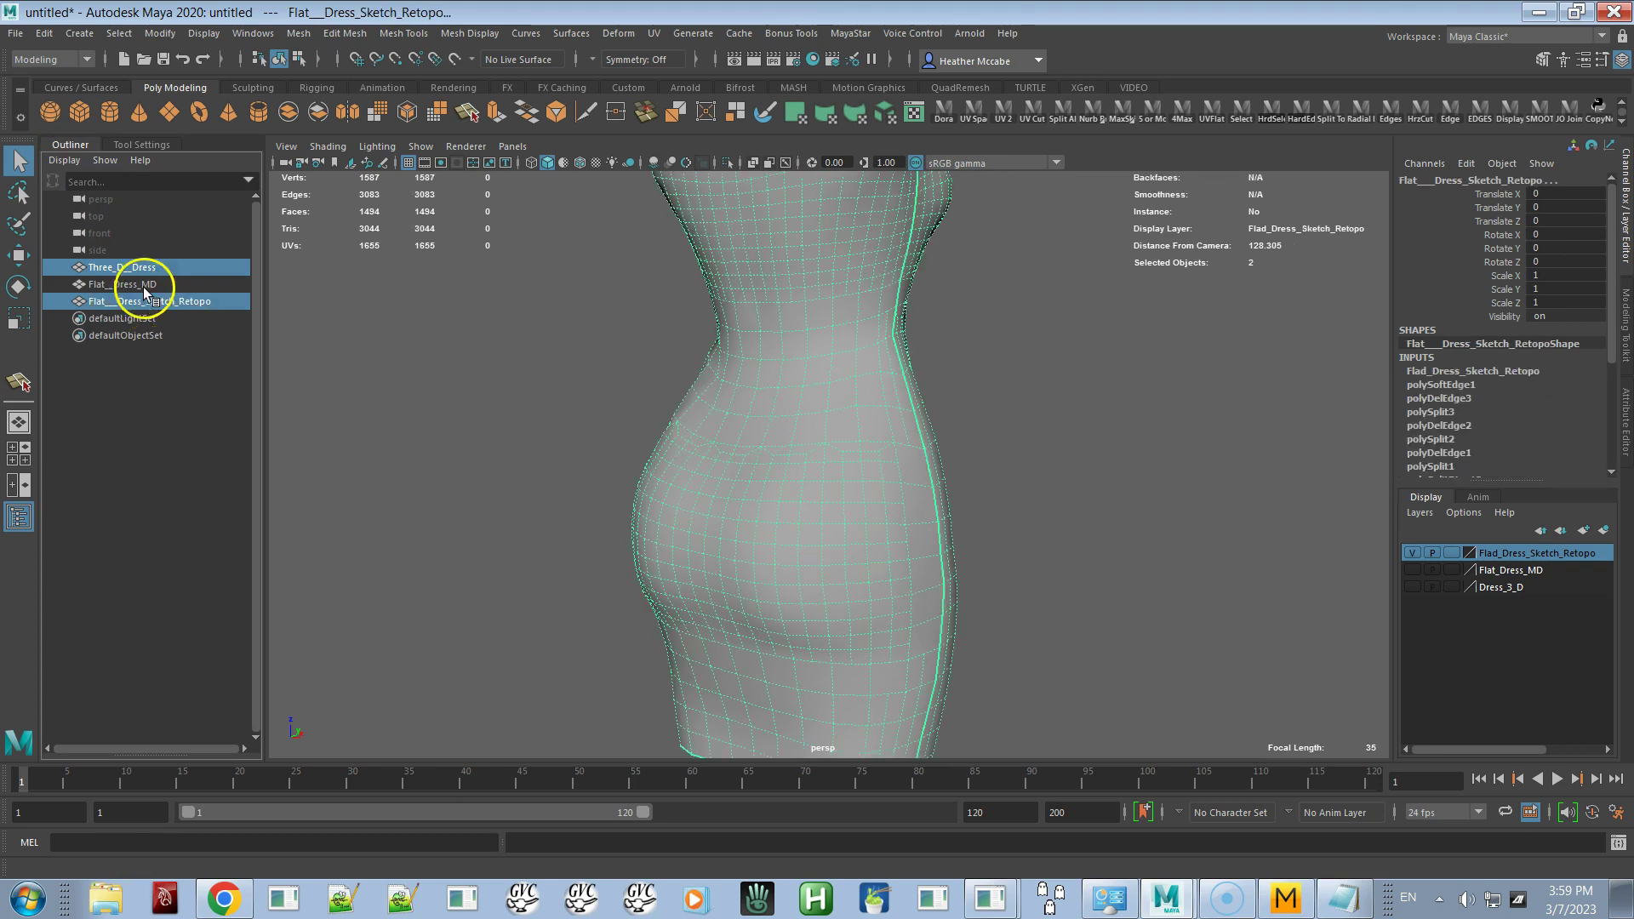
pyautogui.click(300, 34)
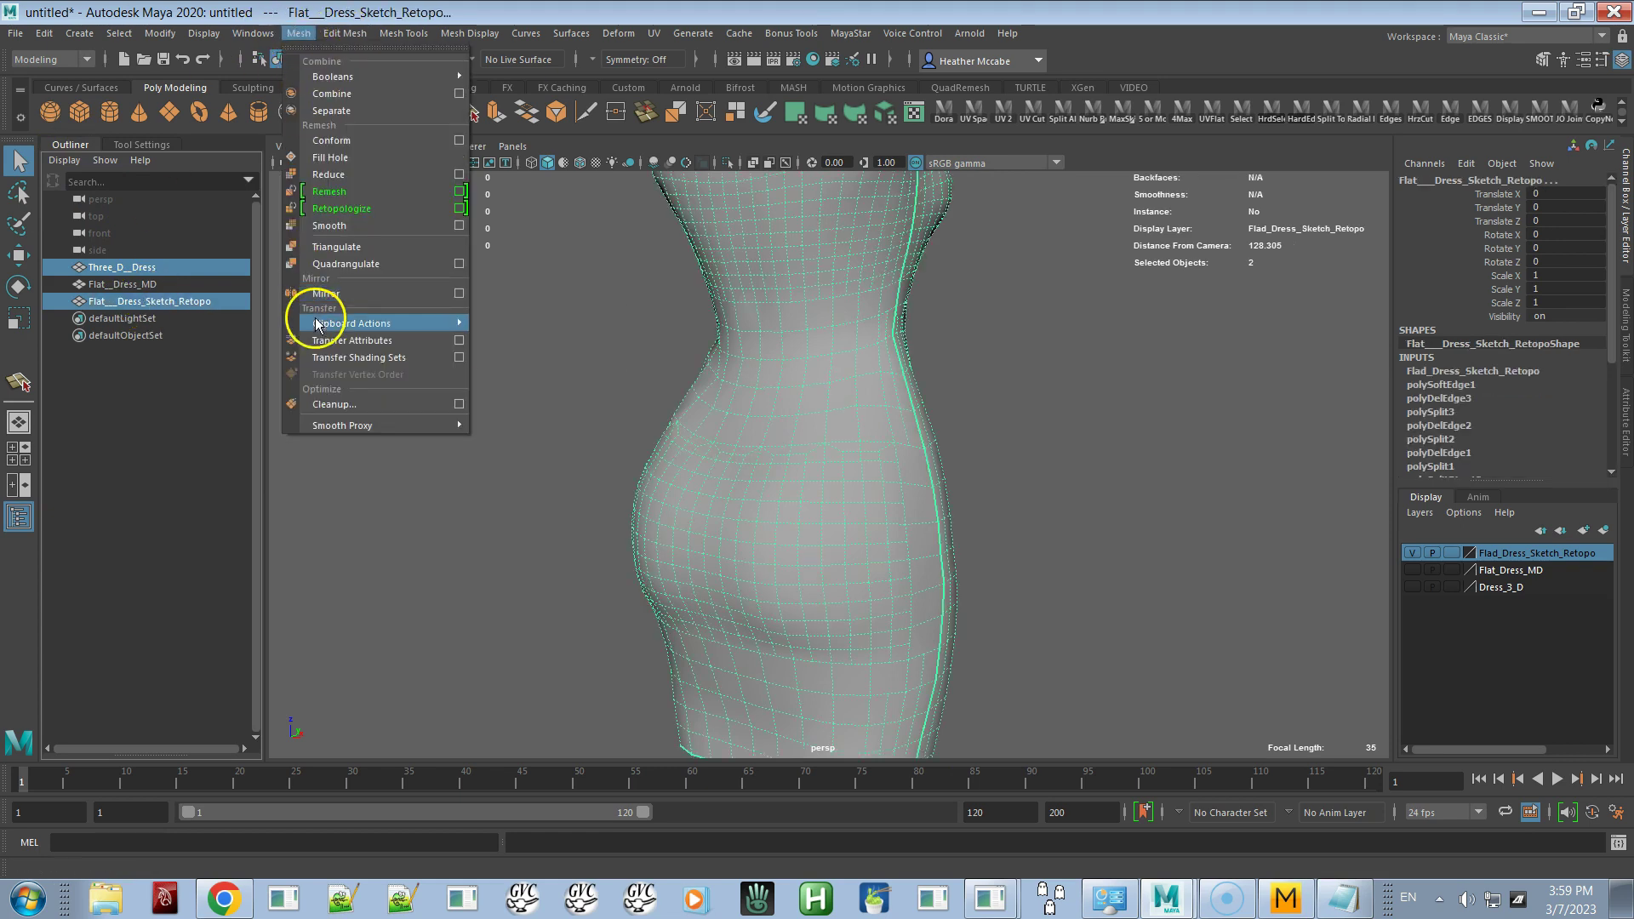
pyautogui.moveTo(335, 322)
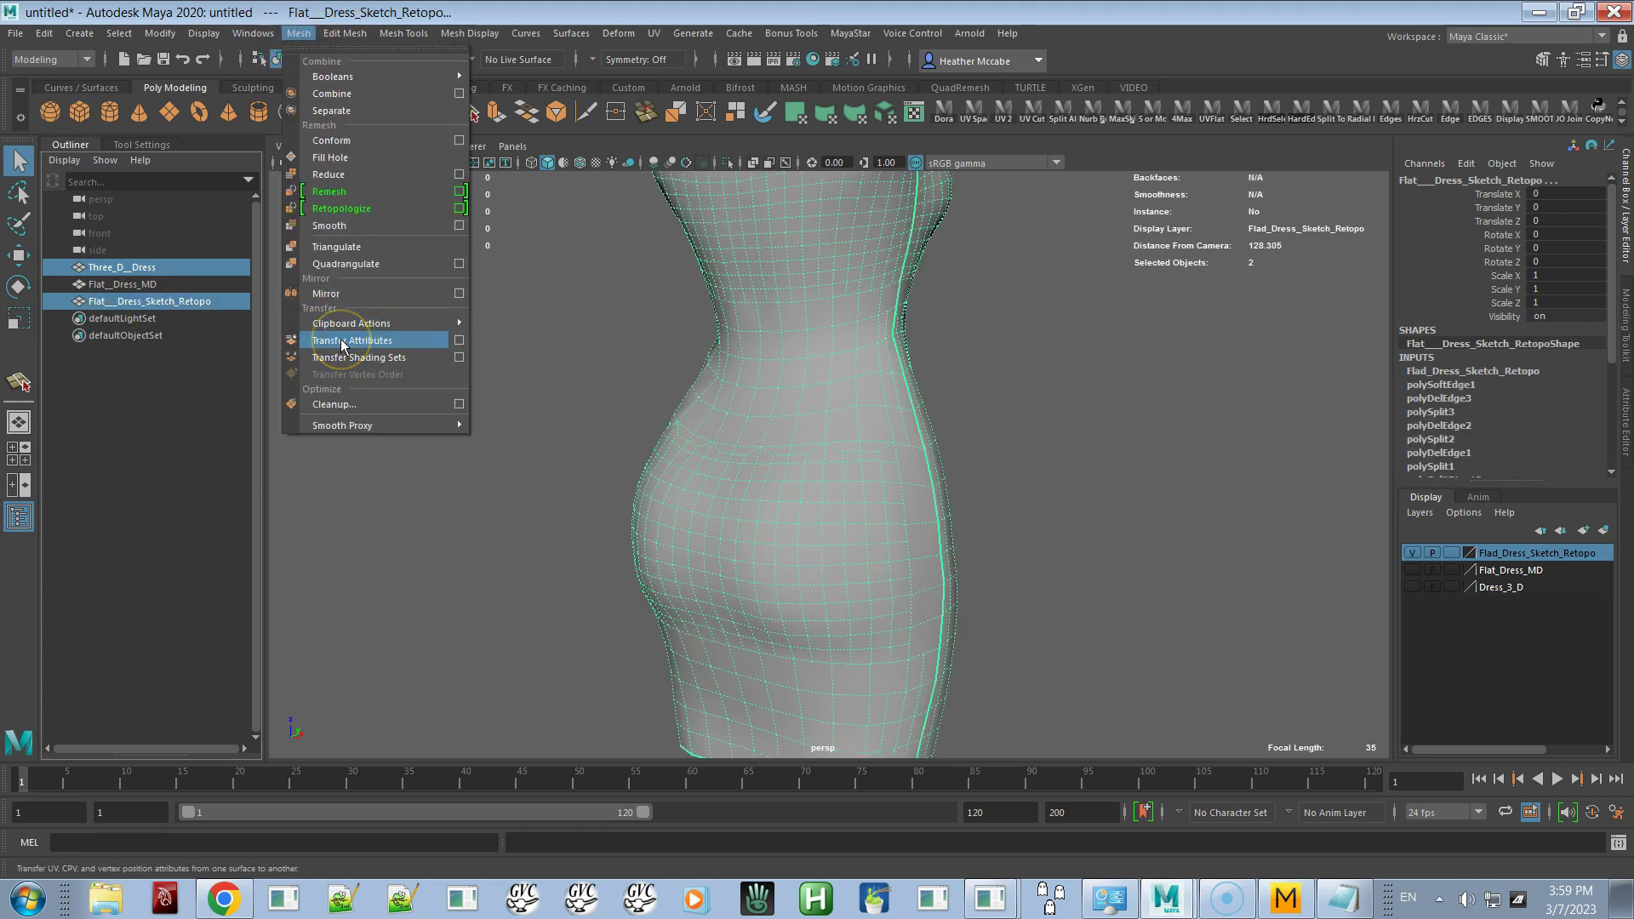
pyautogui.click(351, 340)
pyautogui.keyDown('alt'); pyautogui.moveTo(787, 466); pyautogui.dragTo(496, 458); pyautogui.keyUp('alt')
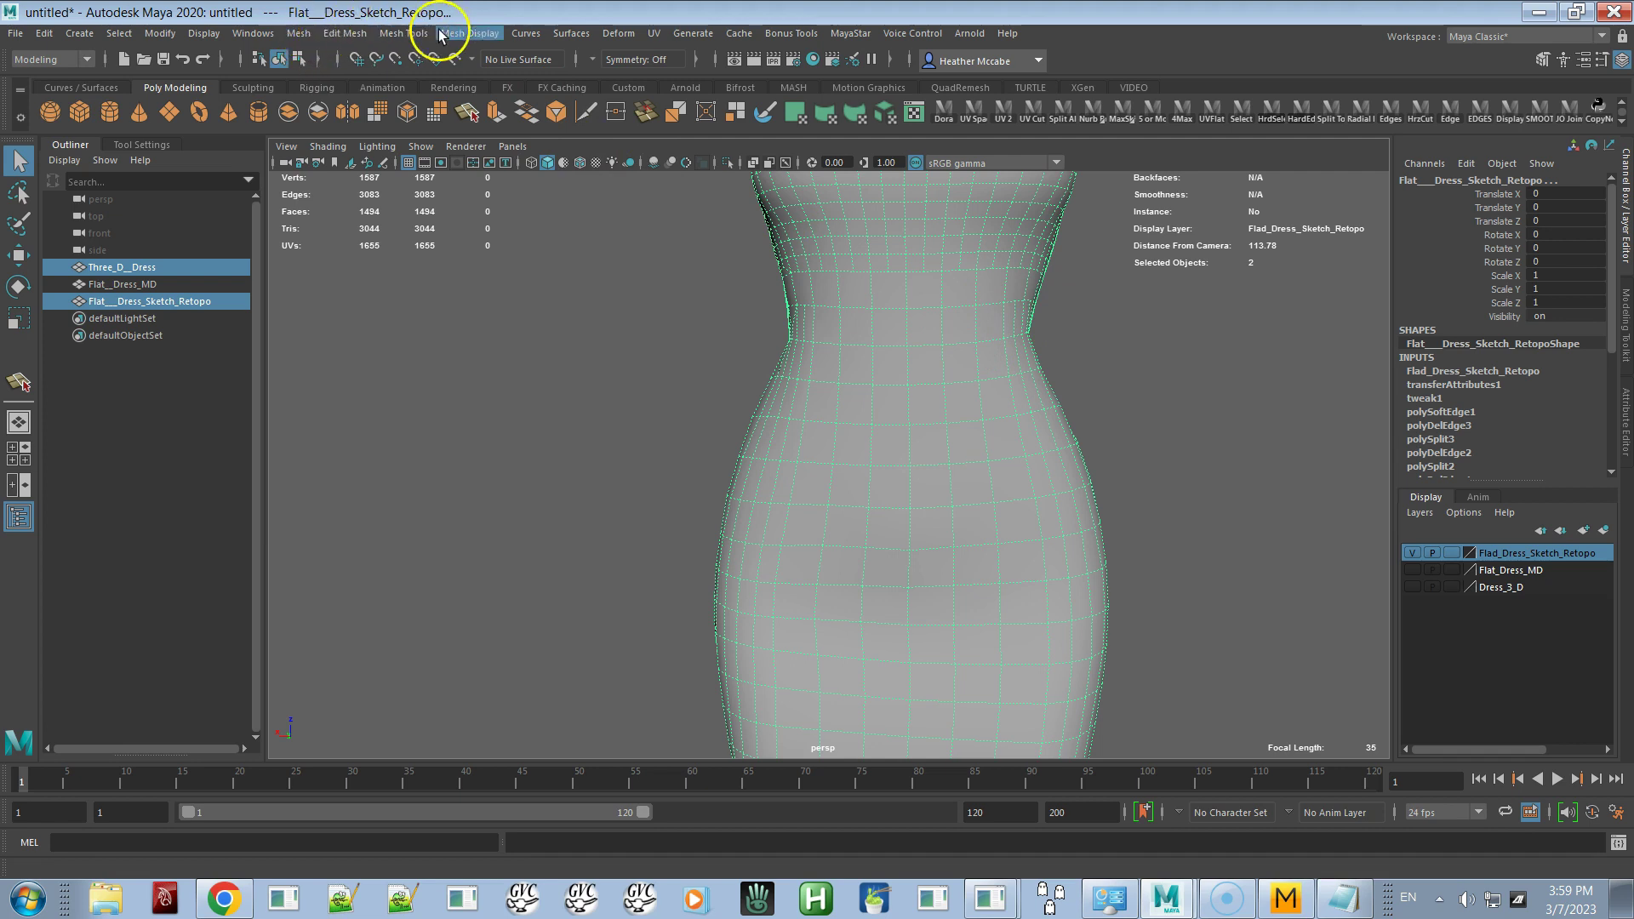
# Insert two horizontal edge loops around the retopologized dress near the waist with Insert Edge Loop
pyautogui.click(401, 34)
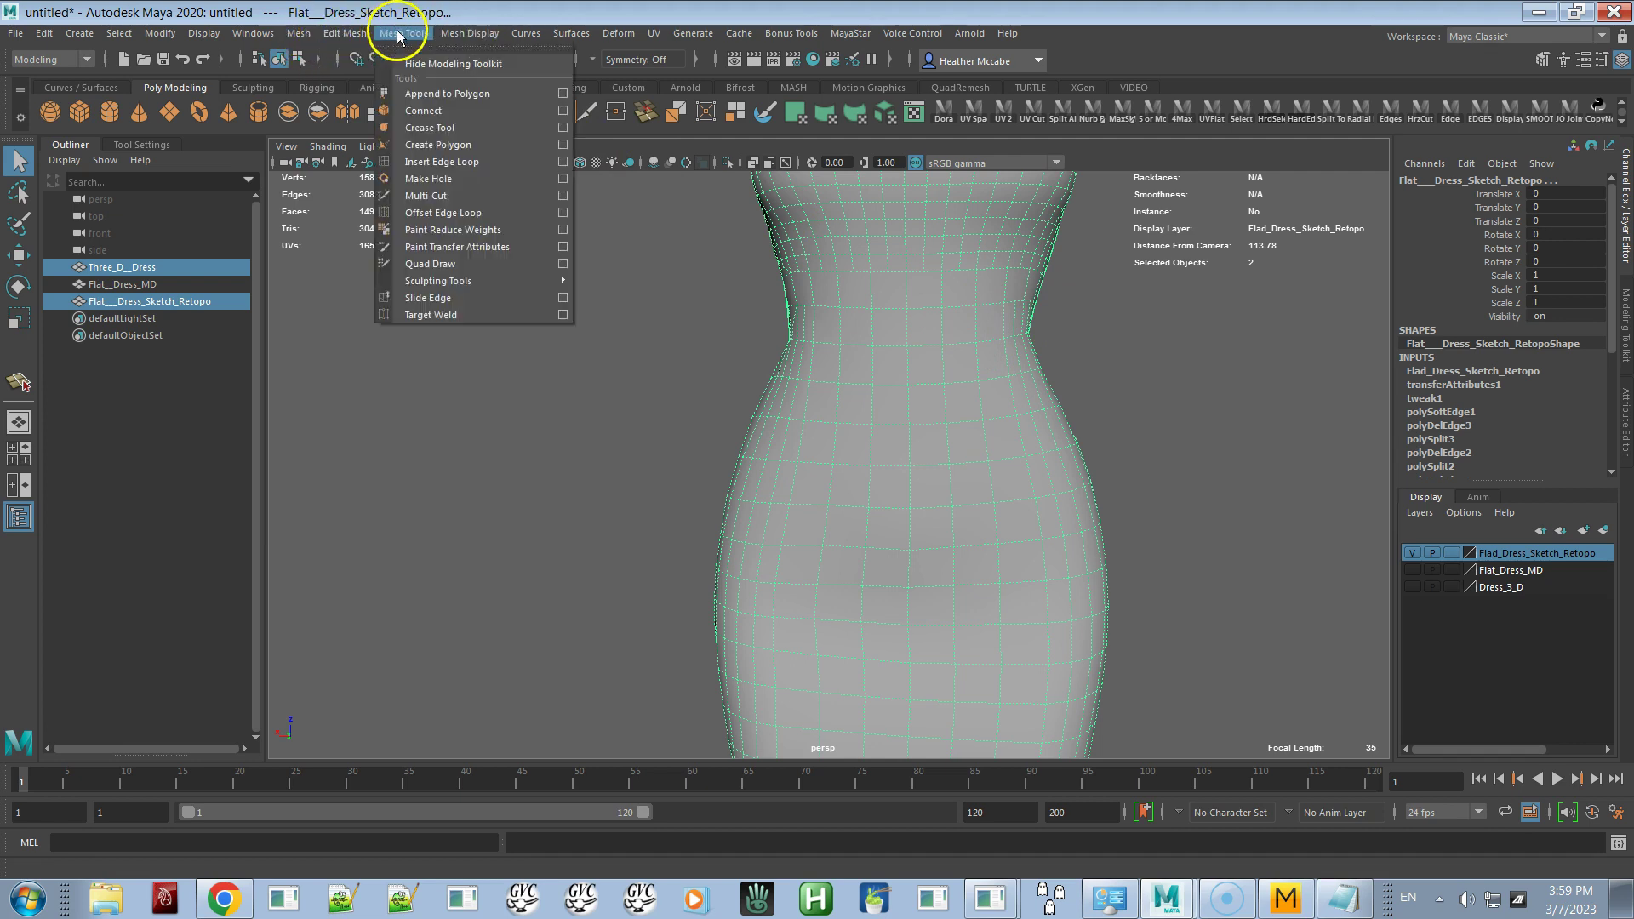
pyautogui.click(474, 163)
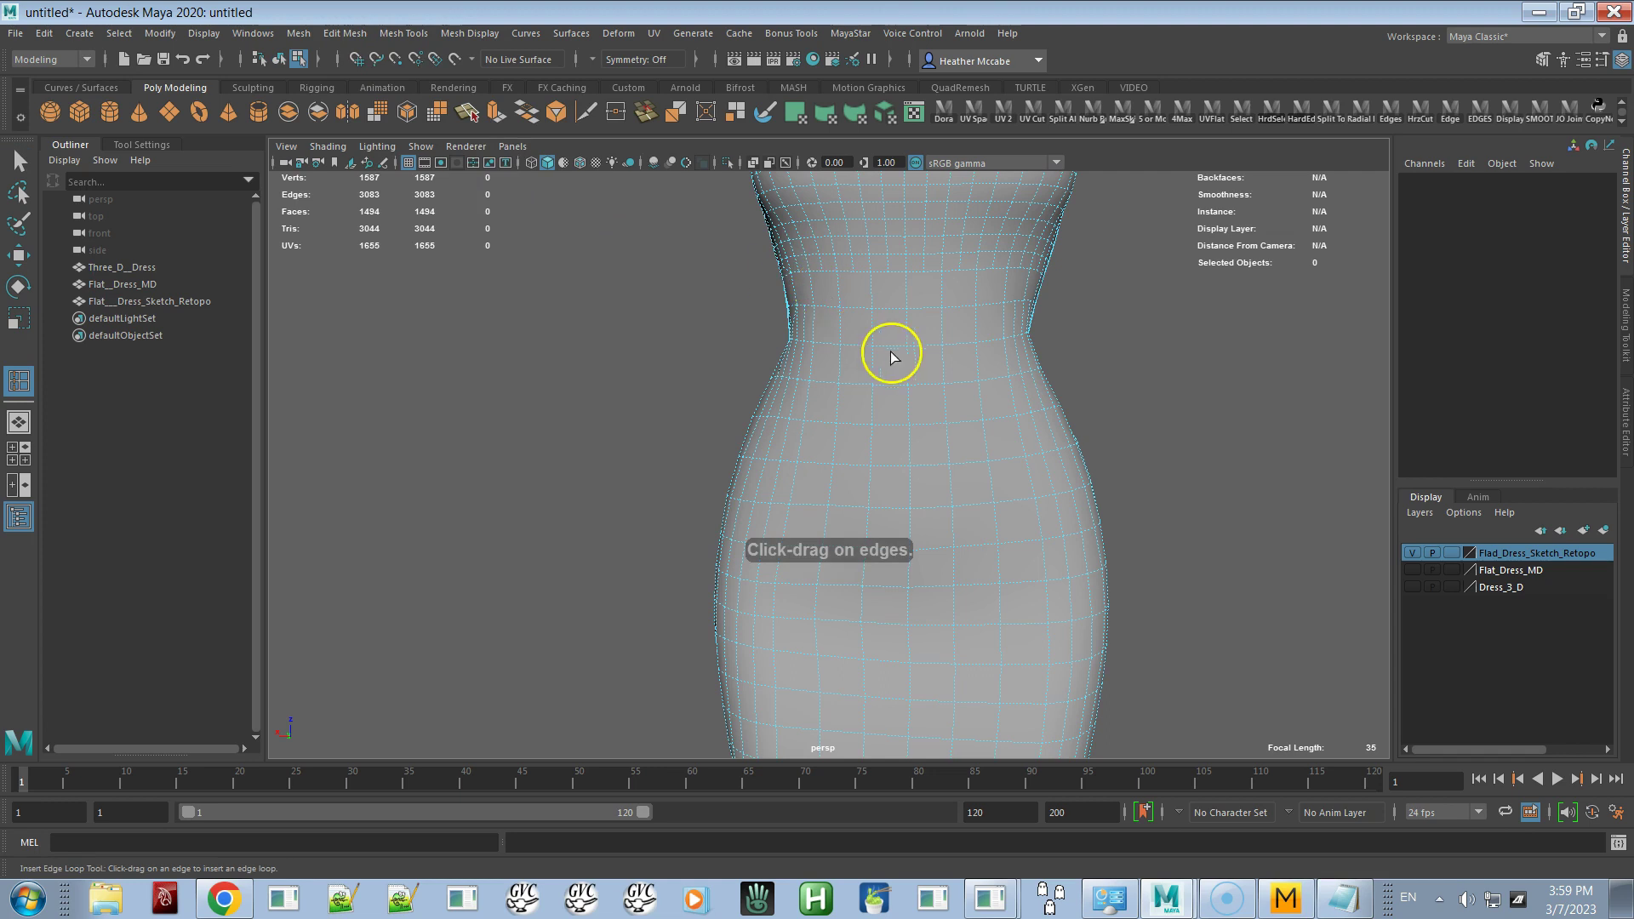
pyautogui.keyDown('alt'); pyautogui.moveTo(916, 364); pyautogui.dragTo(956, 345); pyautogui.keyUp('alt')
pyautogui.keyDown('alt'); pyautogui.moveTo(959, 409); pyautogui.dragTo(1035, 365); pyautogui.keyUp('alt')
pyautogui.keyDown('alt'); pyautogui.moveTo(1035, 365); pyautogui.dragTo(1106, 489, button='middle'); pyautogui.keyUp('alt')
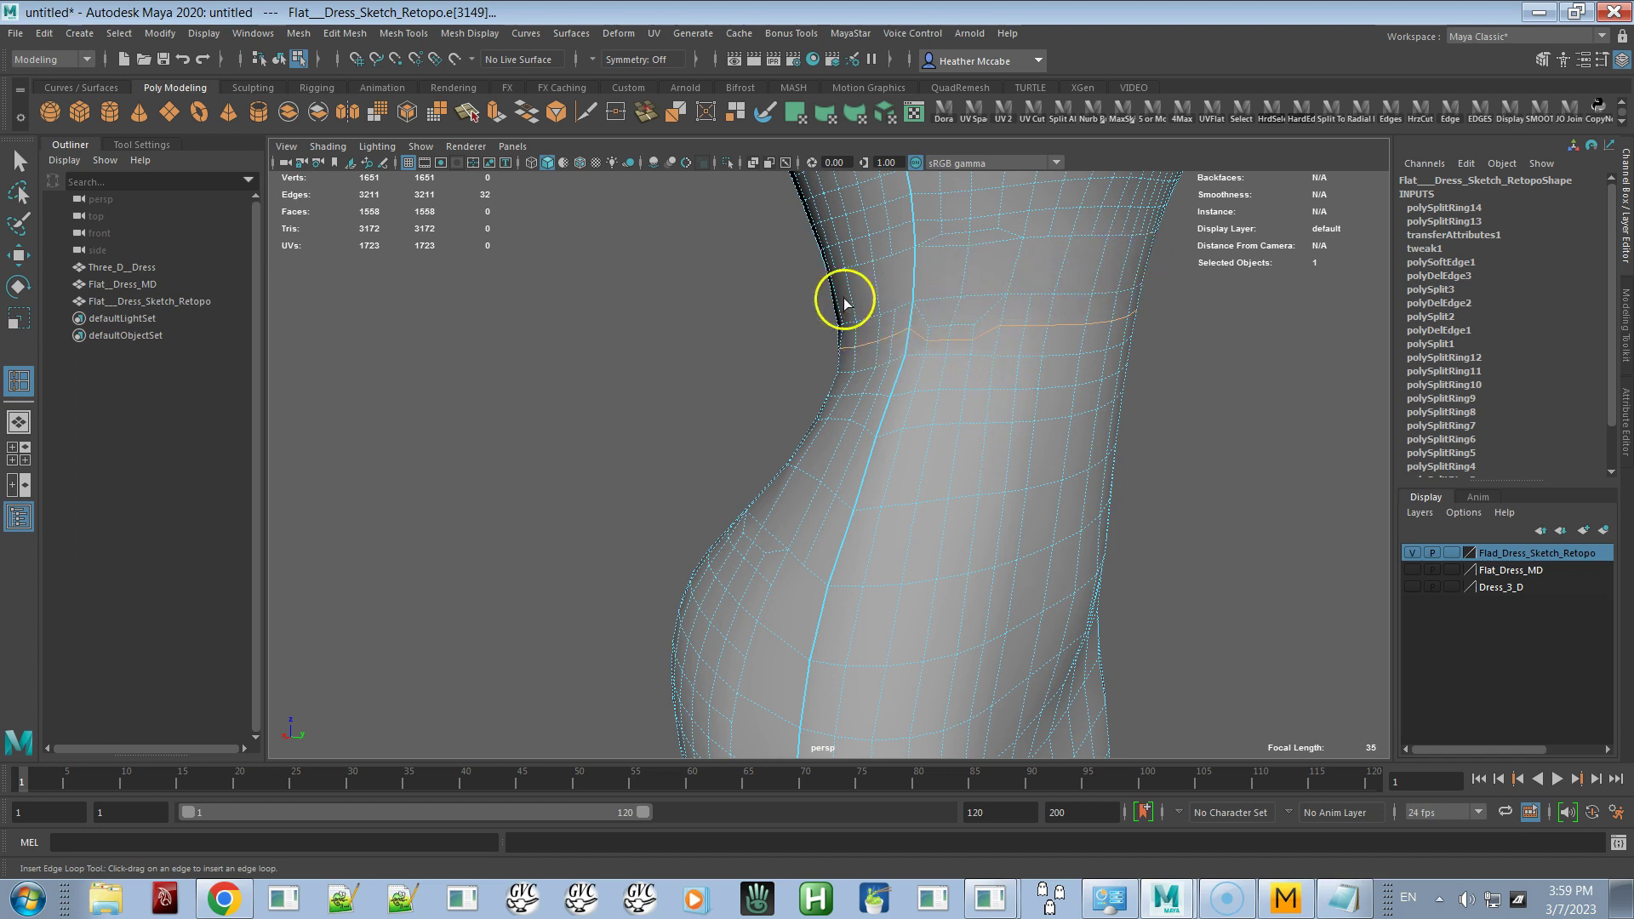
pyautogui.keyDown('alt'); pyautogui.moveTo(1042, 355); pyautogui.dragTo(926, 347); pyautogui.keyUp('alt')
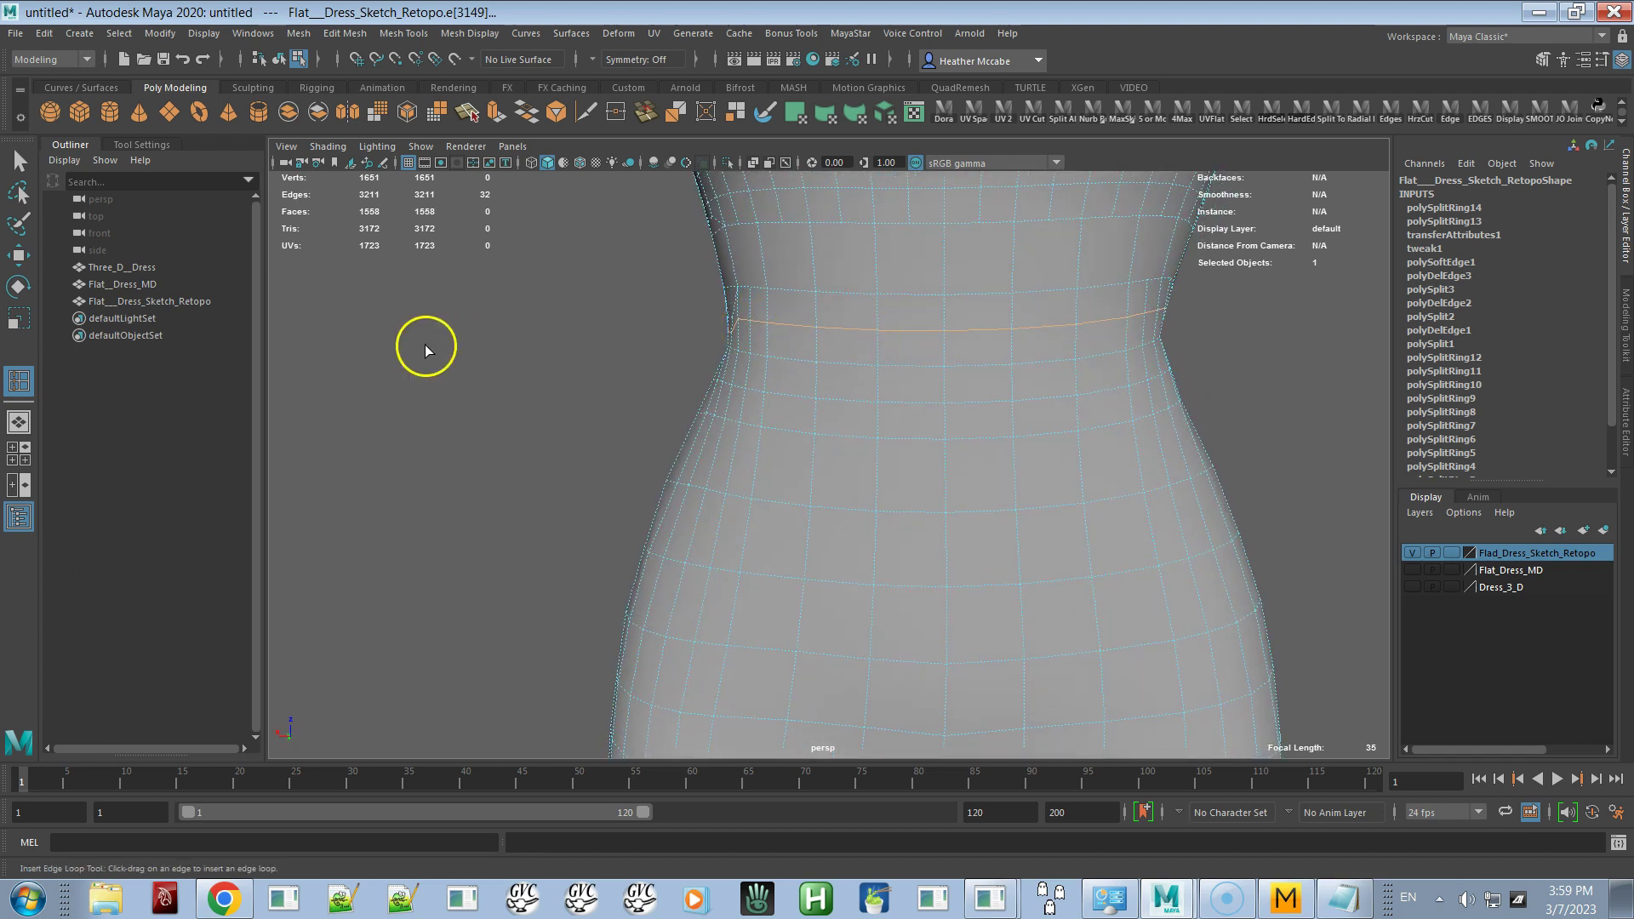
# Leave Insert Edge Loop and return the retopologized dress to object selection with the Select tool
pyautogui.click(148, 267)
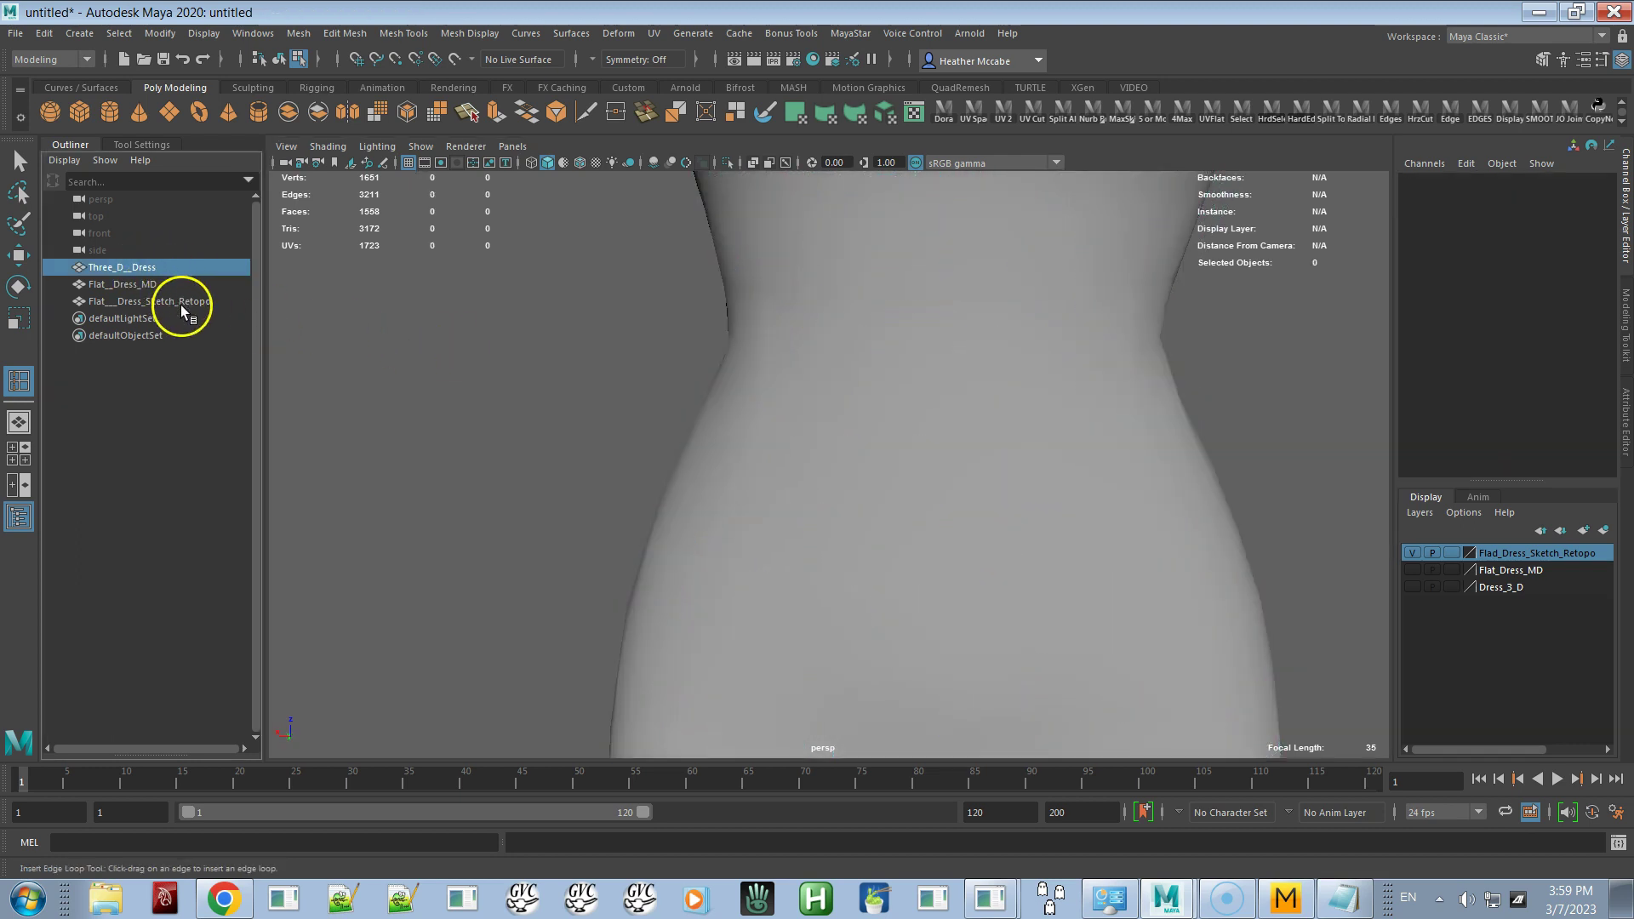
pyautogui.click(129, 306)
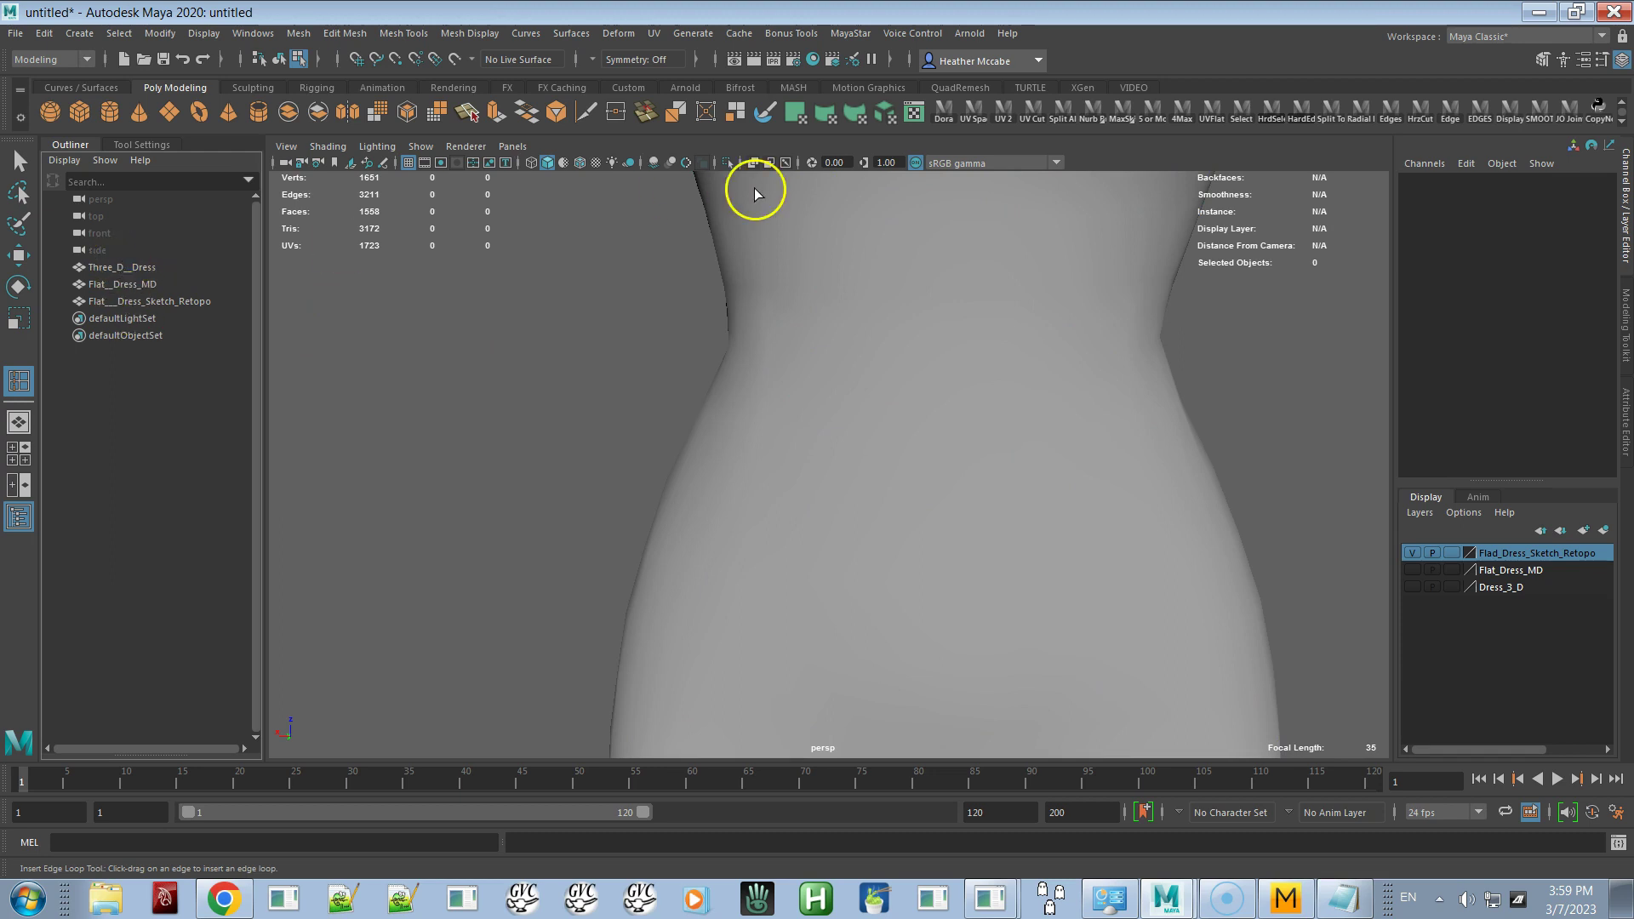
pyautogui.click(746, 349)
pyautogui.moveTo(745, 349); pyautogui.dragTo(800, 319, button='right')
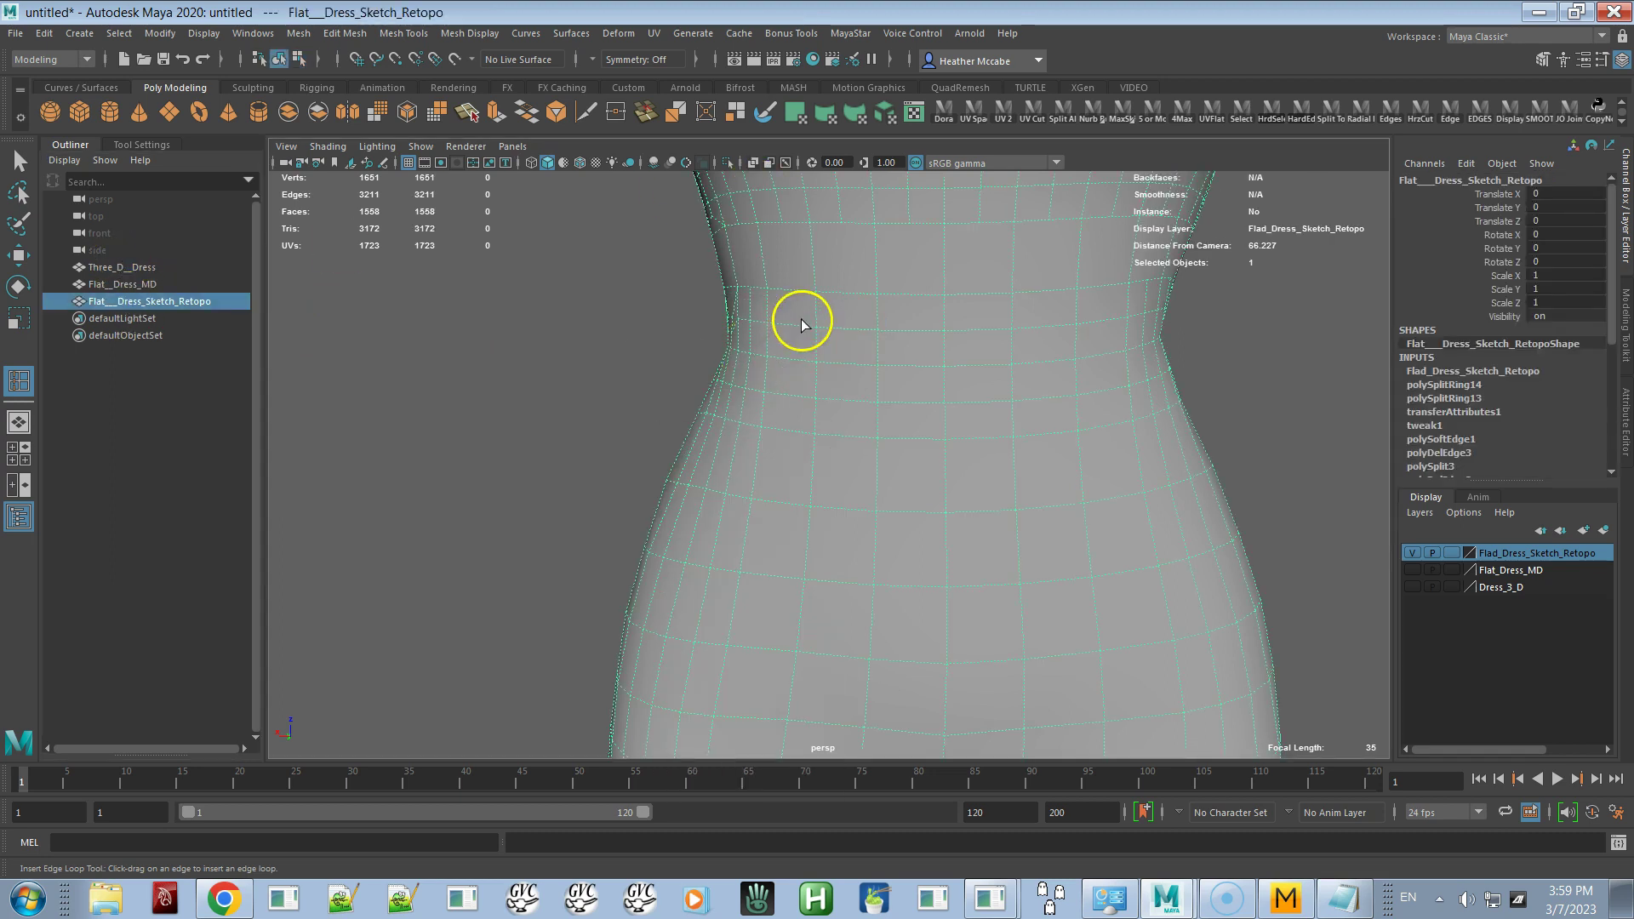
pyautogui.click(12, 159)
# Transfer vertex positions from Three_D__Dress to the retopologized dress using UV sample space and the Closest to point search method
pyautogui.click(123, 269)
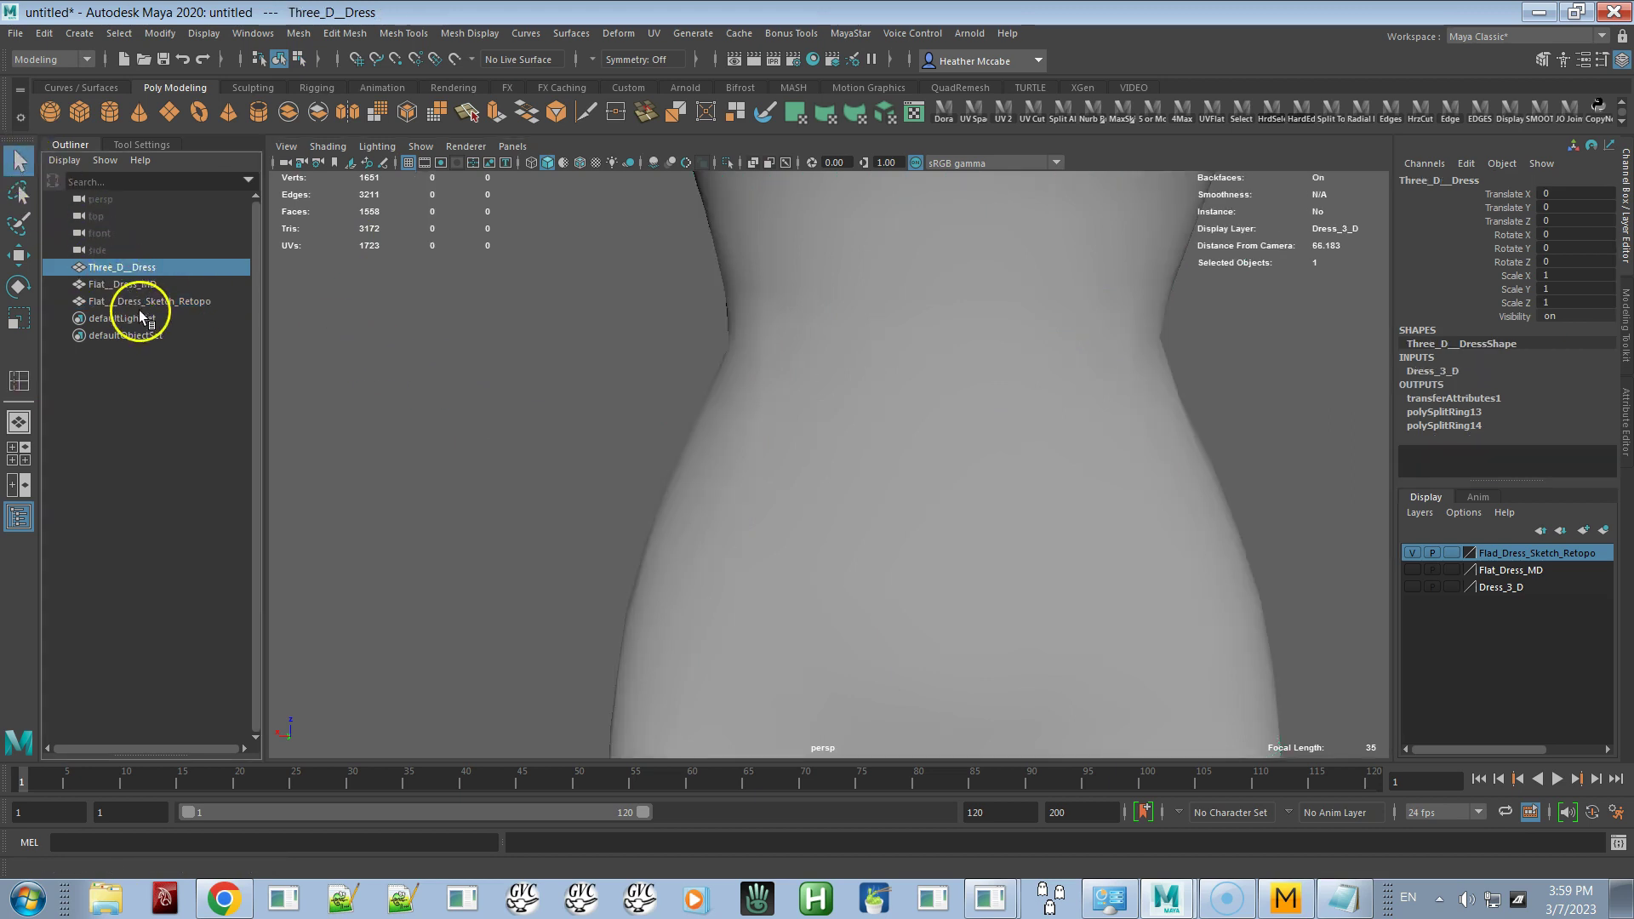
pyautogui.keyDown('ctrl'); pyautogui.click(137, 301); pyautogui.keyUp('ctrl')
pyautogui.click(298, 33)
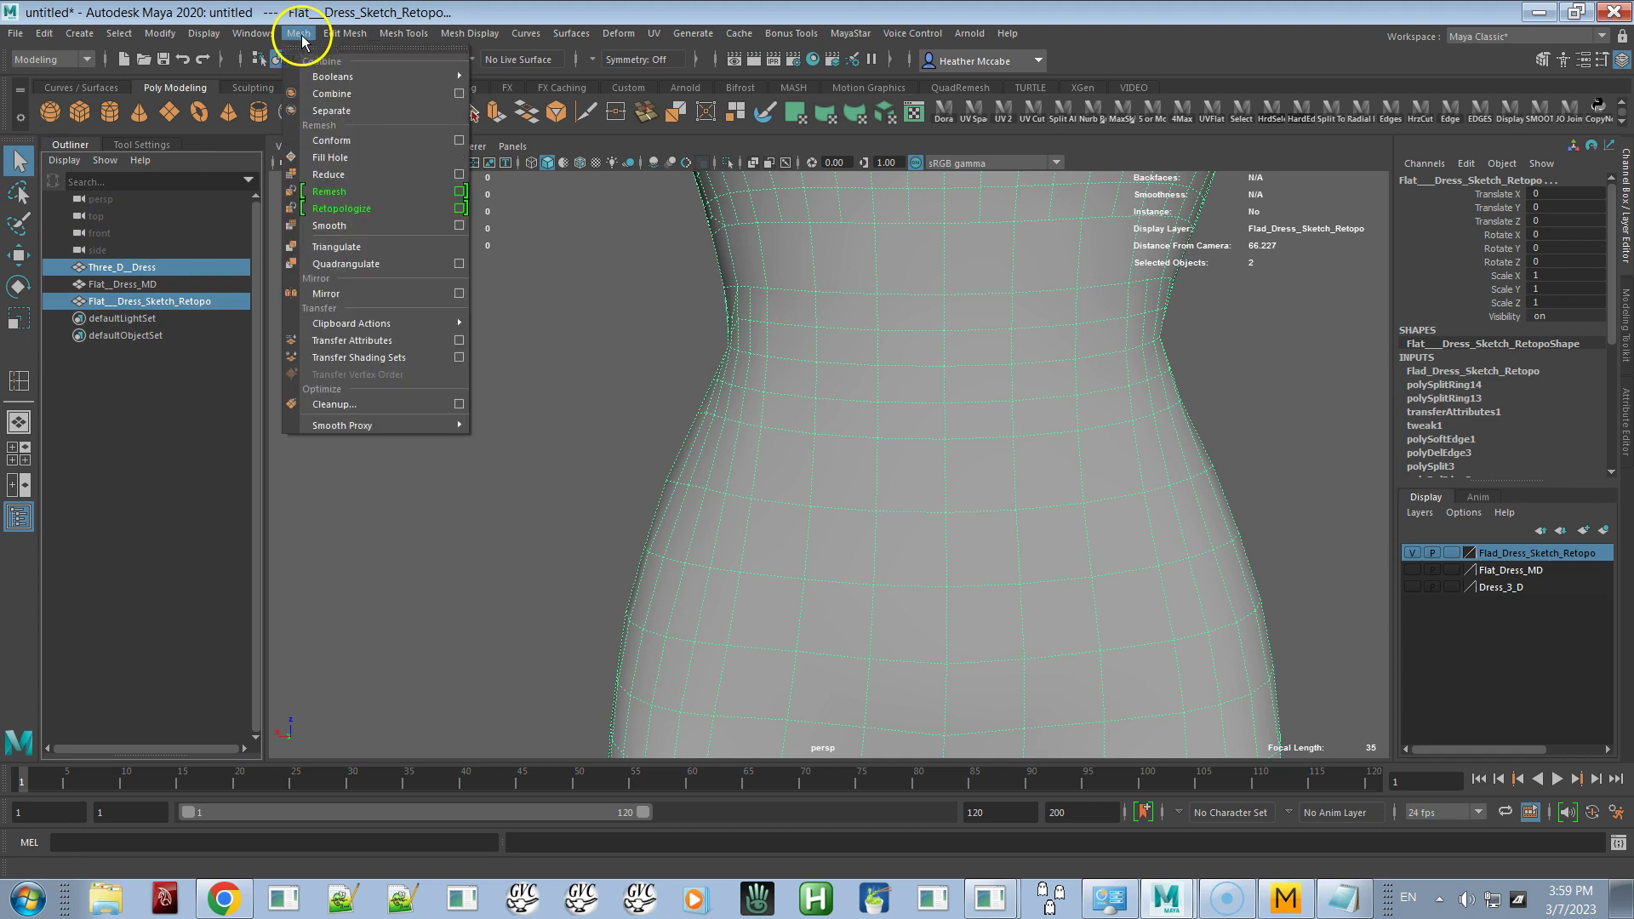
pyautogui.click(460, 340)
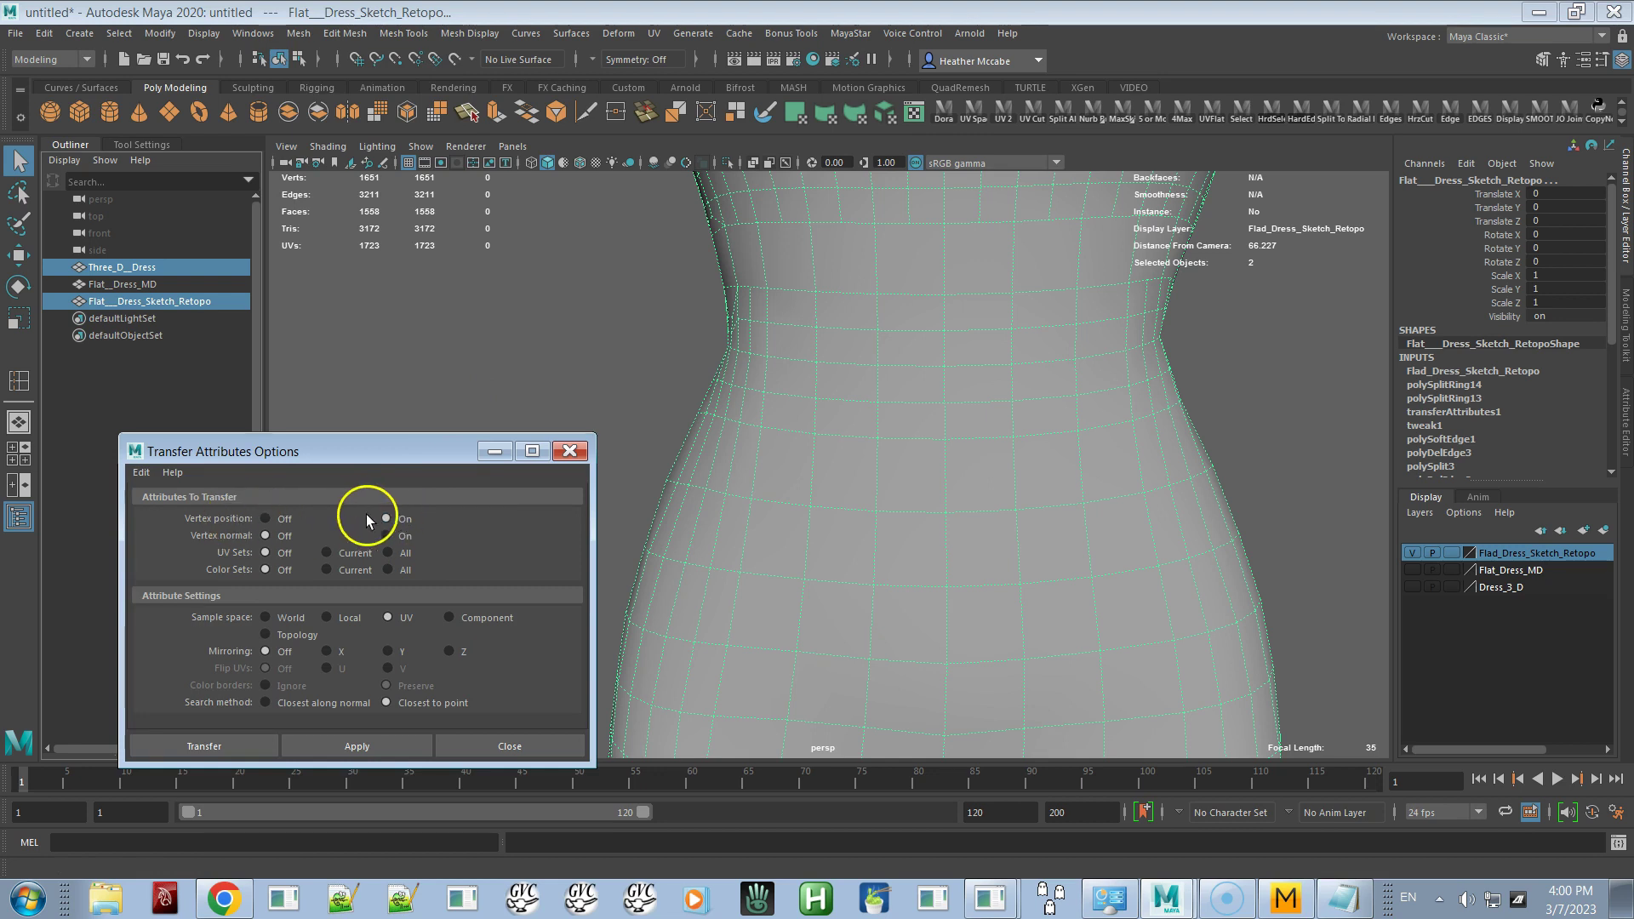
pyautogui.click(234, 749)
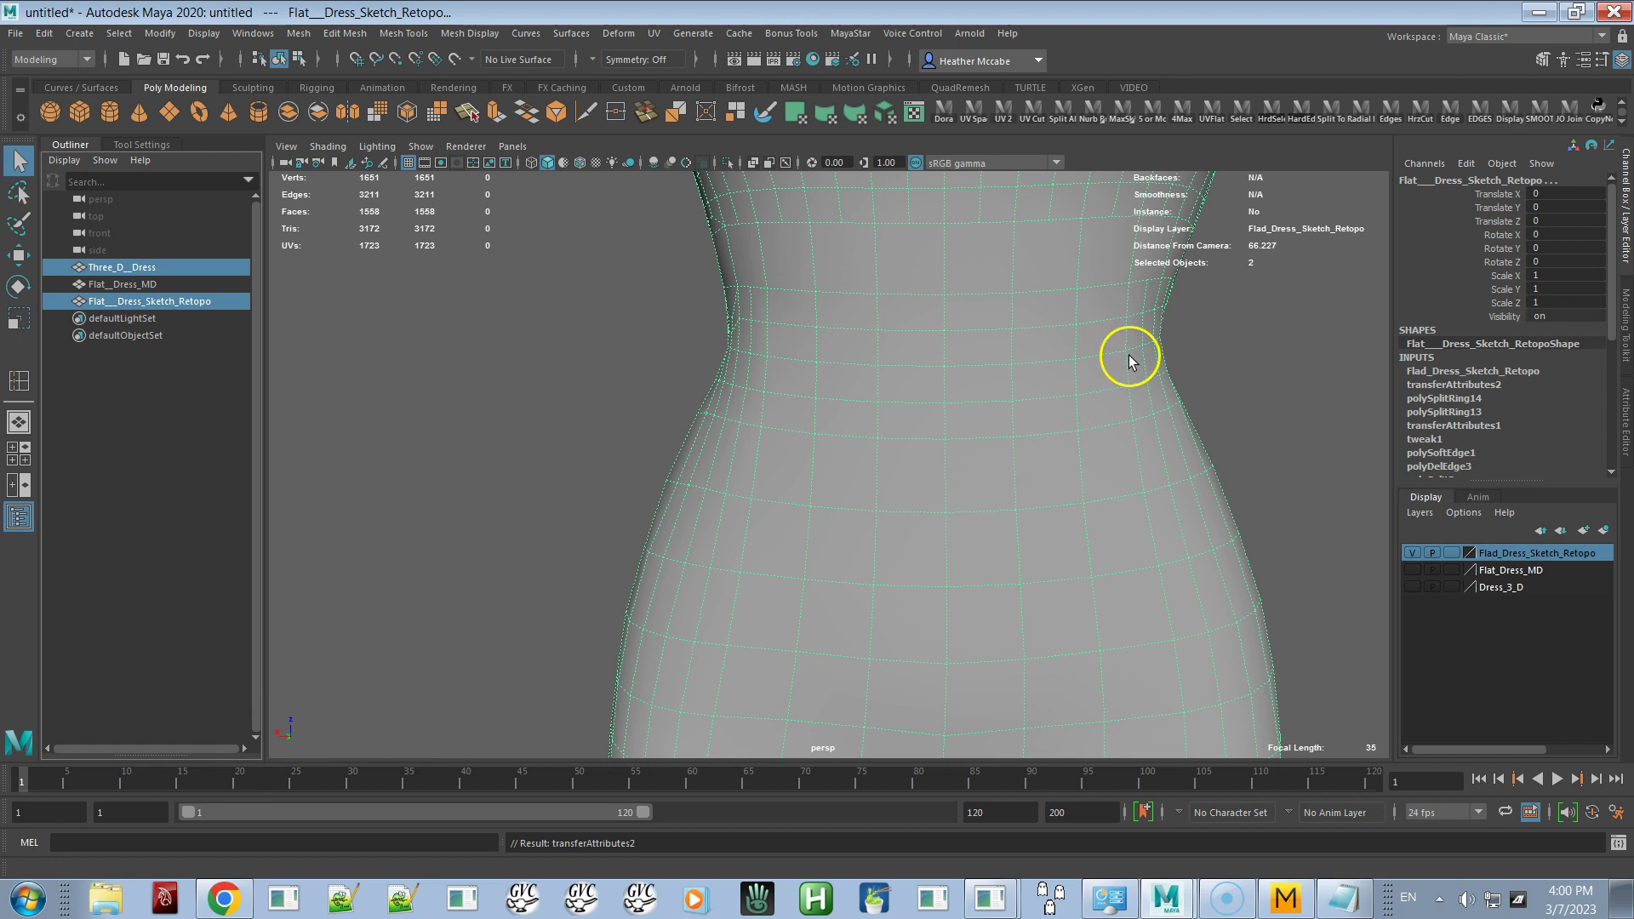
# Examine the retopologized dress from several sides, with and without its wireframe, to check the surface around the waist and hips
pyautogui.keyDown('alt'); pyautogui.moveTo(992, 477); pyautogui.dragTo(1109, 474); pyautogui.keyUp('alt')
pyautogui.keyDown('alt'); pyautogui.moveTo(1109, 474); pyautogui.dragTo(1013, 467, button='right'); pyautogui.keyUp('alt')
pyautogui.keyDown('alt'); pyautogui.moveTo(1013, 468); pyautogui.dragTo(744, 489); pyautogui.keyUp('alt')
pyautogui.click(706, 526)
pyautogui.click(872, 455)
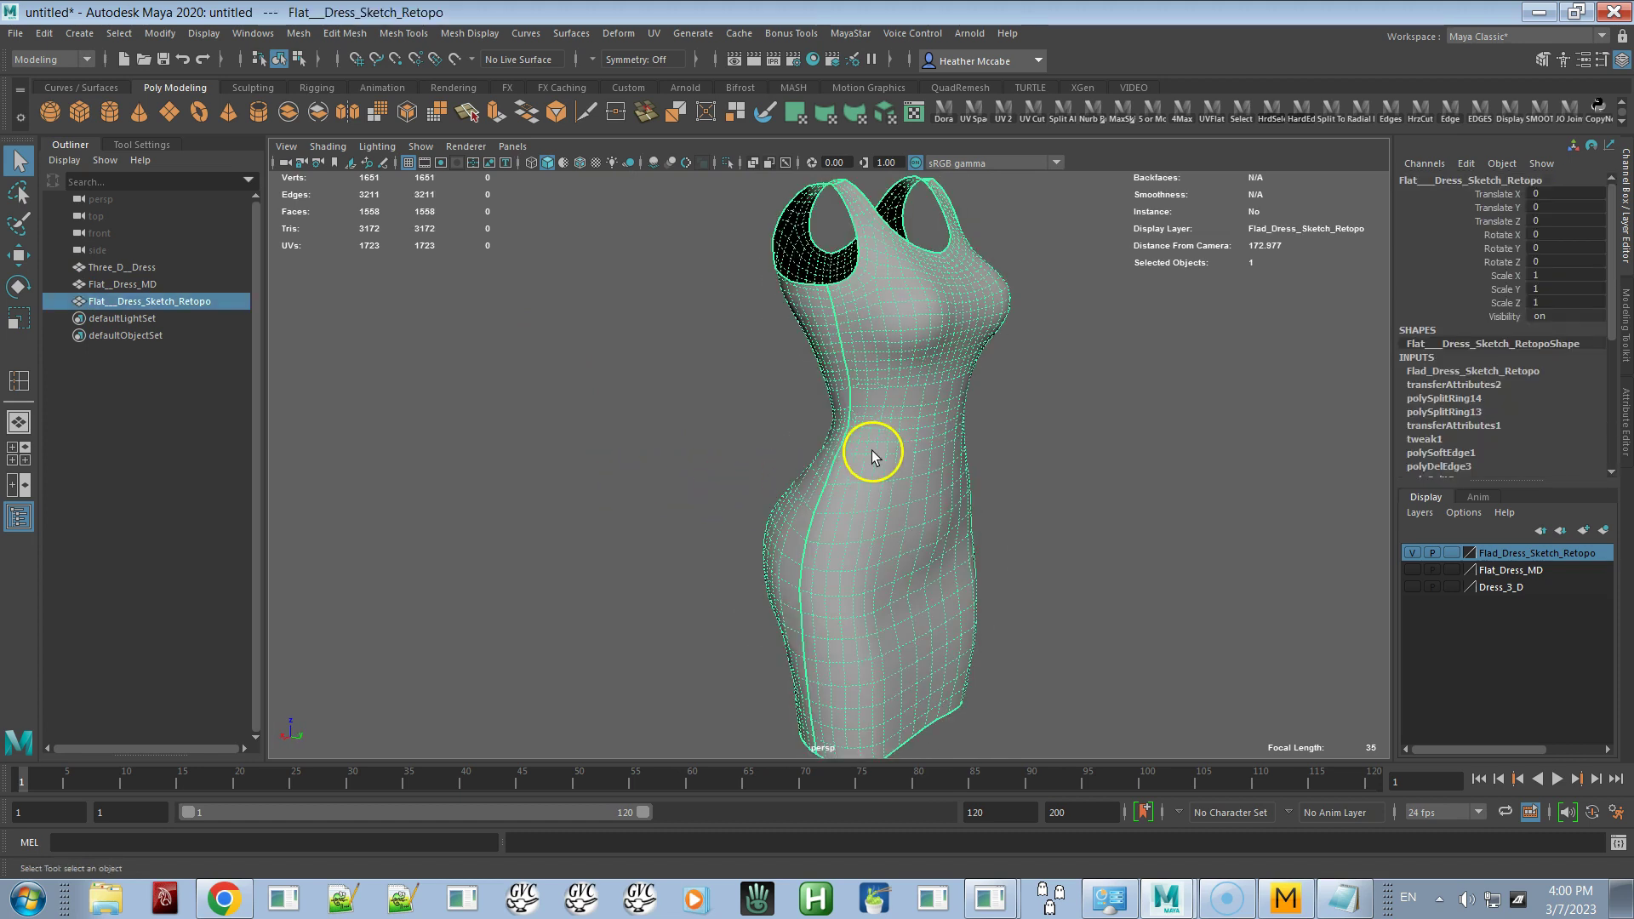
pyautogui.keyDown('alt'); pyautogui.moveTo(865, 409); pyautogui.dragTo(1003, 613, button='right'); pyautogui.keyUp('alt')
pyautogui.keyDown('alt'); pyautogui.moveTo(945, 437); pyautogui.dragTo(896, 483, button='middle'); pyautogui.keyUp('alt')
pyautogui.keyDown('alt'); pyautogui.moveTo(896, 483); pyautogui.dragTo(927, 532, button='right'); pyautogui.keyUp('alt')
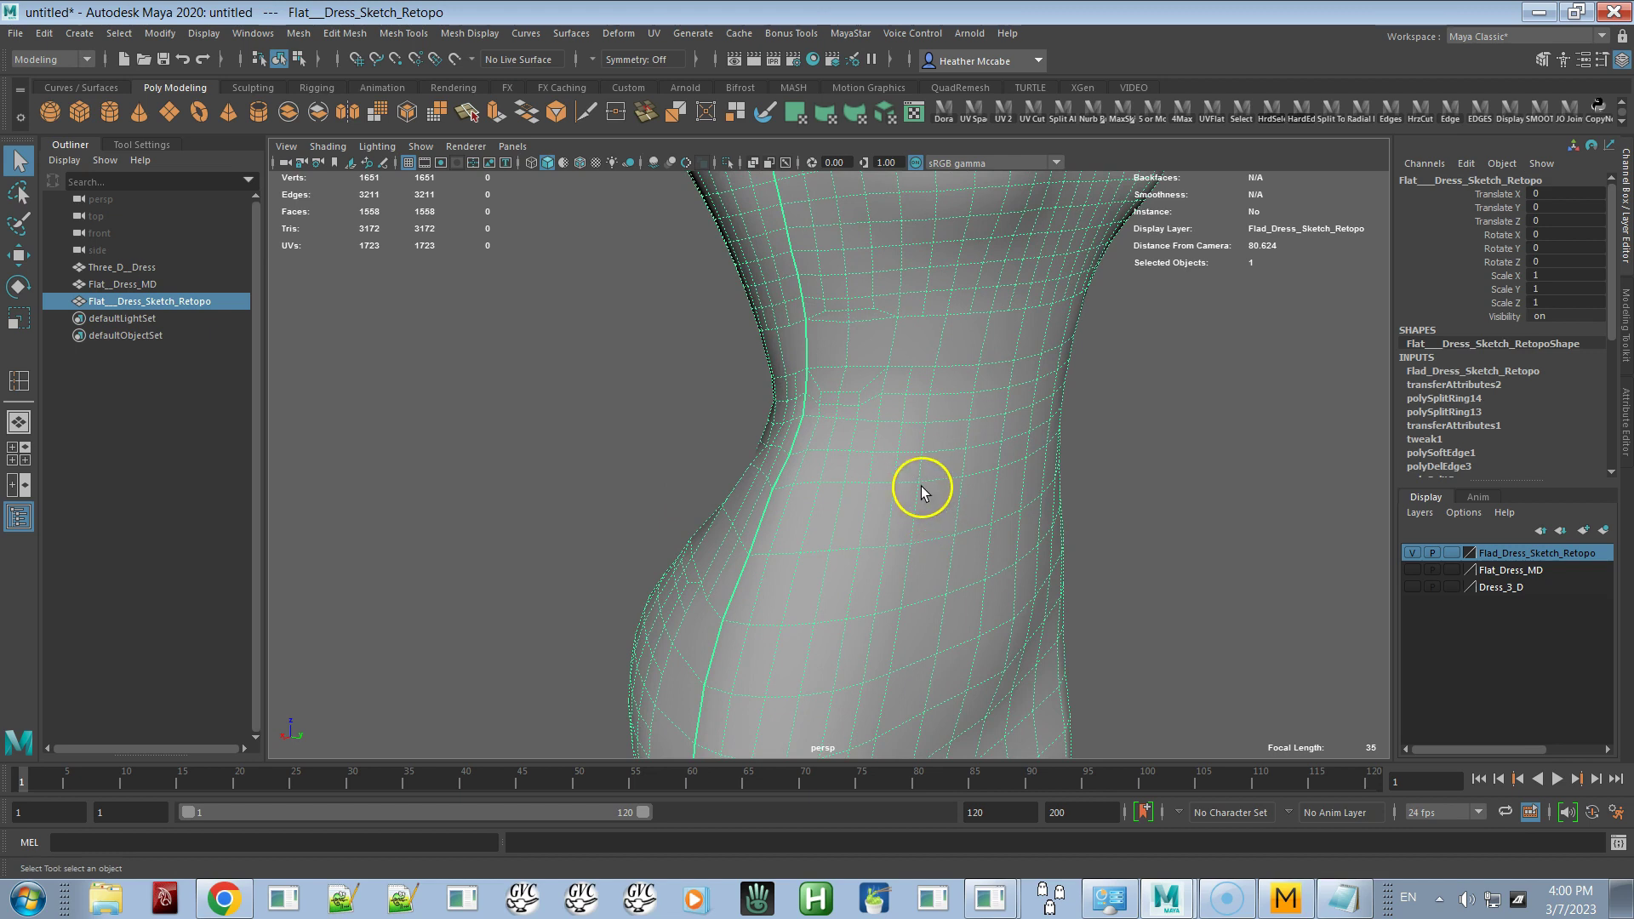
pyautogui.click(1162, 445)
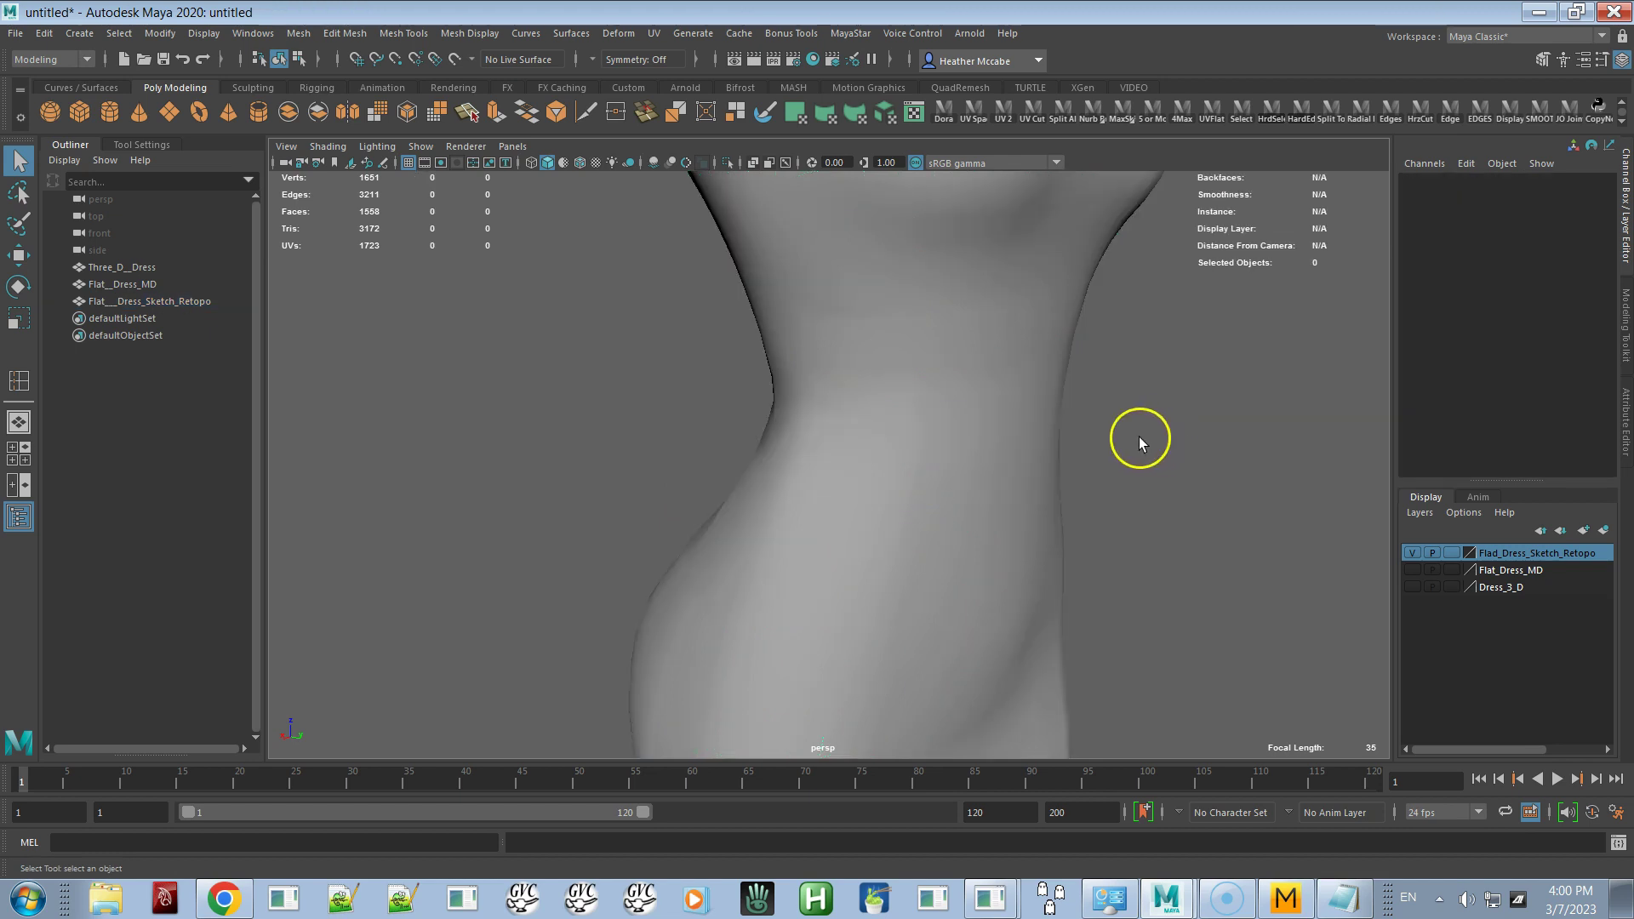
pyautogui.keyDown('alt'); pyautogui.moveTo(976, 508); pyautogui.dragTo(792, 329, button='right'); pyautogui.keyUp('alt')
pyautogui.keyDown('alt'); pyautogui.moveTo(791, 328); pyautogui.dragTo(825, 448); pyautogui.keyUp('alt')
pyautogui.click(876, 491)
pyautogui.keyDown('alt'); pyautogui.moveTo(948, 531); pyautogui.dragTo(809, 541); pyautogui.keyUp('alt')
# Switch to SketchRetopo2 to examine the edge layout of the flat dress patterns, and return to Maya
pyautogui.hotkey('alt', 'Tab')
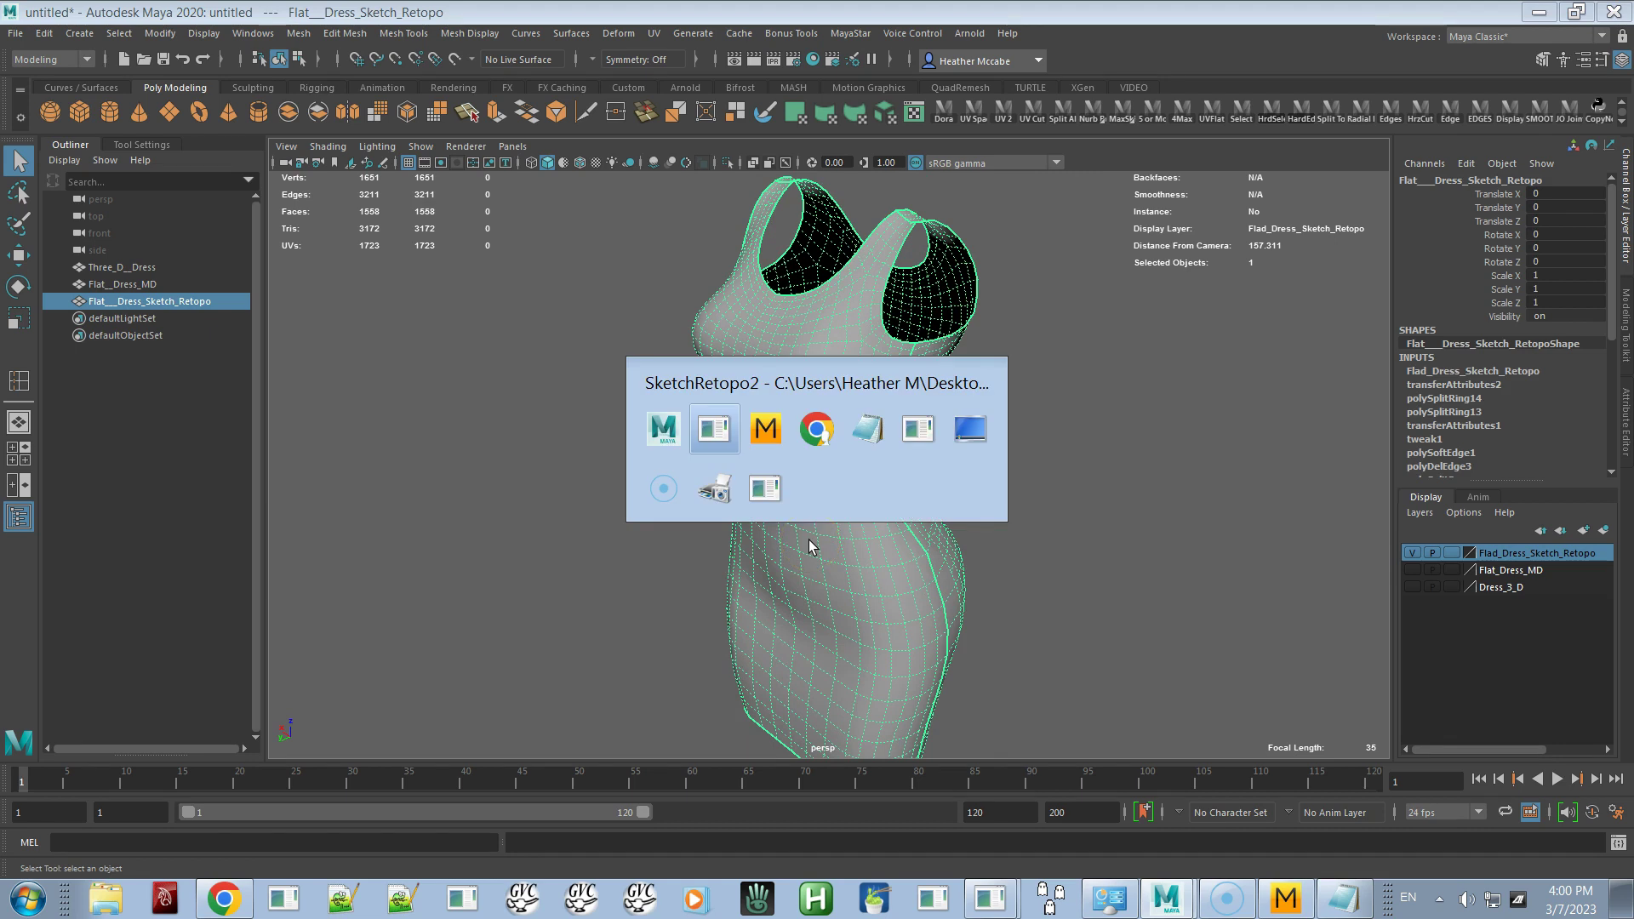
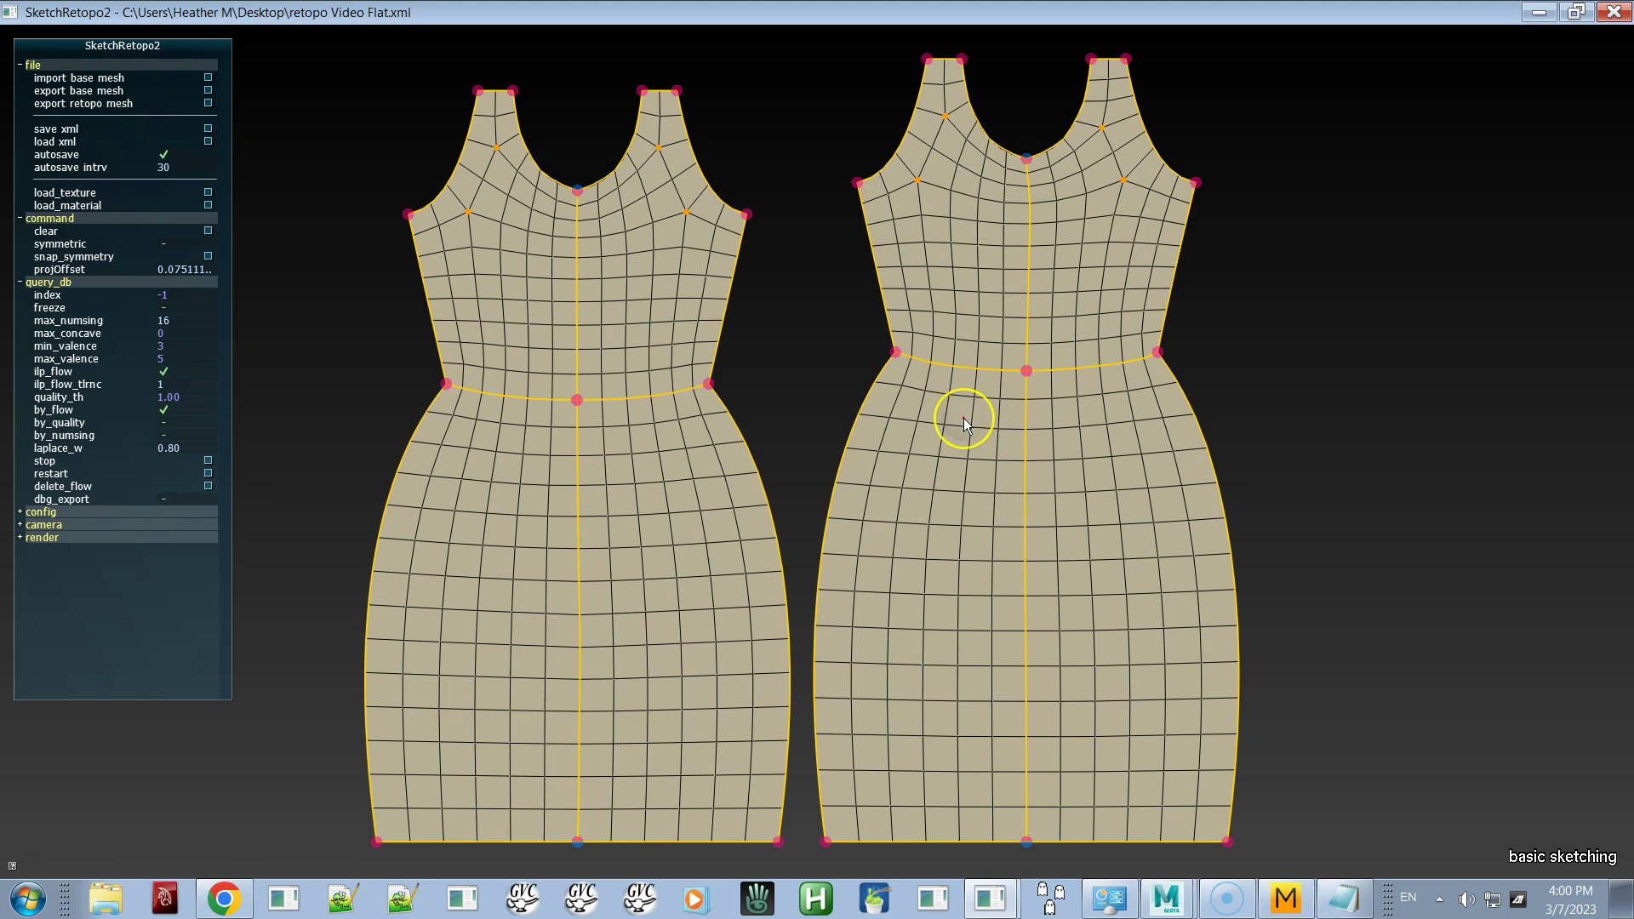
pyautogui.hotkey('alt', 'Tab')
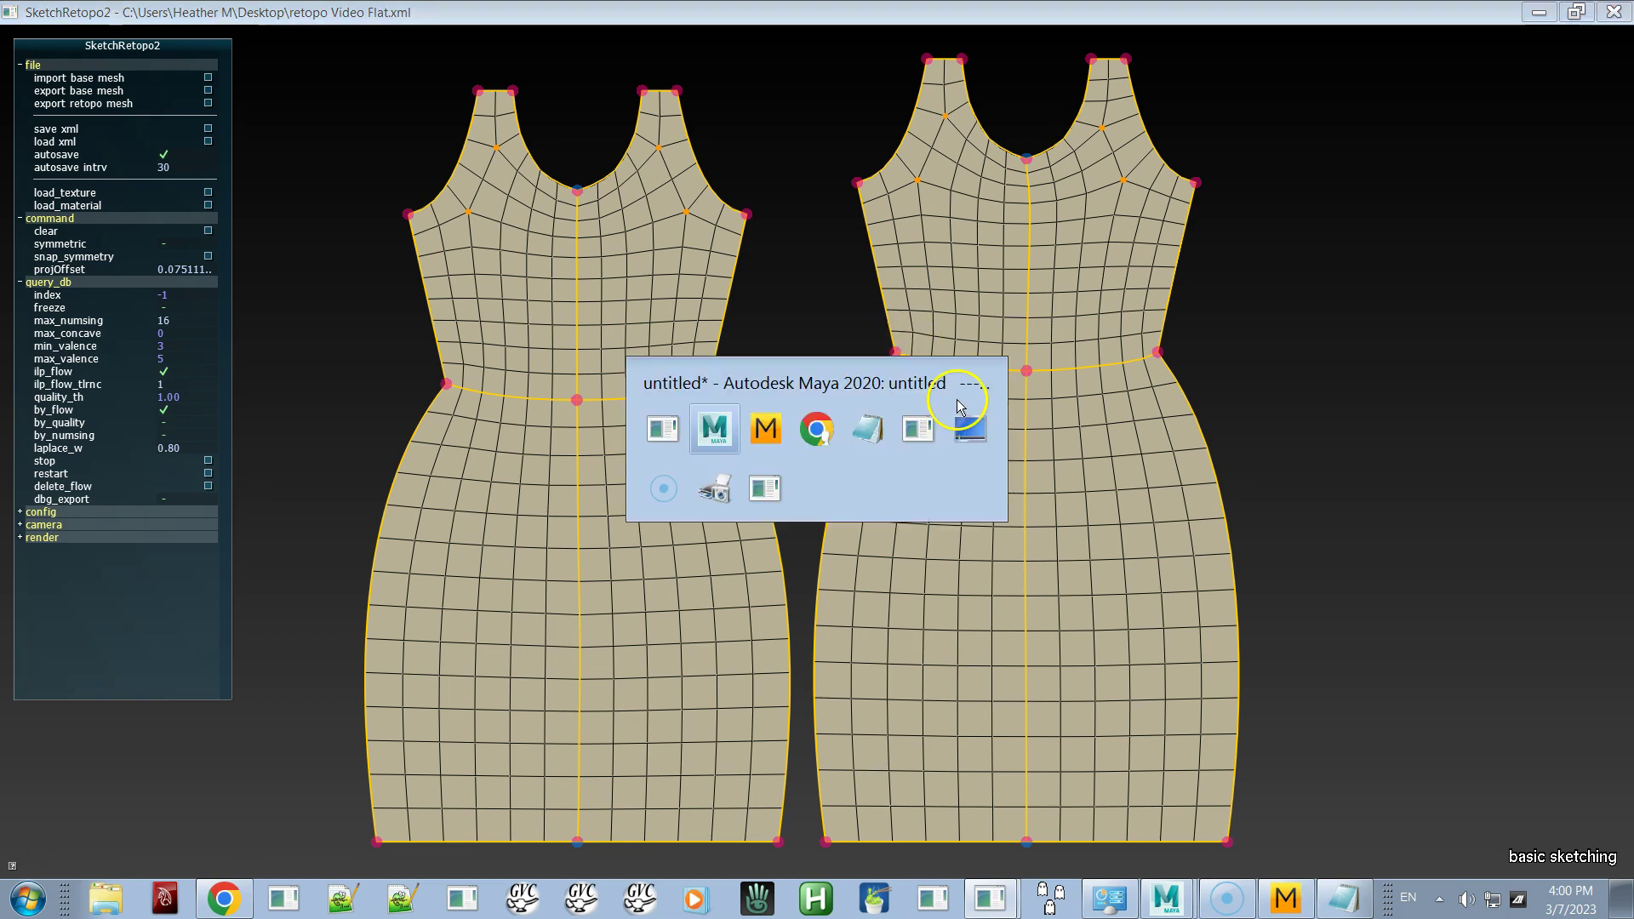
# Examine the edge flow between the waist and the back hip beside the side seam
pyautogui.keyDown('alt'); pyautogui.moveTo(876, 445); pyautogui.dragTo(744, 583); pyautogui.keyUp('alt')
pyautogui.scroll(3, 879, 594)
pyautogui.keyDown('alt'); pyautogui.moveTo(744, 584); pyautogui.dragTo(850, 715, button='right'); pyautogui.keyUp('alt')
pyautogui.keyDown('alt'); pyautogui.moveTo(850, 715); pyautogui.dragTo(907, 531, button='middle'); pyautogui.keyUp('alt')
pyautogui.keyDown('alt'); pyautogui.moveTo(869, 548); pyautogui.dragTo(910, 560); pyautogui.keyUp('alt')
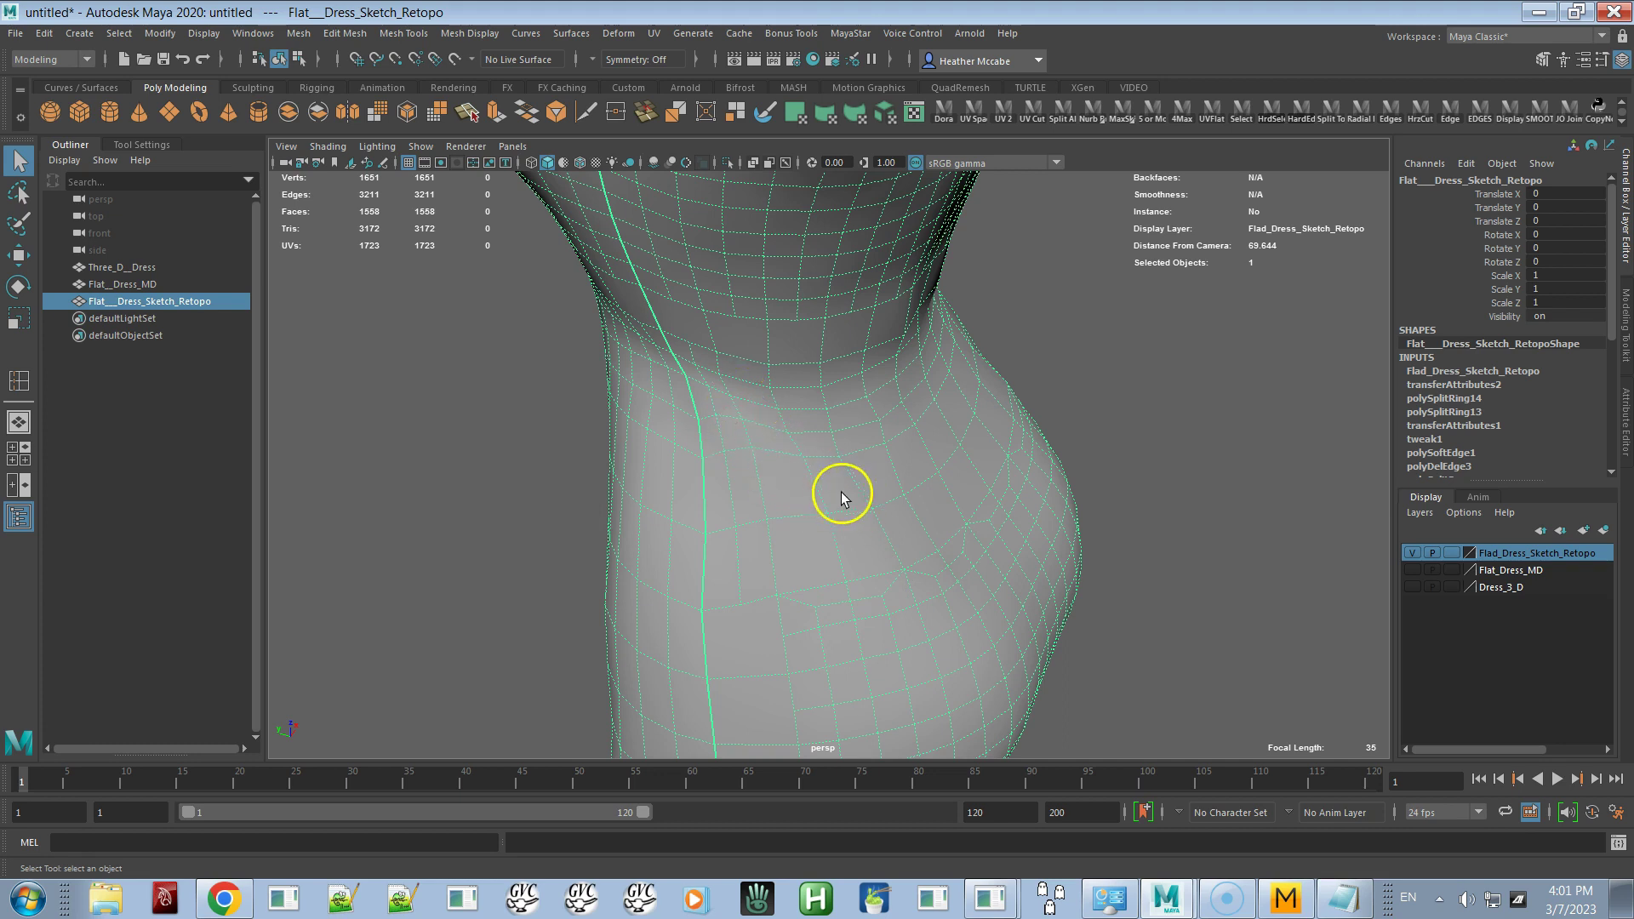
pyautogui.keyDown('alt'); pyautogui.moveTo(882, 545); pyautogui.dragTo(796, 514); pyautogui.keyUp('alt')
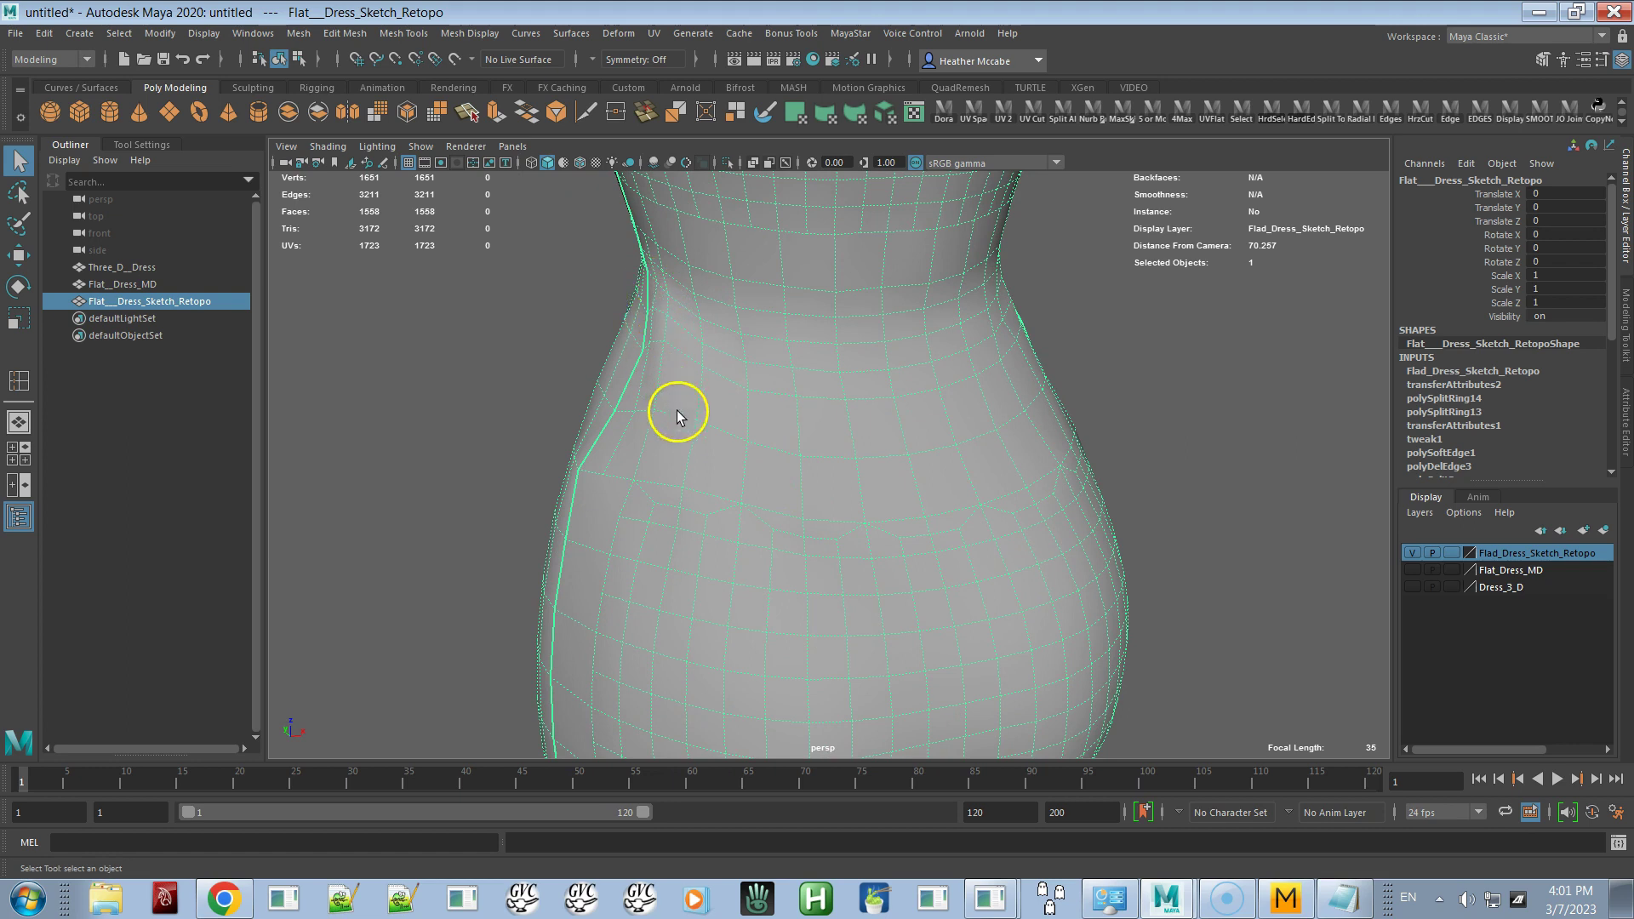
pyautogui.keyDown('alt'); pyautogui.moveTo(681, 345); pyautogui.dragTo(834, 405); pyautogui.keyUp('alt')
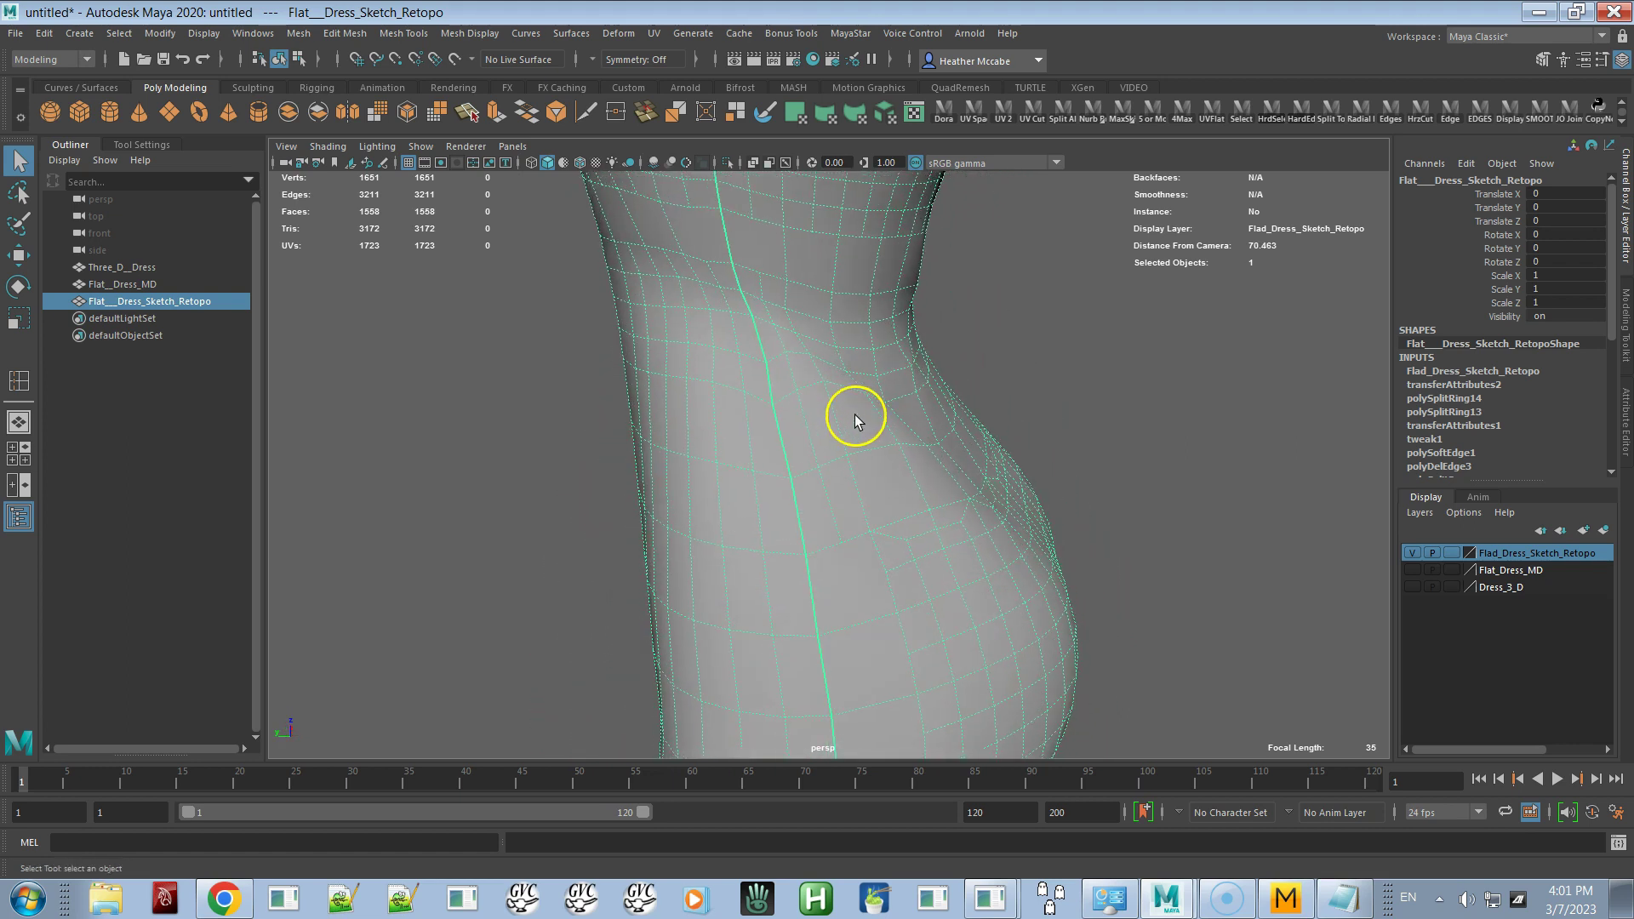
pyautogui.scroll(3, 854, 415)
pyautogui.moveTo(891, 460)
pyautogui.keyDown('alt'); pyautogui.mouseDown()
pyautogui.moveTo(941, 511)
pyautogui.moveTo(886, 483)
pyautogui.mouseUp(); pyautogui.keyUp('alt')
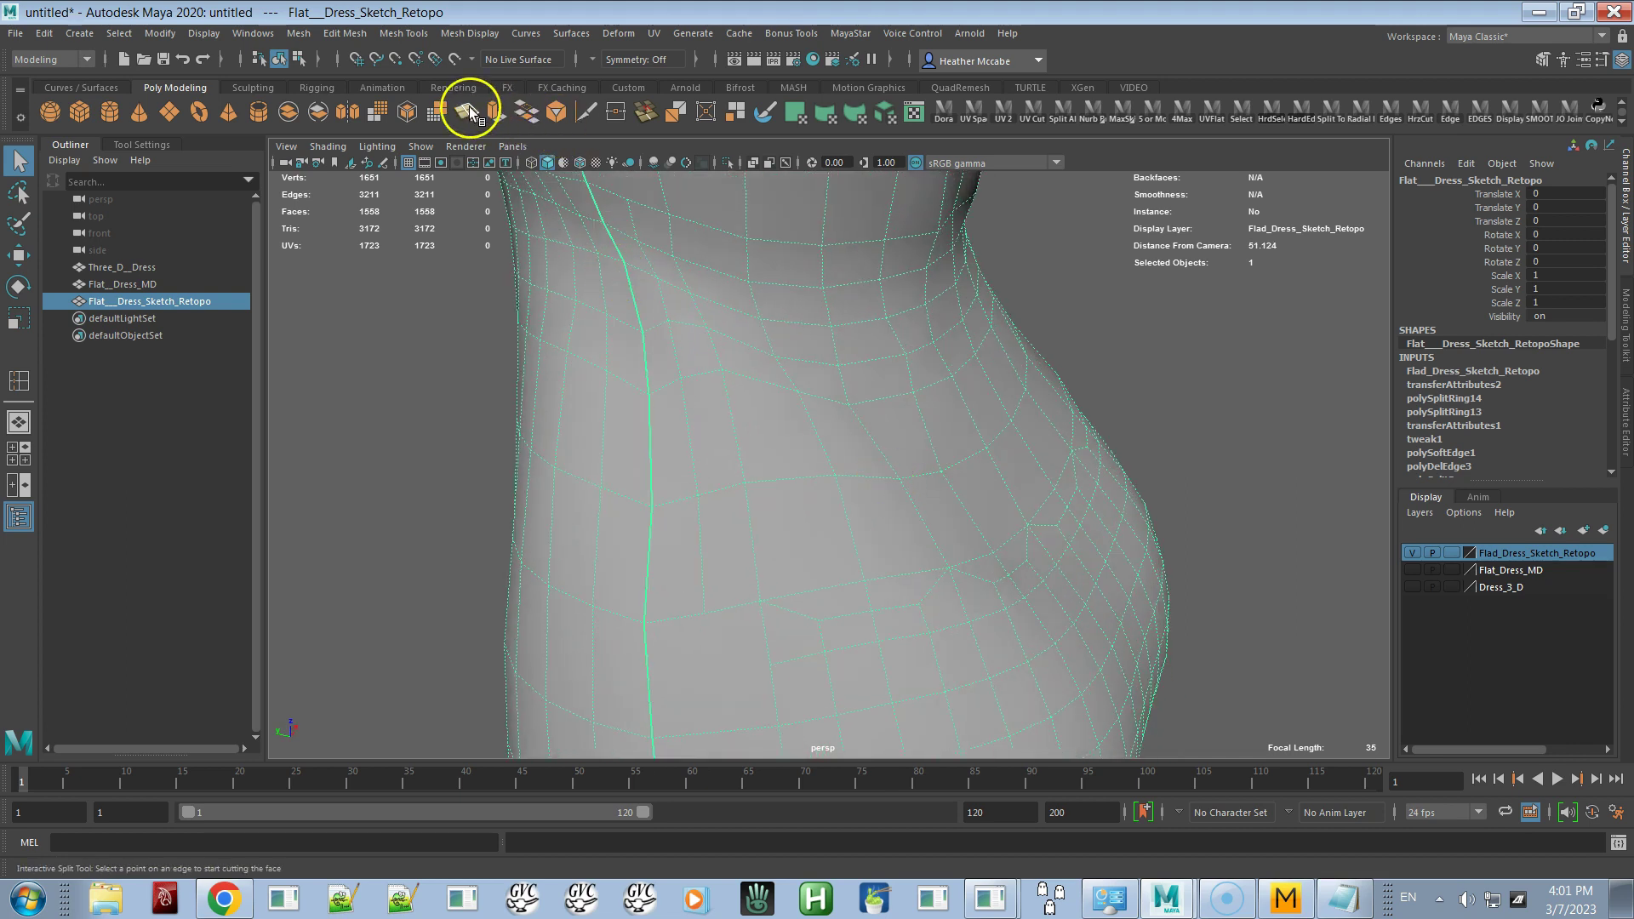
# Split a diagonal edge path from beside the side seam at the waist down to the upper back hip row
pyautogui.click(468, 109)
pyautogui.click(656, 279)
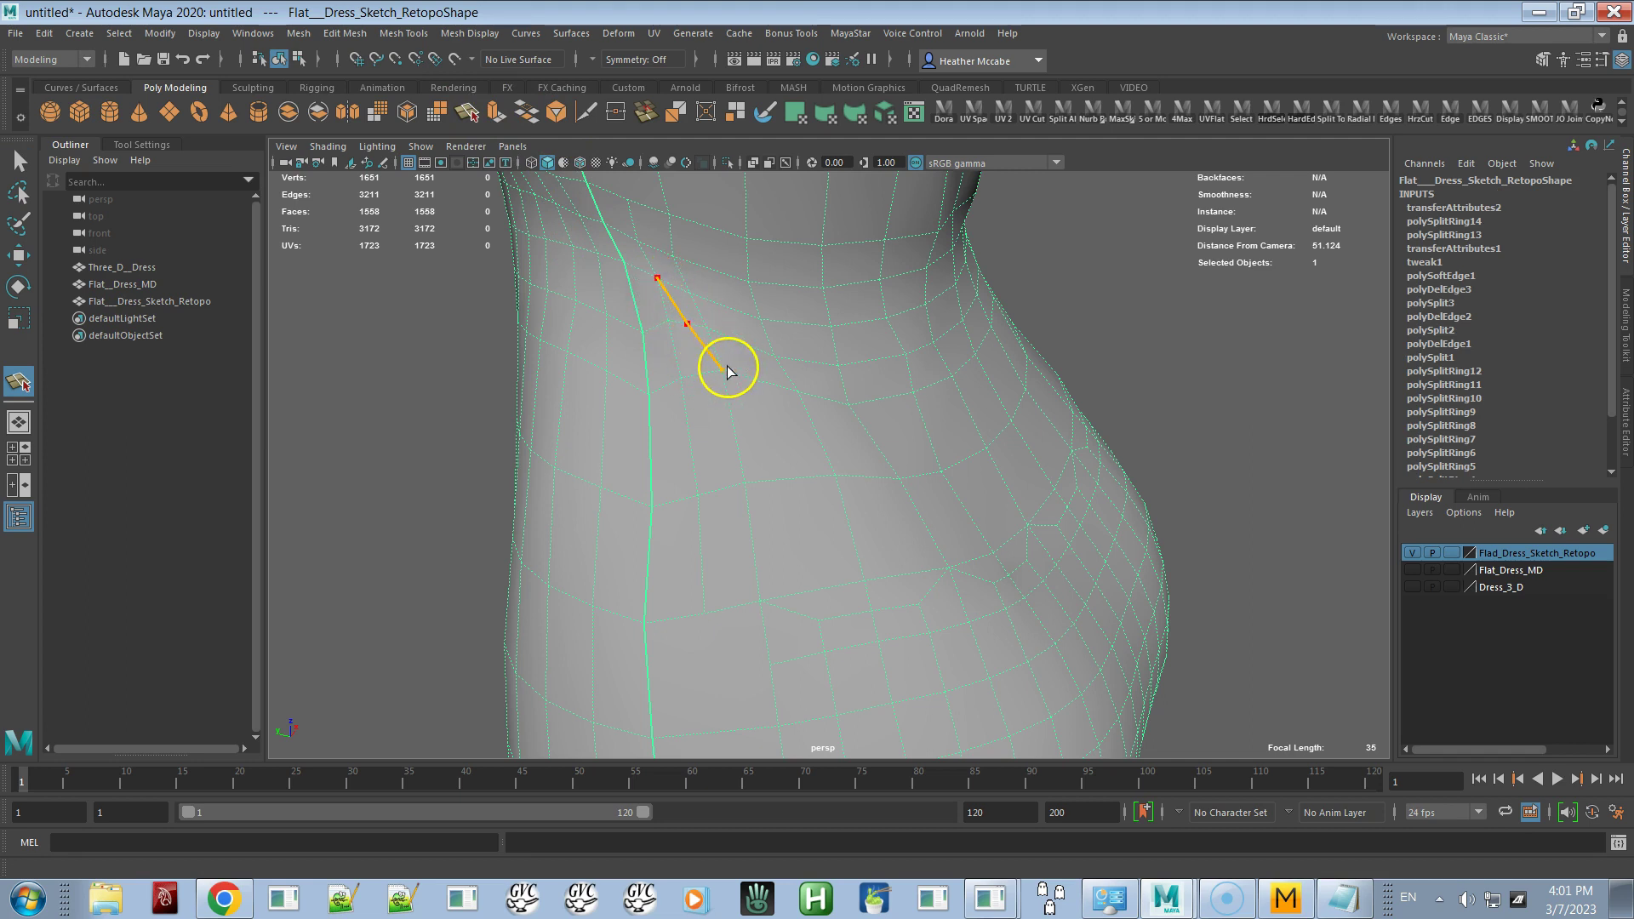
pyautogui.moveTo(797, 481); pyautogui.dragTo(864, 591)
pyautogui.click(865, 594)
pyautogui.click(821, 593)
pyautogui.moveTo(823, 591); pyautogui.dragTo(870, 584)
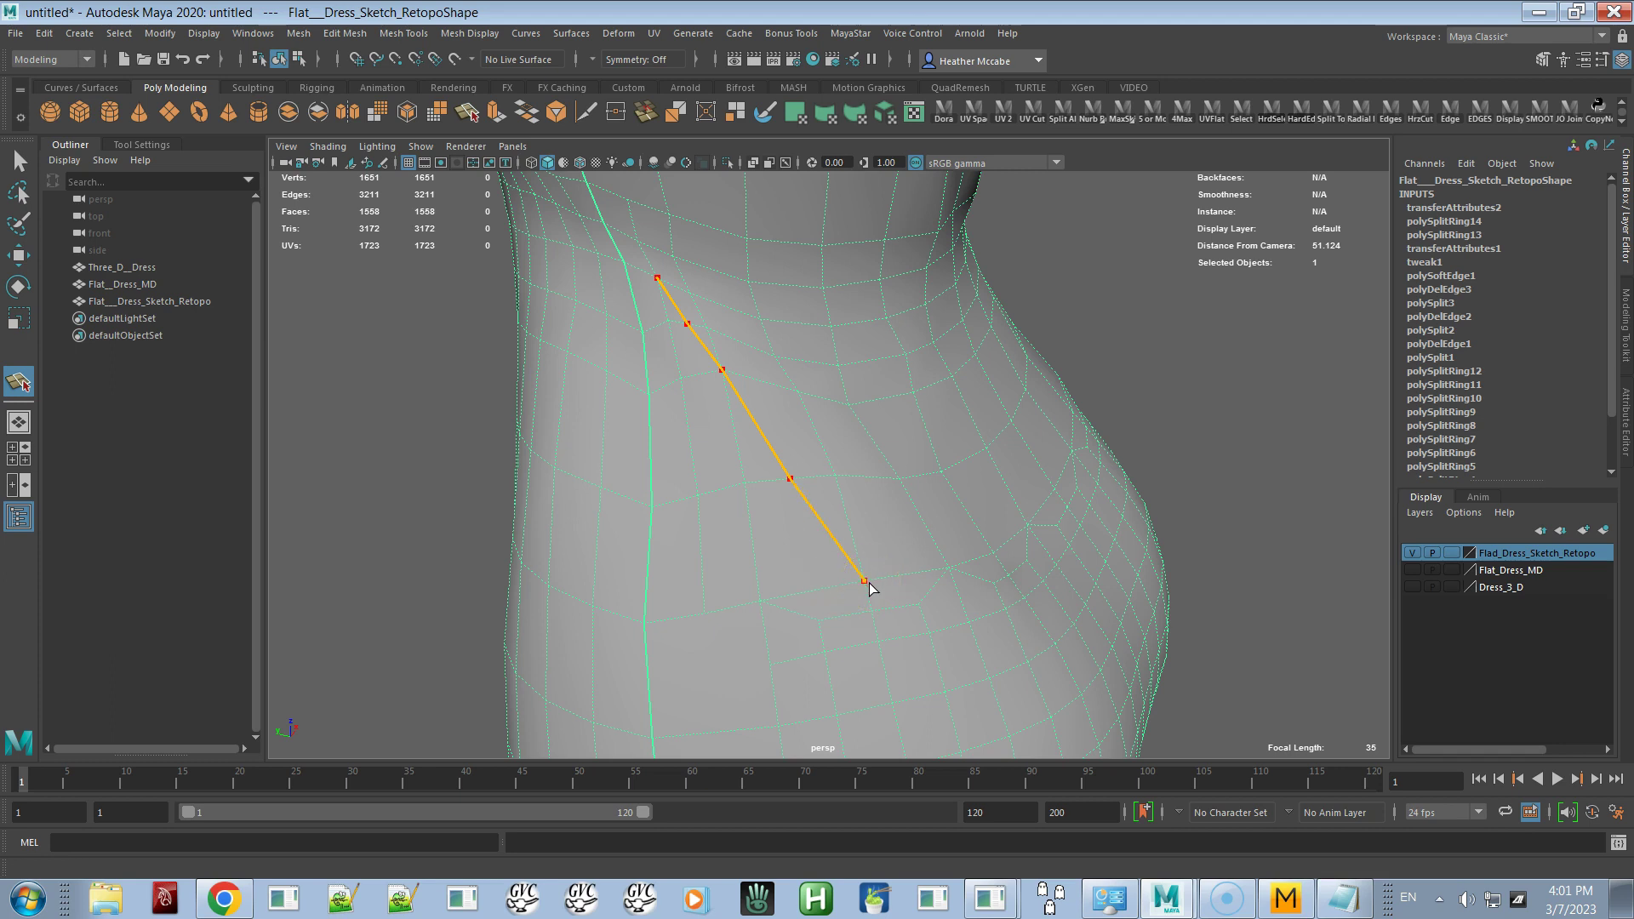
pyautogui.press('q')
pyautogui.moveTo(866, 580)
pyautogui.keyDown('alt'); pyautogui.mouseDown()
pyautogui.moveTo(839, 678)
pyautogui.moveTo(784, 536)
pyautogui.moveTo(845, 556)
pyautogui.mouseUp(); pyautogui.keyUp('alt')
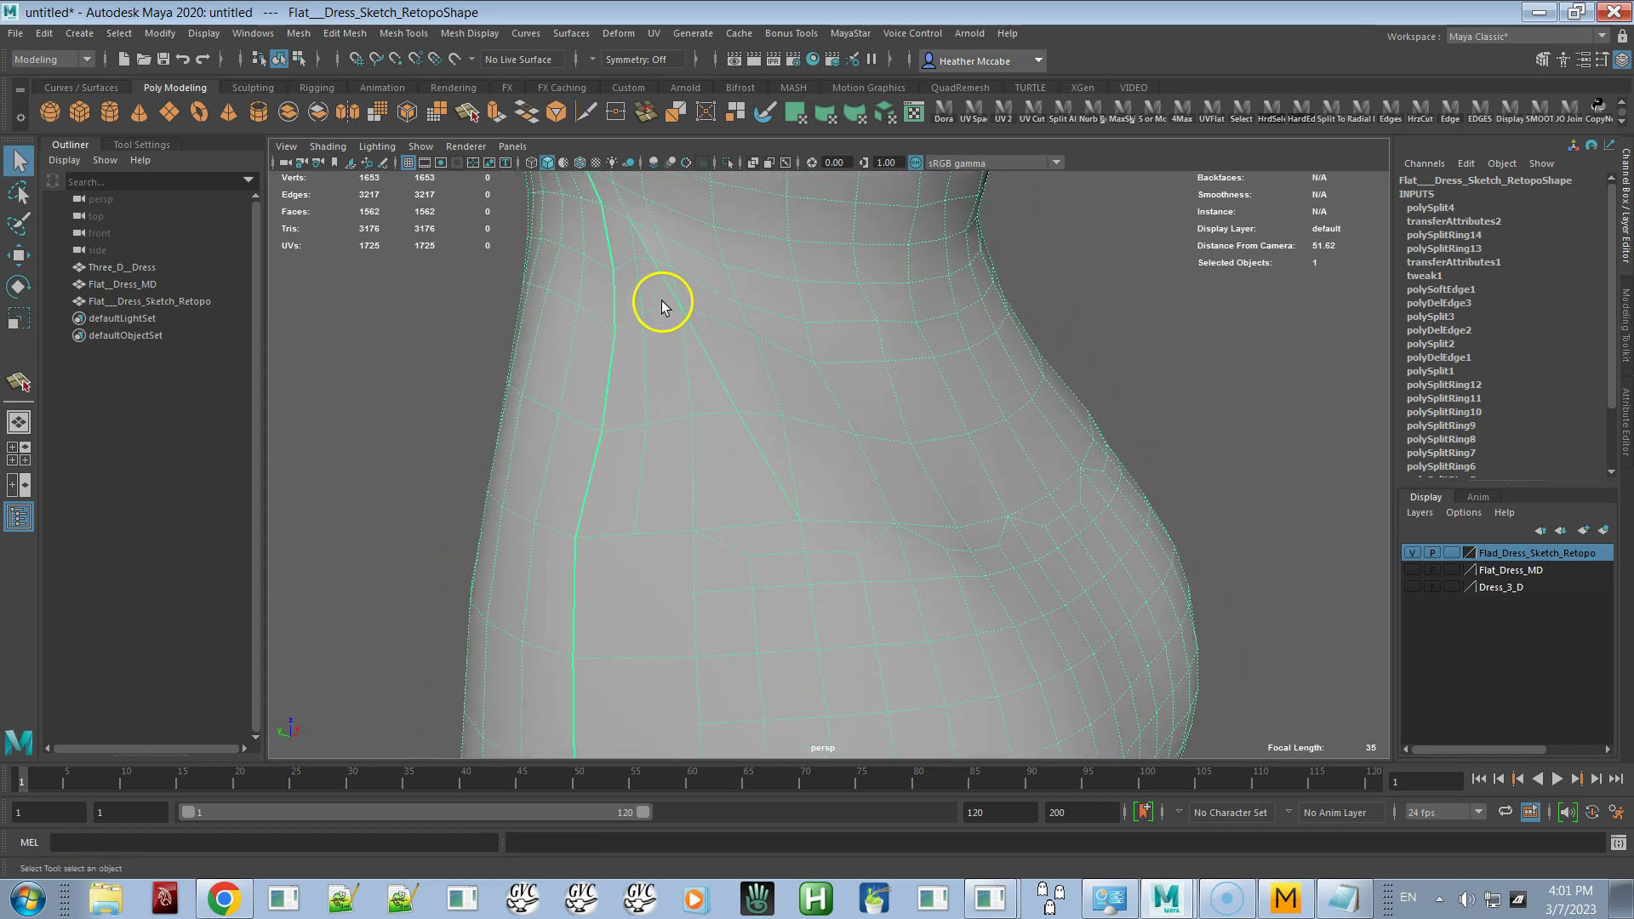
# Split a second diagonal edge path between the side seam and the first one, from the waist down to the hip transition
pyautogui.press('y')
pyautogui.click(635, 258)
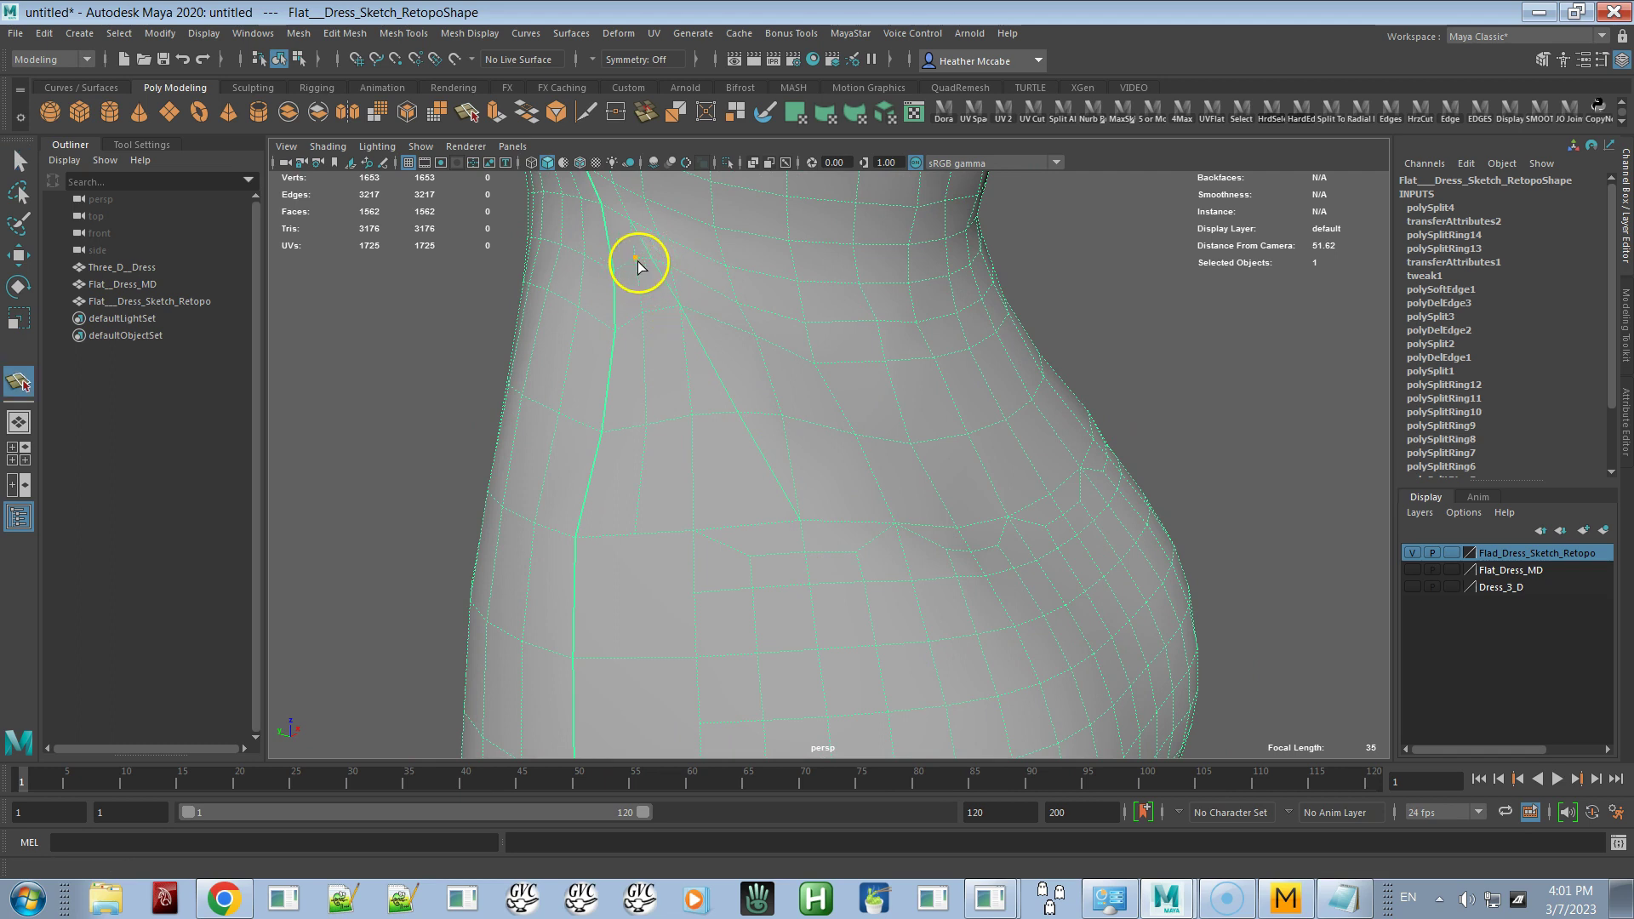
pyautogui.click(663, 312)
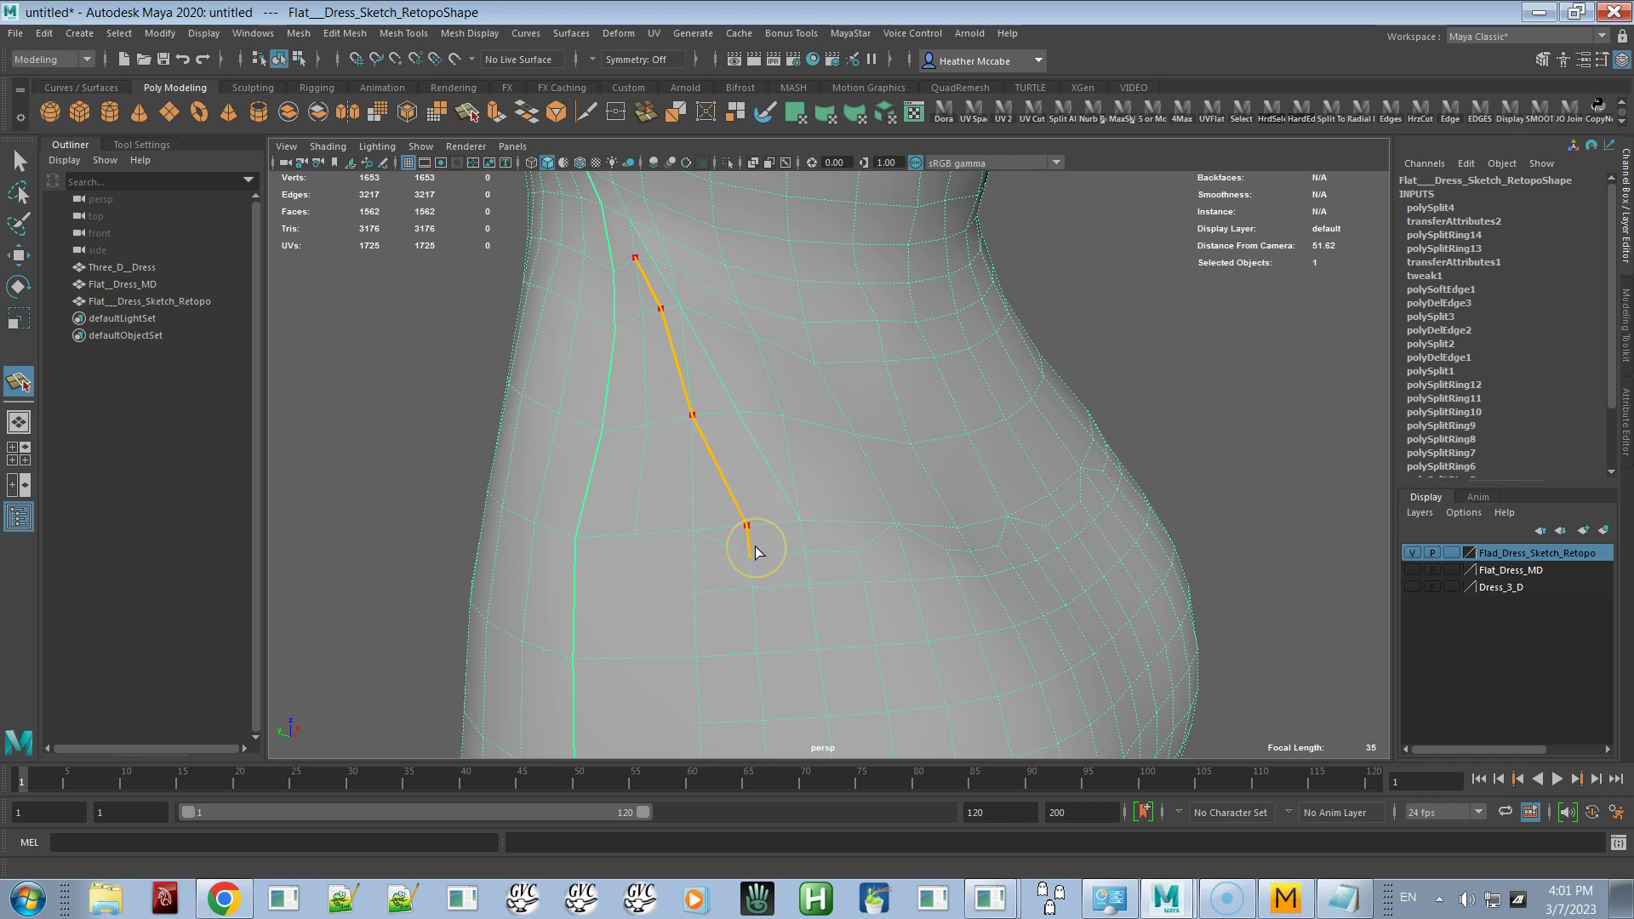
pyautogui.press('q')
pyautogui.keyDown('alt'); pyautogui.moveTo(805, 549); pyautogui.dragTo(709, 492); pyautogui.keyUp('alt')
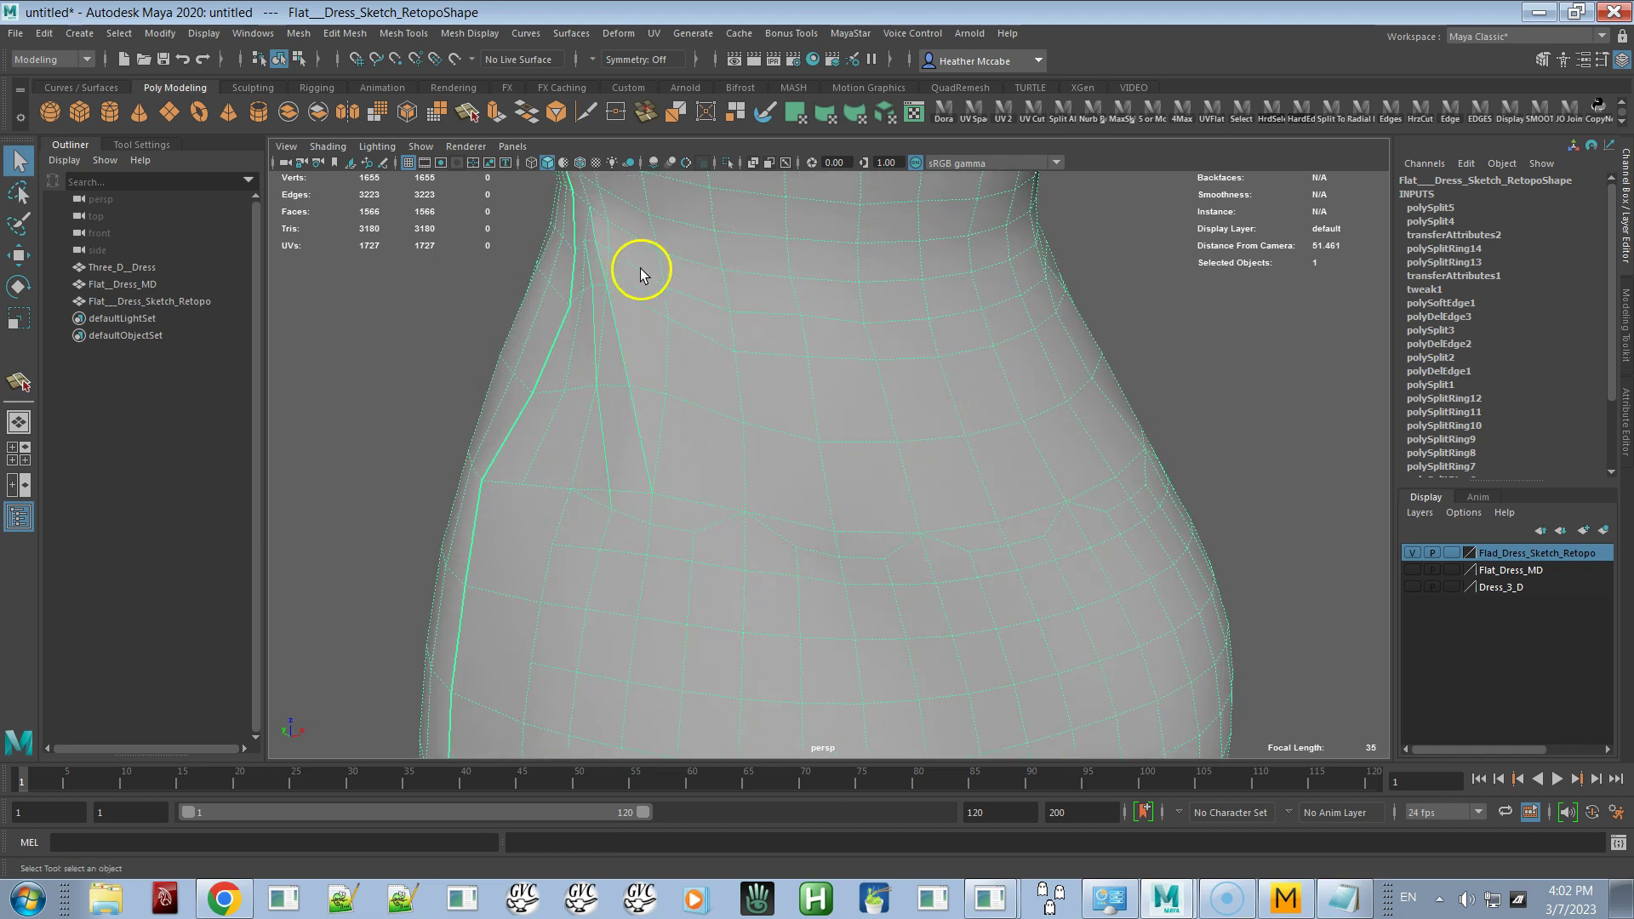
# Split a third diagonal edge path on the center-back side of the first one, from the waist down to the back hip row
pyautogui.press('y')
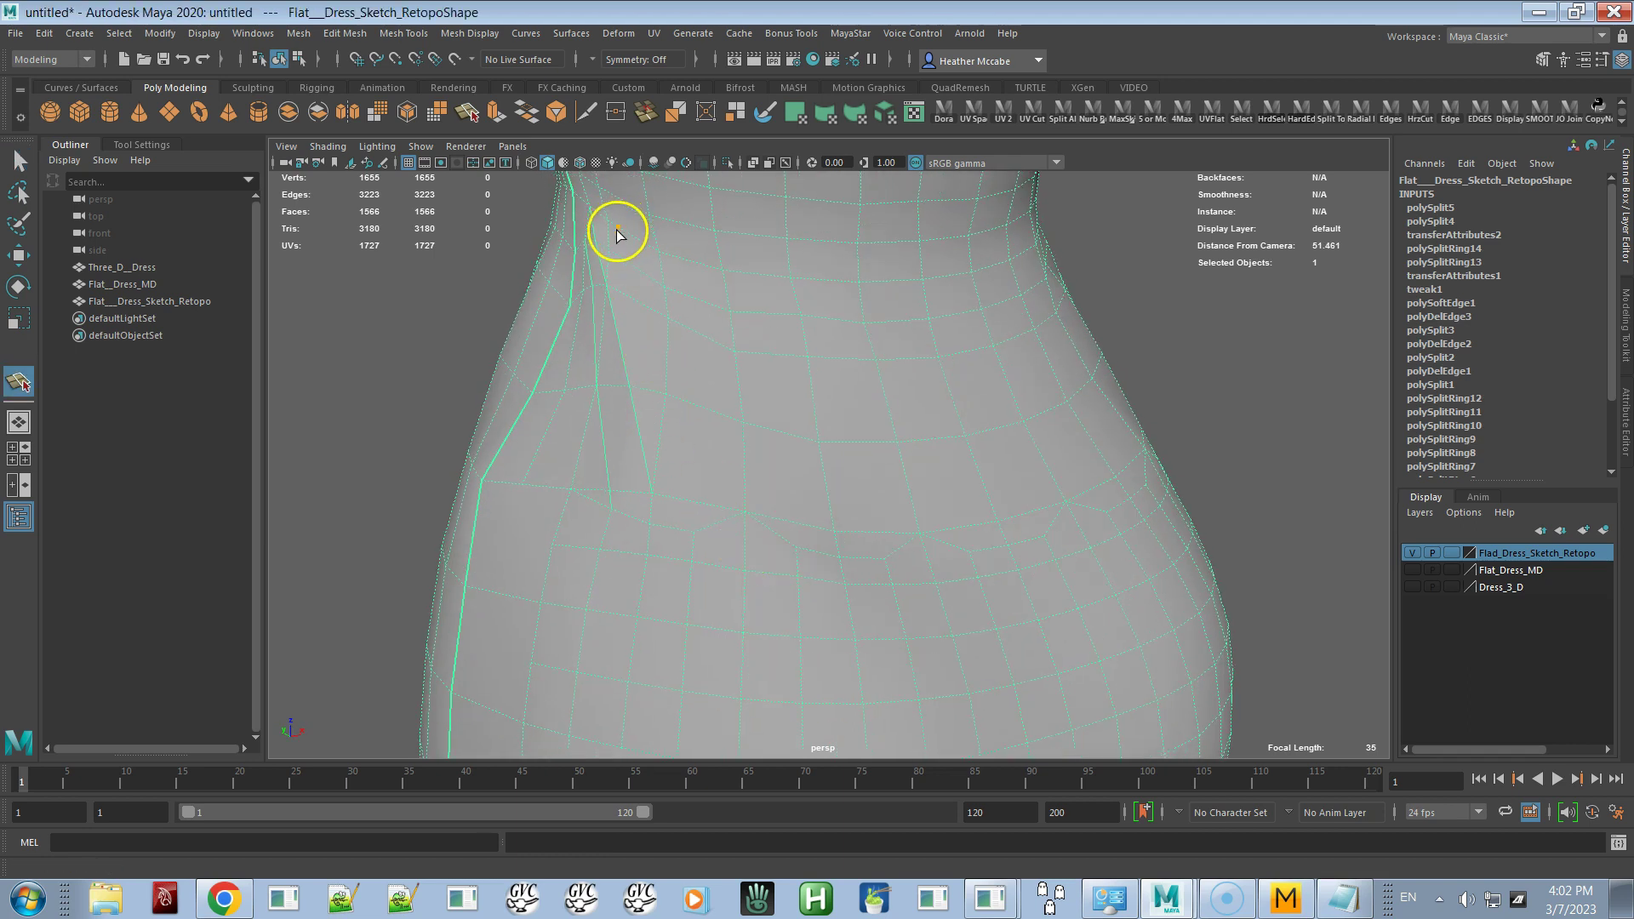
pyautogui.click(607, 221)
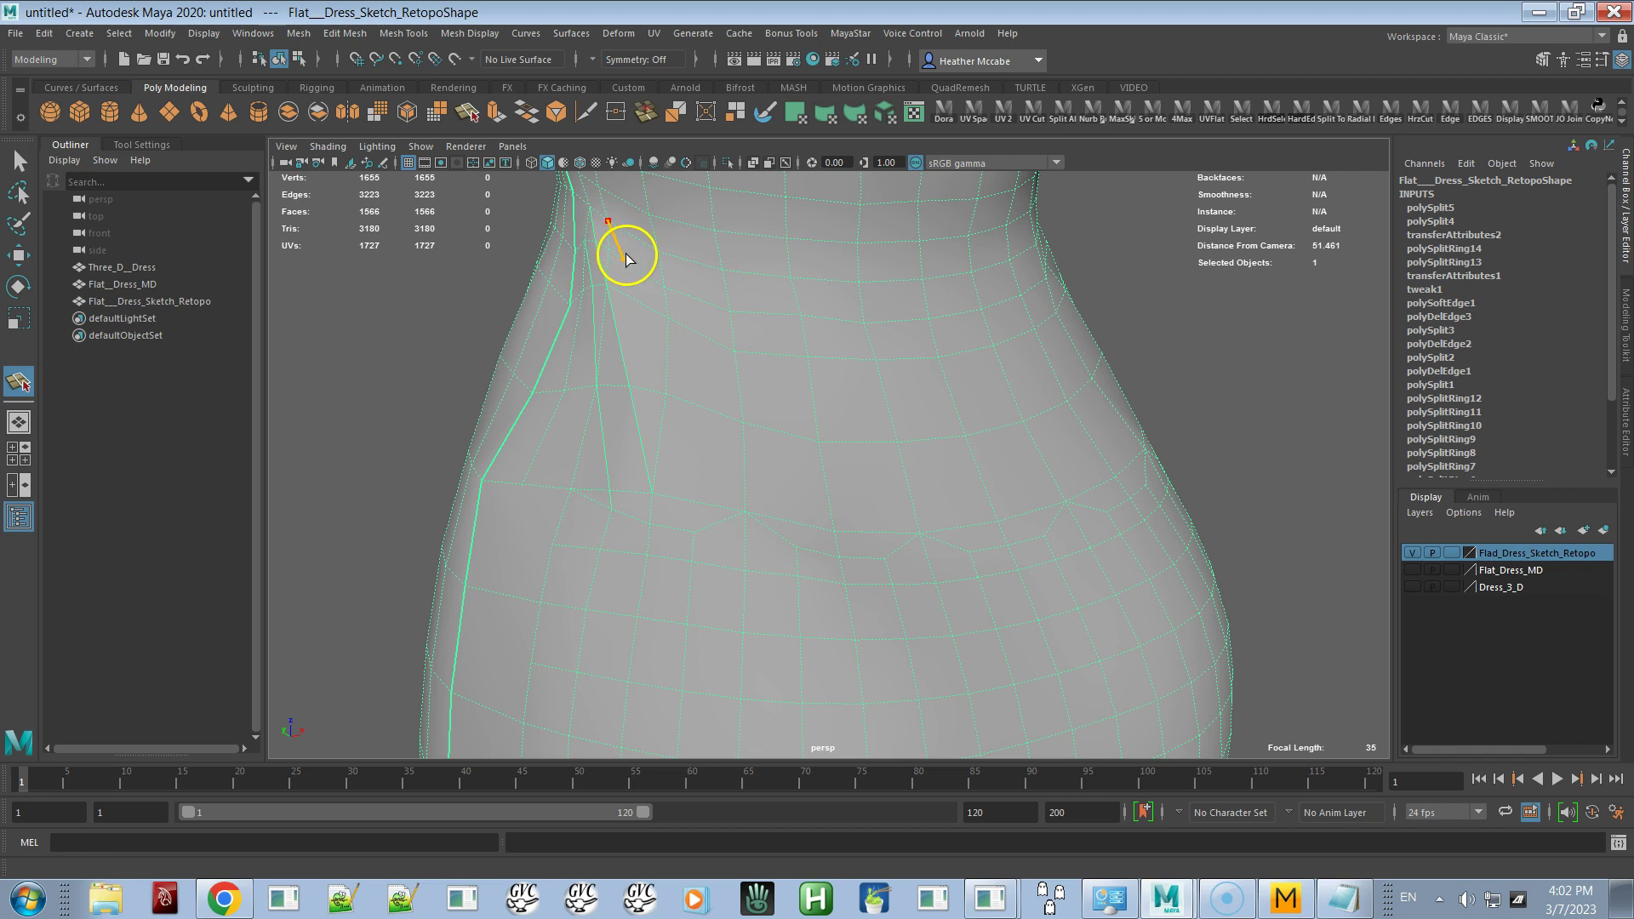
pyautogui.click(637, 302)
pyautogui.click(665, 394)
pyautogui.press('q')
pyautogui.keyDown('alt'); pyautogui.moveTo(749, 520); pyautogui.dragTo(835, 518); pyautogui.keyUp('alt')
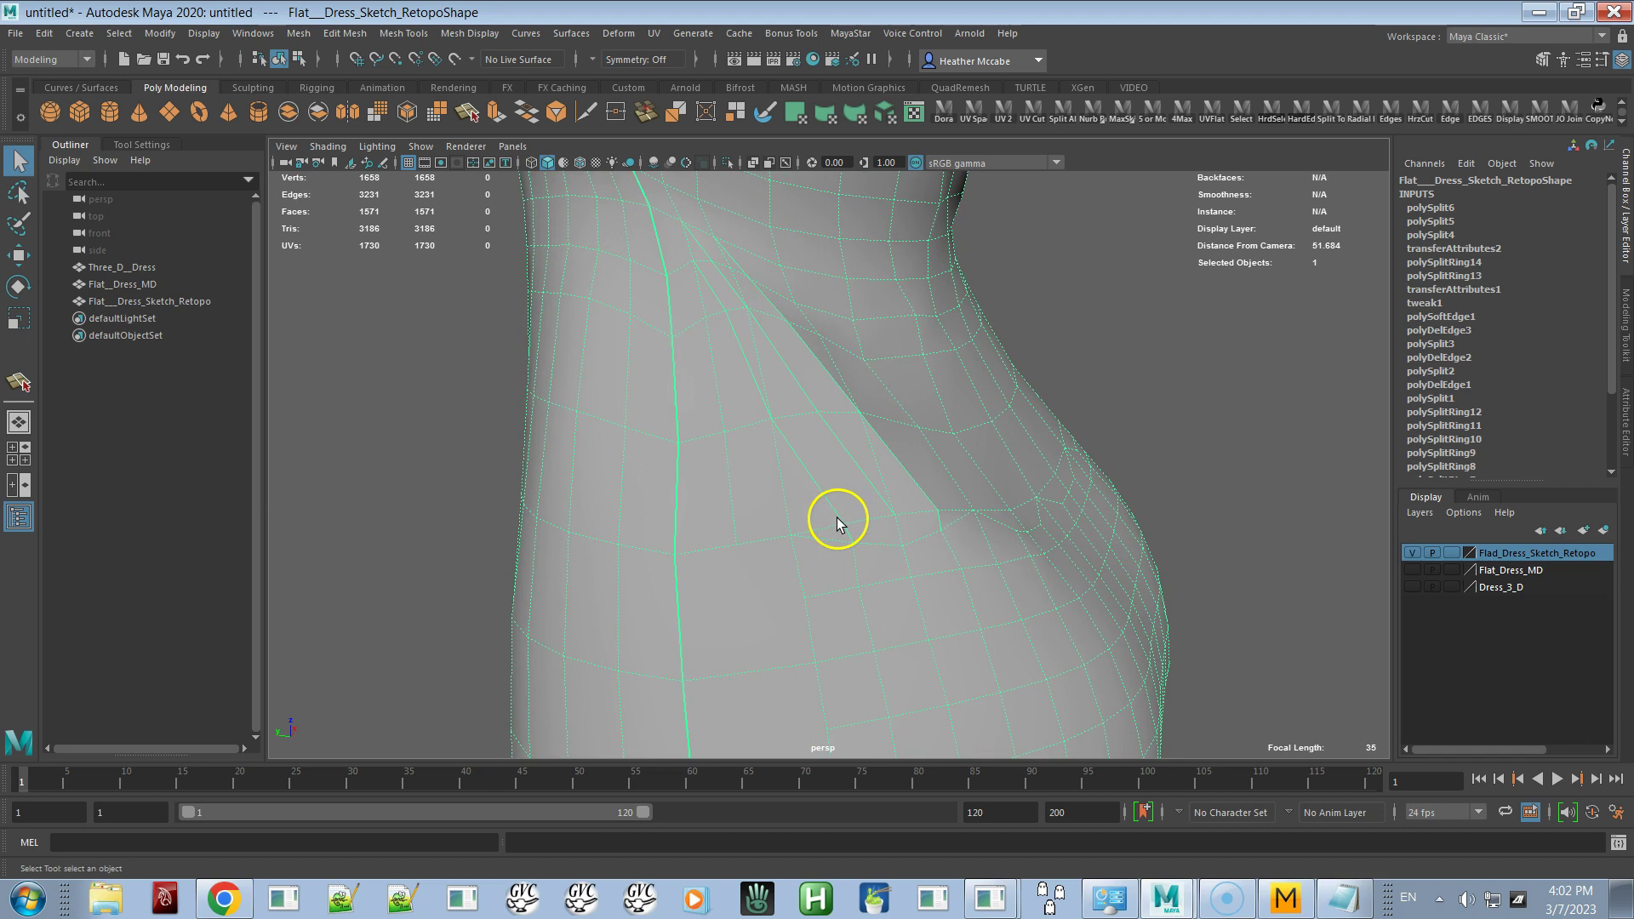
# Transfer the 3D shape from Three_D__Dress to Flat___Dress_Sketch_Retopo with Transfer Attributes
pyautogui.click(145, 269)
pyautogui.keyDown('ctrl'); pyautogui.click(147, 302); pyautogui.keyUp('ctrl')
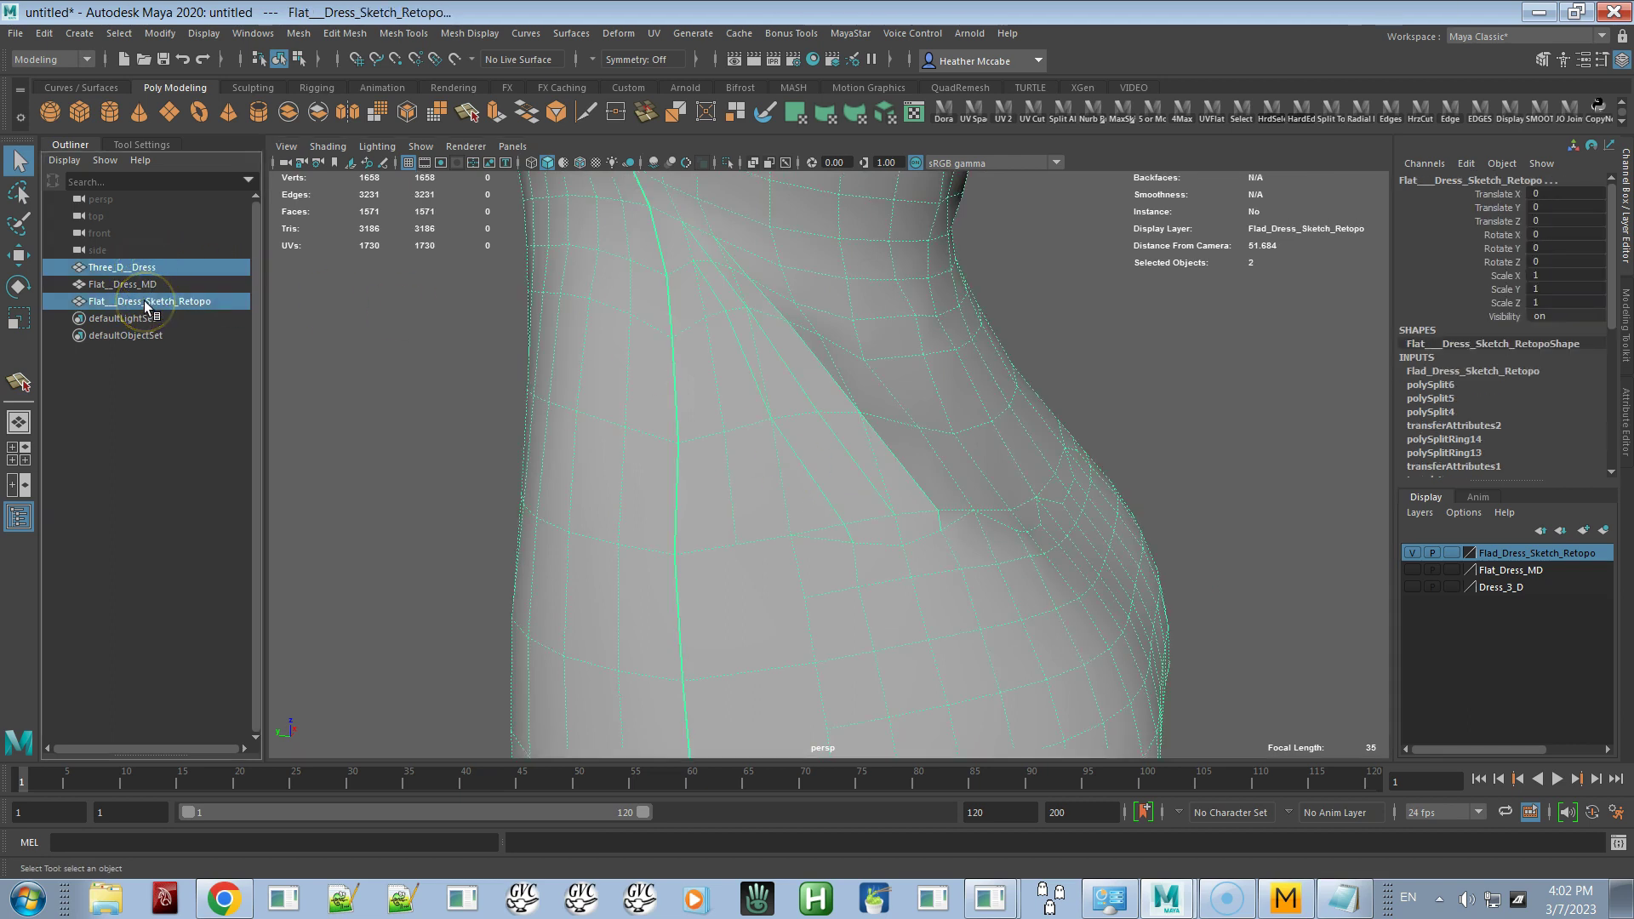
pyautogui.click(299, 33)
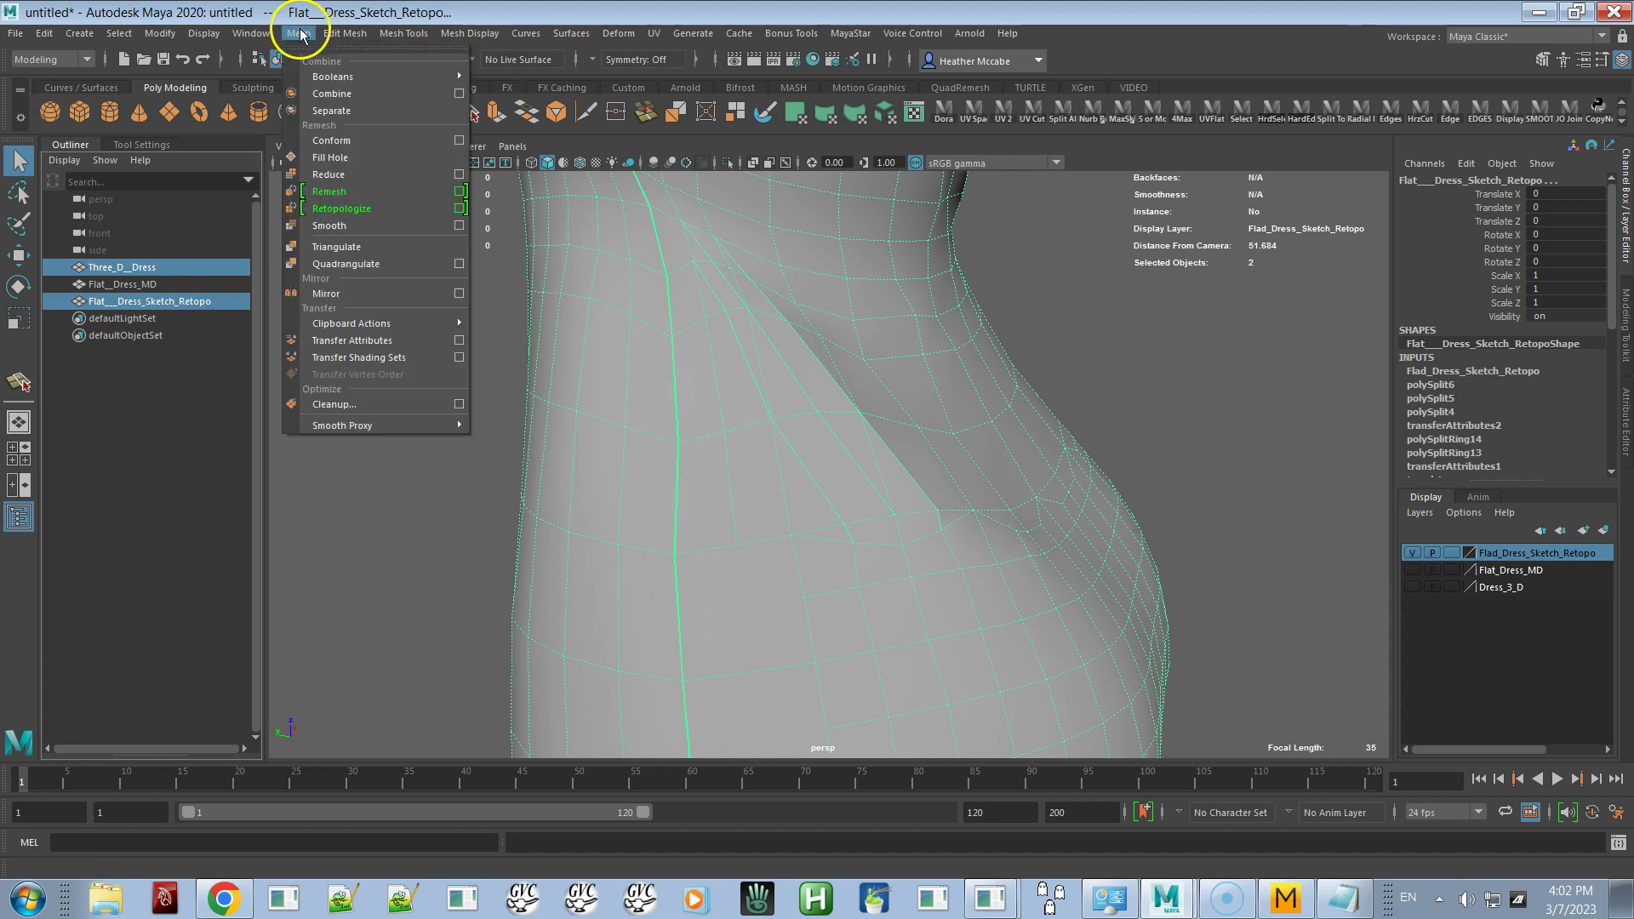
pyautogui.click(336, 341)
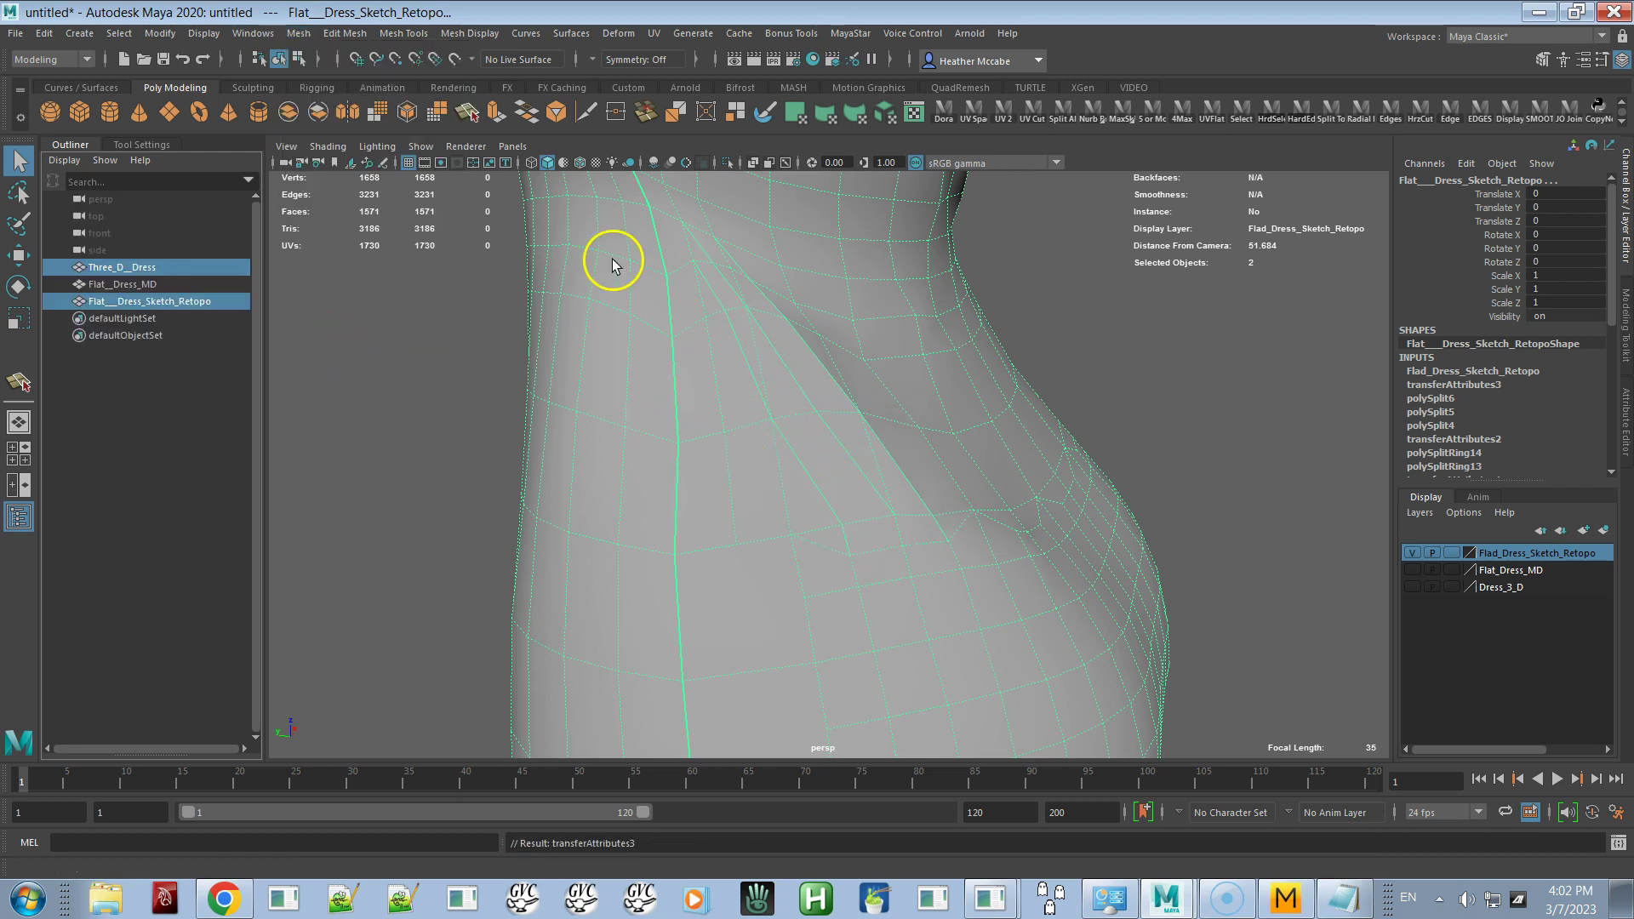
# Soften the edge normals of the reshaped retopo dress with Soften Edge and clear the selection
pyautogui.click(466, 36)
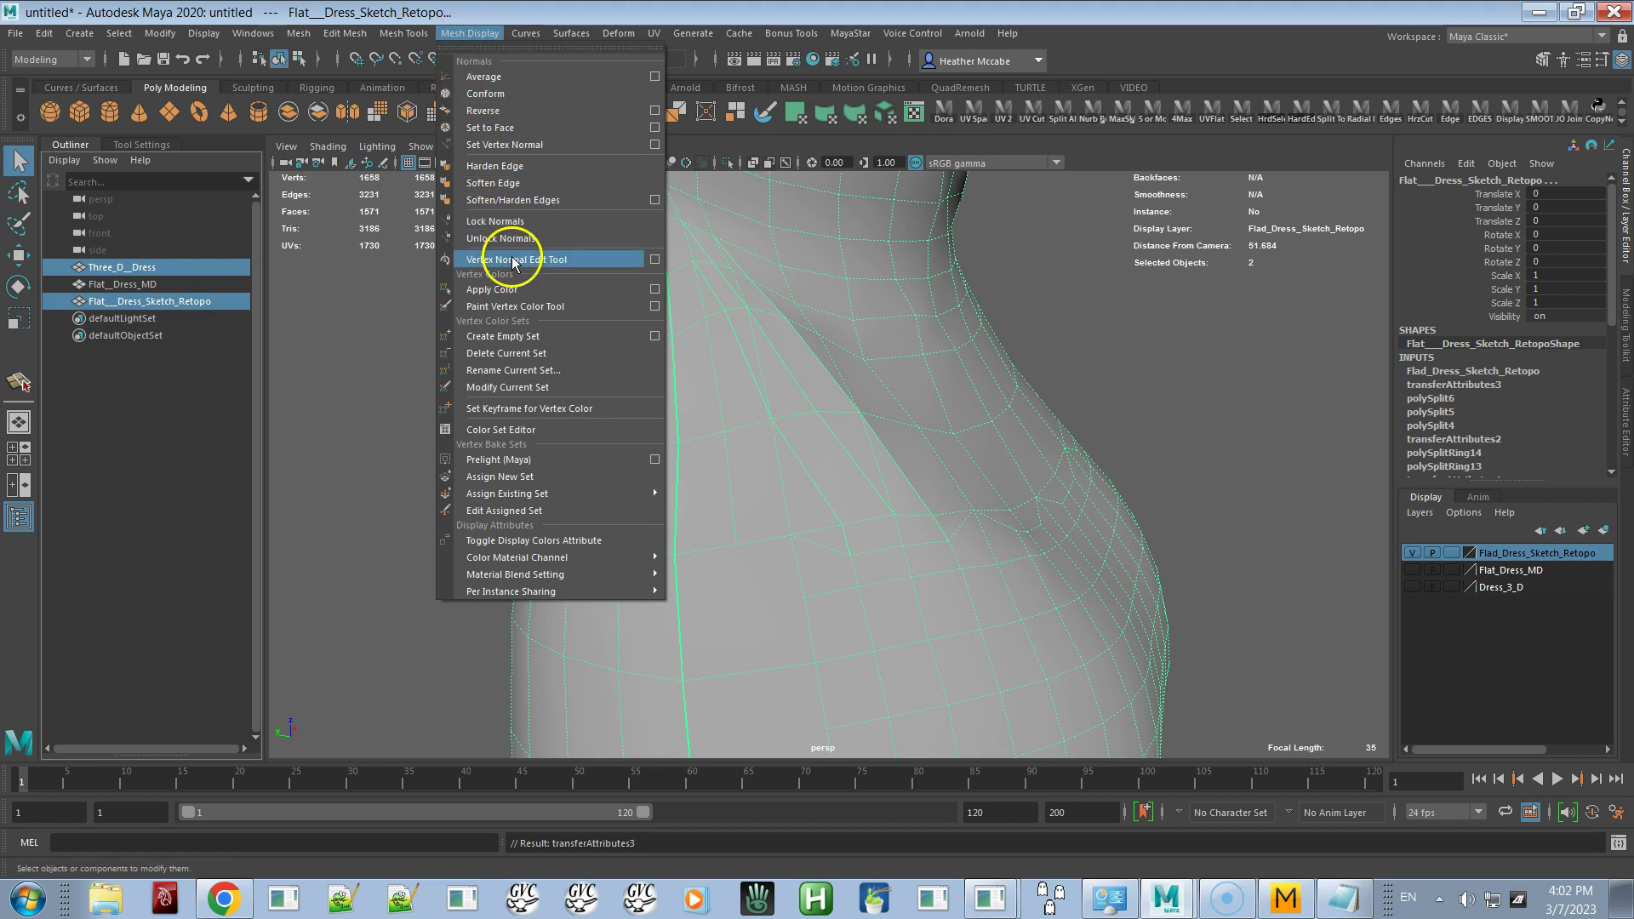
pyautogui.click(516, 184)
pyautogui.click(499, 402)
# Examine the softened surface and the diagonal edge paths between the waist and back hip beside the side seam
pyautogui.keyDown('alt'); pyautogui.moveTo(632, 446); pyautogui.dragTo(521, 412); pyautogui.keyUp('alt')
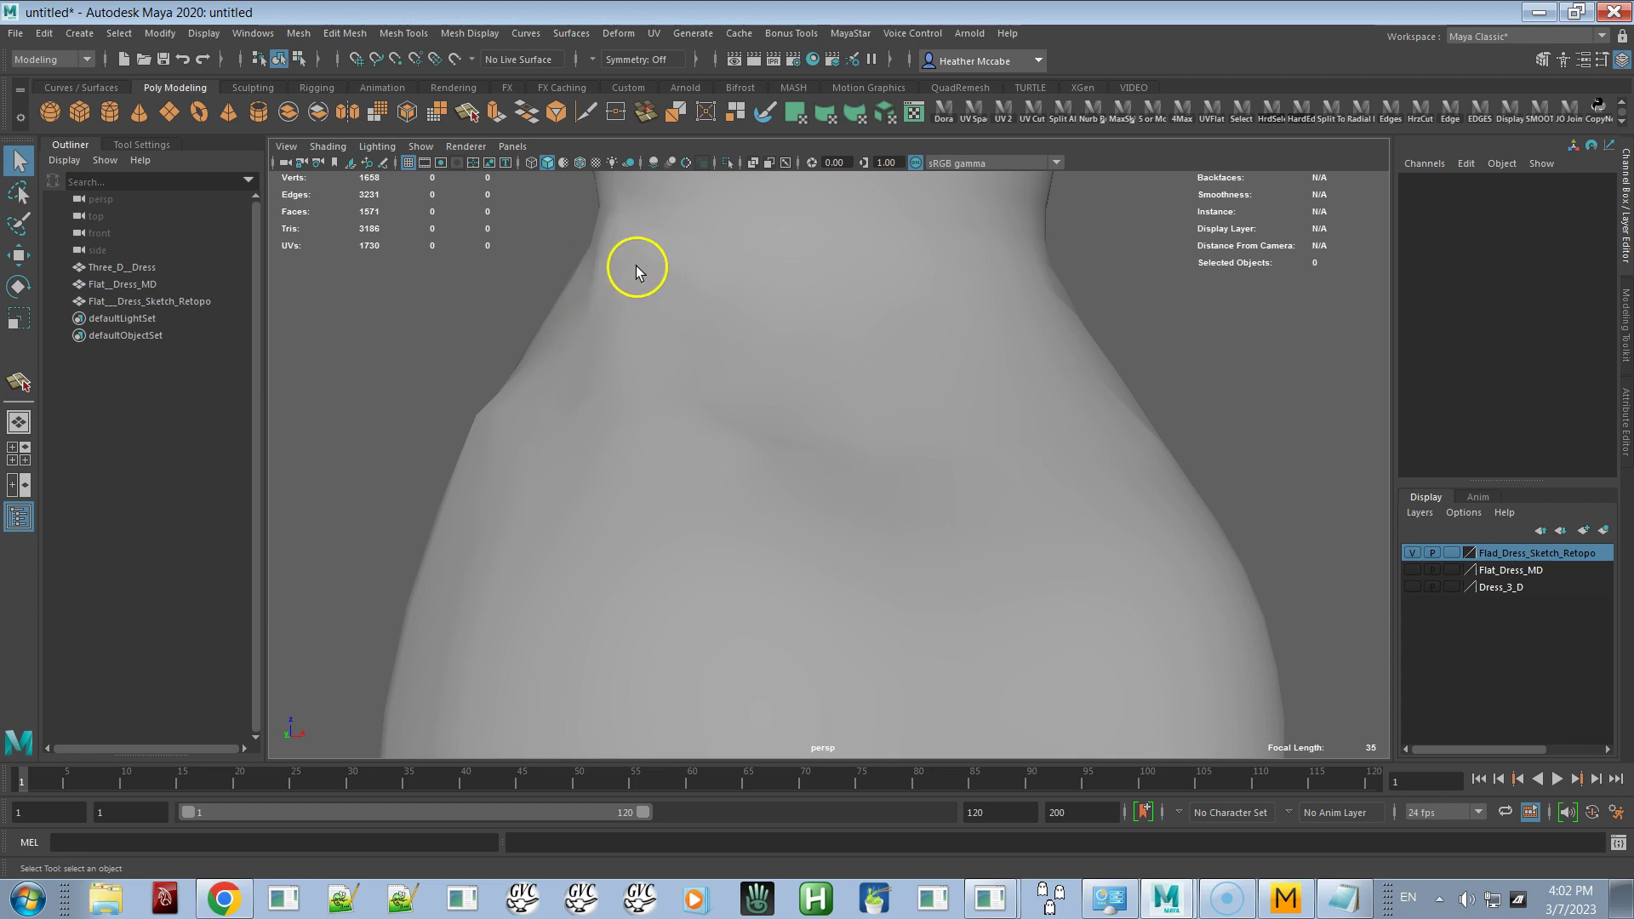
pyautogui.keyDown('alt'); pyautogui.moveTo(627, 303); pyautogui.dragTo(733, 365); pyautogui.keyUp('alt')
pyautogui.click(774, 438)
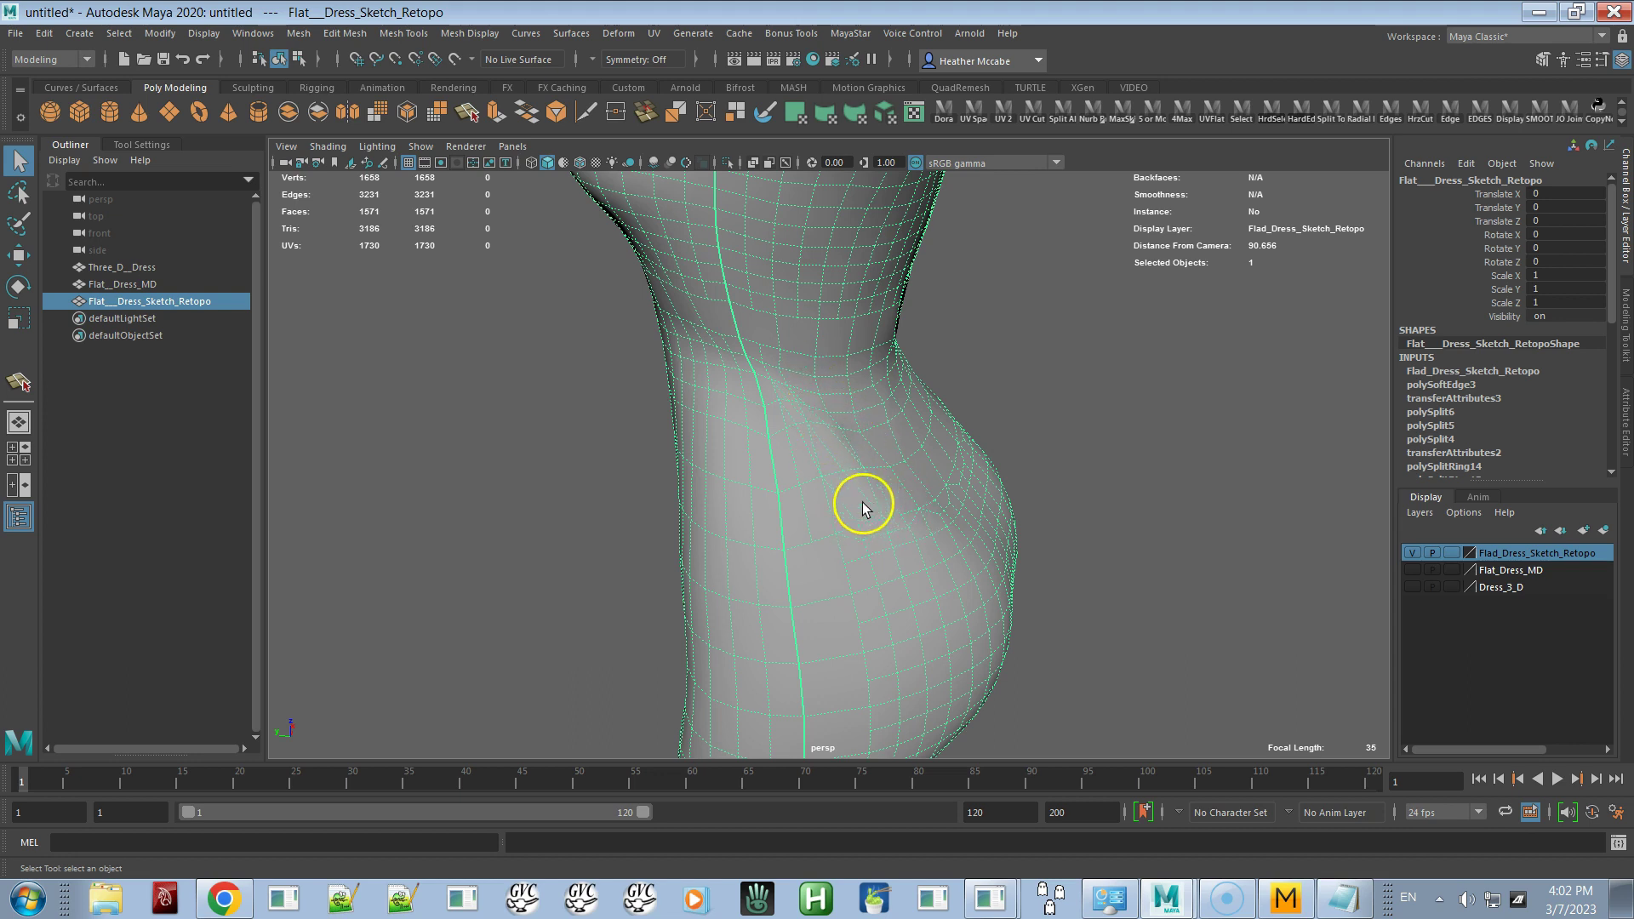
pyautogui.scroll(6, 862, 508)
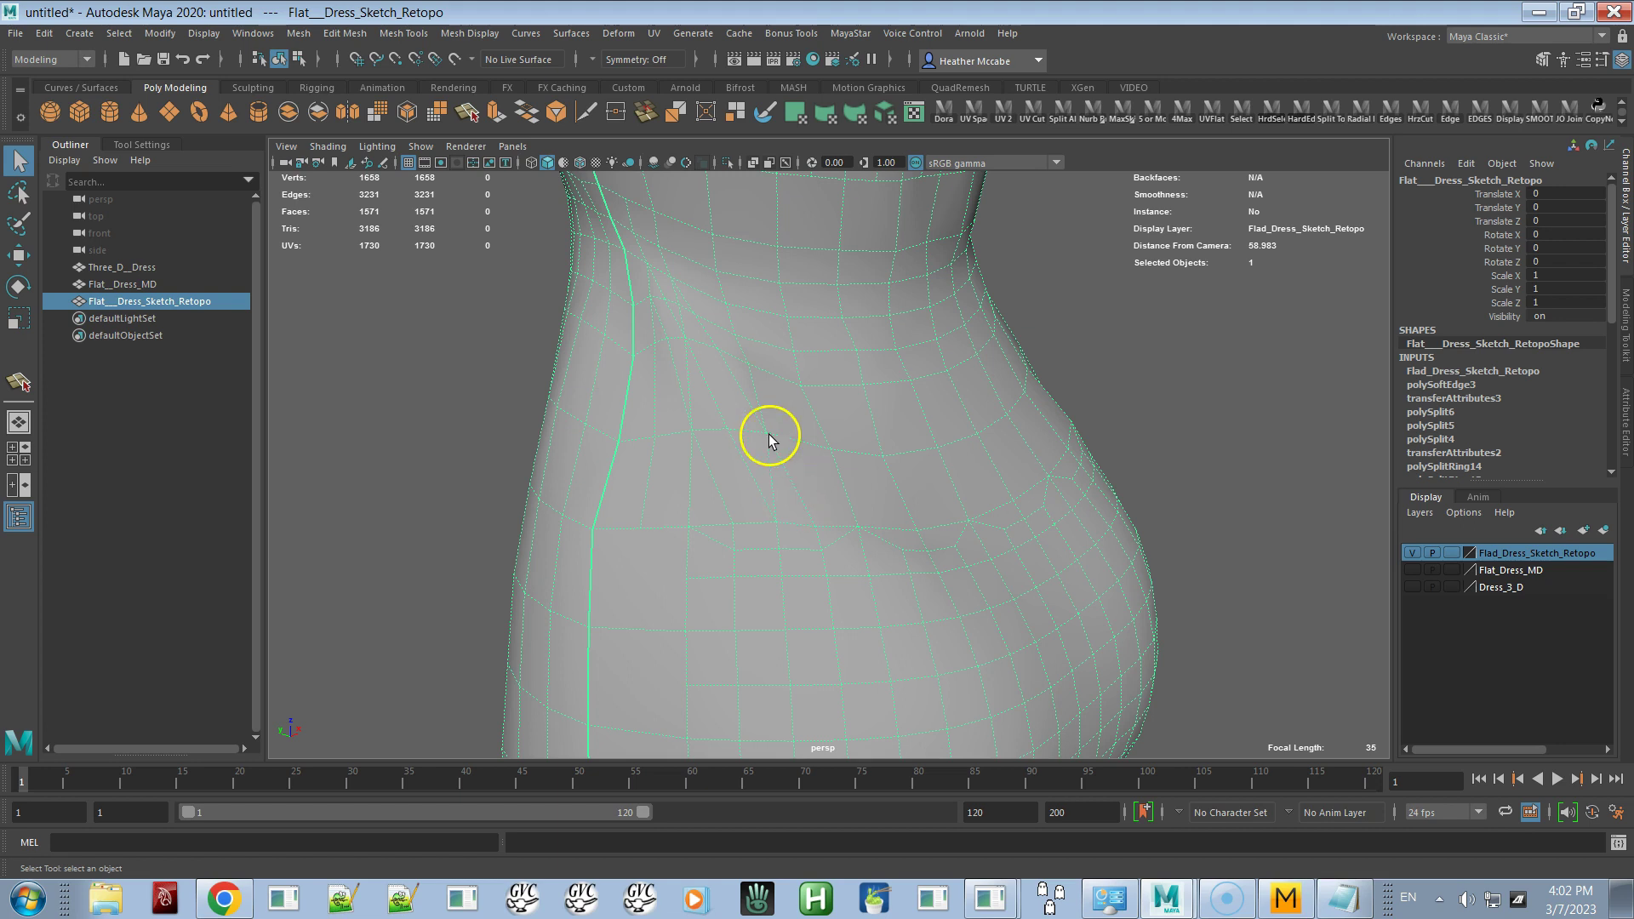
pyautogui.keyDown('alt'); pyautogui.moveTo(672, 291); pyautogui.dragTo(815, 441); pyautogui.keyUp('alt')
pyautogui.scroll(-3, 642, 375)
pyautogui.keyDown('alt'); pyautogui.moveTo(641, 375); pyautogui.dragTo(681, 390); pyautogui.keyUp('alt')
pyautogui.keyDown('alt'); pyautogui.moveTo(682, 390); pyautogui.dragTo(743, 620, button='right'); pyautogui.keyUp('alt')
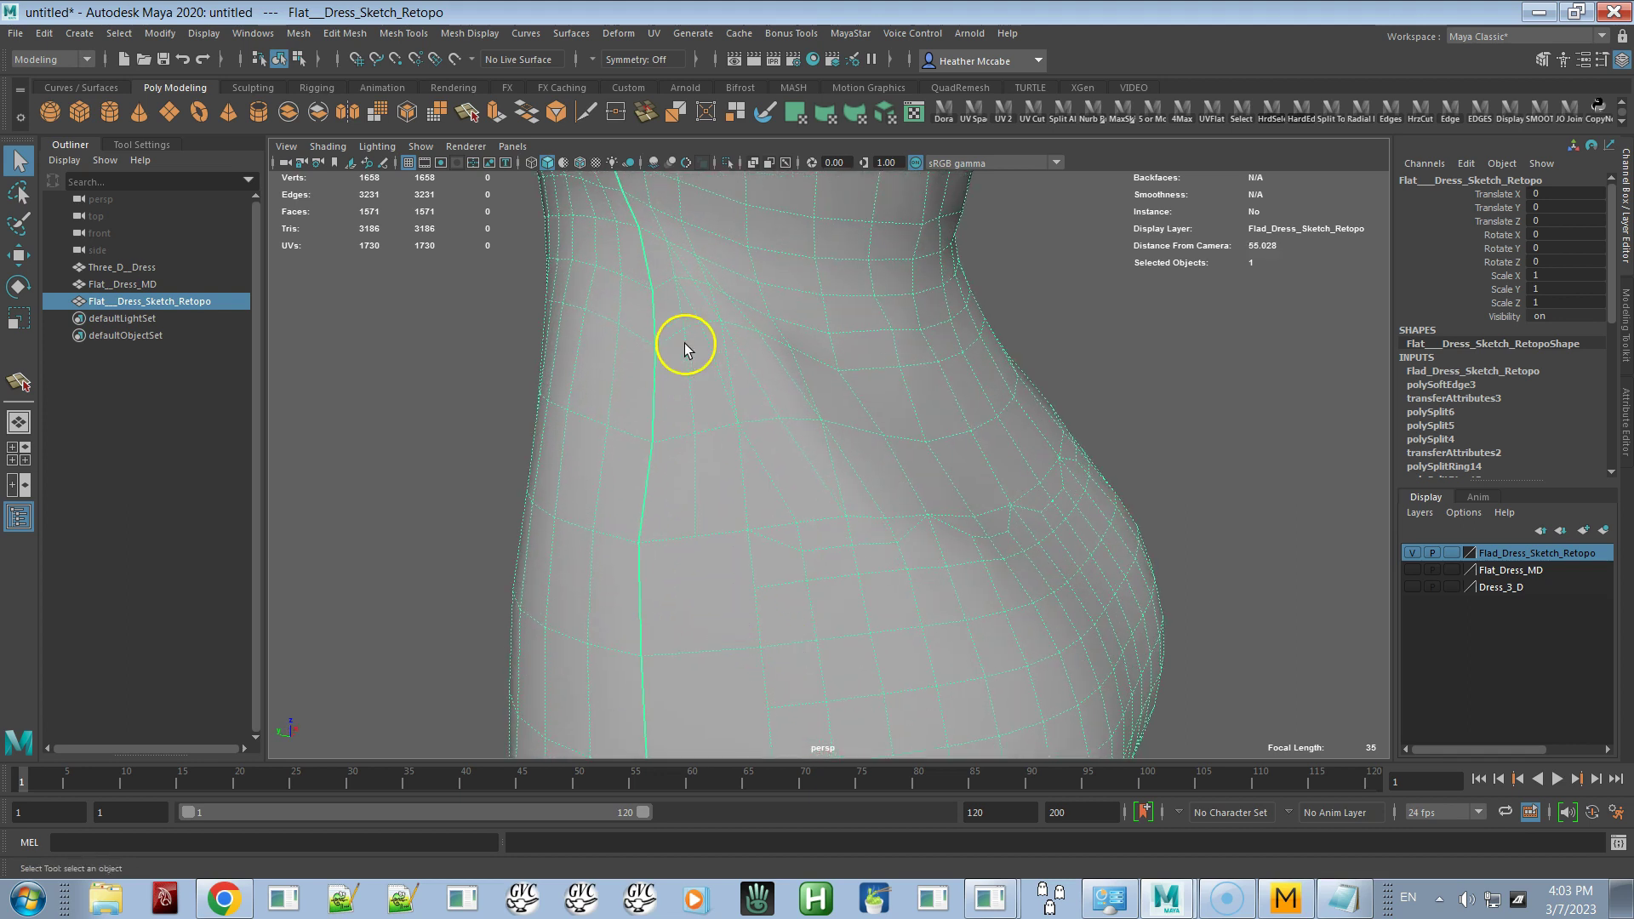
pyautogui.keyDown('alt'); pyautogui.moveTo(689, 372); pyautogui.dragTo(729, 321); pyautogui.keyUp('alt')
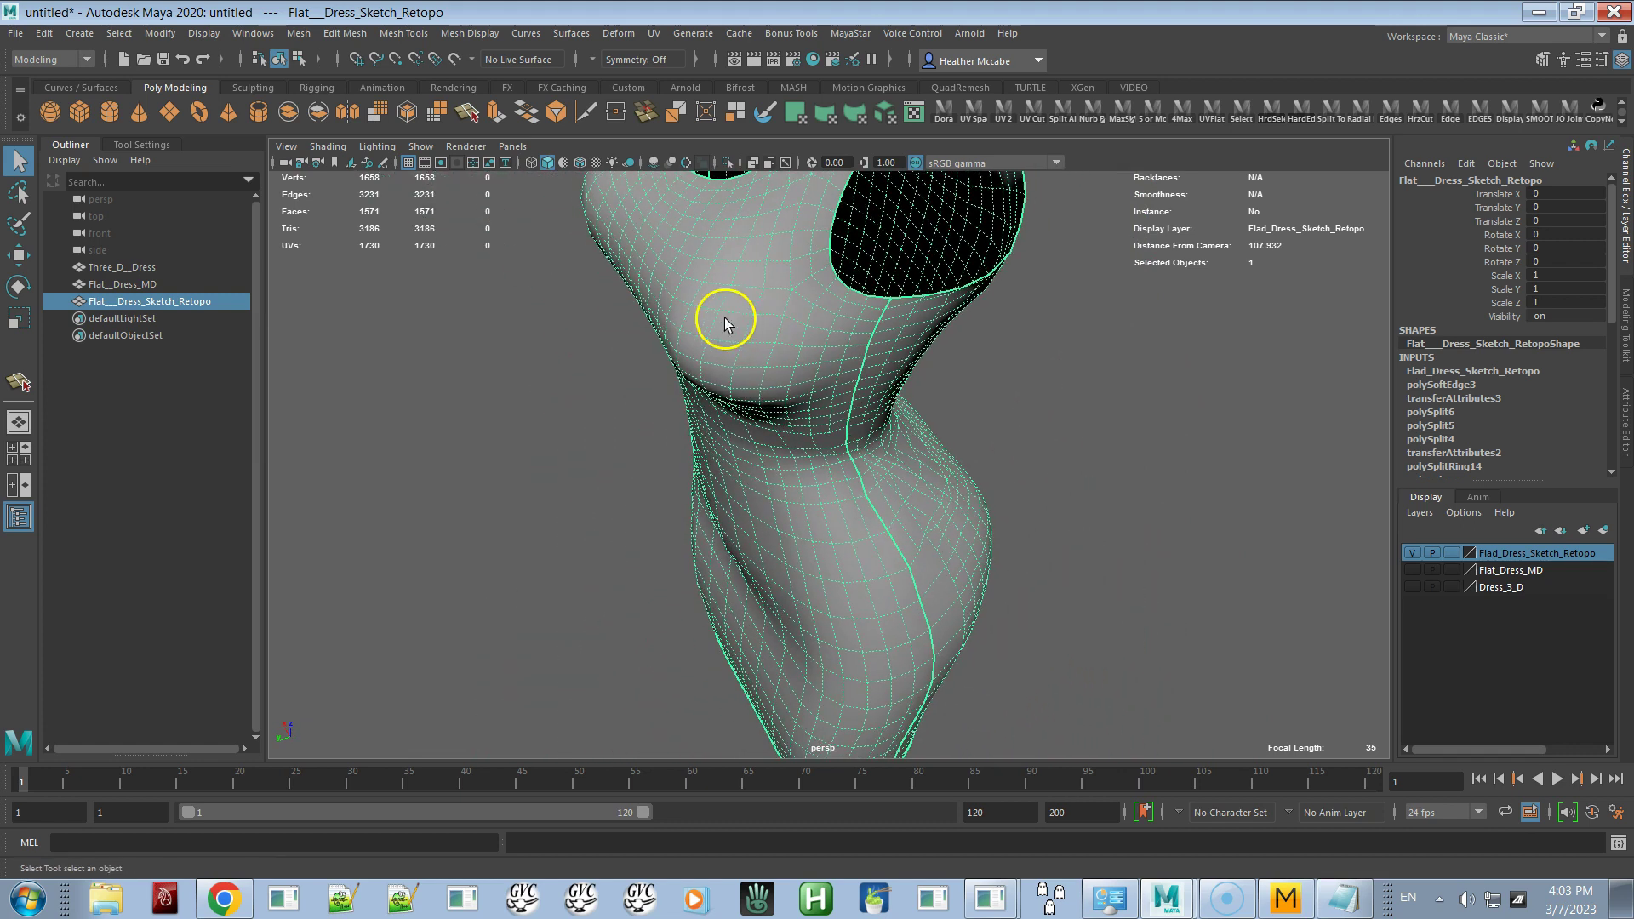
# Compare the wireframe around the front and back of the waist and hips with the newly split area
pyautogui.click(572, 578)
pyautogui.keyDown('alt'); pyautogui.moveTo(558, 584); pyautogui.dragTo(861, 499); pyautogui.keyUp('alt')
pyautogui.click(843, 501)
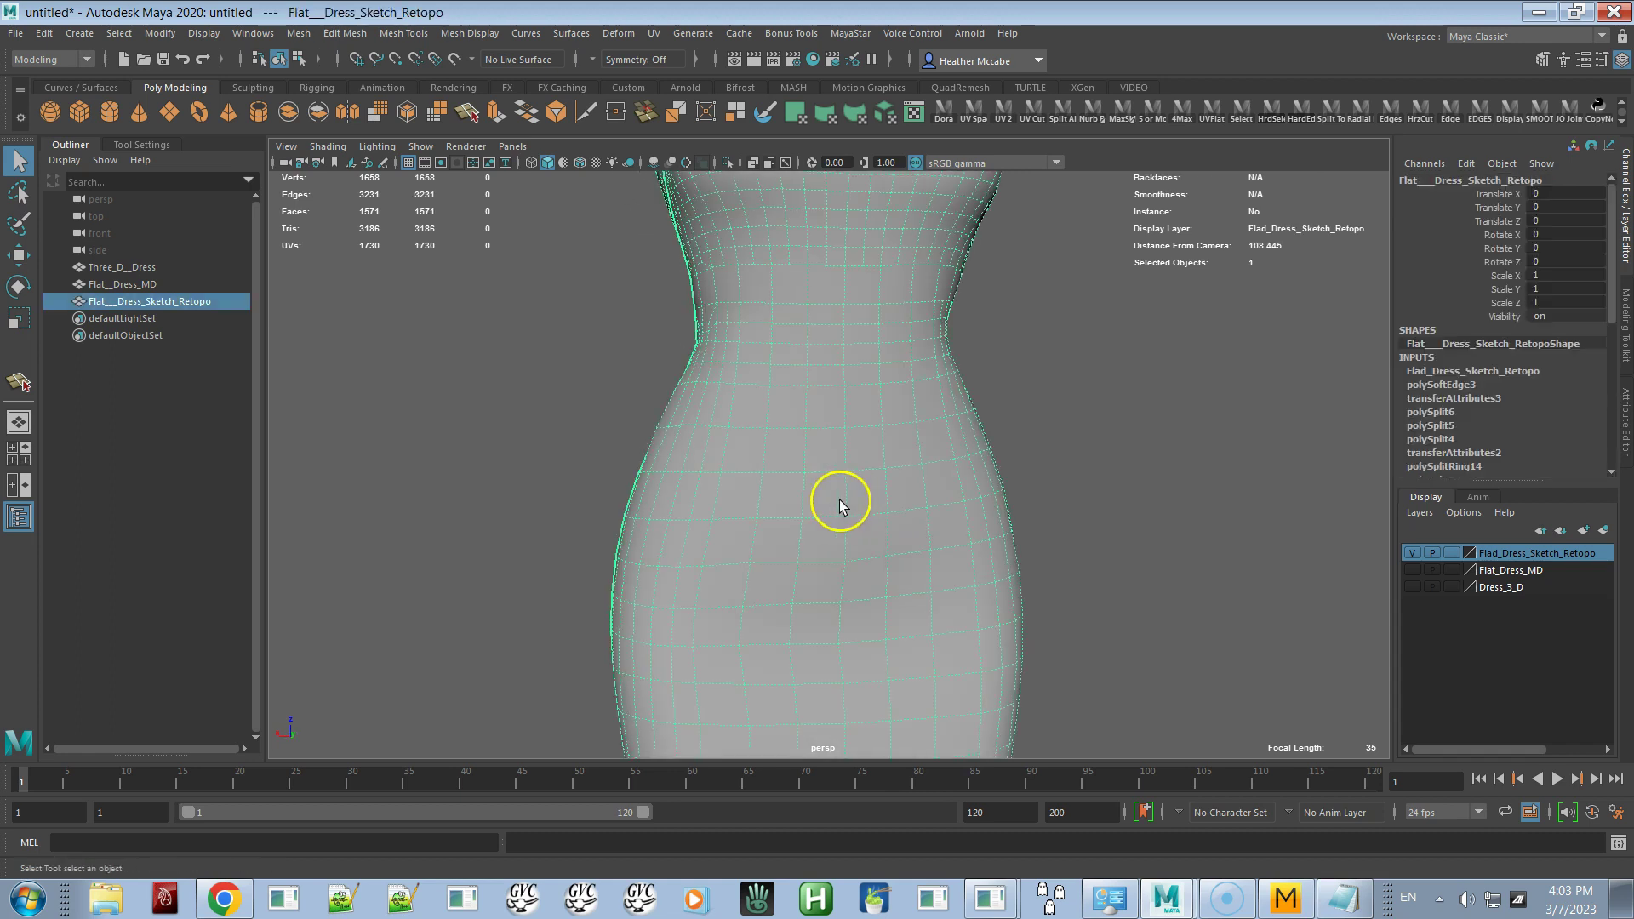
pyautogui.keyDown('alt'); pyautogui.moveTo(724, 507); pyautogui.dragTo(967, 493); pyautogui.keyUp('alt')
pyautogui.keyDown('alt'); pyautogui.moveTo(802, 493); pyautogui.dragTo(908, 521); pyautogui.keyUp('alt')
pyautogui.keyDown('alt'); pyautogui.moveTo(907, 522); pyautogui.dragTo(1058, 726, button='right'); pyautogui.keyUp('alt')
pyautogui.click(1232, 602)
pyautogui.keyDown('alt'); pyautogui.moveTo(1061, 630); pyautogui.dragTo(860, 638); pyautogui.keyUp('alt')
pyautogui.keyDown('alt'); pyautogui.moveTo(860, 640); pyautogui.dragTo(783, 538, button='right'); pyautogui.keyUp('alt')
pyautogui.click(728, 509)
pyautogui.keyDown('alt'); pyautogui.moveTo(783, 537); pyautogui.dragTo(834, 518); pyautogui.keyUp('alt')
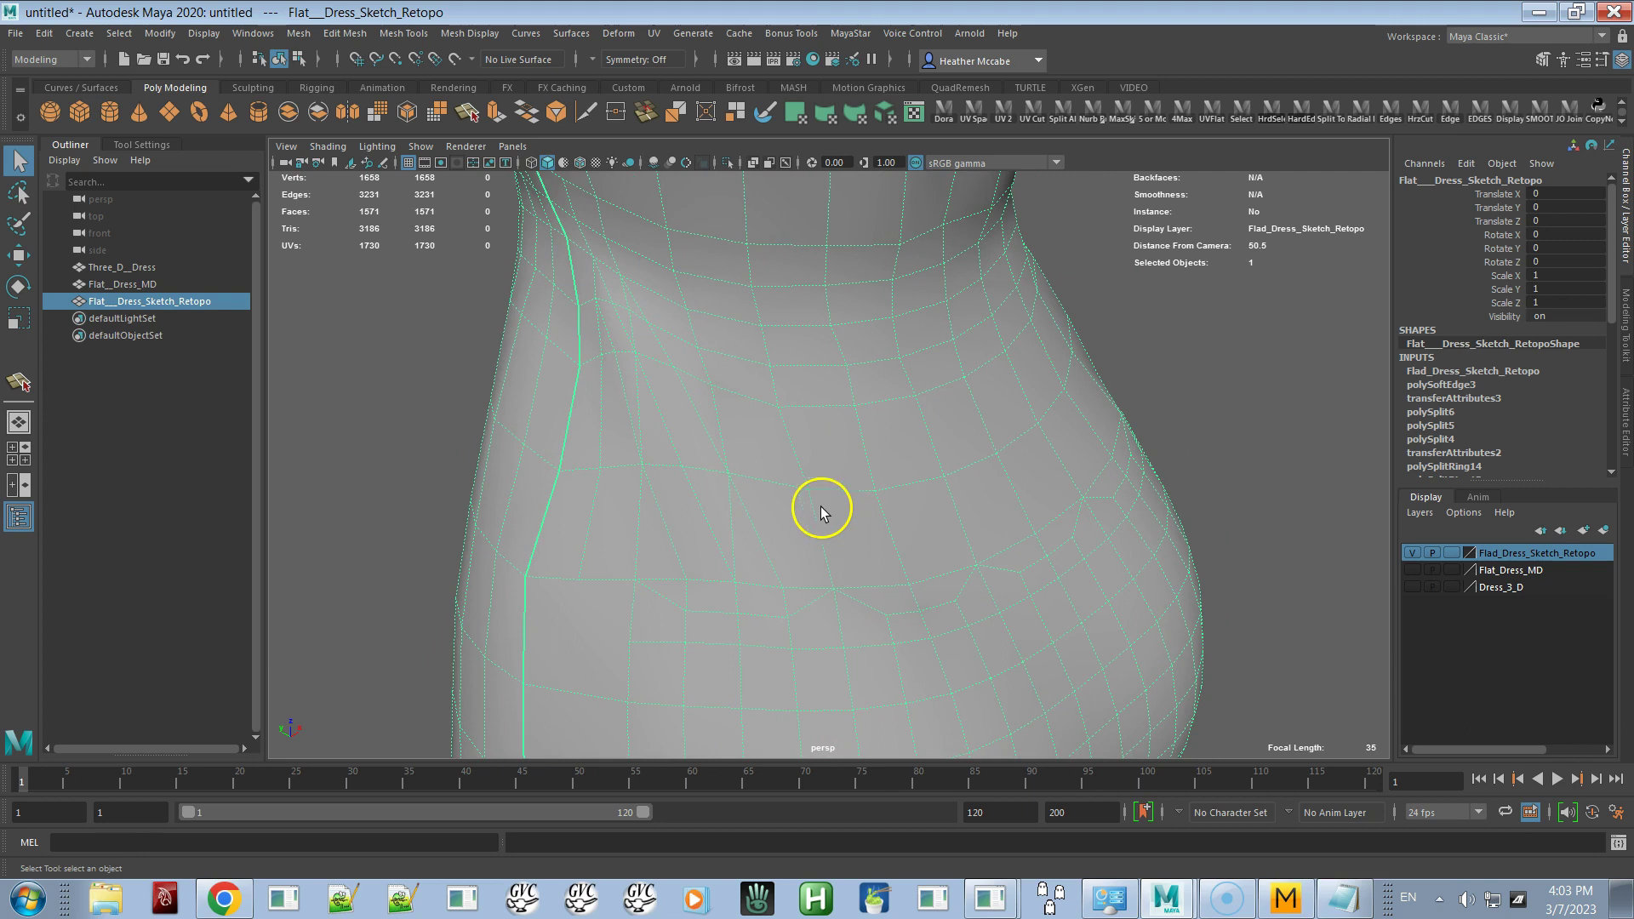
# Spin backward the diagonal-path edge just above the upper hip row, on the back beside the side seam
pyautogui.keyDown('alt'); pyautogui.moveTo(768, 436); pyautogui.dragTo(826, 477, button='right'); pyautogui.keyUp('alt')
pyautogui.keyDown('alt'); pyautogui.moveTo(811, 463); pyautogui.dragTo(855, 468); pyautogui.keyUp('alt')
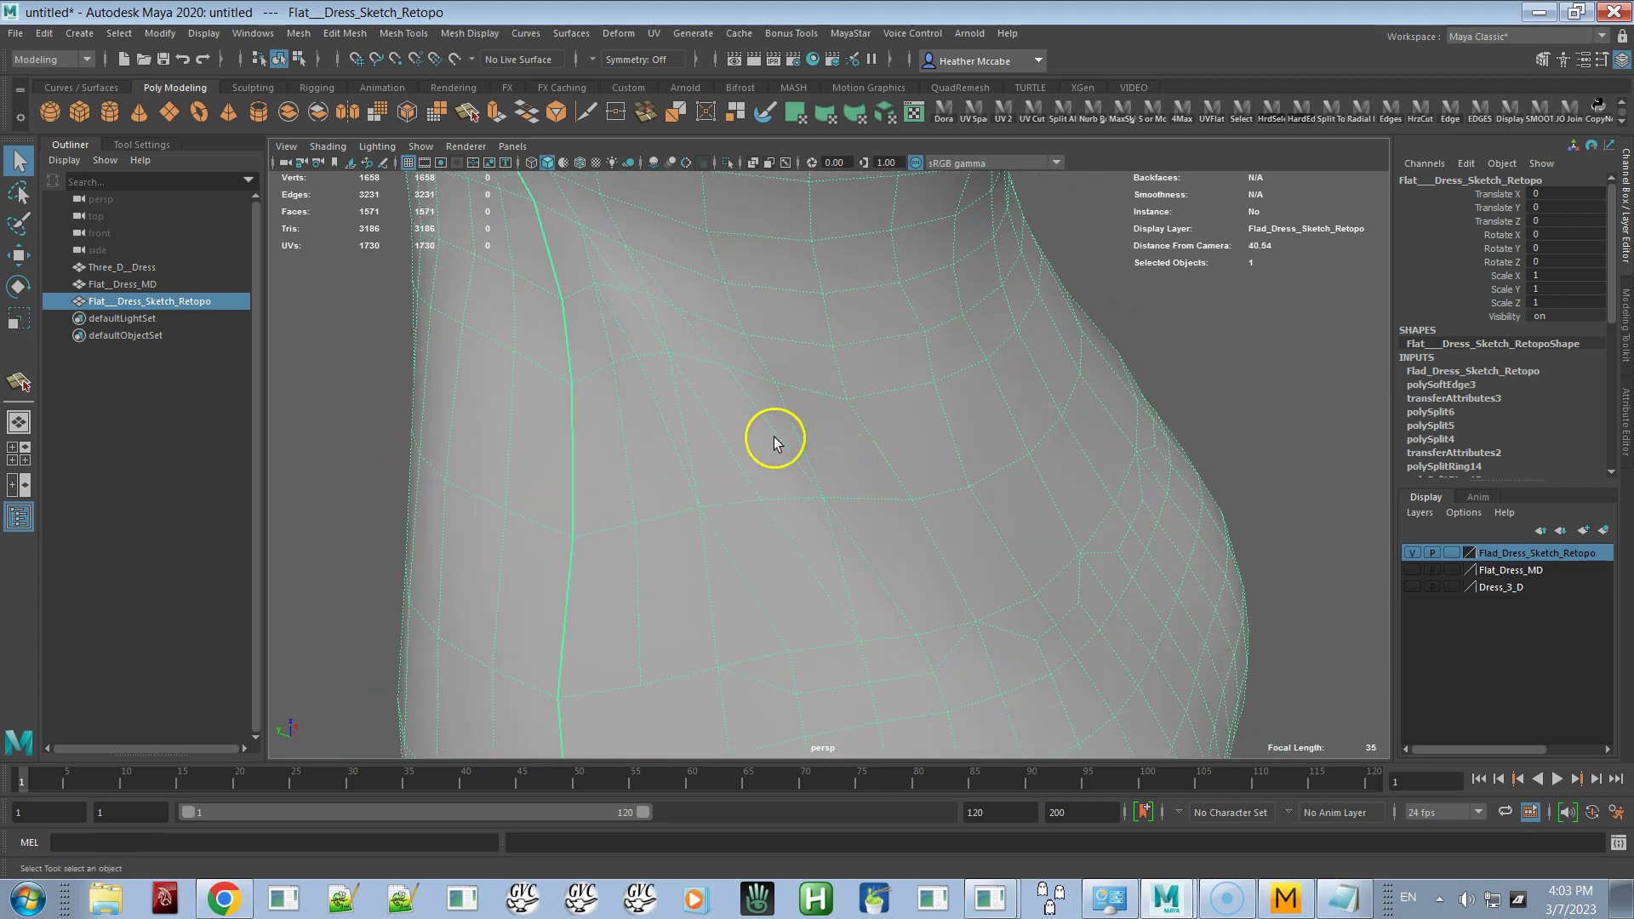
pyautogui.moveTo(748, 395); pyautogui.dragTo(742, 347, button='right')
pyautogui.click(696, 415)
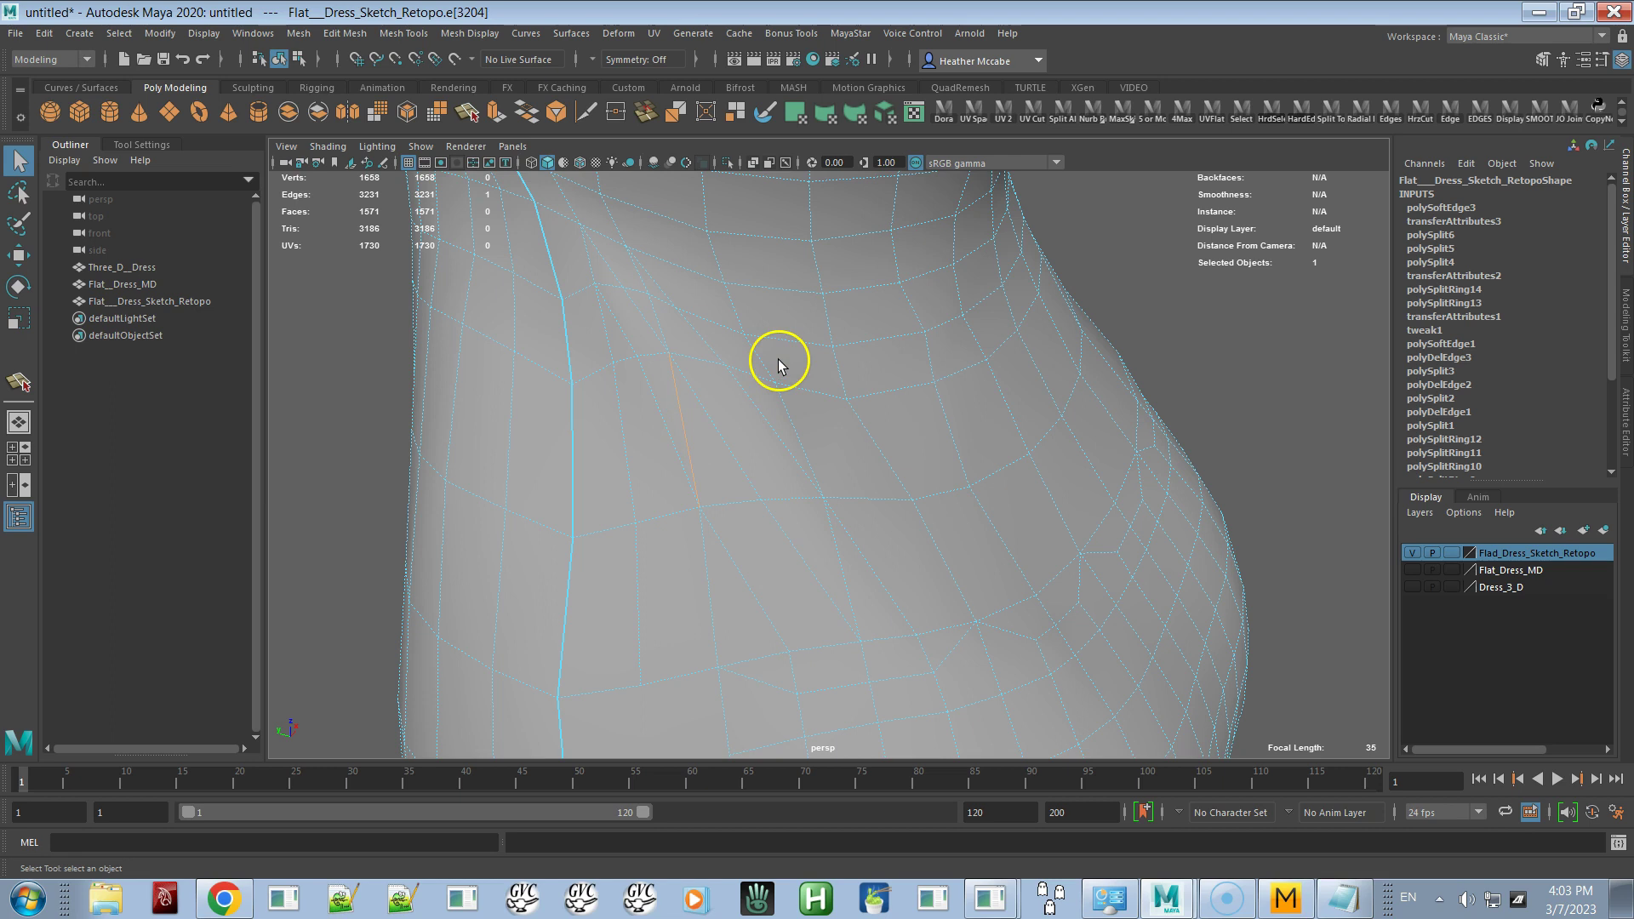
pyautogui.click(342, 33)
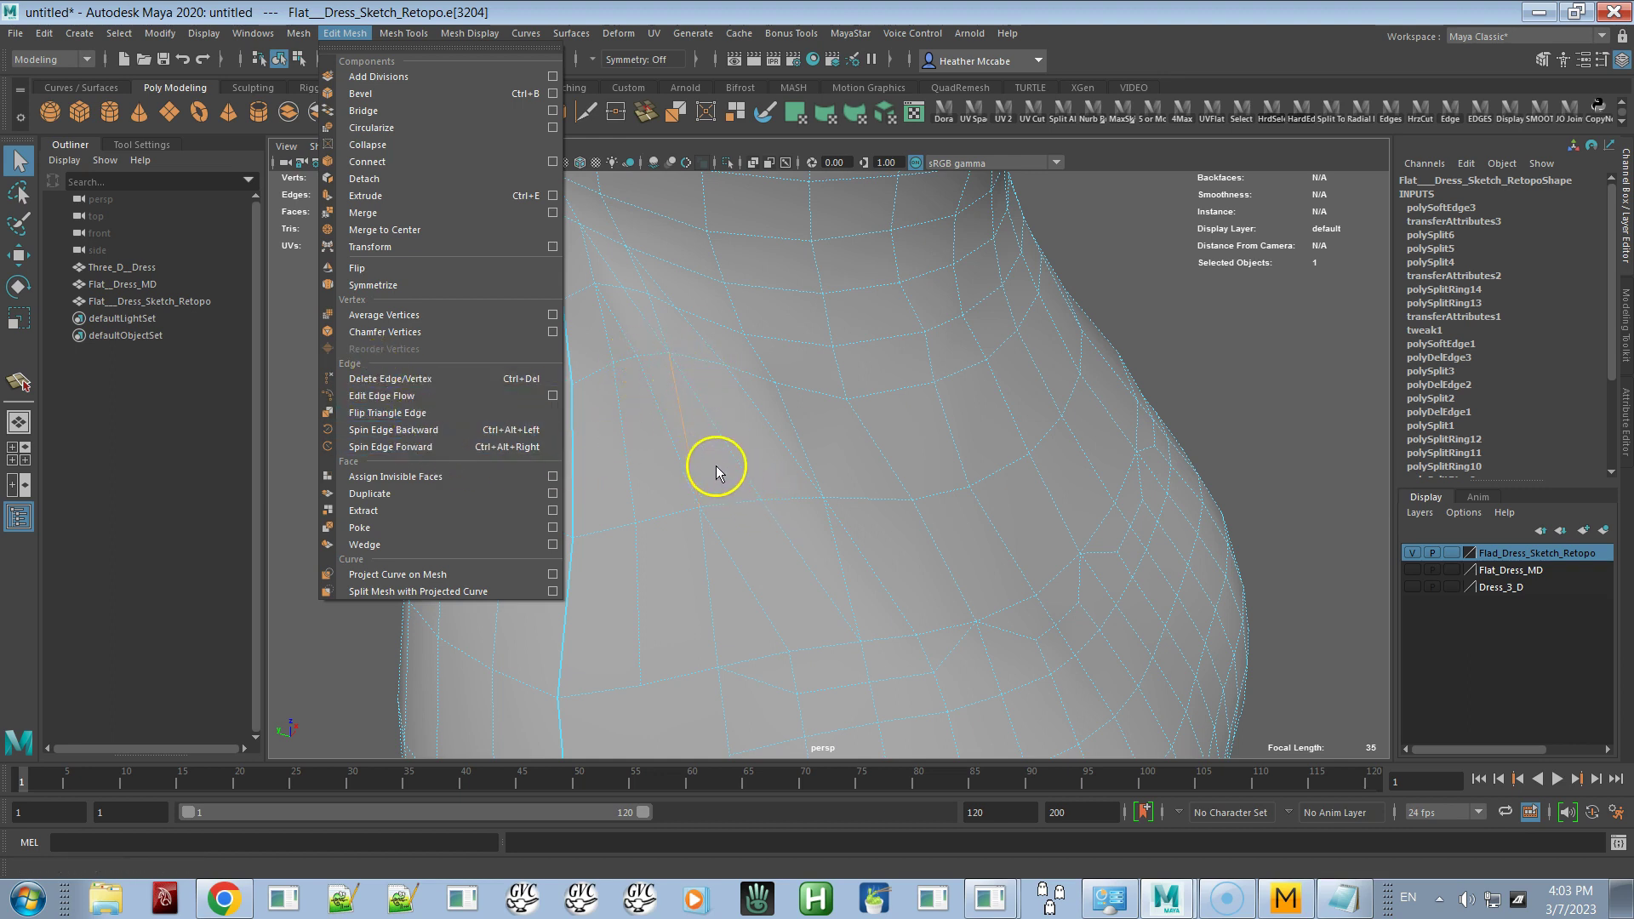
pyautogui.click(421, 431)
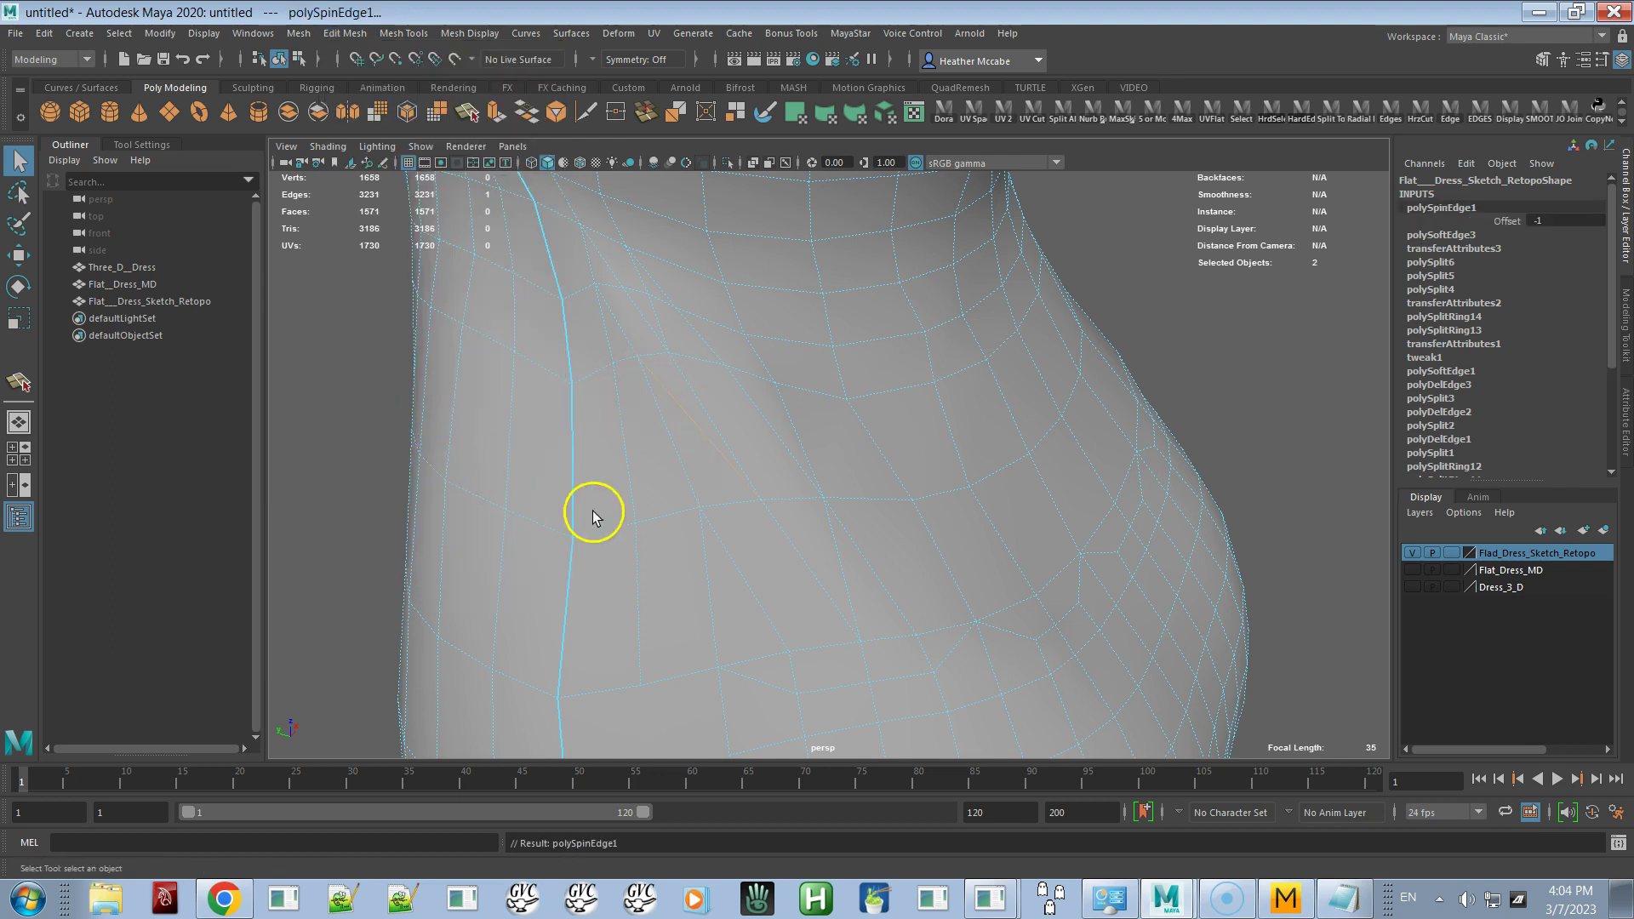
# Return to object mode and inspect the unselected dress's shading around the back hip and side seam
pyautogui.click(1162, 328)
pyautogui.keyDown('alt'); pyautogui.moveTo(1161, 328); pyautogui.dragTo(1094, 397); pyautogui.keyUp('alt')
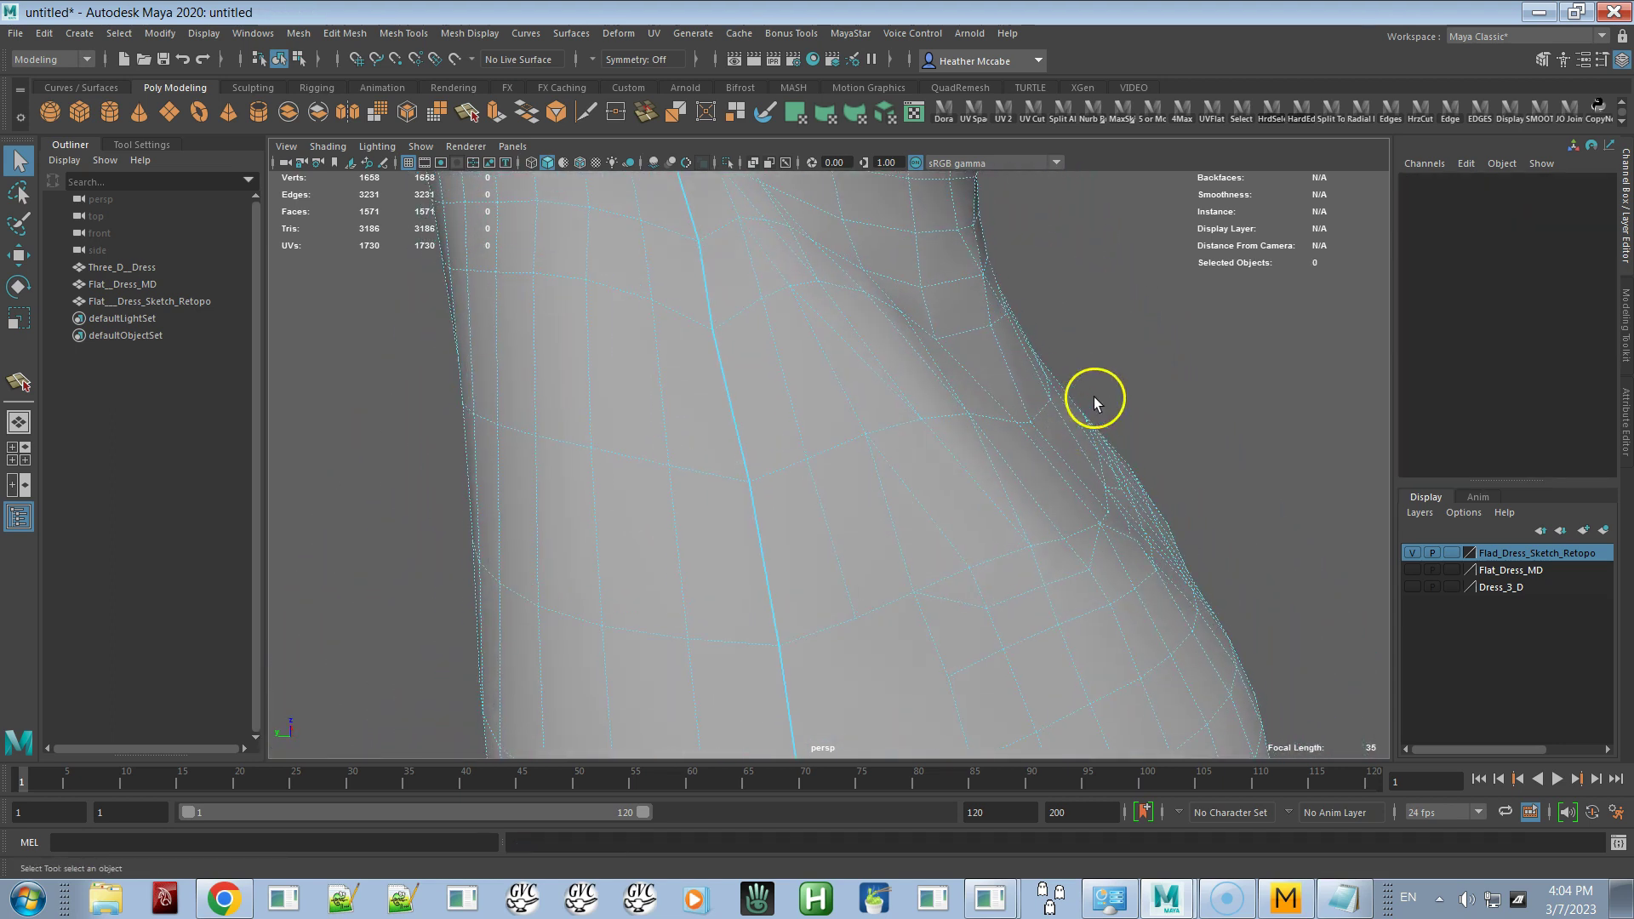
pyautogui.moveTo(1067, 431); pyautogui.dragTo(1121, 406, button='right')
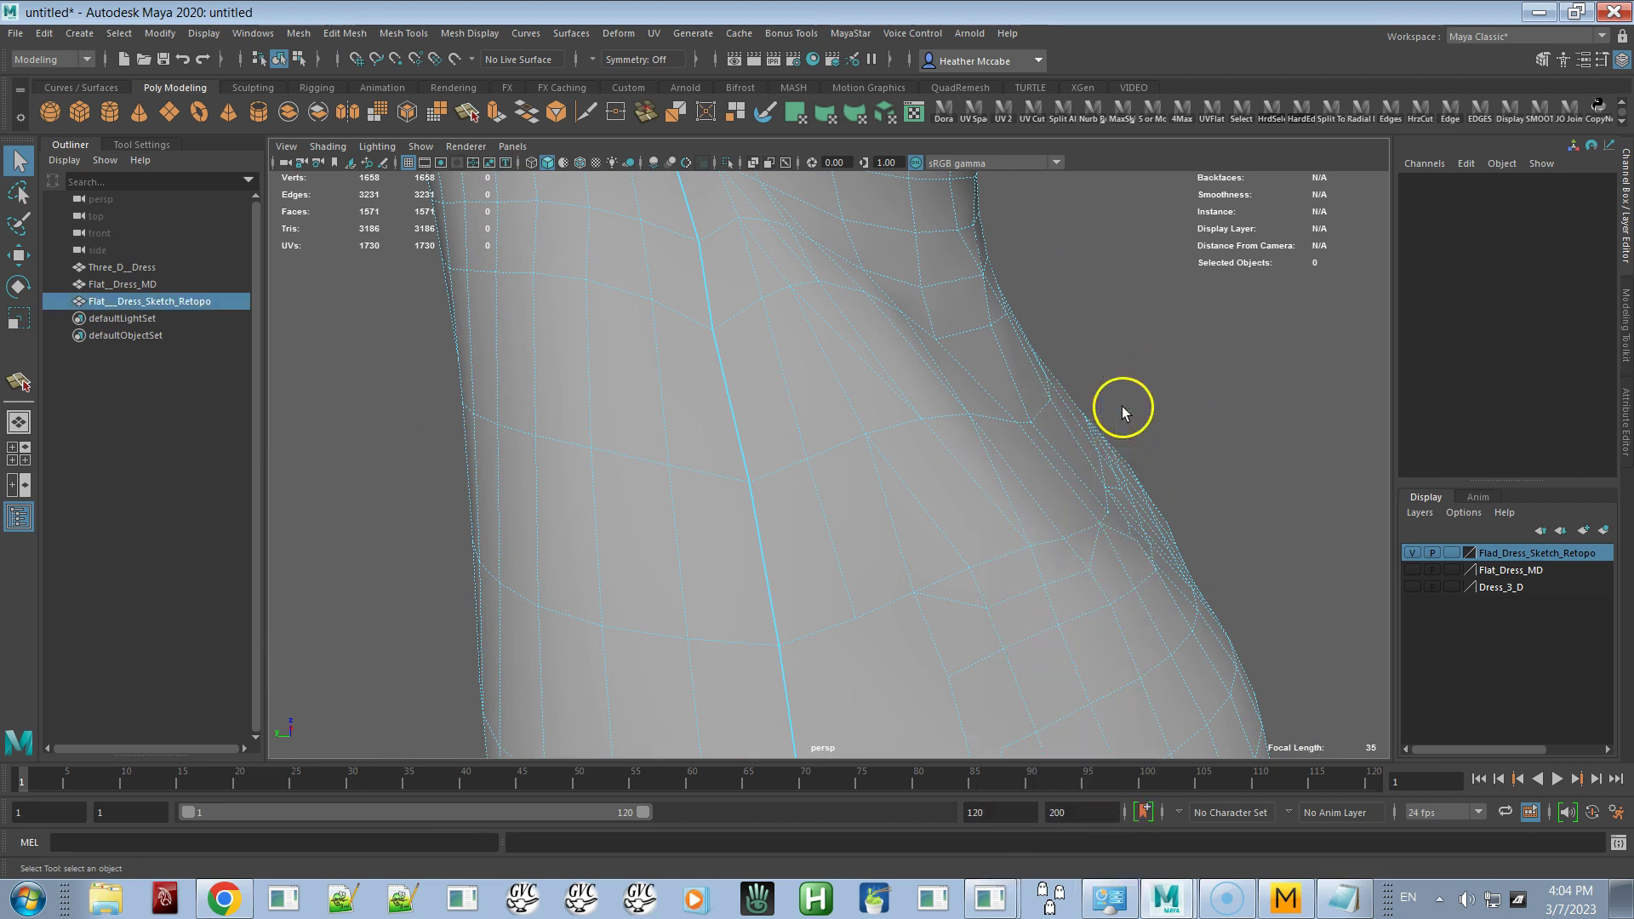
pyautogui.click(1184, 389)
pyautogui.moveTo(1076, 496); pyautogui.dragTo(904, 525)
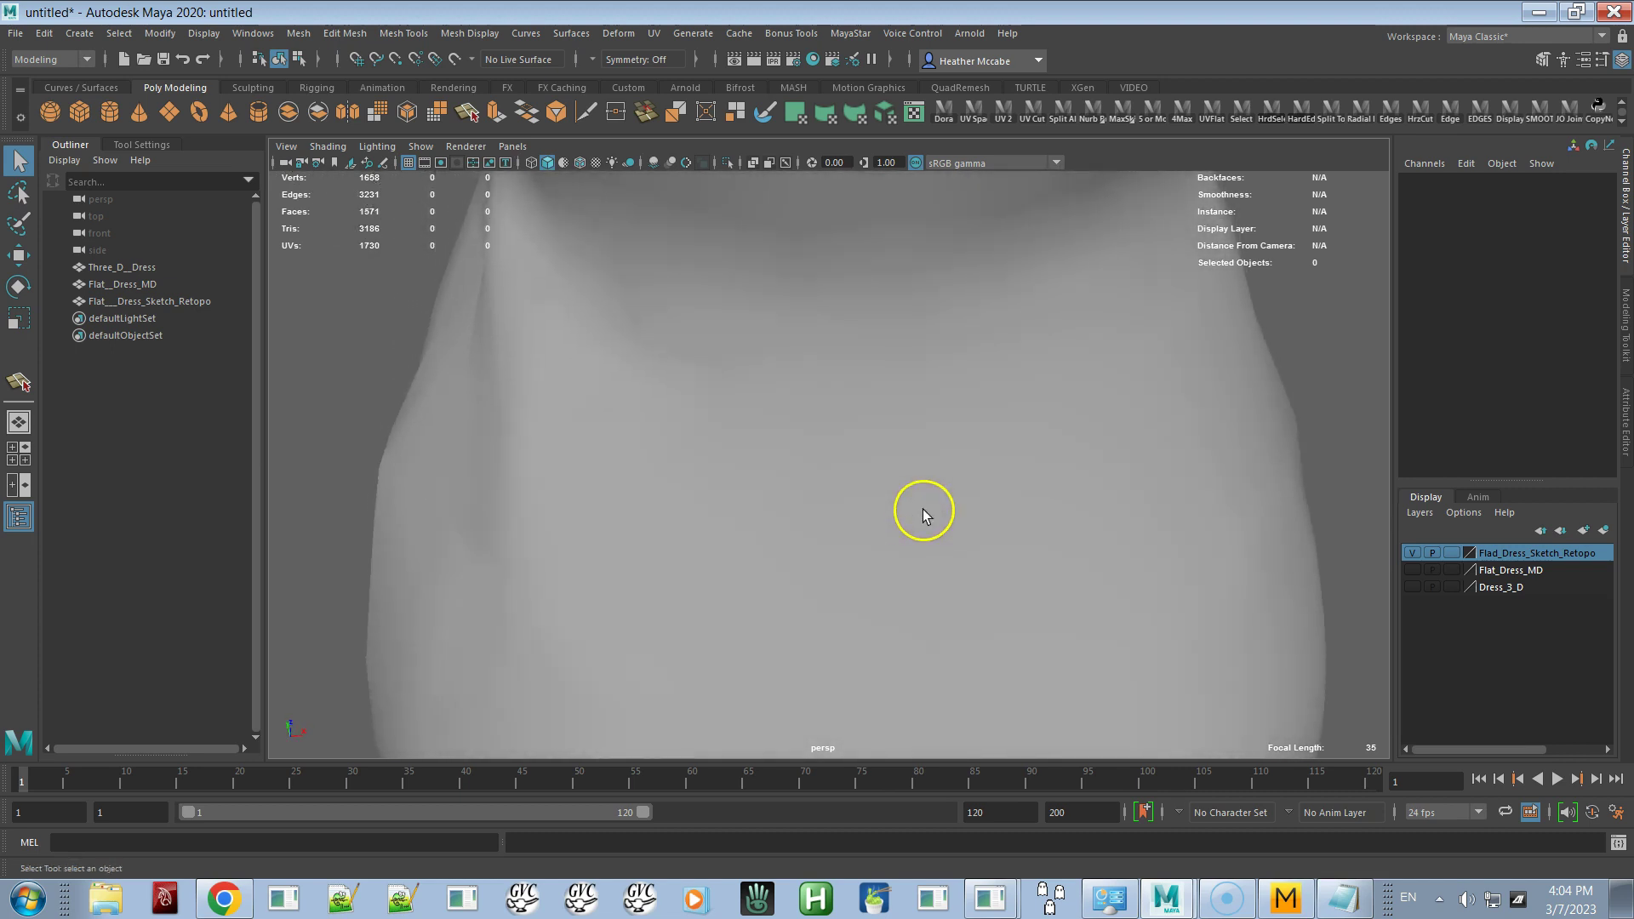
pyautogui.scroll(-5, 741, 324)
pyautogui.press('q')
pyautogui.keyDown('alt'); pyautogui.moveTo(797, 472); pyautogui.dragTo(944, 471); pyautogui.keyUp('alt')
# Spin backward one more edge of the diagonal paths at the hip transition beside the side seam
pyautogui.click(941, 468)
pyautogui.scroll(6, 888, 453)
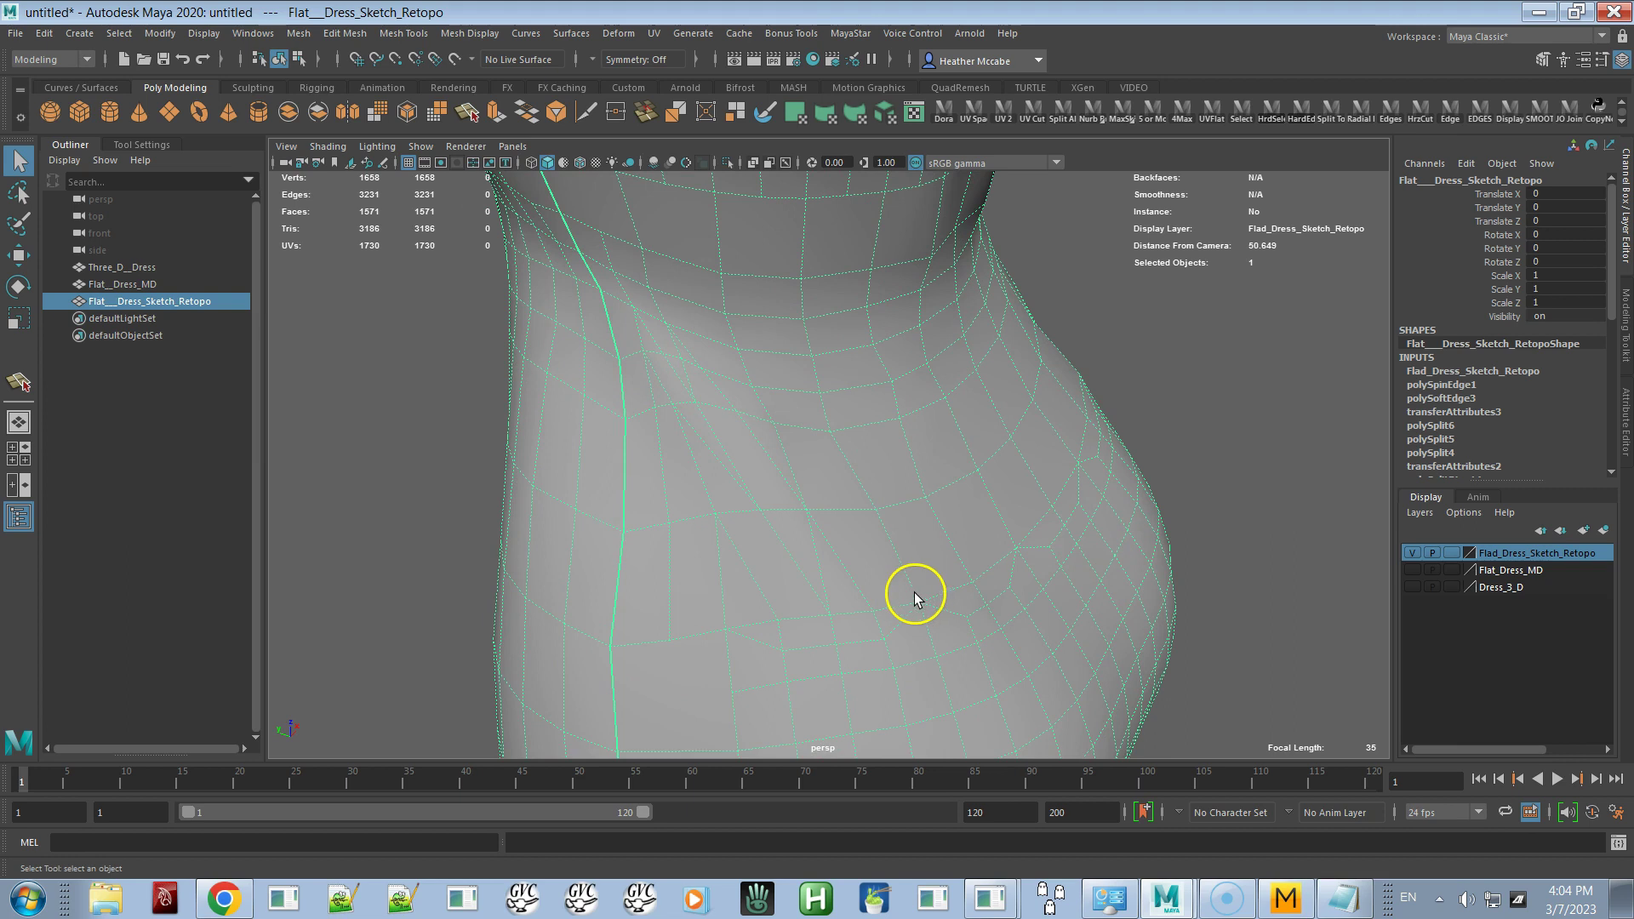
pyautogui.moveTo(800, 558); pyautogui.dragTo(779, 407, button='right')
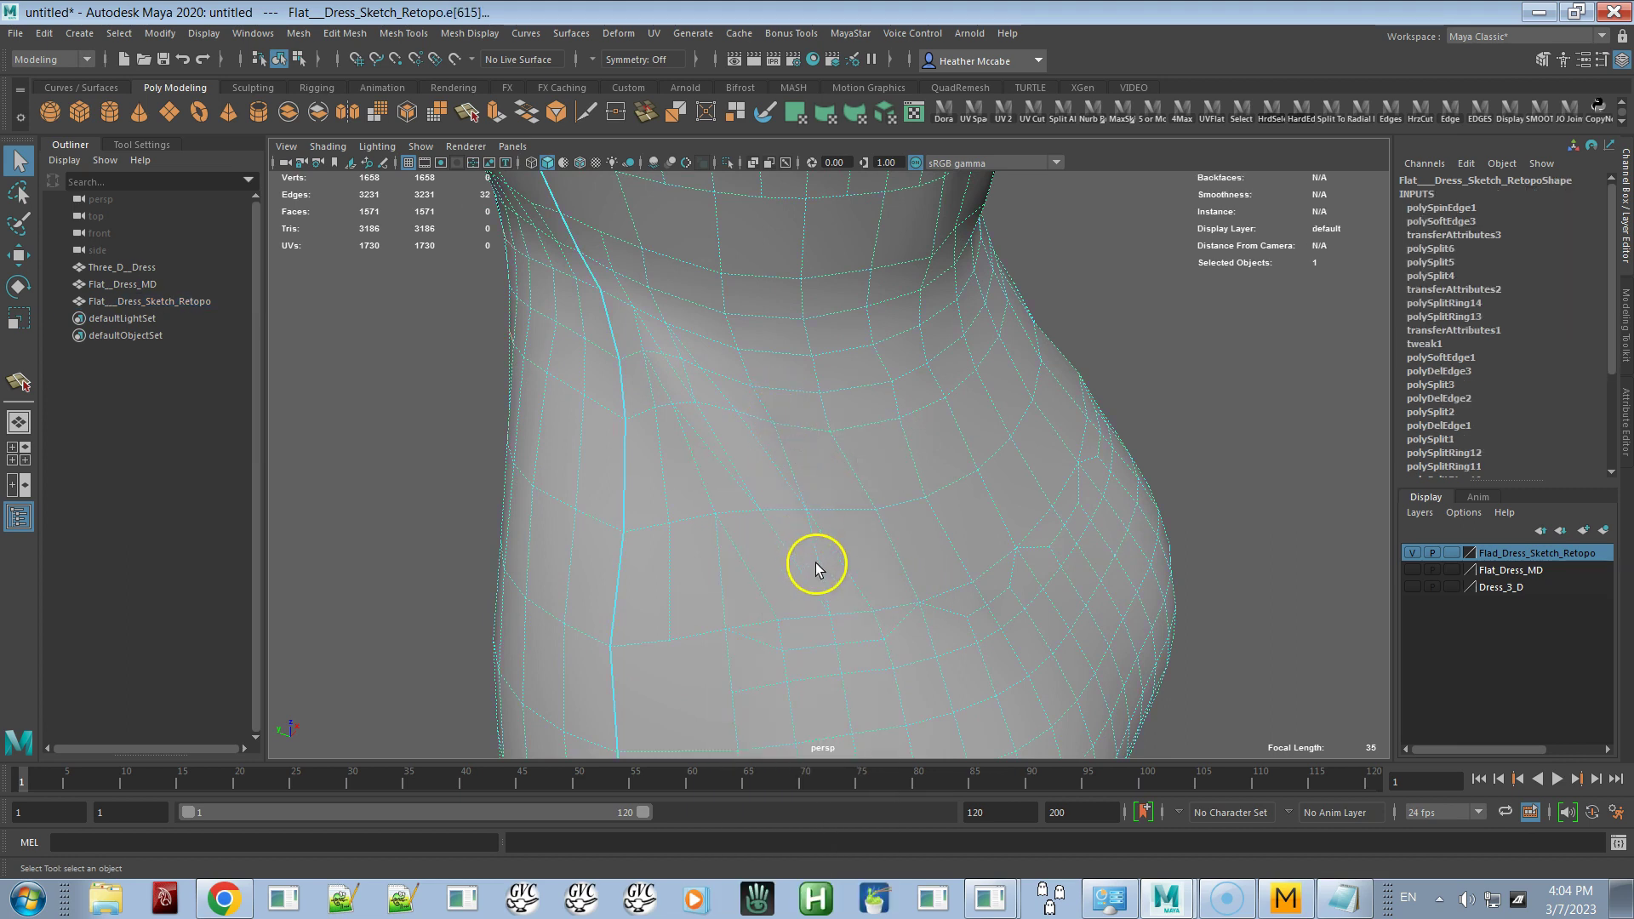
pyautogui.hotkey('ctrl', 'alt', 'Left')
pyautogui.keyDown('alt'); pyautogui.moveTo(885, 609); pyautogui.dragTo(829, 572); pyautogui.keyUp('alt')
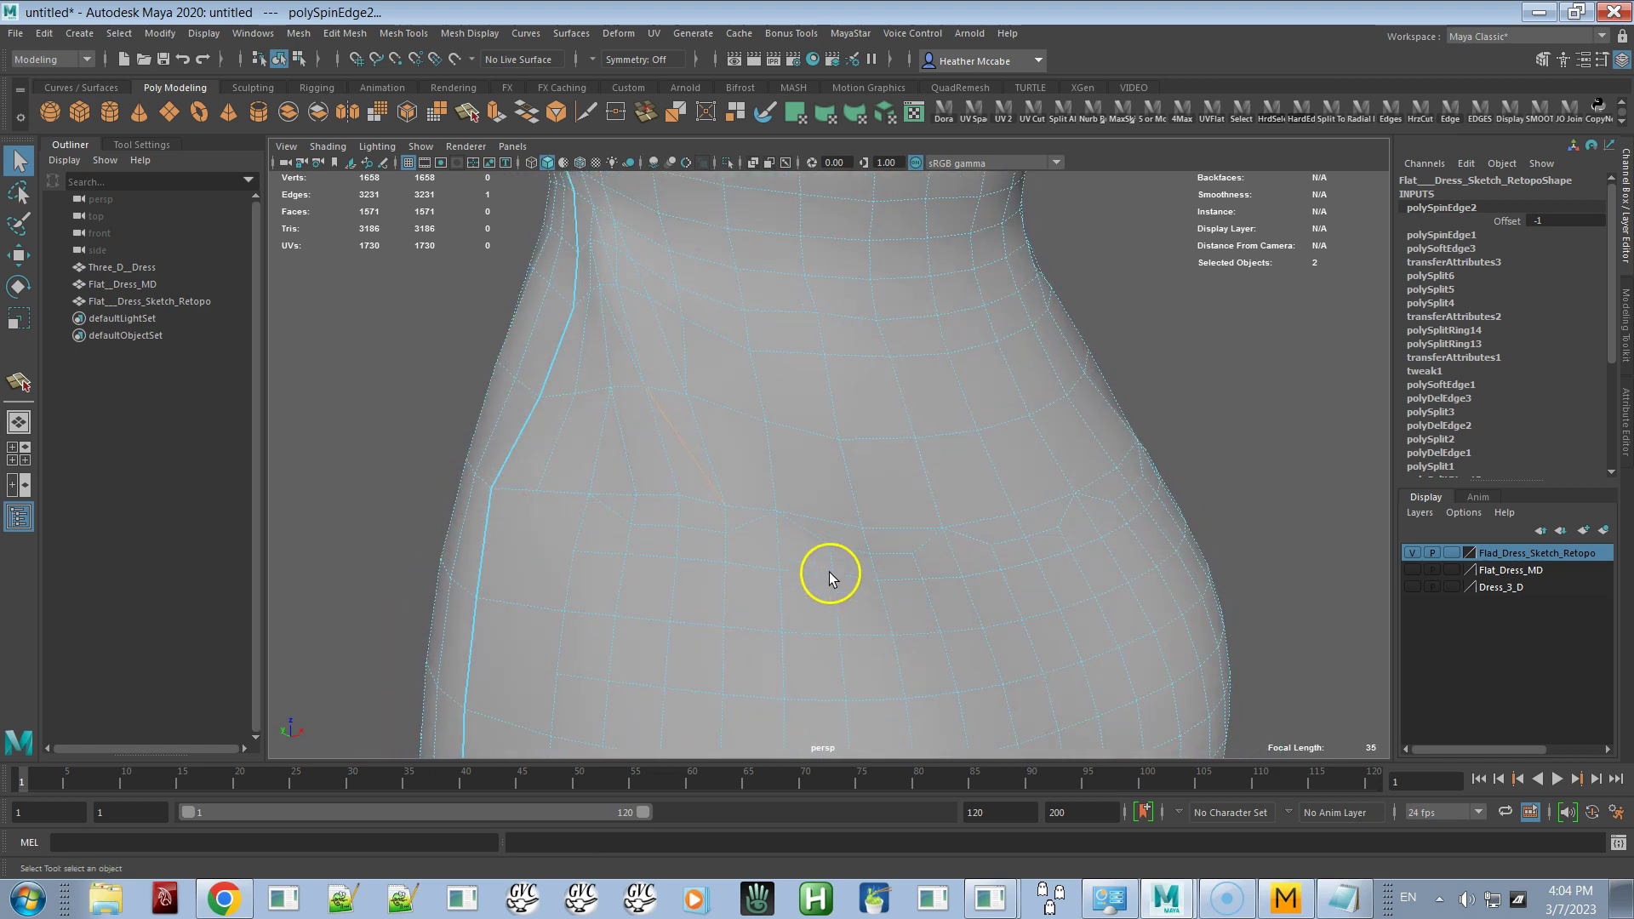
# Try to spin forward the short vertical edge just below the waist beside the side seam, then undo it
pyautogui.click(616, 257)
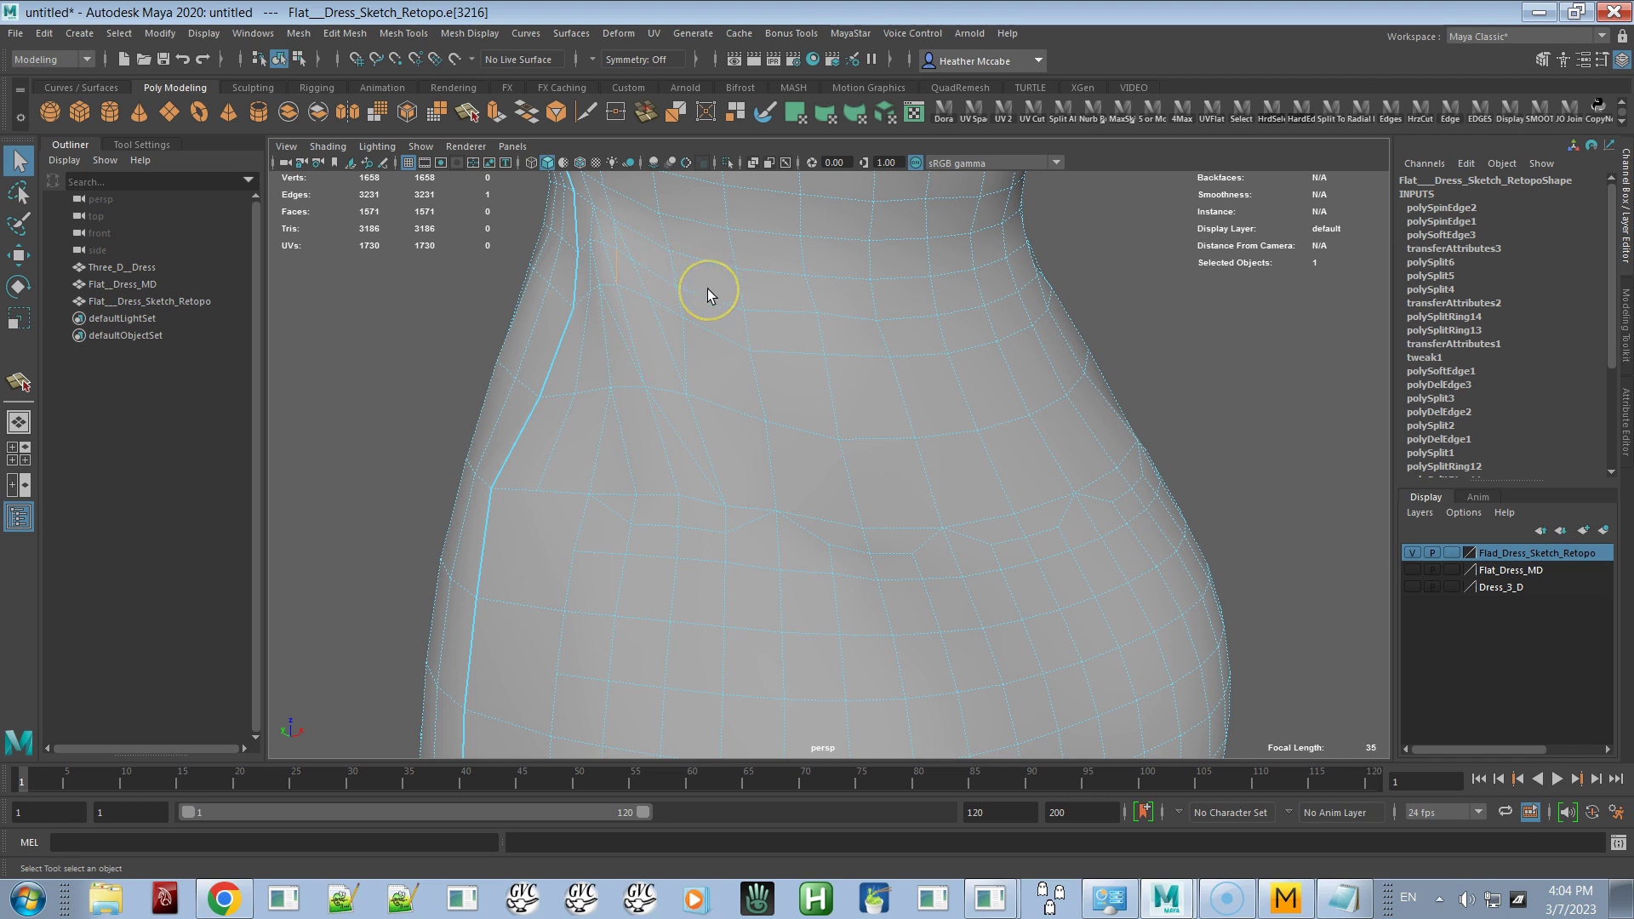
pyautogui.hotkey('ctrl', 'alt', 'Right')
pyautogui.hotkey('ctrl', 'alt', 'Right')
pyautogui.keyDown('alt'); pyautogui.moveTo(696, 284); pyautogui.dragTo(645, 339); pyautogui.keyUp('alt')
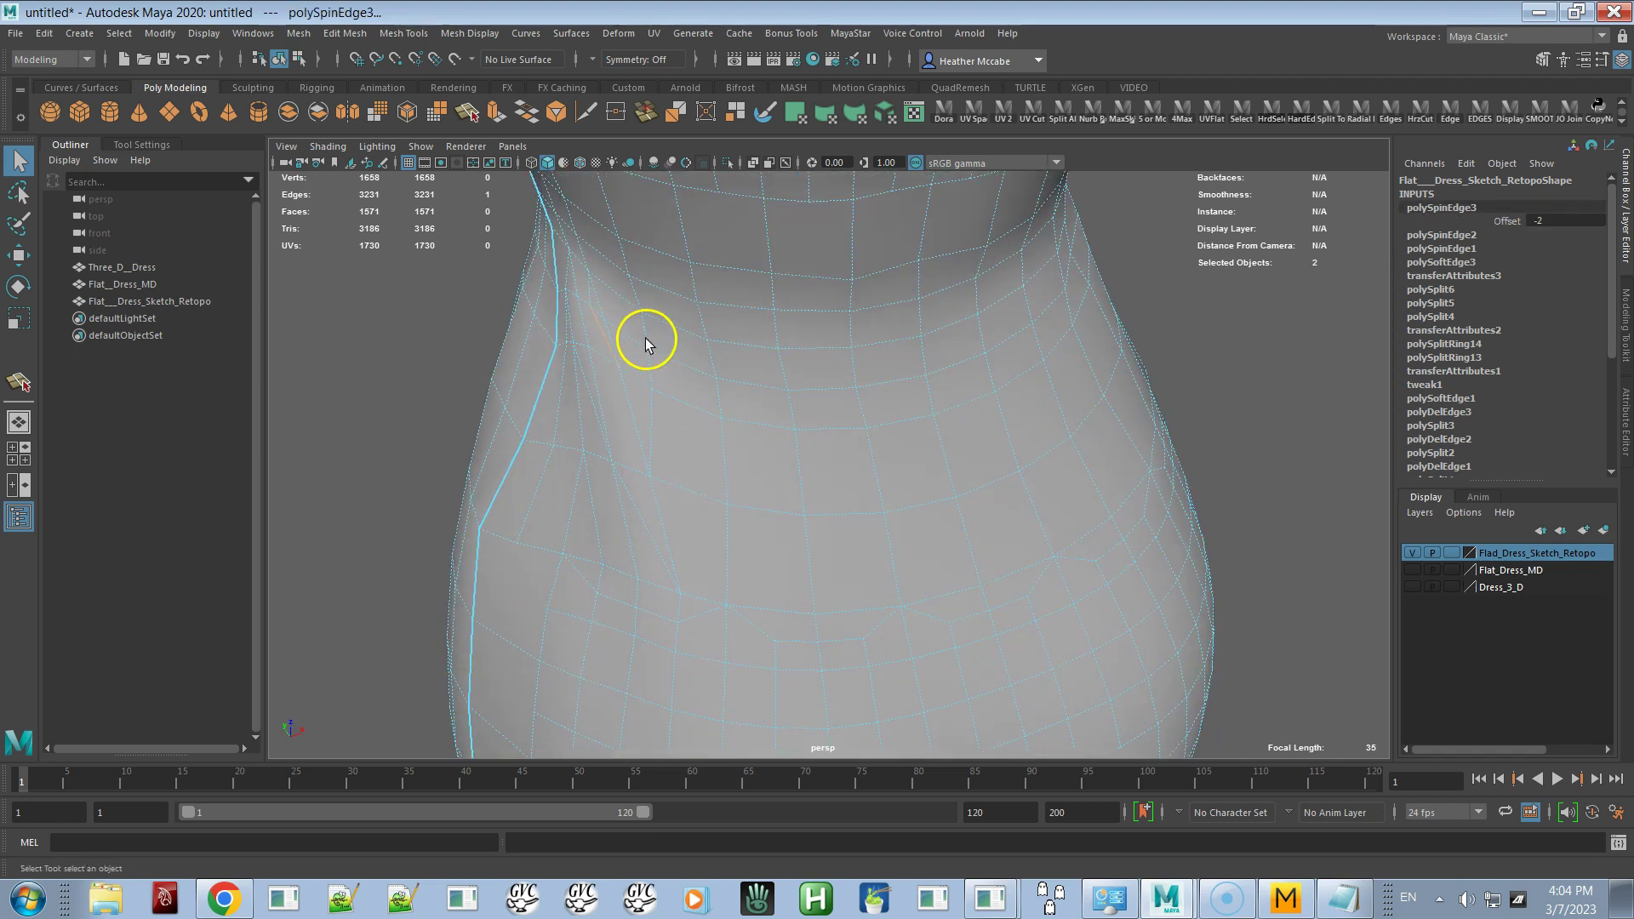
pyautogui.hotkey('ctrl', 'z')
# Delete the two consecutive short vertical edges just below the back waist beside the side seam with Delete Edge/Vertex
pyautogui.keyDown('alt'); pyautogui.moveTo(645, 339); pyautogui.dragTo(813, 504, button='right'); pyautogui.keyUp('alt')
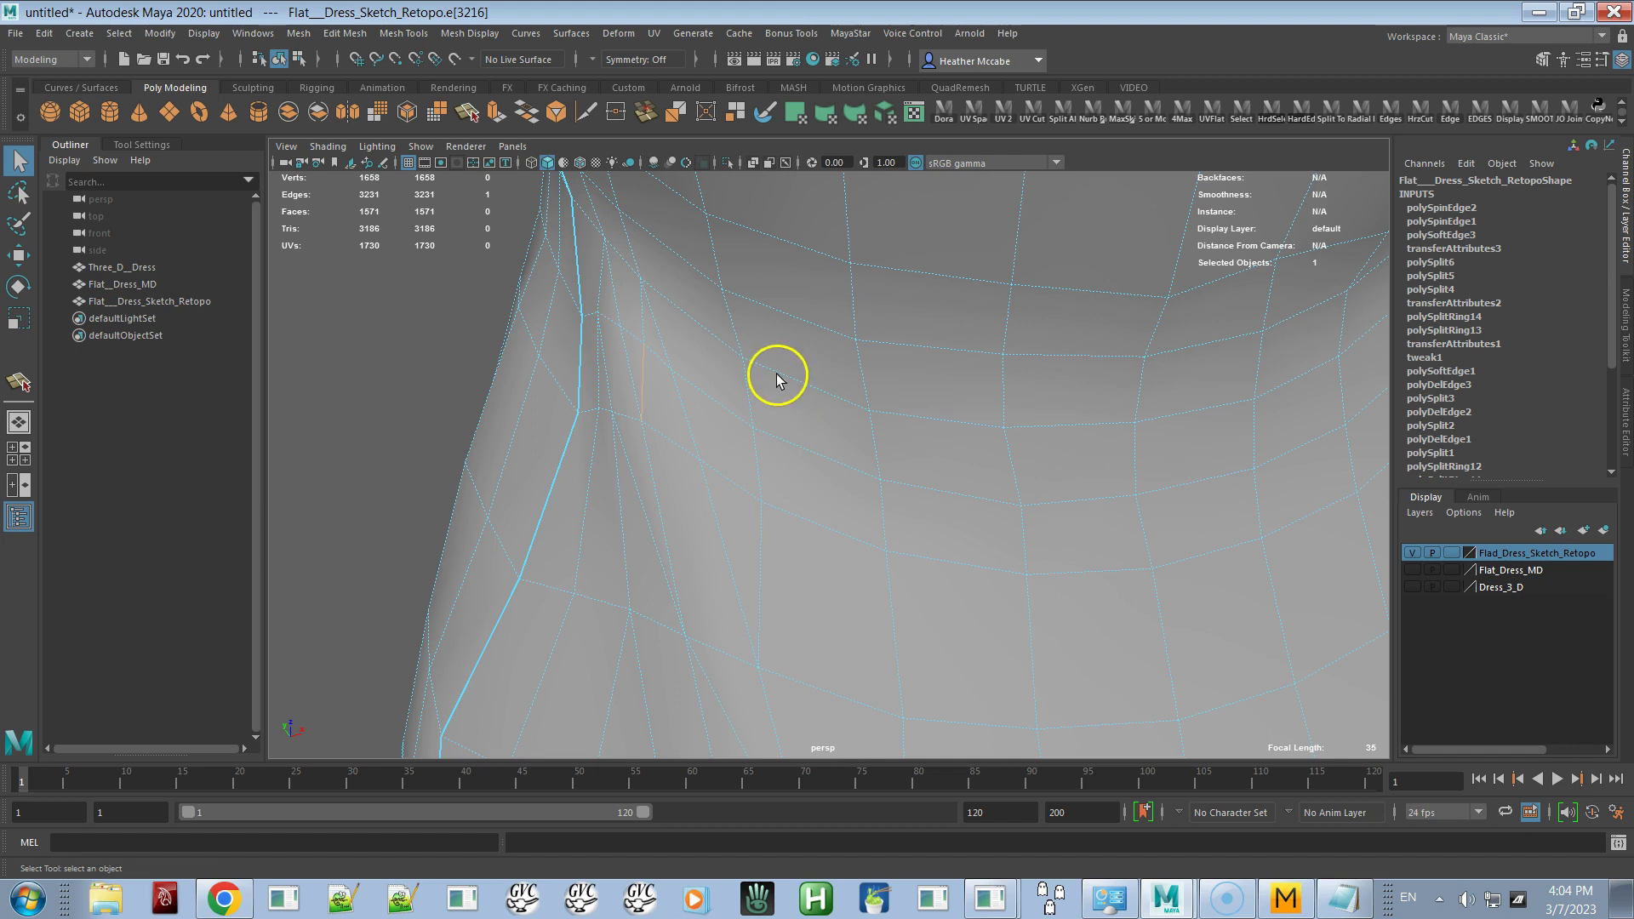
pyautogui.keyDown('alt'); pyautogui.moveTo(751, 340); pyautogui.dragTo(768, 344); pyautogui.keyUp('alt')
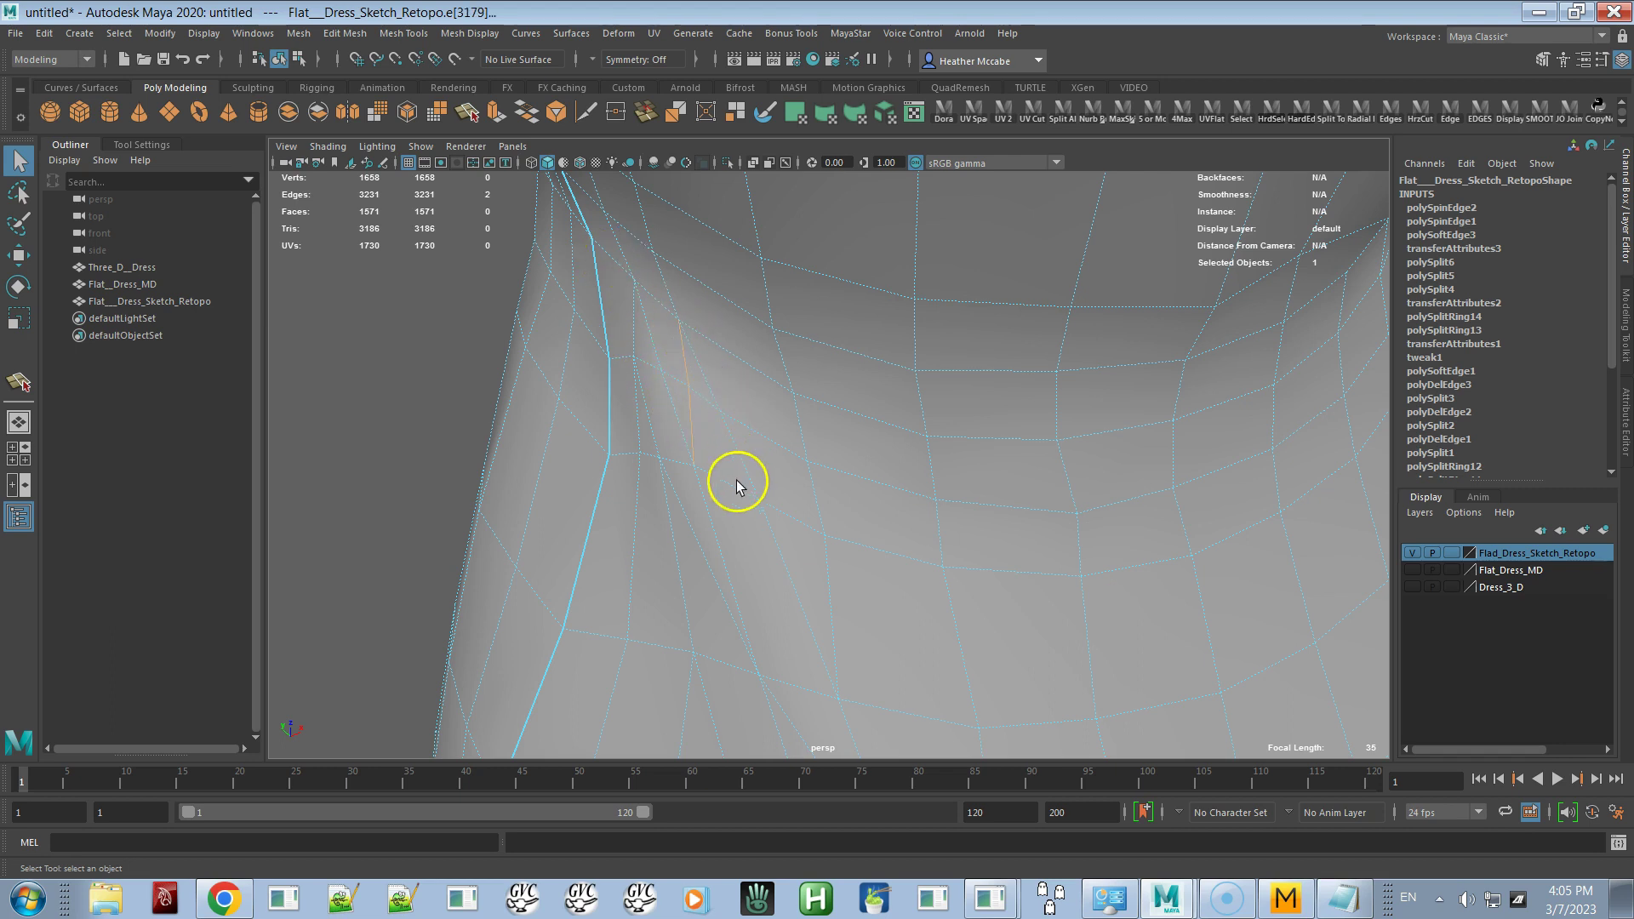
pyautogui.click(344, 34)
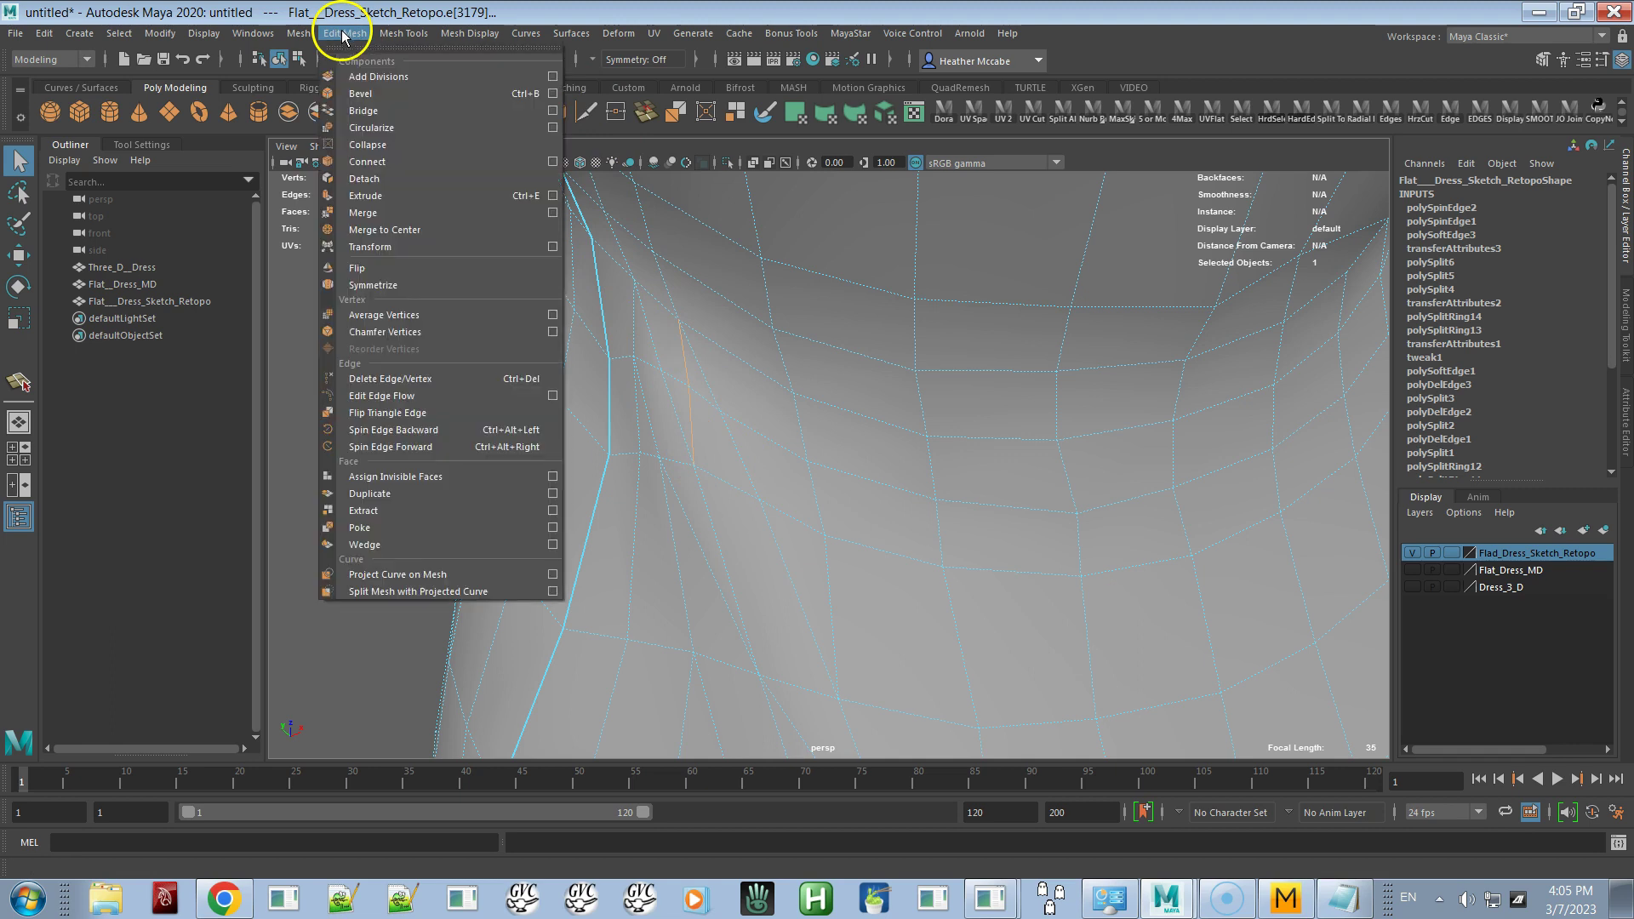
pyautogui.click(388, 378)
# Examine the remaining edge flow from the waist down to the hip rows beside the side seam
pyautogui.keyDown('alt'); pyautogui.moveTo(627, 463); pyautogui.dragTo(605, 441); pyautogui.keyUp('alt')
pyautogui.keyDown('alt'); pyautogui.moveTo(645, 324); pyautogui.dragTo(694, 376); pyautogui.keyUp('alt')
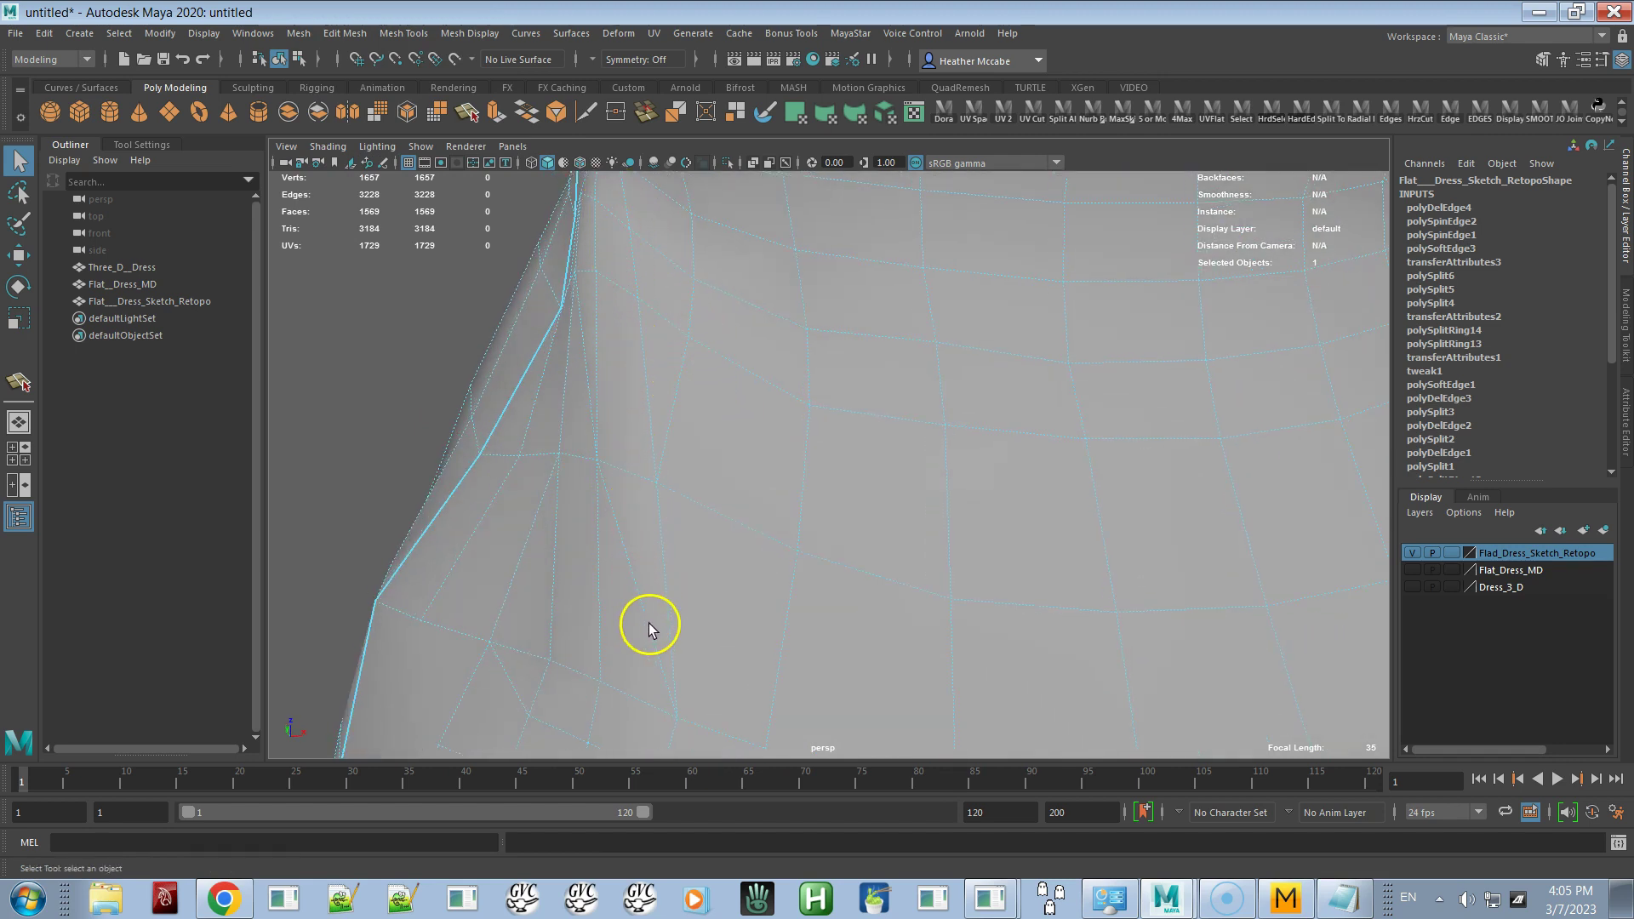
pyautogui.keyDown('alt'); pyautogui.moveTo(701, 640); pyautogui.dragTo(684, 512, button='middle'); pyautogui.keyUp('alt')
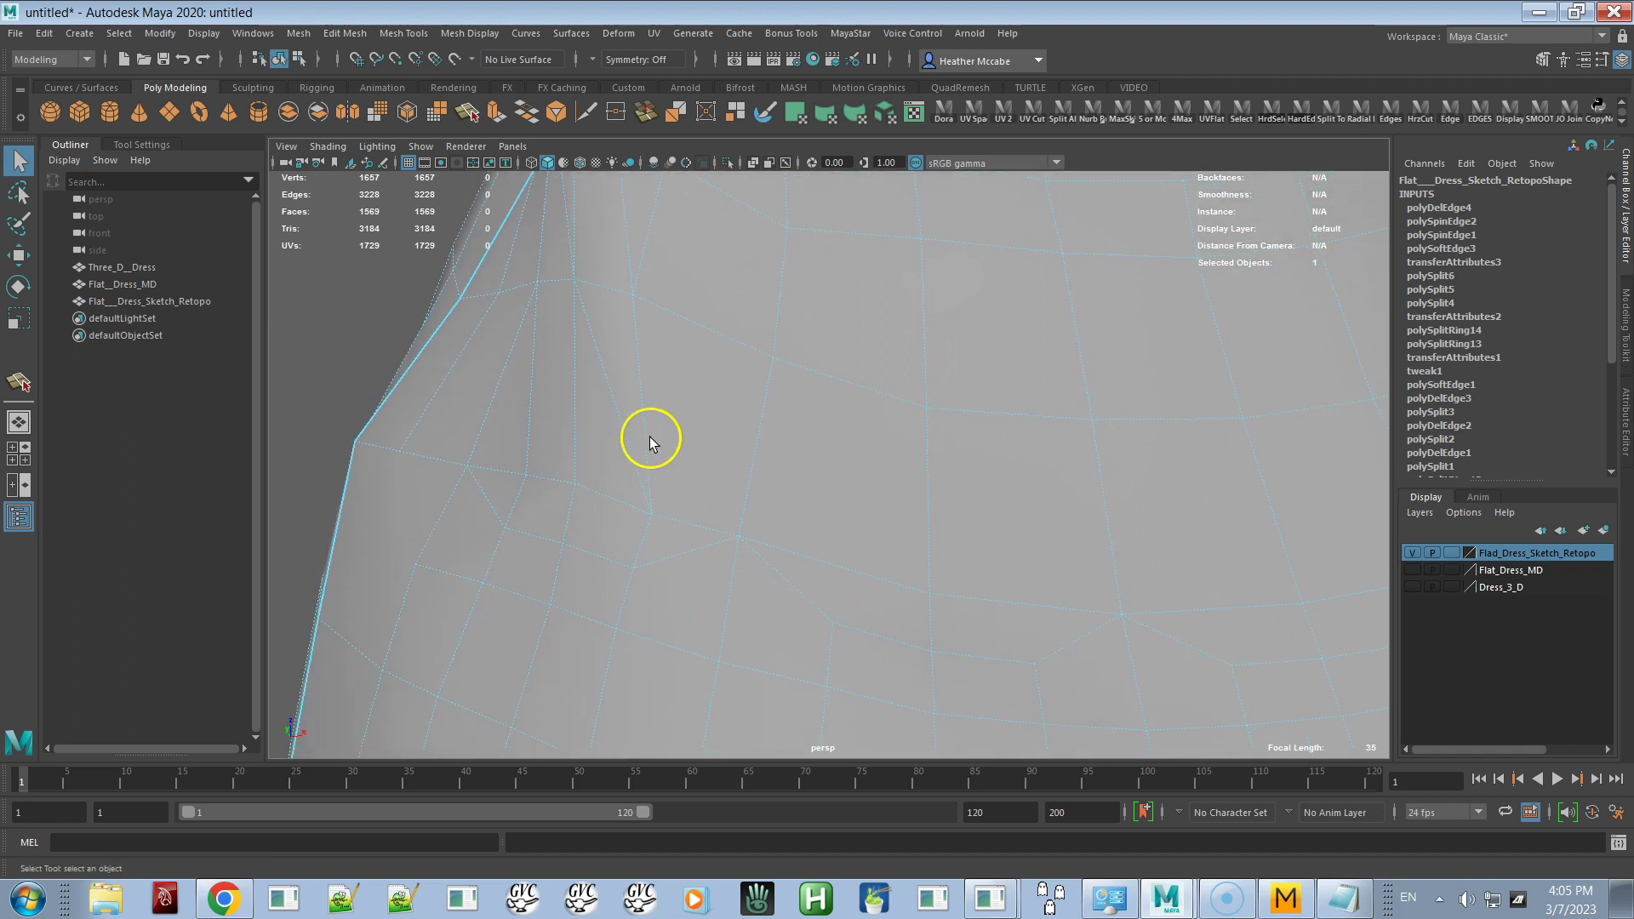
pyautogui.keyDown('alt'); pyautogui.moveTo(779, 425); pyautogui.dragTo(810, 606, button='middle'); pyautogui.keyUp('alt')
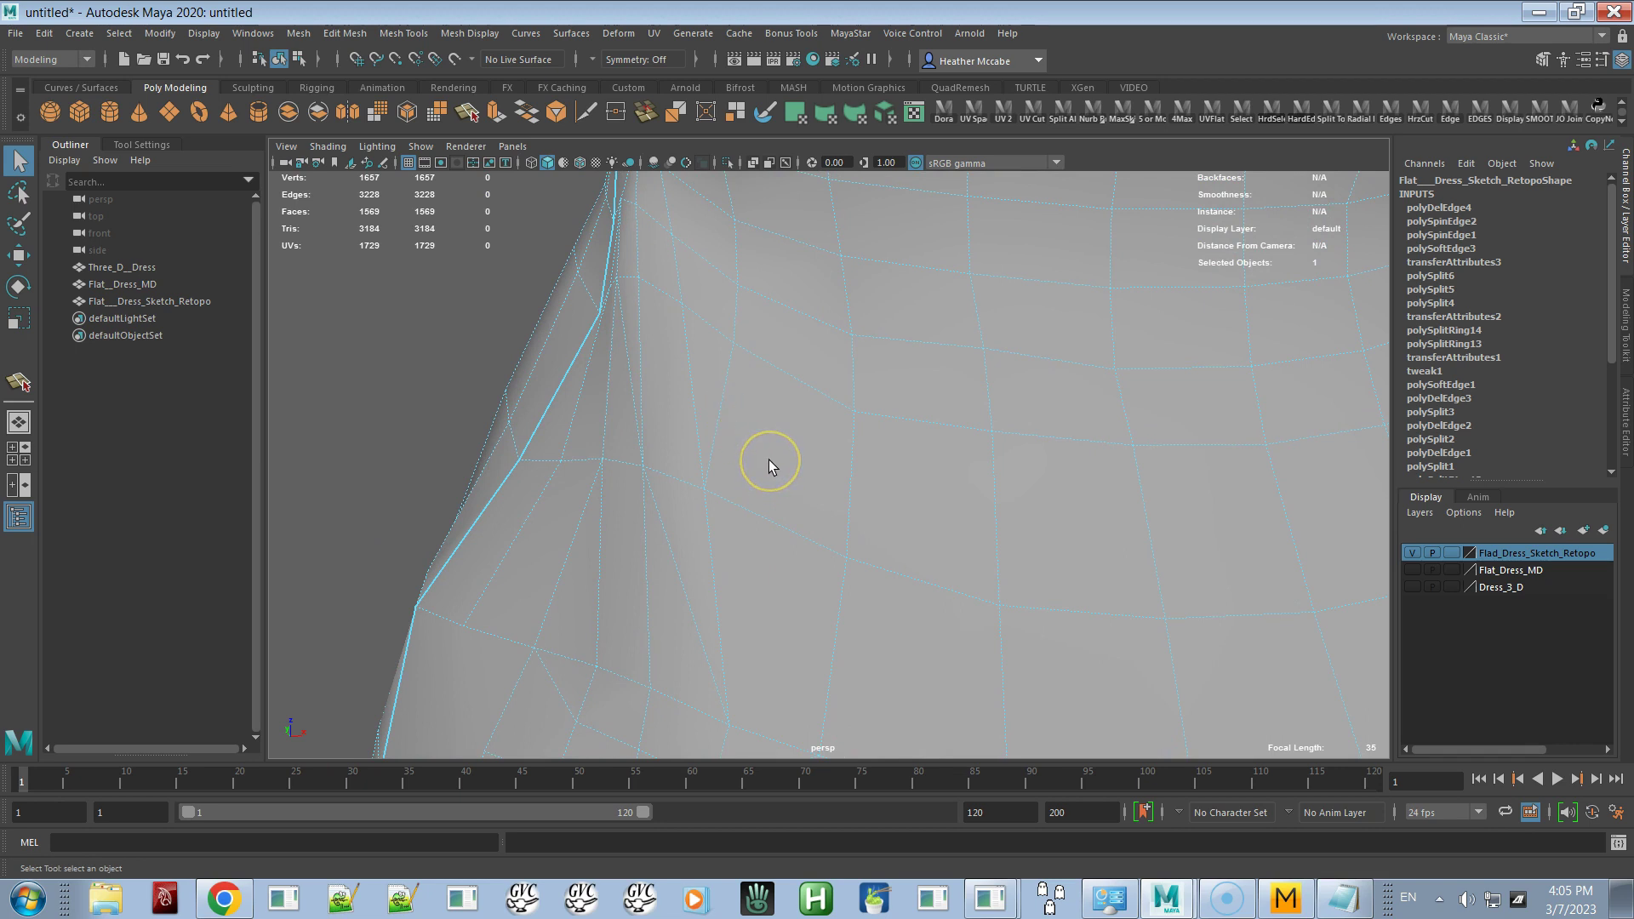
pyautogui.keyDown('alt'); pyautogui.moveTo(783, 504); pyautogui.dragTo(706, 368, button='right'); pyautogui.keyUp('alt')
pyautogui.click(594, 424)
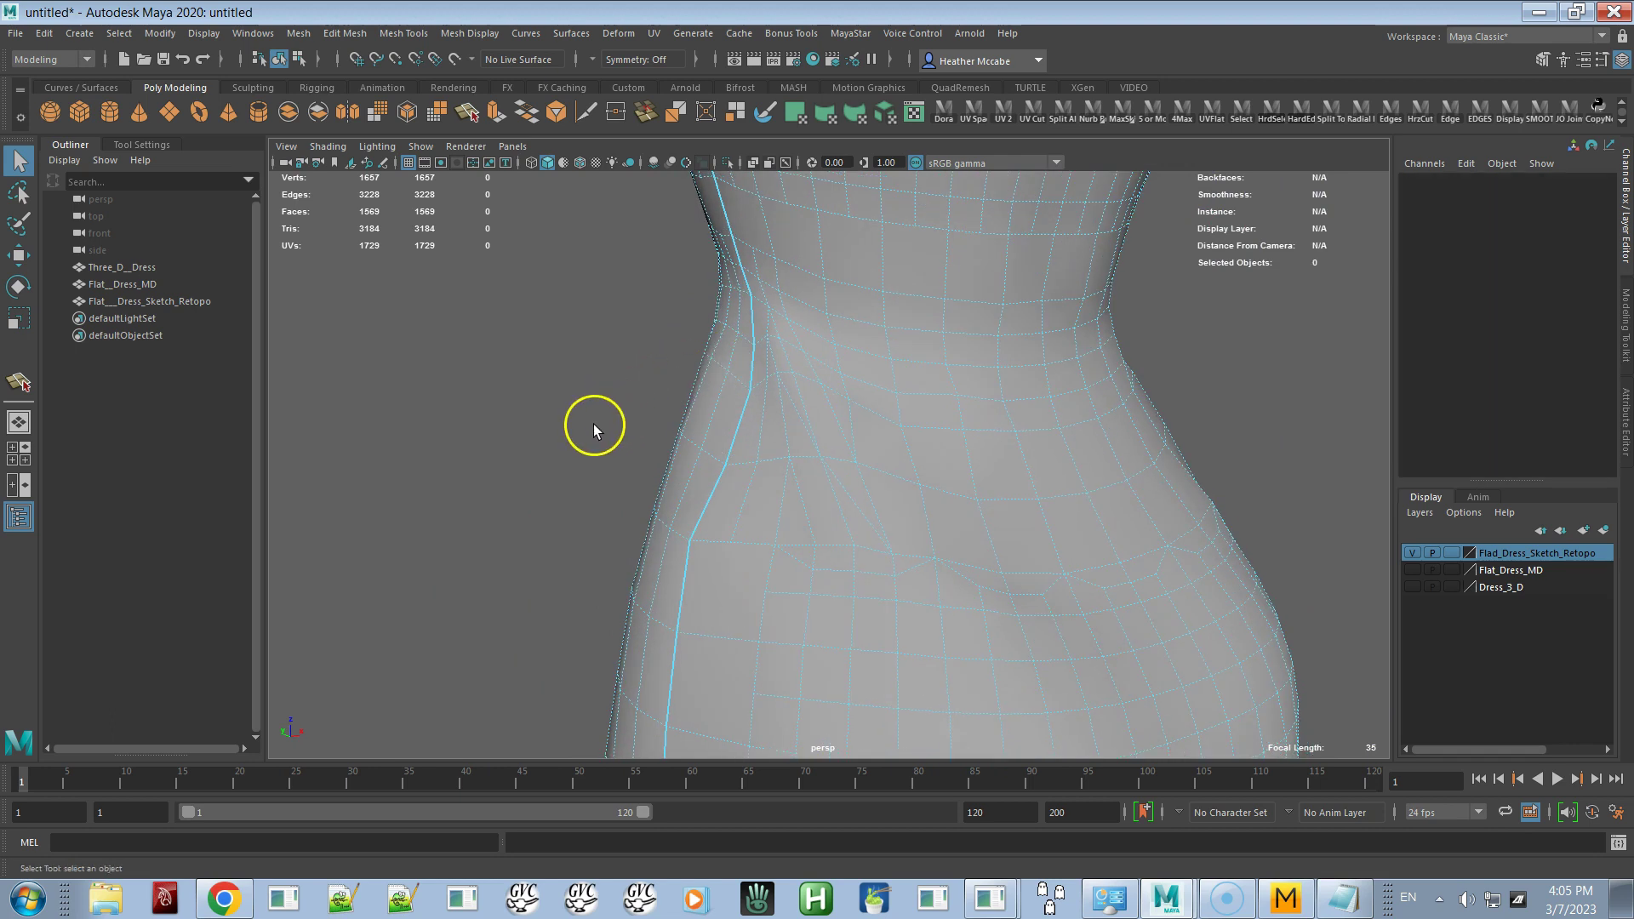
# Return to object mode and inspect the smoothness of the waist and hips, then the silhouette of the whole dress
pyautogui.rightClick(829, 442)
pyautogui.moveTo(829, 443); pyautogui.dragTo(911, 419, button='right')
pyautogui.click(1234, 366)
pyautogui.moveTo(1005, 503)
pyautogui.keyDown('alt'); pyautogui.mouseDown()
pyautogui.moveTo(1058, 533)
pyautogui.moveTo(1166, 543)
pyautogui.moveTo(1156, 569)
pyautogui.moveTo(1083, 519)
pyautogui.moveTo(983, 491)
pyautogui.moveTo(1028, 488)
pyautogui.mouseUp(); pyautogui.keyUp('alt')
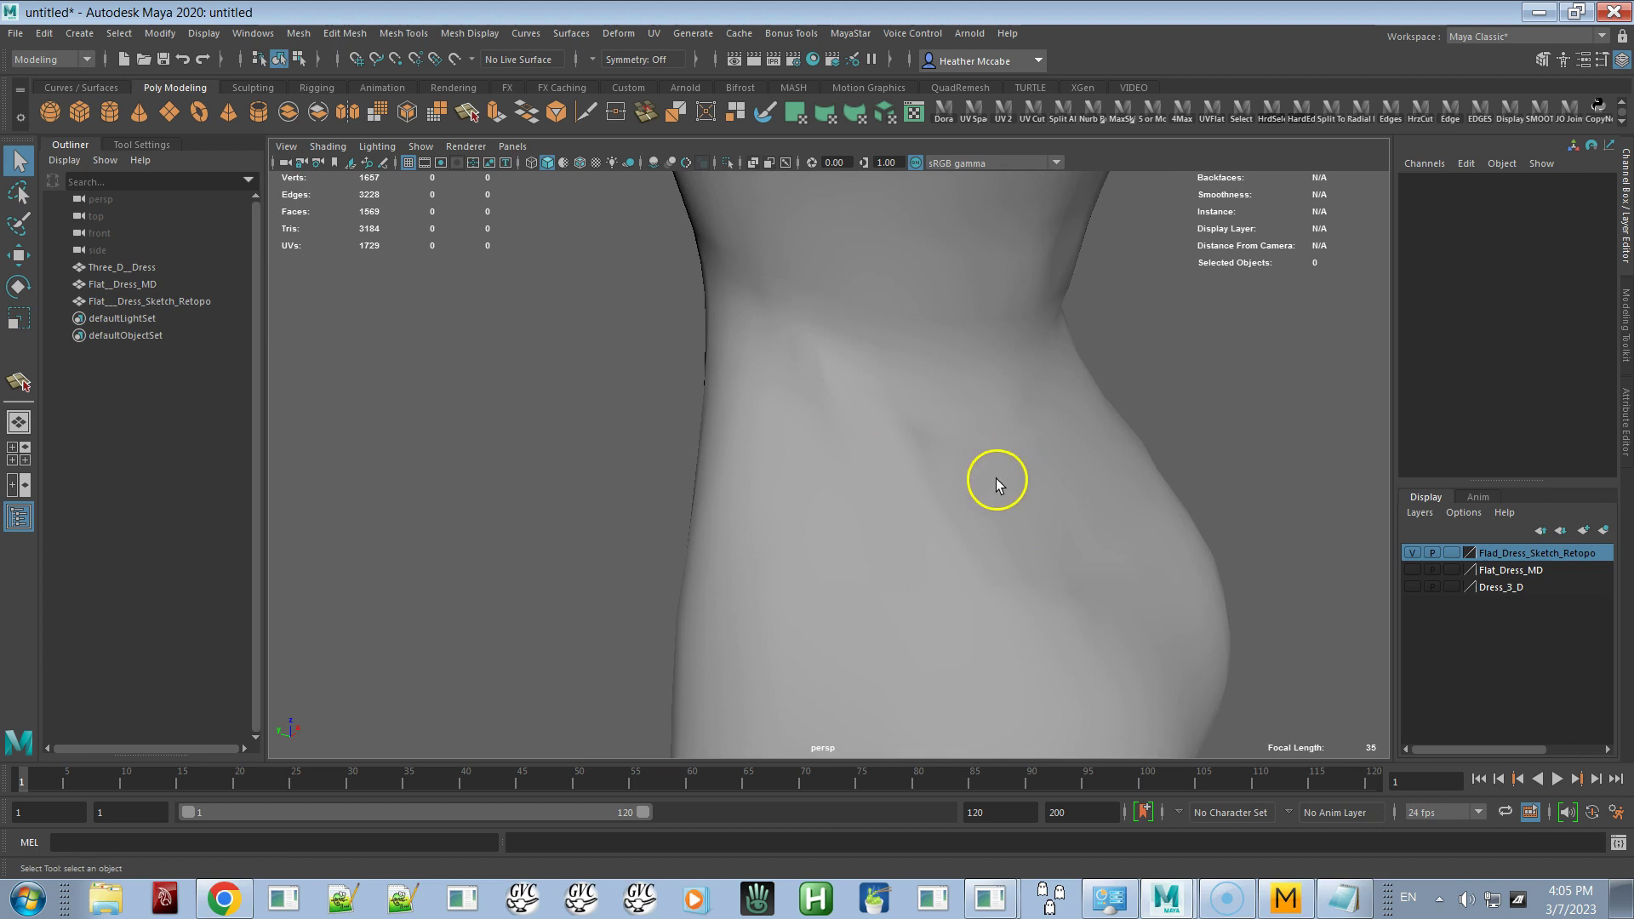
pyautogui.click(957, 432)
pyautogui.keyDown('alt'); pyautogui.moveTo(993, 444); pyautogui.dragTo(919, 423); pyautogui.keyUp('alt')
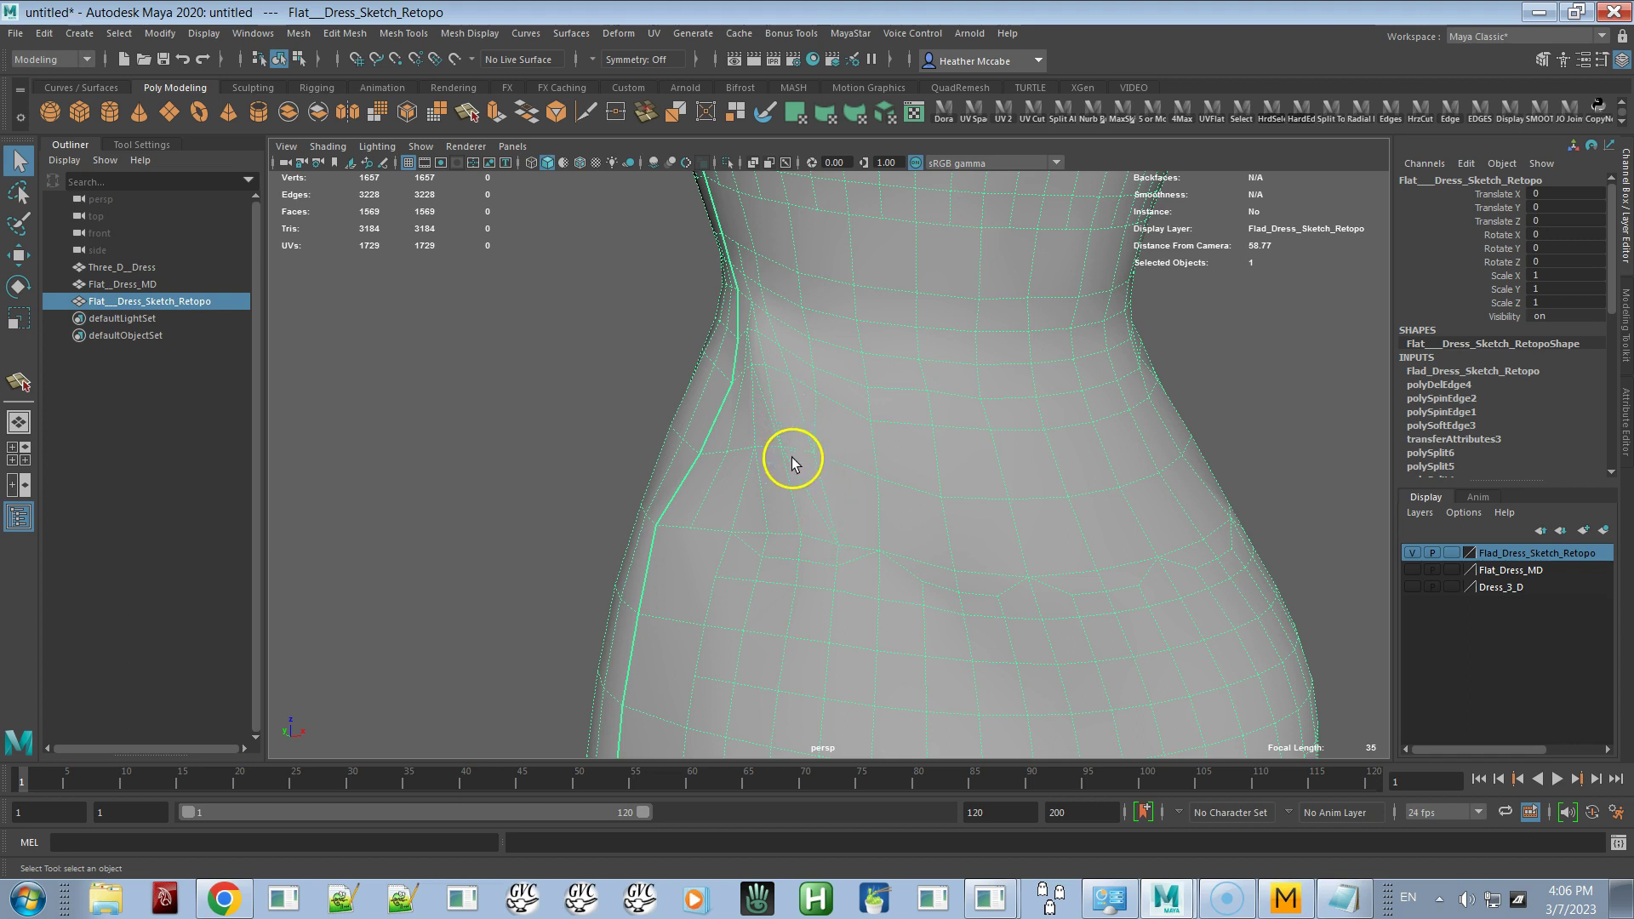
pyautogui.keyDown('alt'); pyautogui.moveTo(788, 456); pyautogui.dragTo(612, 470); pyautogui.keyUp('alt')
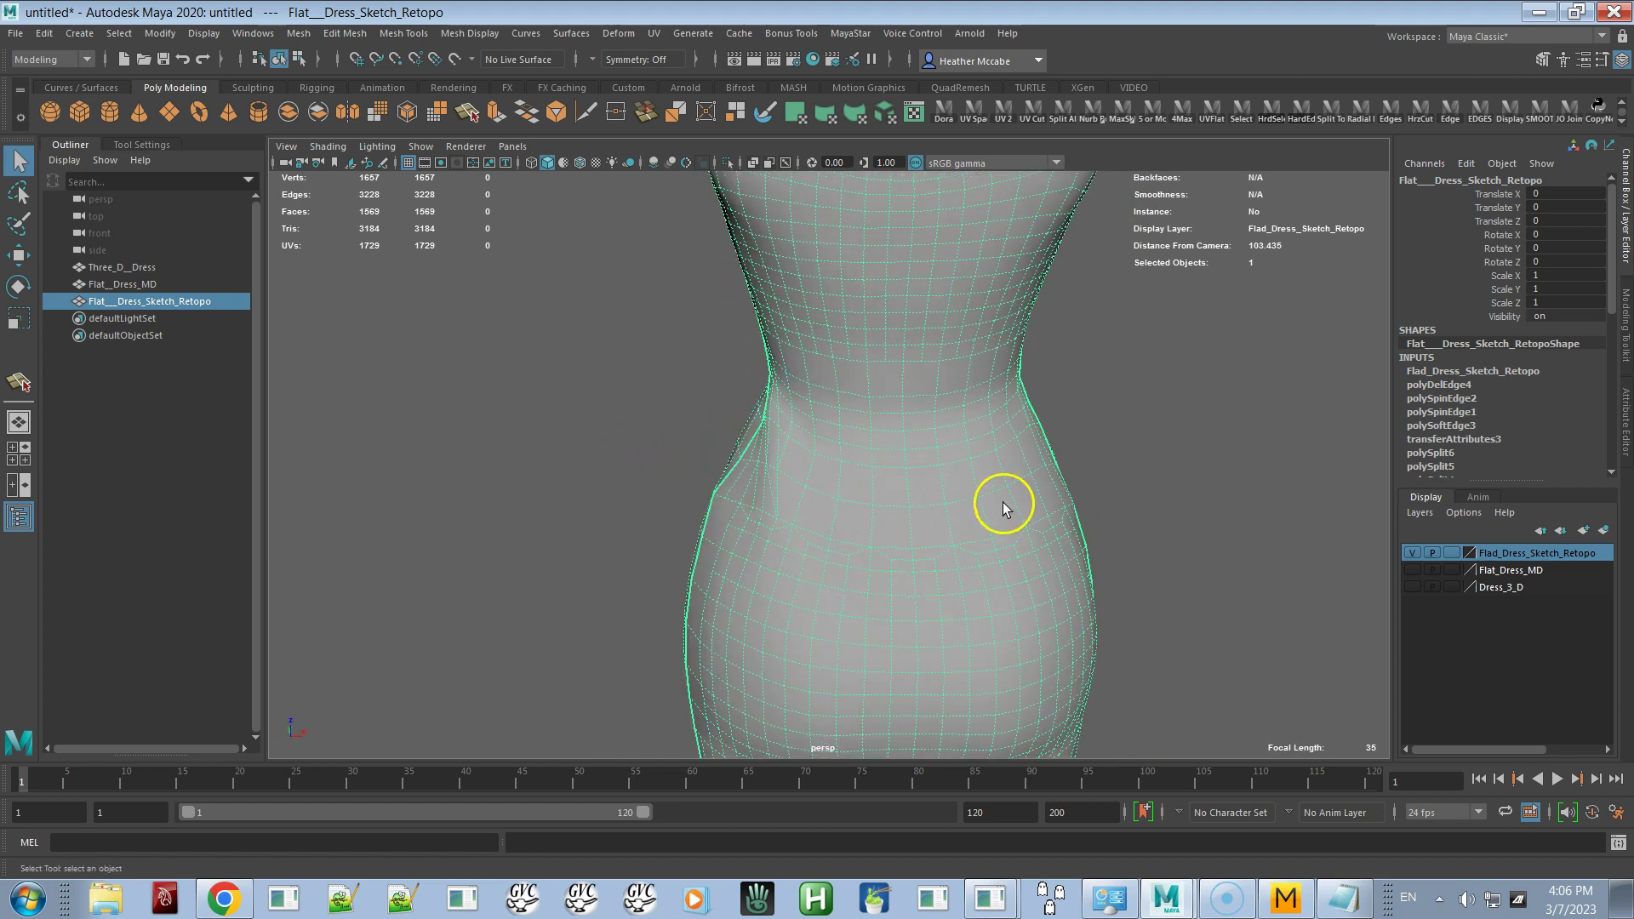
pyautogui.click(1164, 433)
pyautogui.keyDown('alt'); pyautogui.moveTo(1013, 573); pyautogui.dragTo(1064, 573); pyautogui.keyUp('alt')
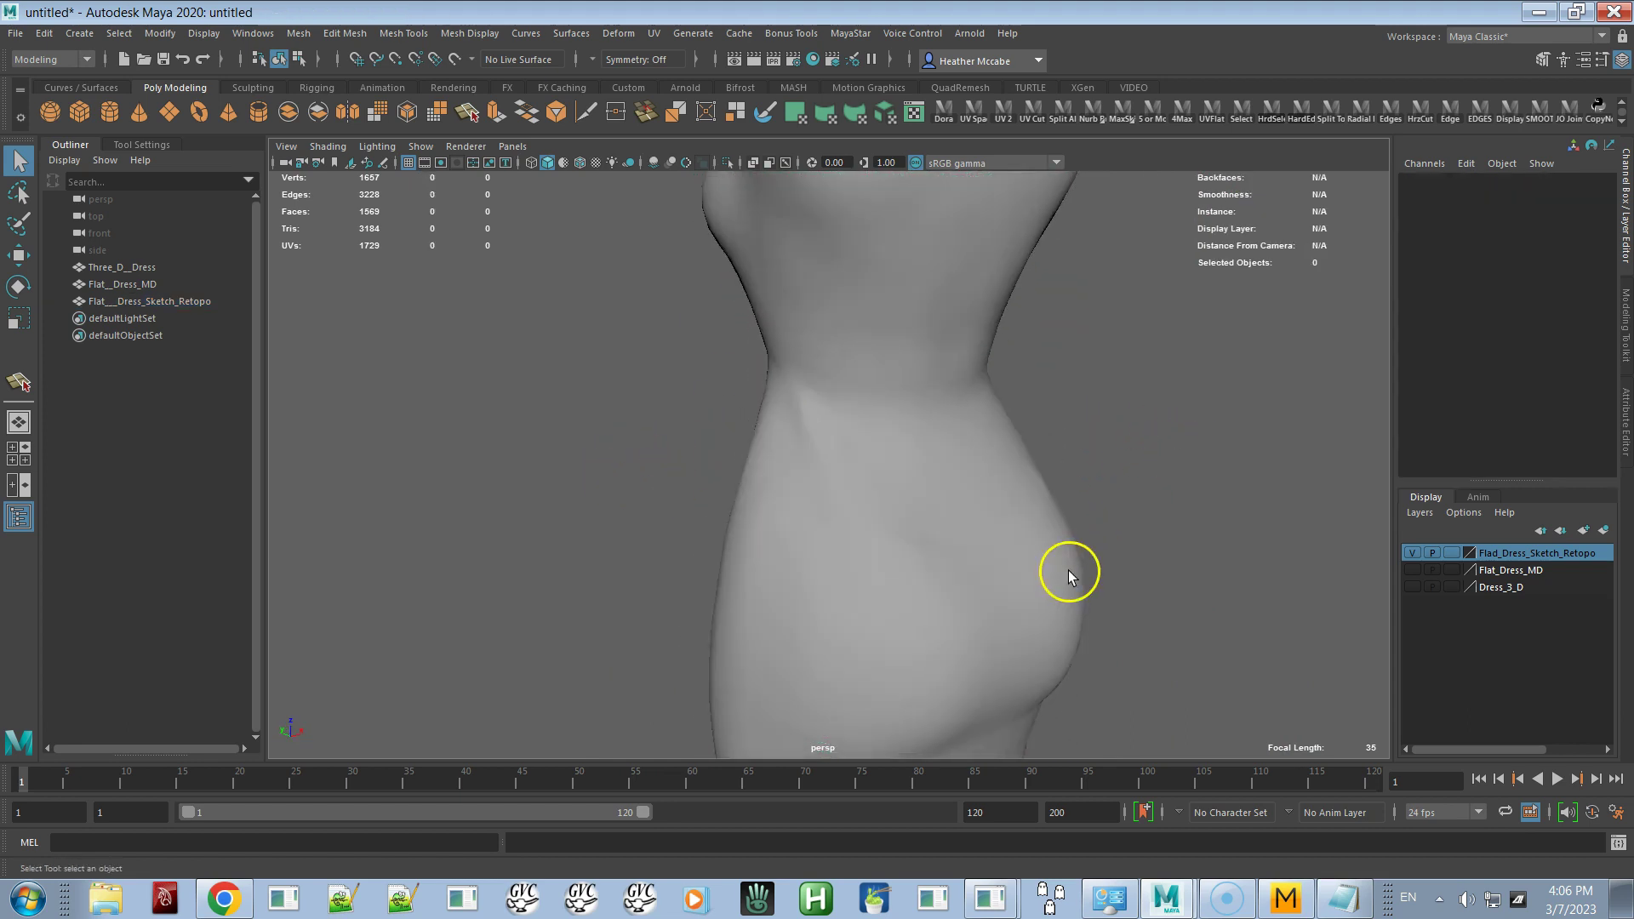
pyautogui.keyDown('alt'); pyautogui.moveTo(1065, 572); pyautogui.dragTo(898, 447, button='right'); pyautogui.keyUp('alt')
pyautogui.keyDown('alt'); pyautogui.moveTo(899, 447); pyautogui.dragTo(621, 528); pyautogui.keyUp('alt')
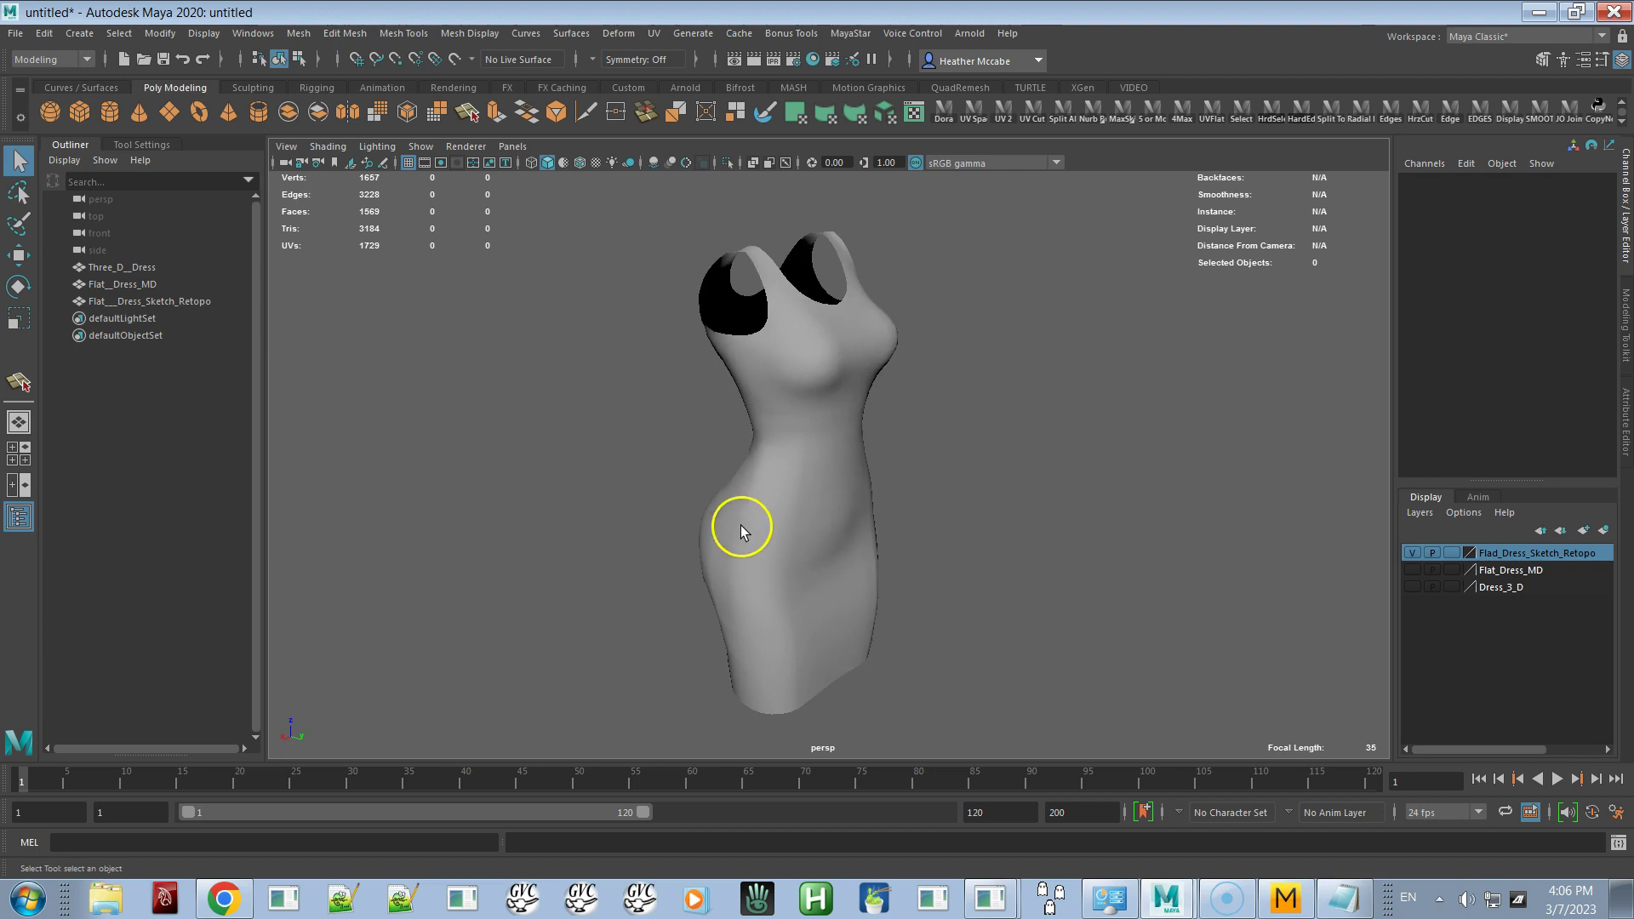
# Select the retopo dress and examine its wireframe edge flow from all sides, especially at the back waist and hips
pyautogui.click(791, 536)
pyautogui.keyDown('alt'); pyautogui.moveTo(879, 510); pyautogui.dragTo(752, 503); pyautogui.keyUp('alt')
pyautogui.scroll(5, 799, 584)
pyautogui.keyDown('alt'); pyautogui.moveTo(843, 627); pyautogui.dragTo(682, 405); pyautogui.keyUp('alt')
pyautogui.scroll(-5, 828, 570)
pyautogui.keyDown('alt'); pyautogui.moveTo(713, 515); pyautogui.dragTo(853, 521); pyautogui.keyUp('alt')
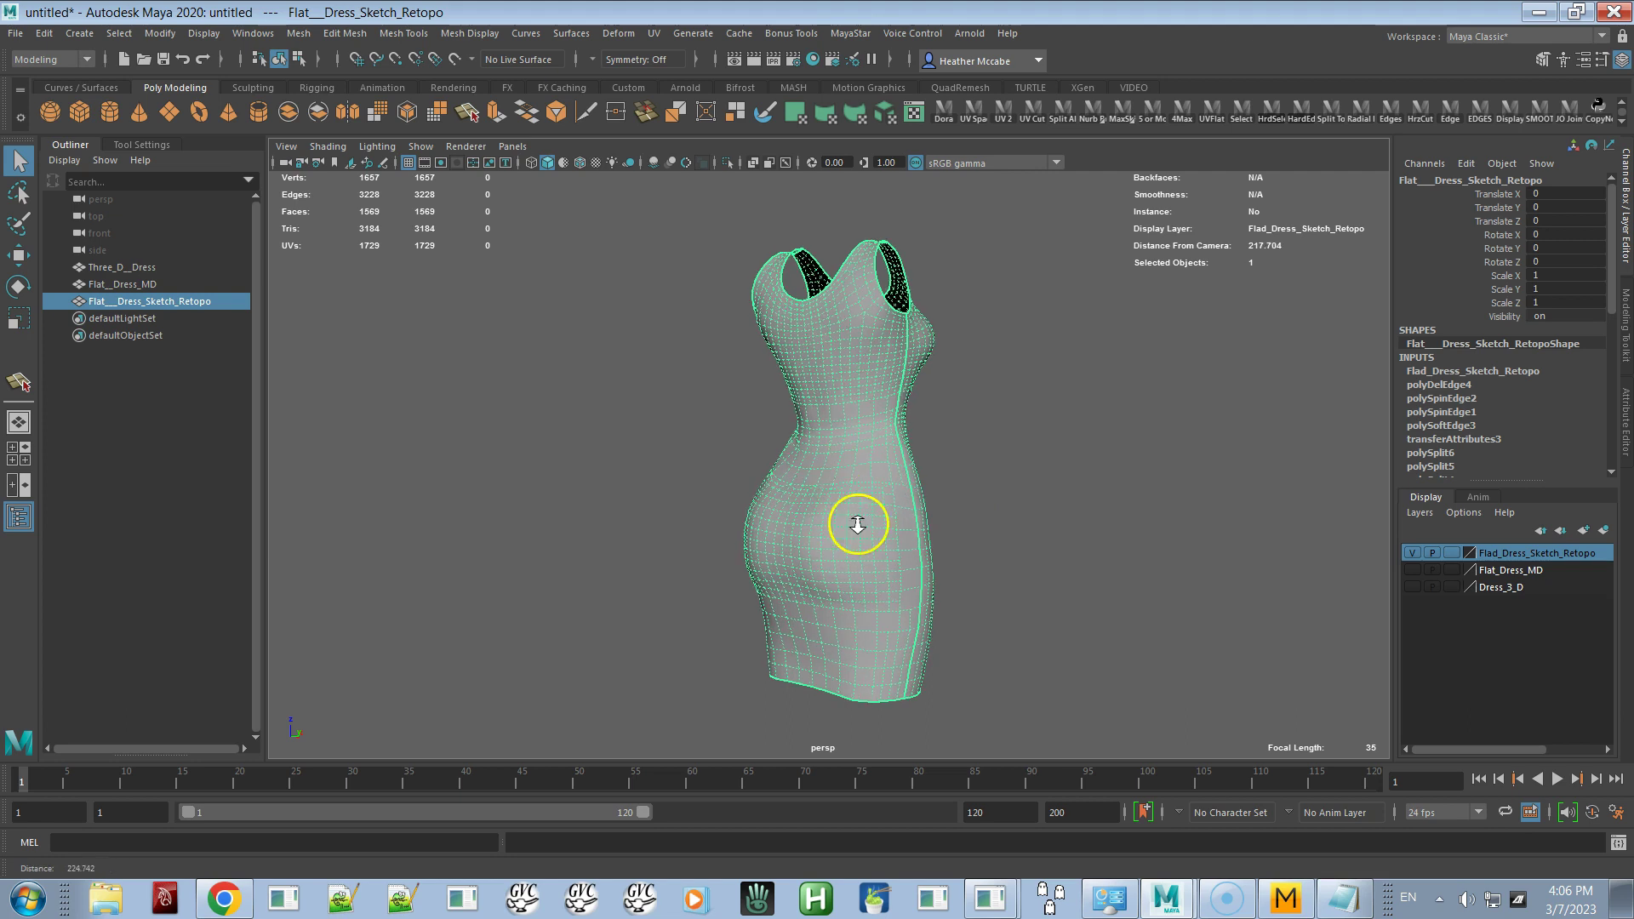
pyautogui.scroll(4, 934, 565)
pyautogui.keyDown('alt'); pyautogui.moveTo(934, 565); pyautogui.dragTo(993, 539); pyautogui.keyUp('alt')
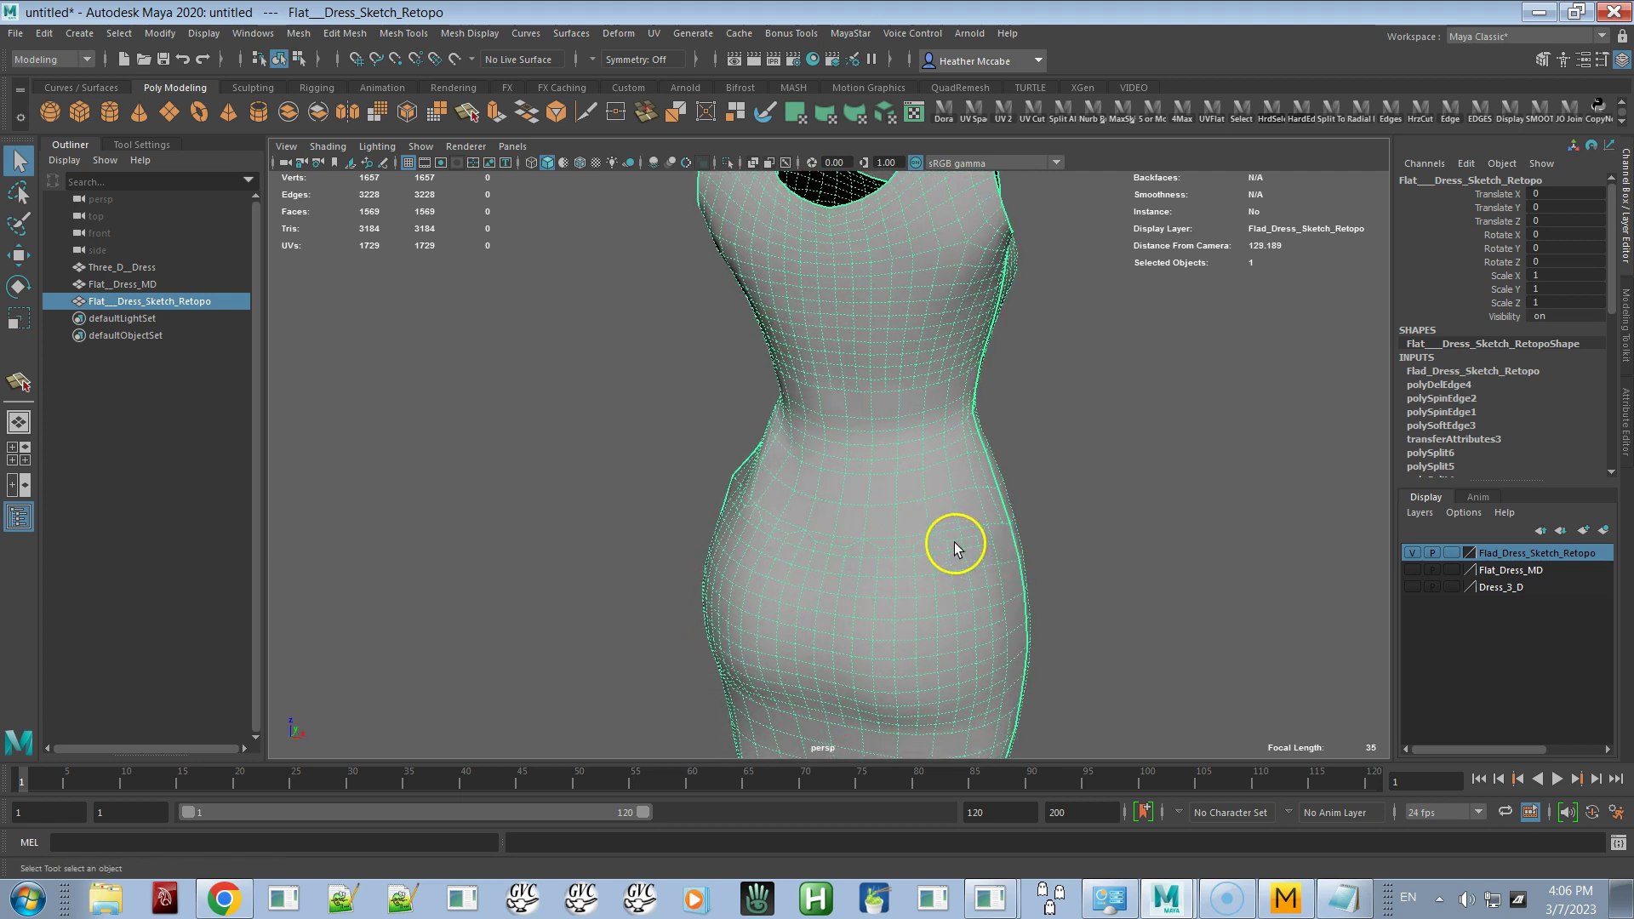
pyautogui.keyDown('alt'); pyautogui.moveTo(922, 600); pyautogui.dragTo(820, 546); pyautogui.keyUp('alt')
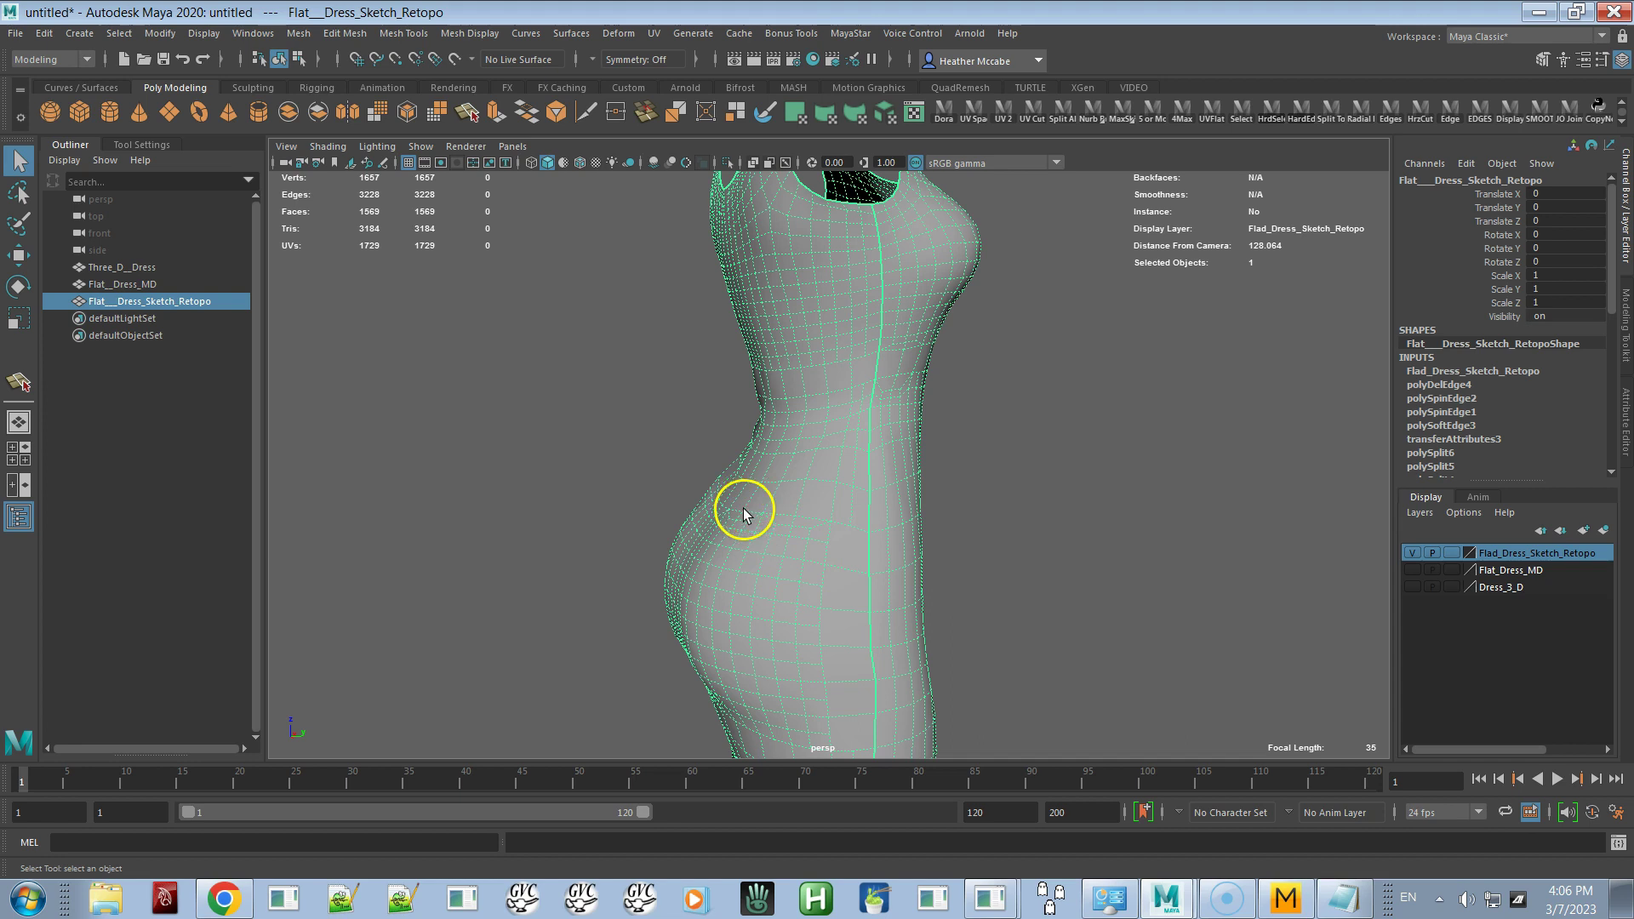
pyautogui.keyDown('alt'); pyautogui.moveTo(795, 518); pyautogui.dragTo(917, 483); pyautogui.keyUp('alt')
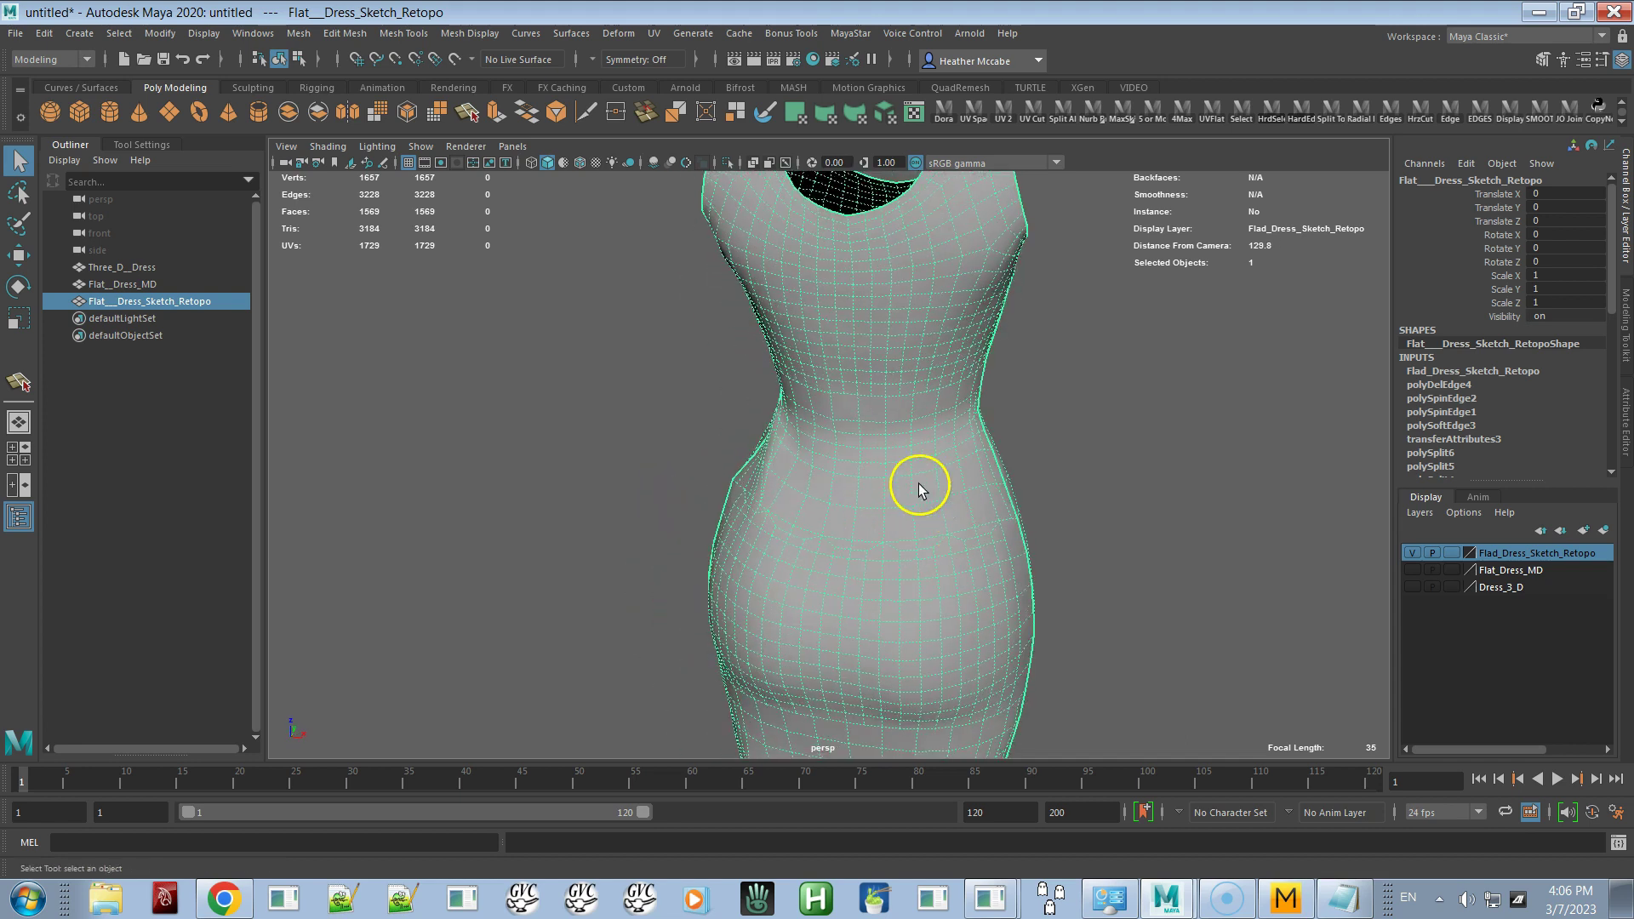
# Triangulate the horizontal row of faces across the back of the skirt where the edge density changes below the hips
pyautogui.moveTo(810, 558)
pyautogui.keyDown('alt'); pyautogui.mouseDown()
pyautogui.moveTo(908, 550)
pyautogui.moveTo(836, 590)
pyautogui.moveTo(879, 584)
pyautogui.moveTo(791, 544)
pyautogui.moveTo(788, 470)
pyautogui.moveTo(835, 529)
pyautogui.moveTo(828, 576)
pyautogui.mouseUp(); pyautogui.keyUp('alt')
pyautogui.rightClick(834, 578)
pyautogui.moveTo(839, 577); pyautogui.dragTo(835, 498, button='right')
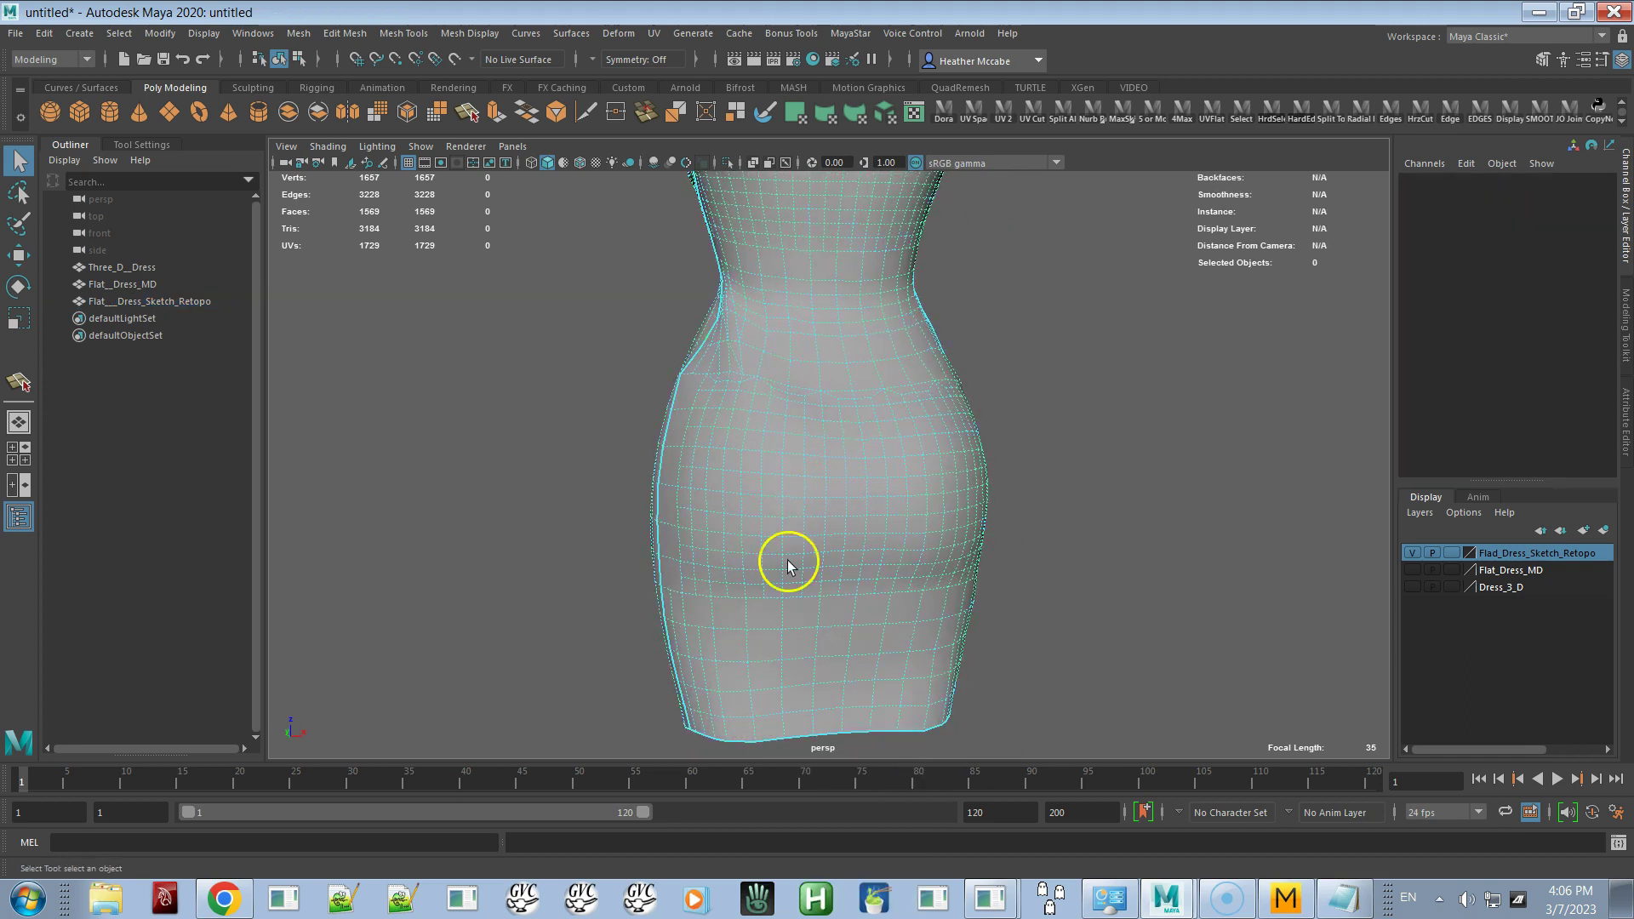
pyautogui.click(694, 608)
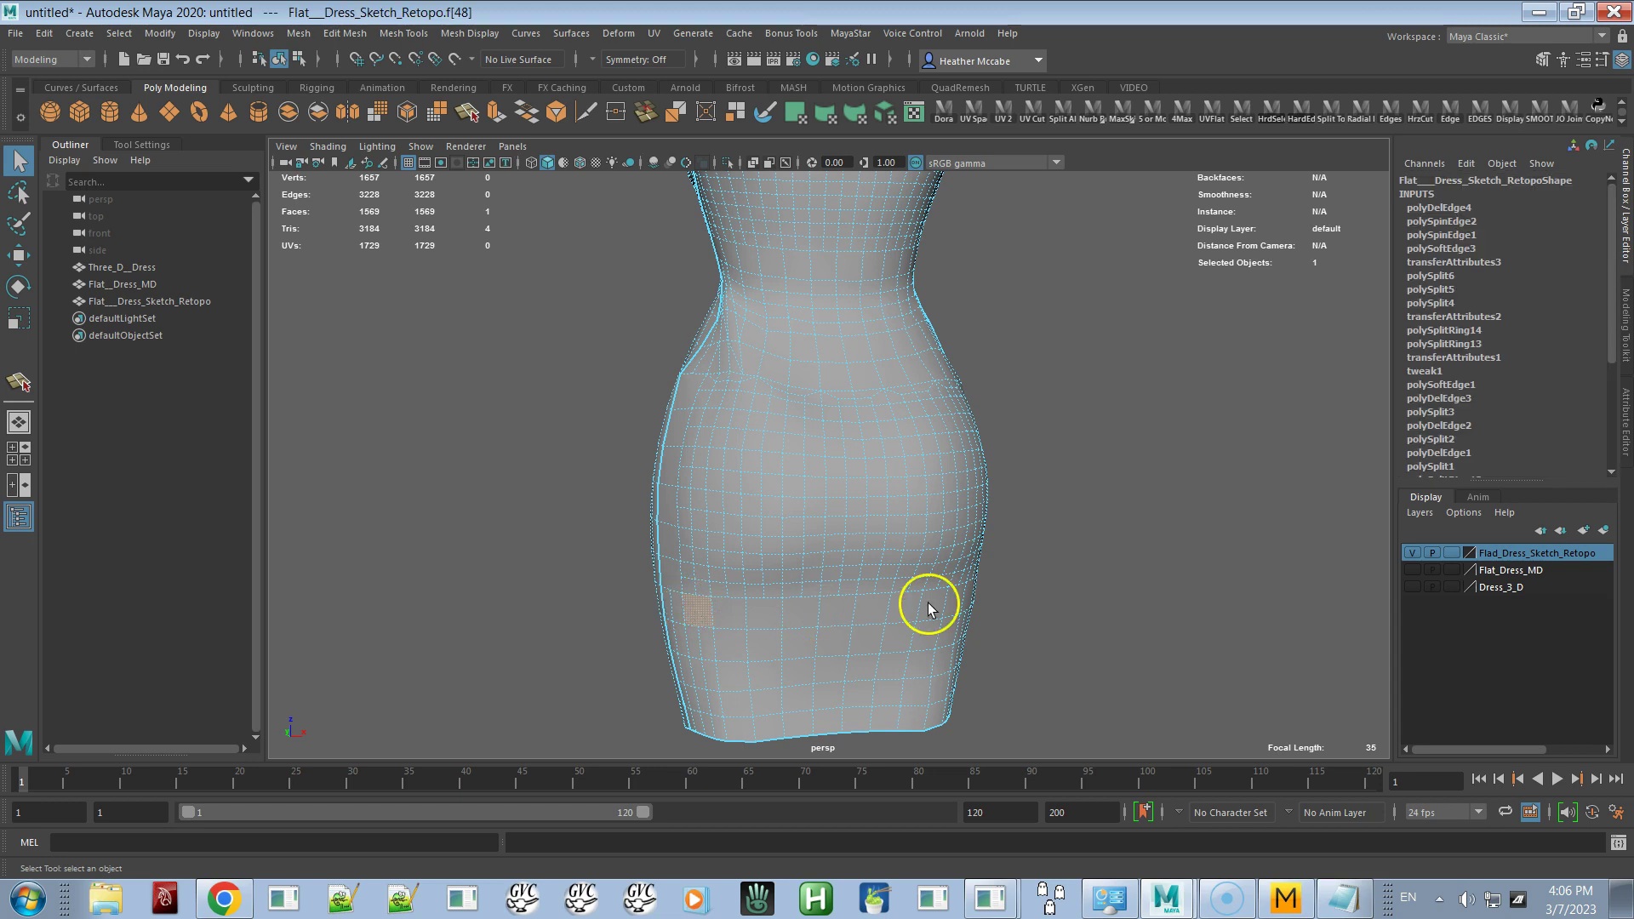
pyautogui.keyDown('alt'); pyautogui.moveTo(946, 605); pyautogui.dragTo(747, 601); pyautogui.keyUp('alt')
pyautogui.keyDown('shift'); pyautogui.click(778, 605); pyautogui.keyUp('shift')
pyautogui.keyDown('shift'); pyautogui.click(813, 602); pyautogui.keyUp('shift')
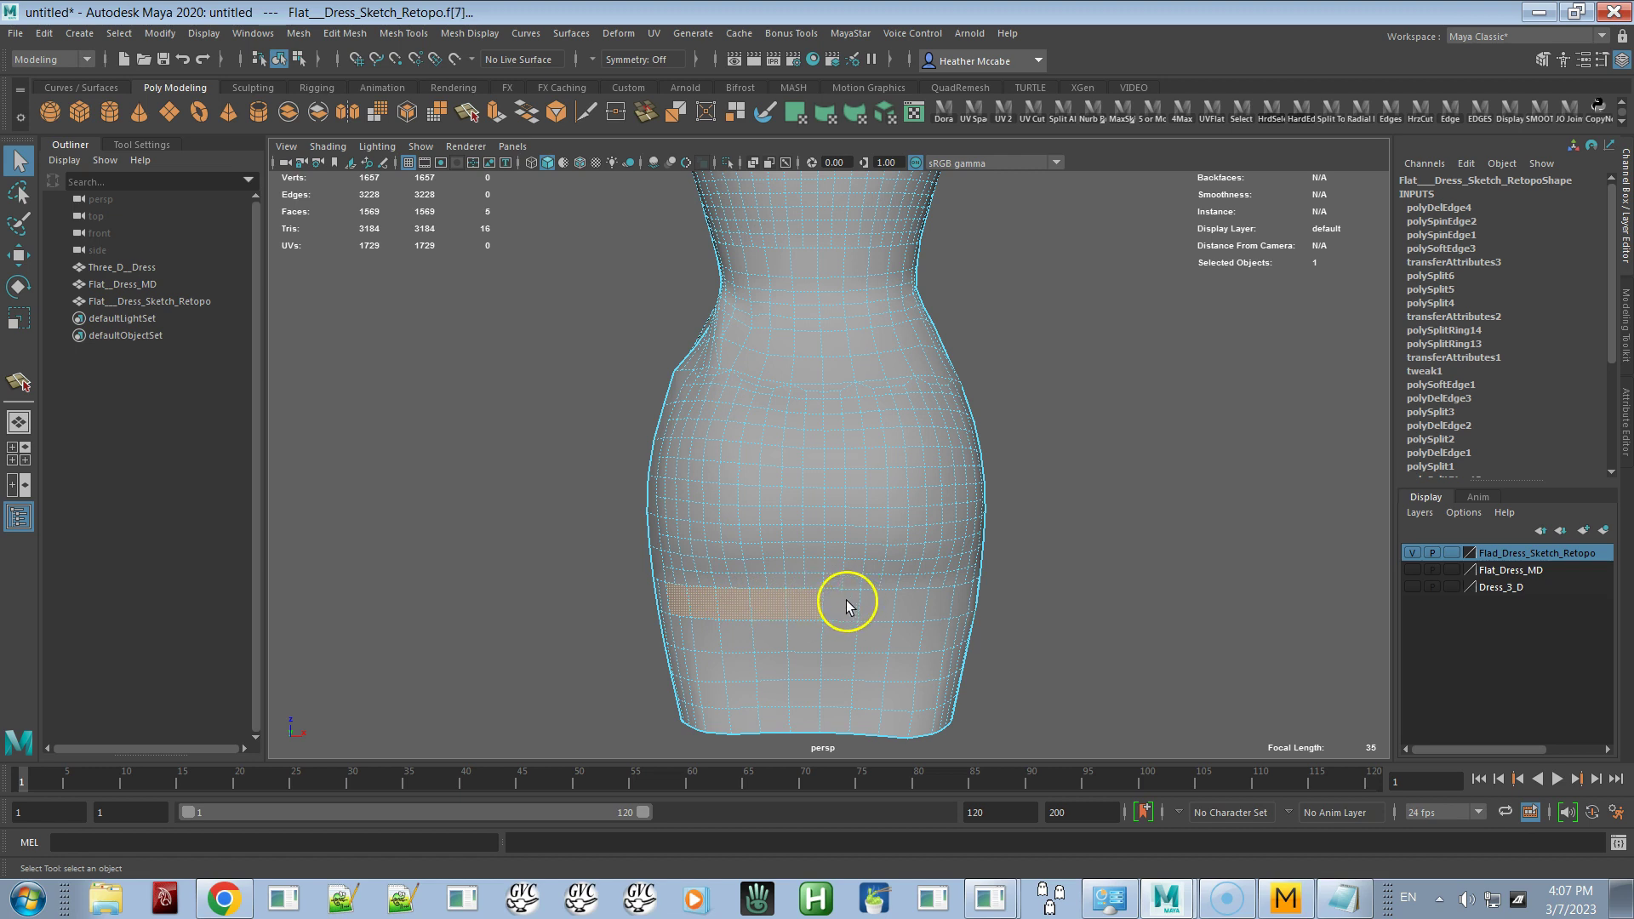
pyautogui.keyDown('shift'); pyautogui.click(923, 607); pyautogui.keyUp('shift')
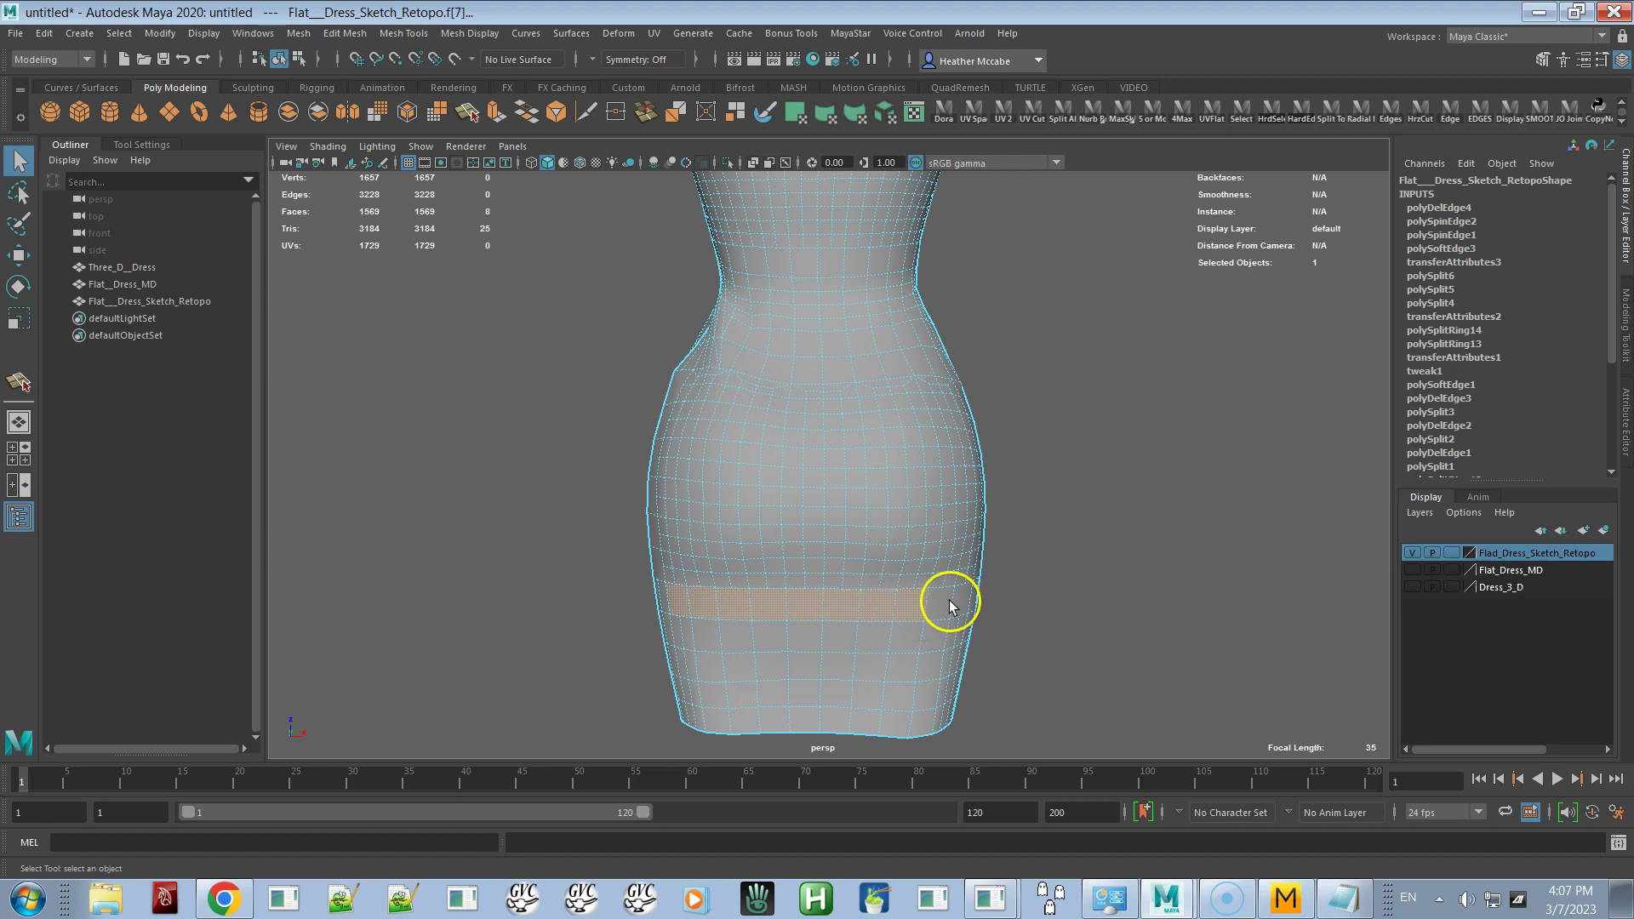
pyautogui.keyDown('shift'); pyautogui.click(965, 606); pyautogui.keyUp('shift')
pyautogui.moveTo(966, 611)
pyautogui.keyDown('alt'); pyautogui.mouseDown()
pyautogui.moveTo(892, 603)
pyautogui.moveTo(967, 624)
pyautogui.mouseUp(); pyautogui.keyUp('alt')
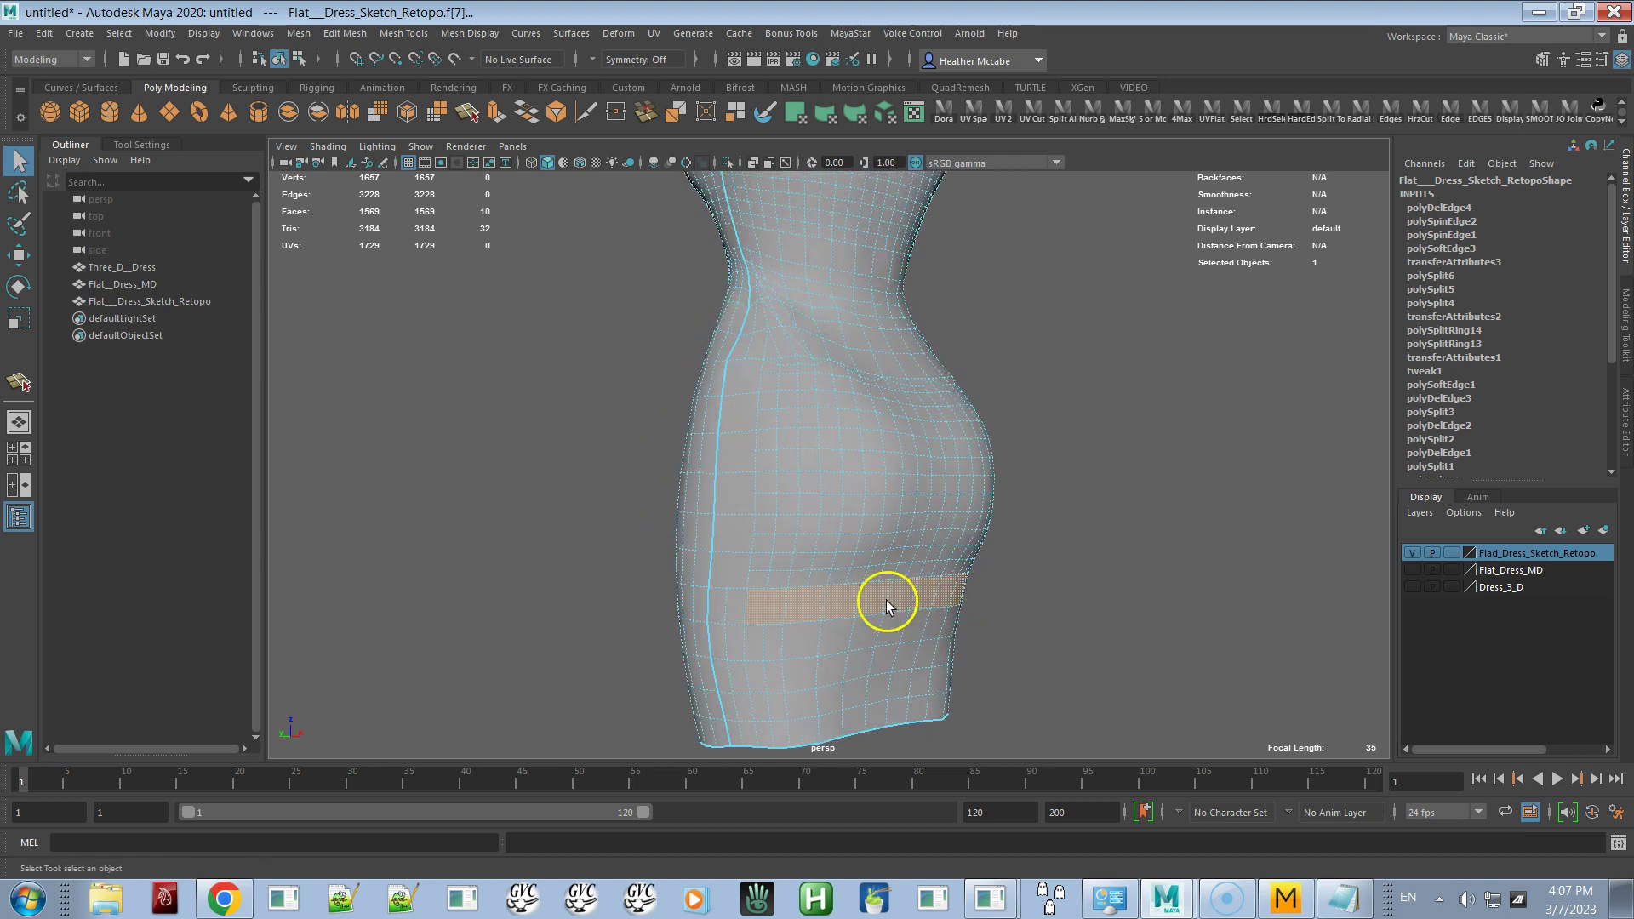
pyautogui.click(298, 33)
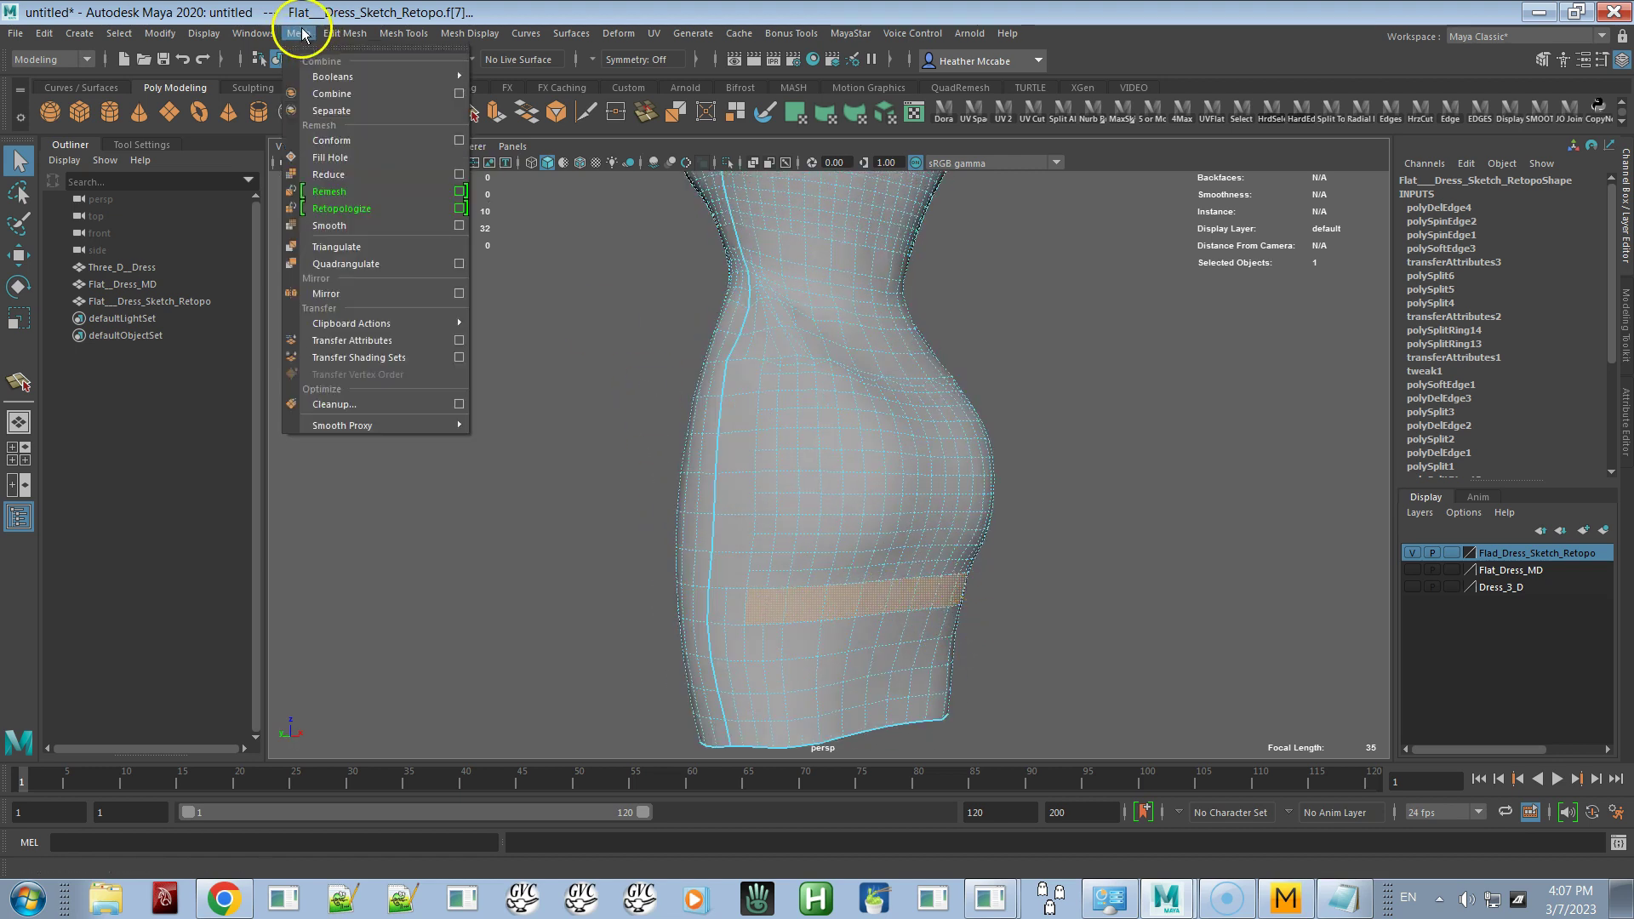
pyautogui.click(332, 246)
pyautogui.keyDown('alt'); pyautogui.moveTo(638, 411); pyautogui.dragTo(605, 368); pyautogui.keyUp('alt')
pyautogui.keyDown('alt'); pyautogui.moveTo(605, 368); pyautogui.dragTo(502, 558, button='right'); pyautogui.keyUp('alt')
pyautogui.keyDown('alt'); pyautogui.moveTo(671, 534); pyautogui.dragTo(886, 558); pyautogui.keyUp('alt')
pyautogui.click(1050, 552)
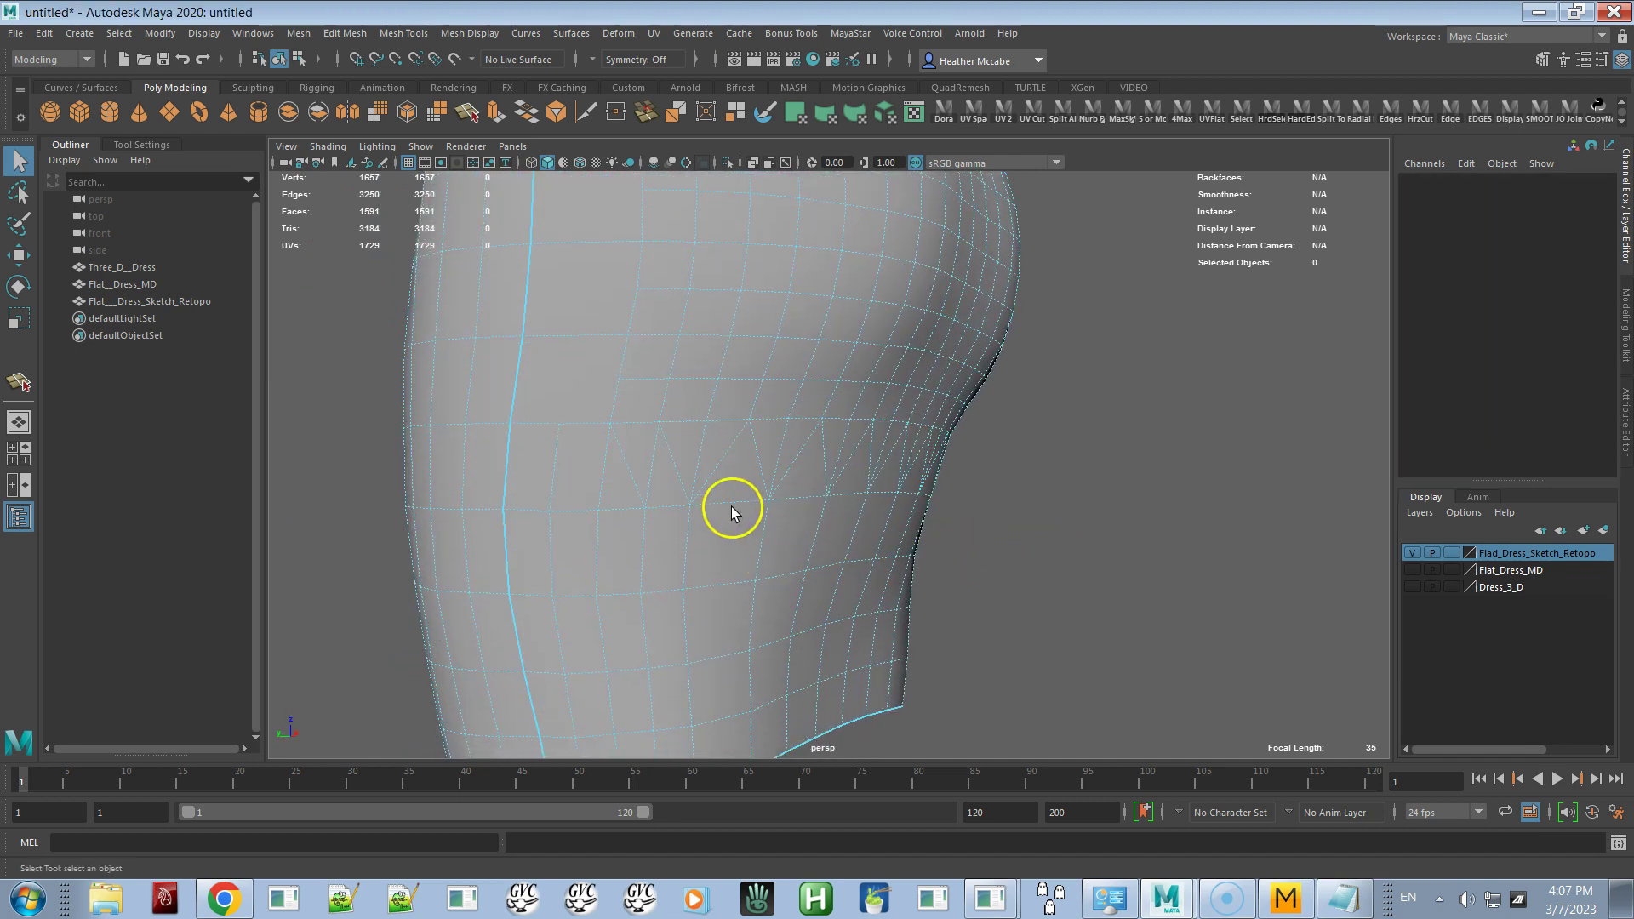
# Spin forward the outermost diagonal edge at one end of the triangulated back row, near the side seam
pyautogui.click(687, 448)
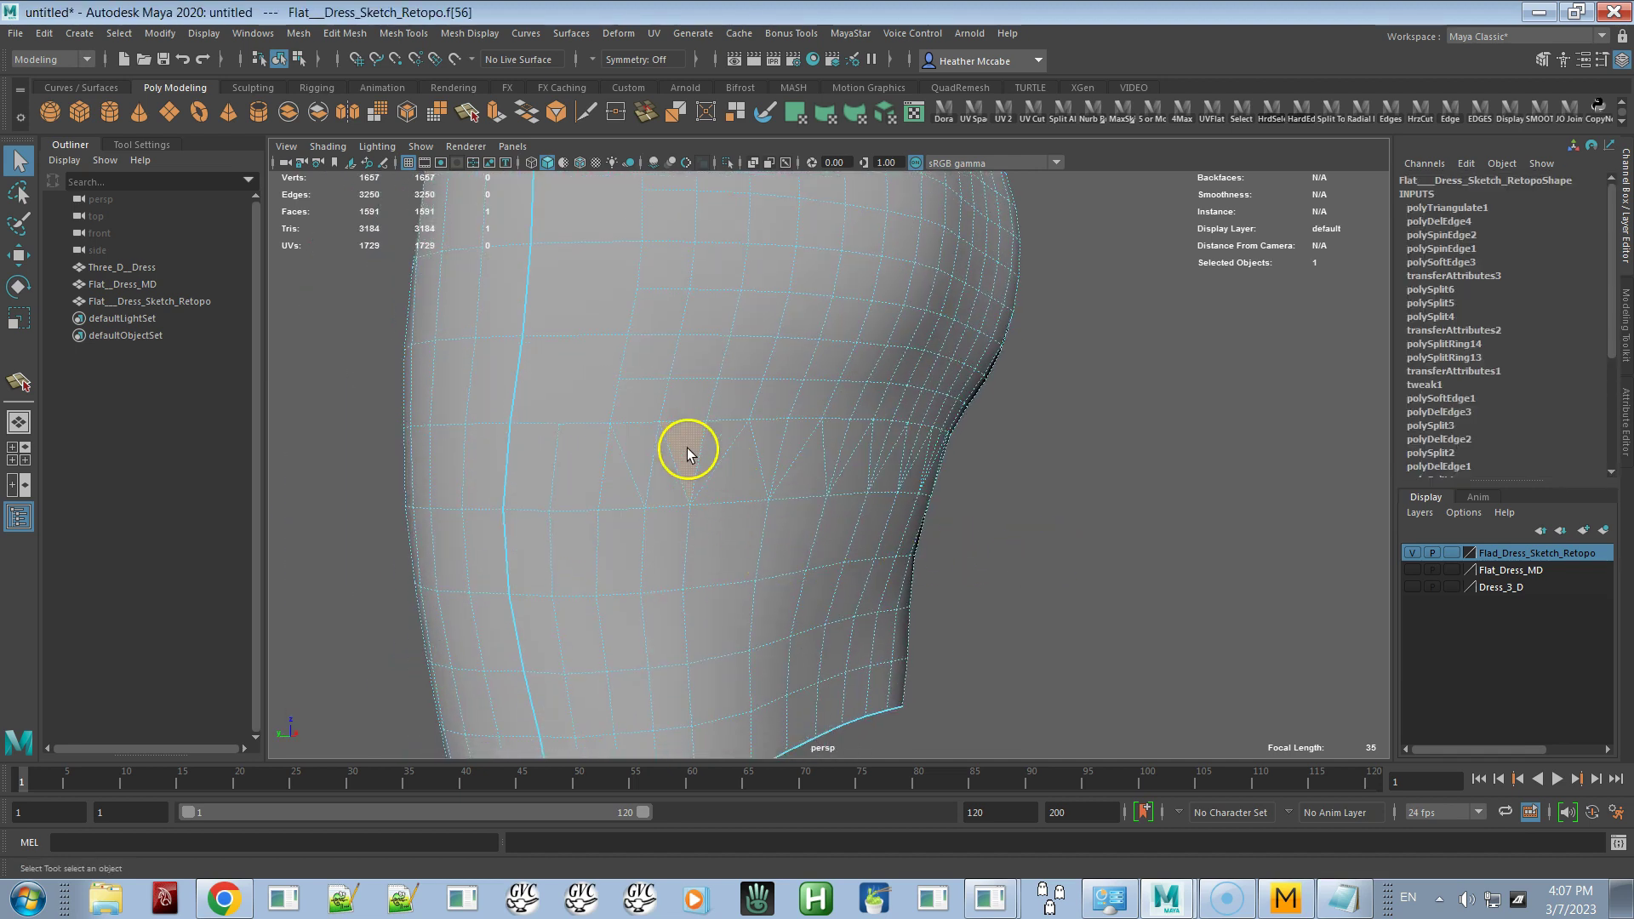
pyautogui.moveTo(625, 461); pyautogui.dragTo(631, 405, button='right')
pyautogui.click(627, 473)
pyautogui.click(327, 34)
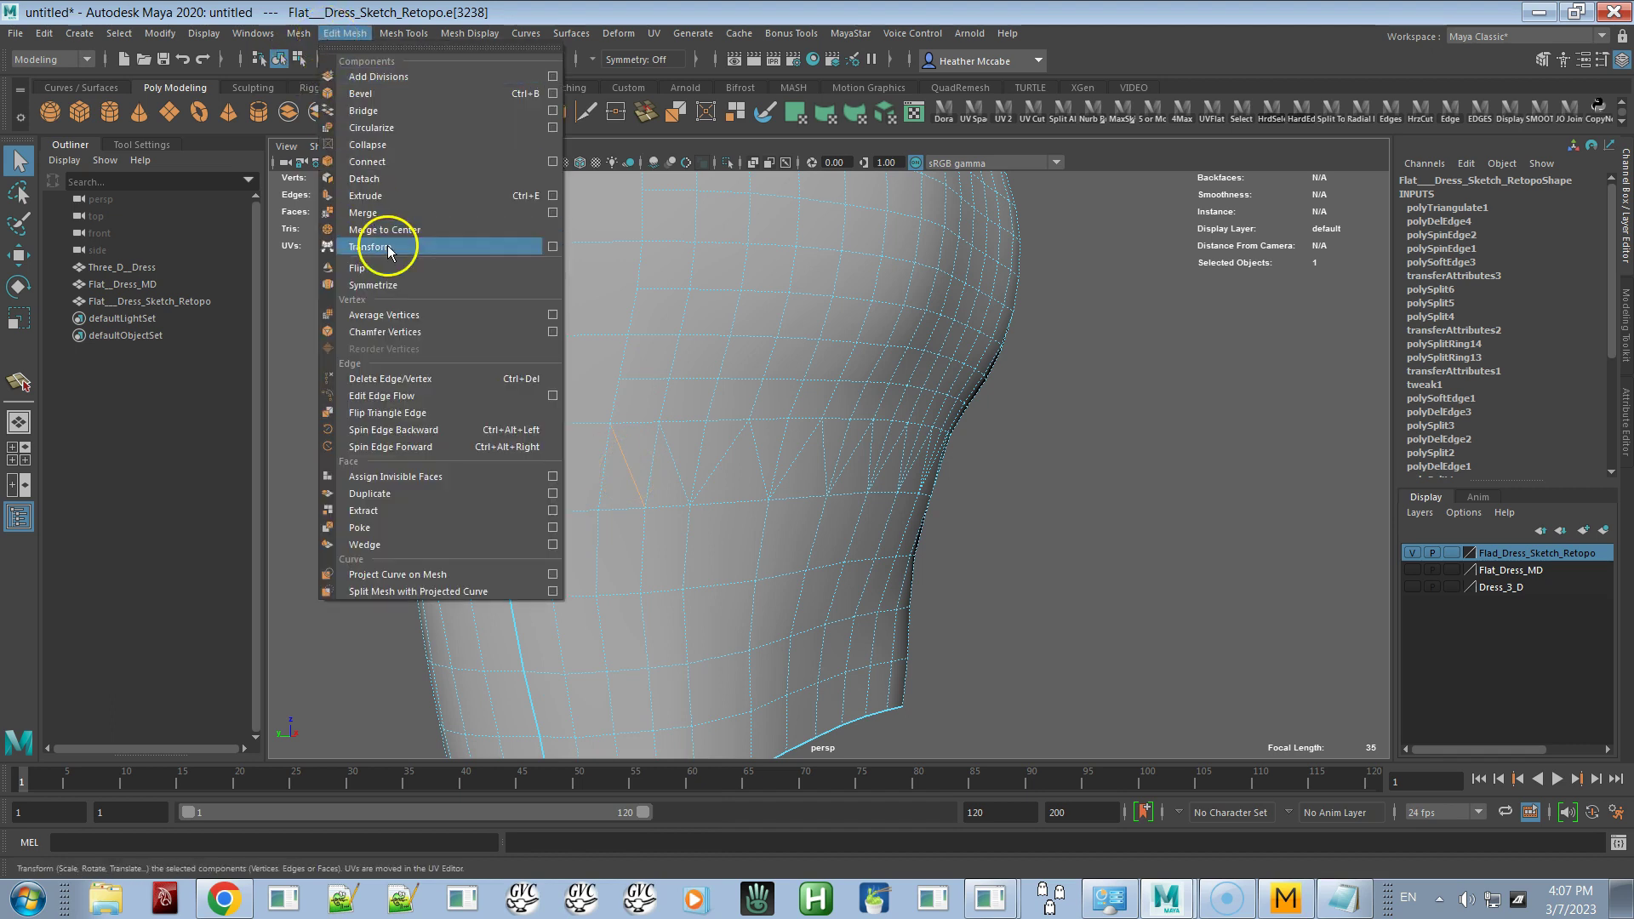
pyautogui.click(416, 445)
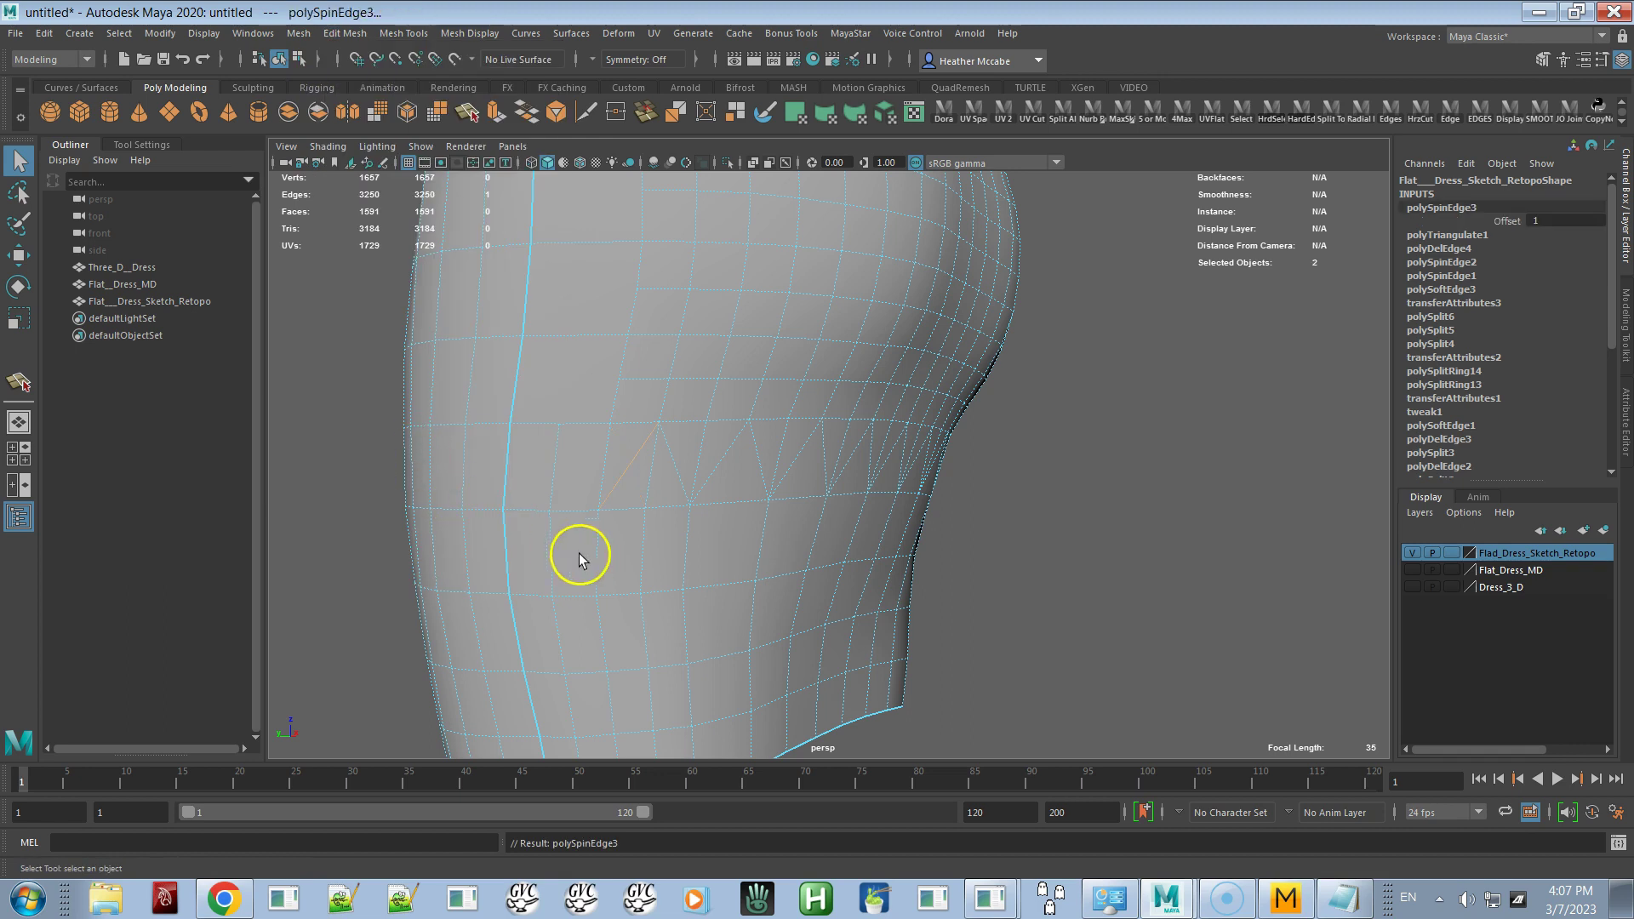
pyautogui.click(338, 515)
# Spin forward the matching outermost diagonal edge at the opposite end of the triangulated back row
pyautogui.keyDown('alt'); pyautogui.moveTo(543, 565); pyautogui.dragTo(381, 499); pyautogui.keyUp('alt')
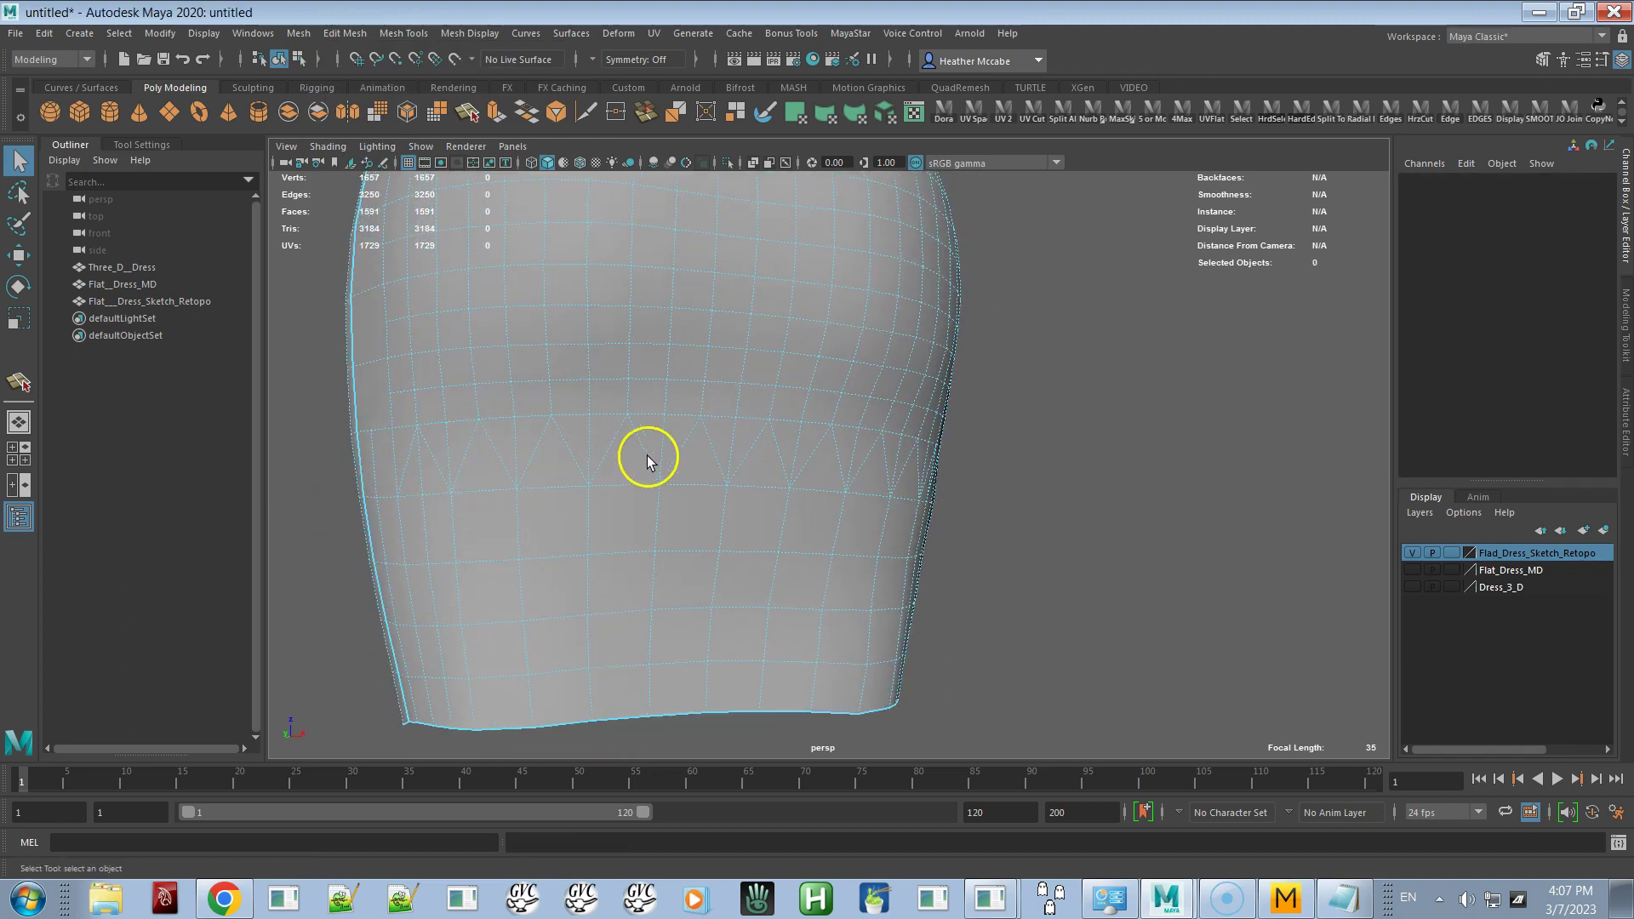
pyautogui.keyDown('alt'); pyautogui.moveTo(707, 456); pyautogui.dragTo(773, 491); pyautogui.keyUp('alt')
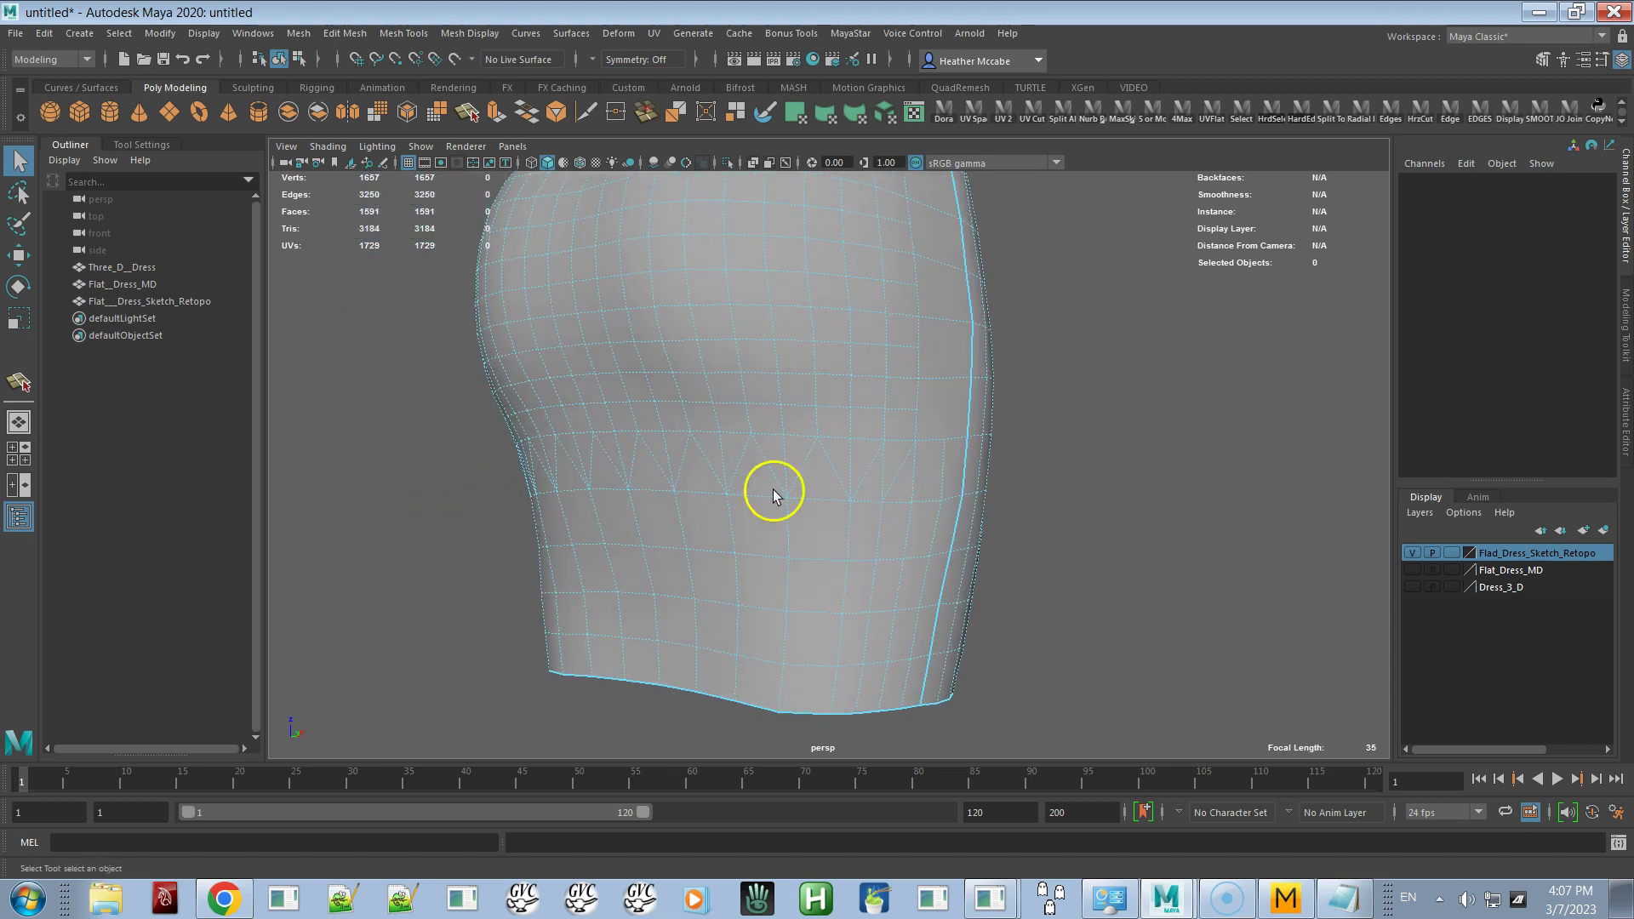
pyautogui.click(892, 481)
pyautogui.hotkey('ctrl', 'alt', 'Right')
pyautogui.click(1069, 546)
# Check both ends of the triangulated row, then return to object mode and inspect the shading across the back hips
pyautogui.keyDown('alt'); pyautogui.moveTo(1069, 551); pyautogui.dragTo(802, 545); pyautogui.keyUp('alt')
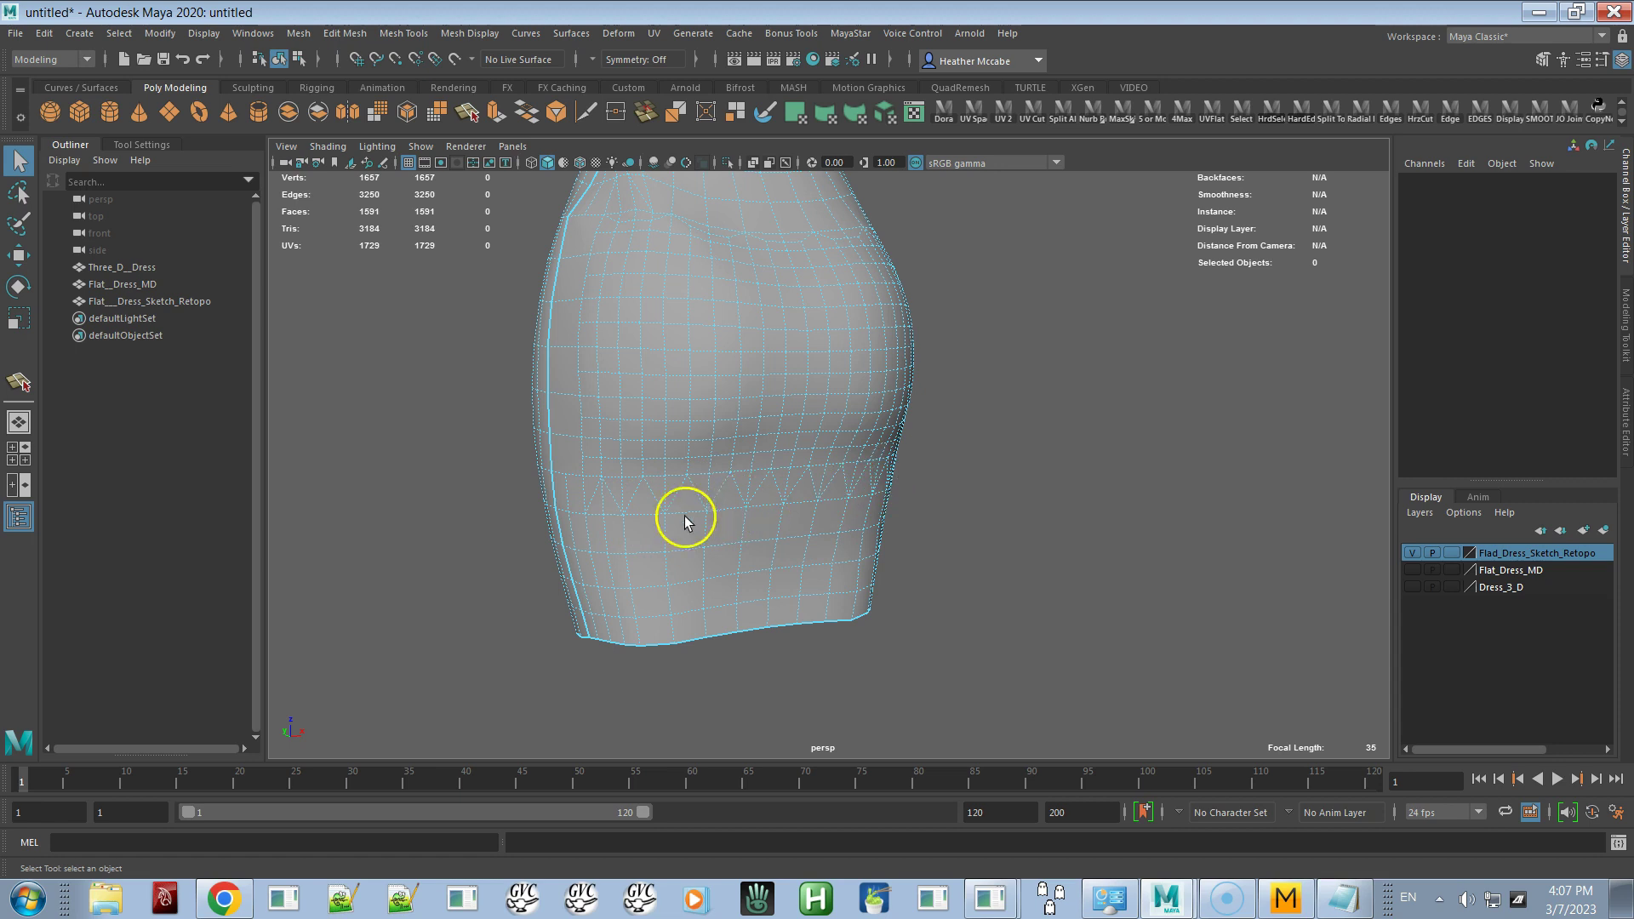
pyautogui.keyDown('alt'); pyautogui.moveTo(802, 507); pyautogui.dragTo(904, 476); pyautogui.keyUp('alt')
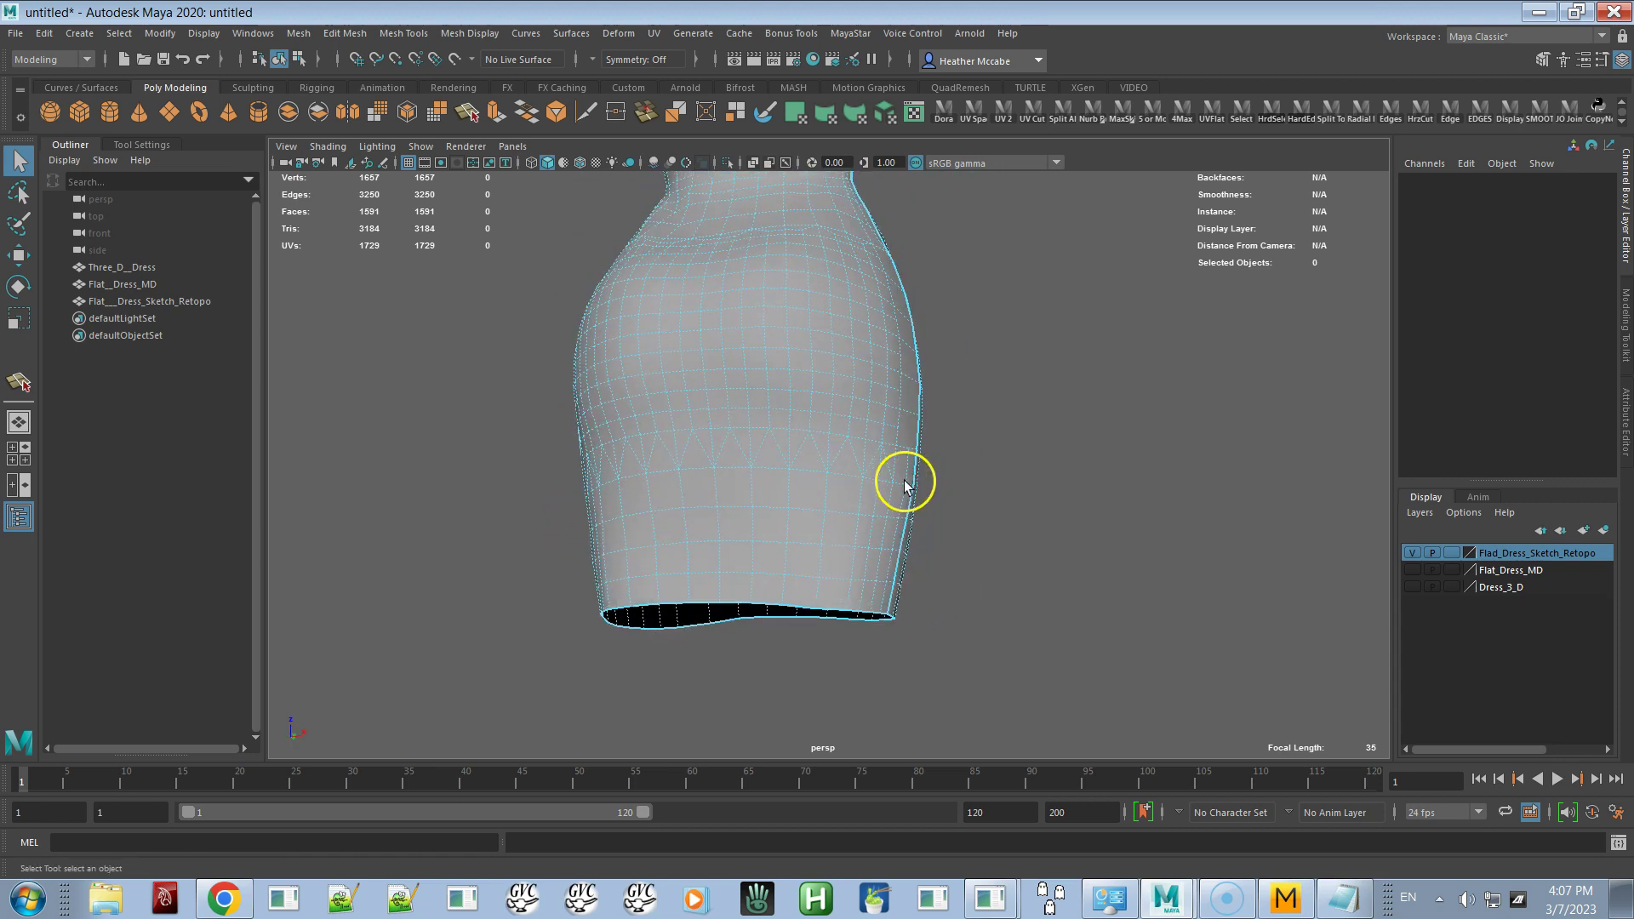
pyautogui.keyDown('alt'); pyautogui.moveTo(788, 482); pyautogui.dragTo(602, 492); pyautogui.keyUp('alt')
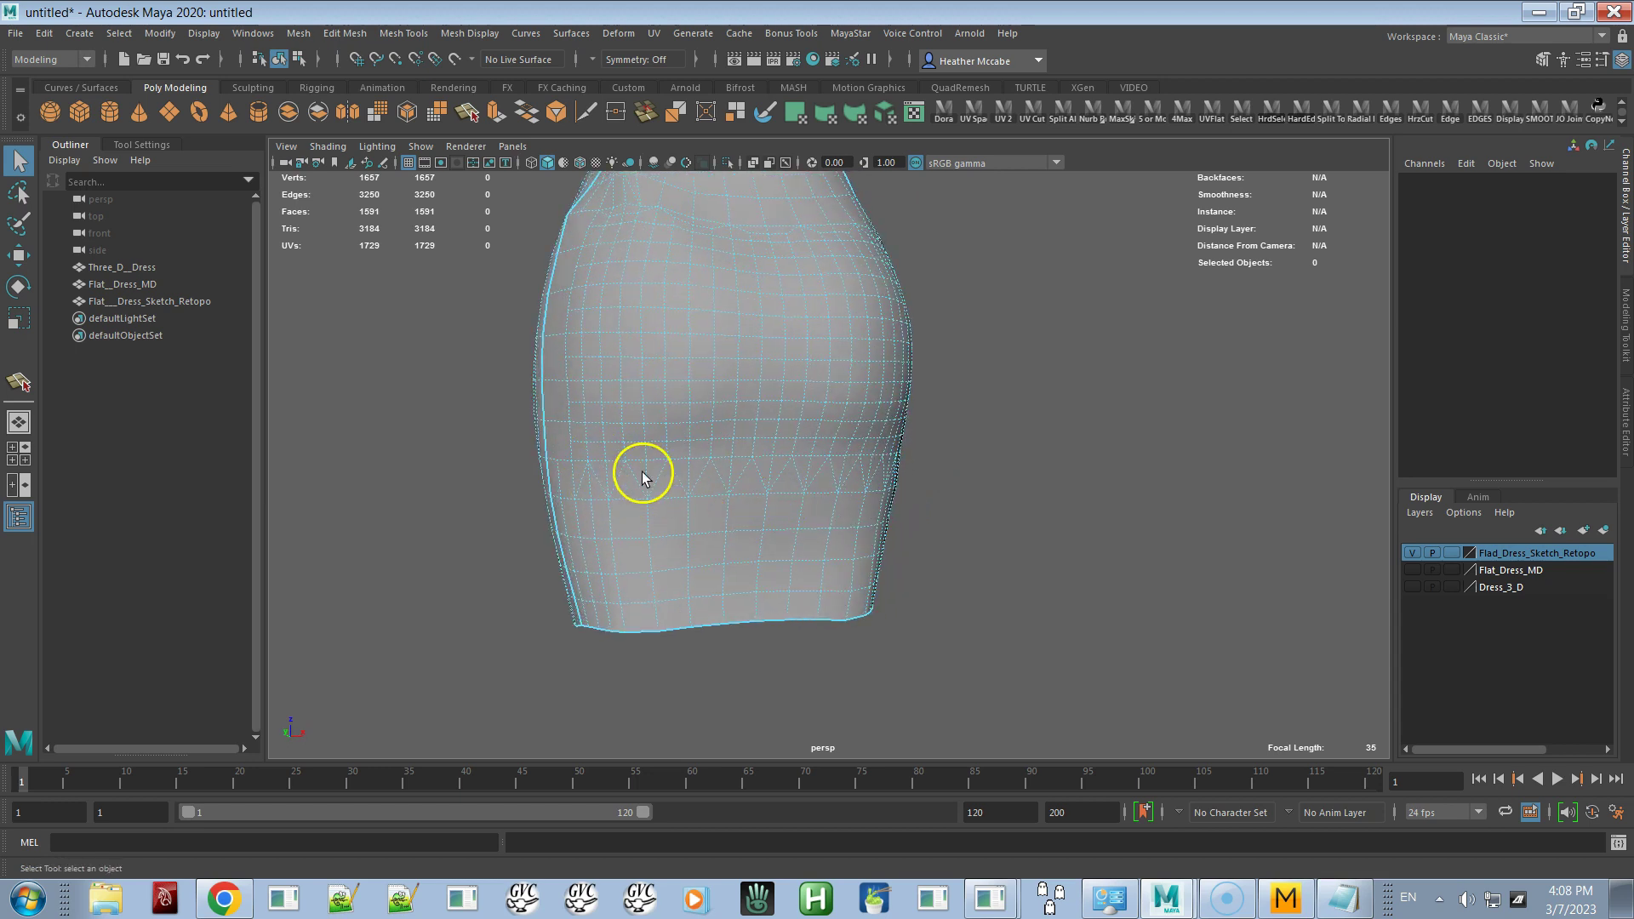
pyautogui.keyDown('alt'); pyautogui.moveTo(758, 463); pyautogui.dragTo(825, 386); pyautogui.keyUp('alt')
pyautogui.moveTo(826, 386); pyautogui.dragTo(890, 359, button='right')
pyautogui.click(977, 375)
pyautogui.moveTo(977, 435)
pyautogui.keyDown('alt'); pyautogui.mouseDown()
pyautogui.moveTo(850, 442)
pyautogui.moveTo(952, 426)
pyautogui.mouseUp(); pyautogui.keyUp('alt')
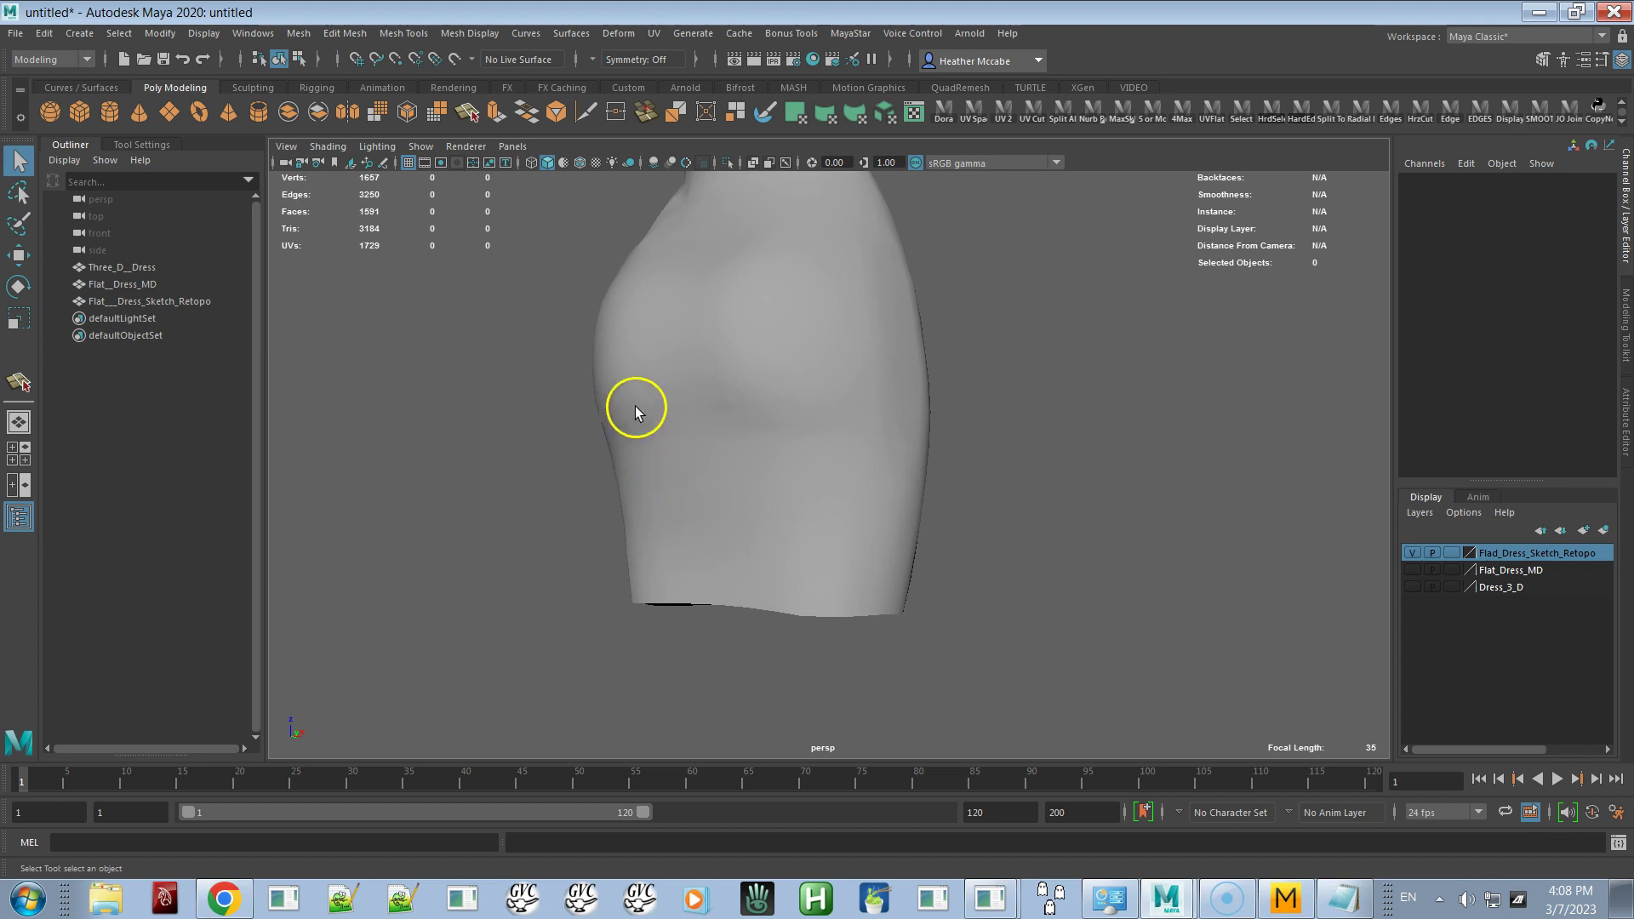
pyautogui.keyDown('alt'); pyautogui.moveTo(687, 446); pyautogui.dragTo(831, 443); pyautogui.keyUp('alt')
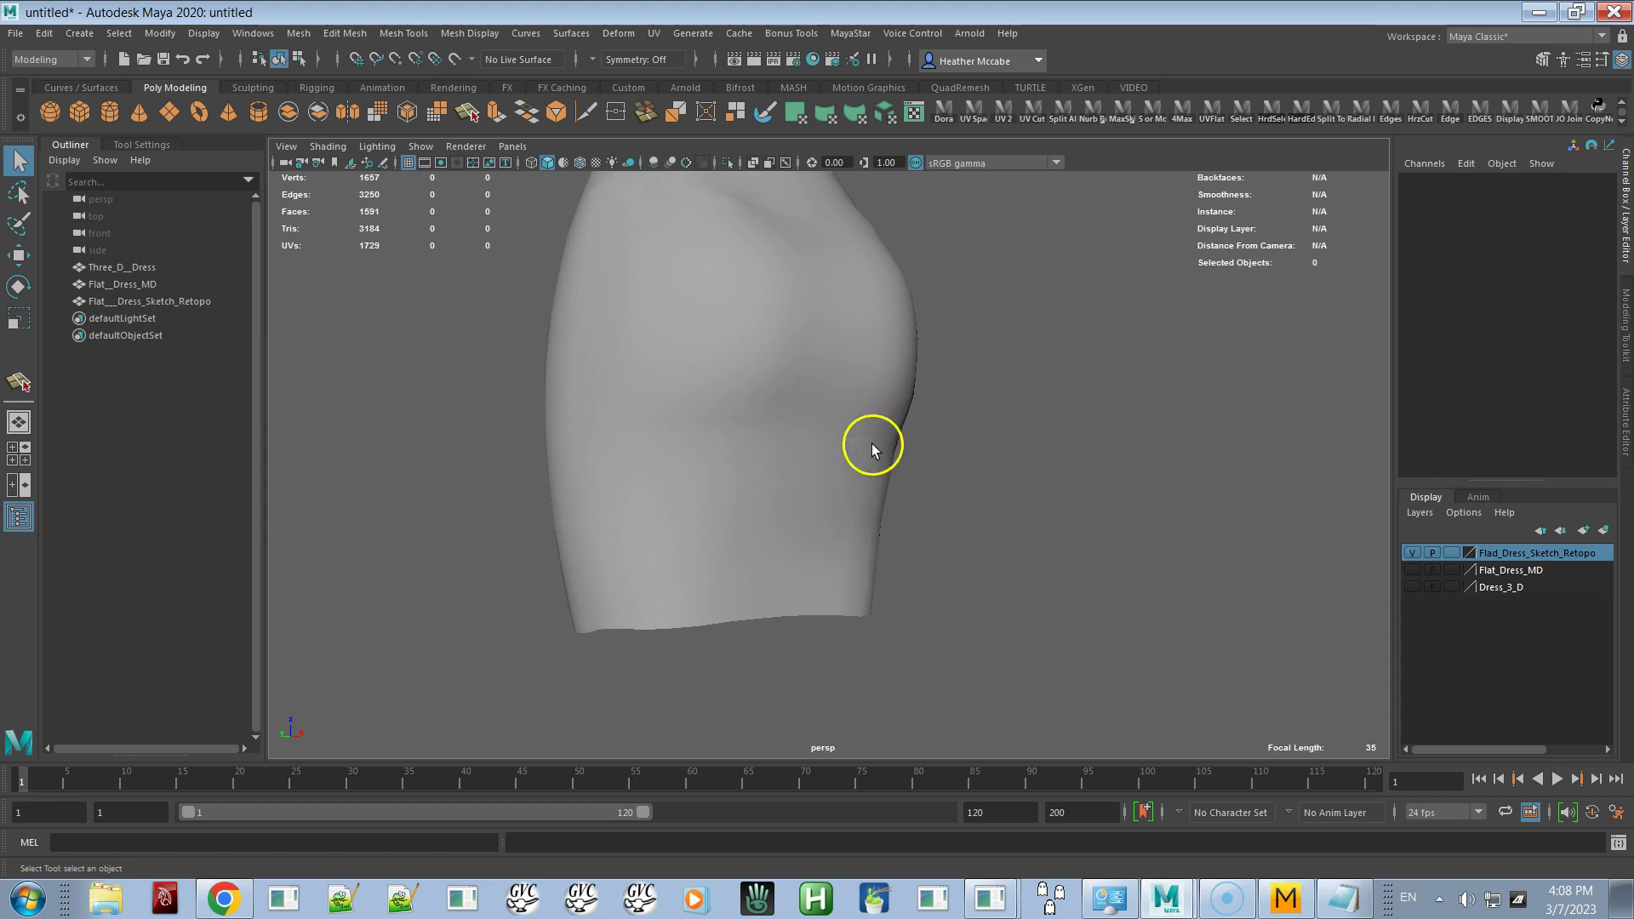
pyautogui.keyDown('alt'); pyautogui.moveTo(626, 471); pyautogui.dragTo(783, 383); pyautogui.keyUp('alt')
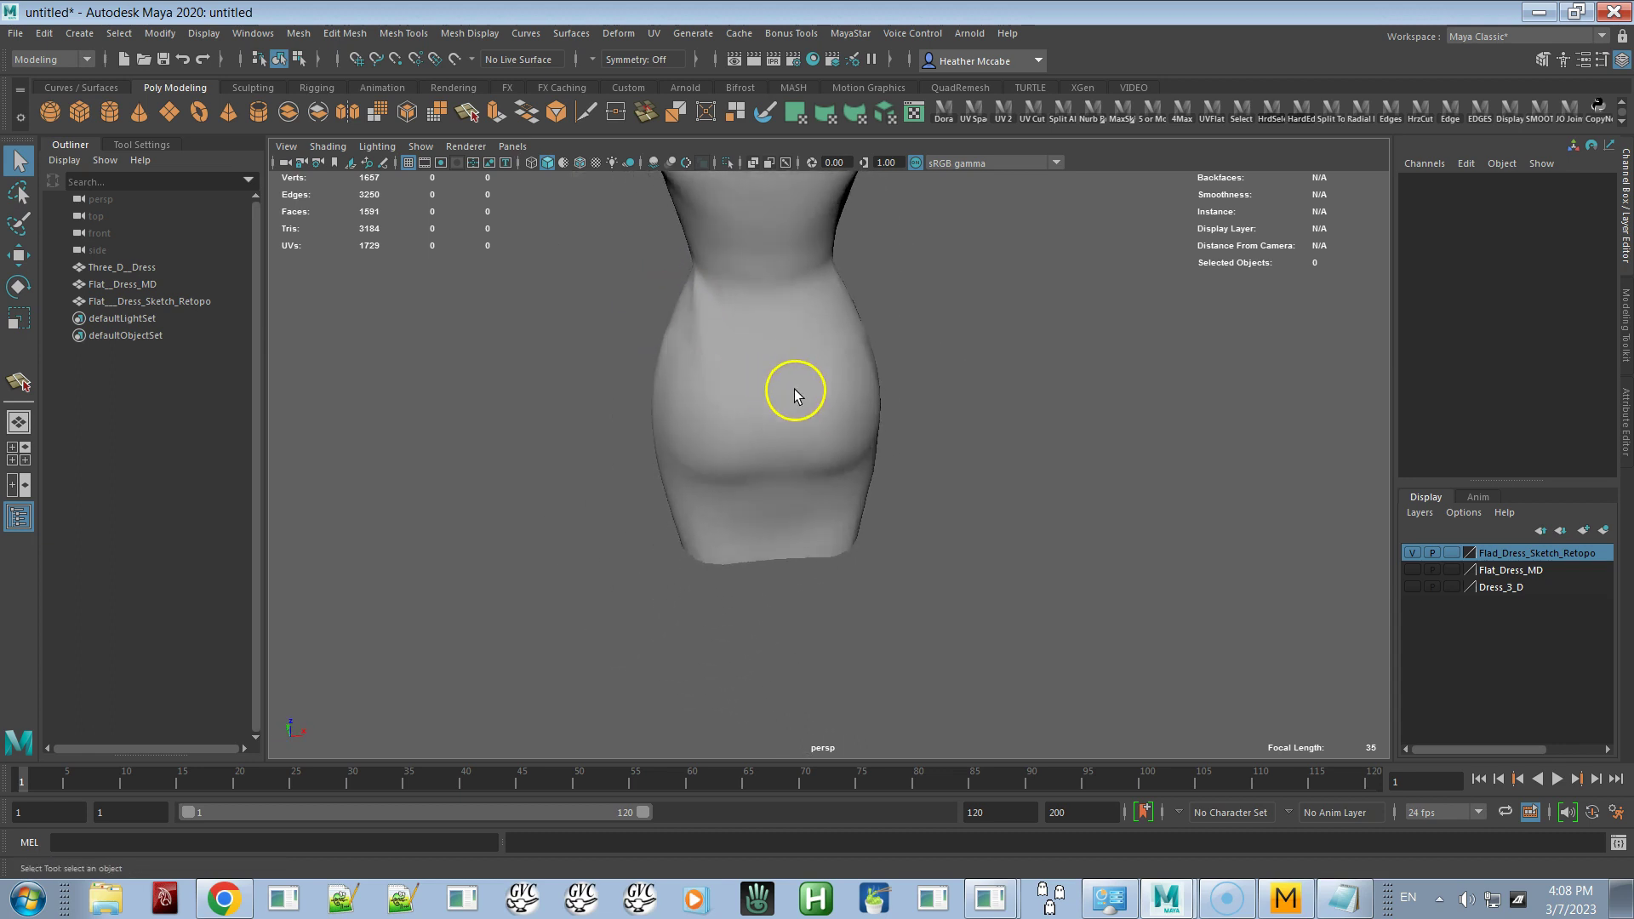
# Select the retopo dress, turn on smooth mesh preview, and inspect the full dress from the front and side
pyautogui.click(842, 441)
pyautogui.keyDown('alt'); pyautogui.moveTo(842, 441); pyautogui.dragTo(952, 430); pyautogui.keyUp('alt')
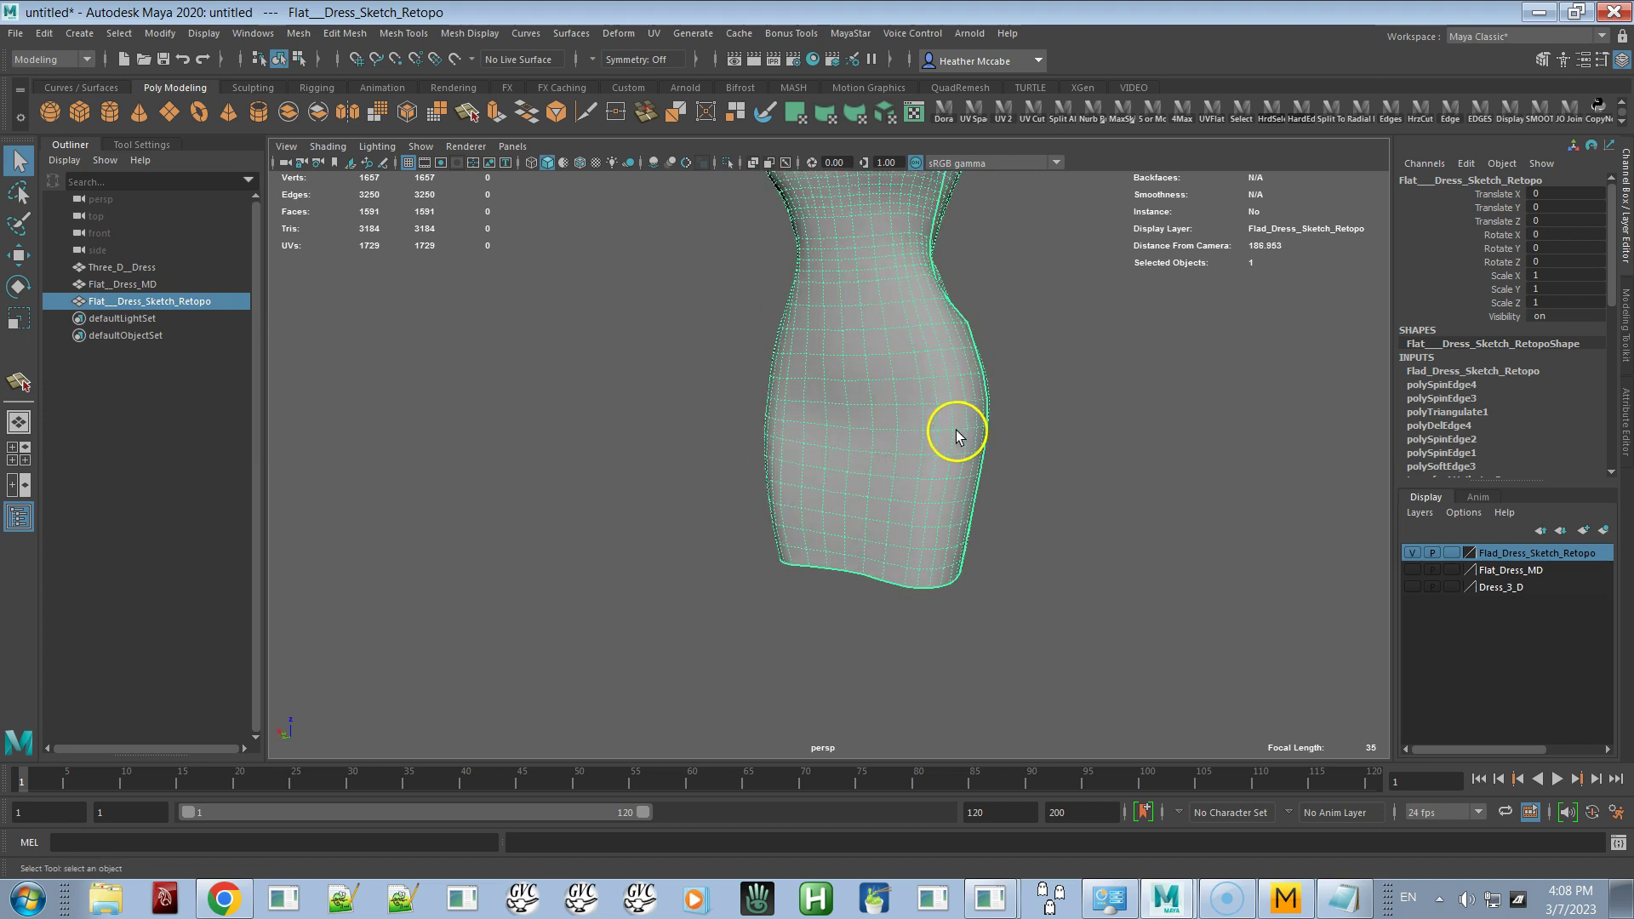
pyautogui.scroll(-3, 819, 391)
pyautogui.keyDown('alt'); pyautogui.moveTo(819, 392); pyautogui.dragTo(967, 408); pyautogui.keyUp('alt')
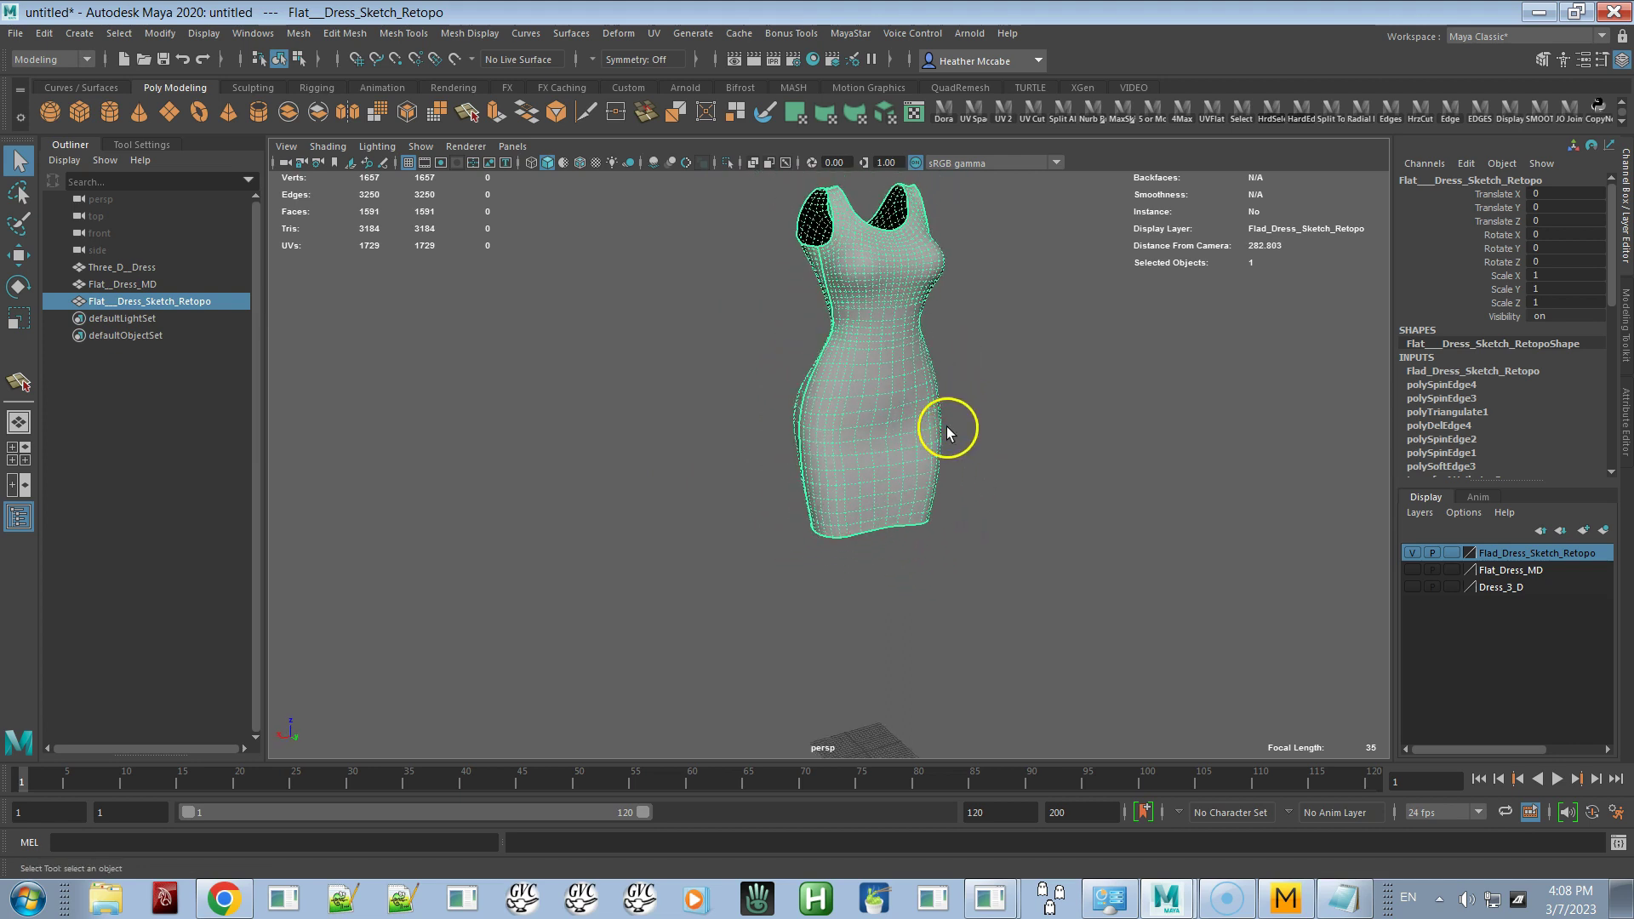
pyautogui.keyDown('alt'); pyautogui.moveTo(948, 426); pyautogui.dragTo(928, 508, button='middle'); pyautogui.keyUp('alt')
pyautogui.scroll(3, 942, 485)
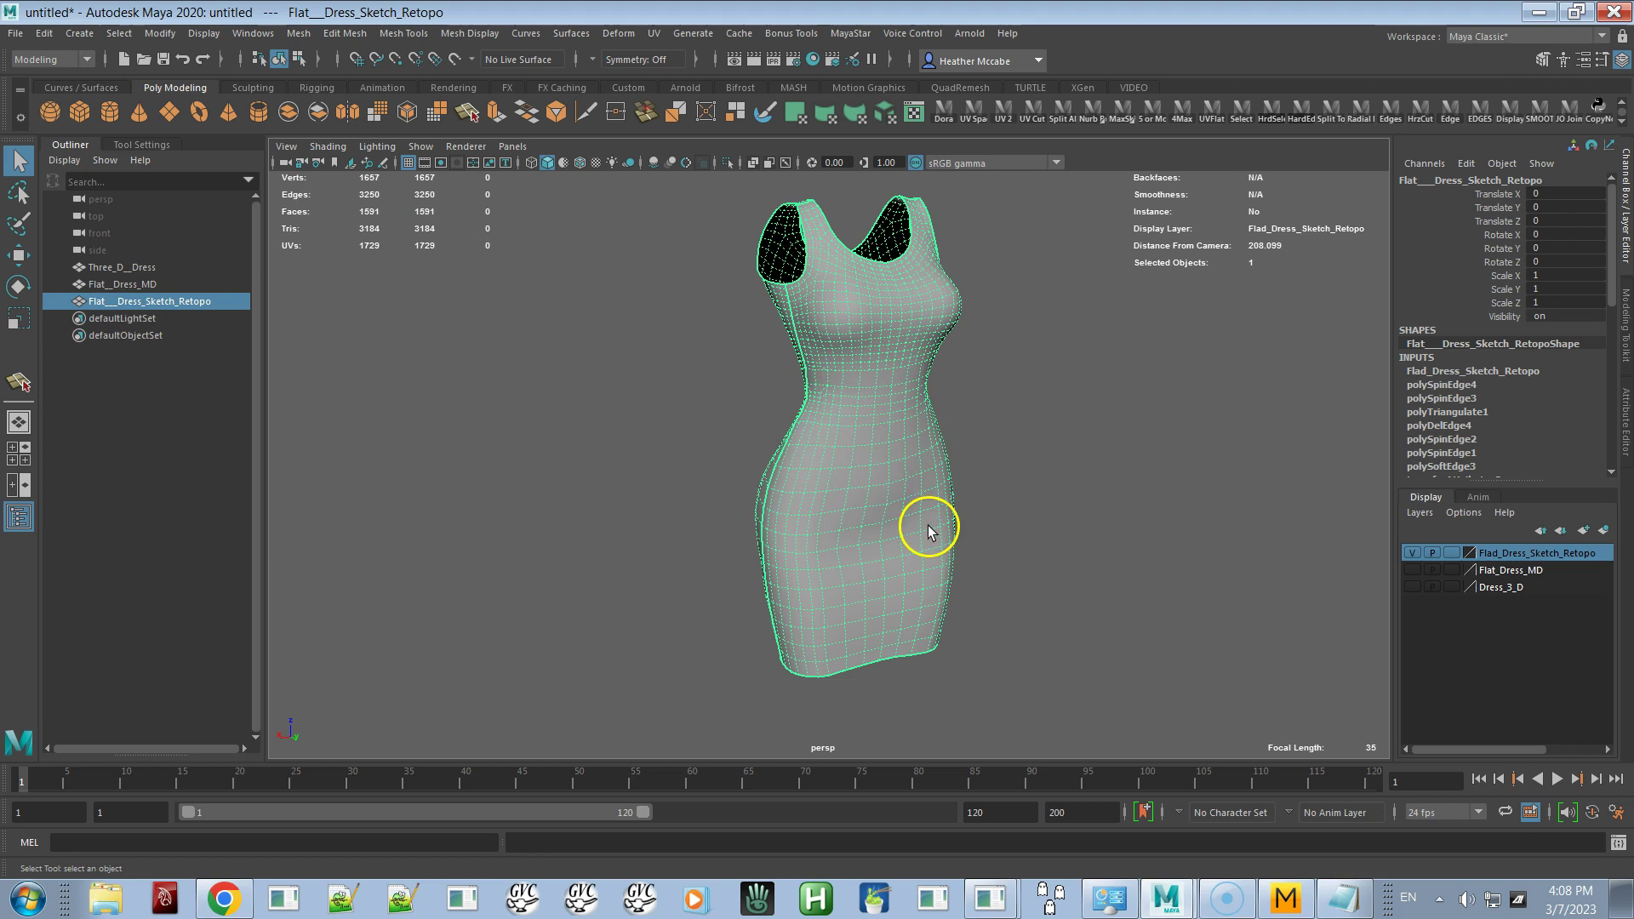
pyautogui.press('3')
pyautogui.click(1060, 524)
pyautogui.keyDown('alt'); pyautogui.moveTo(910, 613); pyautogui.dragTo(897, 492); pyautogui.keyUp('alt')
pyautogui.click(916, 519)
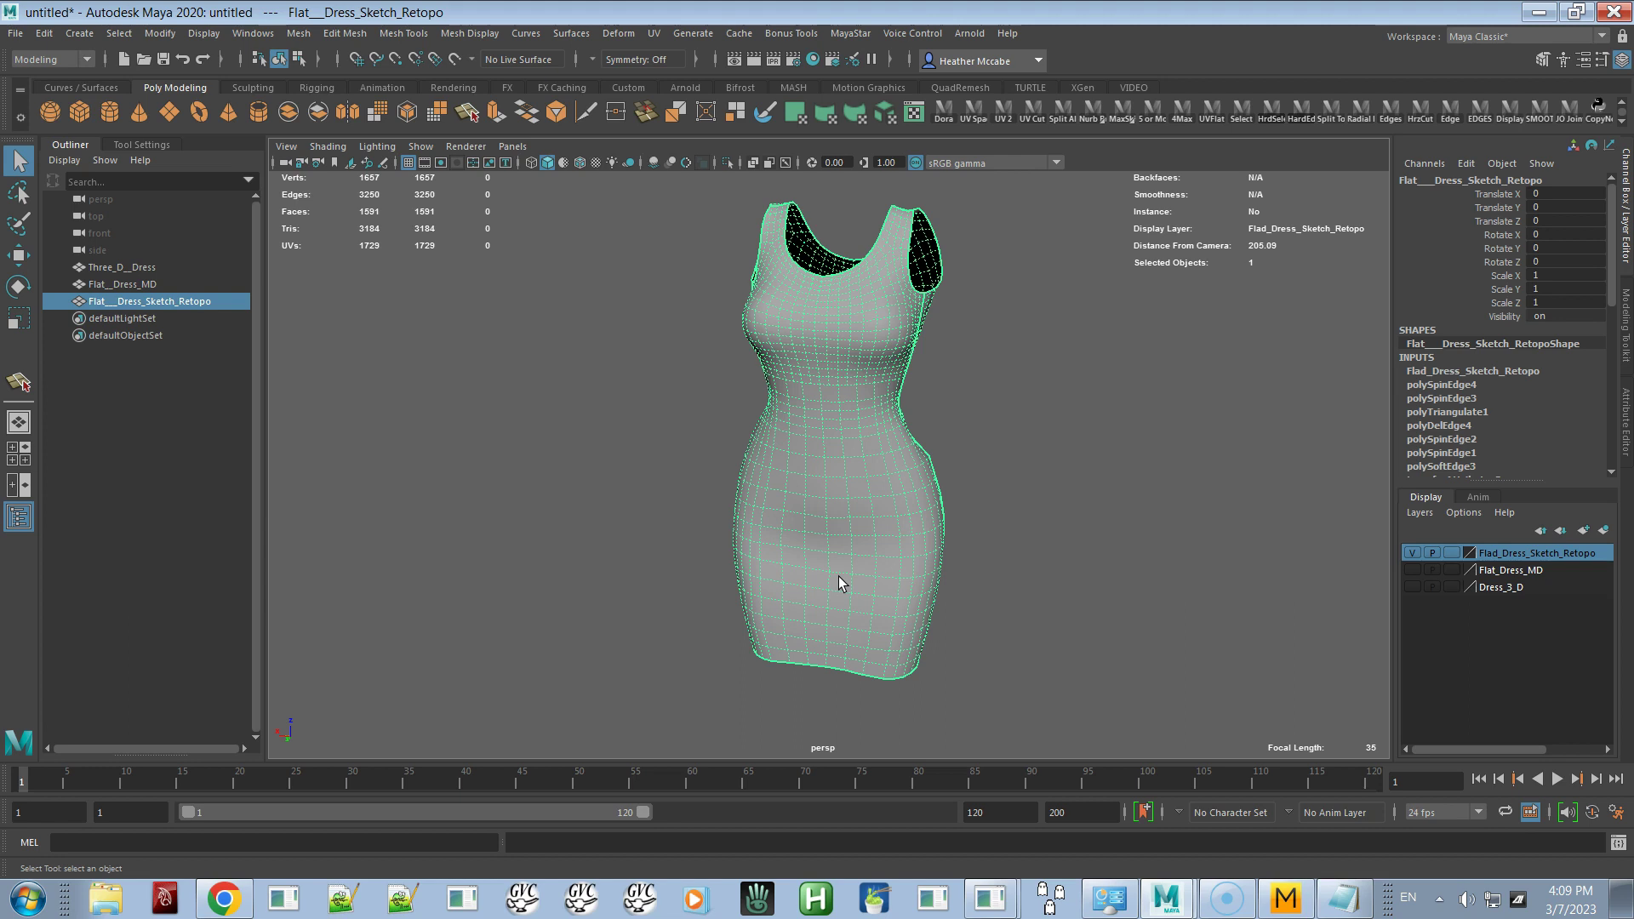
# Compare the dress's shaded form with its wireframe around the full body, from the side and back
pyautogui.keyDown('alt'); pyautogui.moveTo(830, 580); pyautogui.dragTo(619, 431); pyautogui.keyUp('alt')
pyautogui.click(1049, 487)
pyautogui.keyDown('alt'); pyautogui.moveTo(817, 481); pyautogui.dragTo(1090, 482); pyautogui.keyUp('alt')
pyautogui.click(902, 528)
pyautogui.keyDown('alt'); pyautogui.moveTo(901, 528); pyautogui.dragTo(919, 493); pyautogui.keyUp('alt')
pyautogui.keyDown('alt'); pyautogui.moveTo(919, 492); pyautogui.dragTo(992, 519, button='right'); pyautogui.keyUp('alt')
pyautogui.keyDown('alt'); pyautogui.moveTo(992, 518); pyautogui.dragTo(962, 497, button='middle'); pyautogui.keyUp('alt')
pyautogui.keyDown('alt'); pyautogui.moveTo(962, 497); pyautogui.dragTo(1047, 462); pyautogui.keyUp('alt')
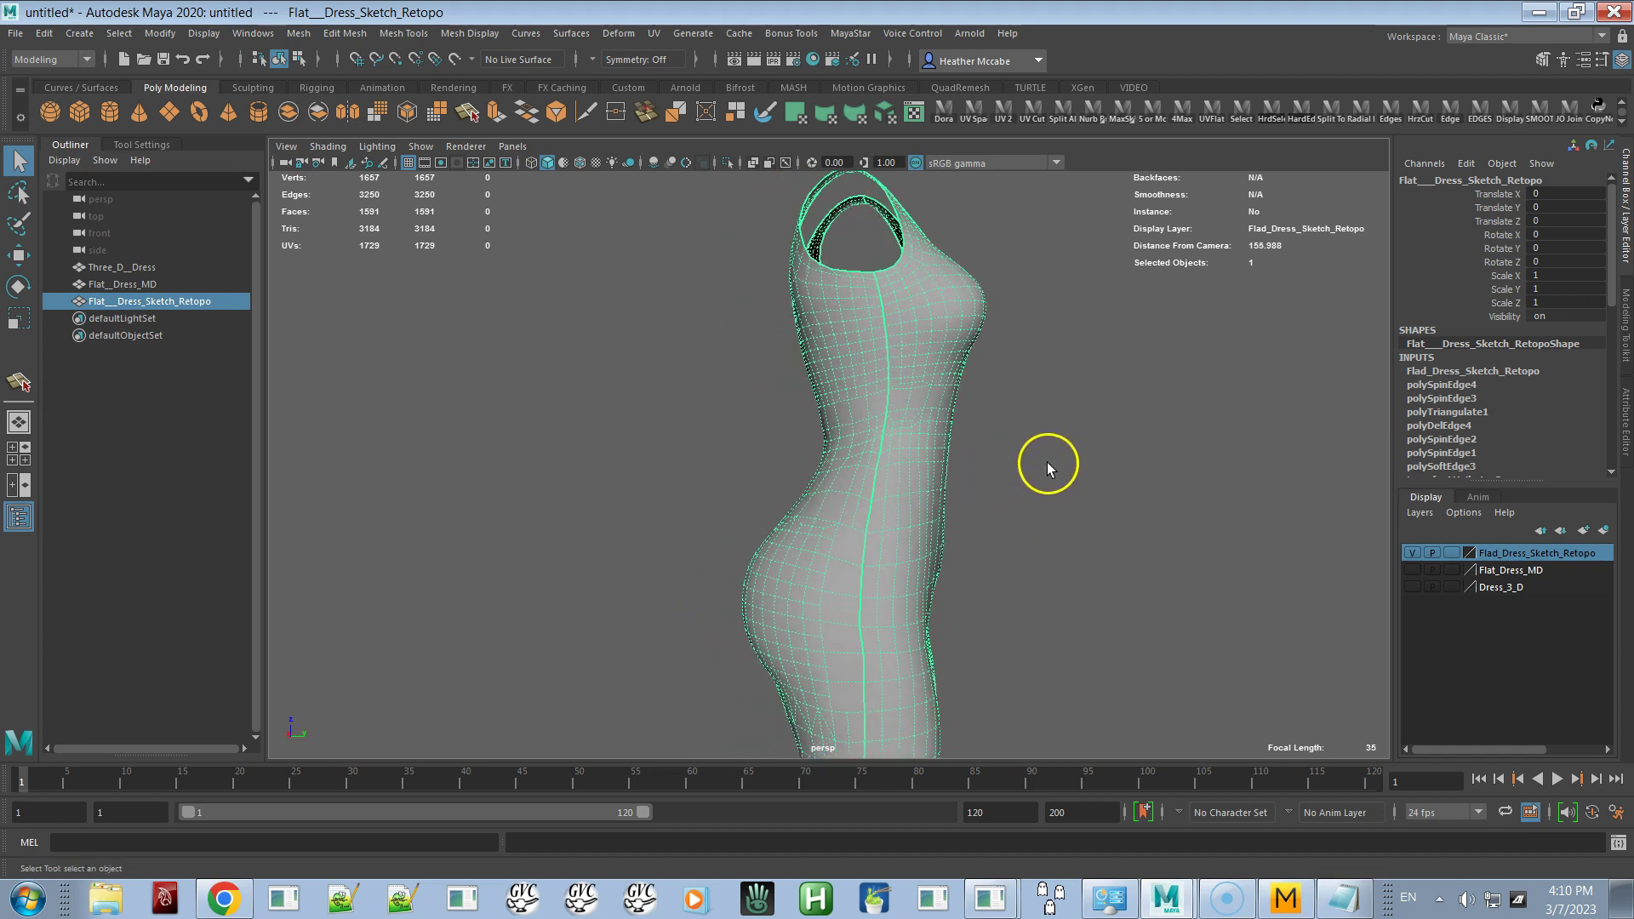
pyautogui.keyDown('alt'); pyautogui.moveTo(816, 565); pyautogui.dragTo(953, 539); pyautogui.keyUp('alt')
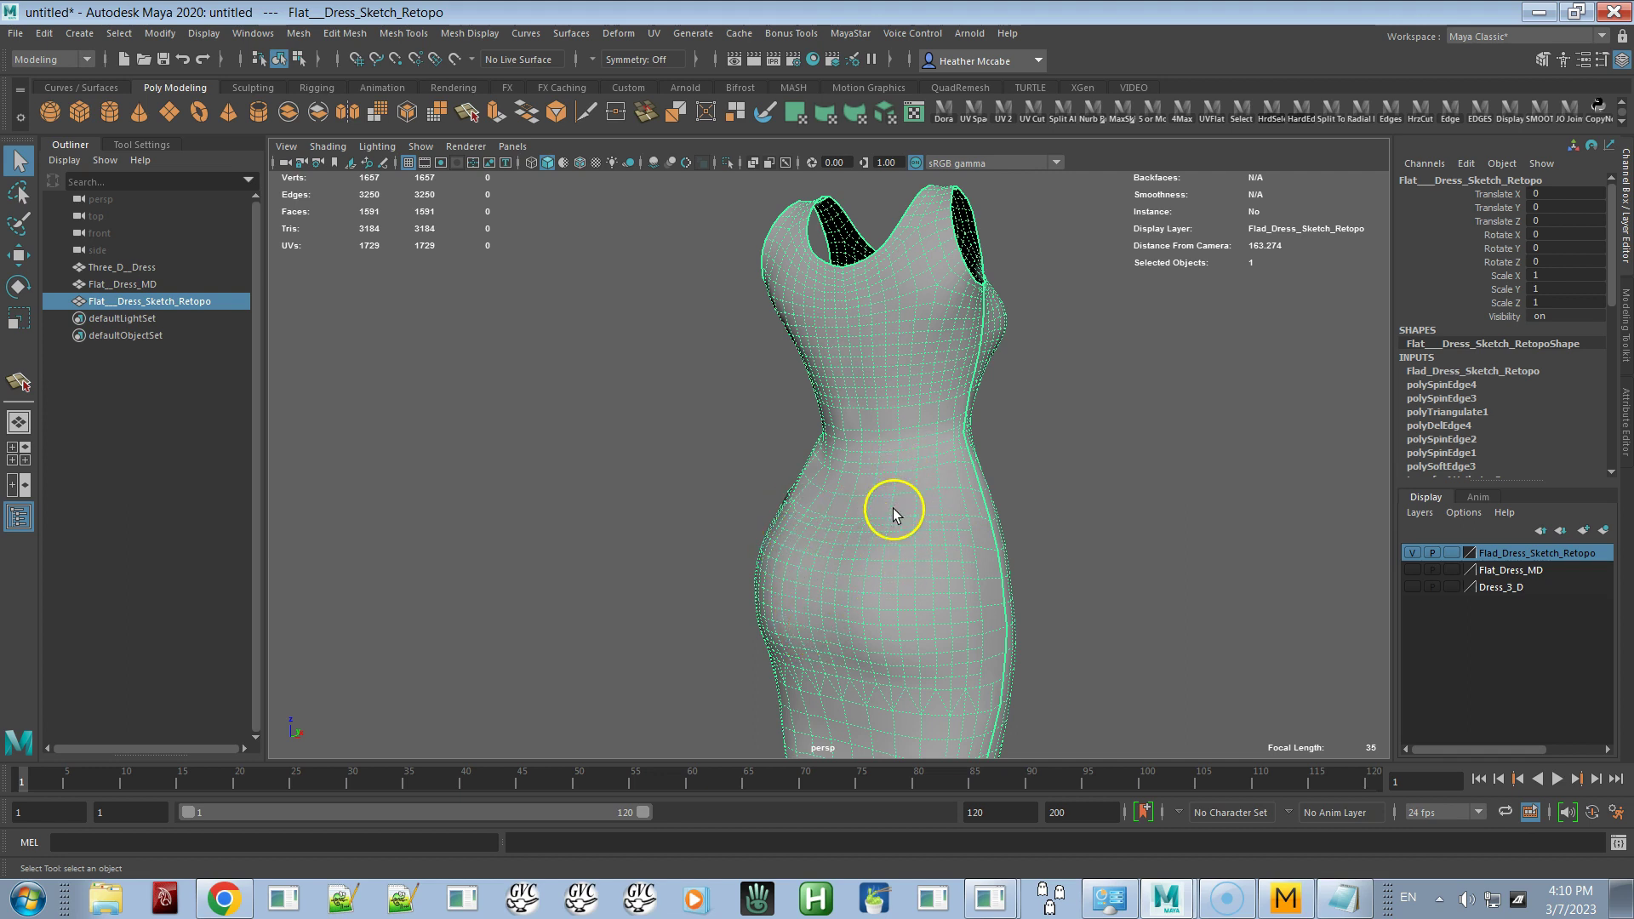
# Examine the triangulated transition row below the hips from both sides and the back
pyautogui.keyDown('alt'); pyautogui.moveTo(918, 529); pyautogui.dragTo(941, 573); pyautogui.keyUp('alt')
pyautogui.keyDown('alt'); pyautogui.moveTo(941, 573); pyautogui.dragTo(941, 401, button='middle'); pyautogui.keyUp('alt')
pyautogui.keyDown('alt'); pyautogui.moveTo(941, 401); pyautogui.dragTo(1013, 584, button='right'); pyautogui.keyUp('alt')
pyautogui.keyDown('alt'); pyautogui.moveTo(1013, 584); pyautogui.dragTo(953, 551); pyautogui.keyUp('alt')
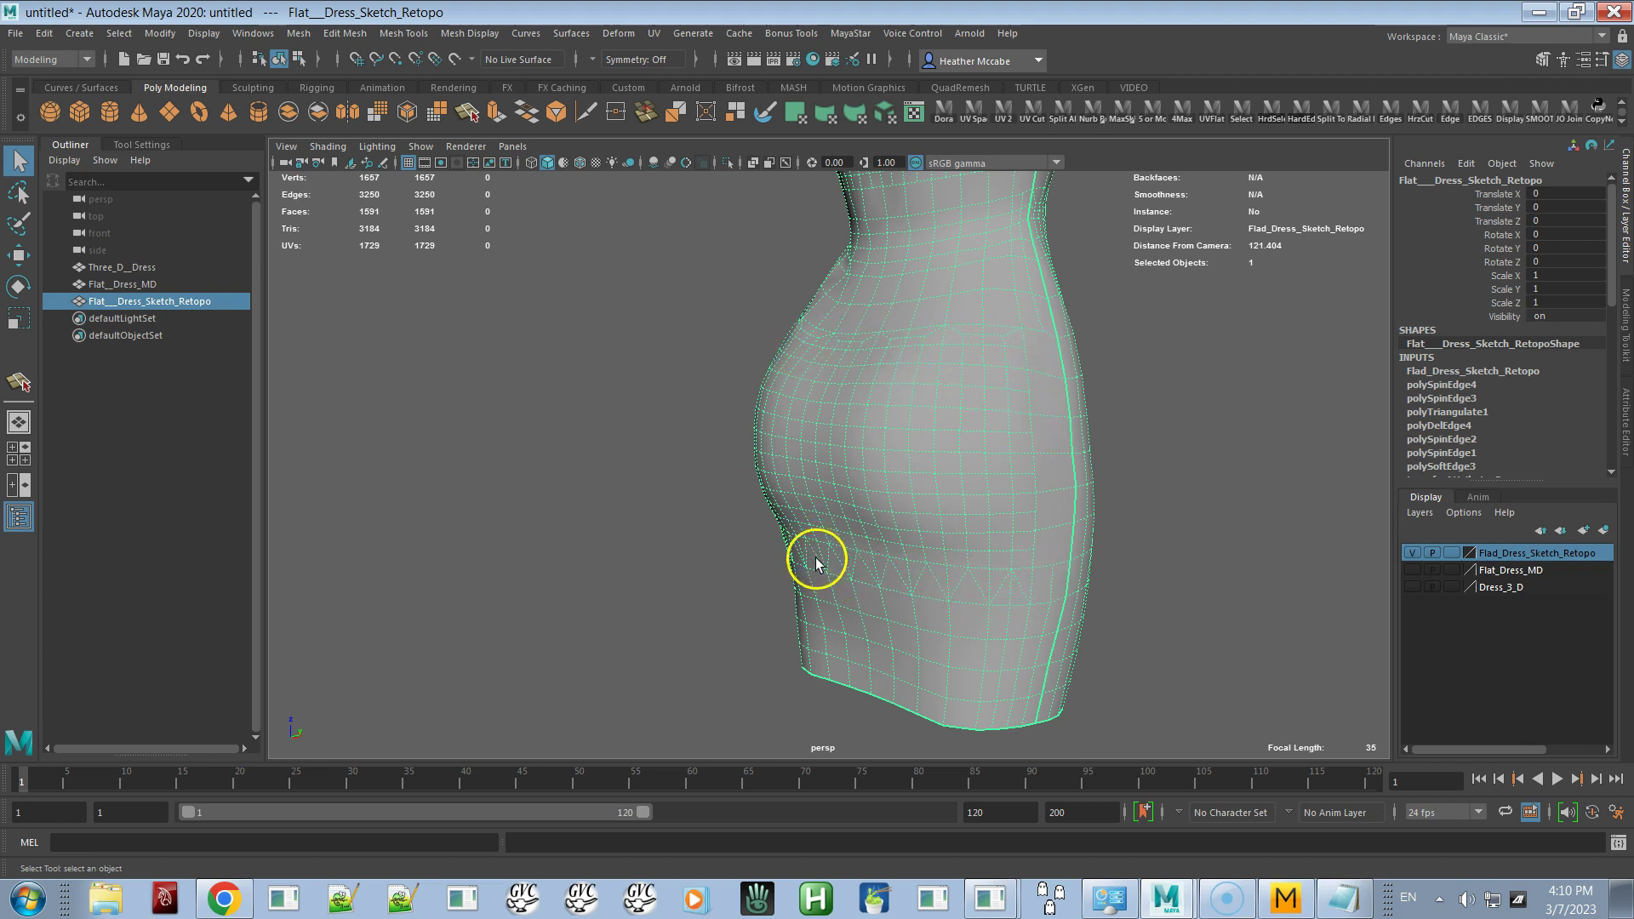
pyautogui.keyDown('alt'); pyautogui.moveTo(1032, 572); pyautogui.dragTo(1123, 569); pyautogui.keyUp('alt')
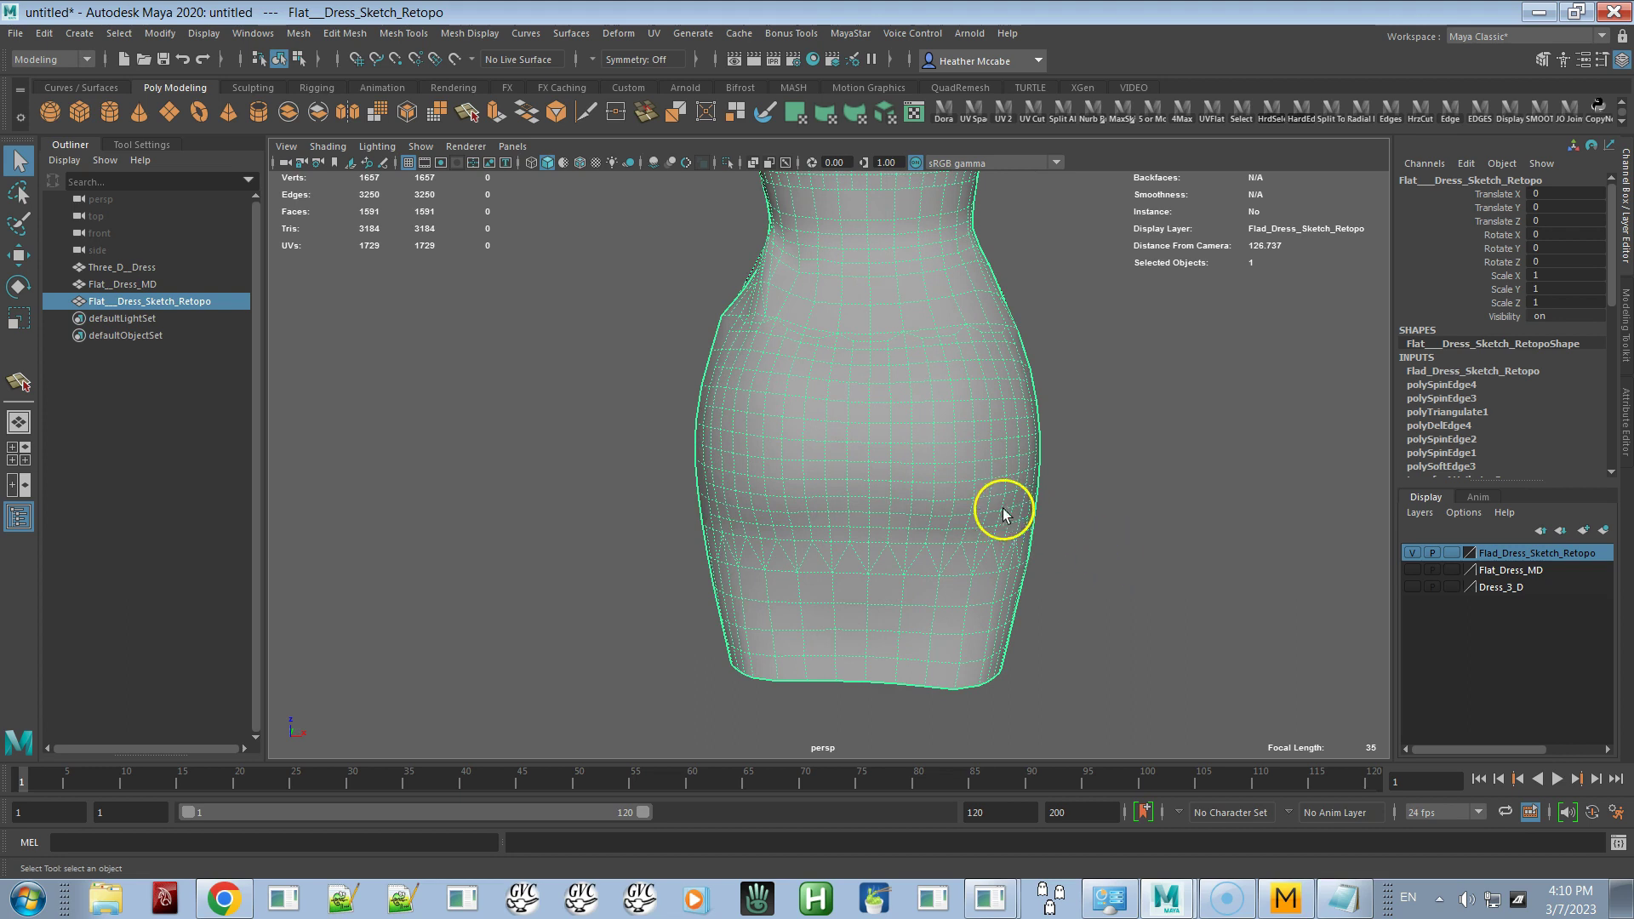
pyautogui.keyDown('alt'); pyautogui.moveTo(835, 572); pyautogui.dragTo(779, 565); pyautogui.keyUp('alt')
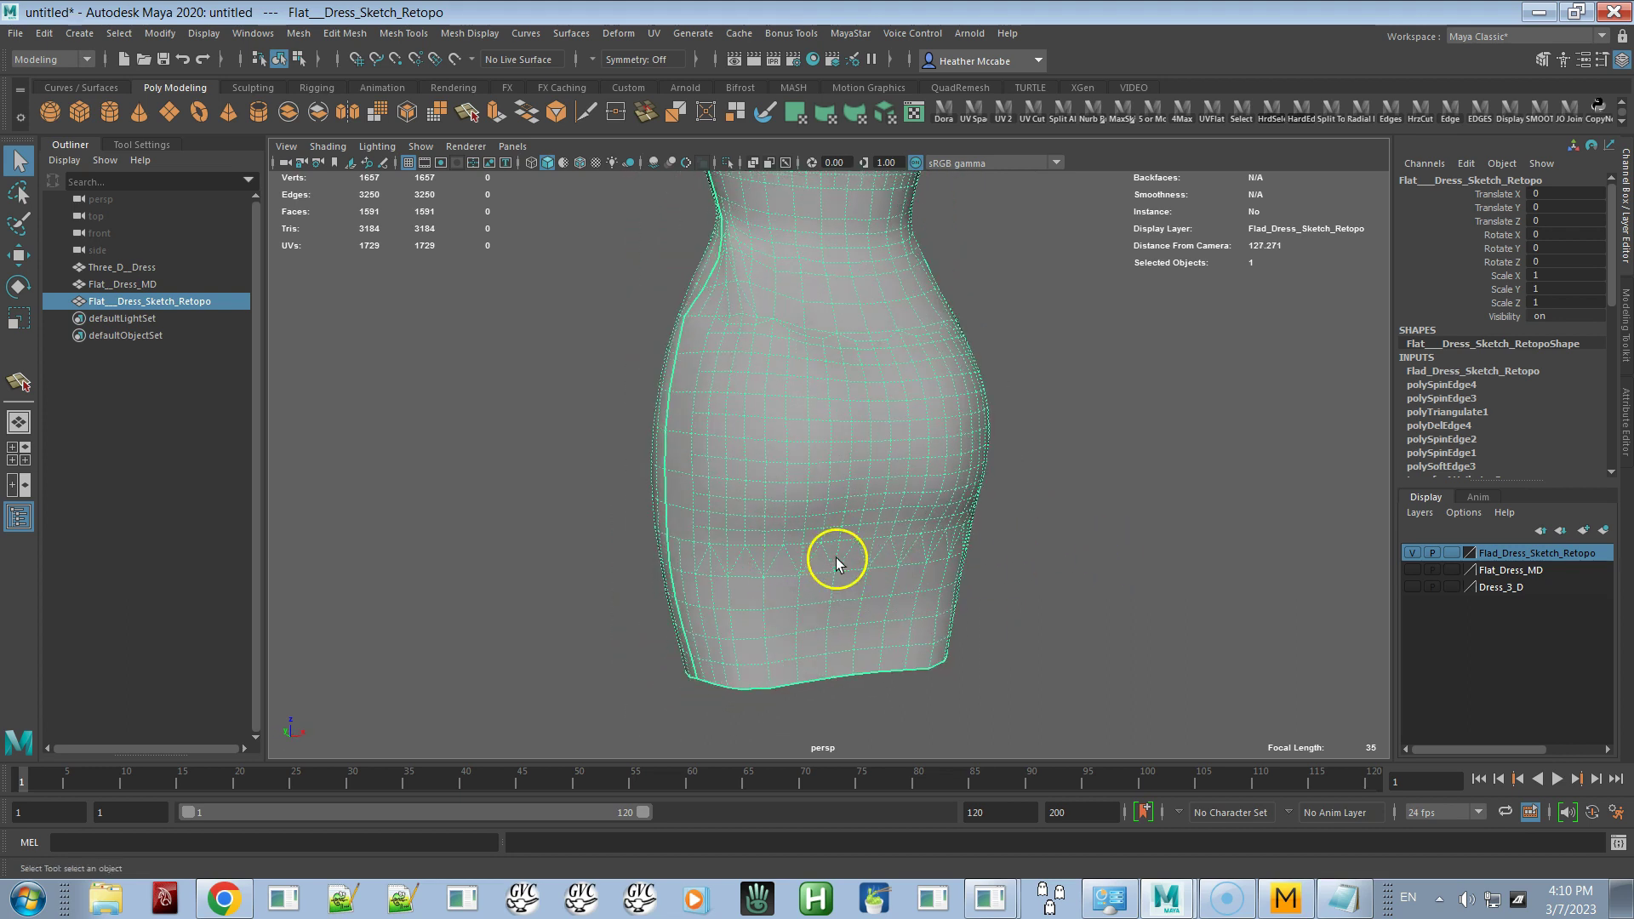
pyautogui.keyDown('alt'); pyautogui.moveTo(971, 576); pyautogui.dragTo(795, 452); pyautogui.keyUp('alt')
# Inspect the crease below the back waist beside the side seam, then the shaded silhouette of the whole dress
pyautogui.click(720, 595)
pyautogui.click(732, 433)
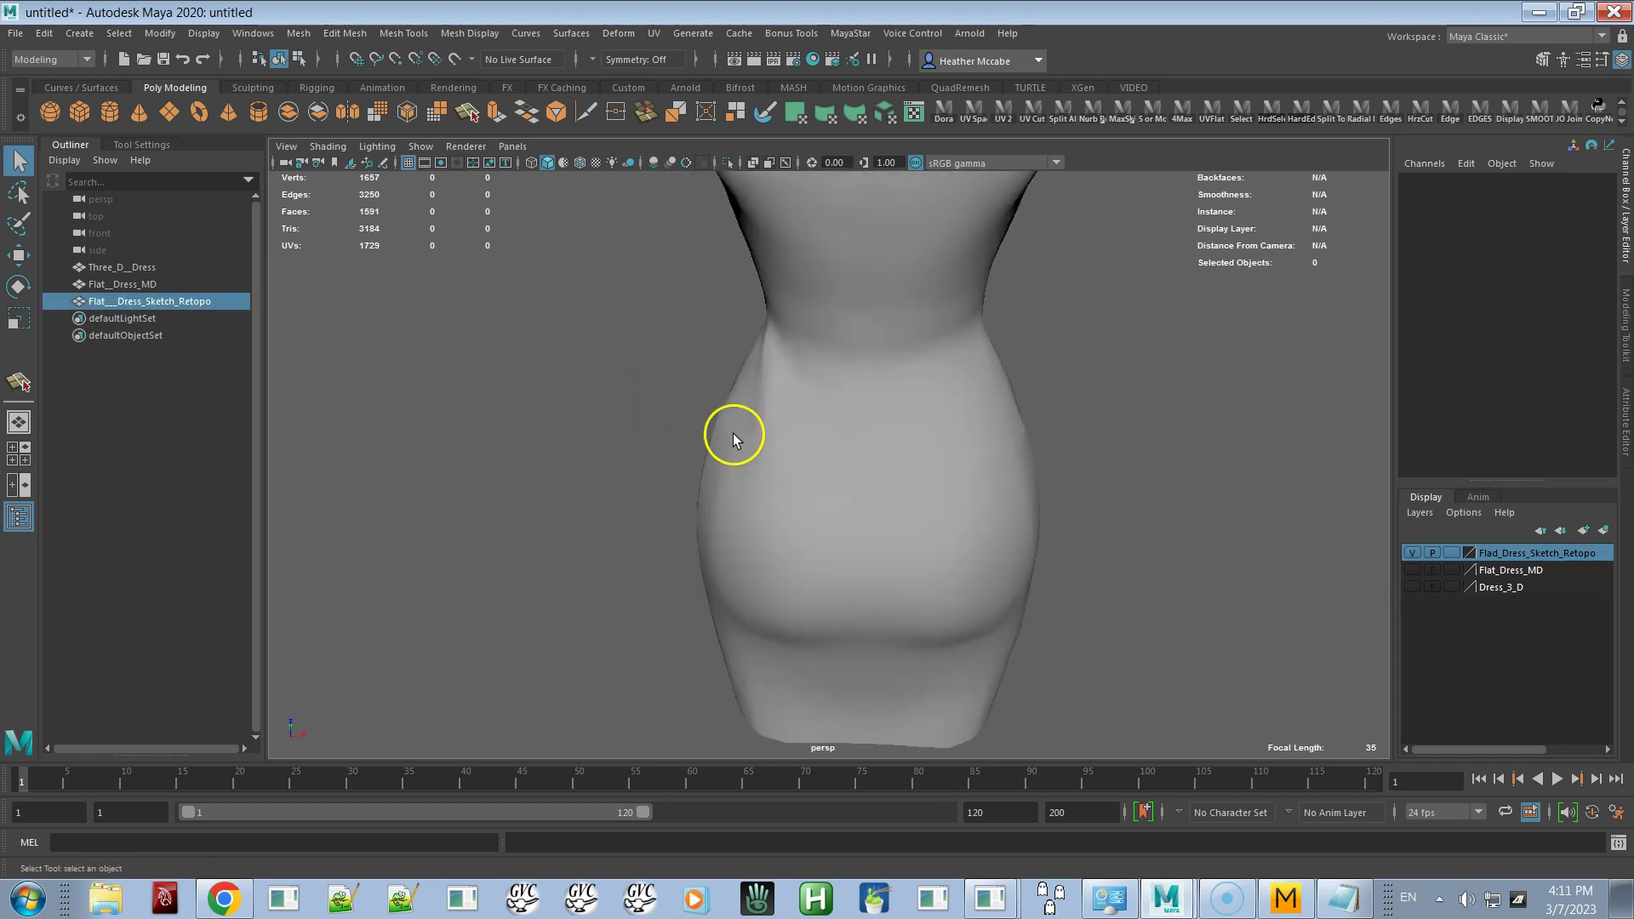
pyautogui.keyDown('alt'); pyautogui.moveTo(799, 467); pyautogui.dragTo(891, 462); pyautogui.keyUp('alt')
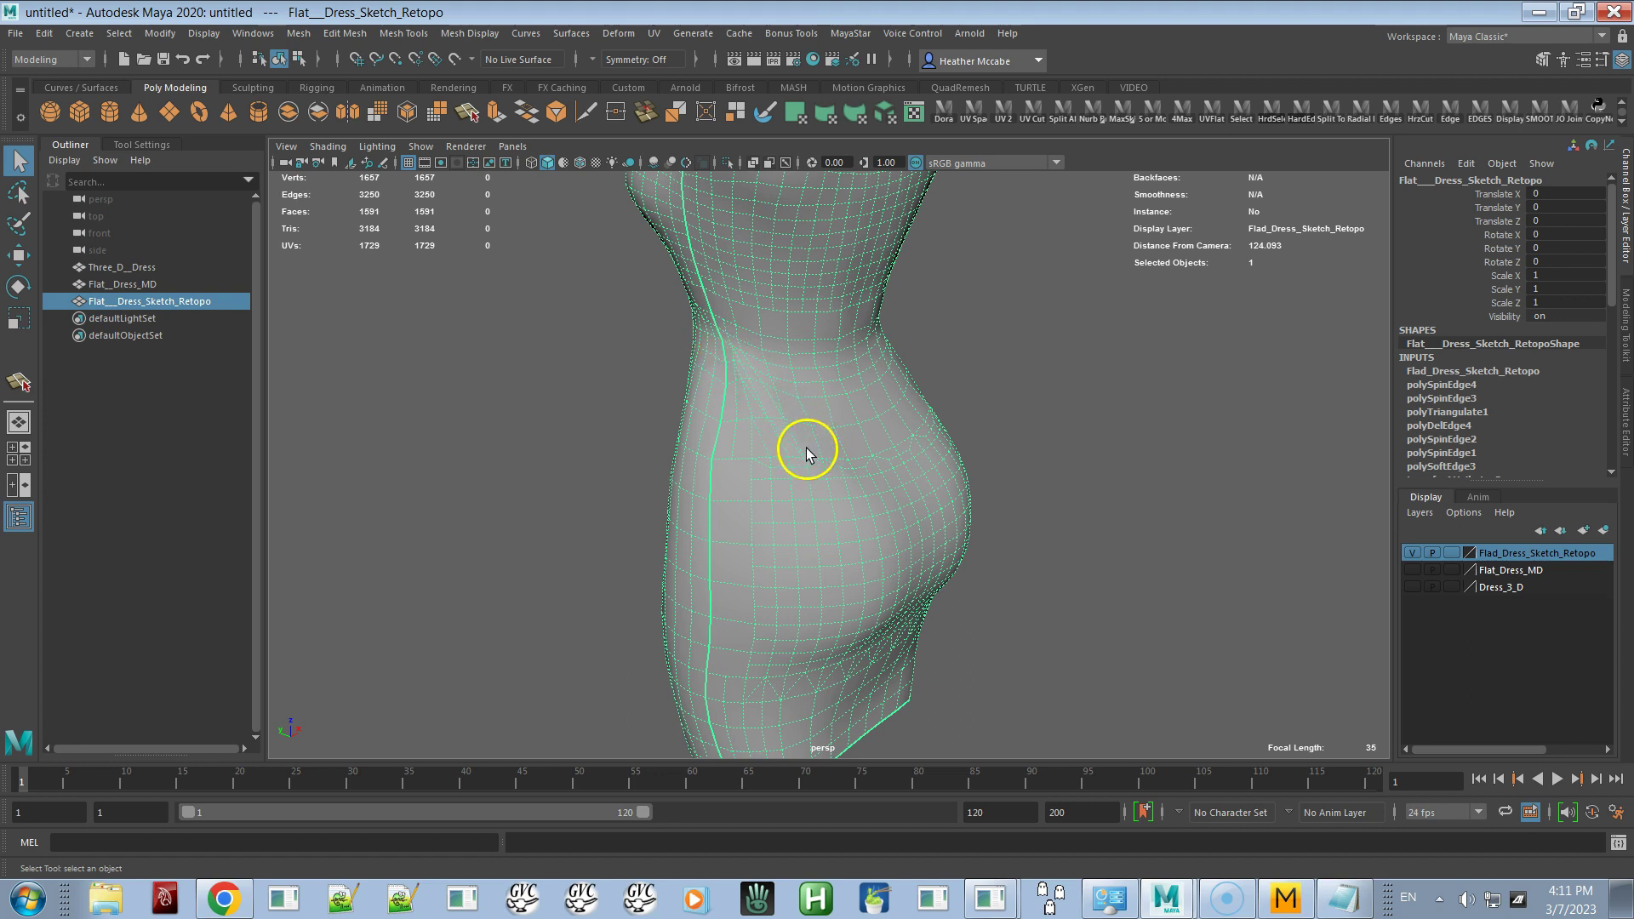
pyautogui.keyDown('alt'); pyautogui.moveTo(817, 459); pyautogui.dragTo(748, 449); pyautogui.keyUp('alt')
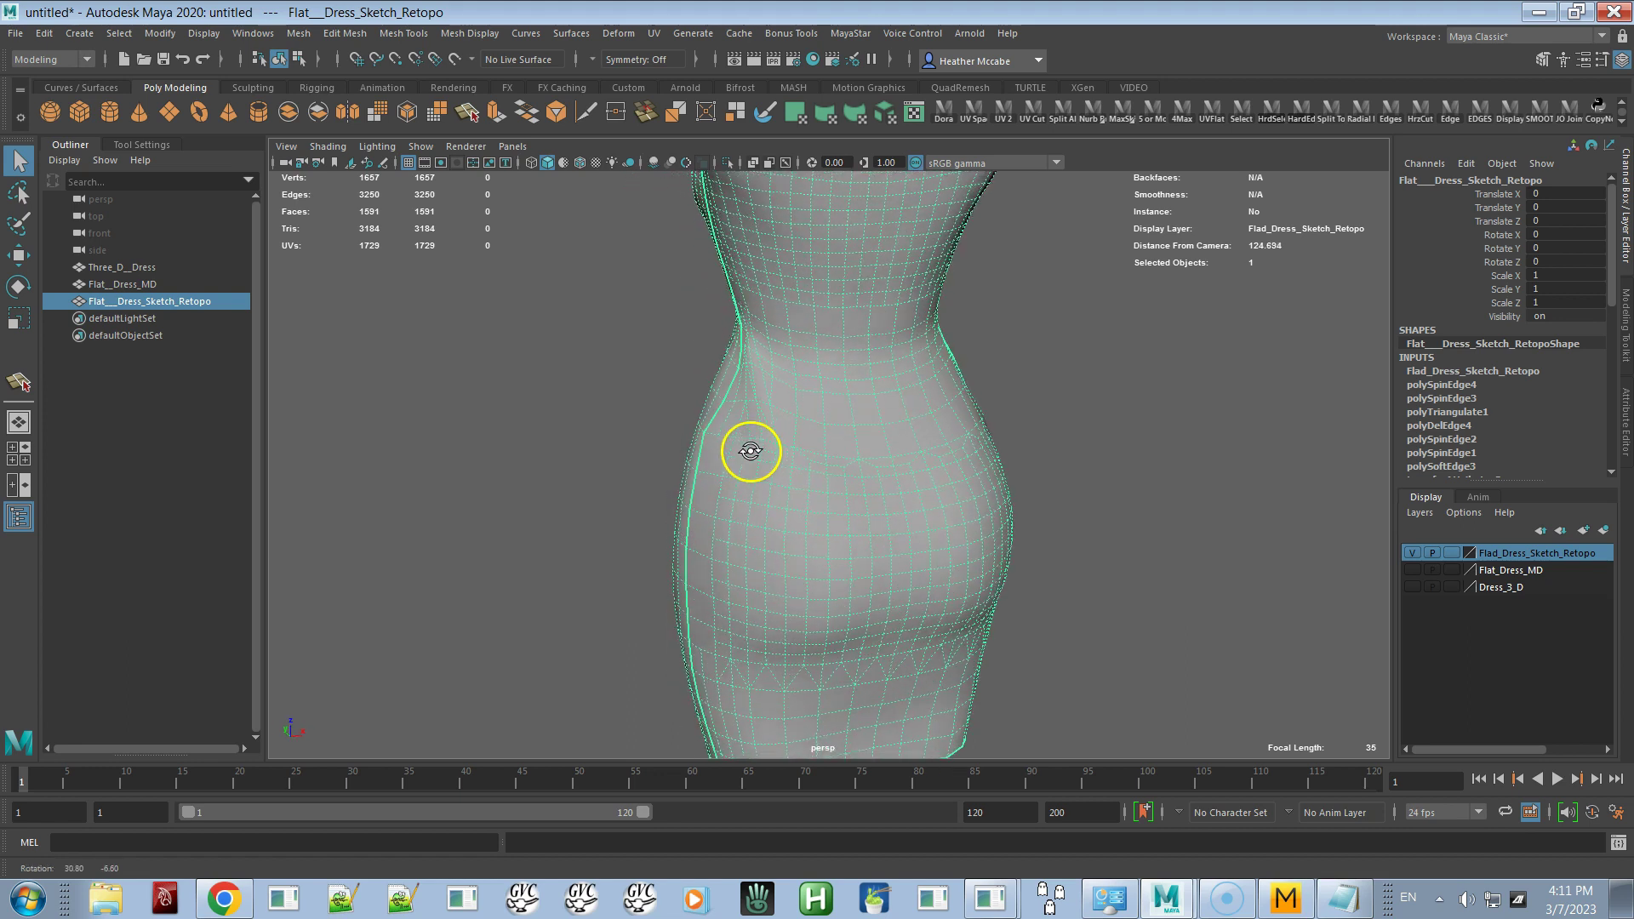
pyautogui.keyDown('alt'); pyautogui.moveTo(809, 468); pyautogui.dragTo(893, 544, button='right'); pyautogui.keyUp('alt')
pyautogui.keyDown('alt'); pyautogui.moveTo(893, 544); pyautogui.dragTo(773, 474); pyautogui.keyUp('alt')
pyautogui.keyDown('alt'); pyautogui.moveTo(831, 485); pyautogui.dragTo(686, 366, button='right'); pyautogui.keyUp('alt')
pyautogui.keyDown('alt'); pyautogui.moveTo(687, 371); pyautogui.dragTo(703, 401); pyautogui.keyUp('alt')
pyautogui.keyDown('alt'); pyautogui.moveTo(704, 401); pyautogui.dragTo(838, 451, button='right'); pyautogui.keyUp('alt')
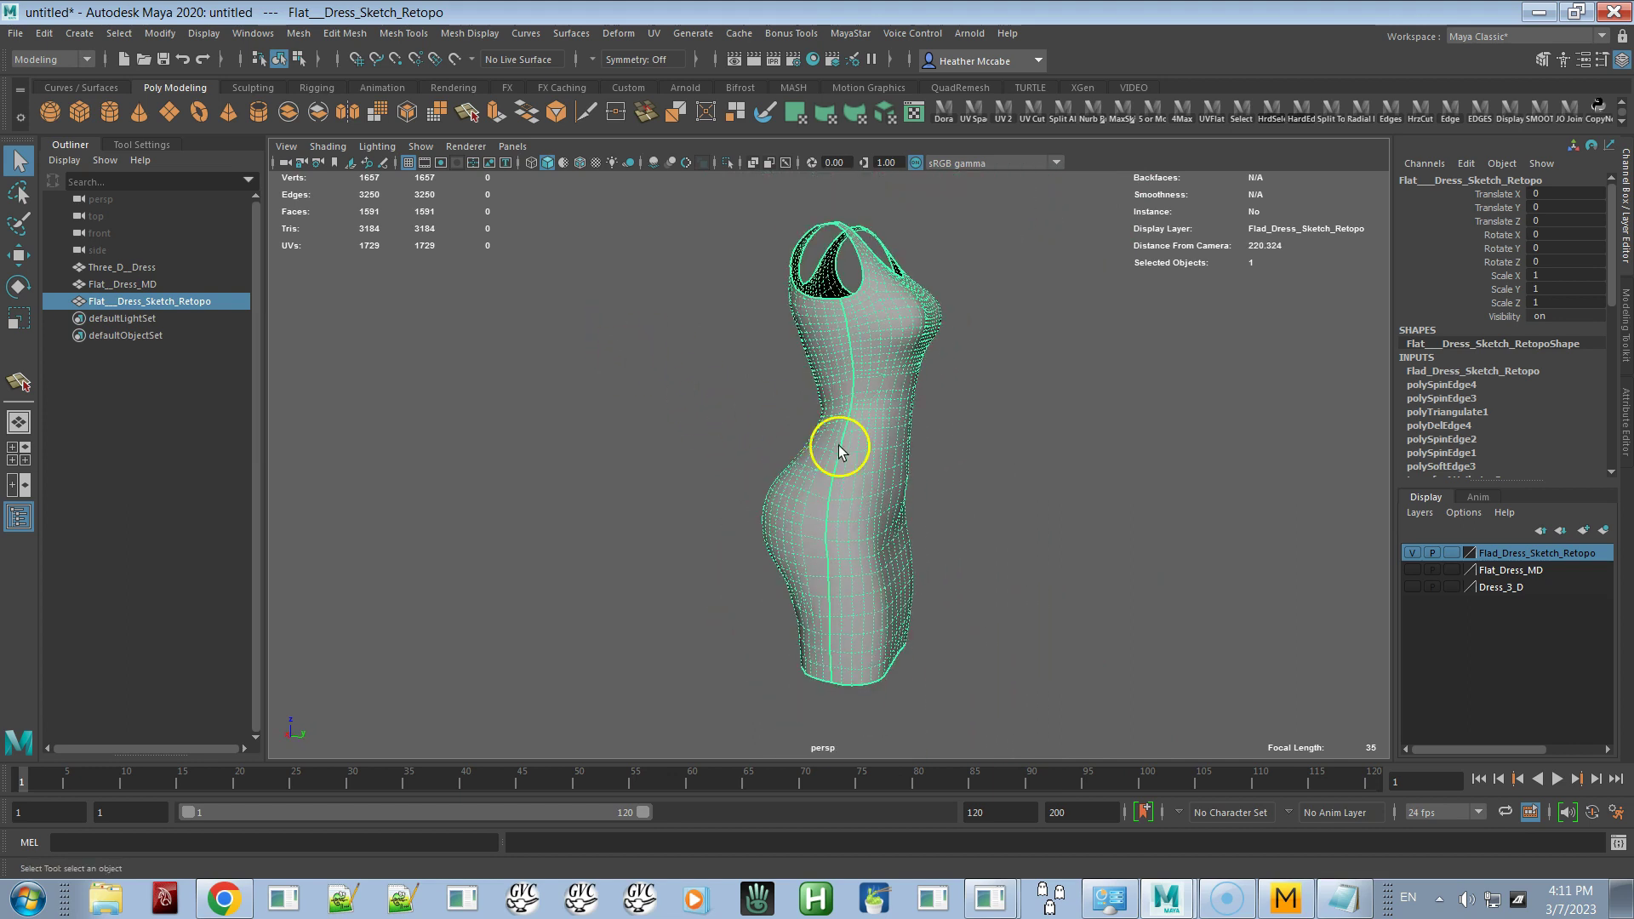
pyautogui.keyDown('alt'); pyautogui.moveTo(839, 446); pyautogui.dragTo(737, 446); pyautogui.keyUp('alt')
pyautogui.click(982, 425)
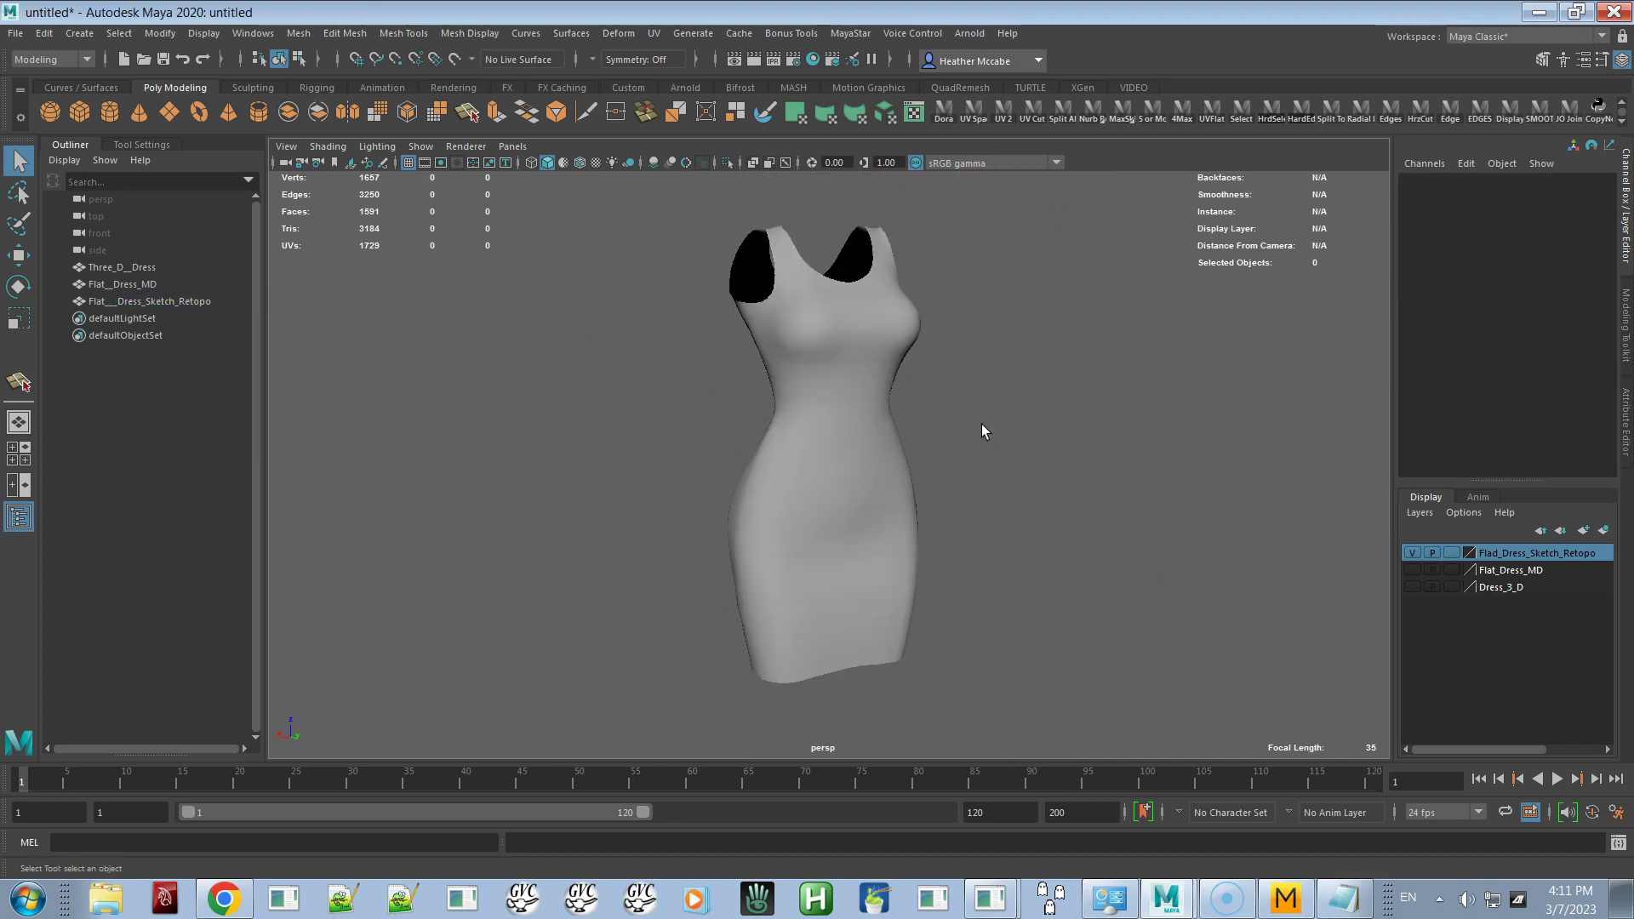